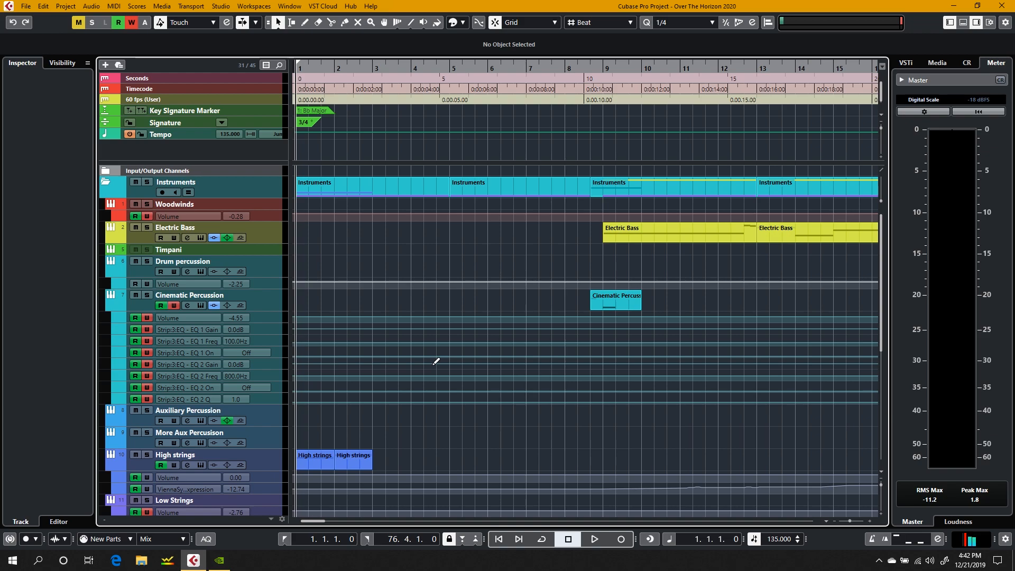
Step: Look over the project's tracks and arrangement, and play back the opening bars
{"action": "scroll", "coordinate": [434, 363], "scroll_direction": "down", "scroll_amount": 5}
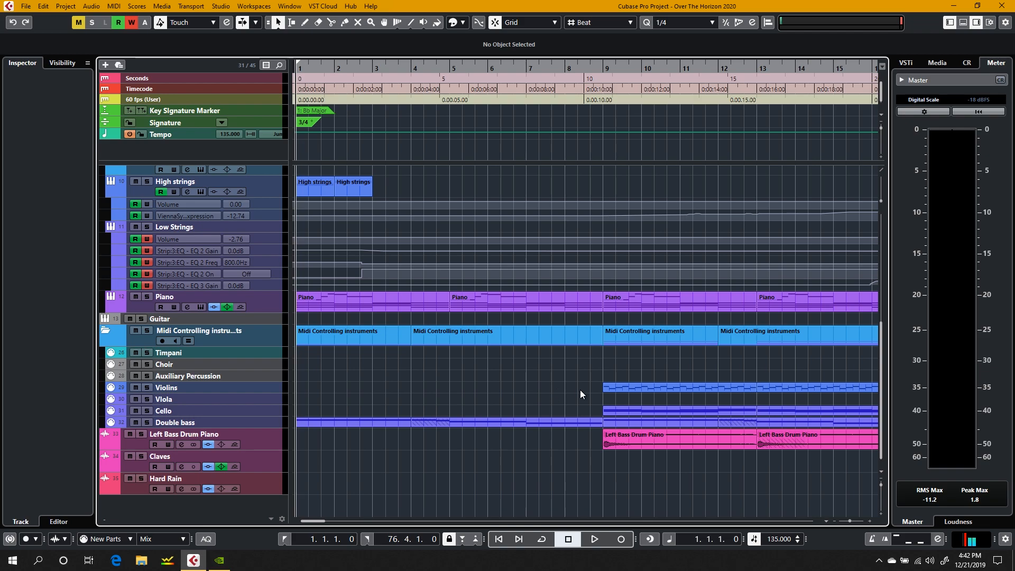
{"action": "scroll", "coordinate": [580, 389], "scroll_direction": "right", "scroll_amount": 10}
{"action": "scroll", "coordinate": [580, 389], "scroll_direction": "up", "scroll_amount": 5}
{"action": "scroll", "coordinate": [579, 390], "scroll_direction": "left", "scroll_amount": 10}
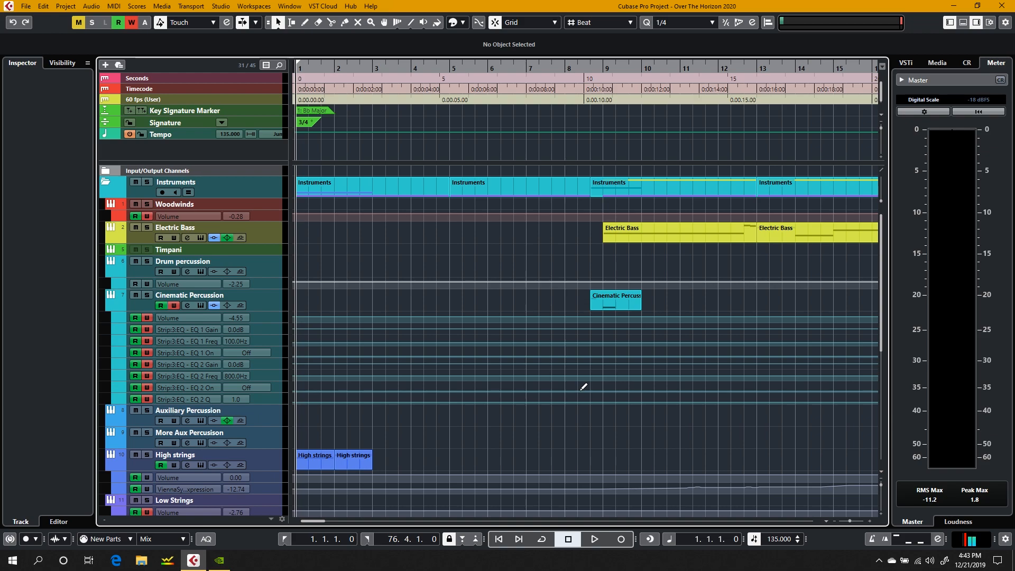
{"action": "scroll", "coordinate": [584, 387], "scroll_direction": "right", "scroll_amount": 5}
{"action": "scroll", "coordinate": [584, 387], "scroll_direction": "left", "scroll_amount": 5}
{"action": "scroll", "coordinate": [518, 322], "scroll_direction": "down", "scroll_amount": 5}
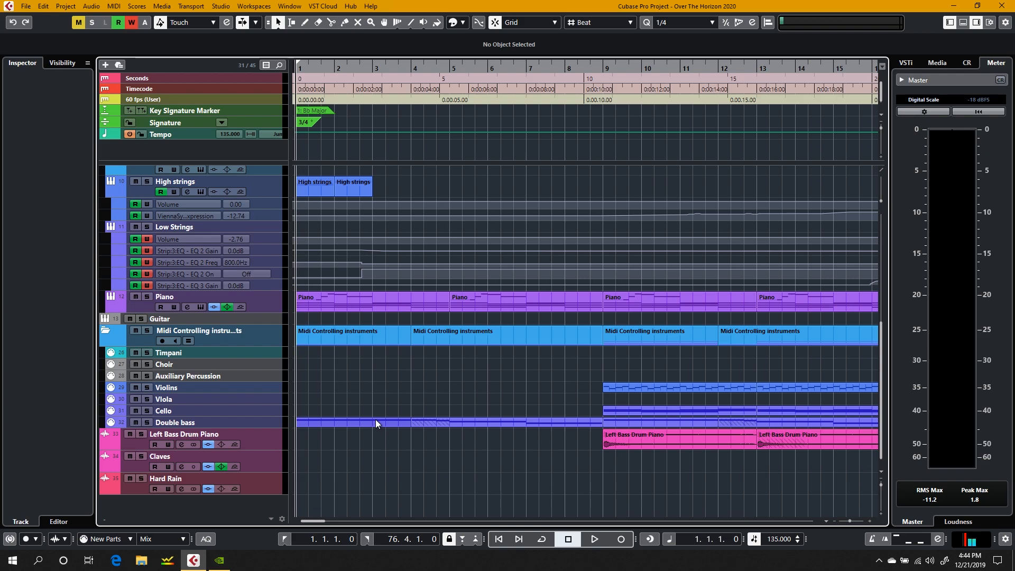
{"action": "key", "text": "space"}
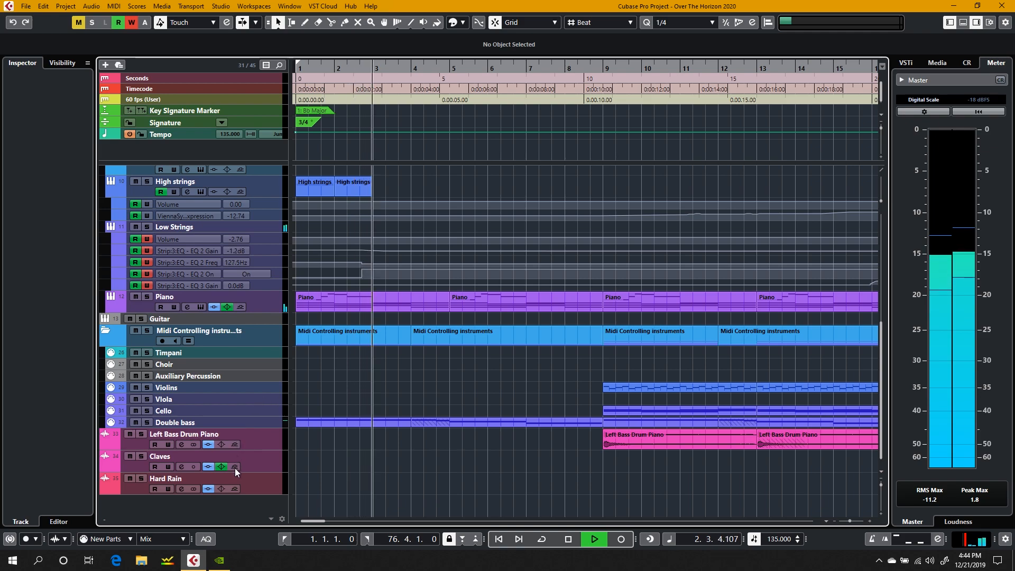
{"action": "key", "text": "space"}
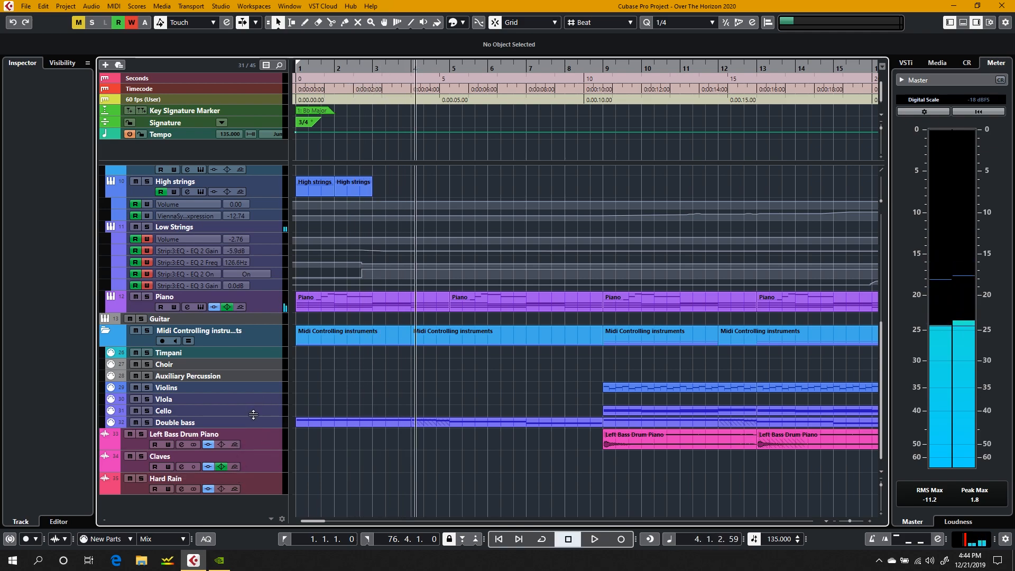
Step: Delete the Bb Minor key signature marker at bar 65 and the Db Major marker at bar 71
{"action": "scroll", "coordinate": [255, 407], "scroll_direction": "up", "scroll_amount": 5}
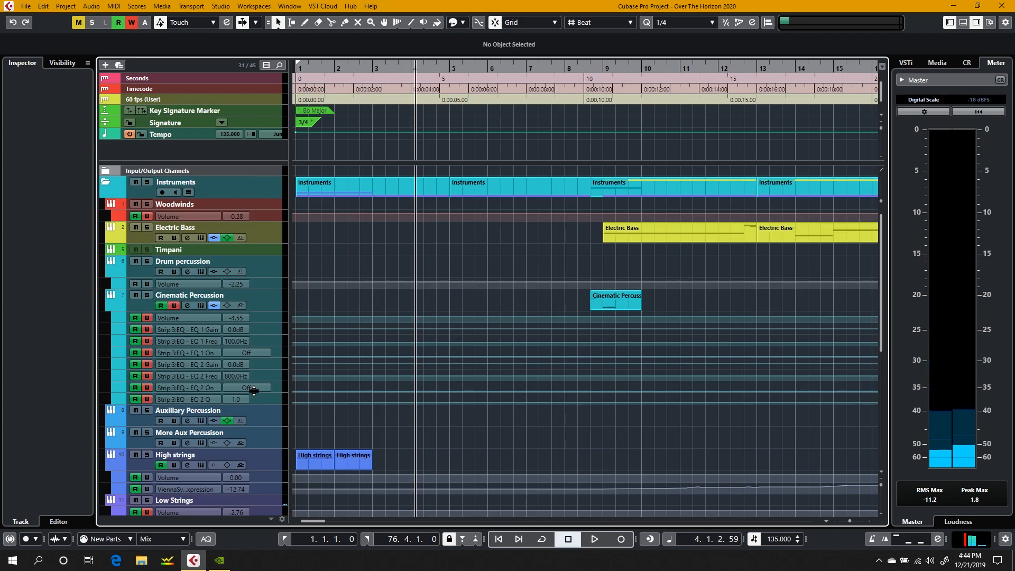
{"action": "left_click", "coordinate": [261, 110]}
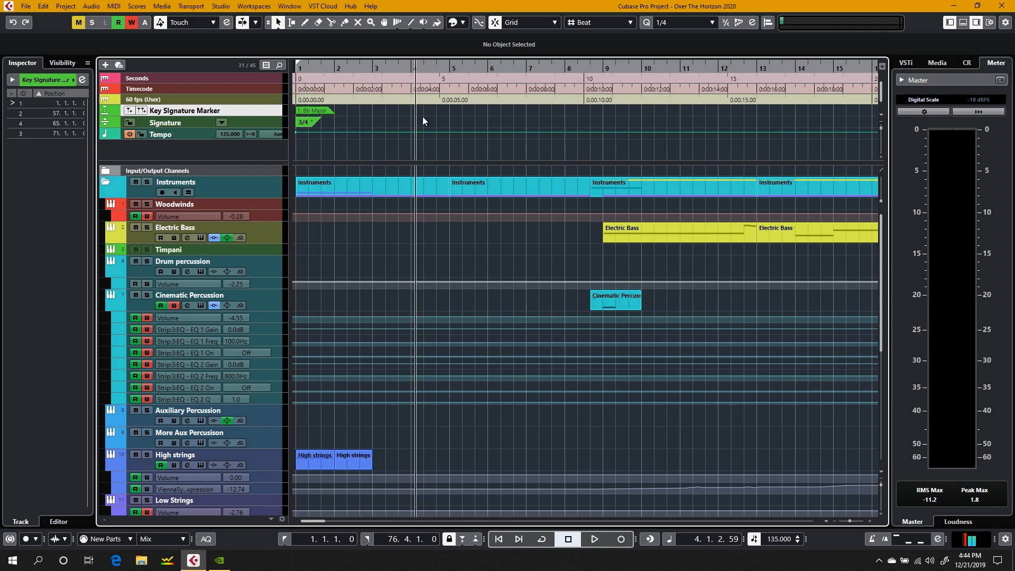
{"action": "scroll", "coordinate": [484, 125], "scroll_direction": "right", "scroll_amount": 10}
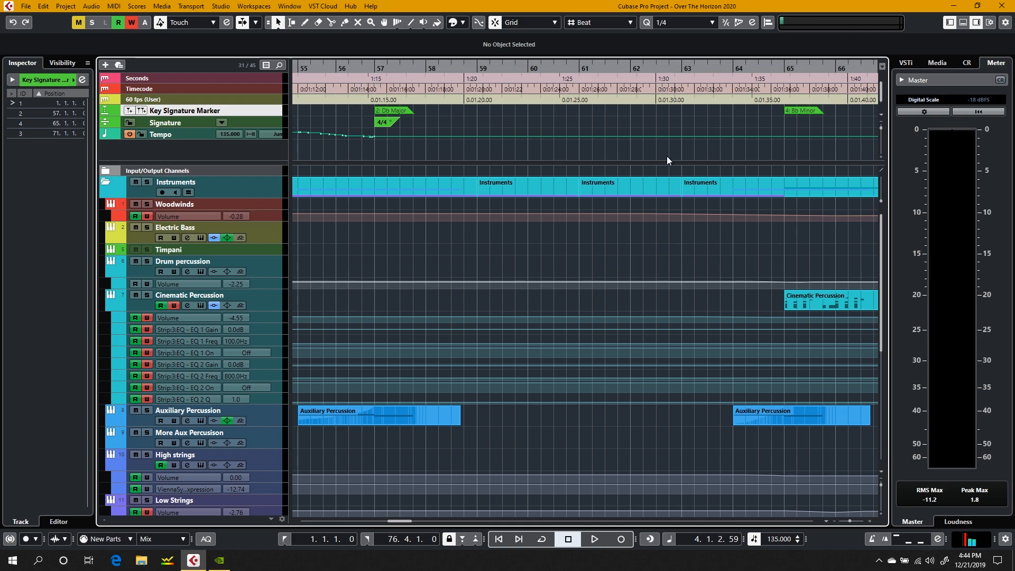
{"action": "scroll", "coordinate": [667, 157], "scroll_direction": "right", "scroll_amount": 2}
{"action": "scroll", "coordinate": [667, 156], "scroll_direction": "right", "scroll_amount": 5}
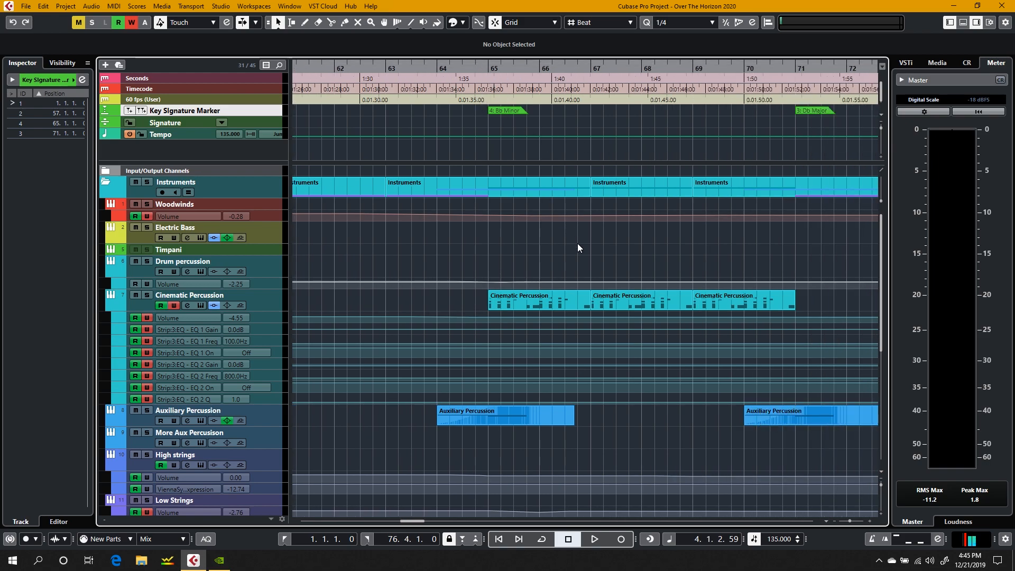
{"action": "right_click", "coordinate": [499, 112]}
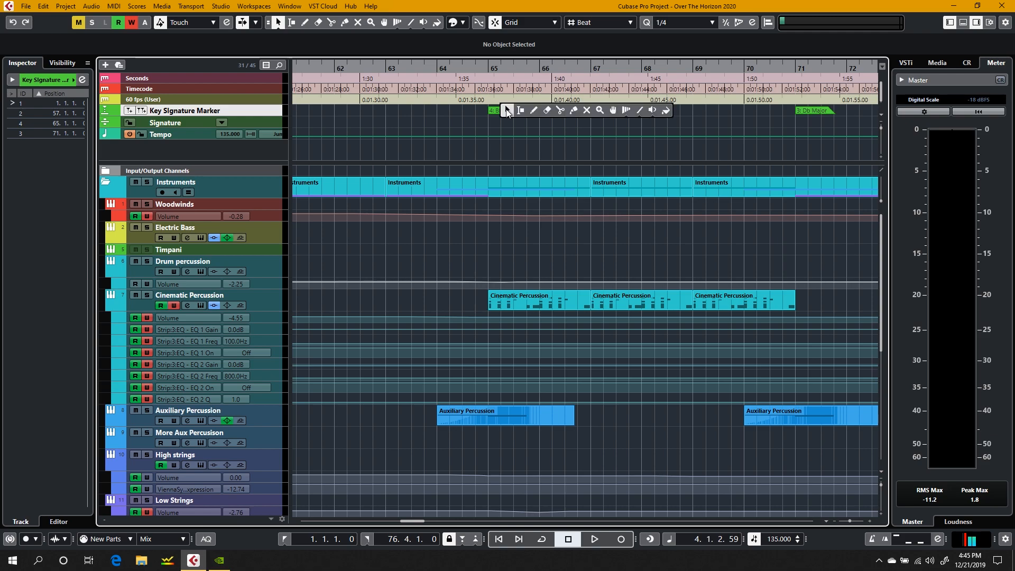
{"action": "left_click", "coordinate": [502, 110]}
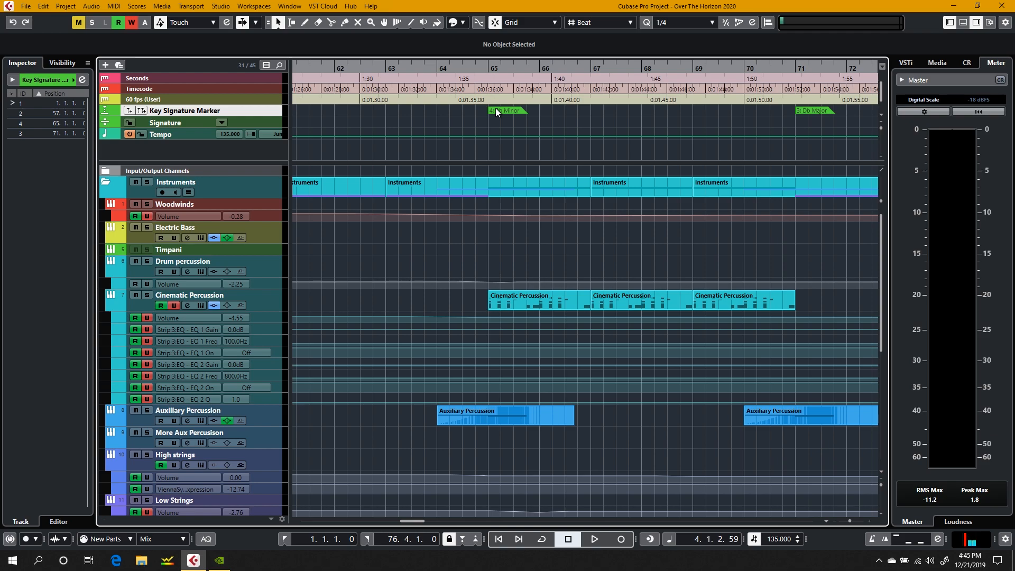
{"action": "left_click", "coordinate": [506, 109]}
{"action": "key", "text": "Delete"}
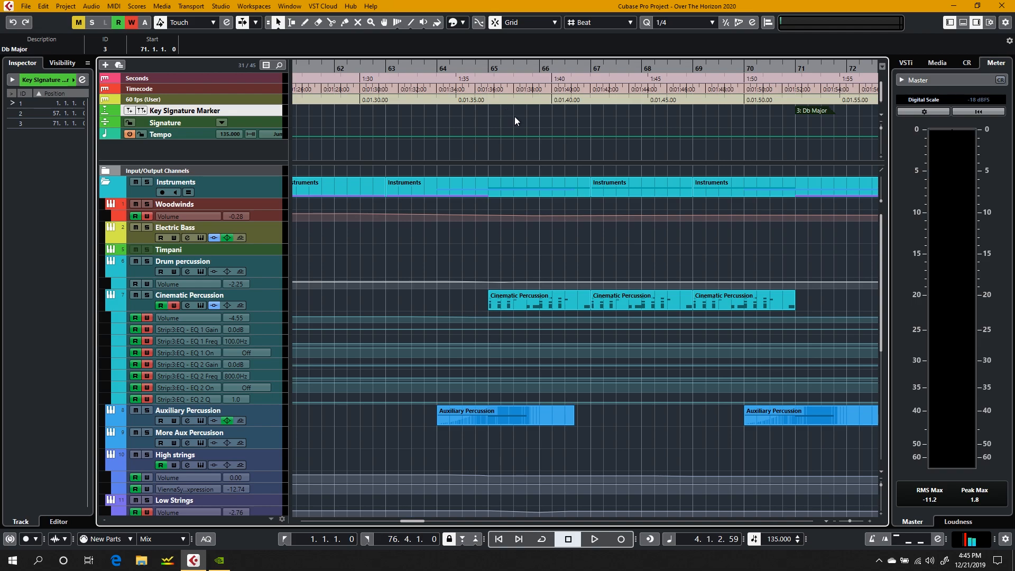
{"action": "key", "text": "Delete"}
Step: Examine the time signature and tempo changes at bar 57, and return the playhead to the project start
{"action": "scroll", "coordinate": [569, 132], "scroll_direction": "left", "scroll_amount": 10}
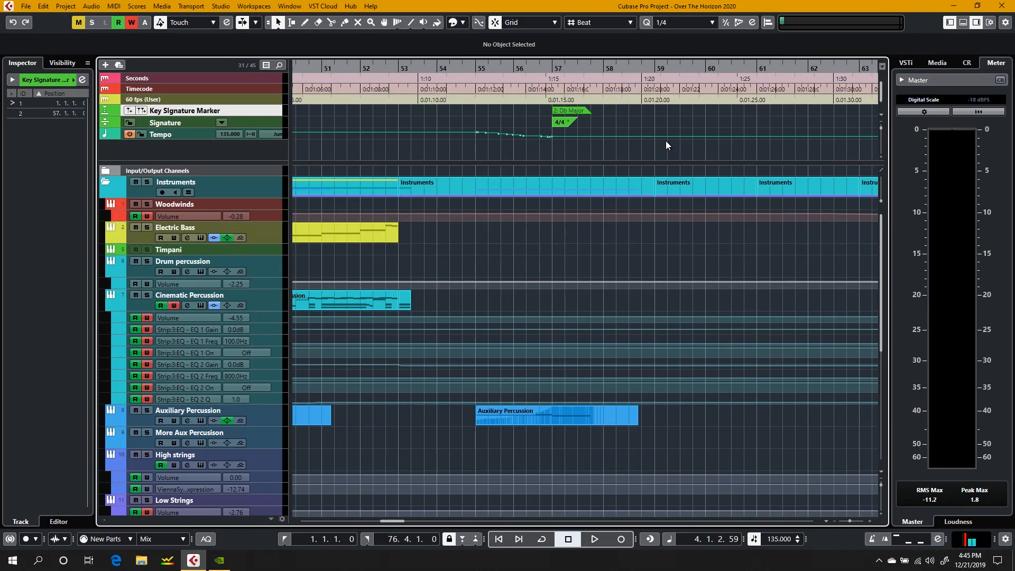
{"action": "scroll", "coordinate": [666, 140], "scroll_direction": "right", "scroll_amount": 5}
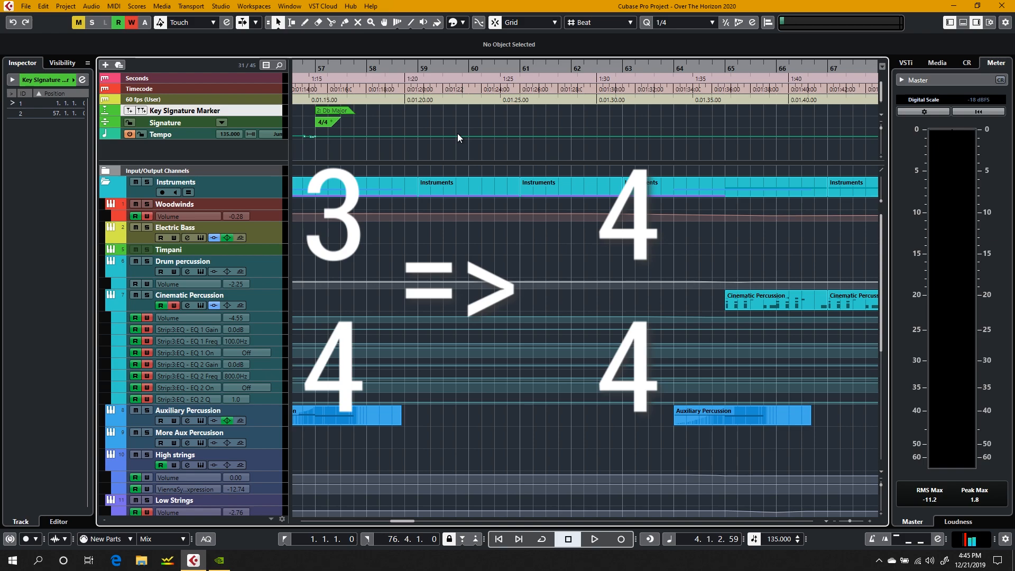
{"action": "scroll", "coordinate": [458, 133], "scroll_direction": "left", "scroll_amount": 12}
{"action": "scroll", "coordinate": [458, 133], "scroll_direction": "right", "scroll_amount": 2}
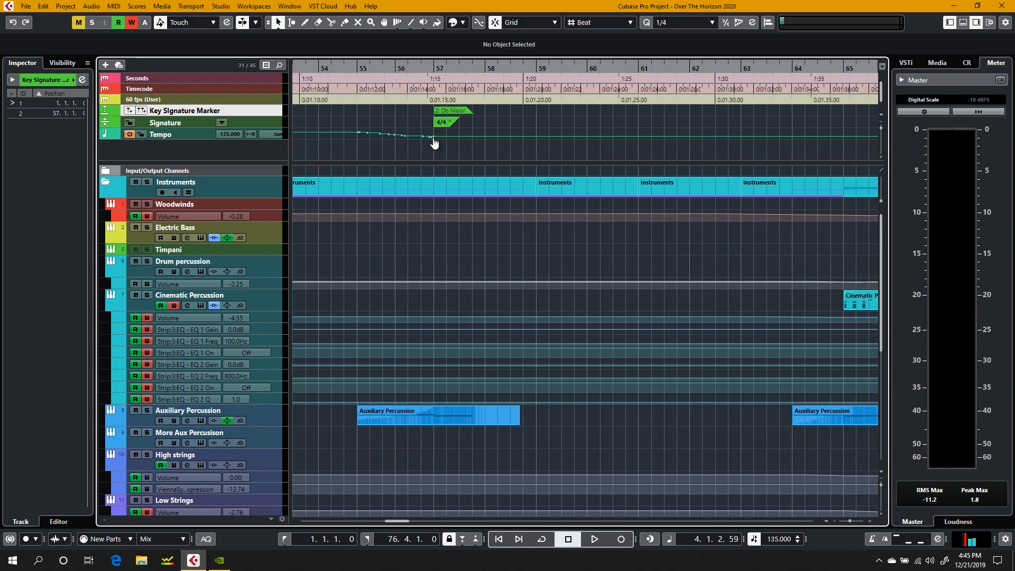
{"action": "left_click", "coordinate": [445, 70]}
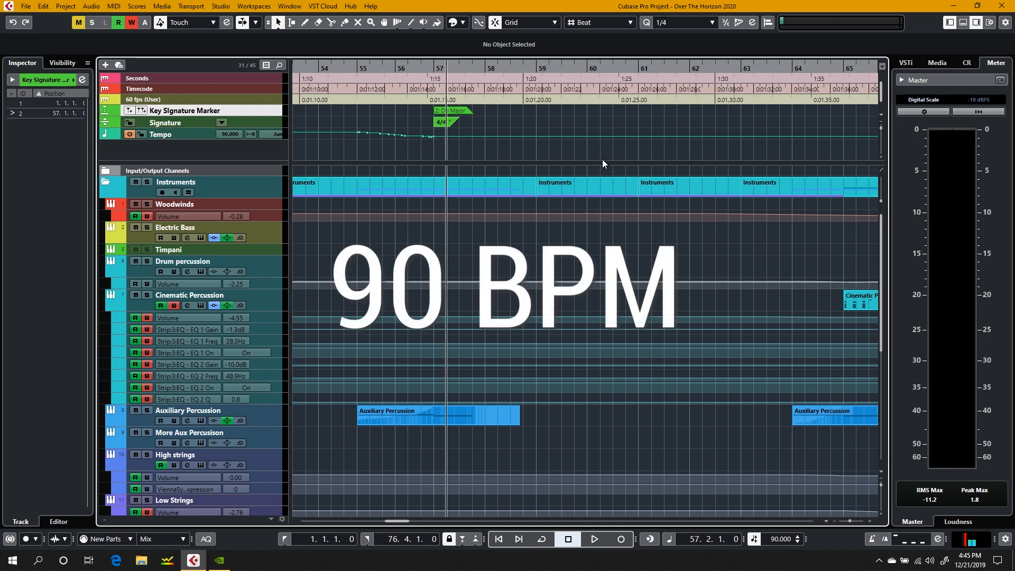
{"action": "scroll", "coordinate": [603, 162], "scroll_direction": "right", "scroll_amount": 5}
{"action": "scroll", "coordinate": [602, 160], "scroll_direction": "left", "scroll_amount": 20}
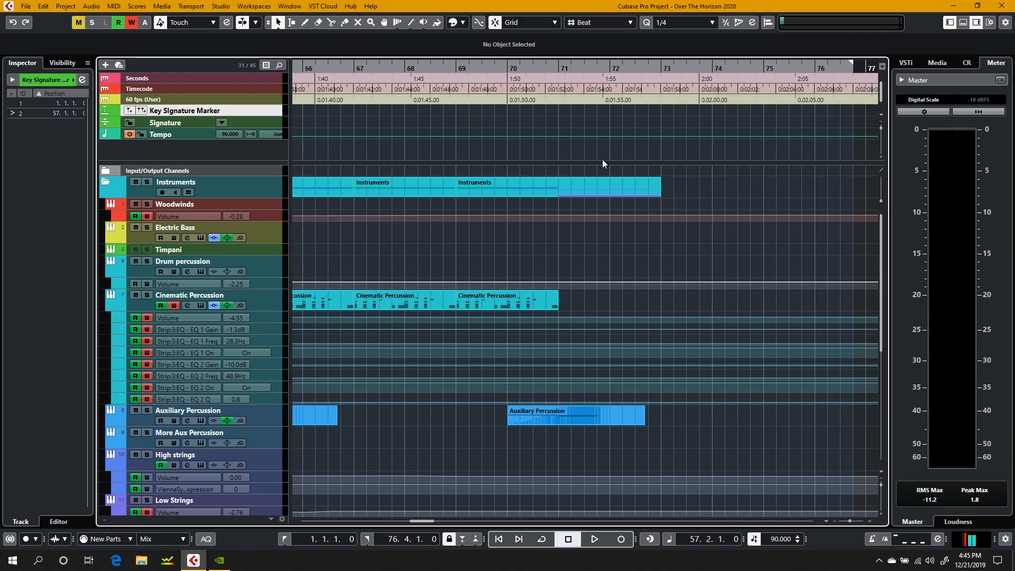
{"action": "left_click", "coordinate": [295, 65]}
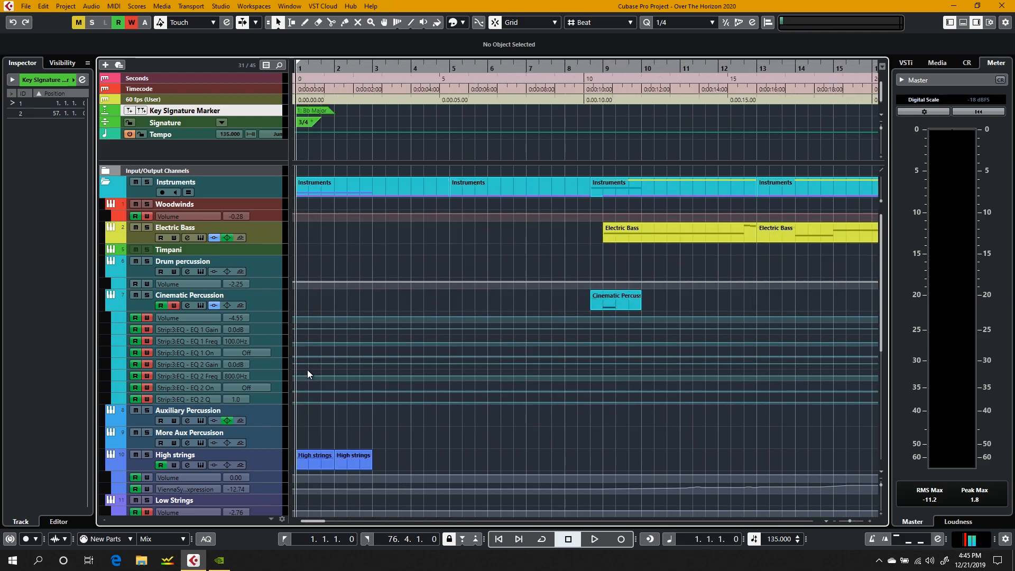
Step: Open the first High strings part in the editor to view its notes, and close the editor
{"action": "scroll", "coordinate": [308, 372], "scroll_direction": "down", "scroll_amount": 5}
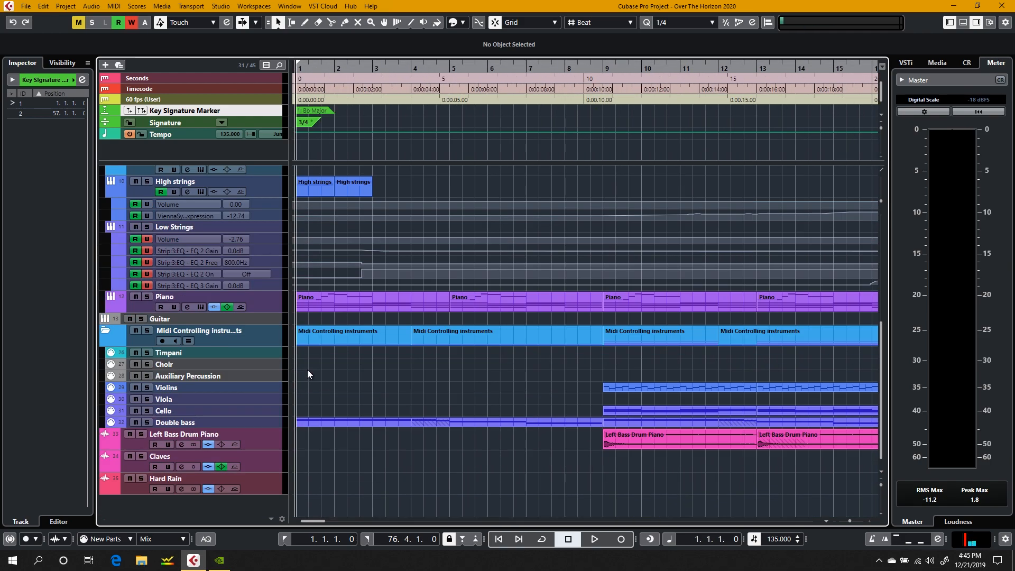
{"action": "left_click", "coordinate": [315, 188]}
{"action": "double_click", "coordinate": [315, 185]}
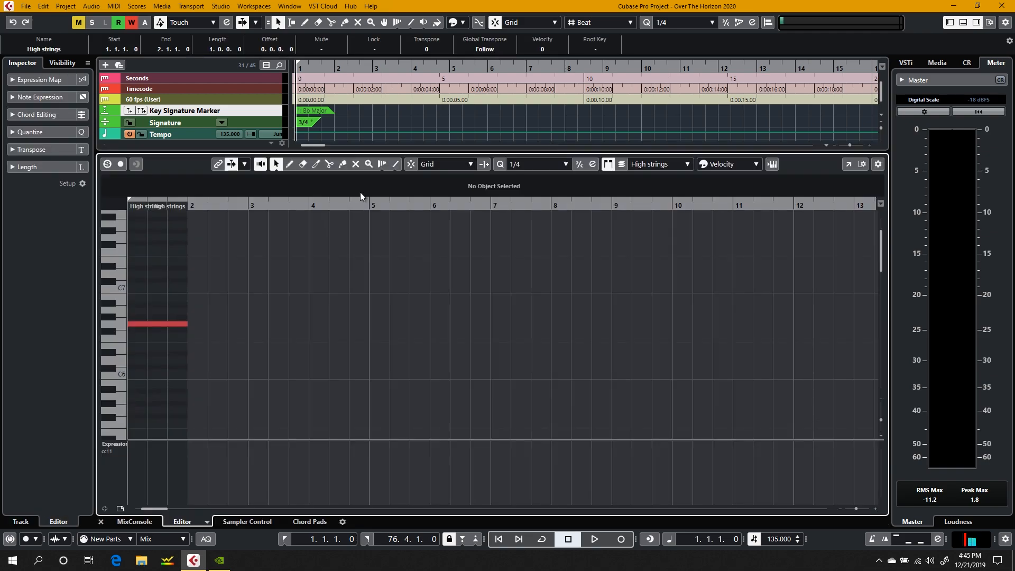
{"action": "left_click", "coordinate": [101, 522]}
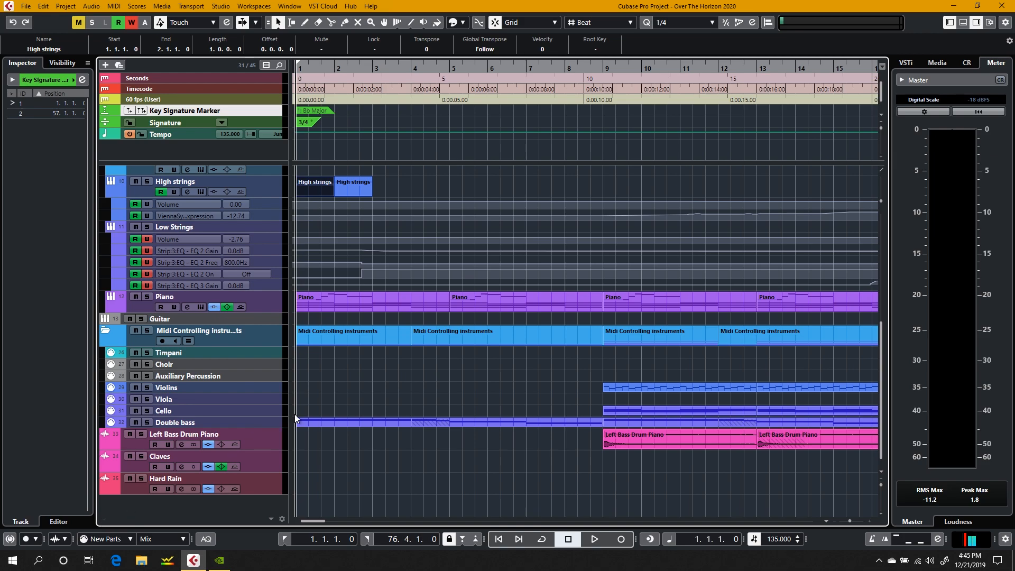
Step: Open the Vienna Synchron Player instrument of the Low Strings track and move its window aside
{"action": "scroll", "coordinate": [240, 354], "scroll_direction": "up", "scroll_amount": 2}
{"action": "scroll", "coordinate": [240, 354], "scroll_direction": "down", "scroll_amount": 2}
{"action": "left_click", "coordinate": [260, 230]}
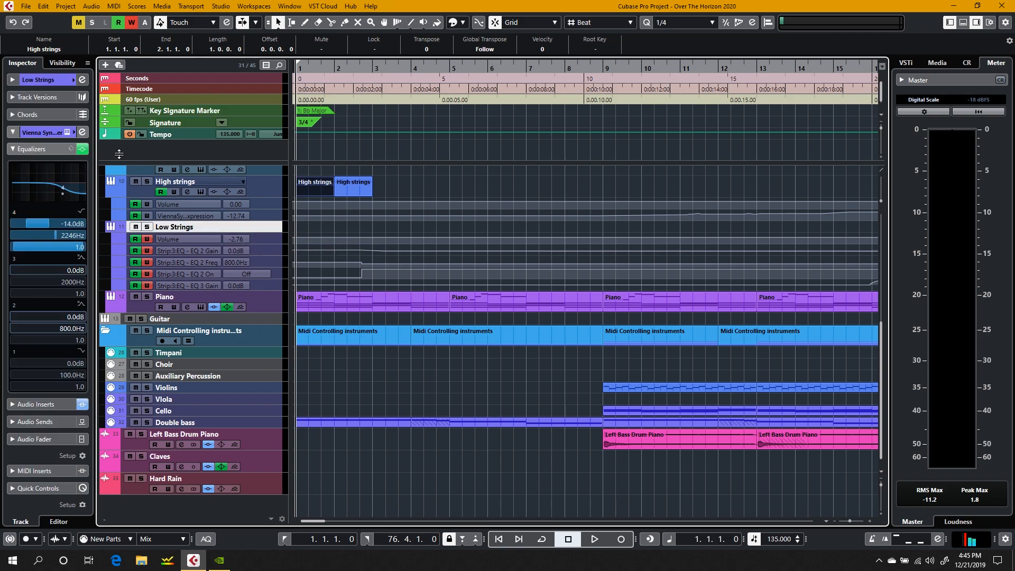
{"action": "left_click", "coordinate": [60, 130]}
{"action": "left_click", "coordinate": [68, 132]}
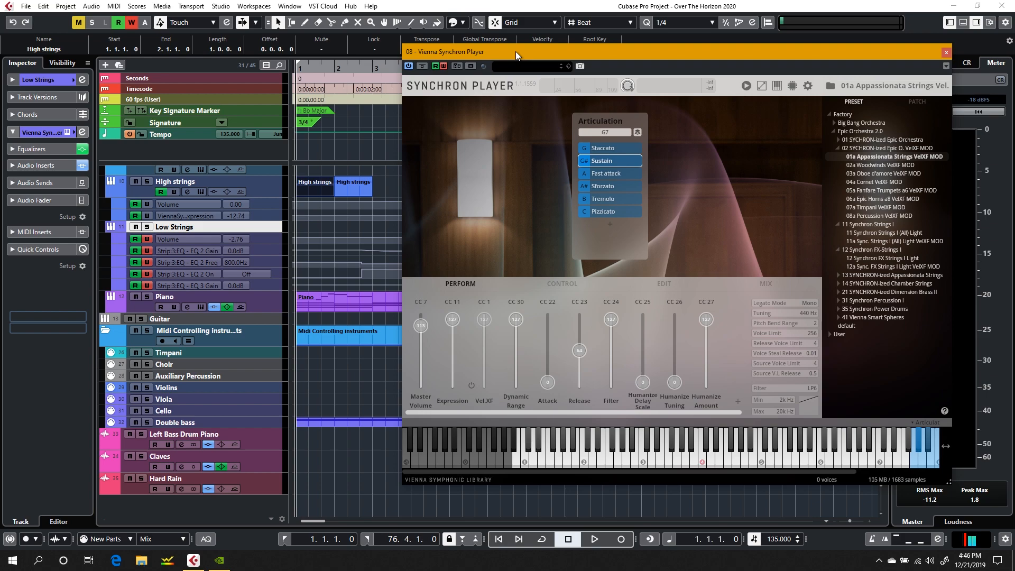
{"action": "left_click_drag", "start_coordinate": [515, 52], "coordinate": [343, 65]}
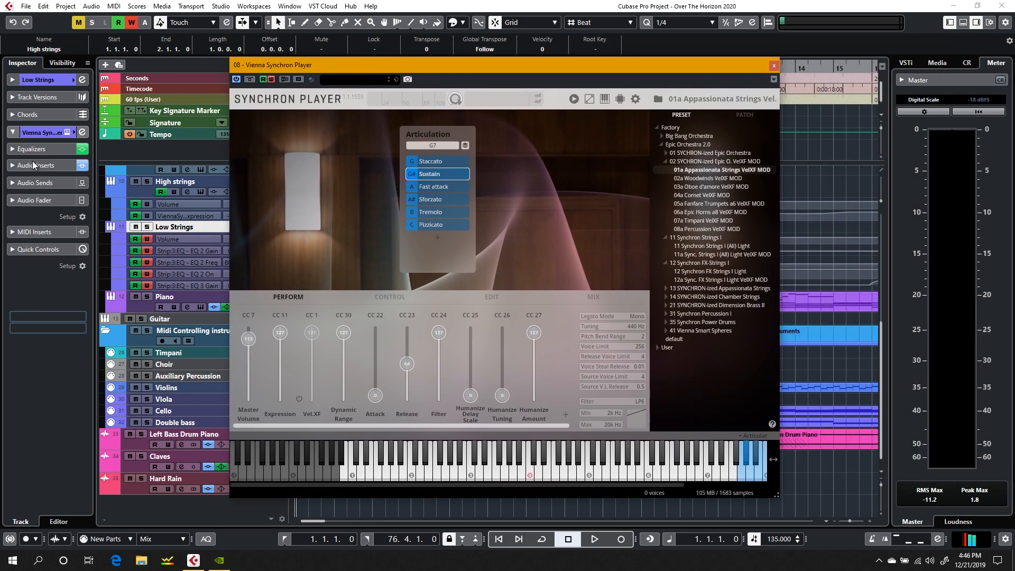
Step: Adjust the Low Strings equalizer curve, switching on band 3 at 228.3 Hz while the opening bars play
{"action": "left_click", "coordinate": [9, 151]}
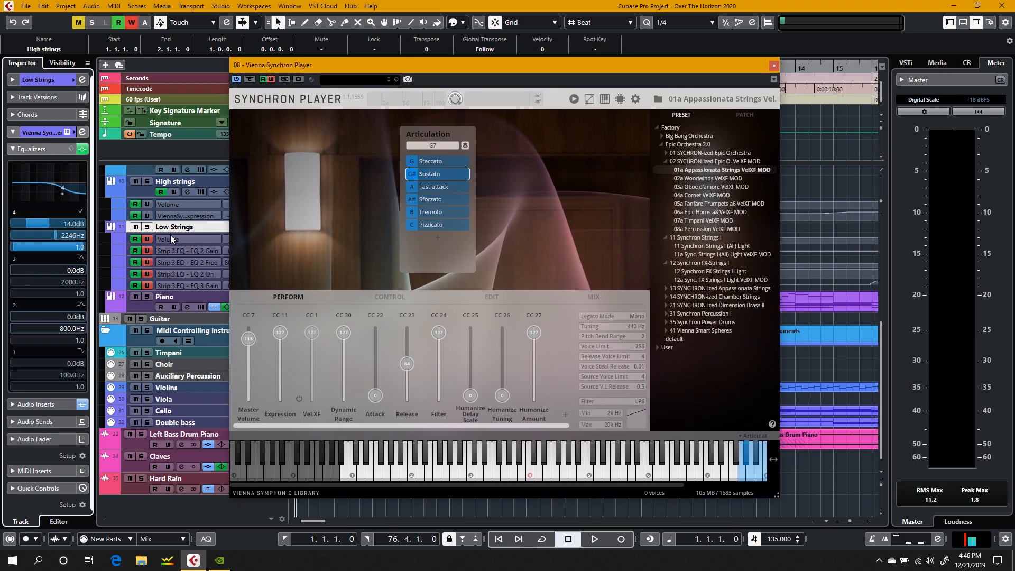
{"action": "left_click_drag", "start_coordinate": [338, 68], "coordinate": [484, 56]}
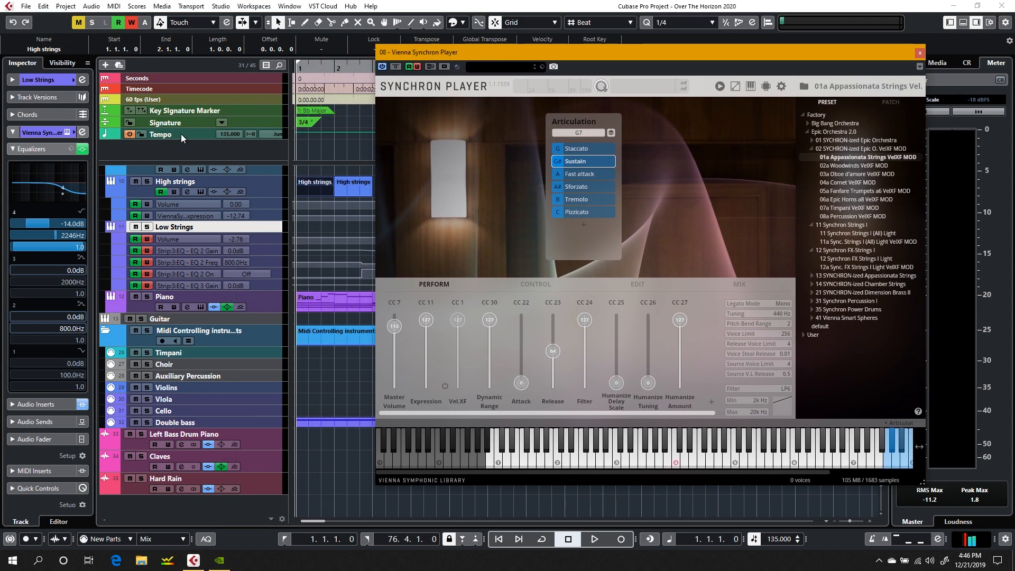
{"action": "left_click", "coordinate": [46, 189]}
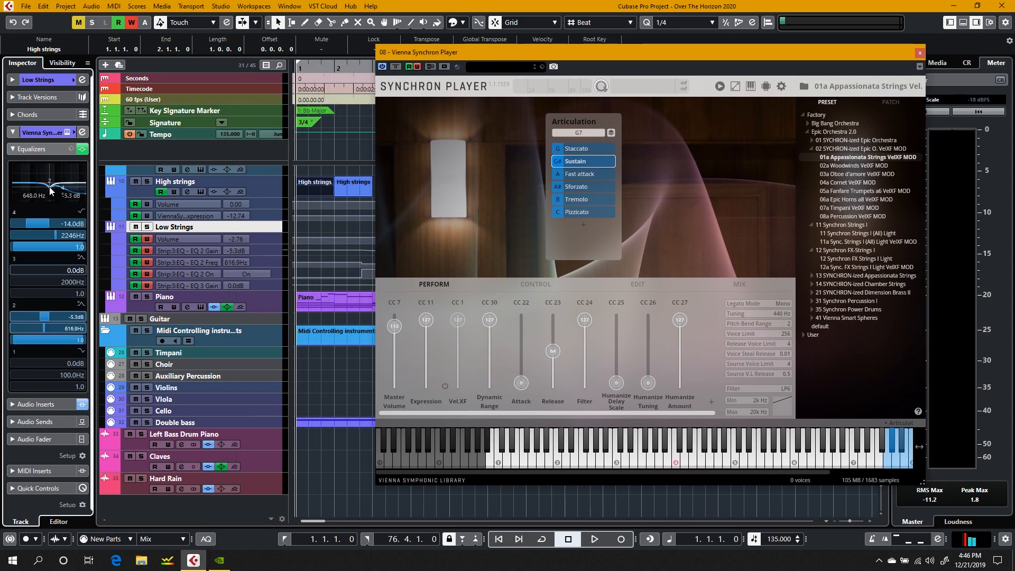
{"action": "key", "text": "space"}
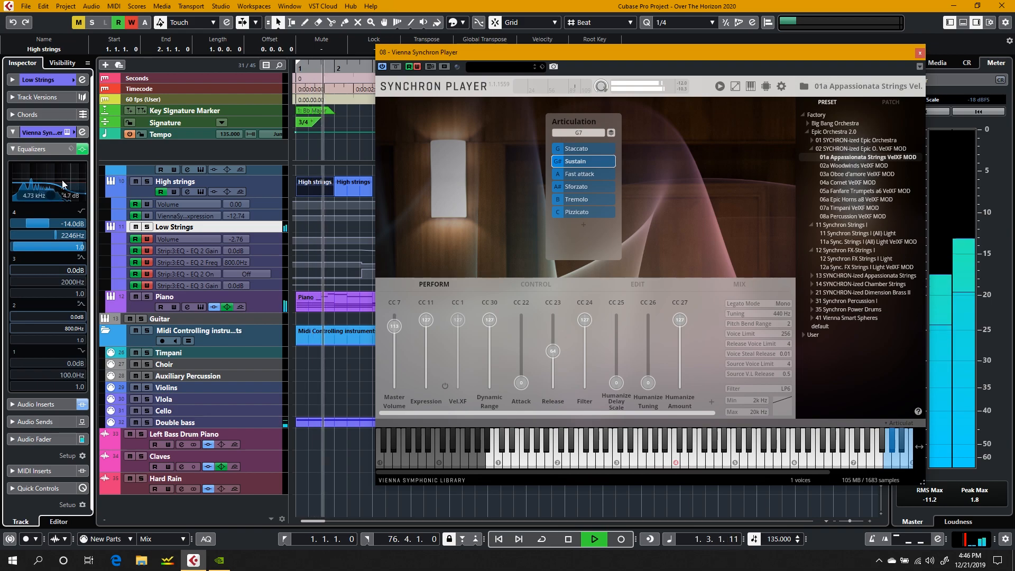
{"action": "left_click_drag", "start_coordinate": [56, 184], "coordinate": [41, 191]}
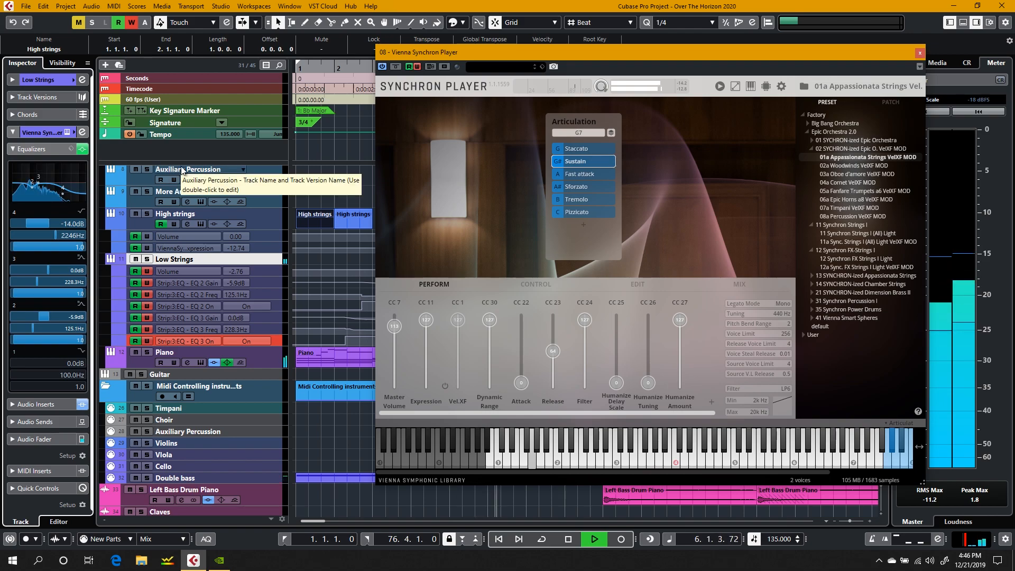
{"action": "key", "text": "space"}
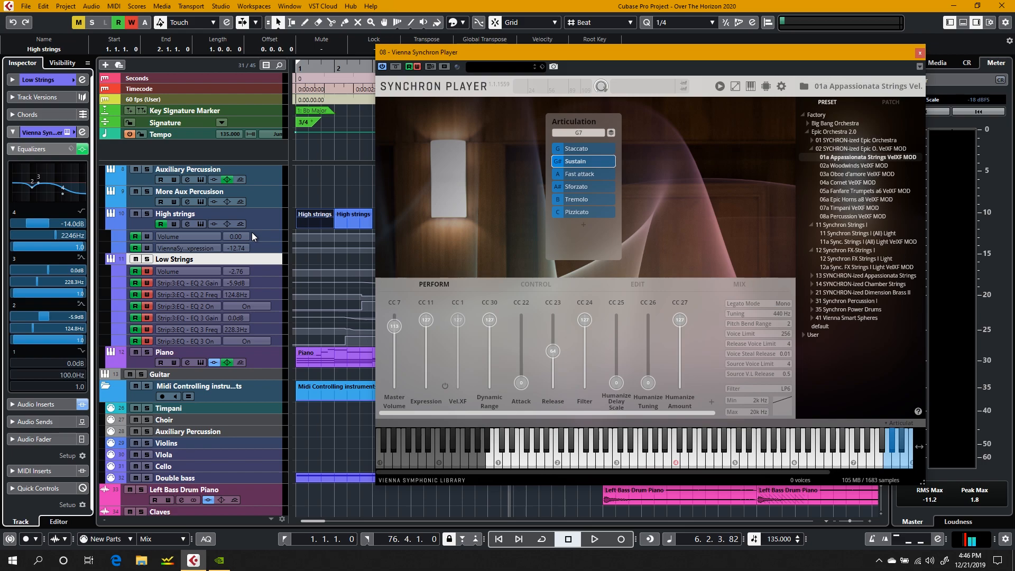
Step: Close the Vienna Synchron Player window and select the first Piano part in the arrangement
{"action": "scroll", "coordinate": [198, 431], "scroll_direction": "up", "scroll_amount": 4}
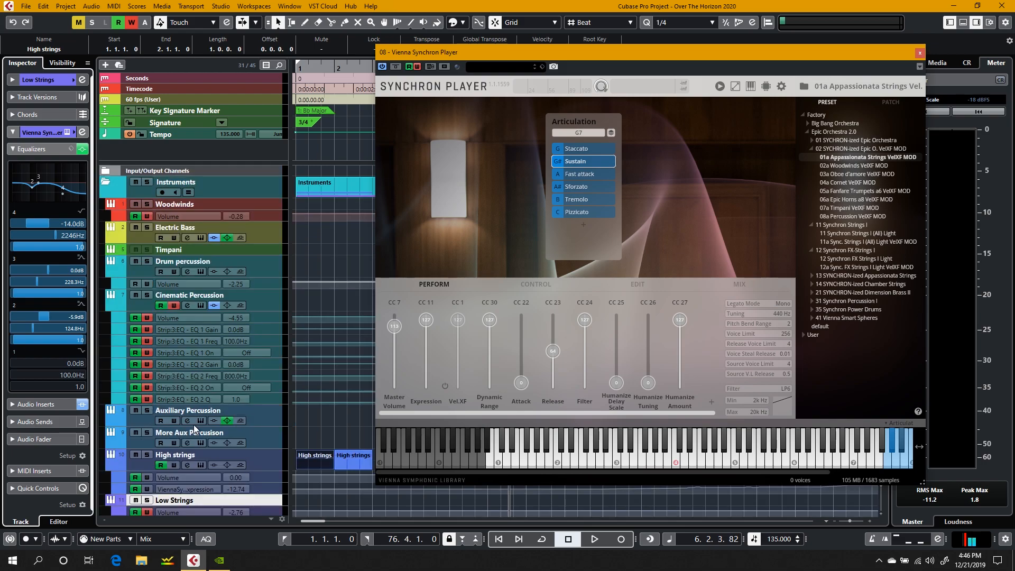
{"action": "scroll", "coordinate": [190, 435], "scroll_direction": "down", "scroll_amount": 5}
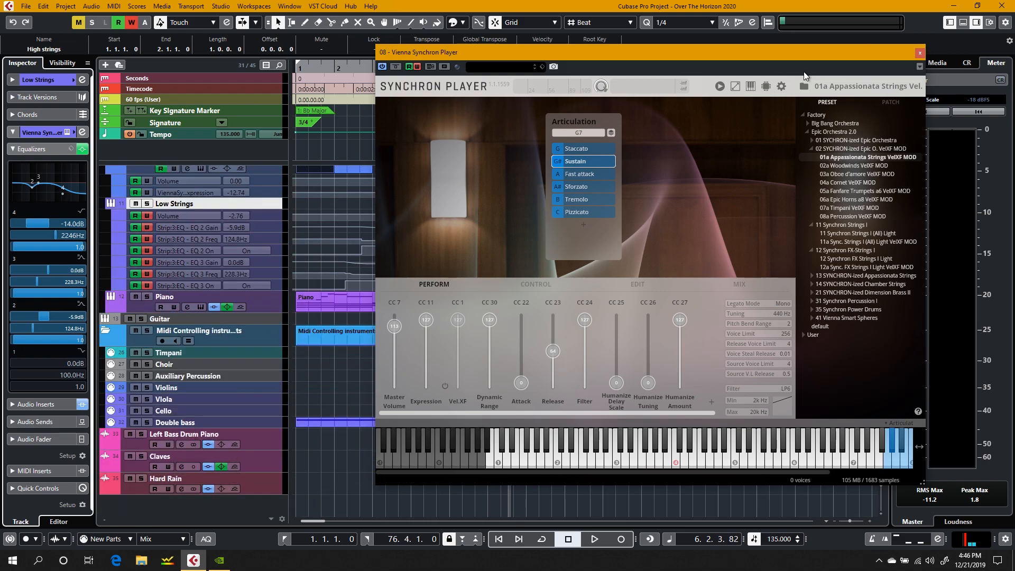
{"action": "left_click", "coordinate": [920, 53]}
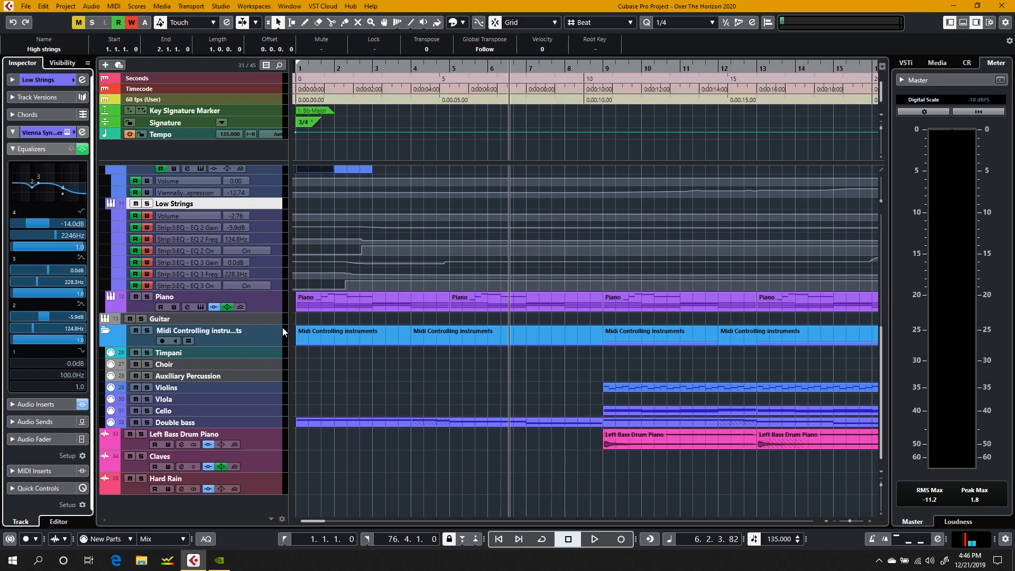
{"action": "right_click", "coordinate": [357, 334]}
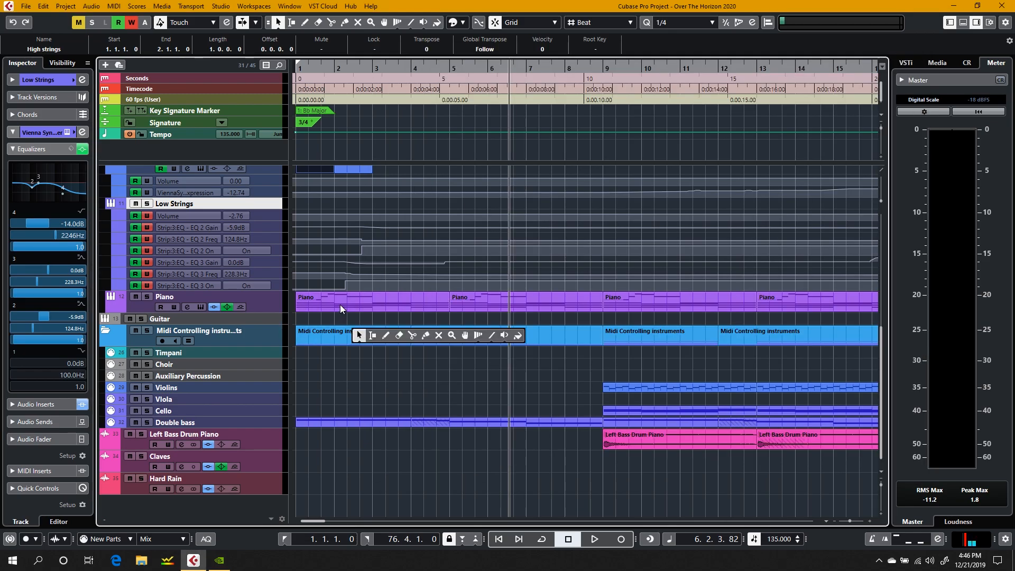
{"action": "left_click", "coordinate": [341, 304]}
{"action": "left_click", "coordinate": [340, 303]}
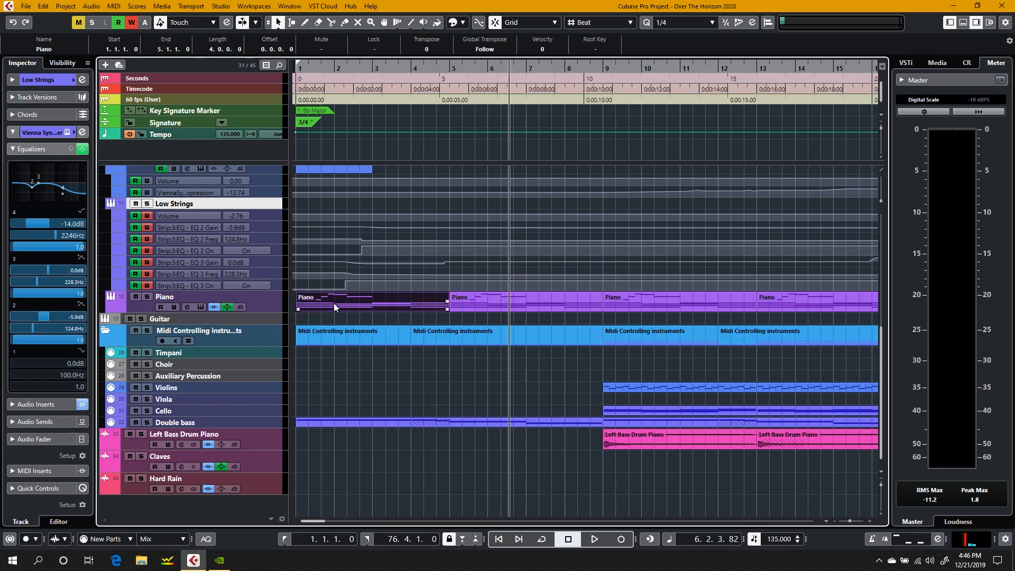
Step: Open the Piano track's HALion Sonic SE instrument and show the on-screen keyboard with the Piano track selected
{"action": "left_click", "coordinate": [202, 307]}
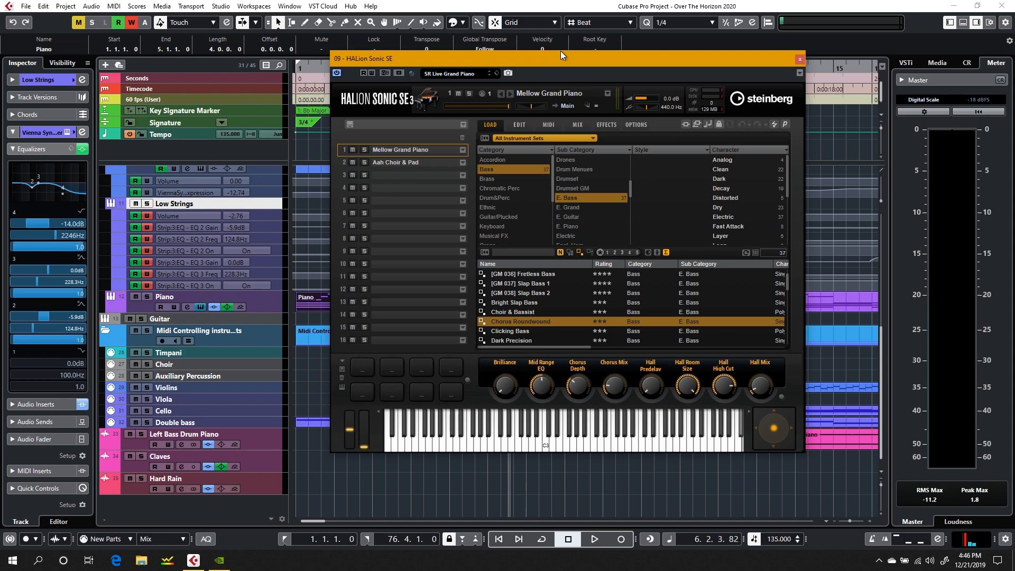
{"action": "key", "text": "alt+k"}
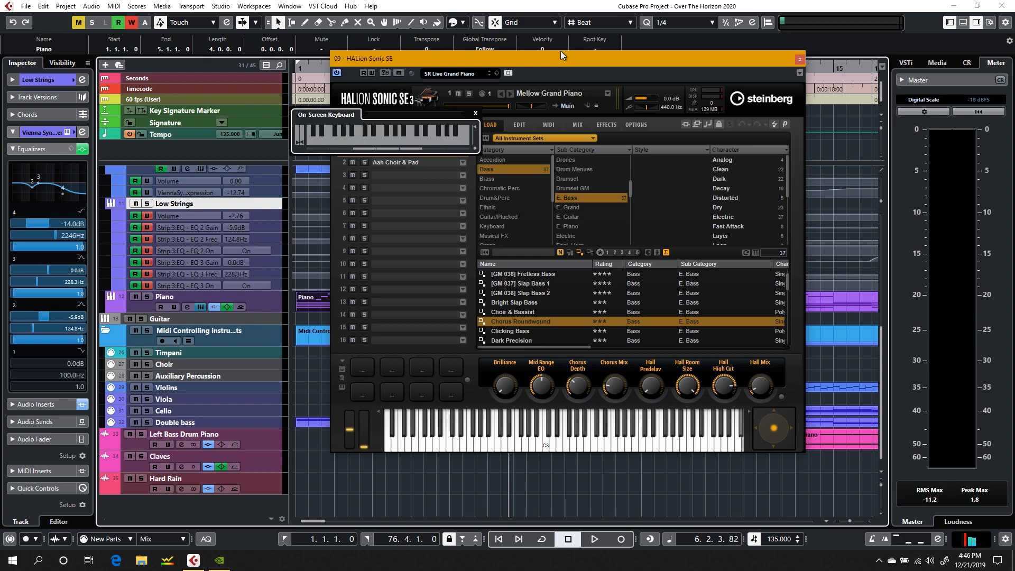
{"action": "left_click", "coordinate": [266, 310]}
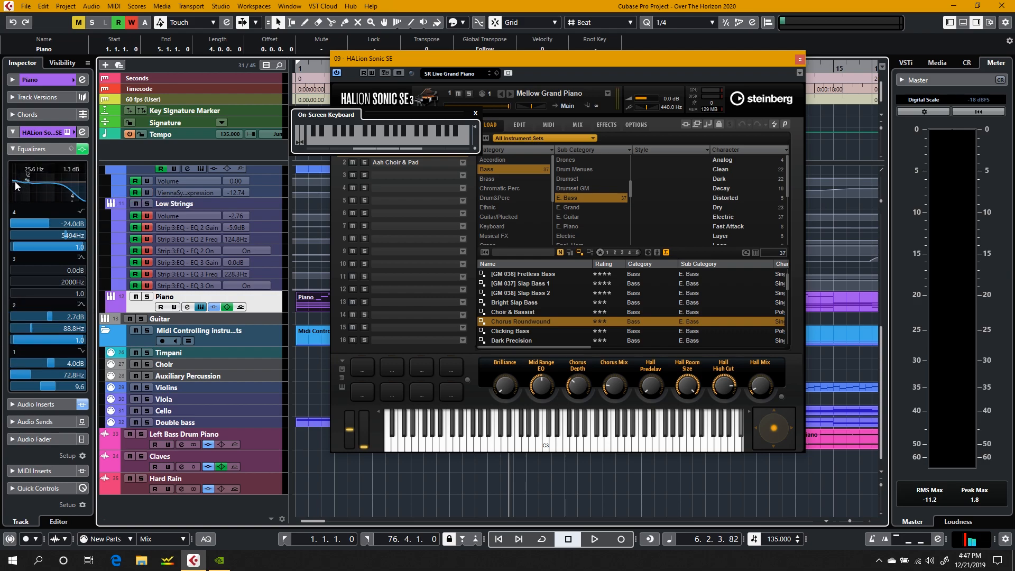
Step: Play several test notes and chords with the on-screen keyboard to audition the Mellow Grand Piano sound, shifting the keyboard's range upward
{"action": "left_click", "coordinate": [592, 68]}
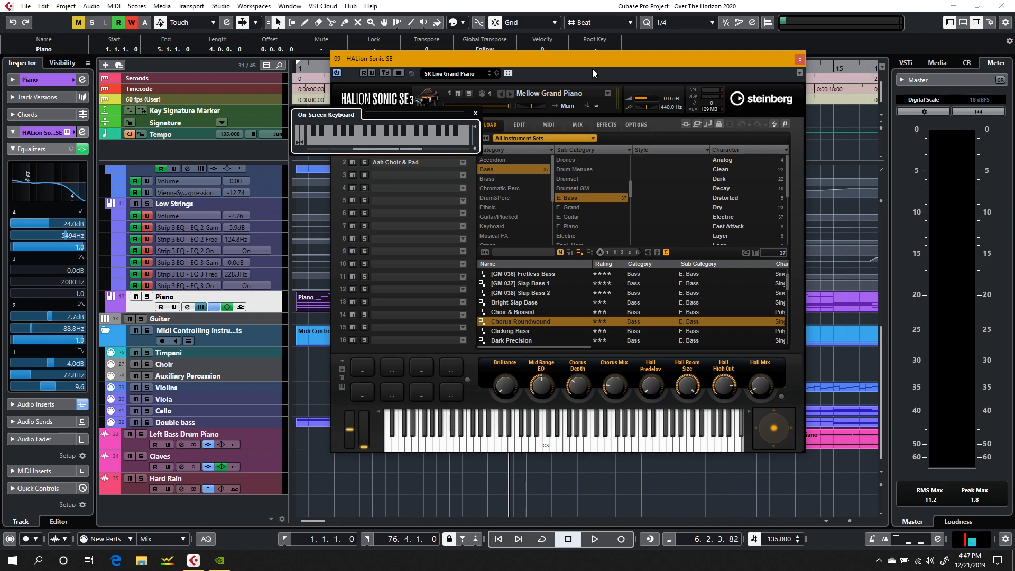
{"action": "key", "text": "j"}
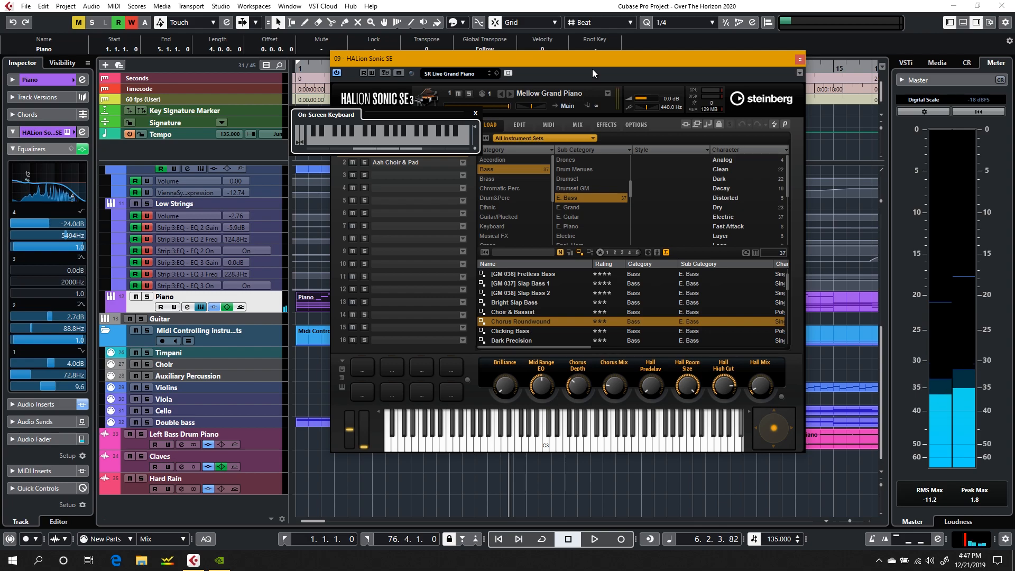
{"action": "key", "text": "Right"}
{"action": "key", "text": "j"}
{"action": "key", "text": "w"}
{"action": "key", "text": "r"}
{"action": "key", "text": "t"}
{"action": "key", "text": "y"}
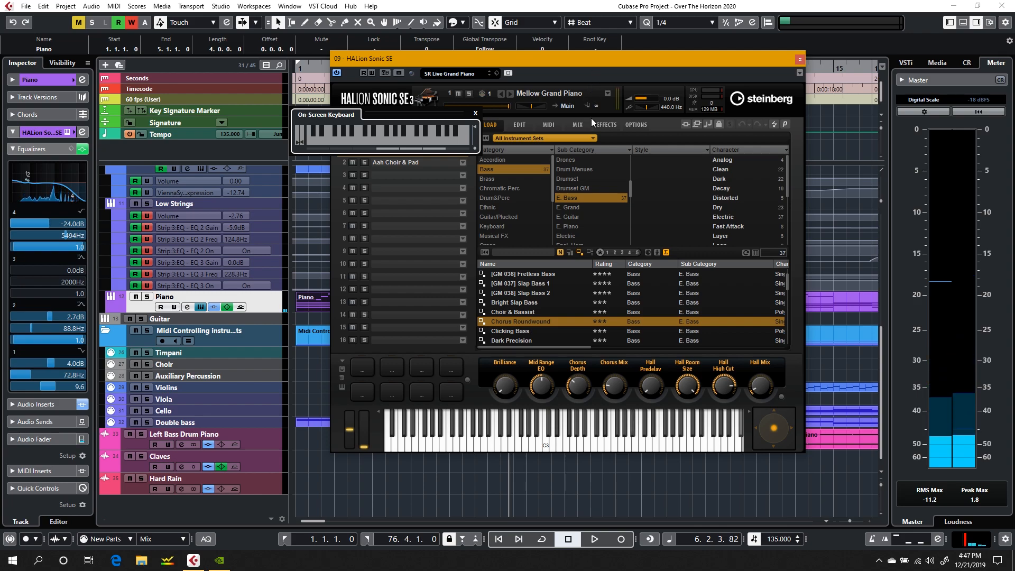
Step: View HALion Sonic SE's effects page and return to its load page, and open the Piano track's RoomWorks SE insert
{"action": "left_click", "coordinate": [606, 125]}
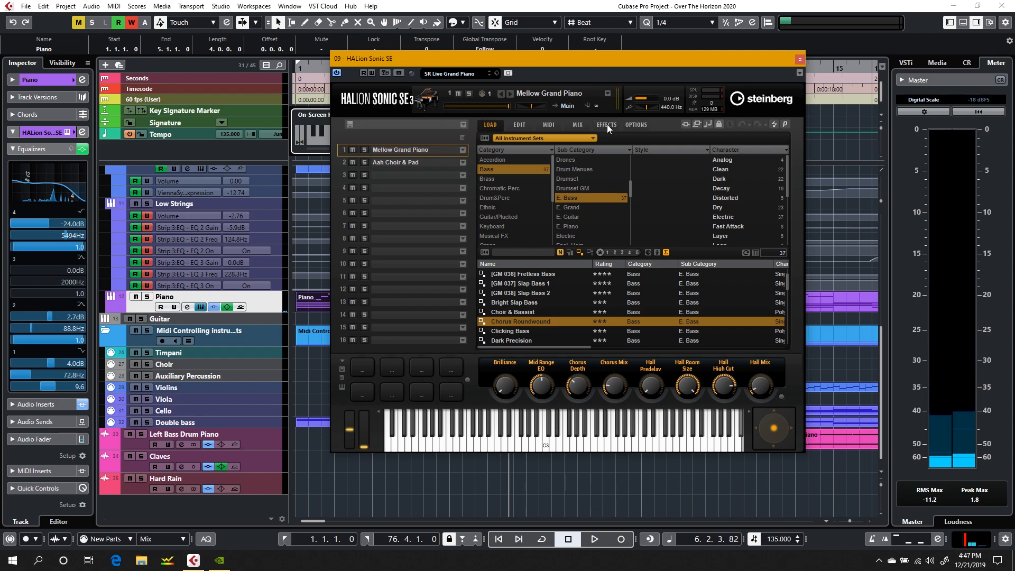
{"action": "left_click", "coordinate": [491, 125]}
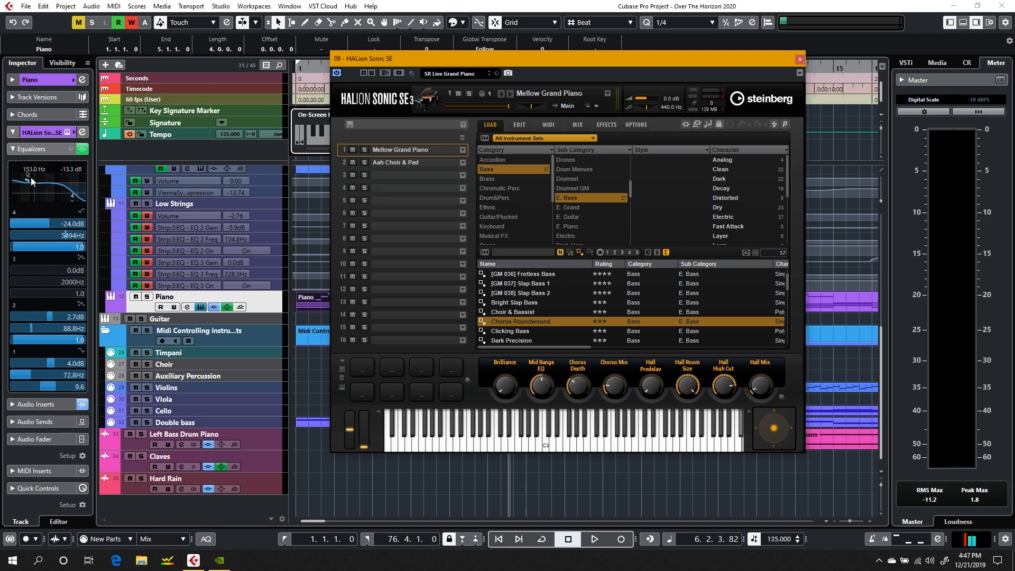
{"action": "left_click", "coordinate": [13, 149]}
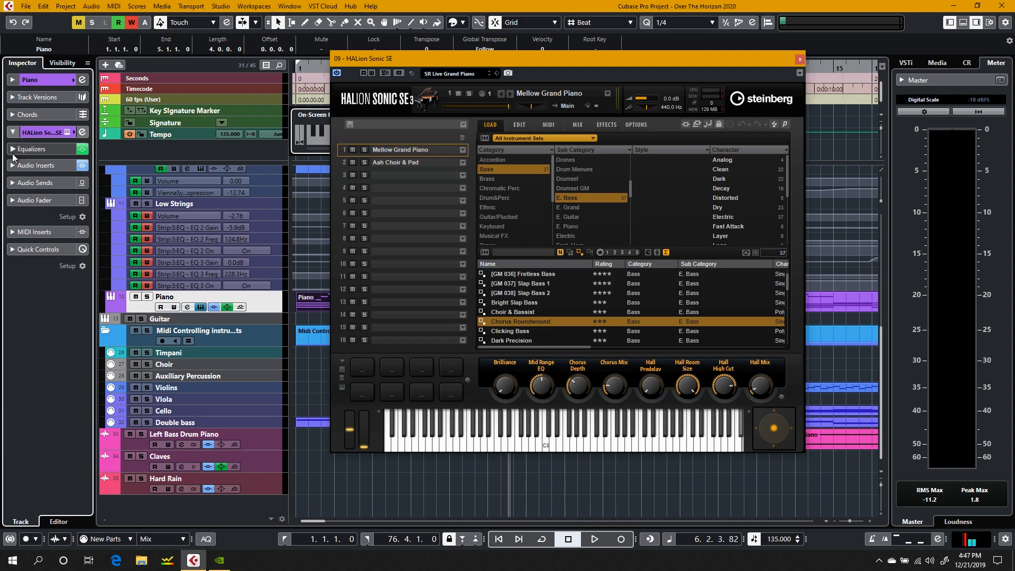
{"action": "left_click", "coordinate": [12, 166]}
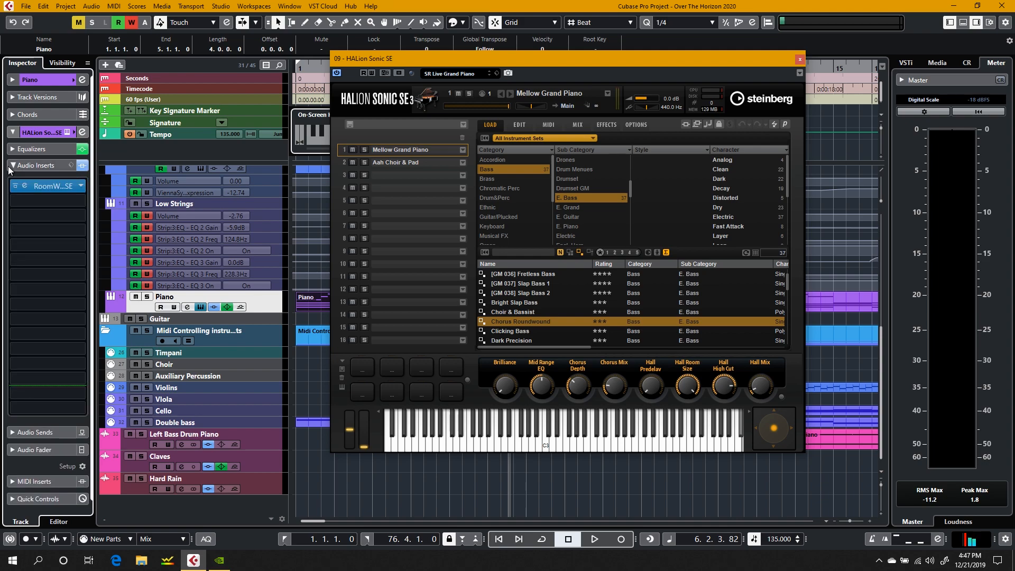
{"action": "left_click", "coordinate": [50, 186]}
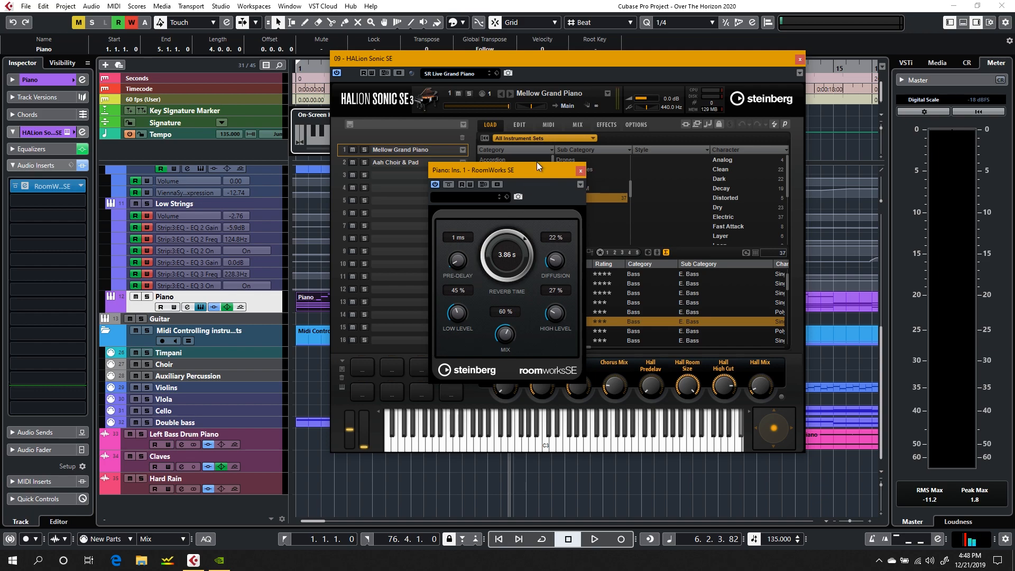
Step: Solo the Piano track and play its opening bars from the project start
{"action": "left_click", "coordinate": [147, 297]}
{"action": "left_click", "coordinate": [299, 76]}
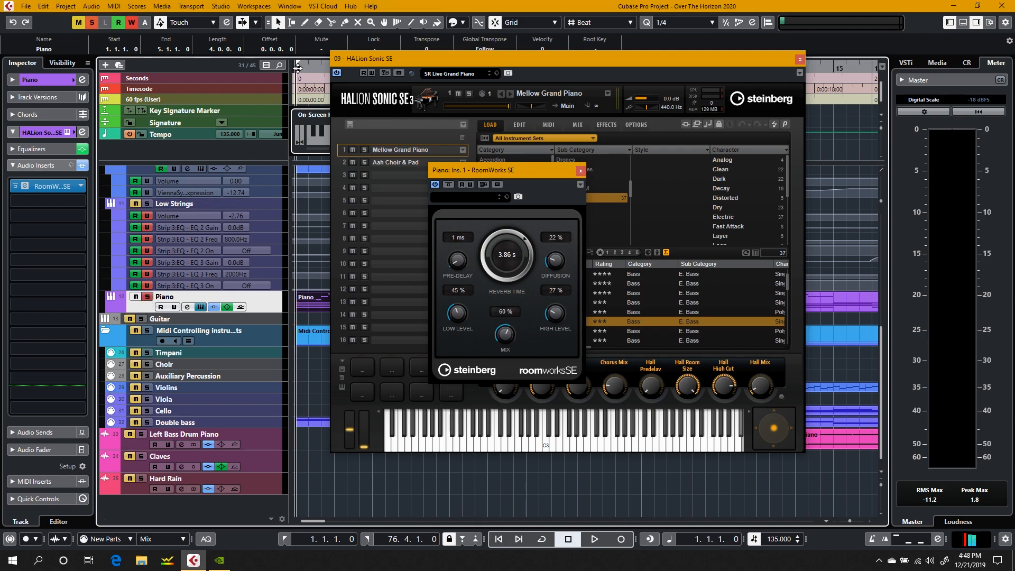
{"action": "key", "text": "space"}
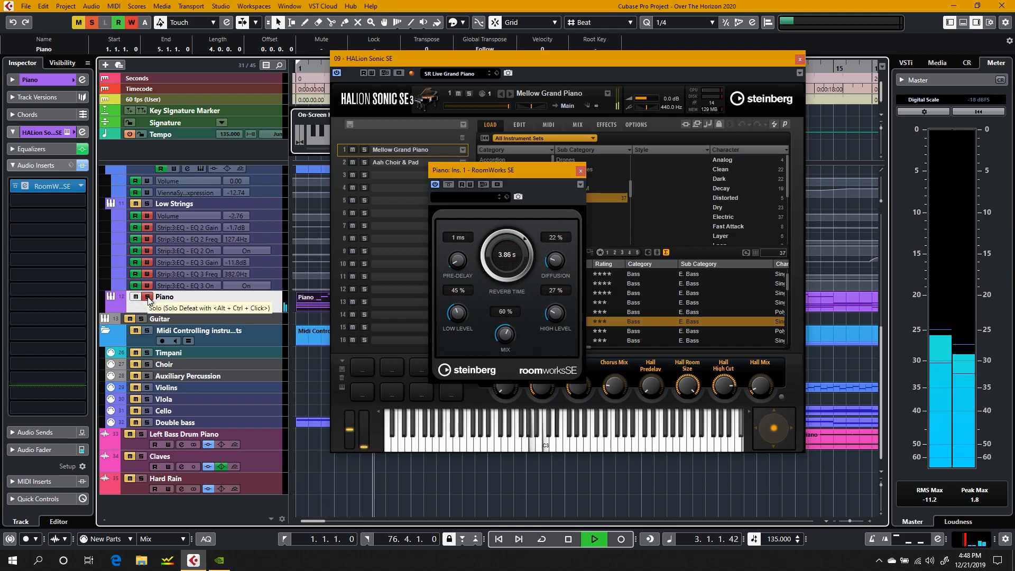
{"action": "key", "text": "space"}
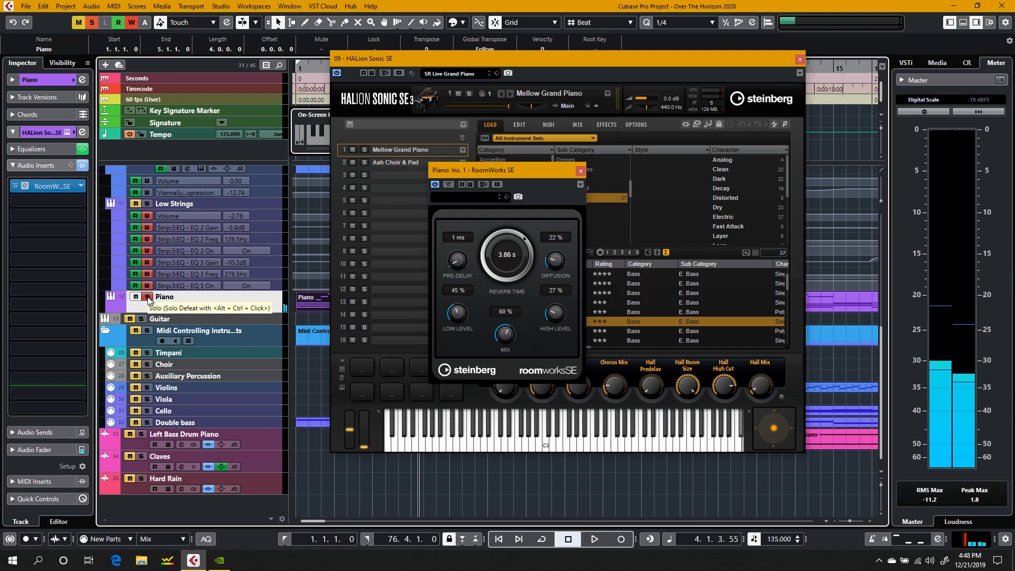
Step: Select the Low Strings track and close the HALion Sonic SE window
{"action": "left_click", "coordinate": [209, 204]}
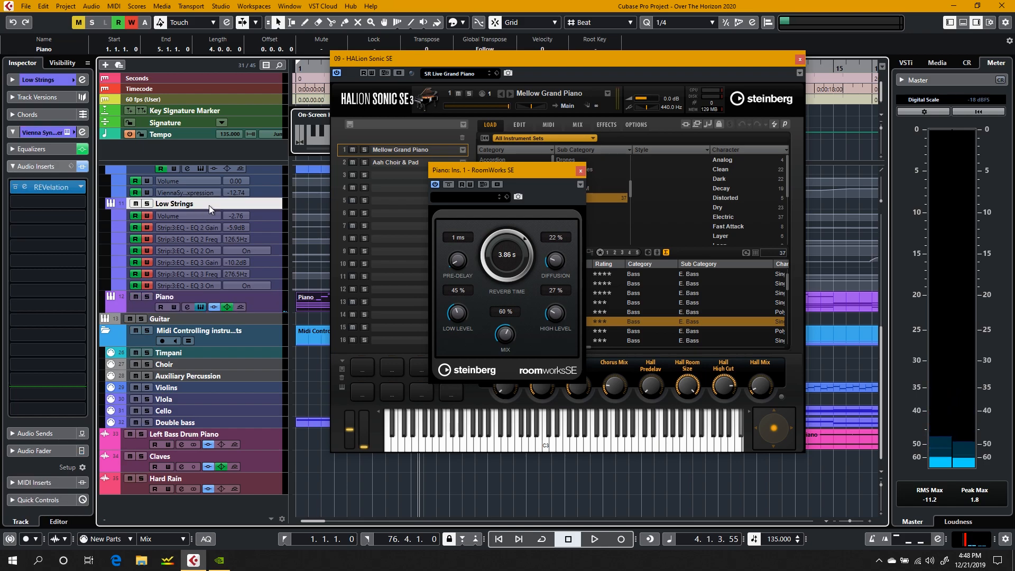
{"action": "left_click_drag", "start_coordinate": [399, 62], "coordinate": [473, 70]}
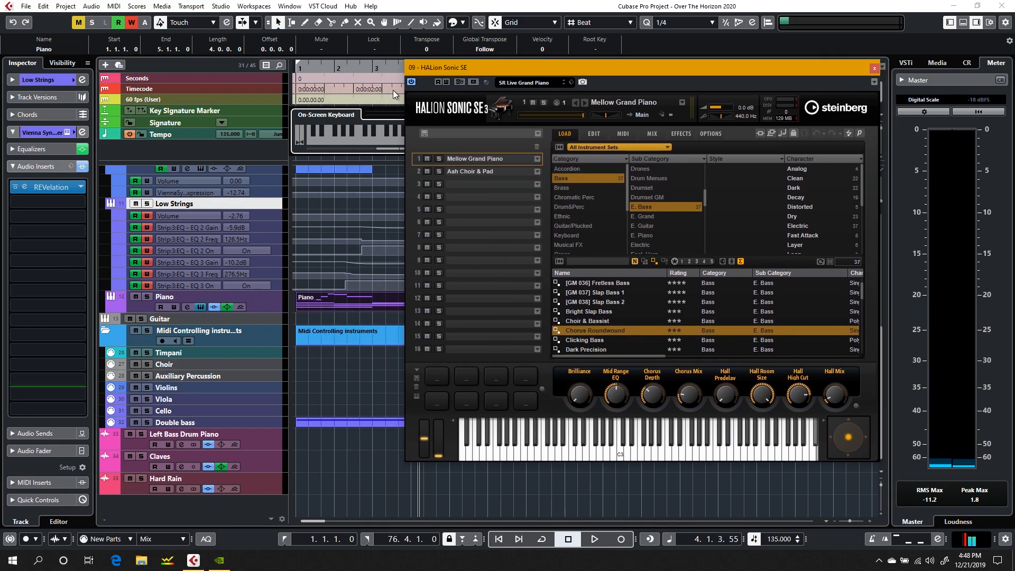
{"action": "left_click", "coordinate": [875, 69]}
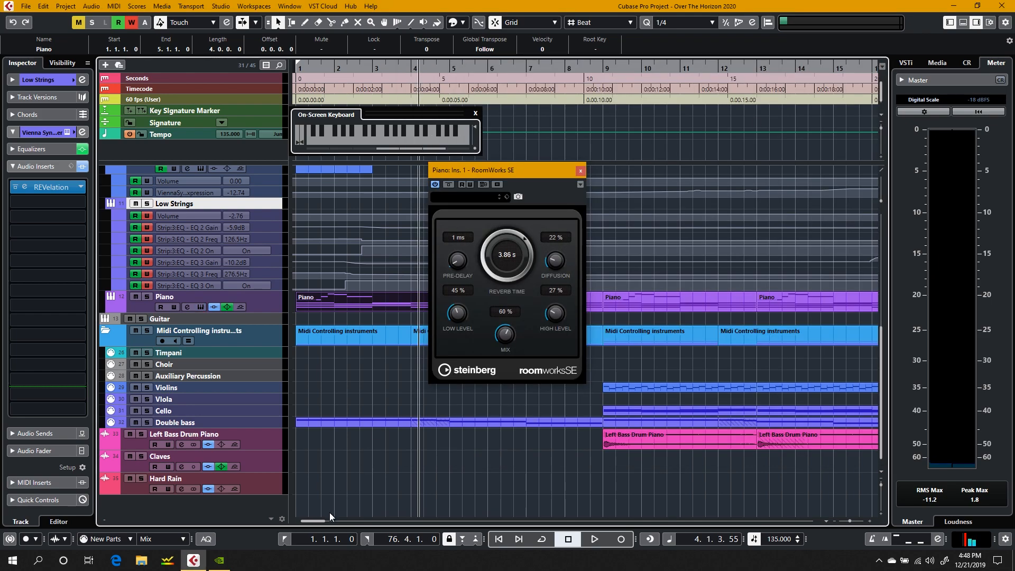
Step: Play the opening bars from the project start with the Low Strings equalizer expanded, and close the RoomWorks SE window
{"action": "left_click", "coordinate": [286, 539]}
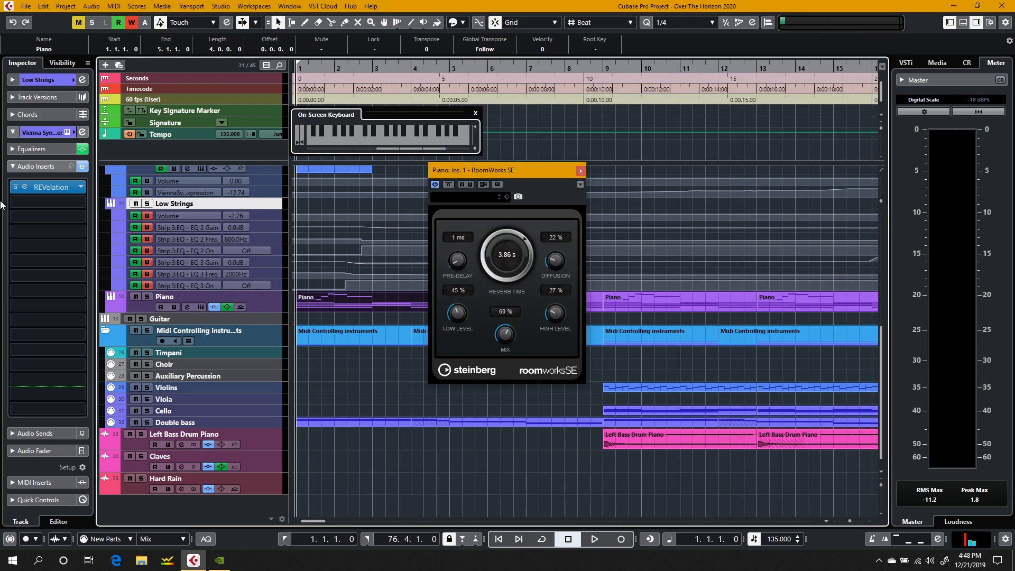
{"action": "left_click", "coordinate": [15, 150]}
{"action": "key", "text": "space"}
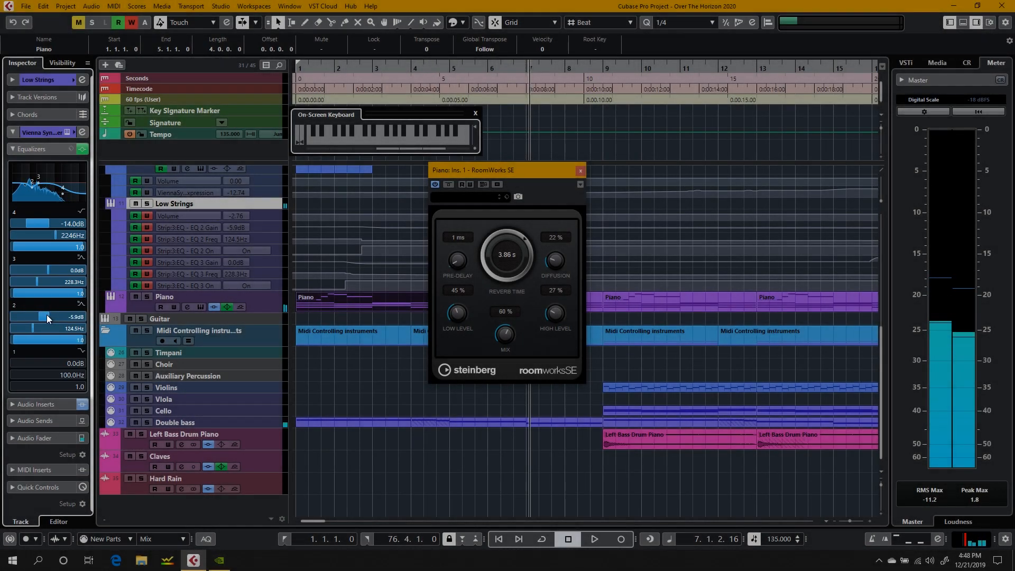
{"action": "key", "text": "space"}
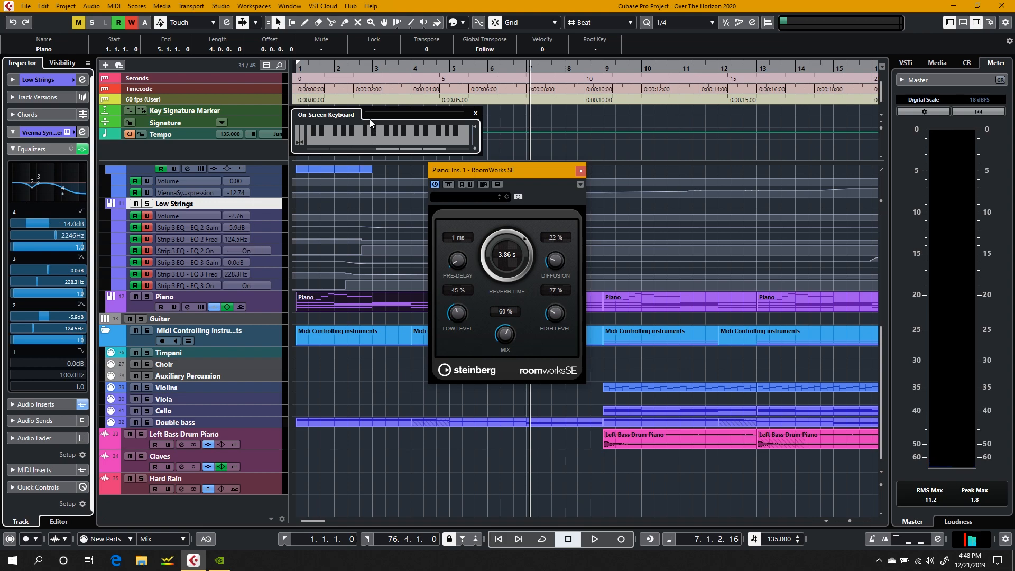
{"action": "left_click", "coordinate": [580, 170]}
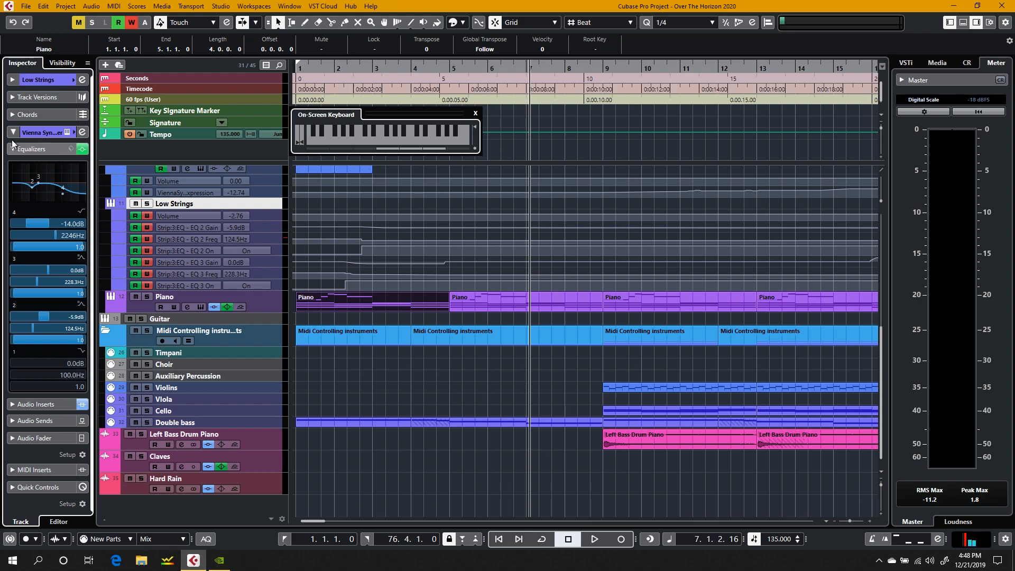
Step: Open the Low Strings channel settings and play from bar 2 to watch the automated equalizer curve
{"action": "left_click", "coordinate": [83, 132]}
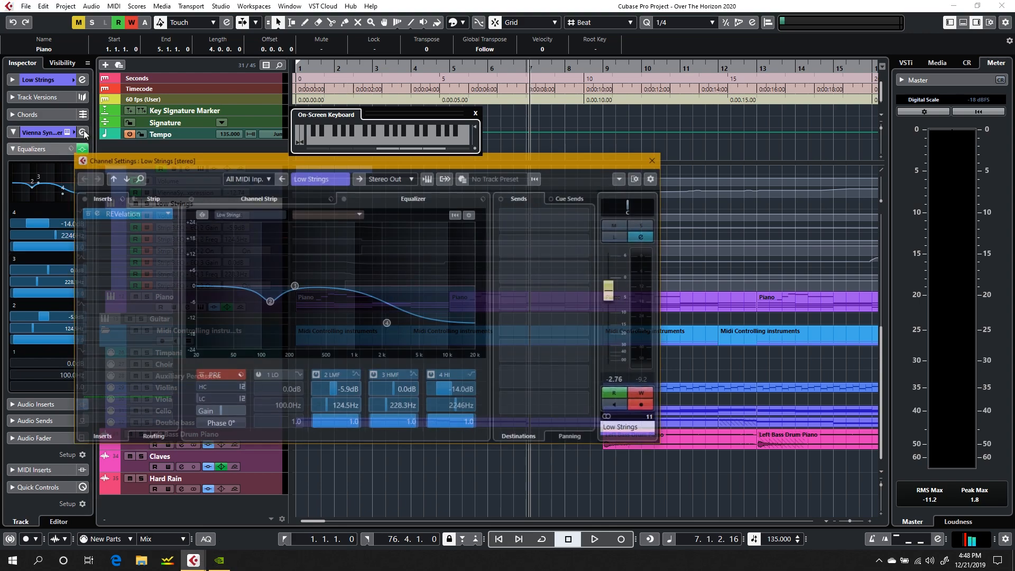
{"action": "left_click", "coordinate": [347, 68]}
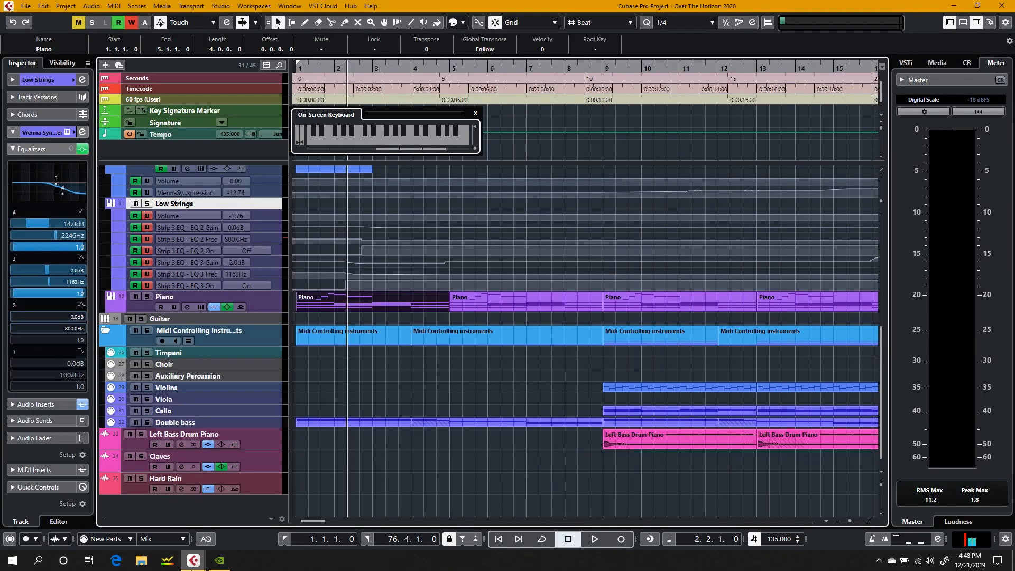
{"action": "mouse_move", "coordinate": [193, 559]}
{"action": "left_click", "coordinate": [242, 529]}
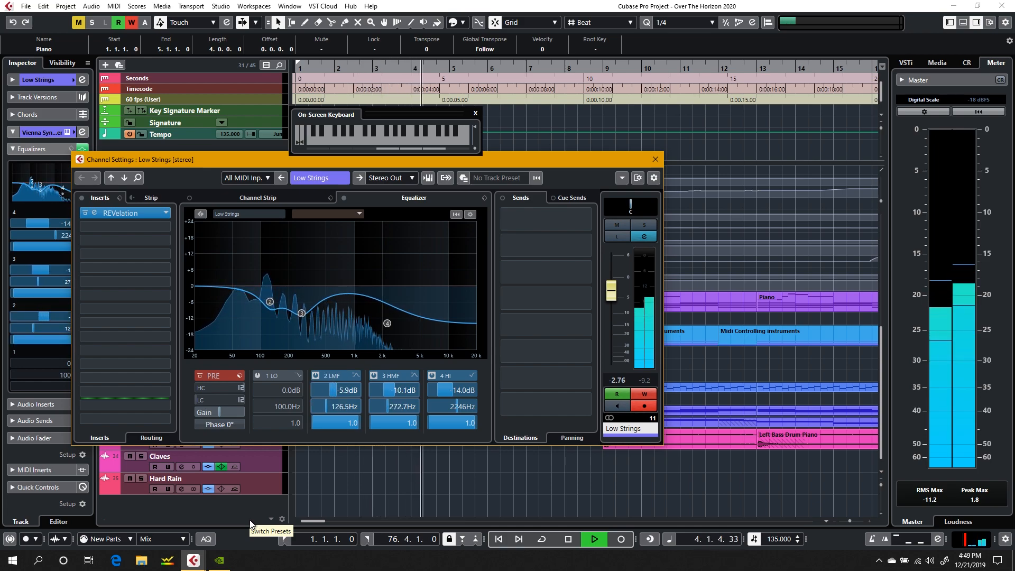
{"action": "key", "text": "space"}
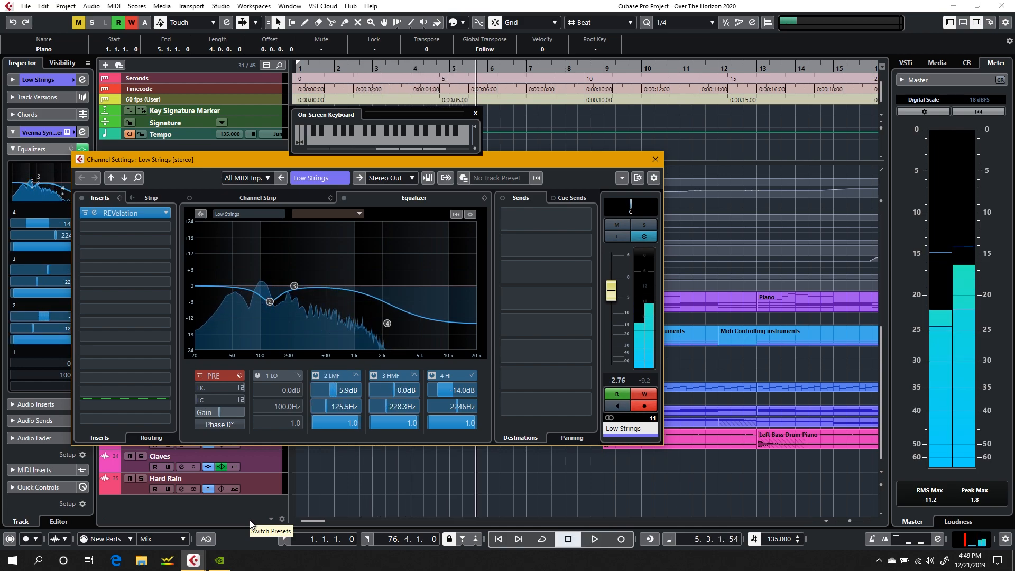
Step: Replay the opening from bar 1 with the Low Strings channel settings in front to follow the movement of equalizer band 3
{"action": "left_click_drag", "start_coordinate": [296, 287], "coordinate": [302, 316]}
{"action": "key", "text": "space"}
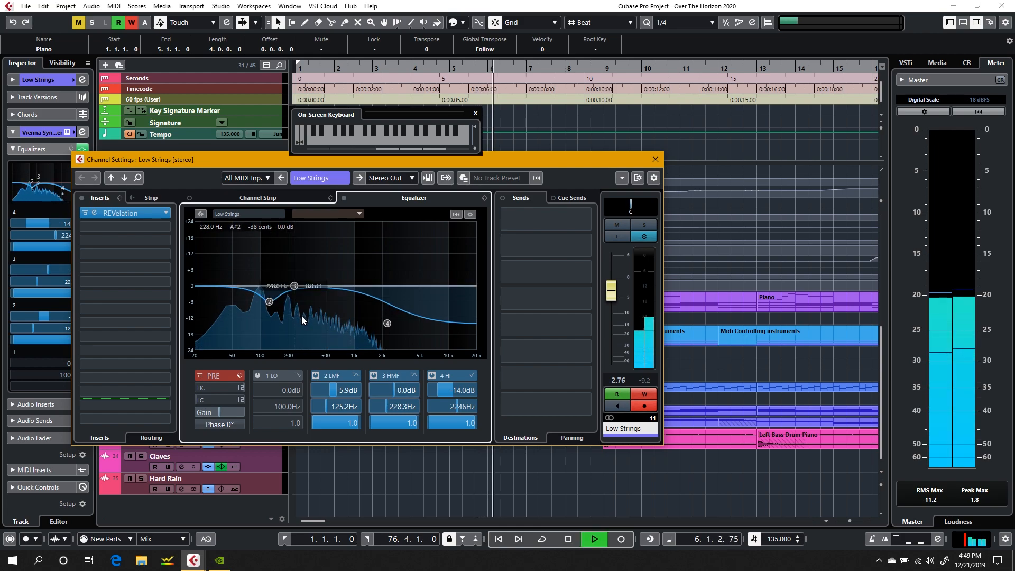
{"action": "key", "text": "period"}
{"action": "left_click", "coordinate": [195, 451]}
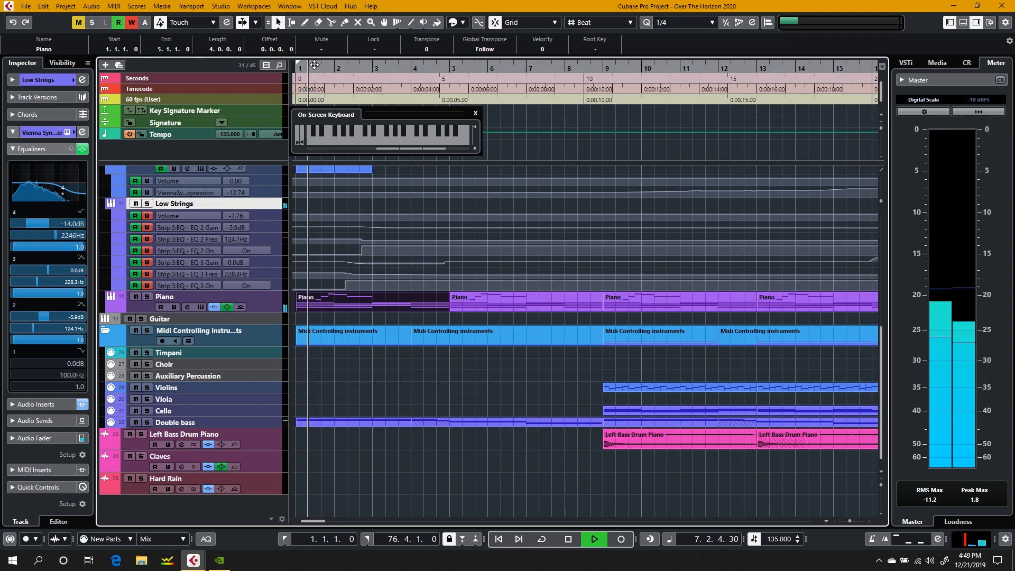
{"action": "left_click", "coordinate": [193, 560]}
{"action": "left_click", "coordinate": [240, 524]}
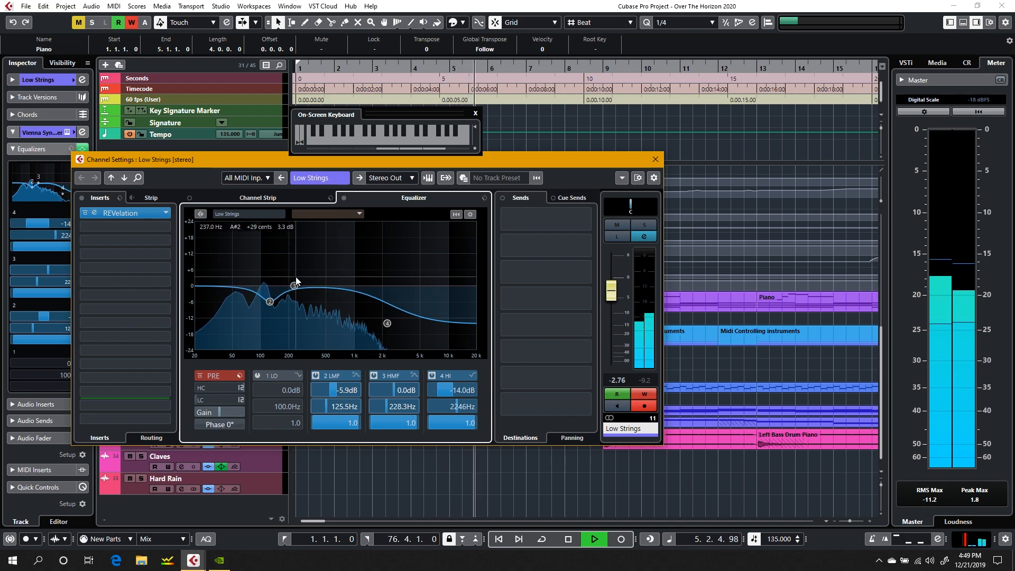
{"action": "key", "text": "space"}
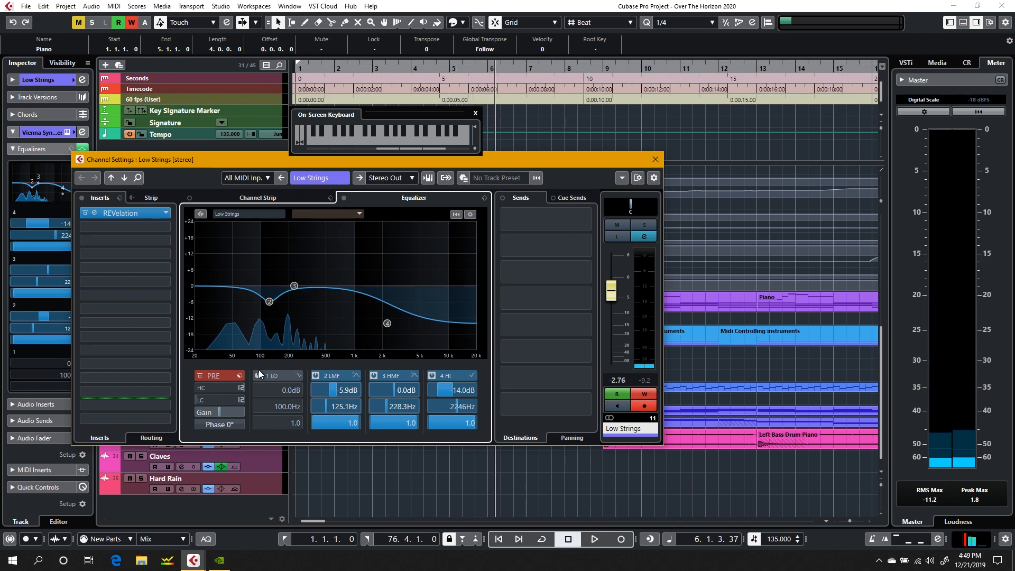
Step: View the Low Strings channel strip modules, return to the equalizer, and move the channel settings window off the track list
{"action": "left_click", "coordinate": [303, 198]}
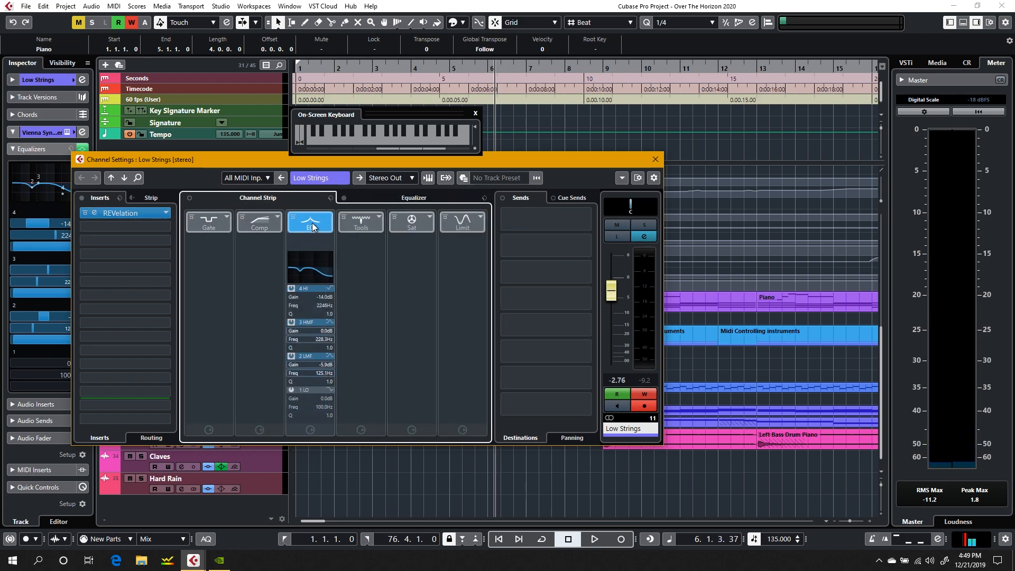
{"action": "left_click", "coordinate": [378, 199]}
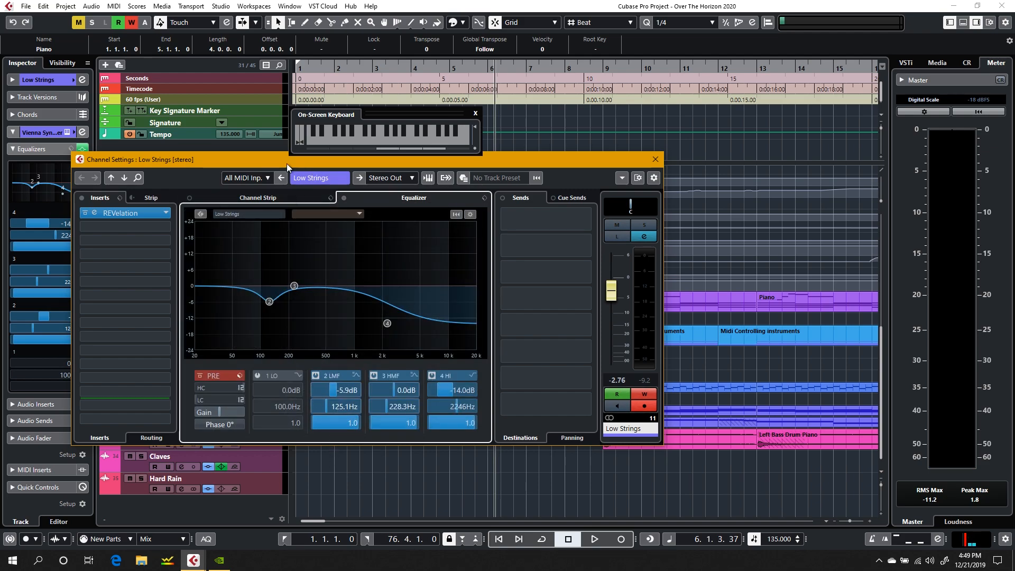
{"action": "left_click_drag", "start_coordinate": [258, 161], "coordinate": [544, 191]}
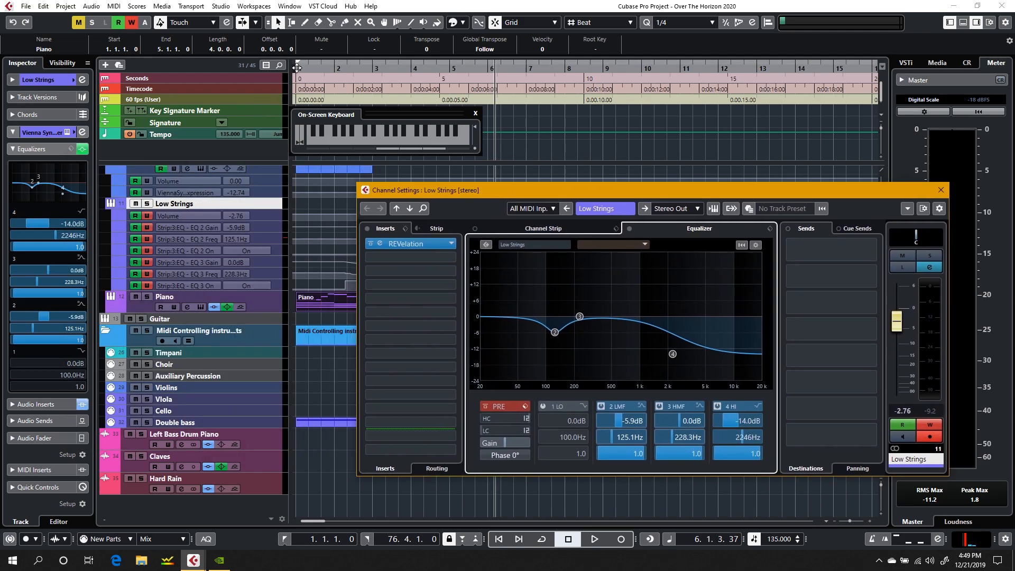
Step: Play the opening into bar 10, closing the Low Strings channel settings on the way, and set the playback position back to 8.3.1.0
{"action": "key", "text": "space"}
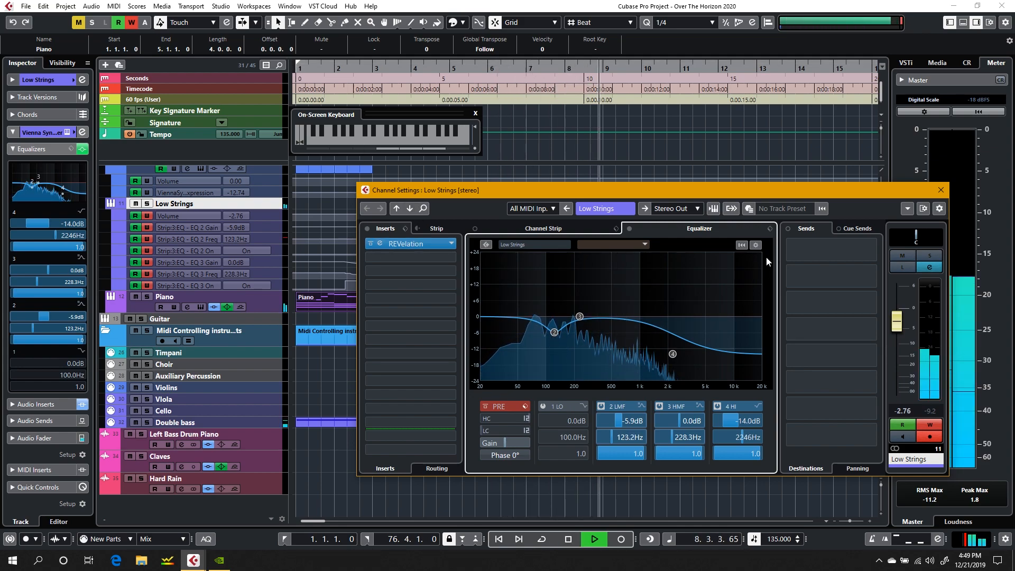
{"action": "left_click", "coordinate": [941, 191]}
{"action": "key", "text": "space"}
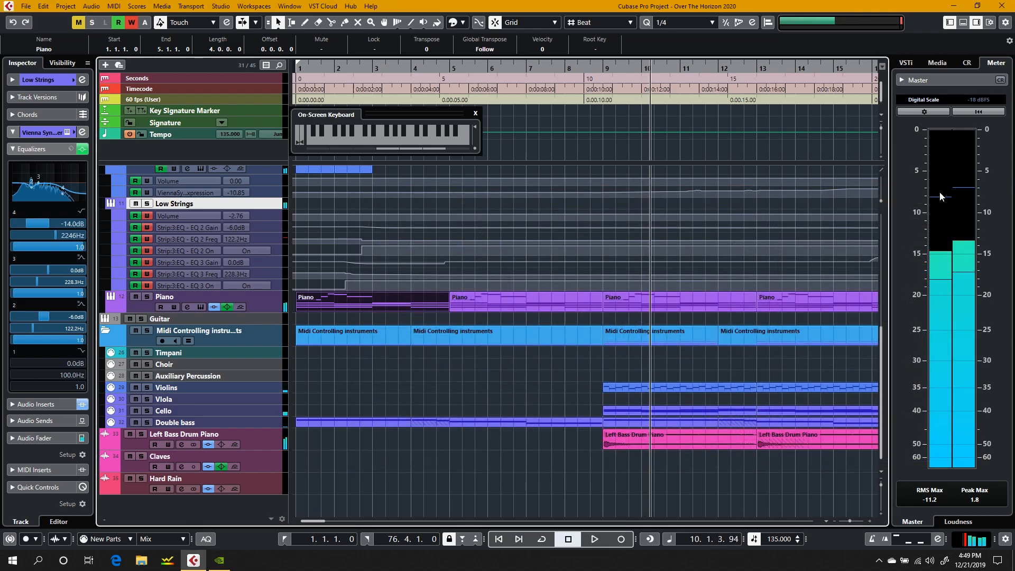
{"action": "left_click", "coordinate": [592, 69]}
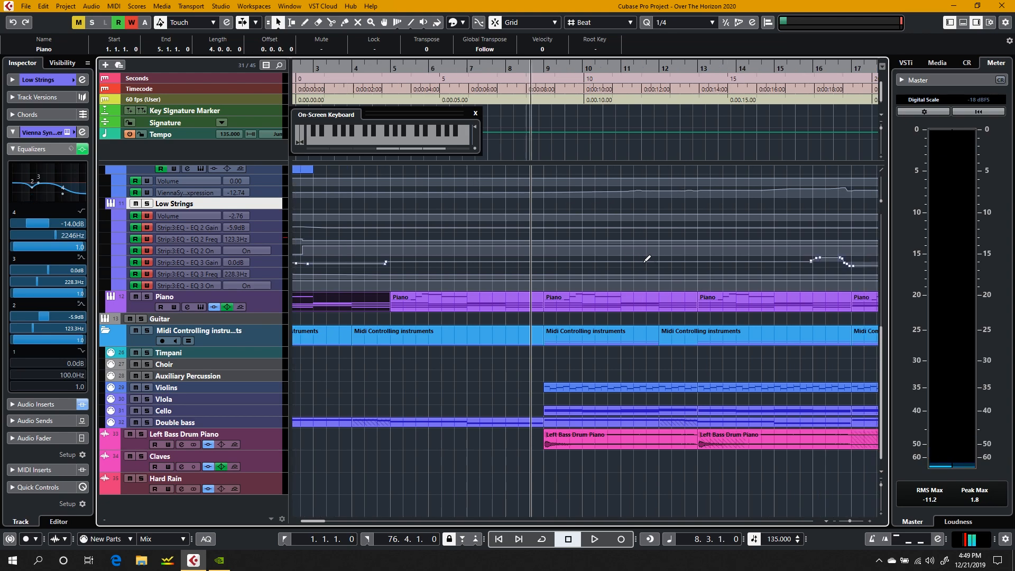
Step: Look over the tracks around bars 1 to 17, then play from 7.3.1.0 into bar 9 to hear the parts entering
{"action": "scroll", "coordinate": [646, 259], "scroll_direction": "up", "scroll_amount": 5}
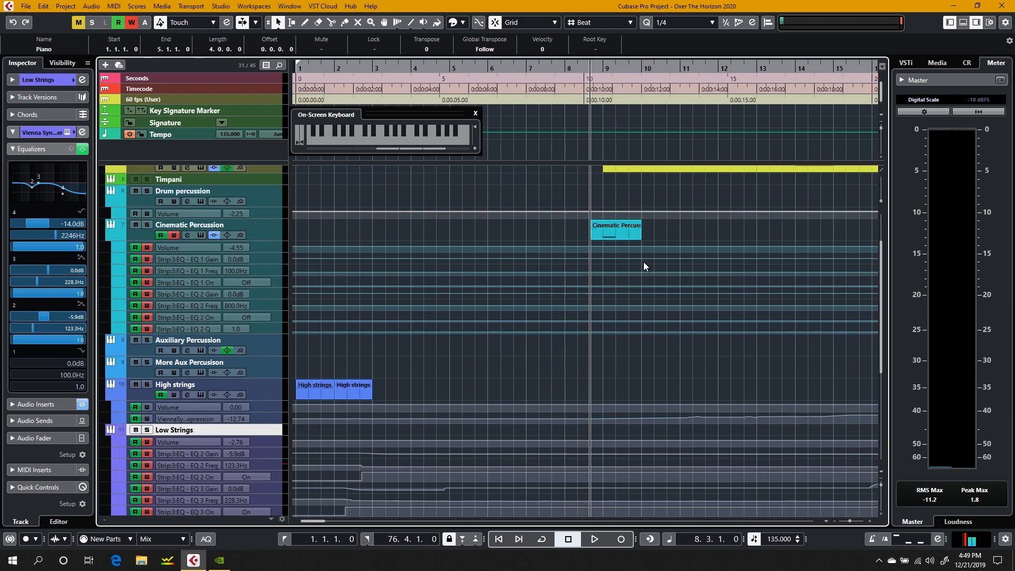
{"action": "scroll", "coordinate": [647, 259], "scroll_direction": "down", "scroll_amount": 1}
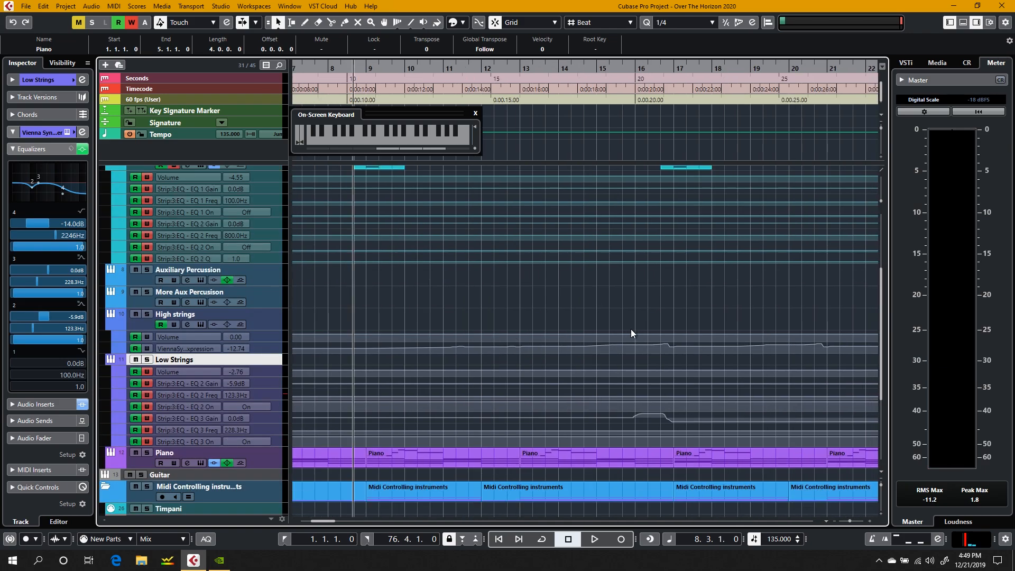
{"action": "scroll", "coordinate": [630, 329], "scroll_direction": "up", "scroll_amount": 3}
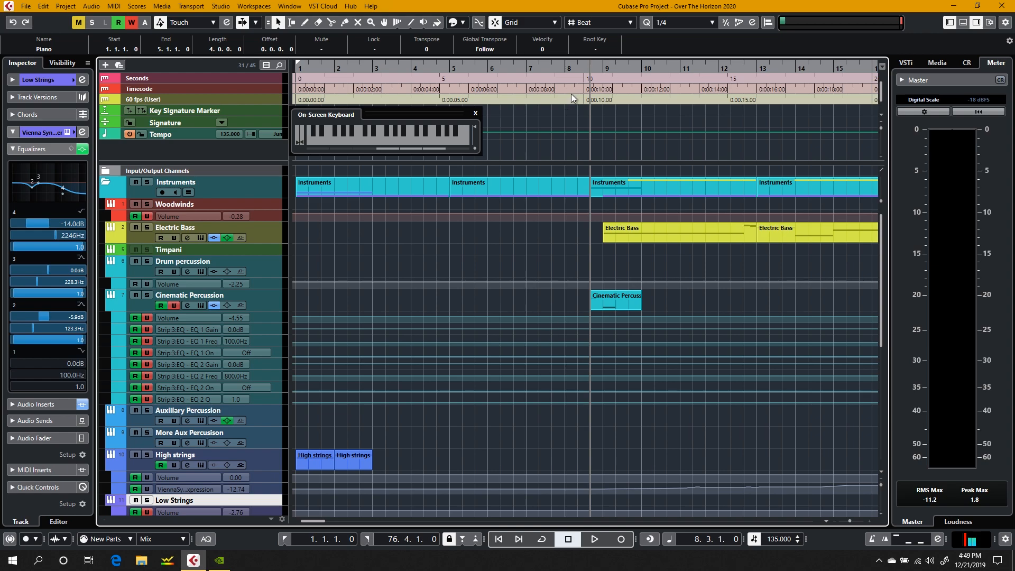
{"action": "left_click", "coordinate": [551, 78]}
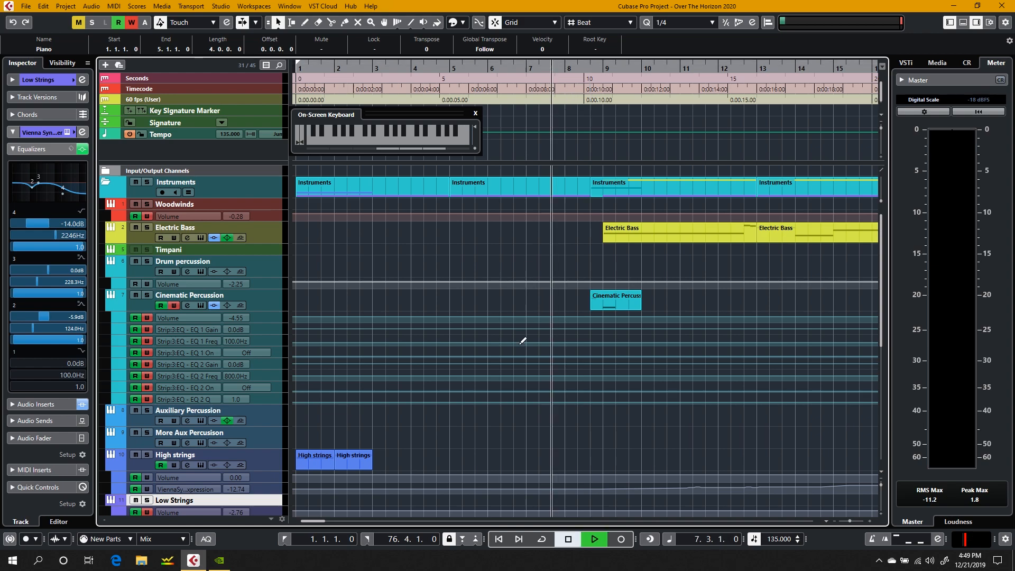
{"action": "key", "text": "space"}
{"action": "scroll", "coordinate": [523, 341], "scroll_direction": "down", "scroll_amount": 5}
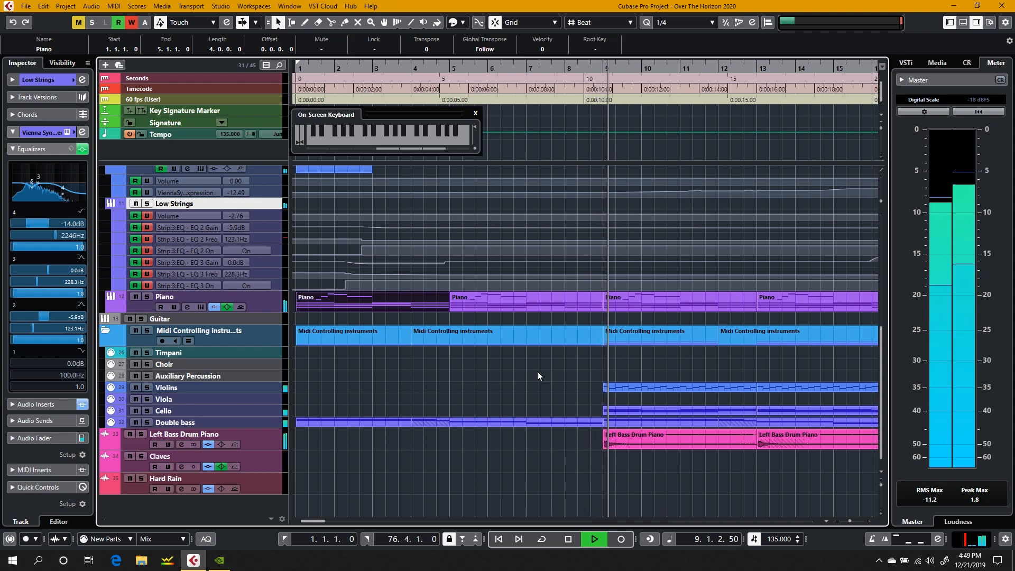
{"action": "key", "text": "space"}
{"action": "scroll", "coordinate": [537, 371], "scroll_direction": "up", "scroll_amount": 5}
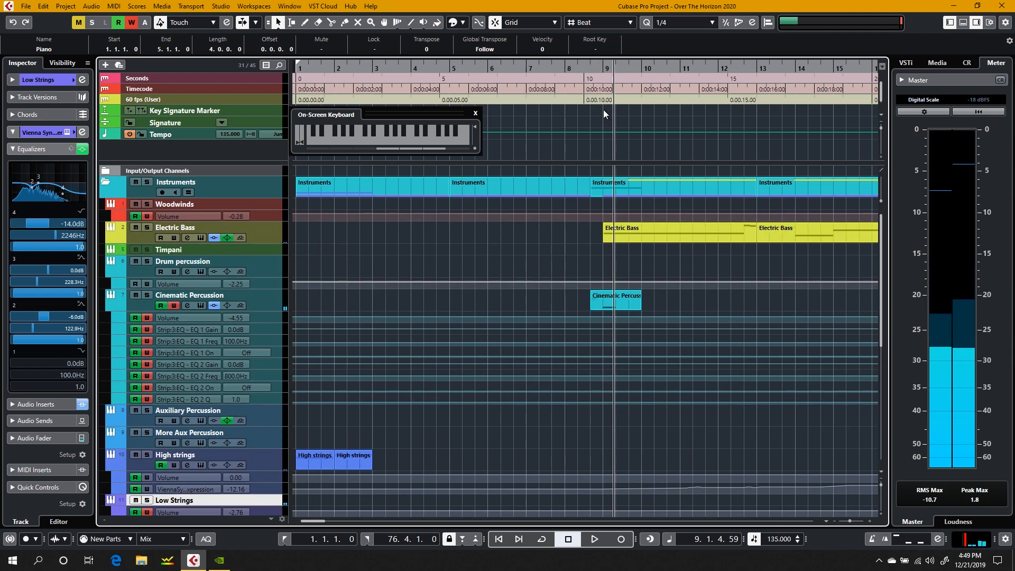
Step: Solo the Cinematic Percussion track and play it from 8.2.1.0 into bar 9
{"action": "left_click", "coordinate": [578, 78]}
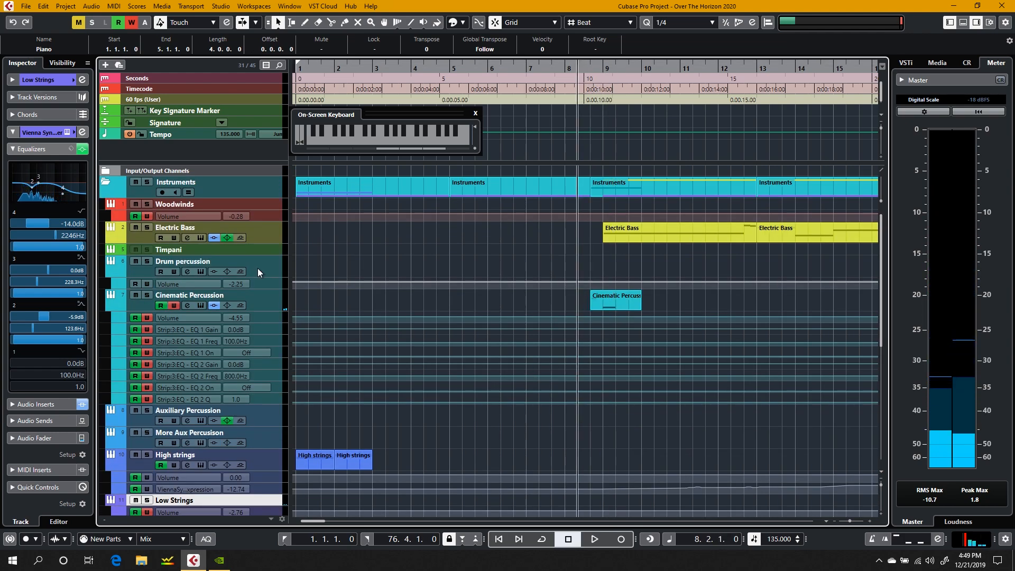
{"action": "left_click", "coordinate": [270, 304]}
{"action": "left_click", "coordinate": [147, 297]}
{"action": "key", "text": "space"}
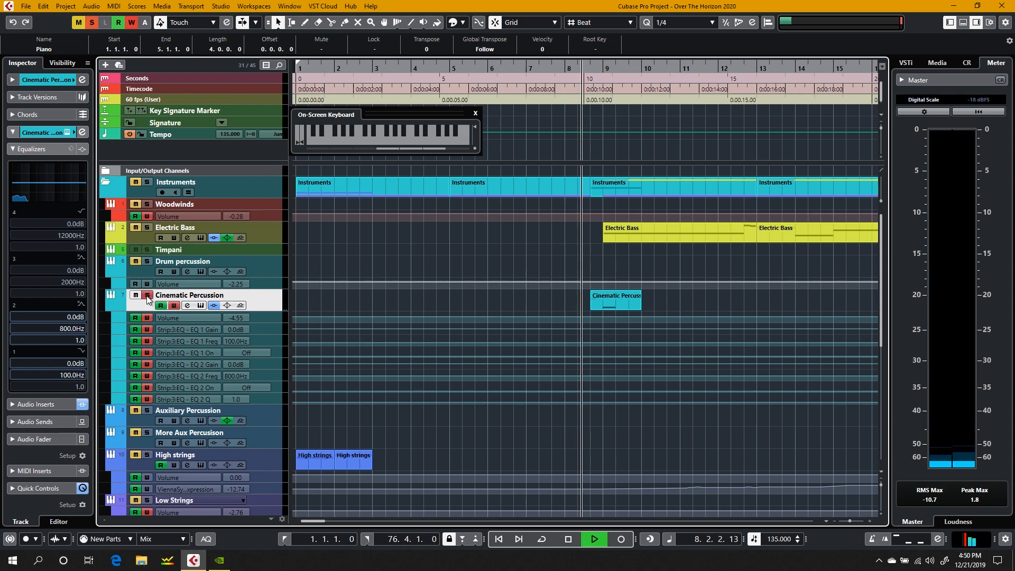
{"action": "key", "text": "space"}
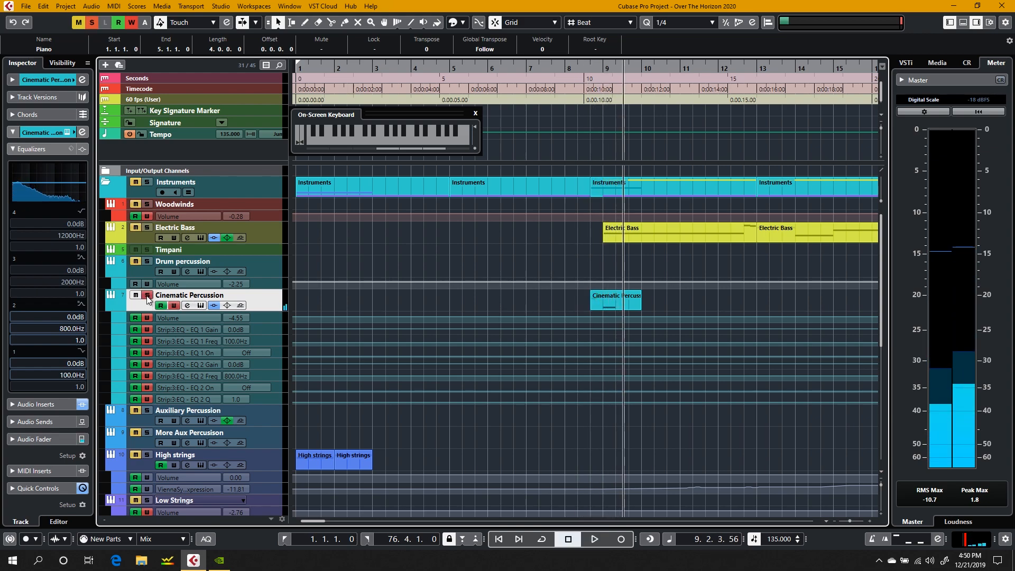
Step: Open the Groove Agent SE instrument of Cinematic Percussion and replay the track's entry into bar 9
{"action": "left_click", "coordinate": [203, 306]}
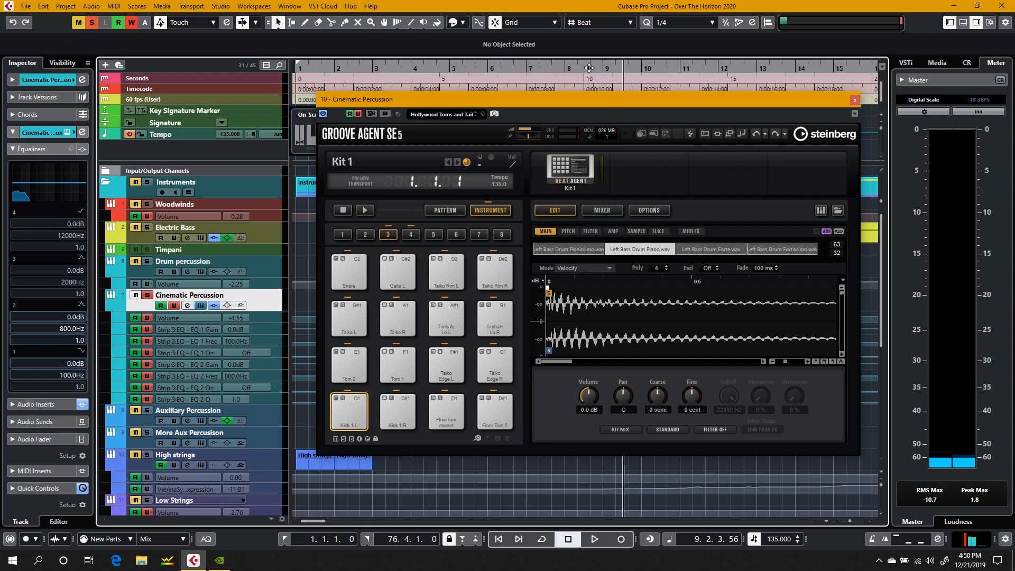
{"action": "key", "text": "space"}
{"action": "key", "text": "space"}
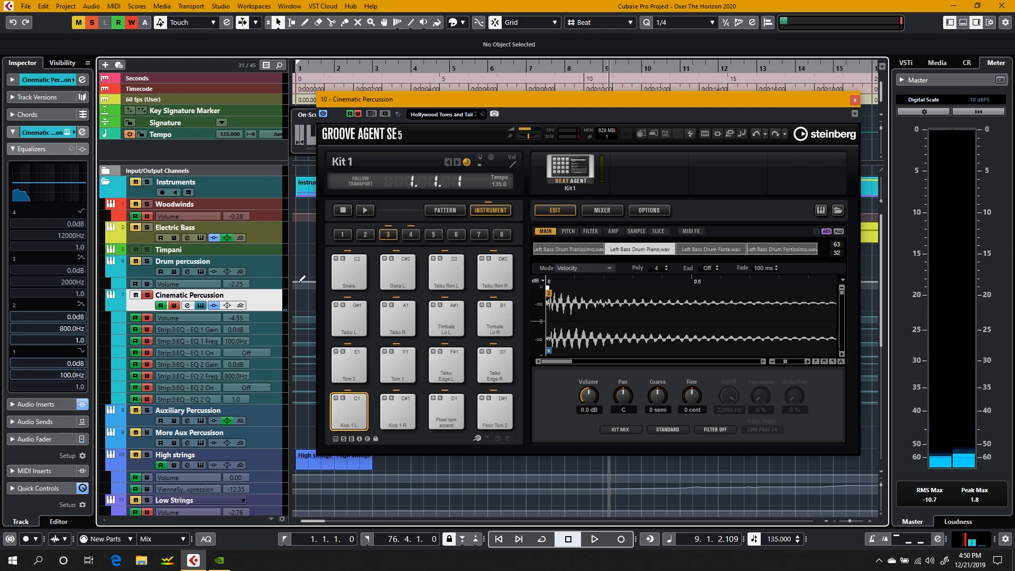
{"action": "key", "text": "space"}
{"action": "left_click", "coordinate": [527, 66]}
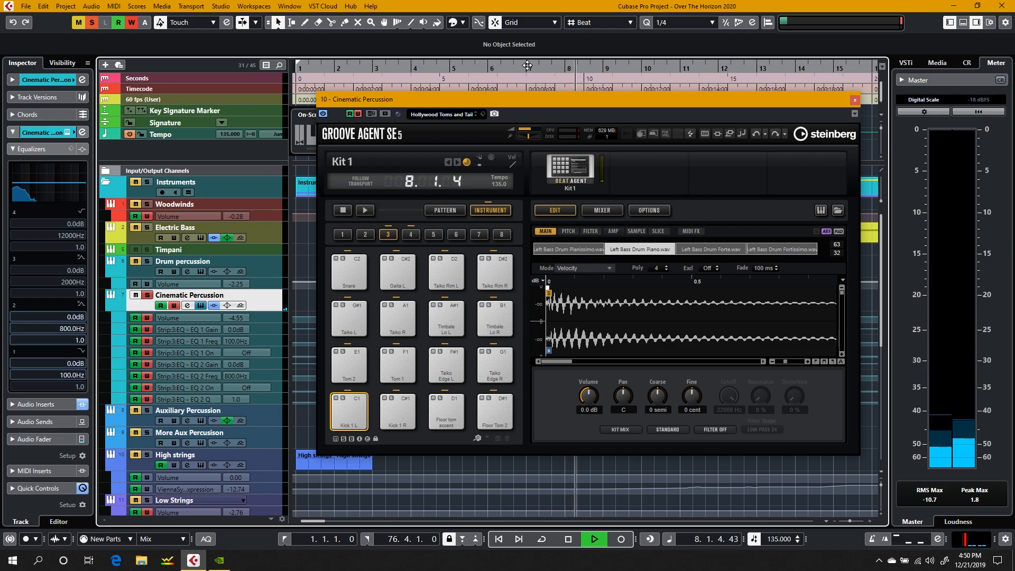
{"action": "key", "text": "space"}
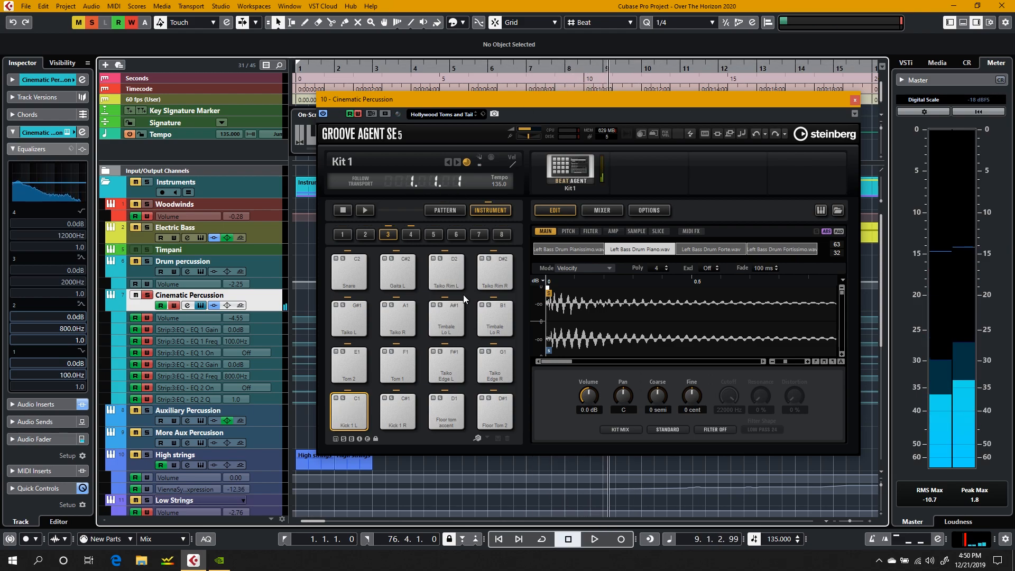
Step: Audition the Kick 1 L pad in Groove Agent SE and move the instrument window clear of the Cinematic Percussion part
{"action": "left_click", "coordinate": [355, 402]}
{"action": "left_click", "coordinate": [350, 408]}
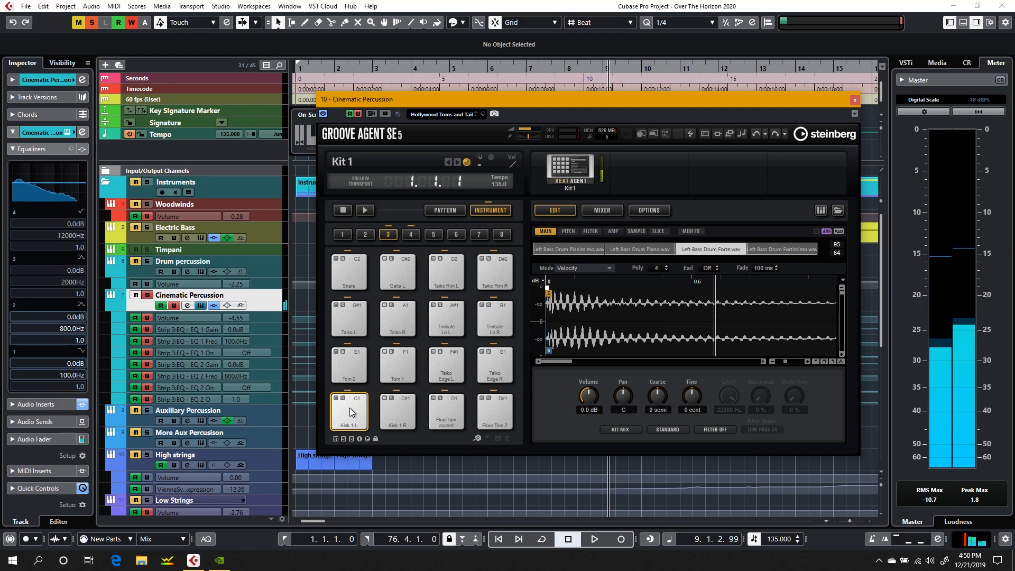
{"action": "key", "text": "XF86AudioRaiseVolume"}
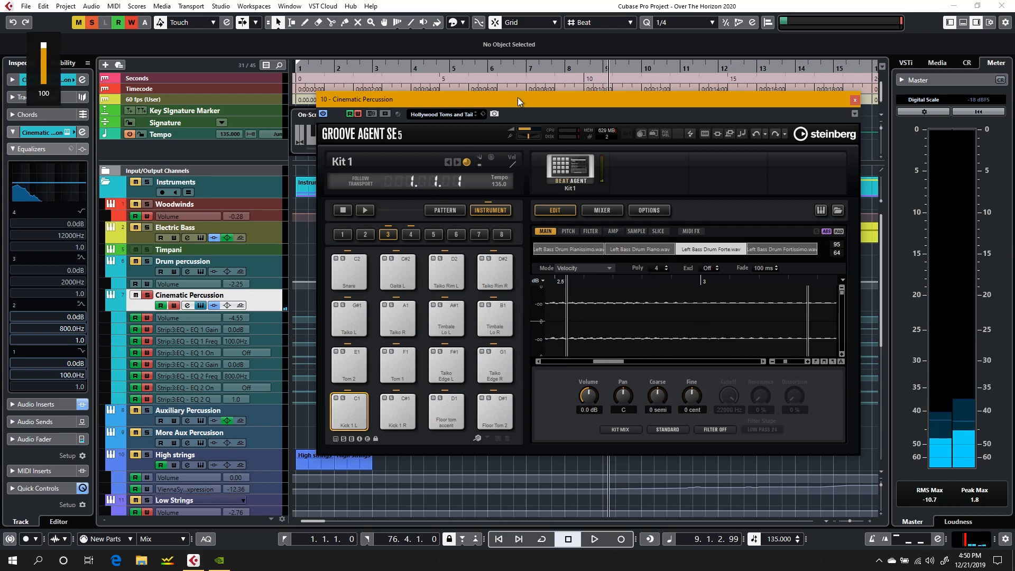
{"action": "left_click_drag", "start_coordinate": [528, 97], "coordinate": [275, 81]}
{"action": "left_click_drag", "start_coordinate": [522, 89], "coordinate": [468, 65]}
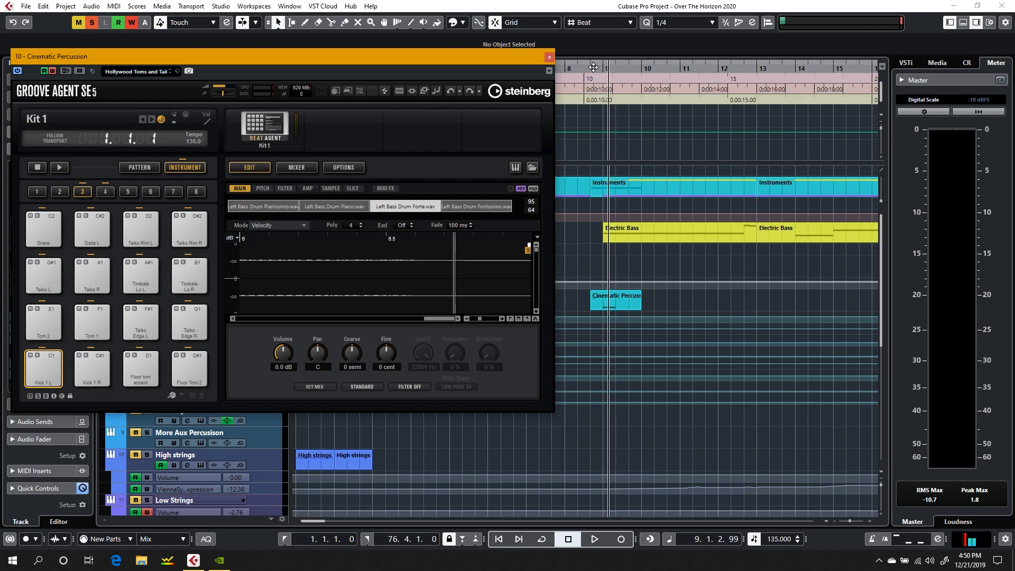
Step: Play the soloed Cinematic Percussion part from 8.3.1.0 to bar 9 and audition the Taiko Rim L pad
{"action": "left_click", "coordinate": [593, 67]}
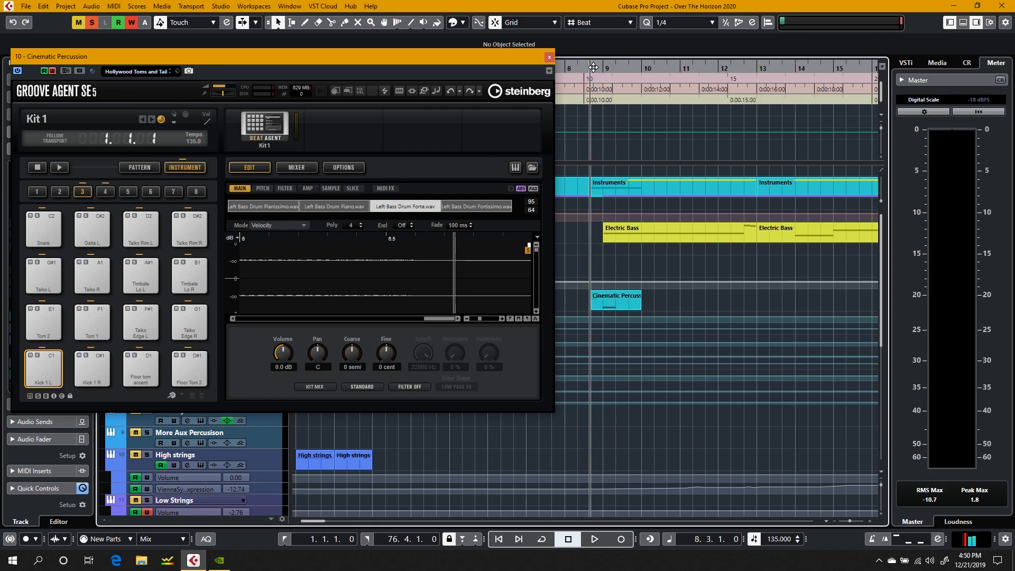
{"action": "left_click", "coordinate": [593, 67]}
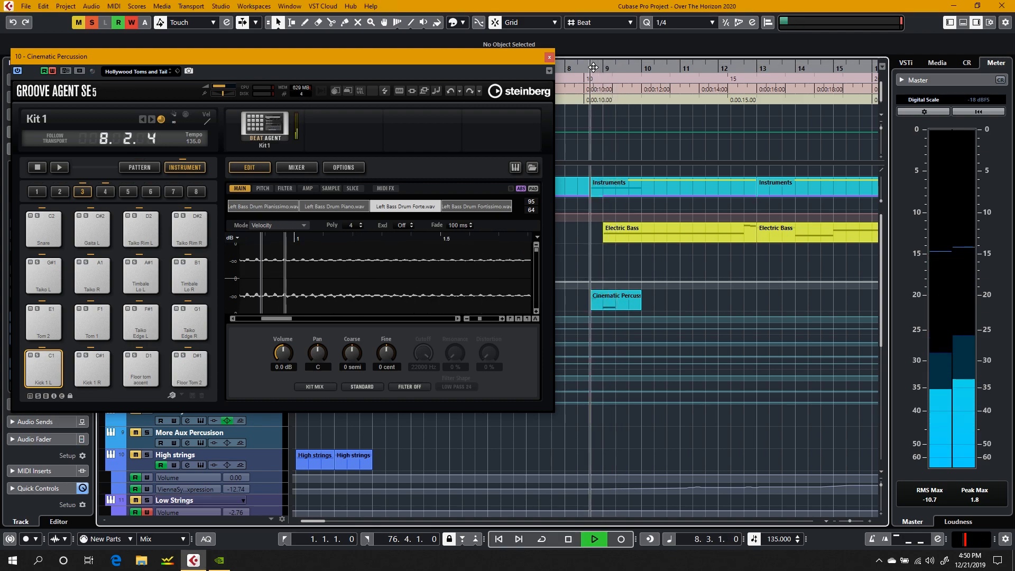
{"action": "key", "text": "space"}
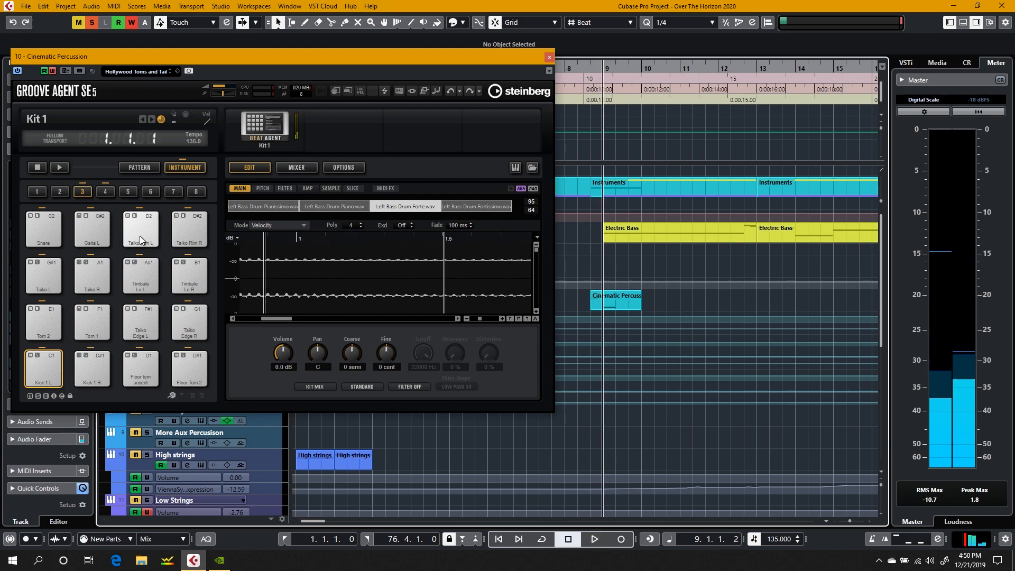
{"action": "left_click", "coordinate": [140, 235]}
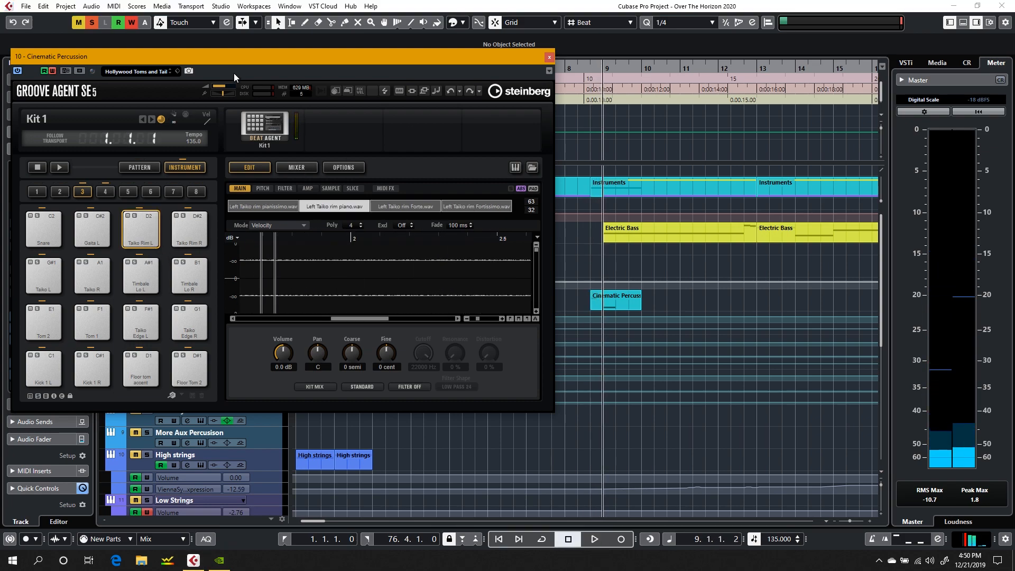
Step: Close the Groove Agent SE window and replay the soloed Cinematic Percussion entry from 8.3.1.0 into bar 9
{"action": "left_click_drag", "start_coordinate": [223, 59], "coordinate": [318, 78]}
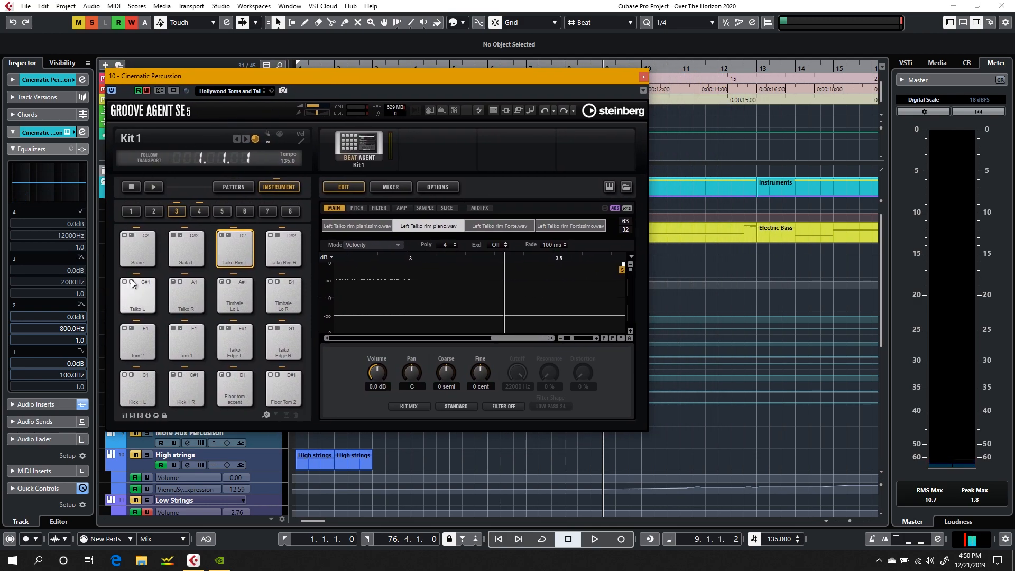
{"action": "key", "text": "XF86AudioRaiseVolume"}
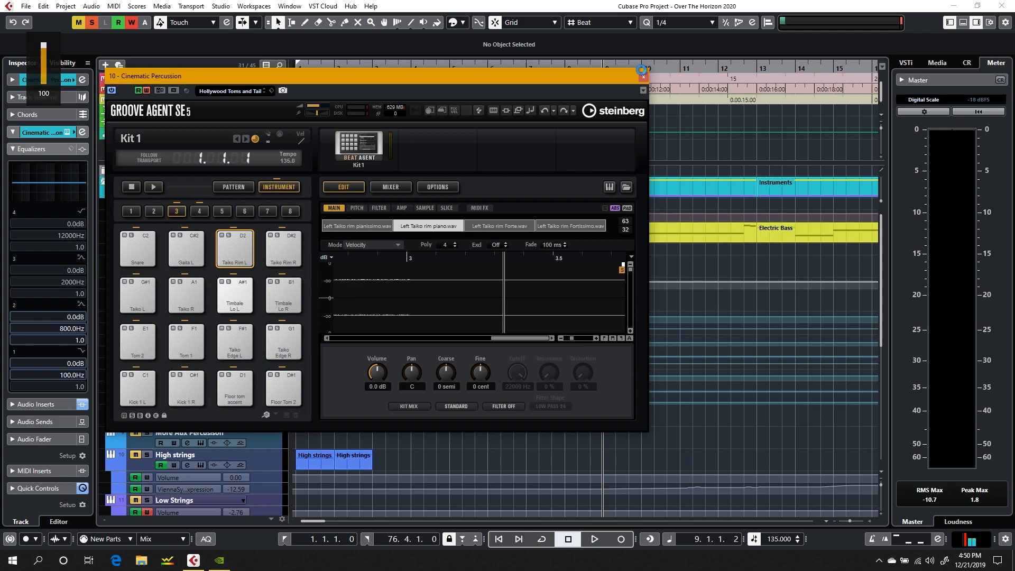
{"action": "left_click_drag", "start_coordinate": [554, 74], "coordinate": [703, 74]}
{"action": "left_click", "coordinate": [791, 76]}
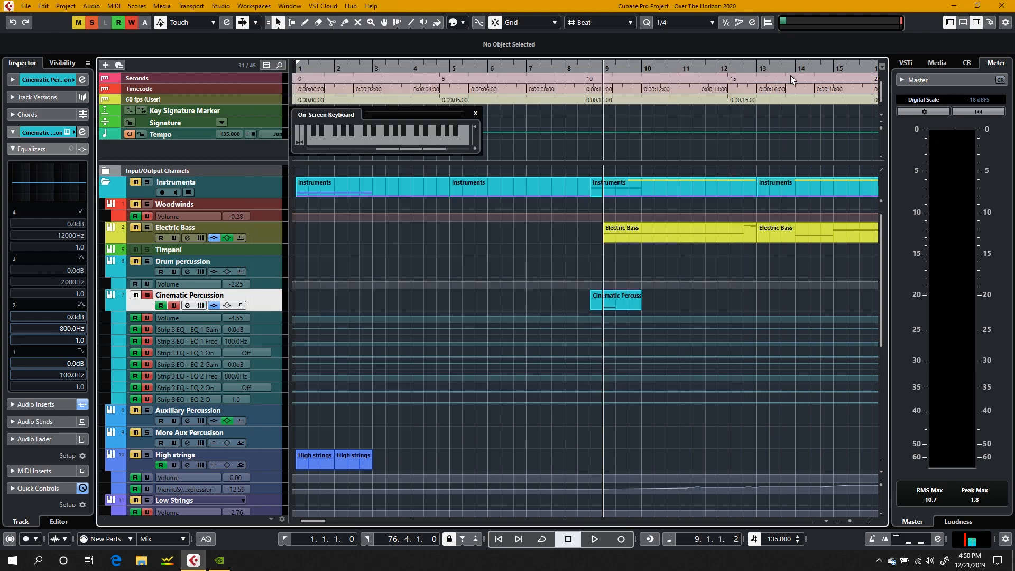
{"action": "left_click", "coordinate": [585, 69]}
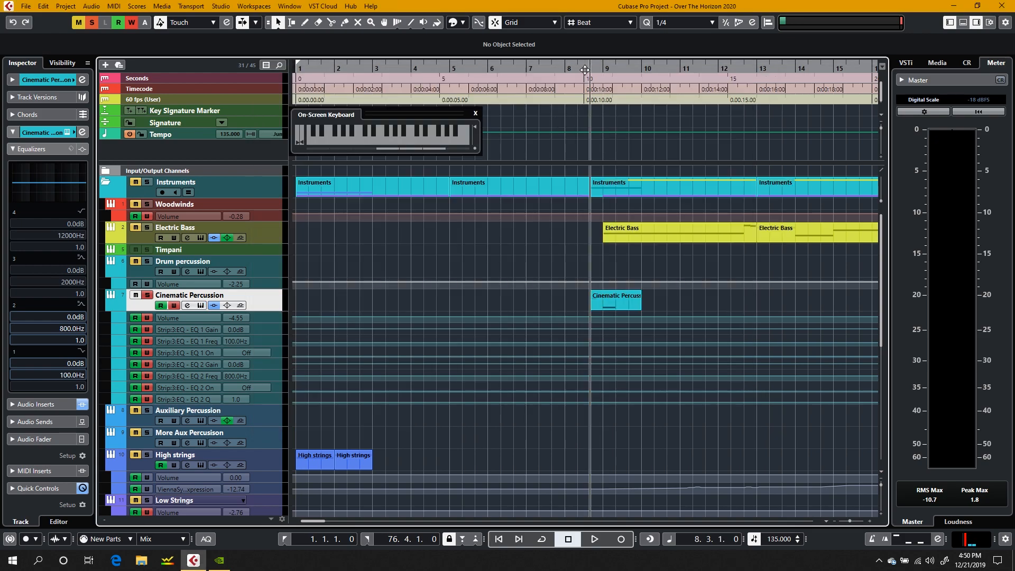
{"action": "key", "text": "space"}
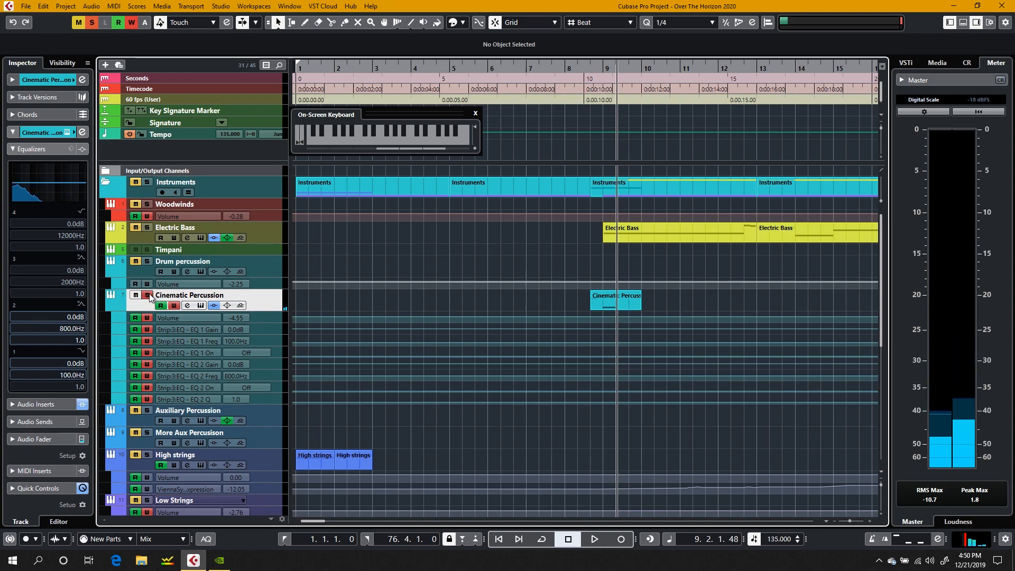
Step: Unsolo the Cinematic Percussion track and look over its further parts between bars 15 and 29
{"action": "key", "text": "s"}
{"action": "scroll", "coordinate": [448, 293], "scroll_direction": "right", "scroll_amount": 10}
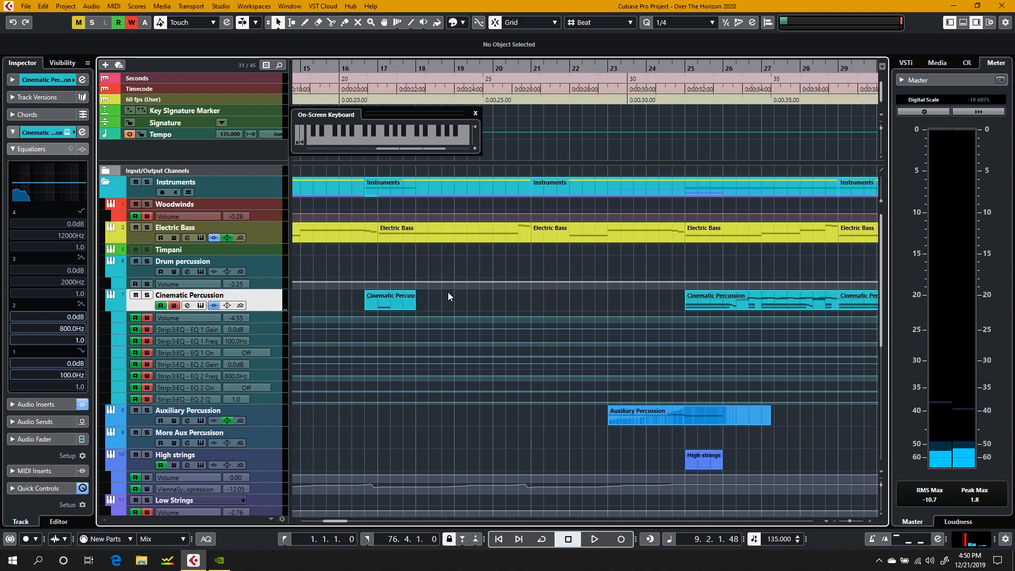
{"action": "scroll", "coordinate": [555, 274], "scroll_direction": "left", "scroll_amount": 10}
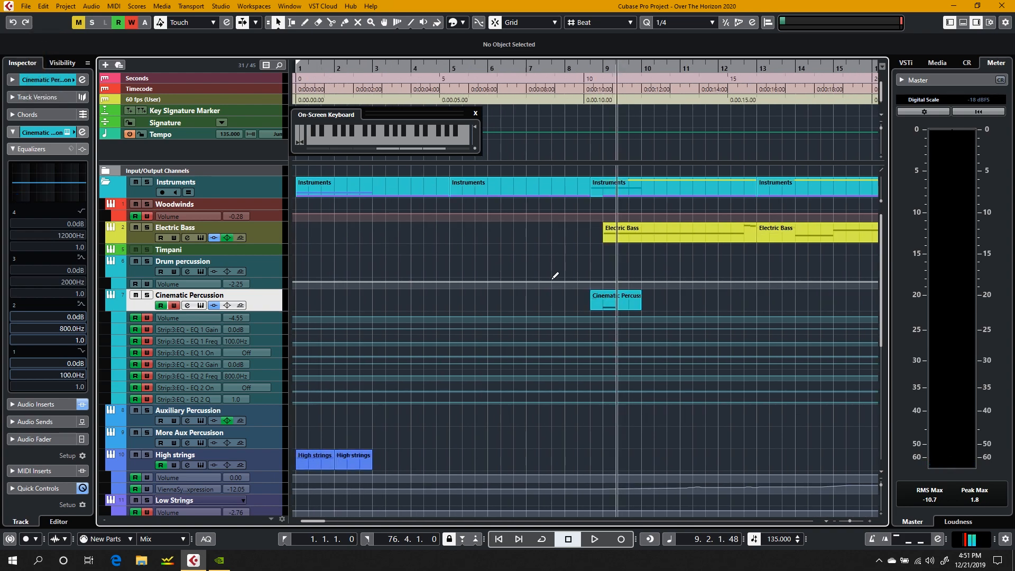
Step: Open the Electric Bass channel settings and play on from bar 9 to watch its equalizer curve
{"action": "left_click", "coordinate": [258, 239]}
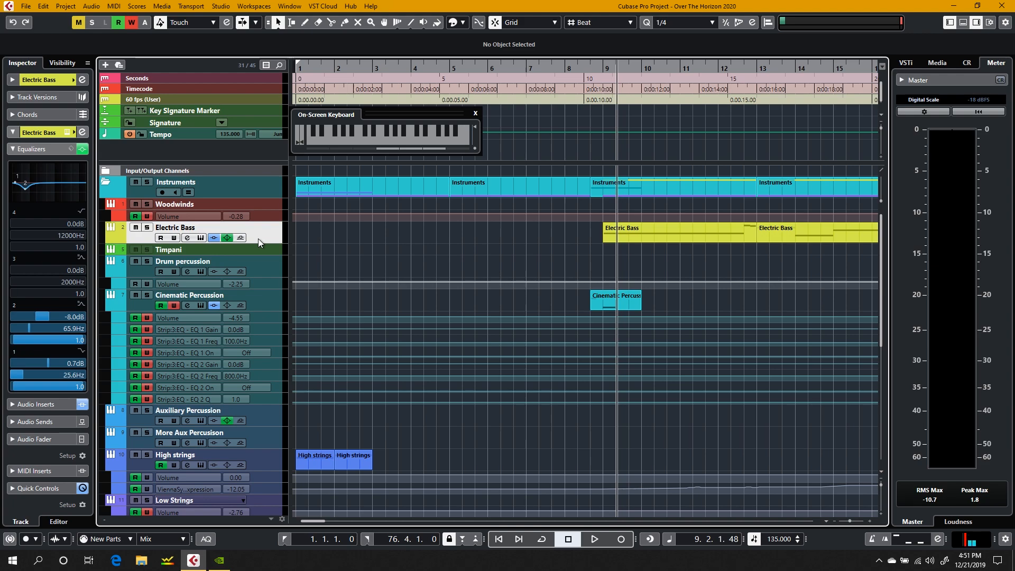
{"action": "left_click", "coordinate": [188, 238]}
{"action": "left_click_drag", "start_coordinate": [547, 191], "coordinate": [280, 177]}
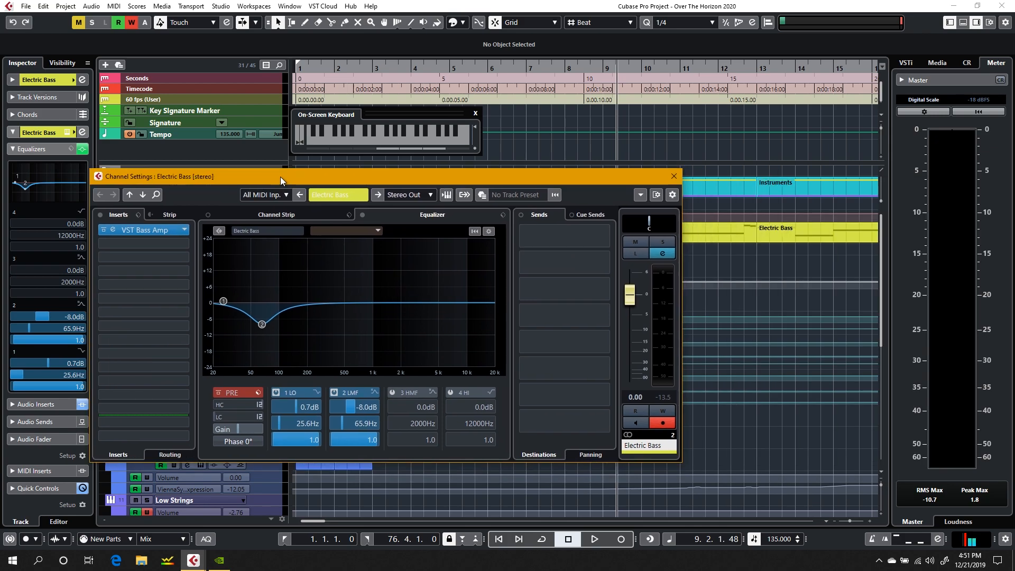
{"action": "key", "text": "space"}
{"action": "key", "text": "XF86AudioRaiseVolume"}
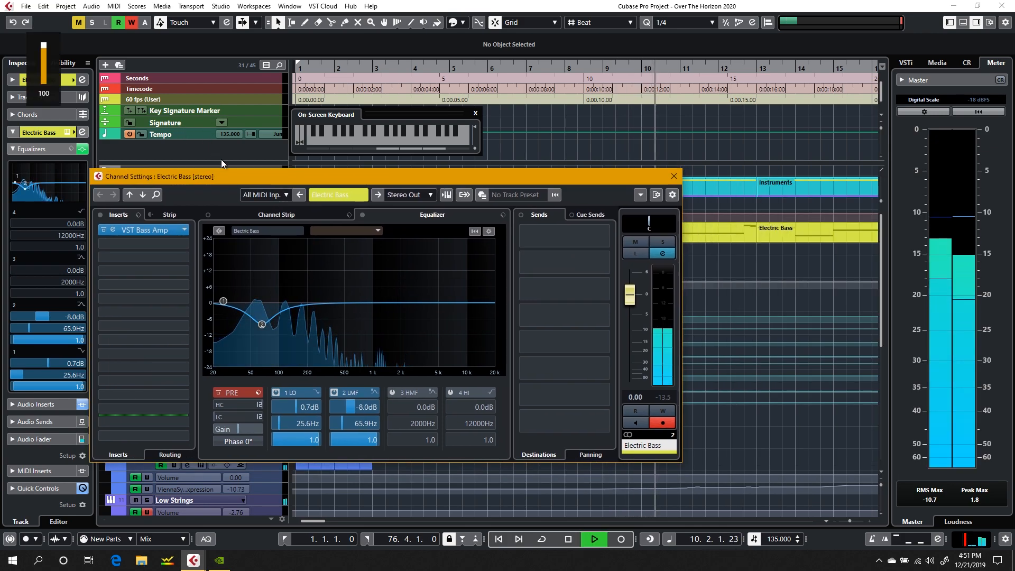
Step: Solo the Electric Bass track and listen to it into bar 16 with its channel settings open
{"action": "left_click_drag", "start_coordinate": [237, 181], "coordinate": [315, 97]}
{"action": "left_click", "coordinate": [147, 228]}
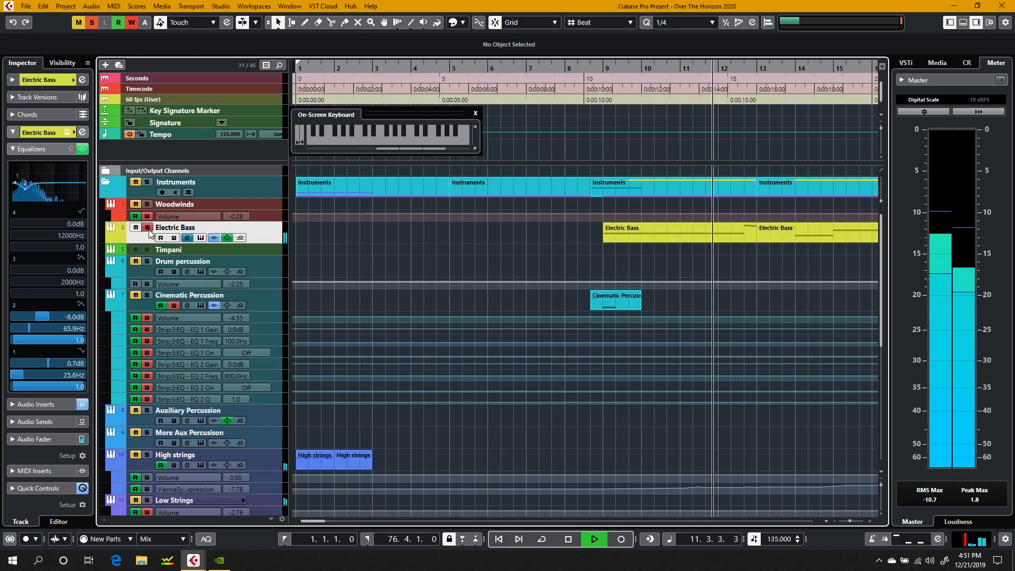
{"action": "left_click", "coordinate": [187, 238]}
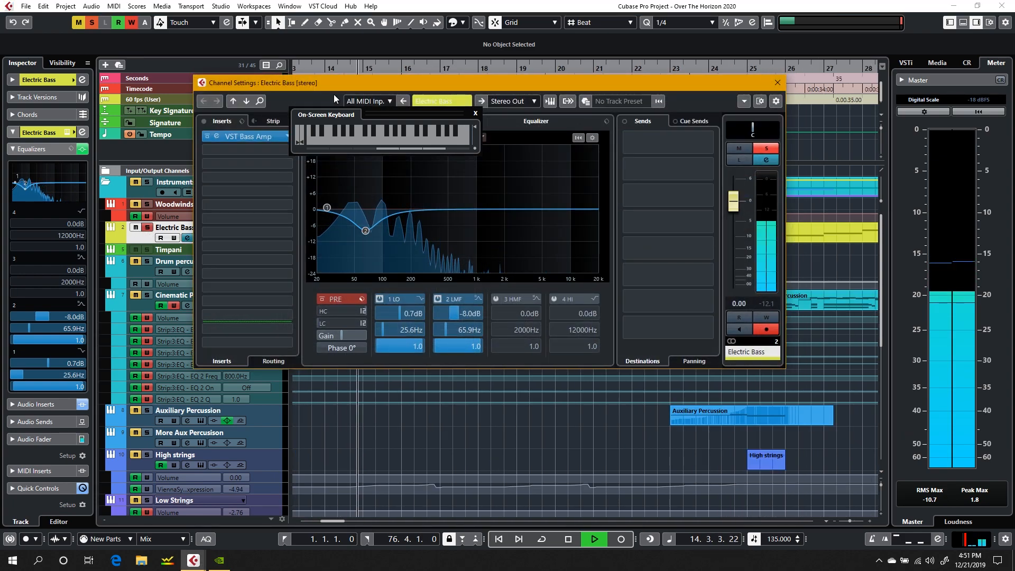
{"action": "left_click_drag", "start_coordinate": [337, 84], "coordinate": [295, 106]}
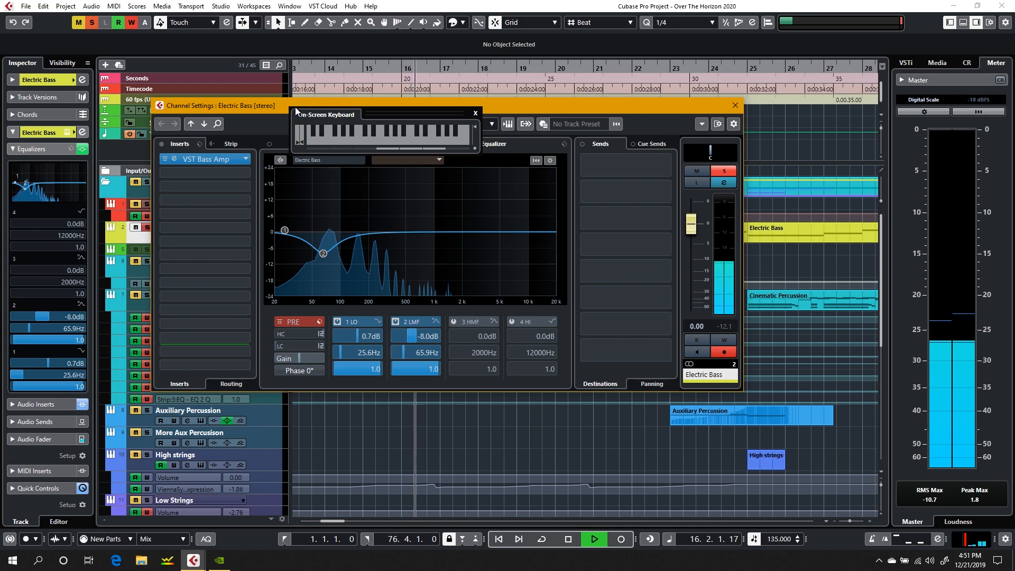
{"action": "key", "text": "space"}
Step: Open the VST Bass Amp insert from the Electric Bass channel settings and view its amplifier models
{"action": "left_click_drag", "start_coordinate": [283, 108], "coordinate": [411, 134]}
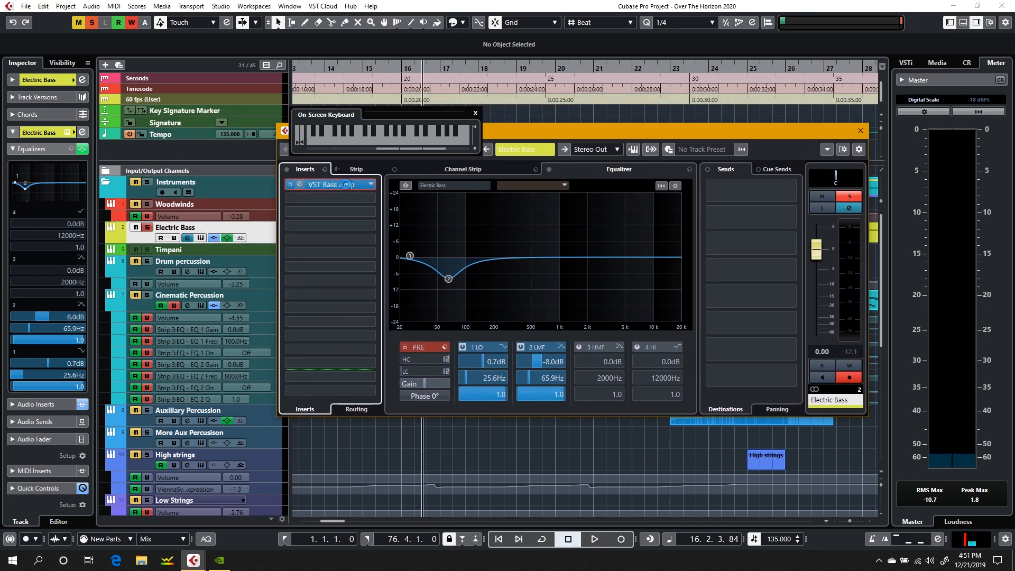
{"action": "left_click", "coordinate": [345, 184]}
{"action": "left_click", "coordinate": [527, 146]}
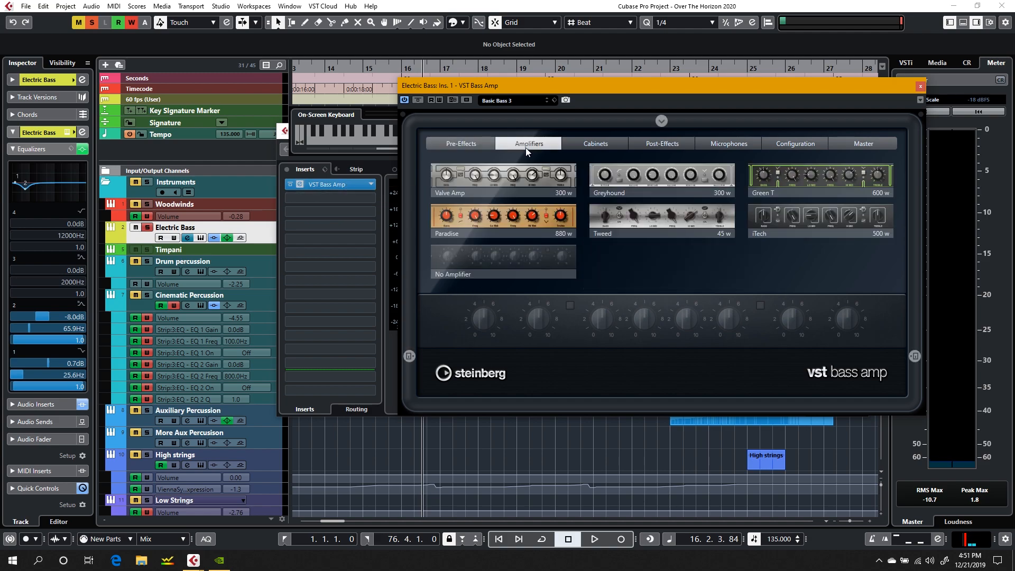
Step: Look through the VST Bass Amp's cabinet, post-effect, amplifier and pre-effect sections
{"action": "left_click", "coordinate": [599, 144]}
{"action": "left_click", "coordinate": [647, 145]}
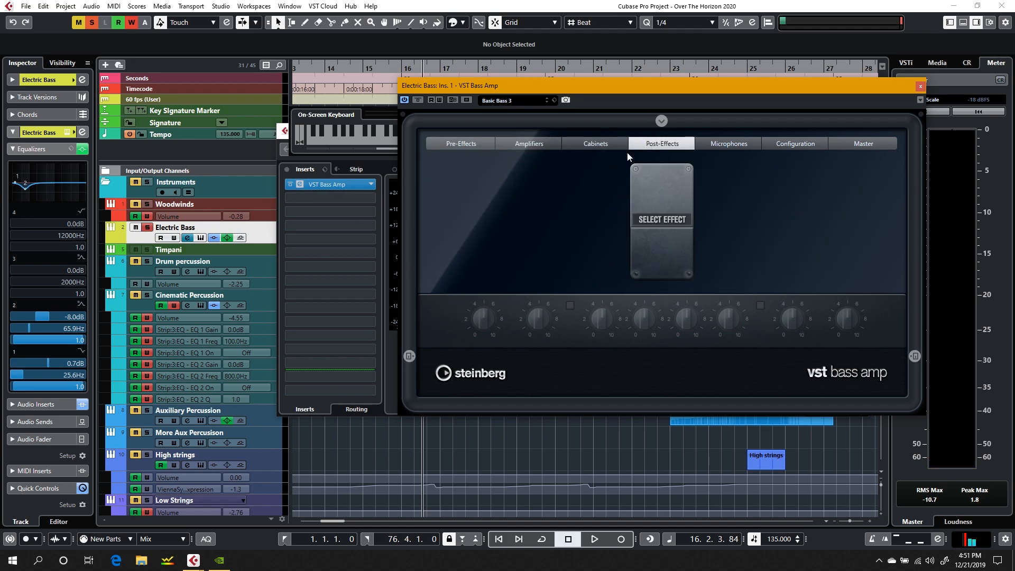
{"action": "left_click", "coordinate": [544, 141]}
{"action": "left_click", "coordinate": [440, 146]}
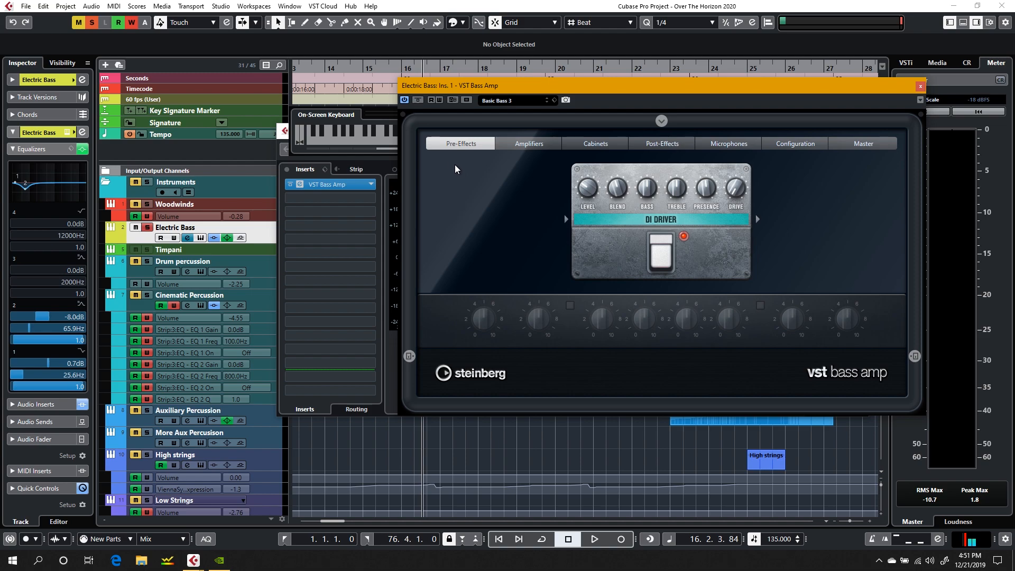
Step: Insert the RoomWorks SE reverb after VST Bass Amp on the Electric Bass channel
{"action": "left_click", "coordinate": [372, 199]}
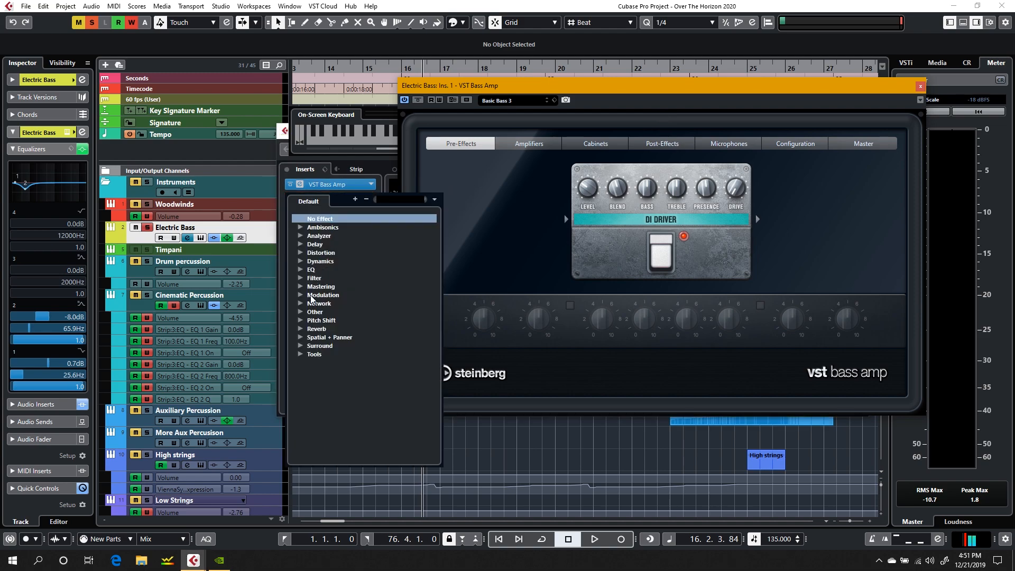
{"action": "left_click", "coordinate": [301, 329]}
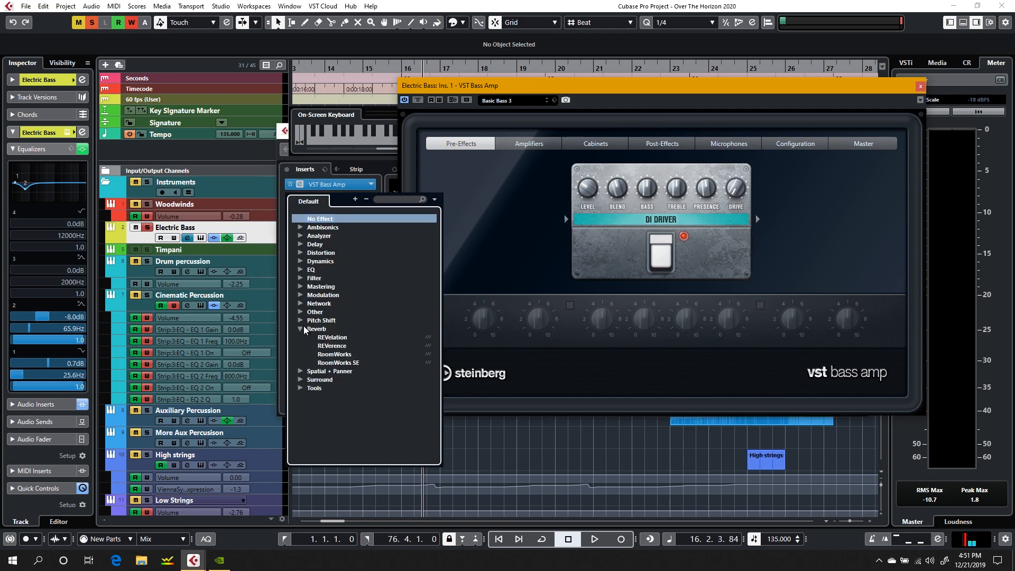
{"action": "left_click", "coordinate": [336, 363]}
Step: Play the bass from about bar 14 and set RoomWorks SE to 0 ms pre-delay, 0.81 s reverb time and 31% mix
{"action": "left_click", "coordinate": [349, 68]}
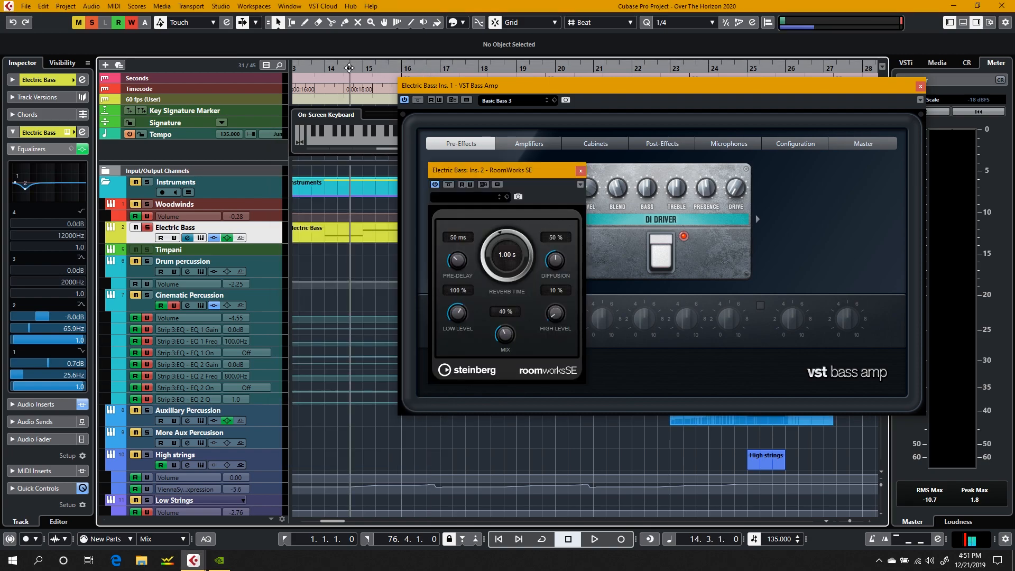
{"action": "left_click", "coordinate": [501, 245]}
{"action": "key", "text": "space"}
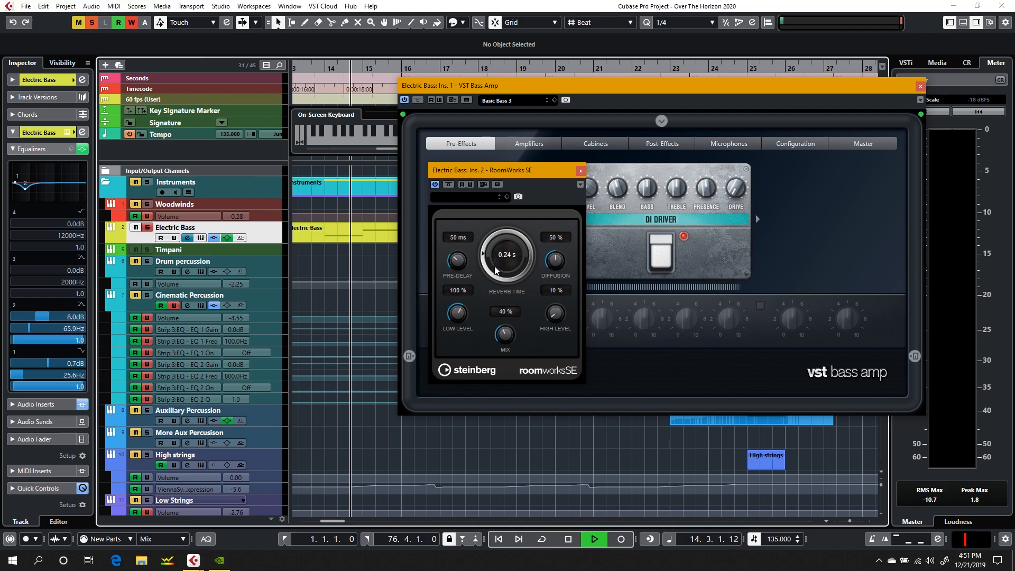
{"action": "left_click", "coordinate": [306, 81]}
{"action": "left_click_drag", "start_coordinate": [457, 259], "coordinate": [449, 303]}
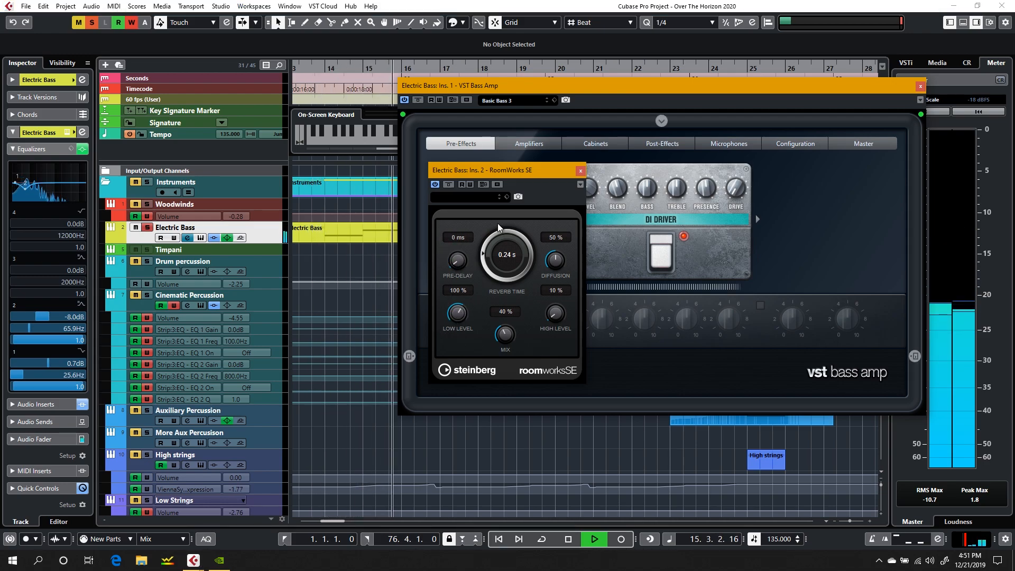
{"action": "left_click", "coordinate": [489, 243]}
{"action": "left_click_drag", "start_coordinate": [491, 230], "coordinate": [491, 223]}
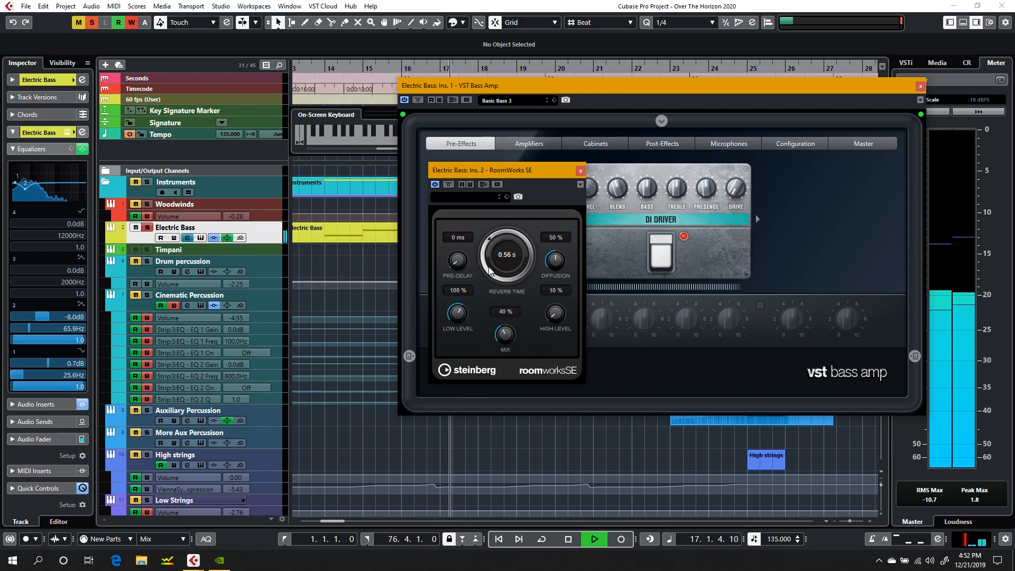
{"action": "left_click_drag", "start_coordinate": [500, 341], "coordinate": [500, 353]}
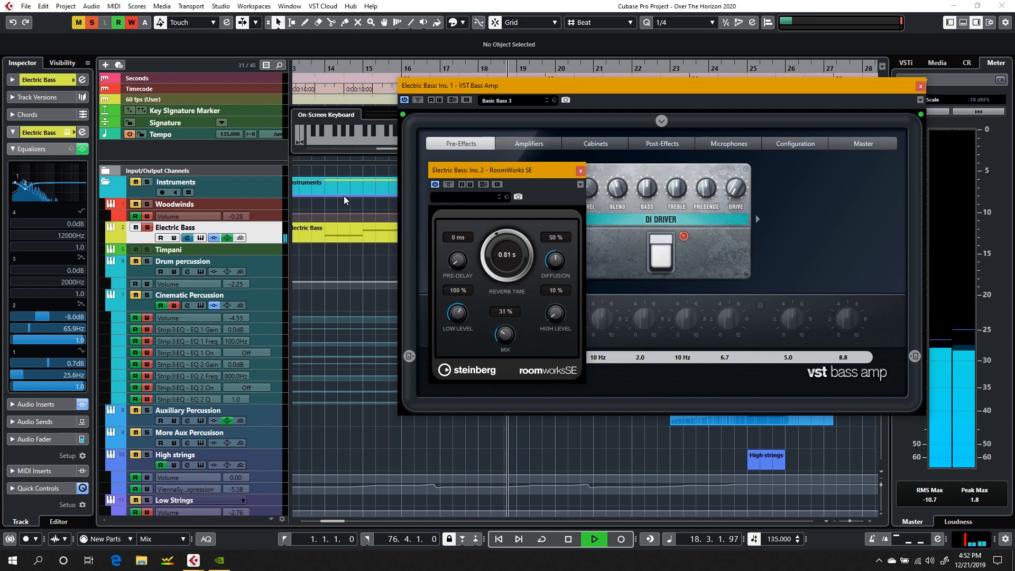
Step: Replay the bass, set RoomWorks SE to 2.40 s reverb time, 63% diffusion and 27% mix, and close its window
{"action": "left_click", "coordinate": [307, 80]}
{"action": "key", "text": "space"}
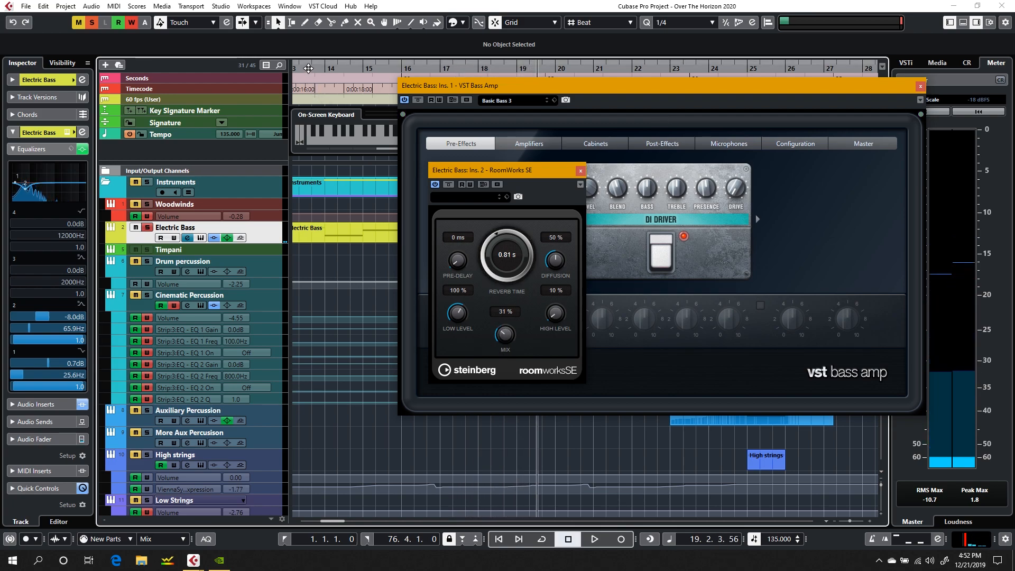
{"action": "left_click", "coordinate": [308, 68]}
{"action": "scroll", "coordinate": [321, 250], "scroll_direction": "left", "scroll_amount": 5}
{"action": "scroll", "coordinate": [321, 249], "scroll_direction": "right", "scroll_amount": 8}
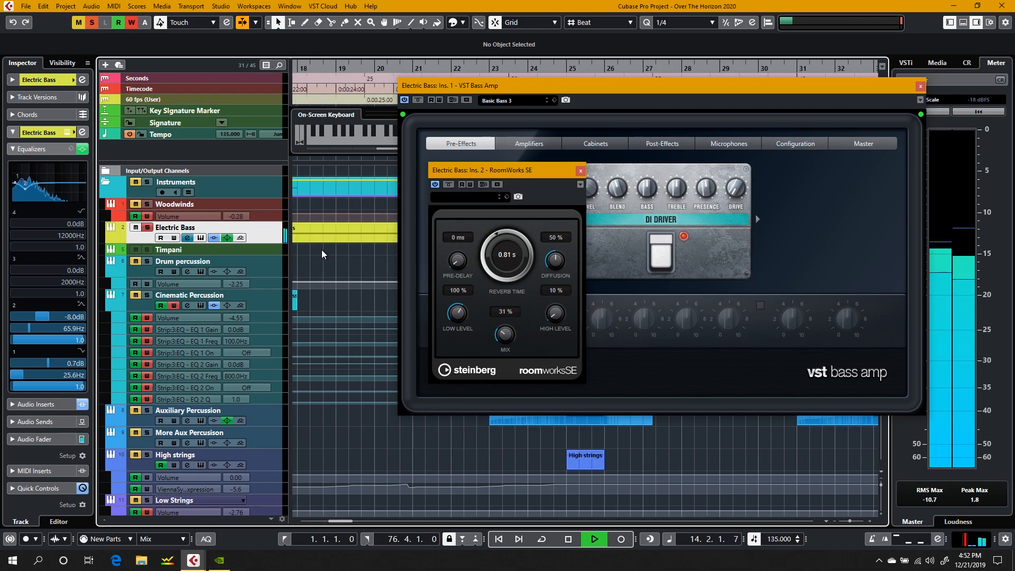
{"action": "left_click_drag", "start_coordinate": [484, 265], "coordinate": [484, 242]}
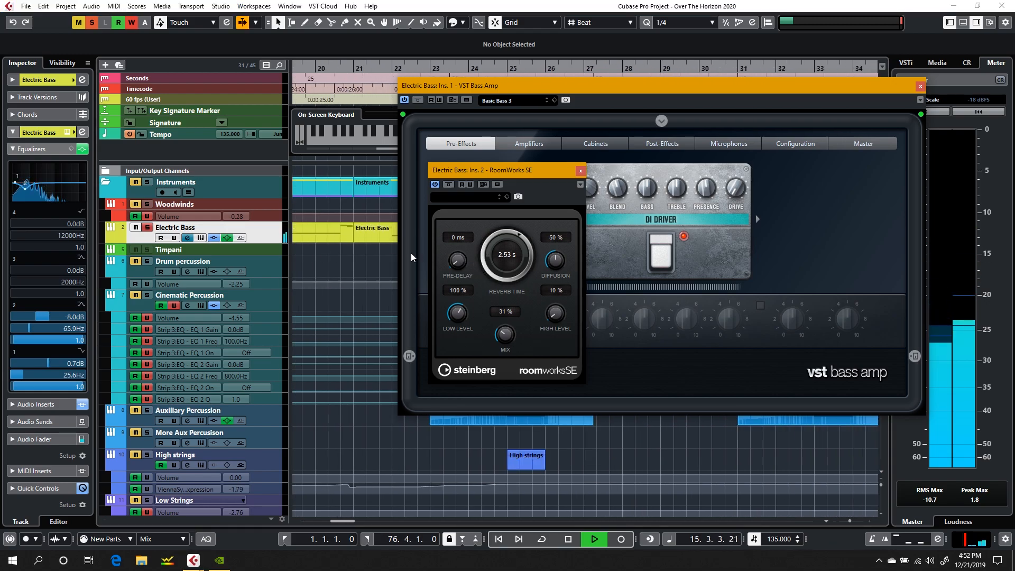
{"action": "scroll", "coordinate": [344, 269], "scroll_direction": "right", "scroll_amount": 6}
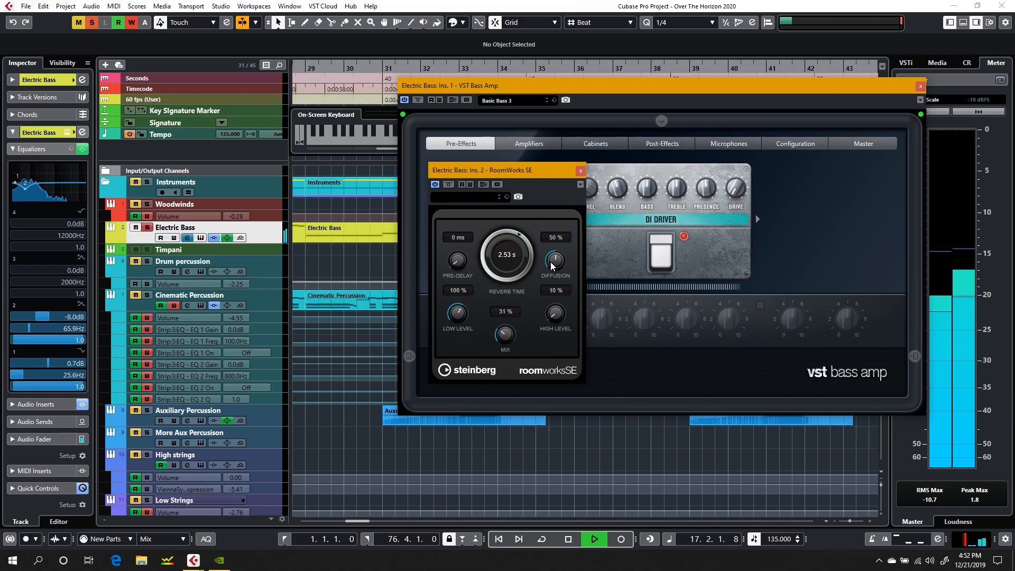
{"action": "left_click_drag", "start_coordinate": [551, 262], "coordinate": [499, 339]}
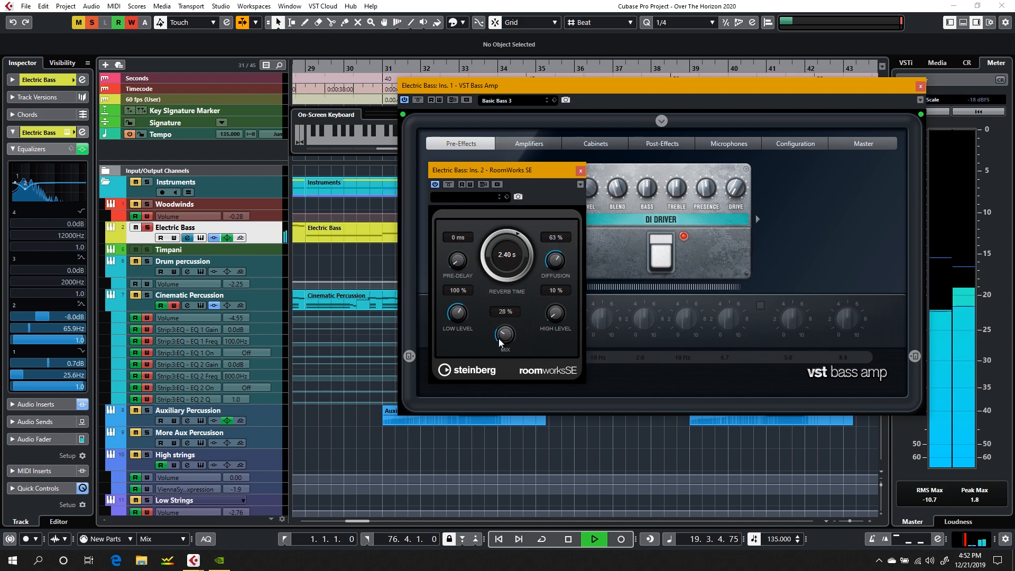
{"action": "left_click", "coordinate": [580, 172]}
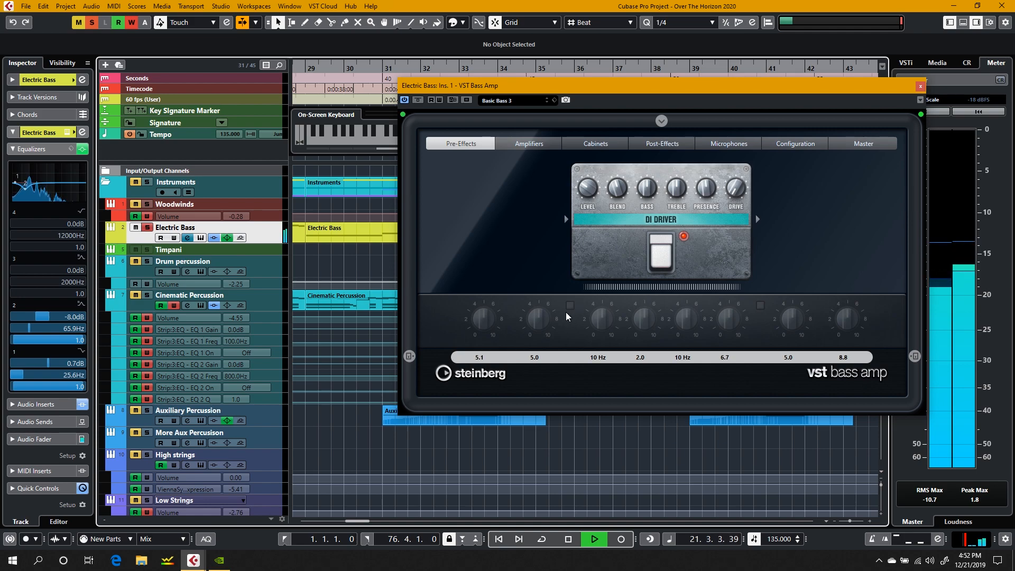
Step: Try a third equalizer band at about 153 Hz and -15.3 dB on the Electric Bass channel
{"action": "left_click_drag", "start_coordinate": [61, 183], "coordinate": [35, 198]}
{"action": "double_click", "coordinate": [36, 198]}
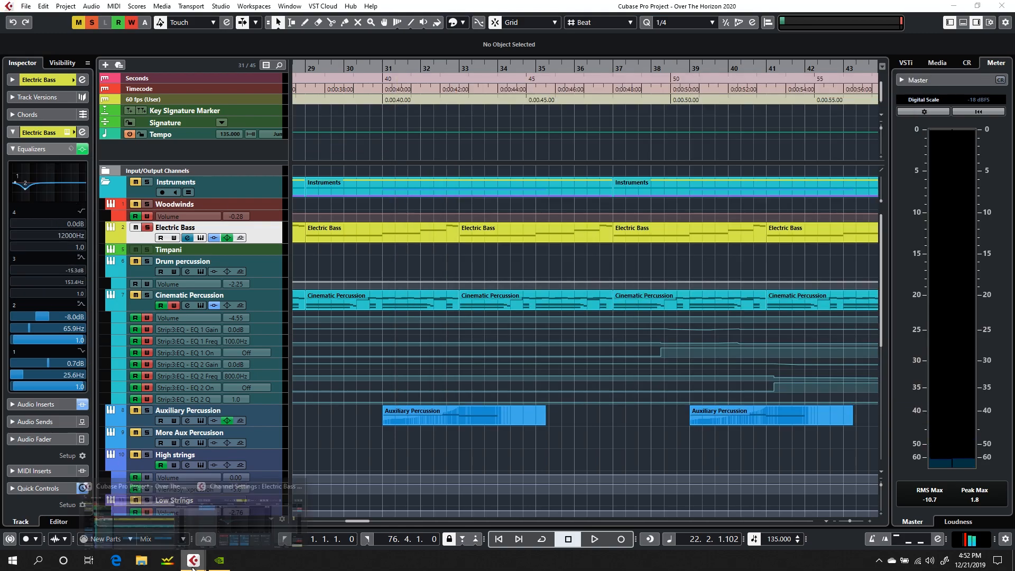
Step: Bring back the Electric Bass channel settings, close the VST Bass Amp window and move the settings clear of the timeline ruler
{"action": "mouse_move", "coordinate": [193, 560]}
{"action": "left_click", "coordinate": [259, 516]}
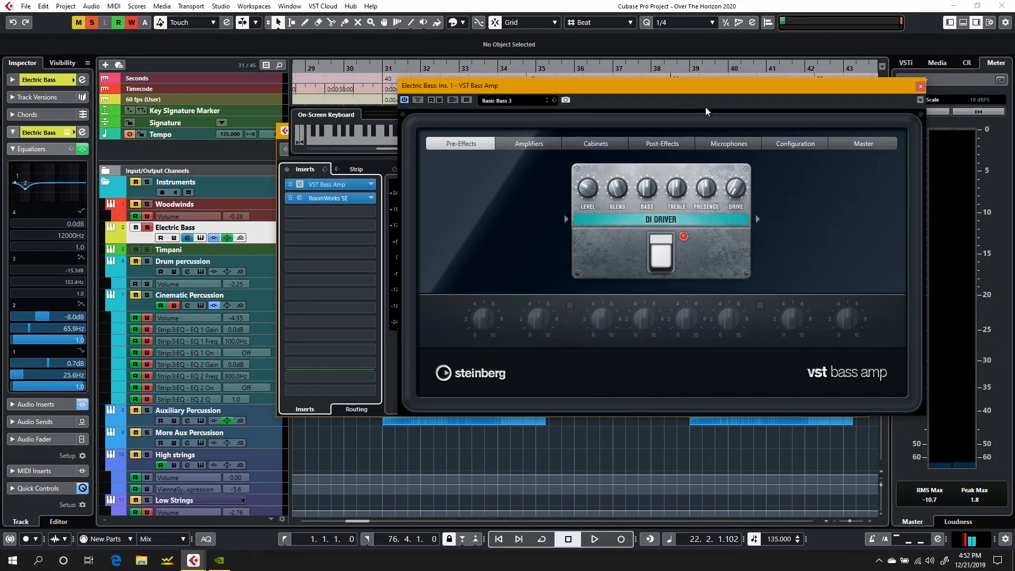
{"action": "left_click", "coordinate": [920, 86]}
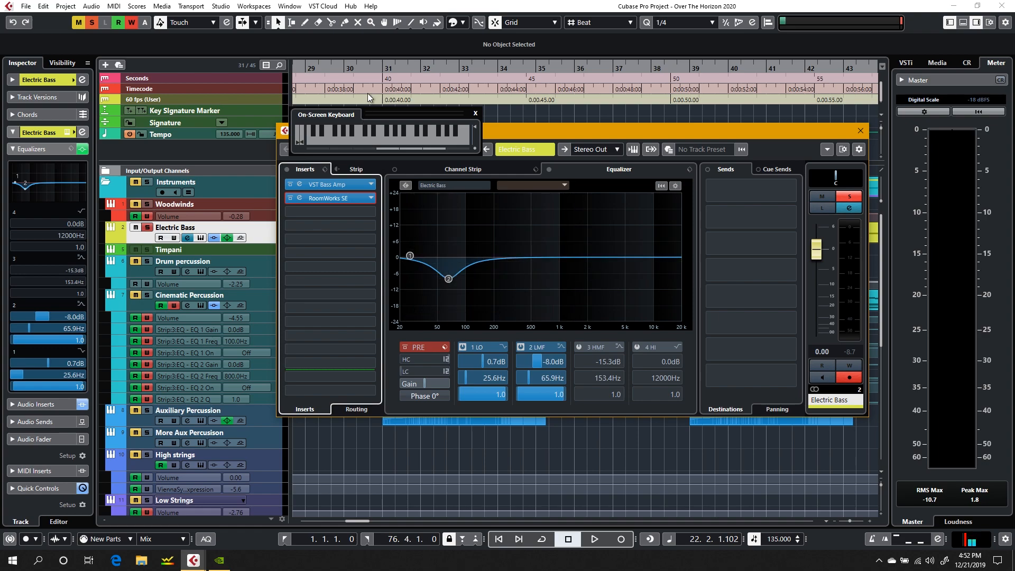
{"action": "scroll", "coordinate": [369, 98], "scroll_direction": "left", "scroll_amount": 6}
{"action": "left_click_drag", "start_coordinate": [554, 129], "coordinate": [333, 208]}
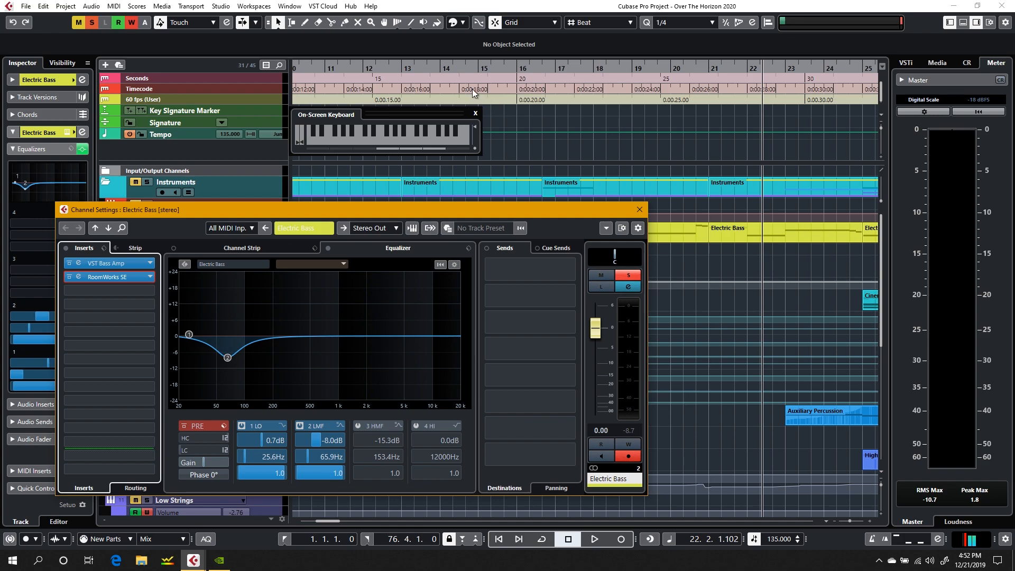
Step: Play the bass from bar 12, set its second equalizer band to -12 dB at 76 Hz, and close the channel settings
{"action": "key", "text": "XF86AudioRaiseVolume"}
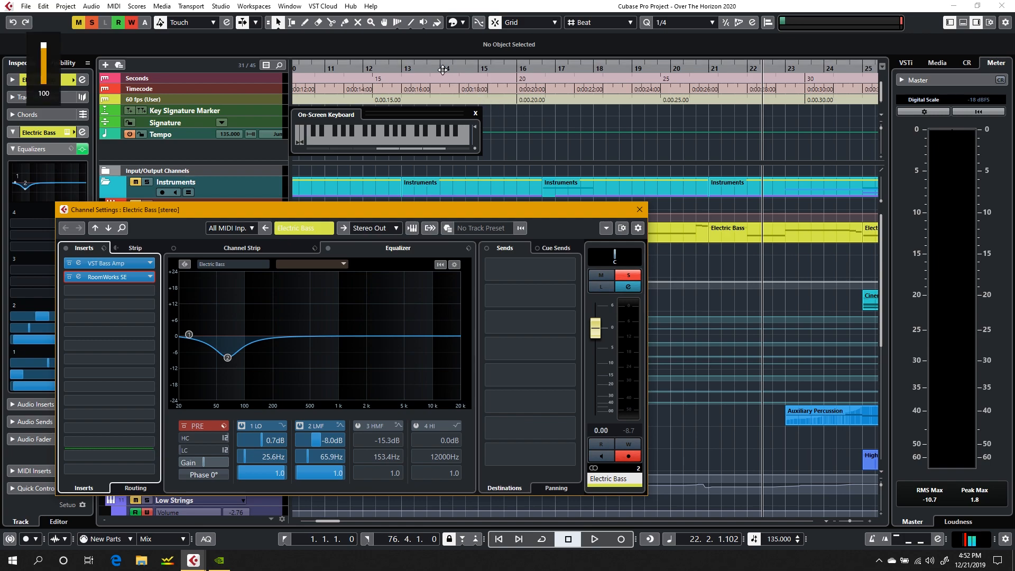
{"action": "left_click", "coordinate": [443, 69]}
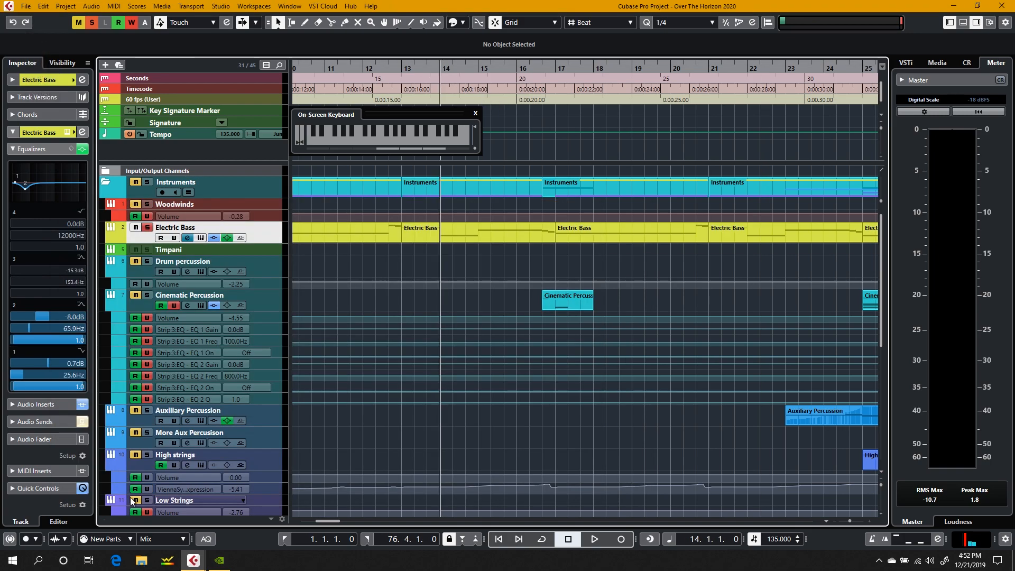
{"action": "mouse_move", "coordinate": [194, 560]}
{"action": "left_click", "coordinate": [244, 520]}
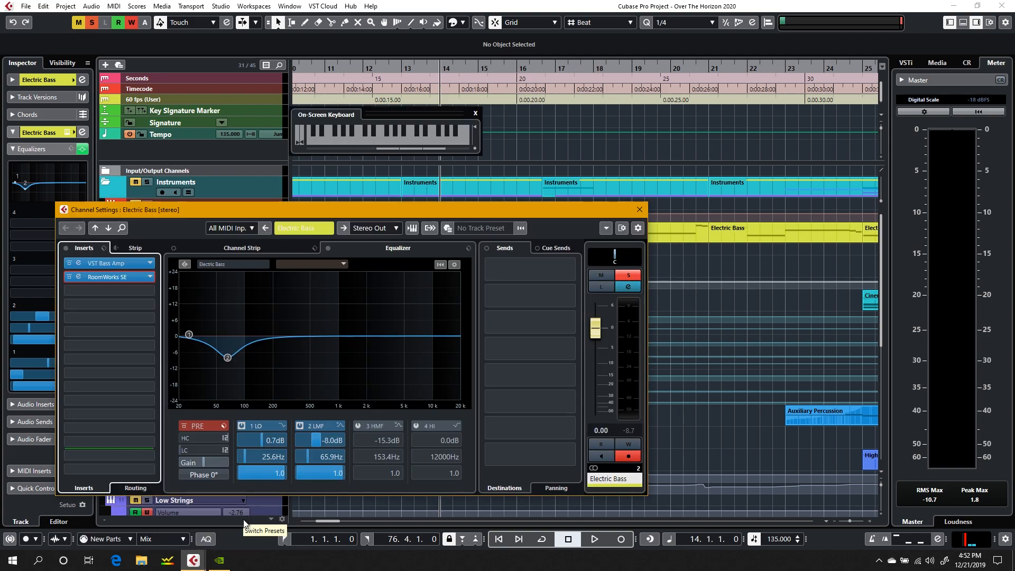
{"action": "left_click", "coordinate": [392, 66]}
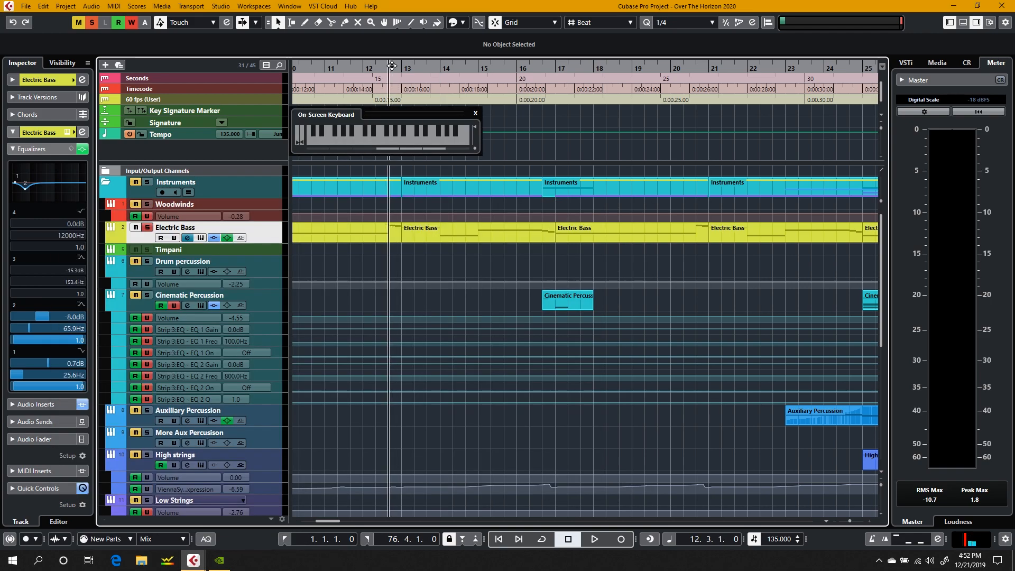
{"action": "mouse_move", "coordinate": [193, 560]}
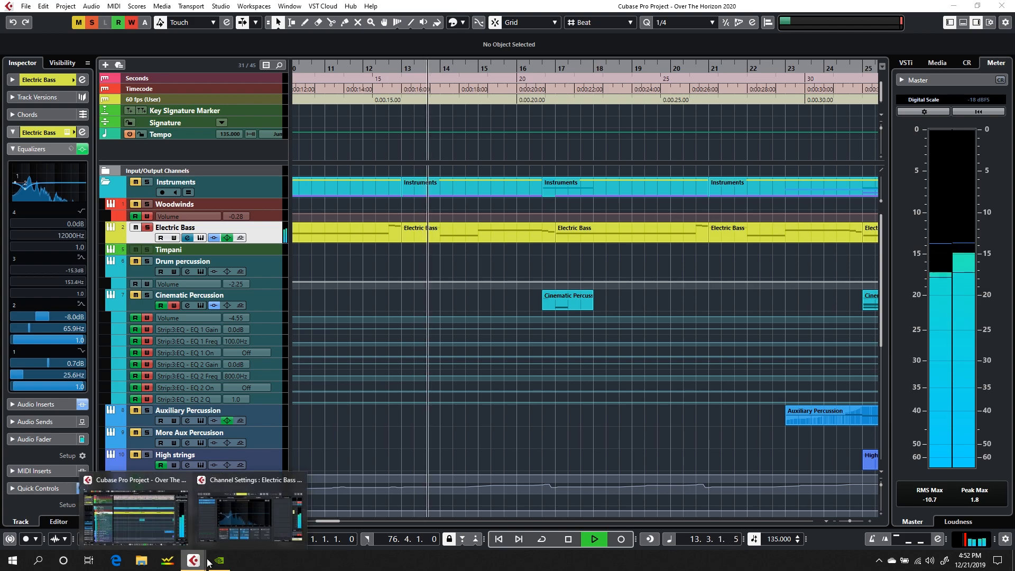
{"action": "left_click", "coordinate": [230, 478]}
{"action": "mouse_move", "coordinate": [229, 357]}
{"action": "left_mouse_down"}
{"action": "mouse_move", "coordinate": [229, 292]}
{"action": "mouse_move", "coordinate": [233, 368]}
{"action": "left_mouse_up"}
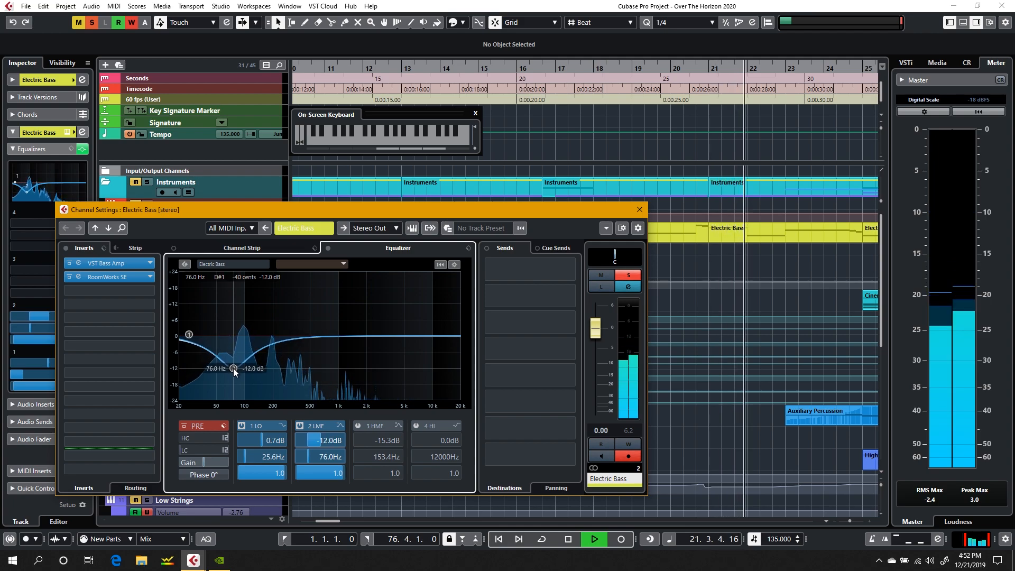
{"action": "left_click", "coordinate": [636, 213]}
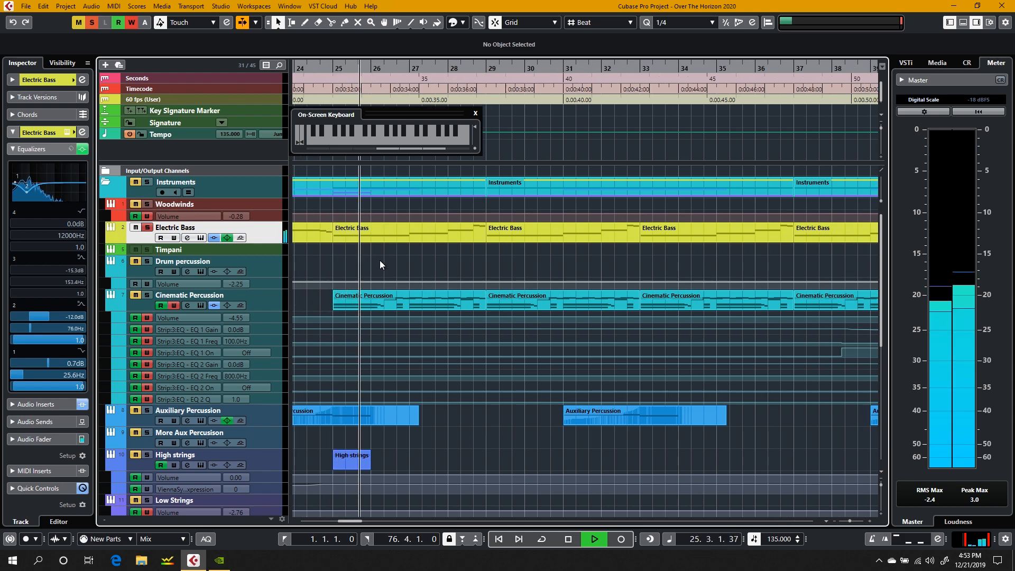
Step: Unsolo the Electric Bass track and play the full mix from about bar 18 into bar 19
{"action": "key", "text": "space"}
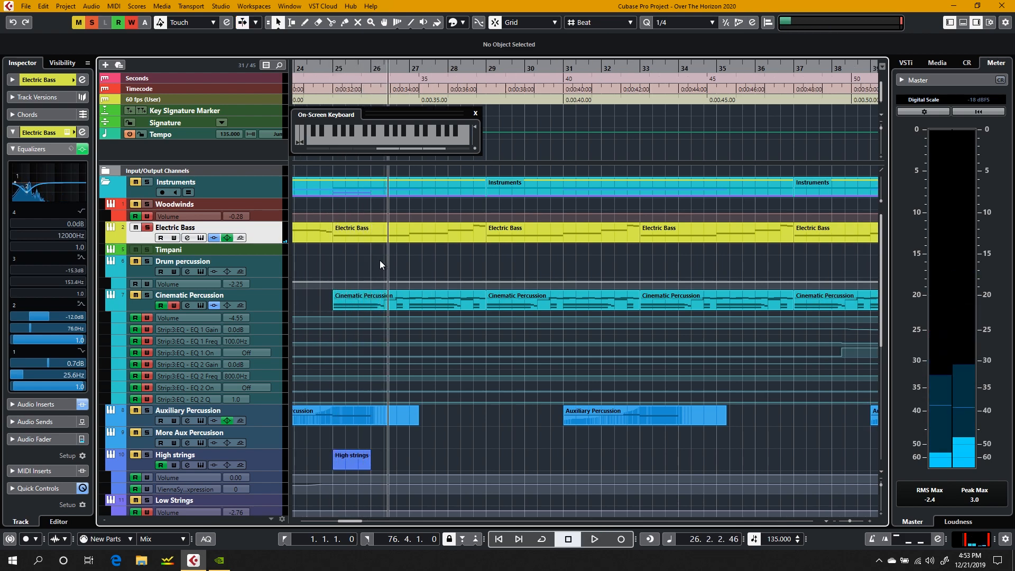
{"action": "left_click", "coordinate": [148, 227]}
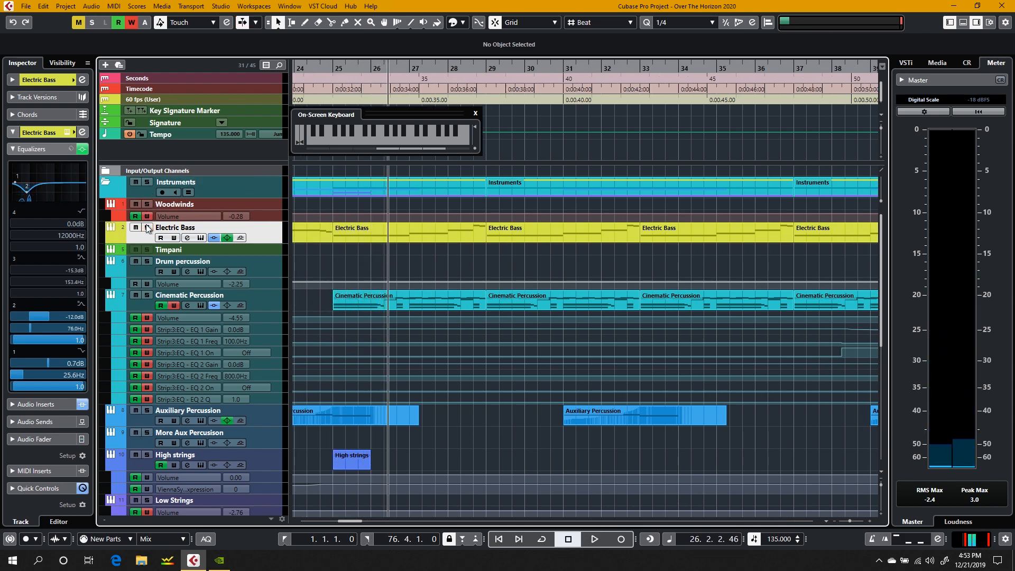
{"action": "scroll", "coordinate": [420, 230], "scroll_direction": "left", "scroll_amount": 5}
{"action": "scroll", "coordinate": [420, 230], "scroll_direction": "down", "scroll_amount": 2}
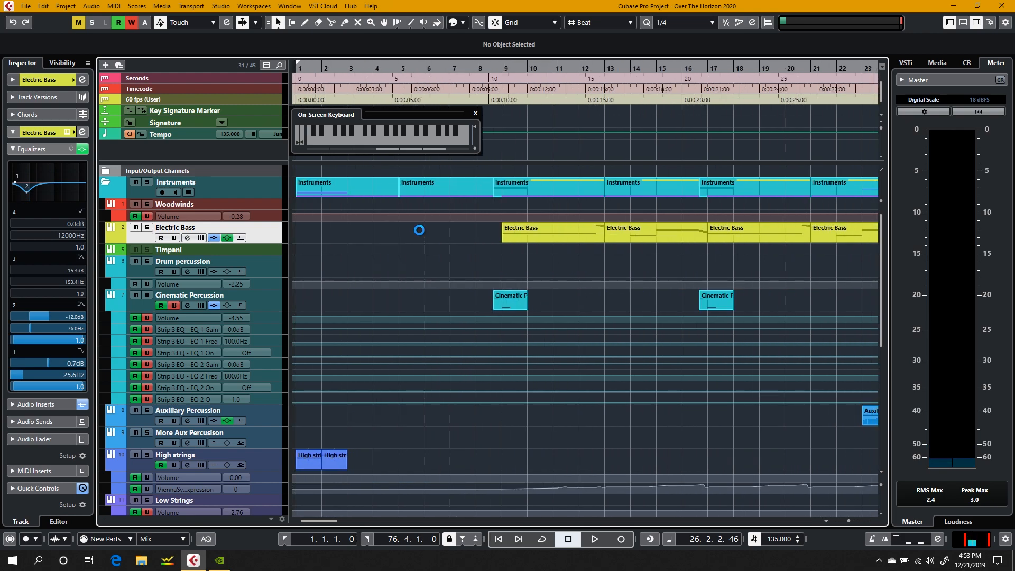
{"action": "scroll", "coordinate": [582, 227], "scroll_direction": "right", "scroll_amount": 4}
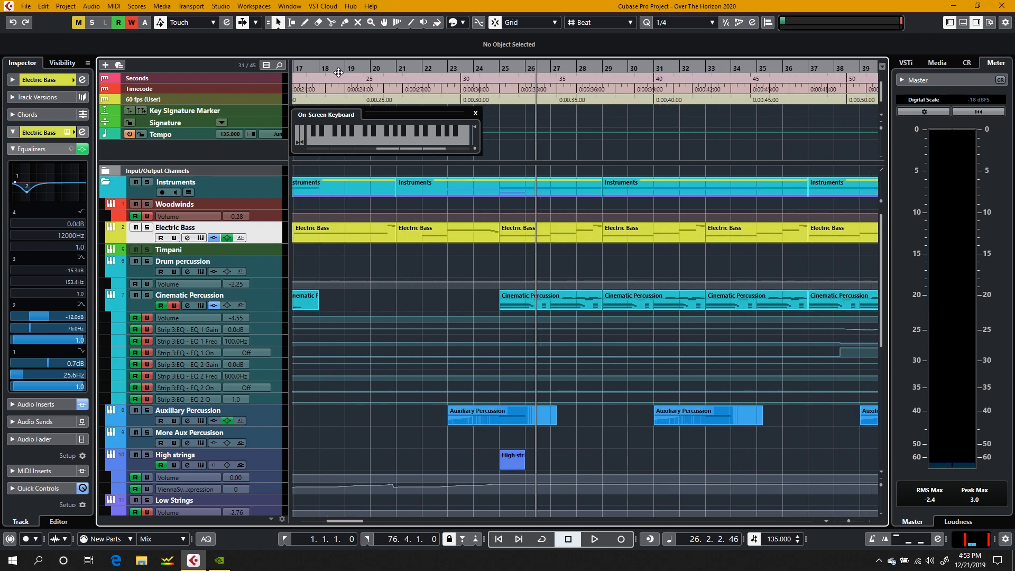
{"action": "left_click", "coordinate": [321, 72]}
{"action": "key", "text": "space"}
{"action": "scroll", "coordinate": [575, 293], "scroll_direction": "left", "scroll_amount": 4}
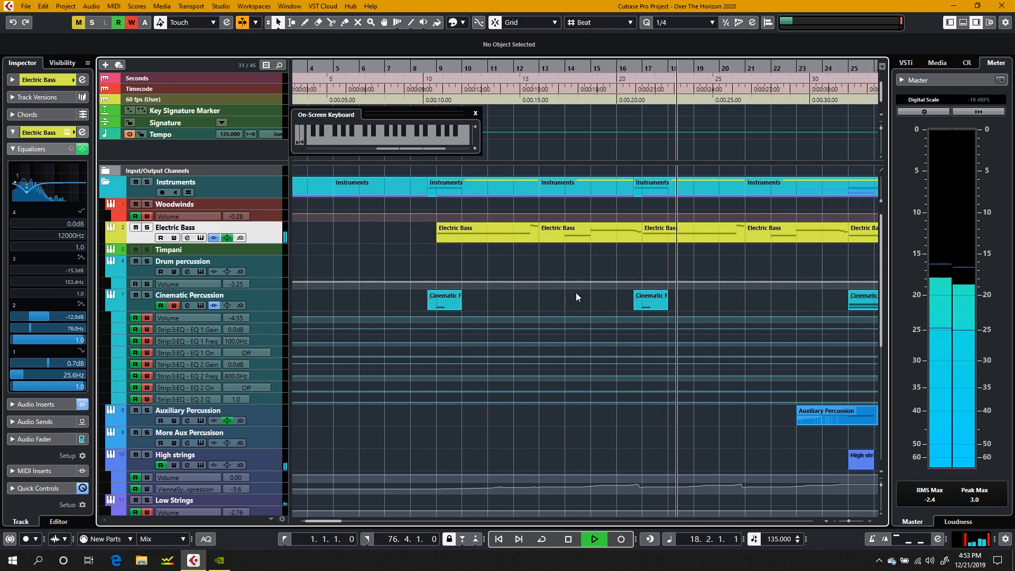
{"action": "key", "text": "XF86AudioRaiseVolume"}
{"action": "key", "text": "space"}
Step: Open the Violins part that starts at bar 9 in the note editor to view its notes and velocities
{"action": "scroll", "coordinate": [576, 293], "scroll_direction": "down", "scroll_amount": 5}
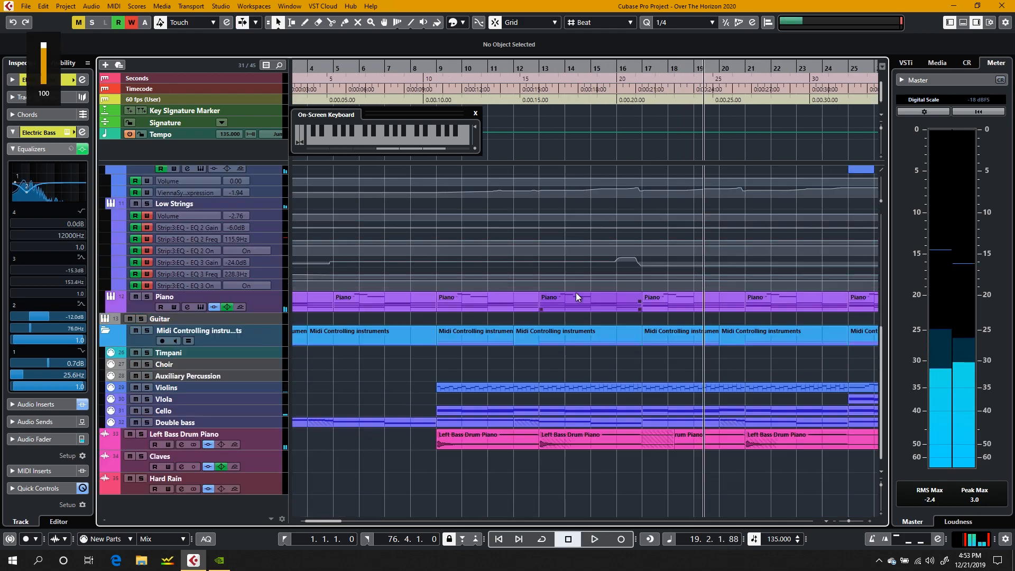
{"action": "scroll", "coordinate": [576, 293], "scroll_direction": "up", "scroll_amount": 2}
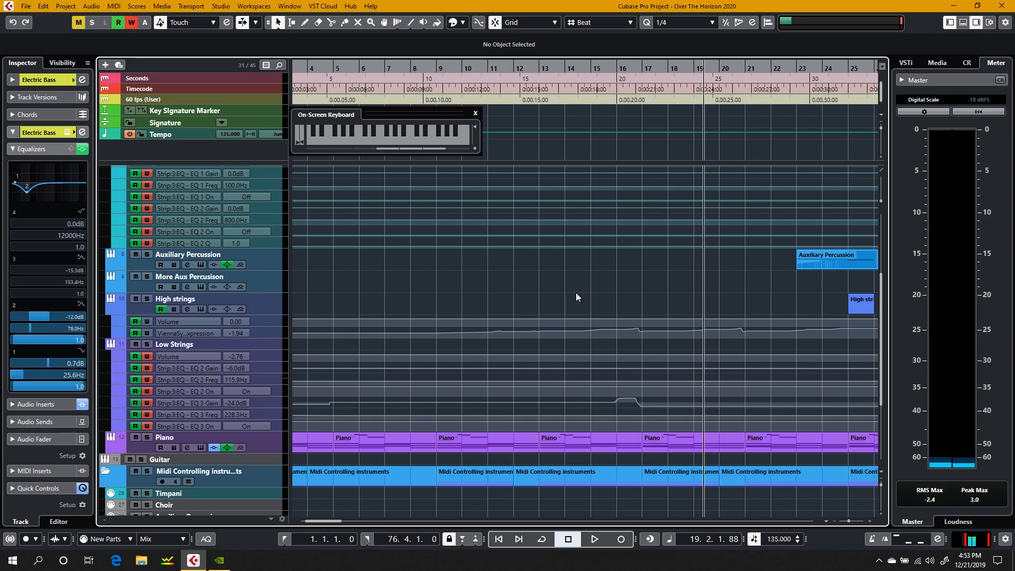
{"action": "scroll", "coordinate": [576, 297], "scroll_direction": "down", "scroll_amount": 4}
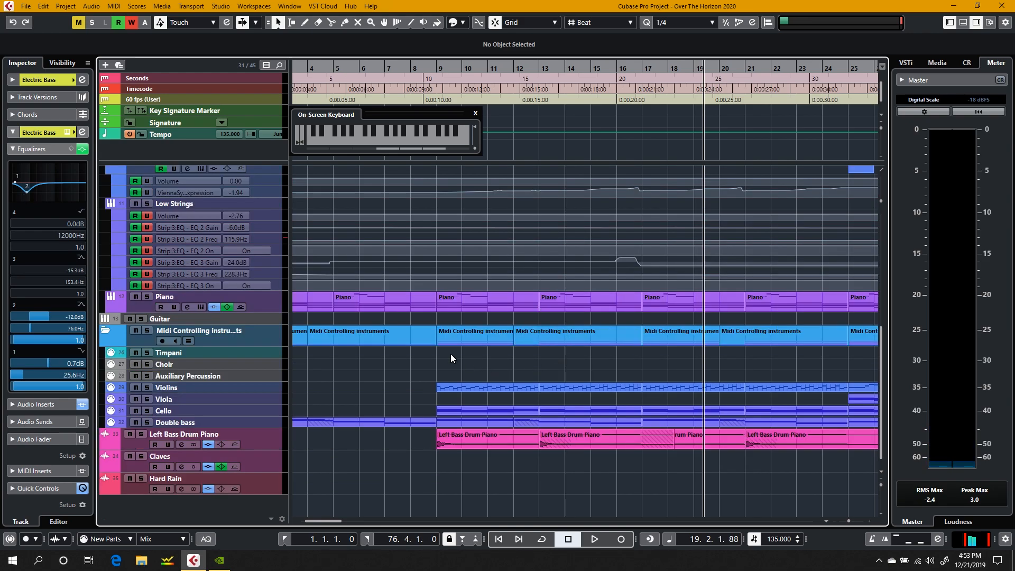
{"action": "double_click", "coordinate": [457, 387]}
{"action": "scroll", "coordinate": [255, 287], "scroll_direction": "left", "scroll_amount": 8}
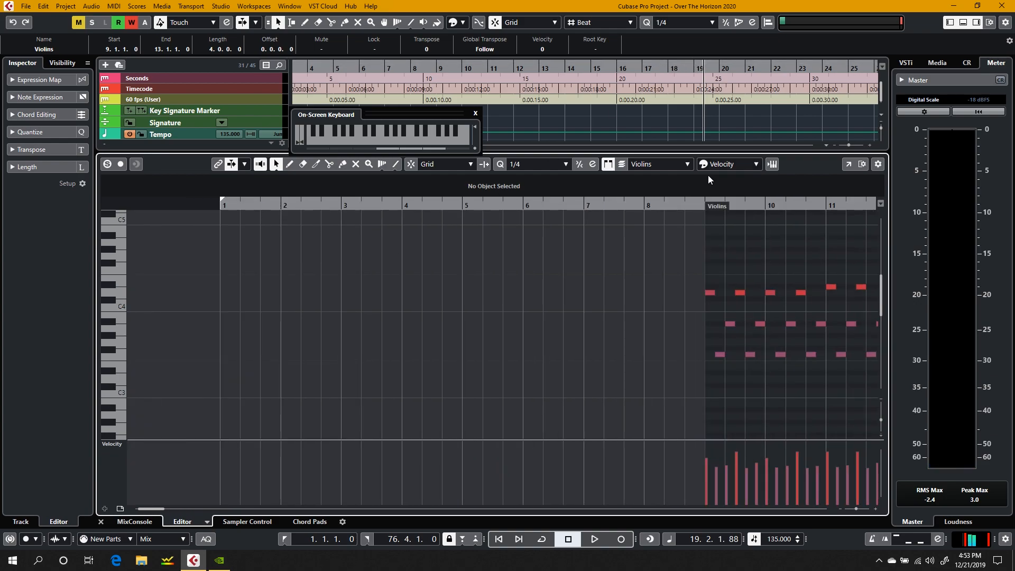
Step: Audition the Violins part's first F3 note, play the mix from just before bar 9 into bar 10, and sample-select all the part's notes
{"action": "left_click", "coordinate": [698, 201]}
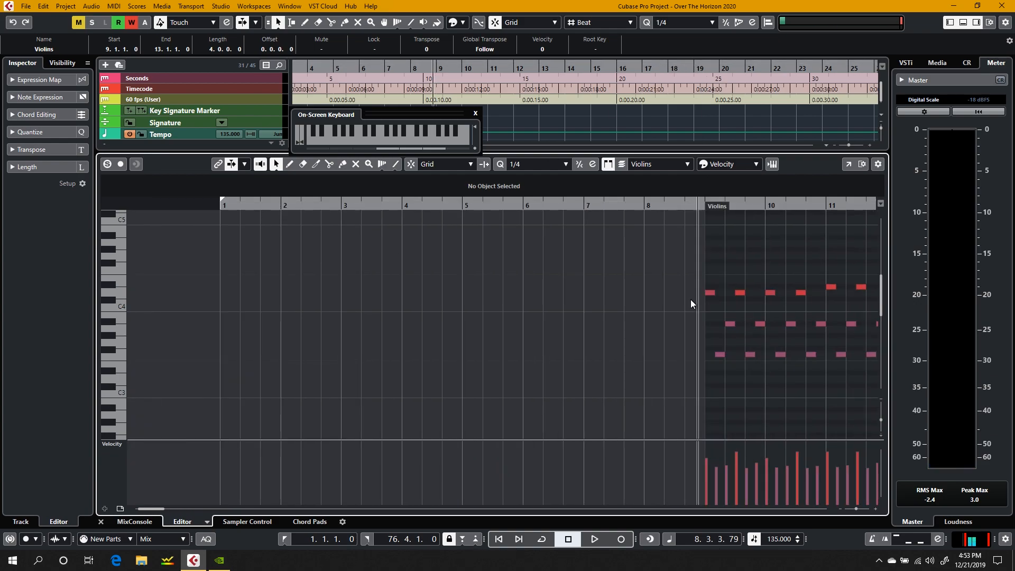
{"action": "left_click", "coordinate": [719, 354]}
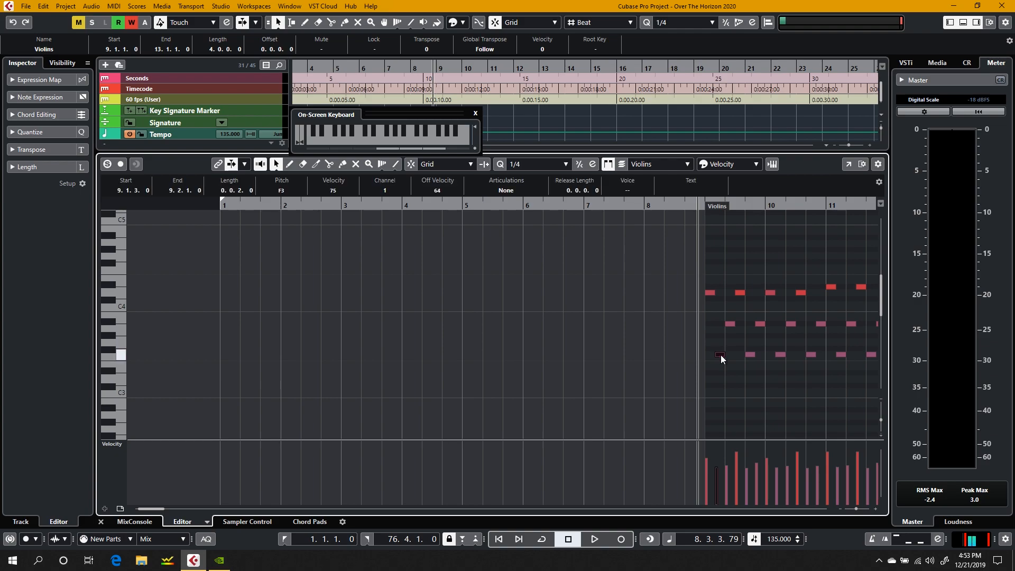
{"action": "left_click", "coordinate": [656, 352]}
{"action": "key", "text": "space"}
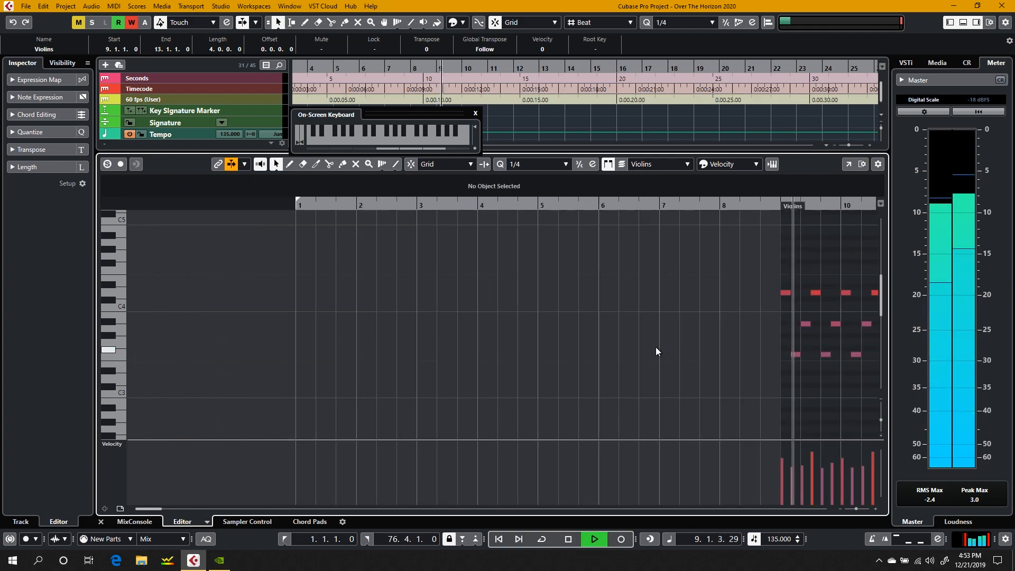
{"action": "key", "text": "space"}
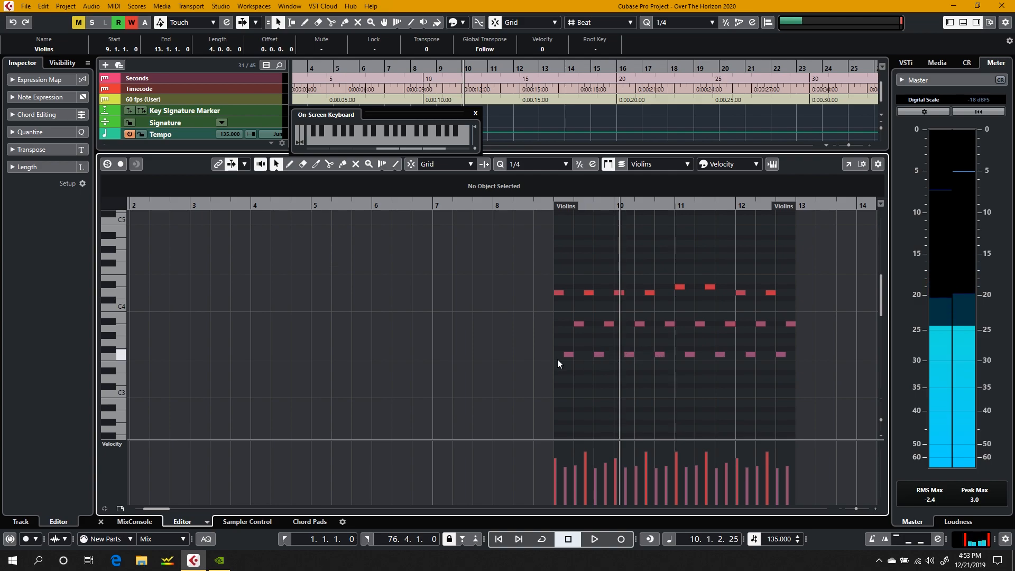
{"action": "left_click_drag", "start_coordinate": [807, 273], "coordinate": [464, 410]}
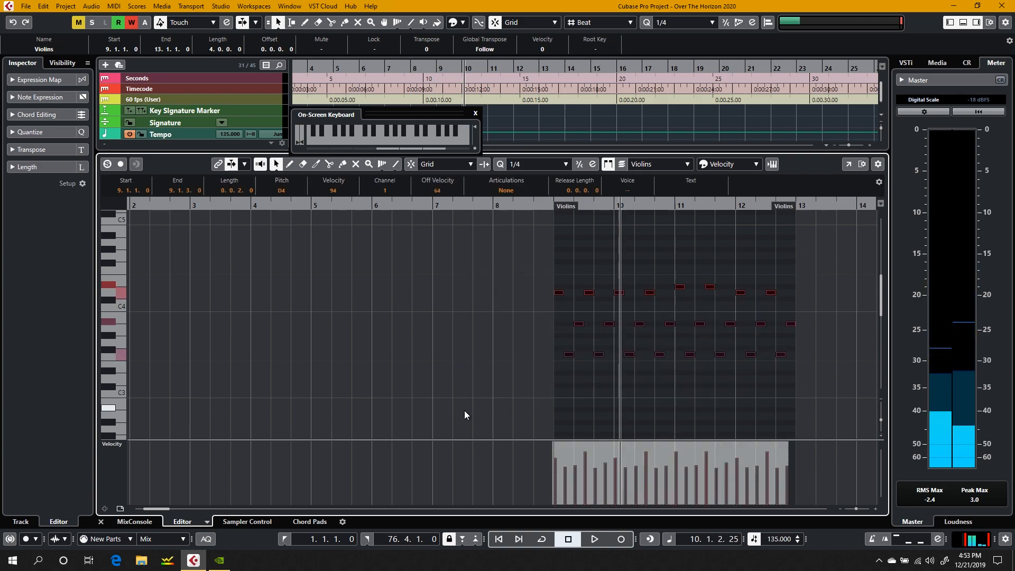
{"action": "left_click", "coordinate": [554, 306]}
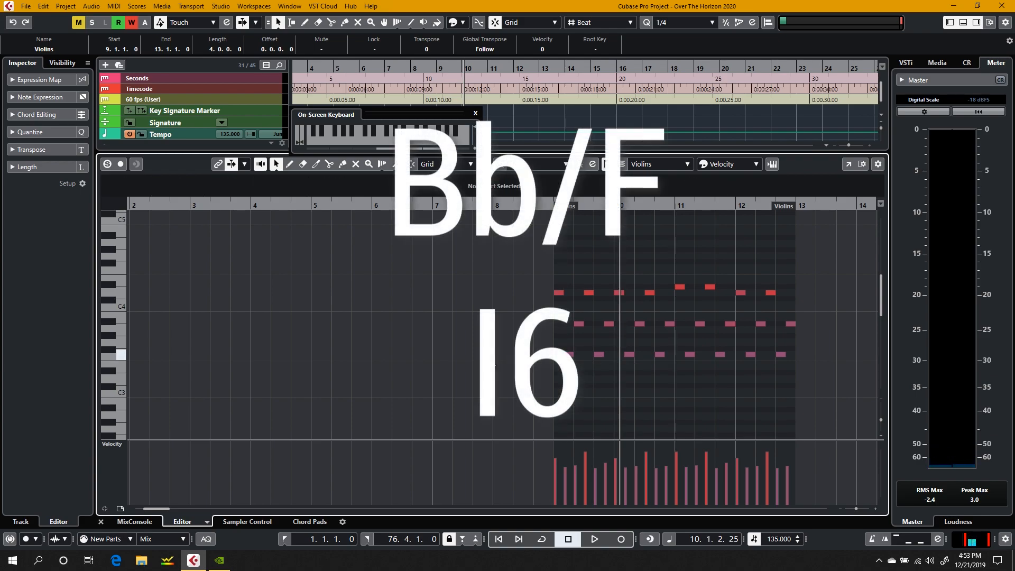
Step: Place the play position in bar 8, enlarge the track area and solo the Violins track
{"action": "left_click", "coordinate": [531, 202]}
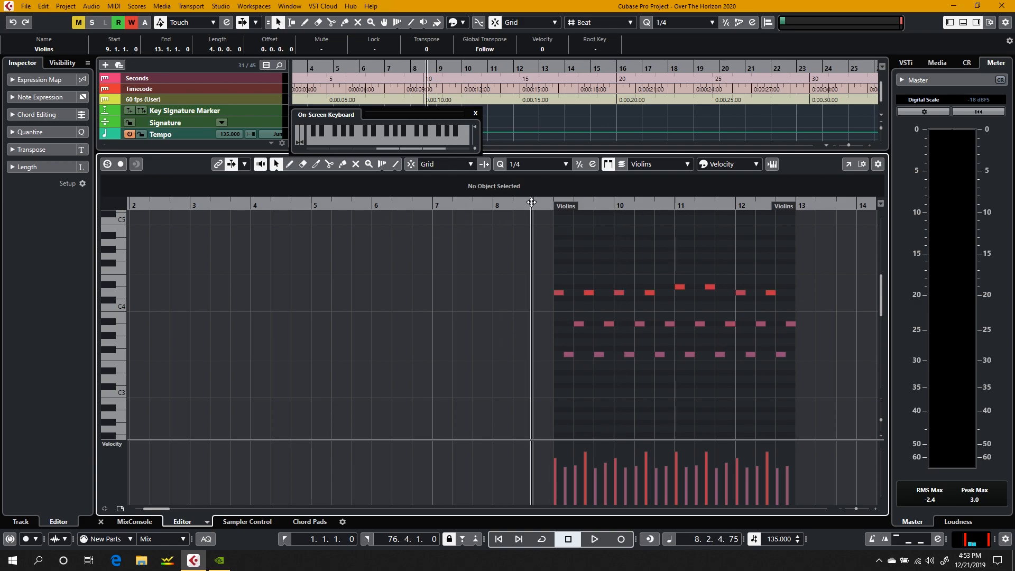
{"action": "left_click_drag", "start_coordinate": [519, 152], "coordinate": [510, 358]}
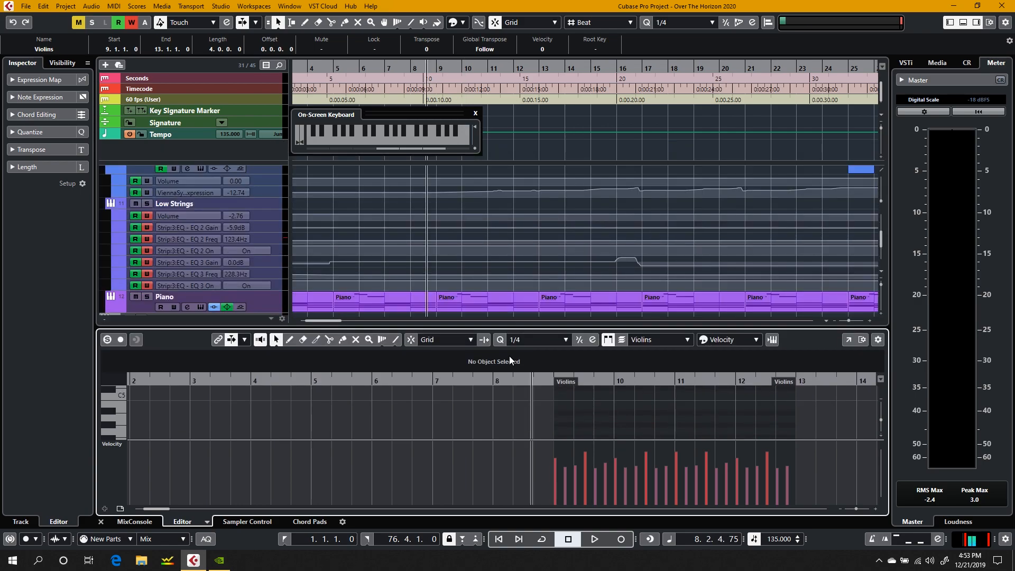
{"action": "scroll", "coordinate": [548, 218], "scroll_direction": "down", "scroll_amount": 5}
{"action": "scroll", "coordinate": [548, 218], "scroll_direction": "up", "scroll_amount": 1}
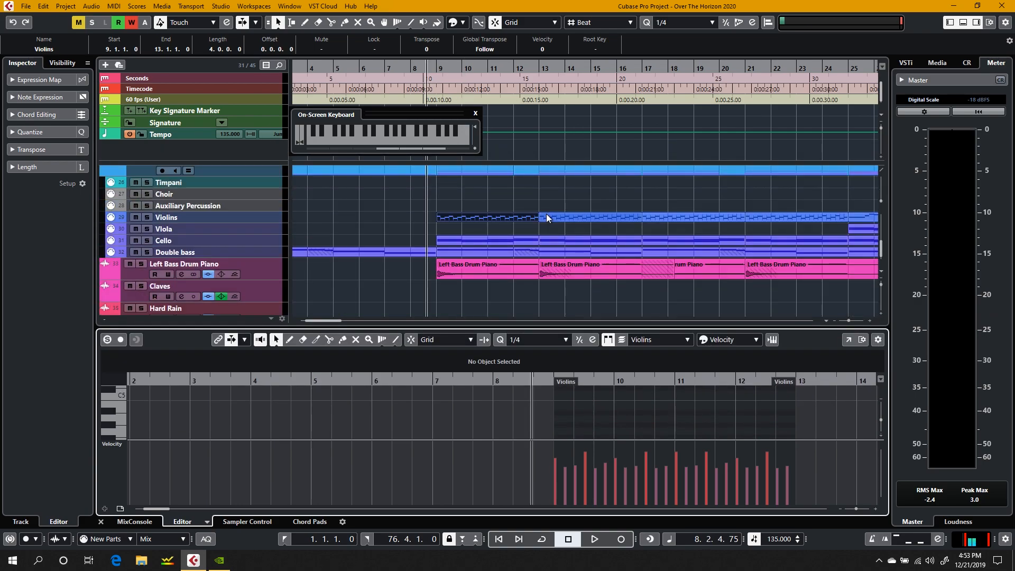
{"action": "left_click", "coordinate": [150, 217]}
{"action": "left_click", "coordinate": [151, 216]}
{"action": "left_click", "coordinate": [150, 216]}
{"action": "scroll", "coordinate": [150, 216], "scroll_direction": "up", "scroll_amount": 8}
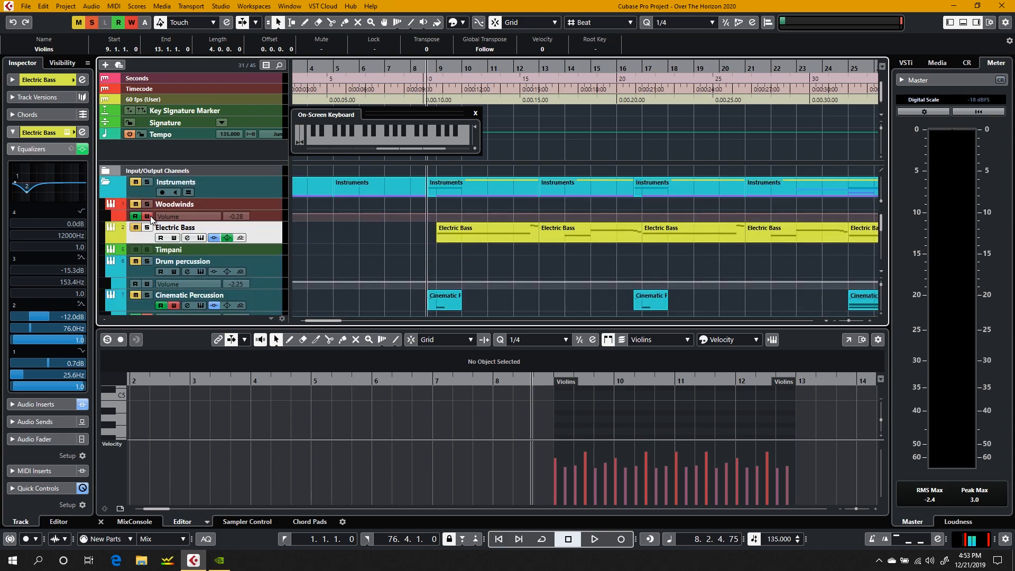
{"action": "scroll", "coordinate": [150, 215], "scroll_direction": "down", "scroll_amount": 8}
Step: Play the soloed violins from bar 8 into bar 10 and enlarge the note editor again
{"action": "key", "text": "space"}
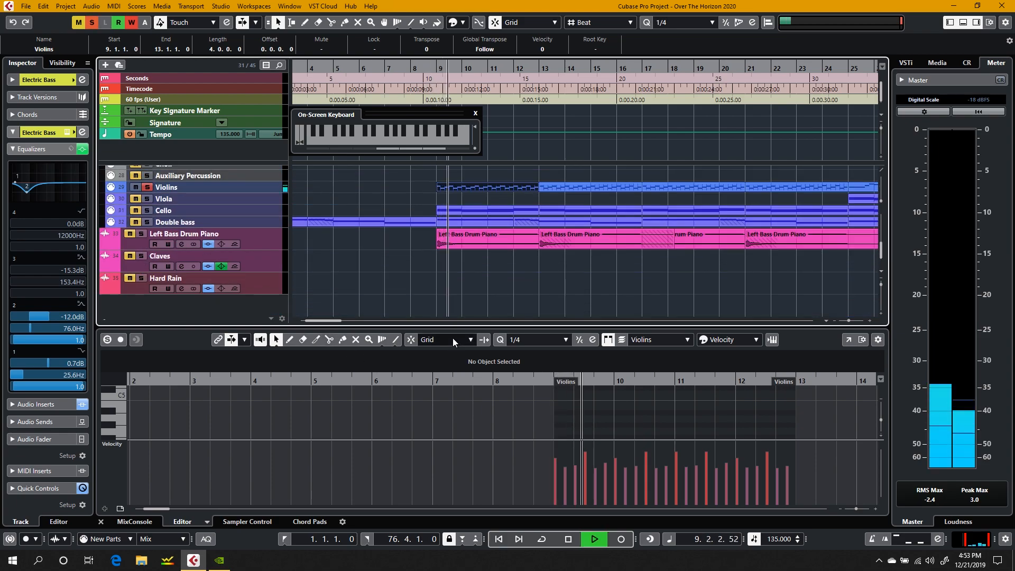
{"action": "left_click_drag", "start_coordinate": [435, 326], "coordinate": [365, 147]}
{"action": "key", "text": "space"}
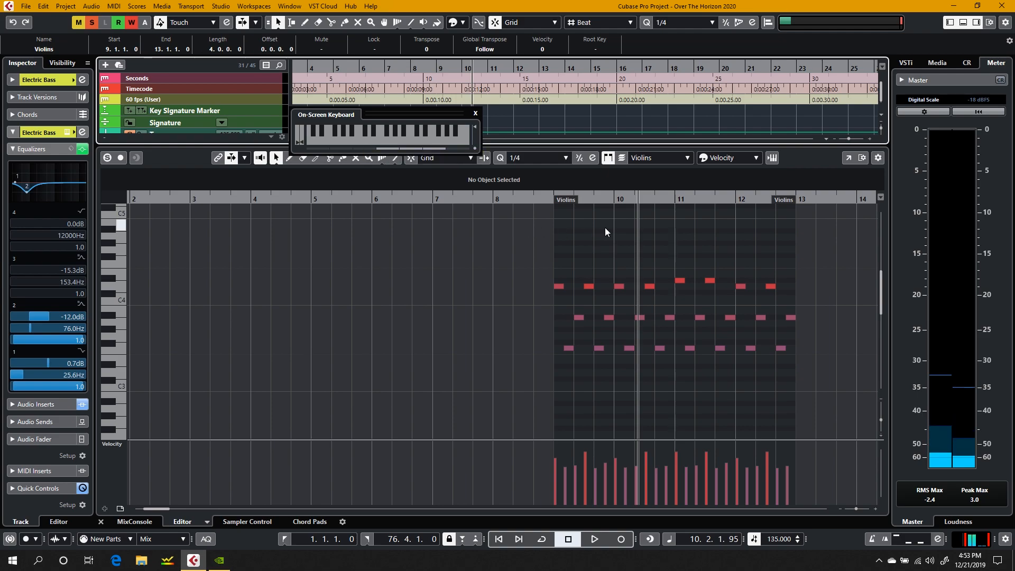
Step: Play the soloed violins from just before bar 9 into bar 15 and close the note editor
{"action": "left_click", "coordinate": [550, 200]}
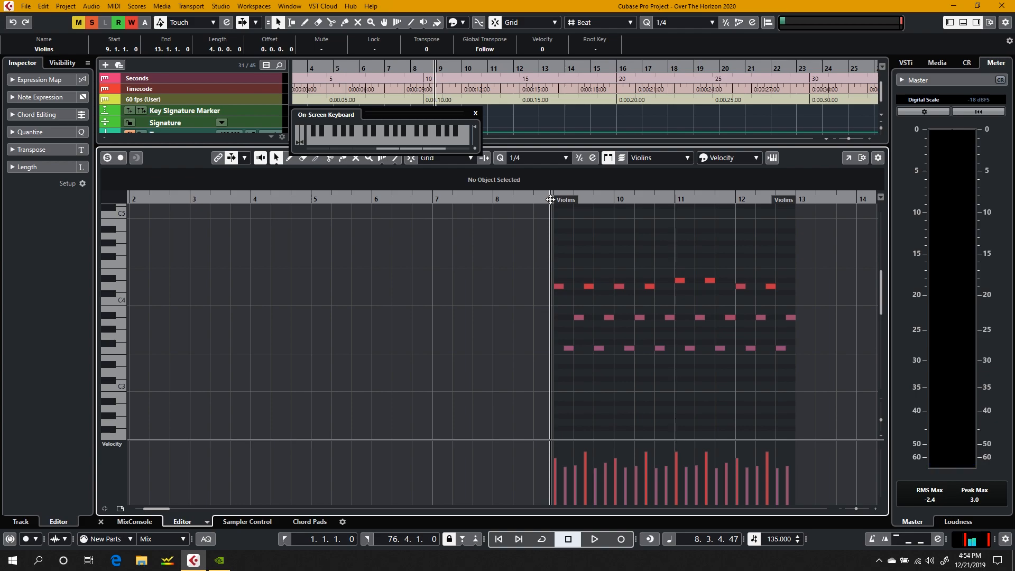
{"action": "key", "text": "space"}
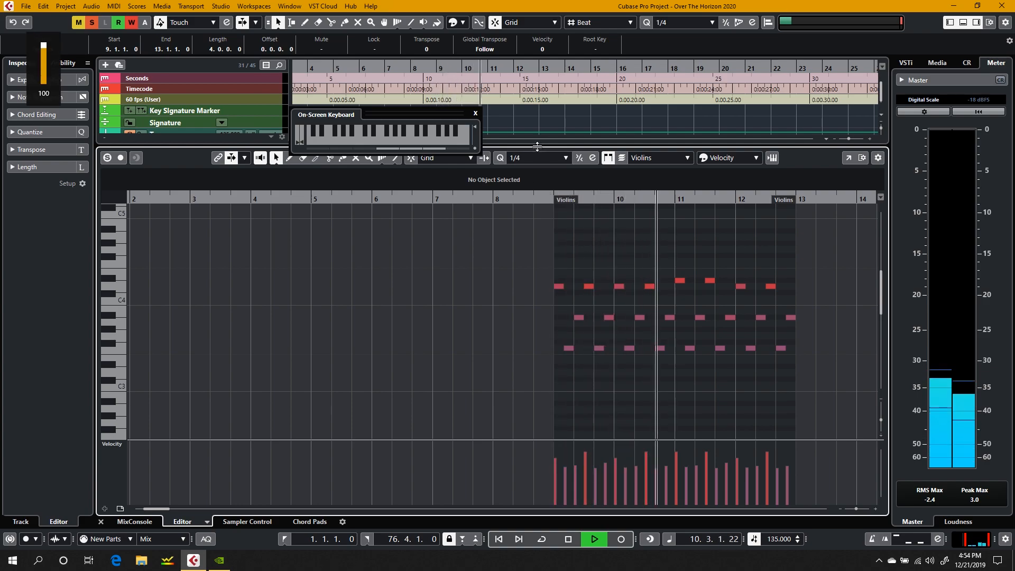
{"action": "left_click_drag", "start_coordinate": [536, 147], "coordinate": [533, 194]}
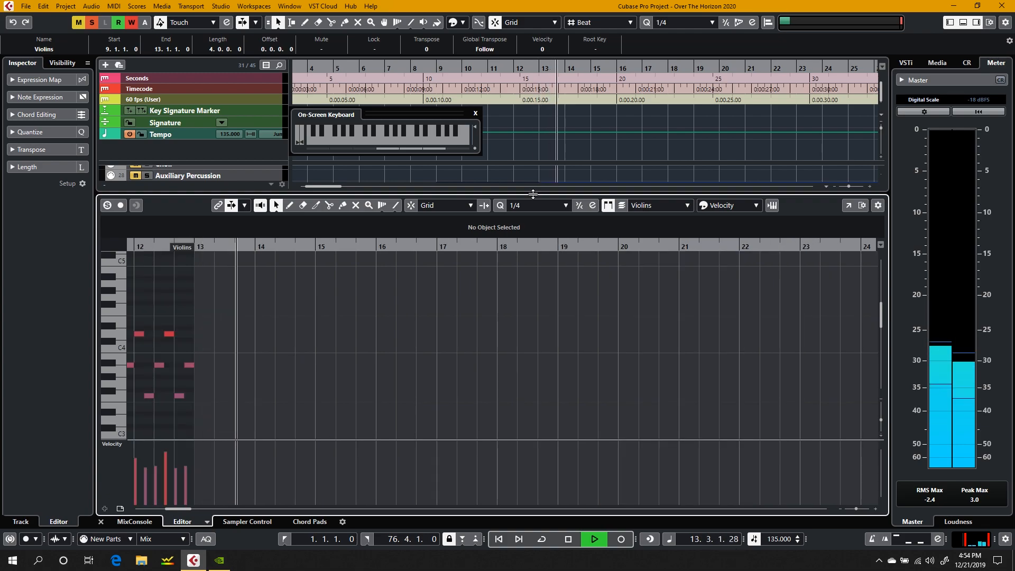
{"action": "left_click", "coordinate": [100, 522]}
{"action": "key", "text": "space"}
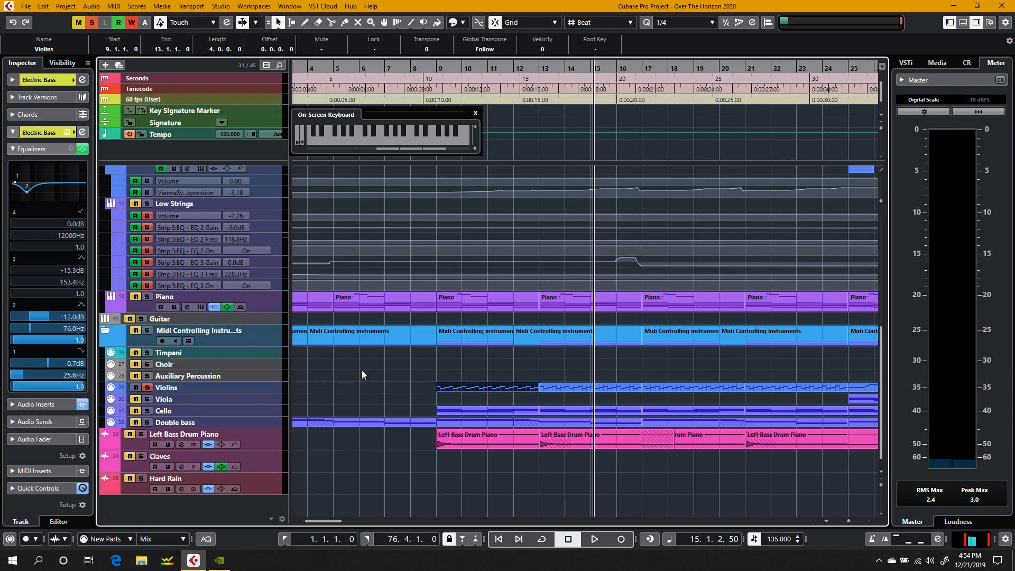
Step: Find and select the High strings track while playing the soloed violins from bar 15 into bar 16
{"action": "scroll", "coordinate": [383, 381], "scroll_direction": "up", "scroll_amount": 5}
{"action": "scroll", "coordinate": [383, 381], "scroll_direction": "down", "scroll_amount": 5}
{"action": "scroll", "coordinate": [224, 426], "scroll_direction": "up", "scroll_amount": 5}
{"action": "scroll", "coordinate": [225, 426], "scroll_direction": "down", "scroll_amount": 5}
{"action": "scroll", "coordinate": [218, 346], "scroll_direction": "up", "scroll_amount": 5}
{"action": "scroll", "coordinate": [218, 346], "scroll_direction": "down", "scroll_amount": 5}
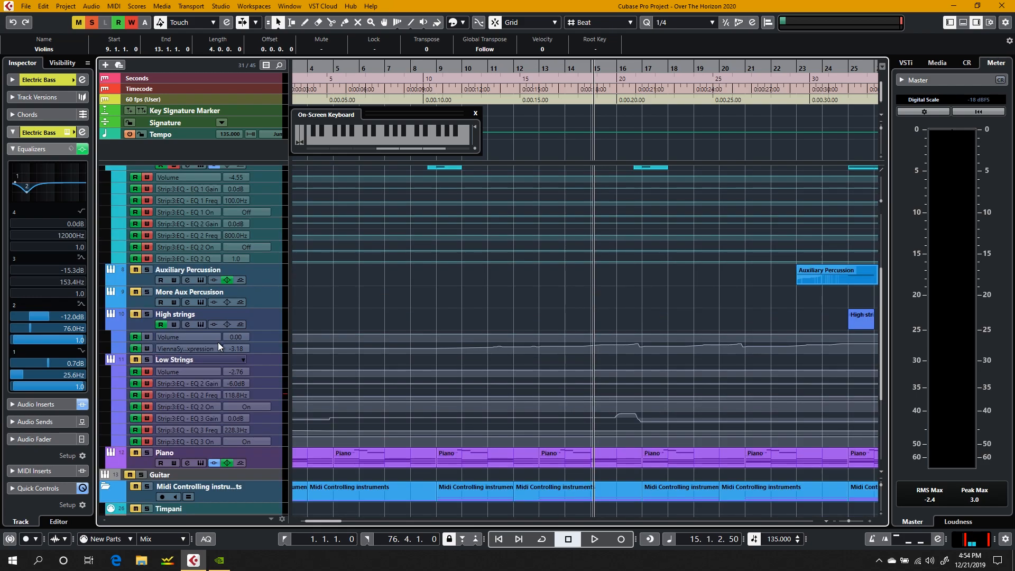
{"action": "key", "text": "space"}
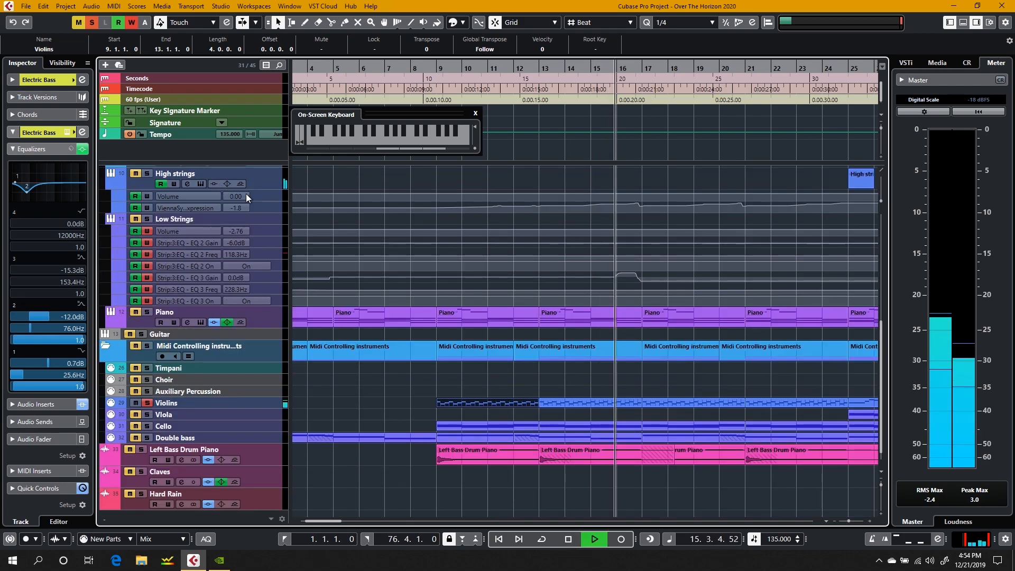
{"action": "left_click", "coordinate": [269, 182]}
{"action": "key", "text": "space"}
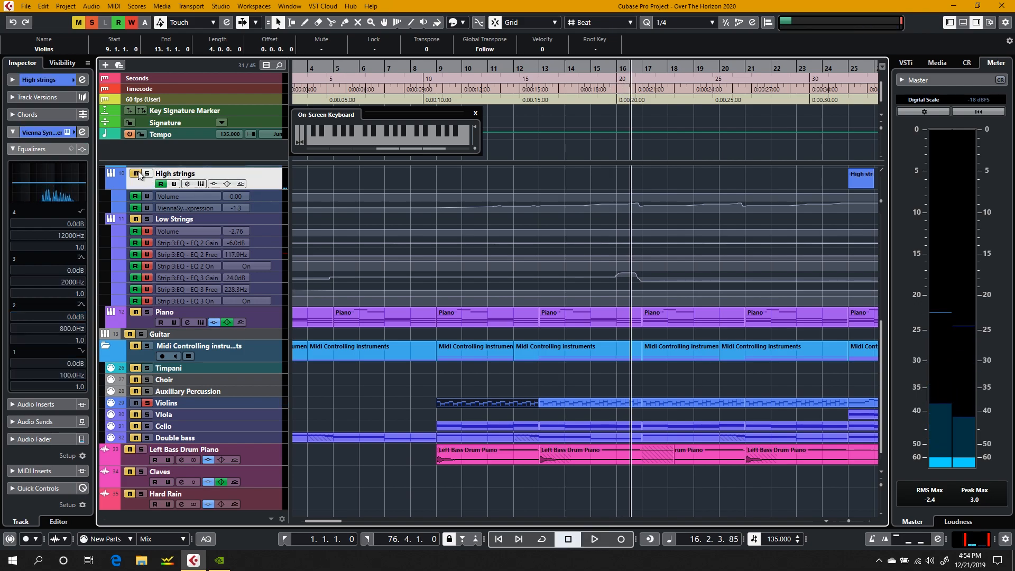
Step: Open the High strings track's Vienna Synchron Player window and move it clear of the timeline ruler
{"action": "scroll", "coordinate": [216, 403], "scroll_direction": "down", "scroll_amount": 1}
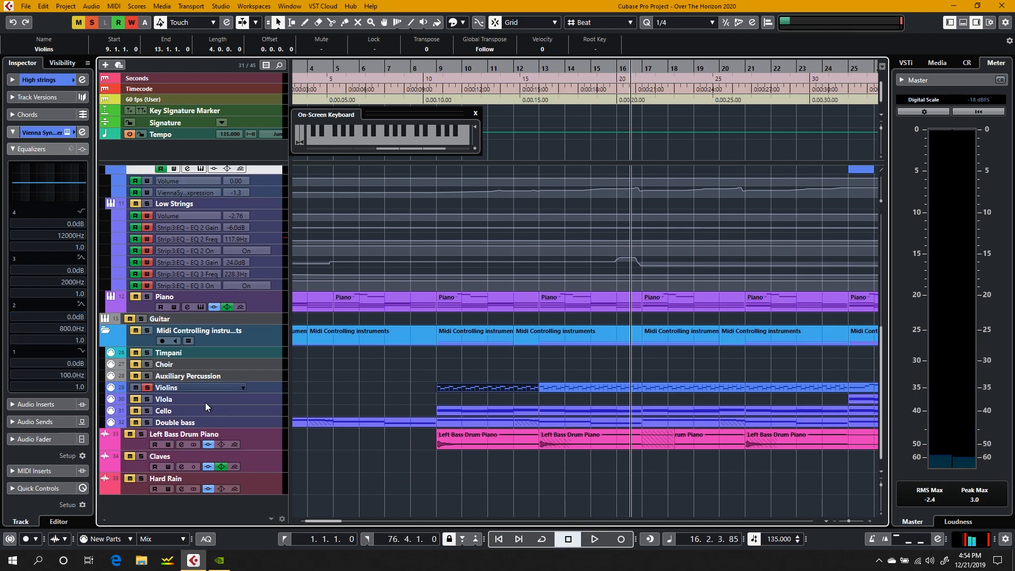
{"action": "scroll", "coordinate": [249, 373], "scroll_direction": "up", "scroll_amount": 5}
{"action": "scroll", "coordinate": [233, 385], "scroll_direction": "down", "scroll_amount": 3}
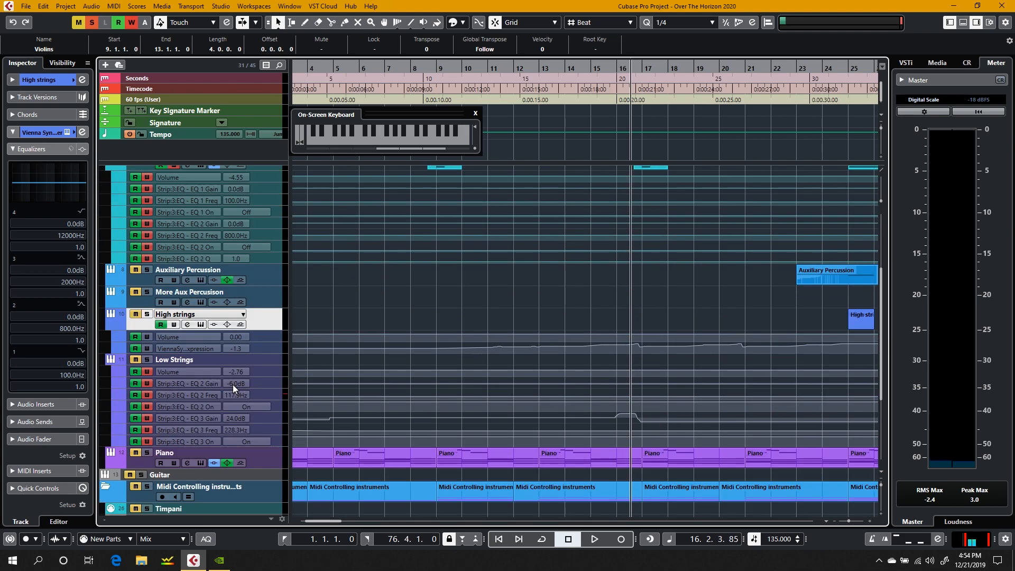
{"action": "left_click", "coordinate": [202, 324]}
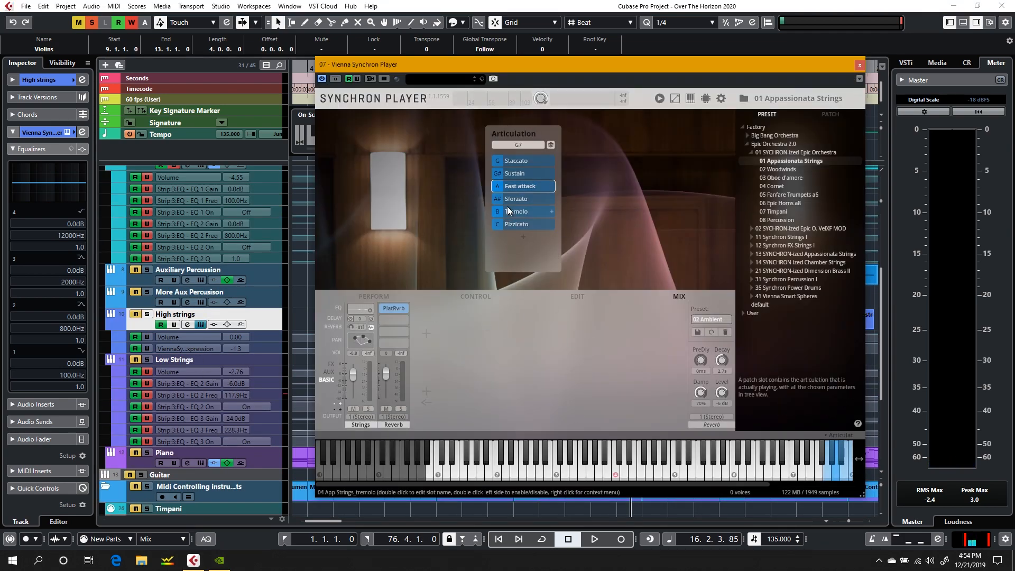
{"action": "left_click_drag", "start_coordinate": [529, 67], "coordinate": [610, 94]}
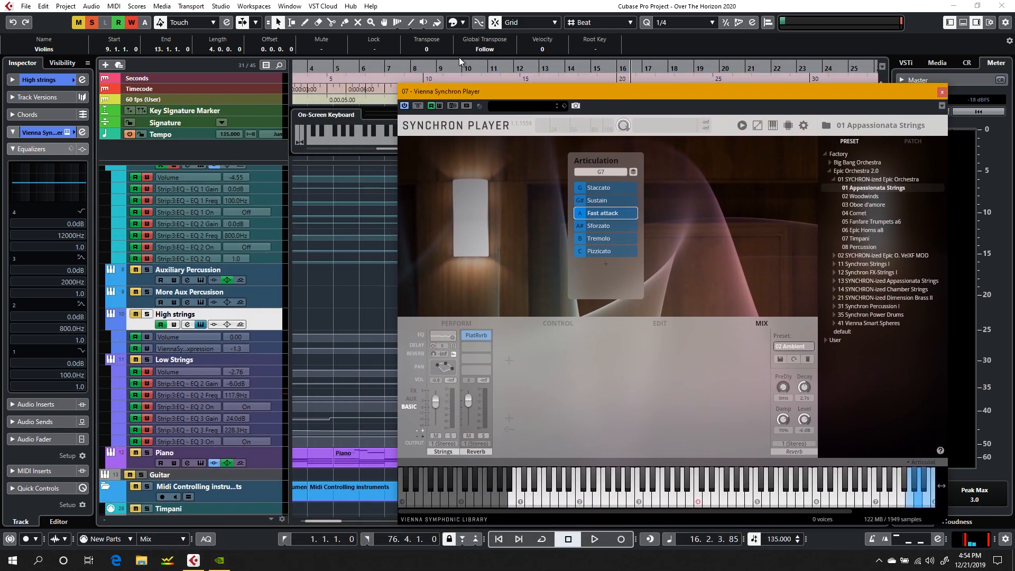
Step: Play the soloed violins from bar 9 into bar 11 while watching the Synchron Player's articulation list
{"action": "left_click", "coordinate": [444, 64]}
{"action": "key", "text": "space"}
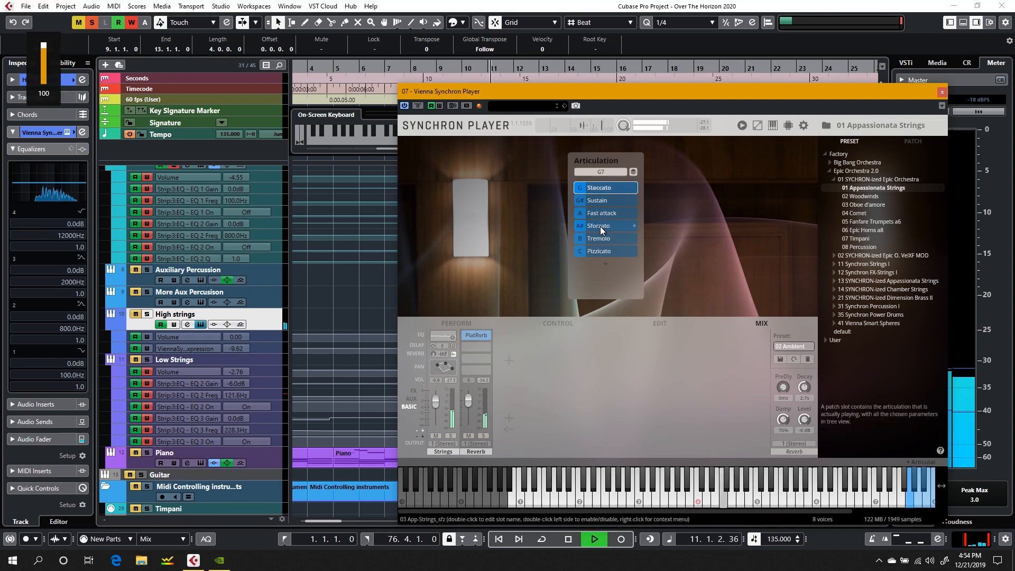
{"action": "key", "text": "space"}
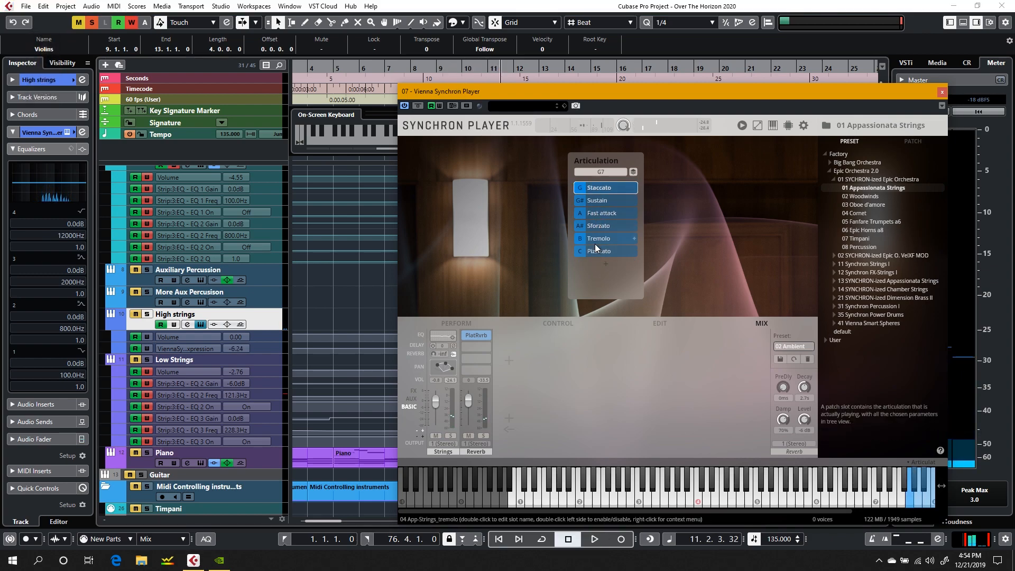
Step: Set the Synchron Player's articulation to Fast attack, move its window above the Piano track, and compare with Staccato before restoring Fast attack
{"action": "left_click", "coordinate": [605, 214]}
{"action": "left_click_drag", "start_coordinate": [546, 91], "coordinate": [508, 8]}
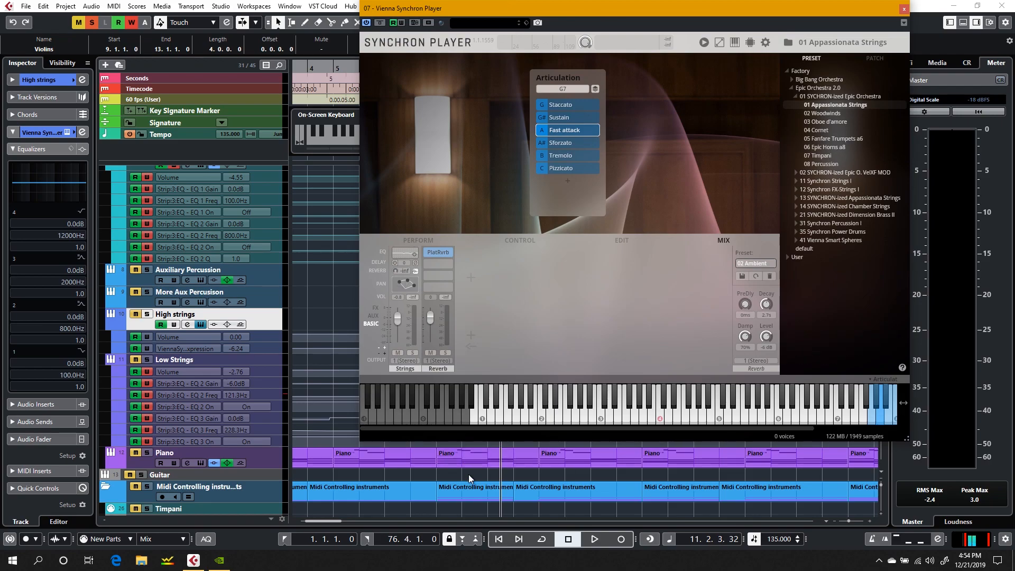
{"action": "scroll", "coordinate": [469, 475], "scroll_direction": "down", "scroll_amount": 3}
{"action": "scroll", "coordinate": [469, 475], "scroll_direction": "up", "scroll_amount": 2}
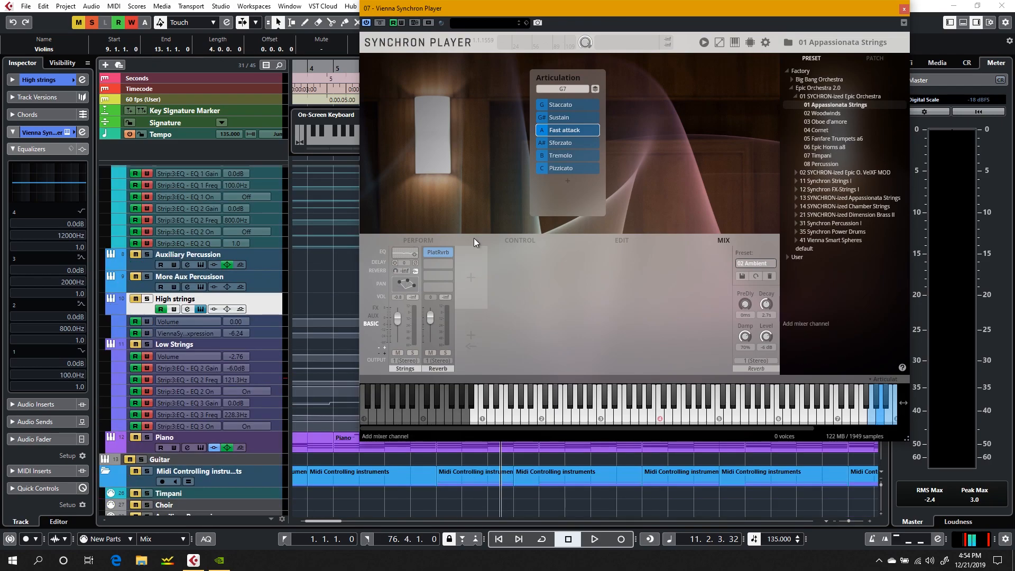
{"action": "left_click", "coordinate": [567, 107]}
{"action": "left_click", "coordinate": [563, 133]}
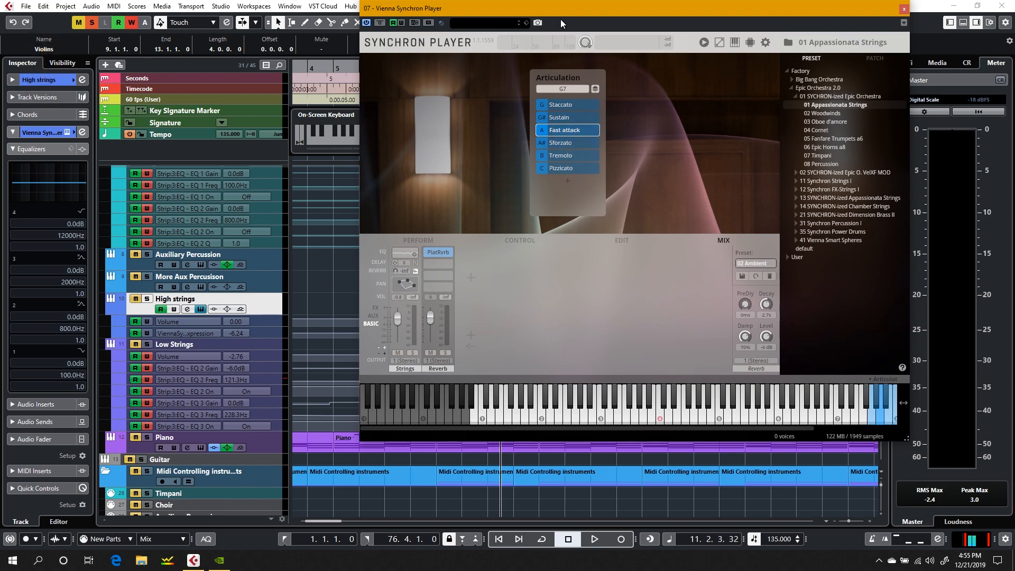
Step: Move the Synchron Player window to inspect its articulation keys and place it clear of the start of the Violins part at bar 9
{"action": "left_click_drag", "start_coordinate": [561, 15], "coordinate": [287, 39]}
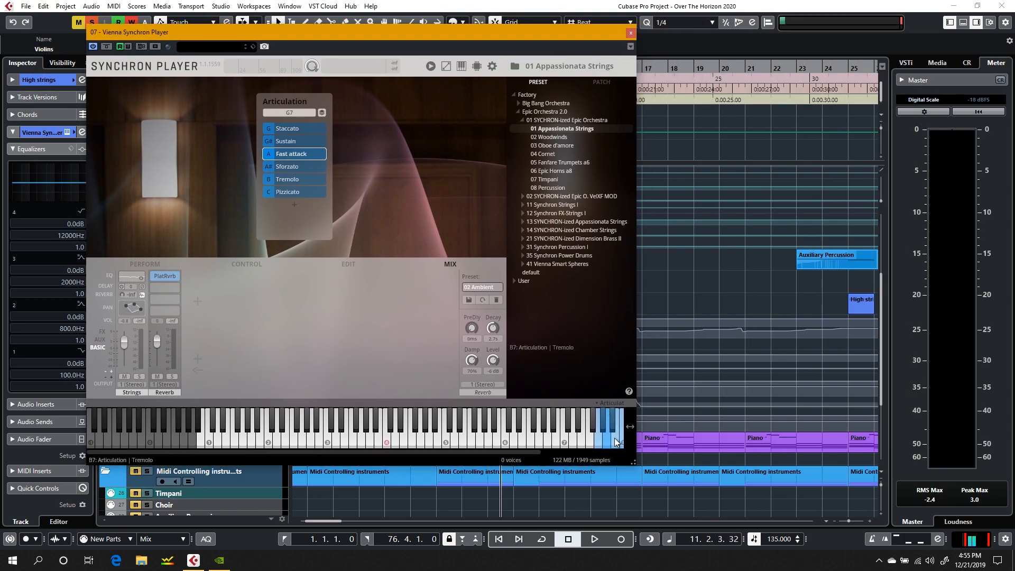
{"action": "key", "text": "XF86AudioRaiseVolume"}
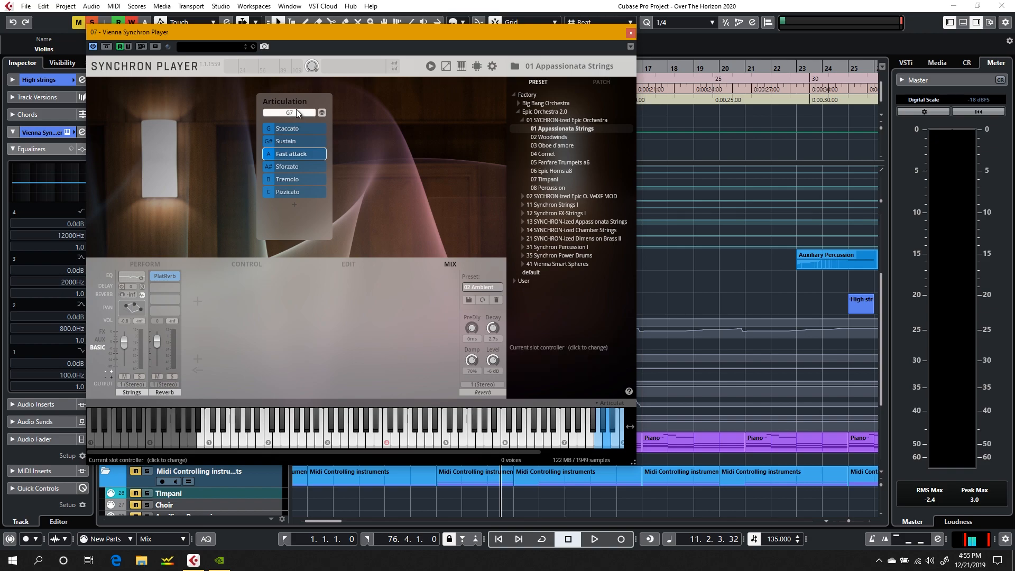
{"action": "left_click_drag", "start_coordinate": [378, 32], "coordinate": [729, 17]}
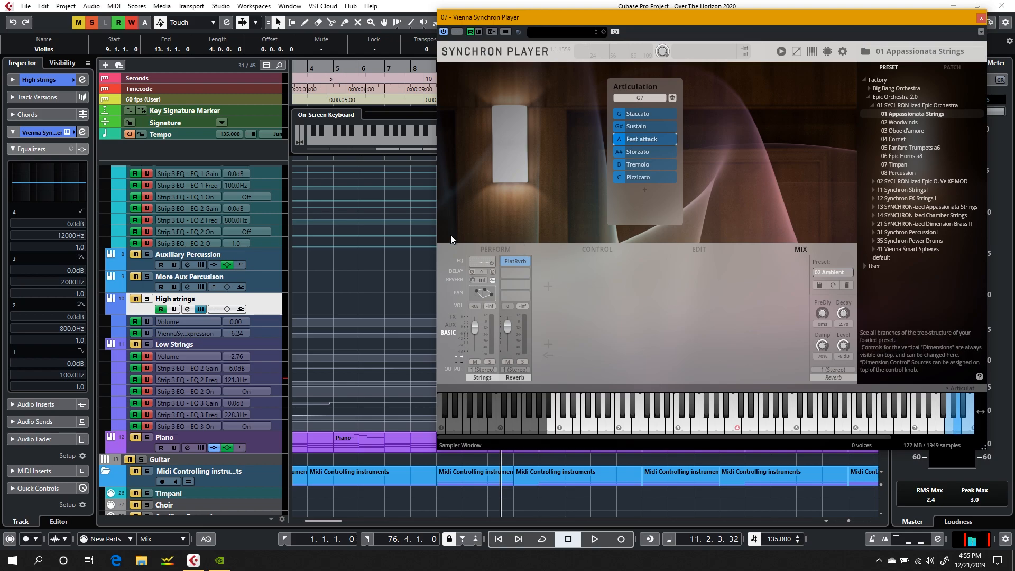
{"action": "scroll", "coordinate": [341, 288], "scroll_direction": "down", "scroll_amount": 3}
{"action": "scroll", "coordinate": [343, 280], "scroll_direction": "up", "scroll_amount": 6}
{"action": "scroll", "coordinate": [343, 284], "scroll_direction": "down", "scroll_amount": 5}
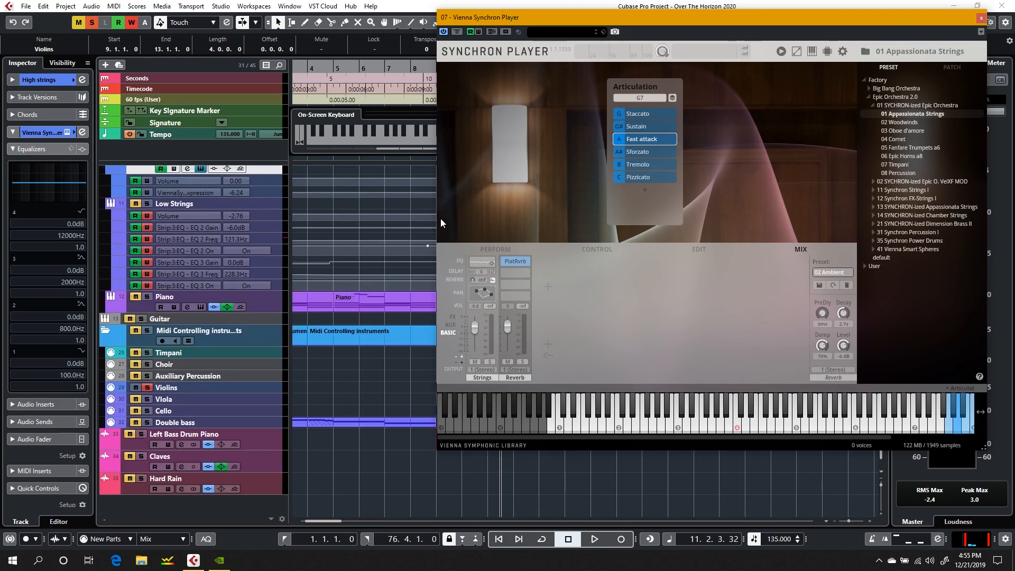
{"action": "left_click_drag", "start_coordinate": [558, 19], "coordinate": [605, 90]}
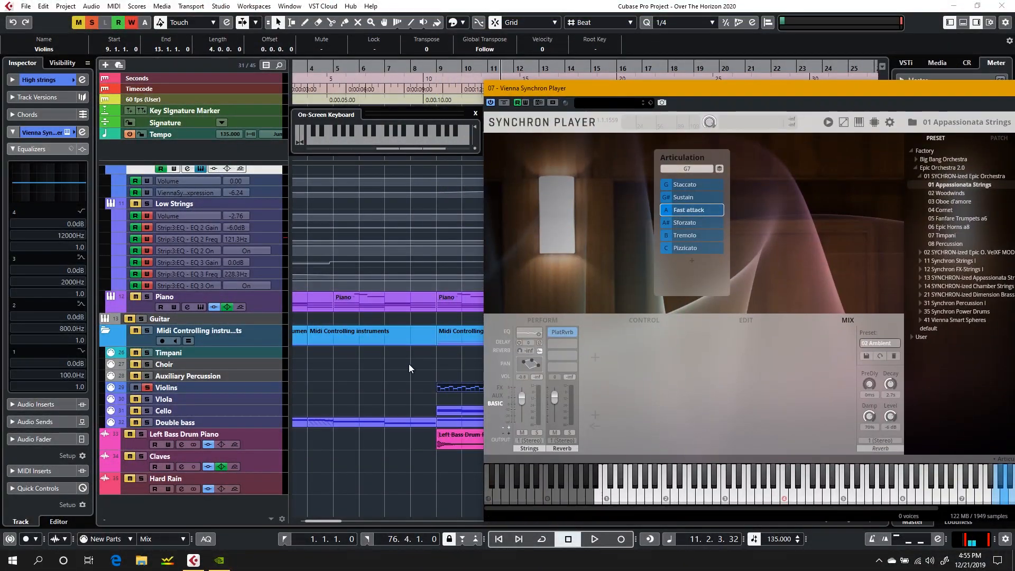
Step: Open the Violins part at bar 9 in the note editor and sound the keyswitch notes to change the player's articulation to Staccato
{"action": "double_click", "coordinate": [466, 392]}
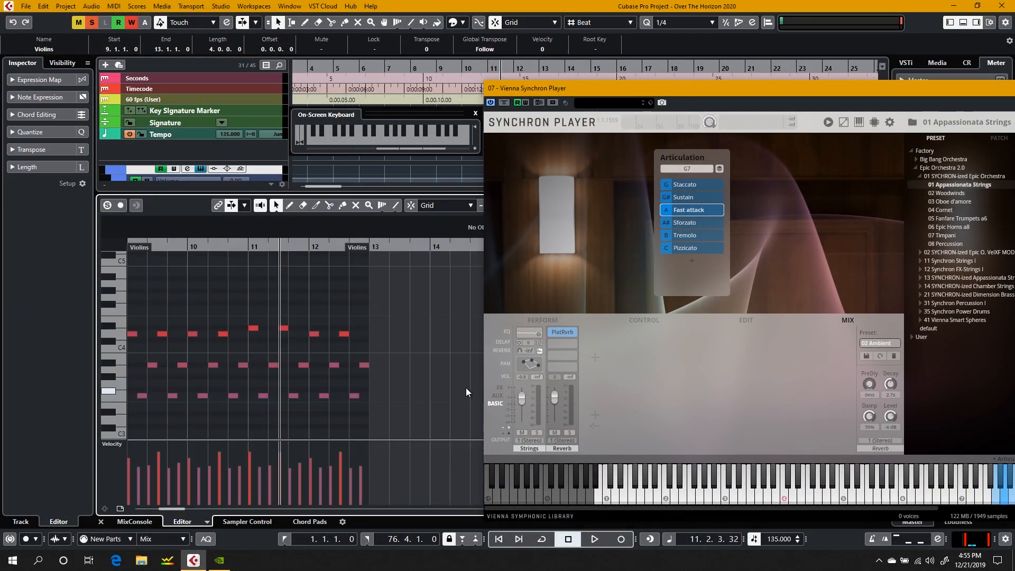
{"action": "left_click", "coordinate": [120, 356]}
{"action": "left_click_drag", "start_coordinate": [123, 280], "coordinate": [122, 320]}
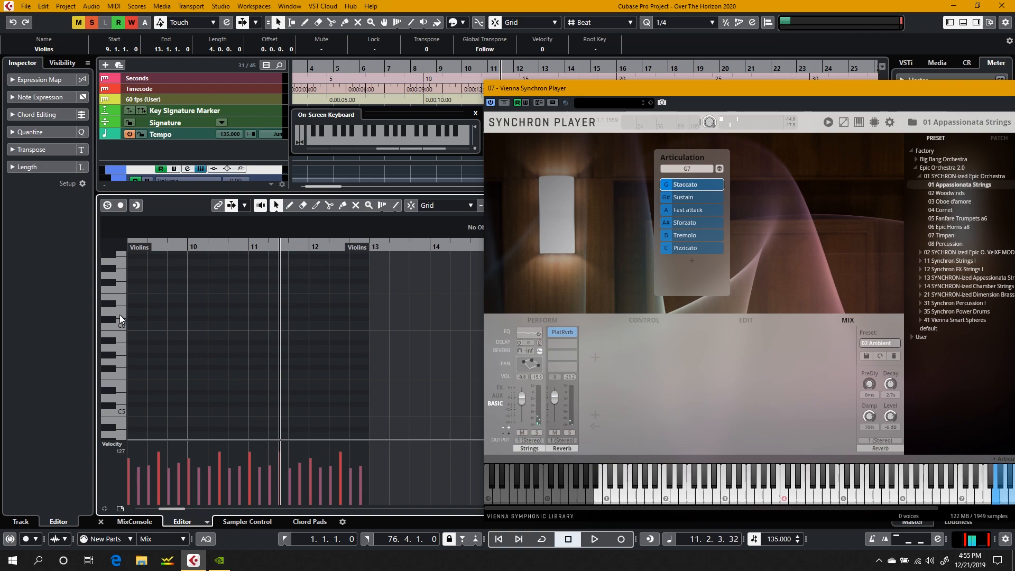
Step: Sound the Sustain keyswitch and draw a one-beat G#6 keyswitch note at the start of the Violins part at bar 9
{"action": "left_click", "coordinate": [122, 327]}
{"action": "scroll", "coordinate": [122, 331], "scroll_direction": "up", "scroll_amount": 4}
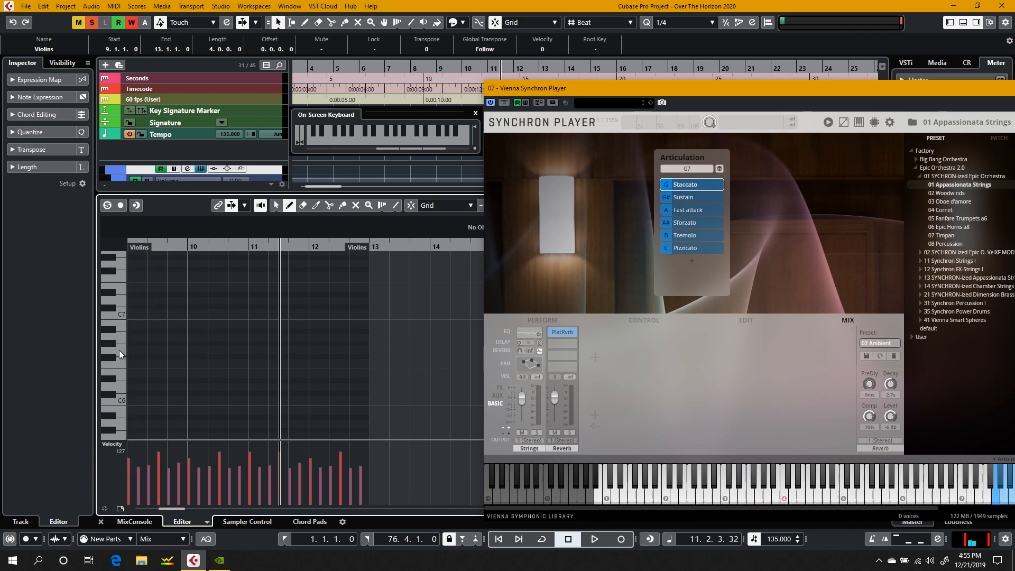
{"action": "left_click", "coordinate": [121, 390]}
{"action": "left_click", "coordinate": [113, 346]}
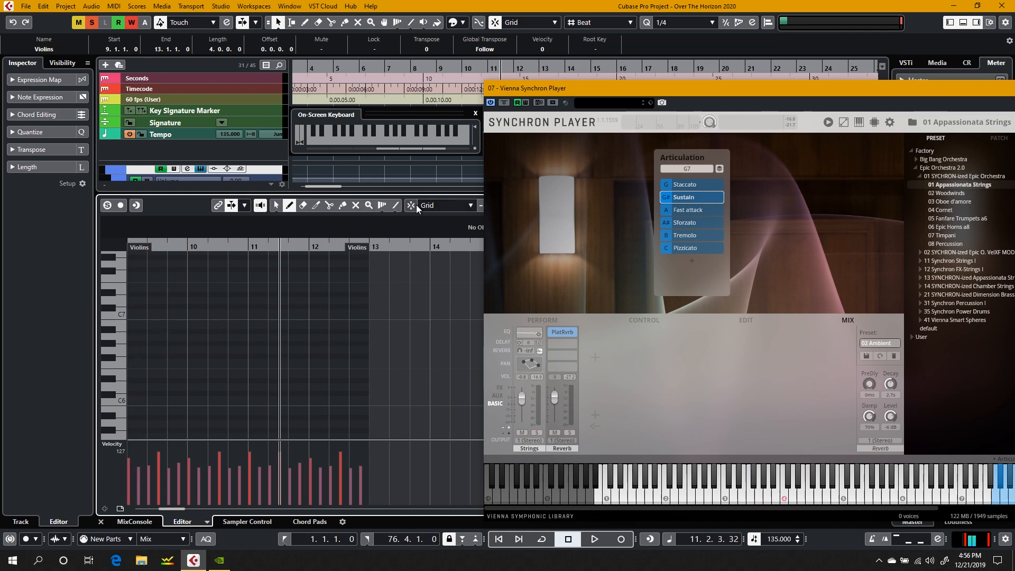
{"action": "left_click", "coordinate": [136, 344]}
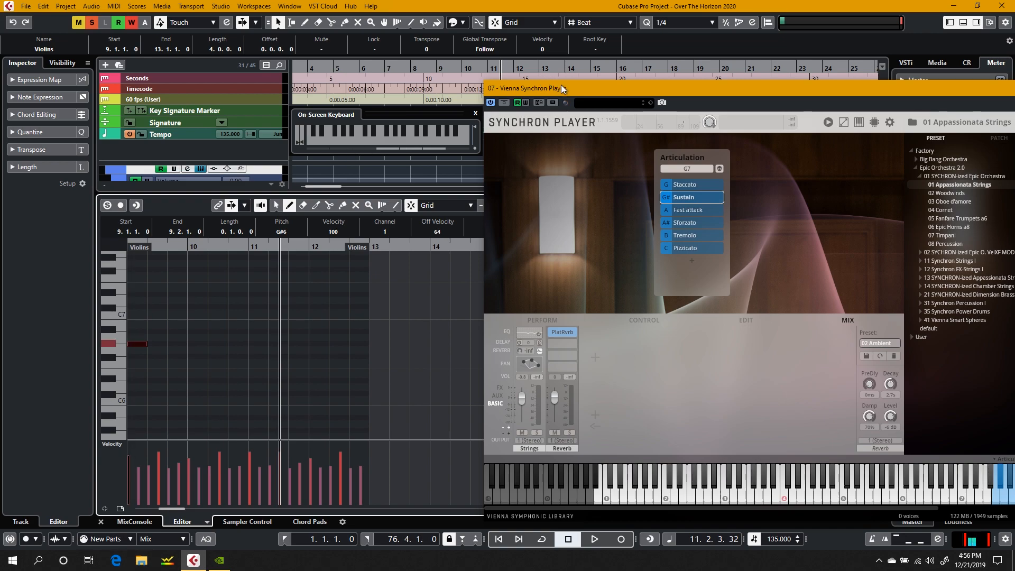
Step: Close the note editor and the Synchron Player, and play the violins from just before bar 9 into bar 11
{"action": "left_click_drag", "start_coordinate": [562, 88], "coordinate": [472, 49]}
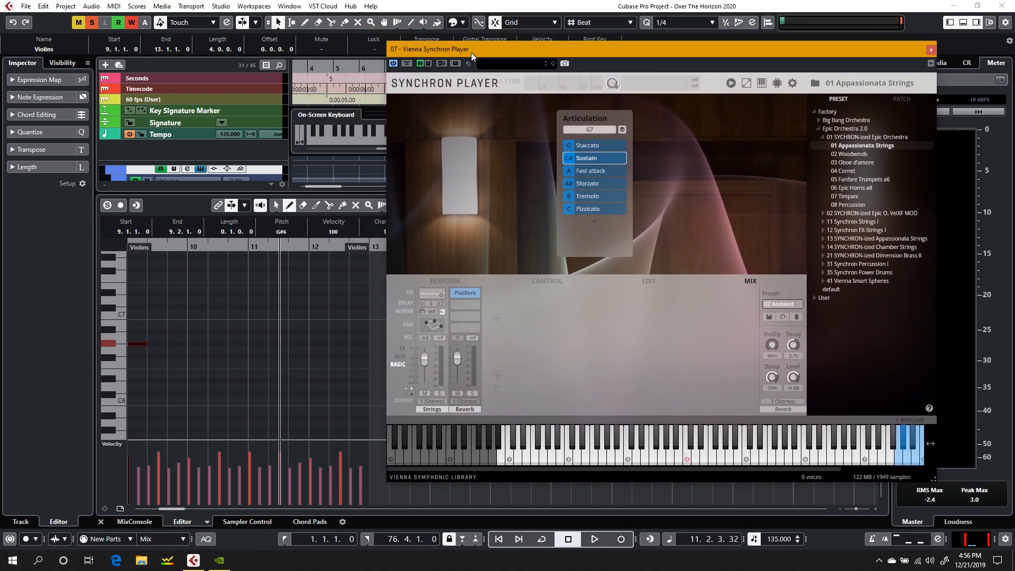
{"action": "left_click", "coordinate": [100, 521]}
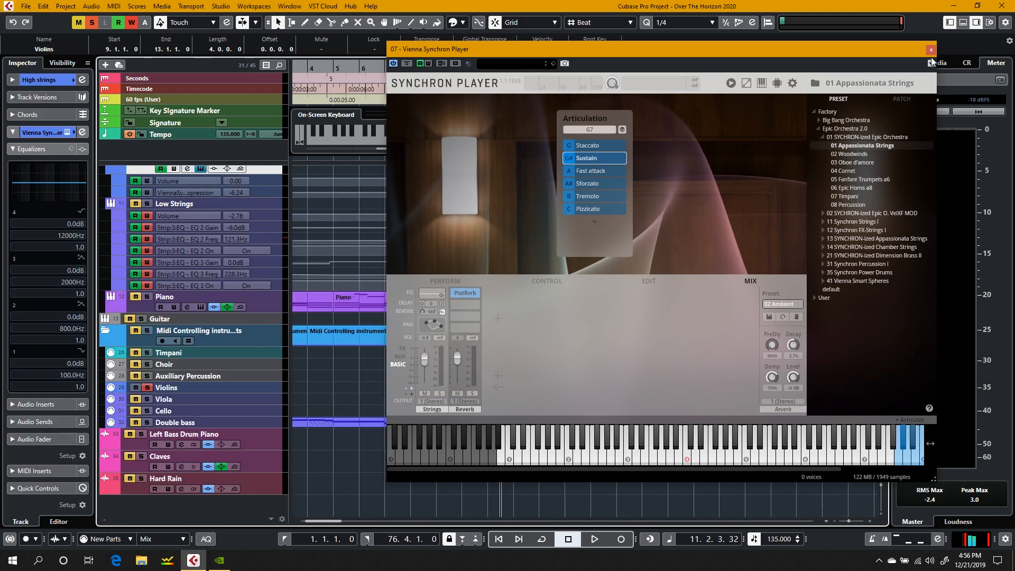
{"action": "left_click", "coordinate": [931, 50]}
{"action": "left_click", "coordinate": [427, 69]}
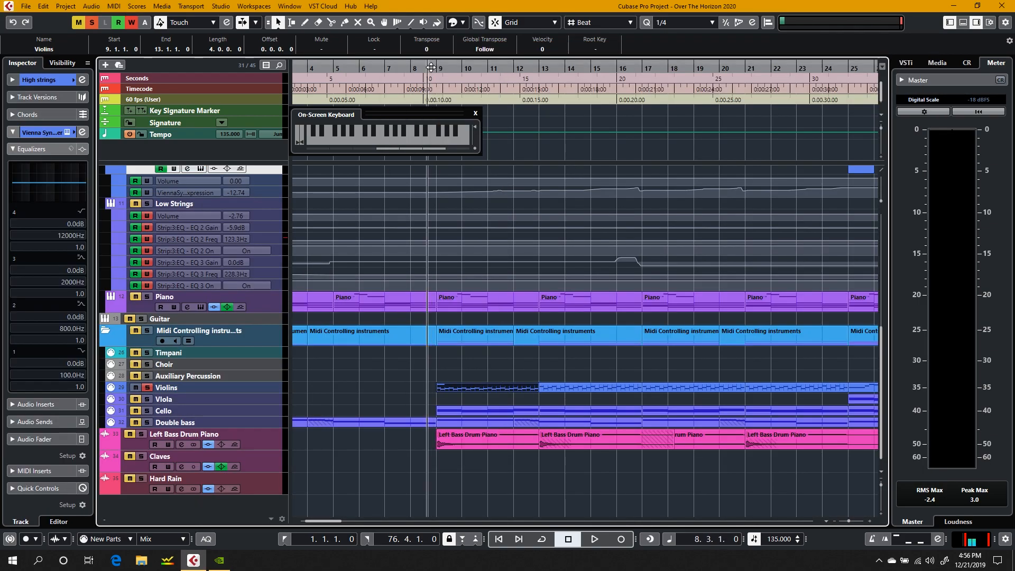
{"action": "key", "text": "space"}
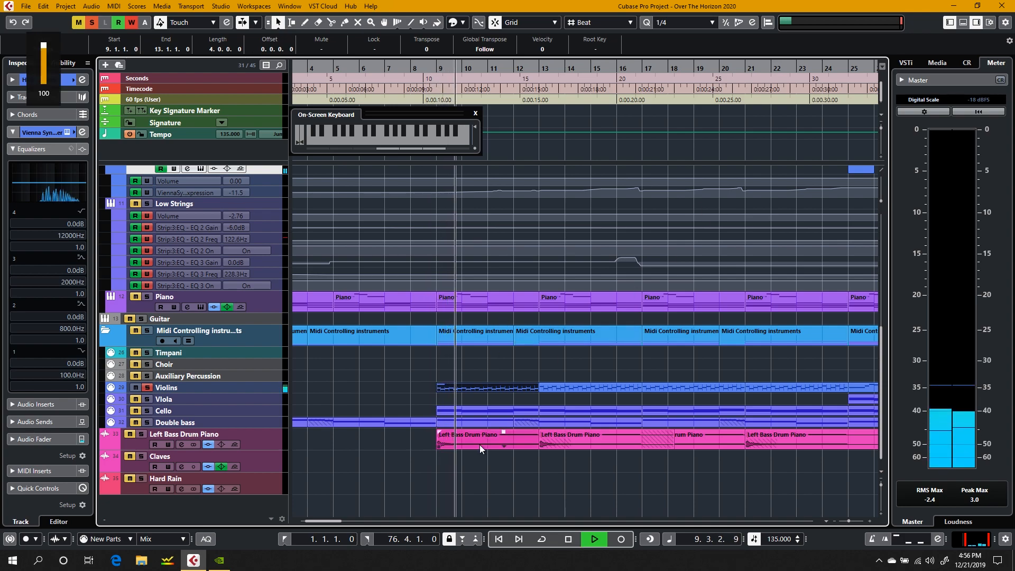
{"action": "scroll", "coordinate": [164, 317], "scroll_direction": "up", "scroll_amount": 5}
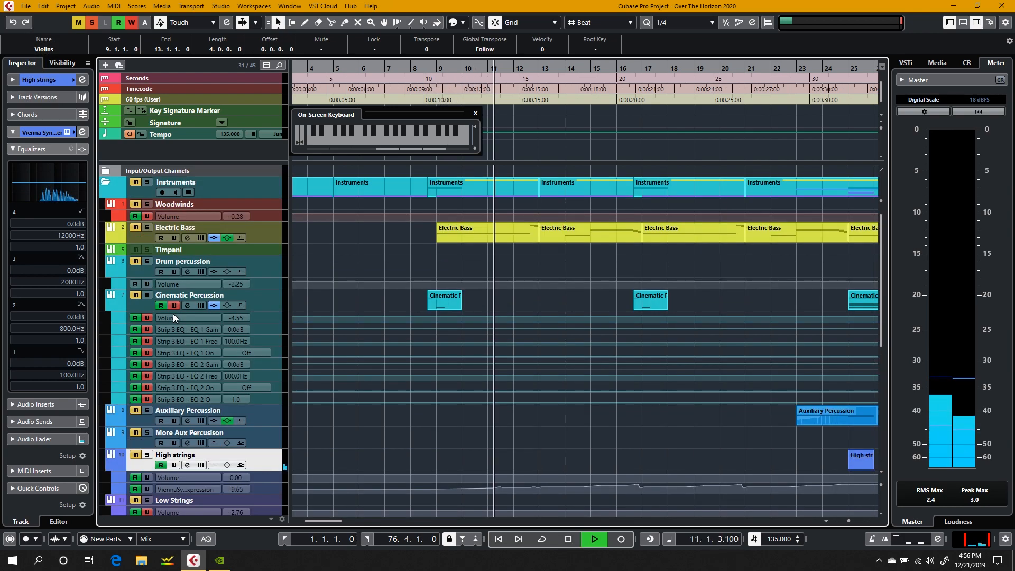
{"action": "key", "text": "space"}
Step: Replay the violins from just before bar 9 and open the High strings track's Synchron Player to check the active articulation
{"action": "scroll", "coordinate": [165, 314], "scroll_direction": "down", "scroll_amount": 5}
{"action": "left_click", "coordinate": [422, 75]}
{"action": "key", "text": "space"}
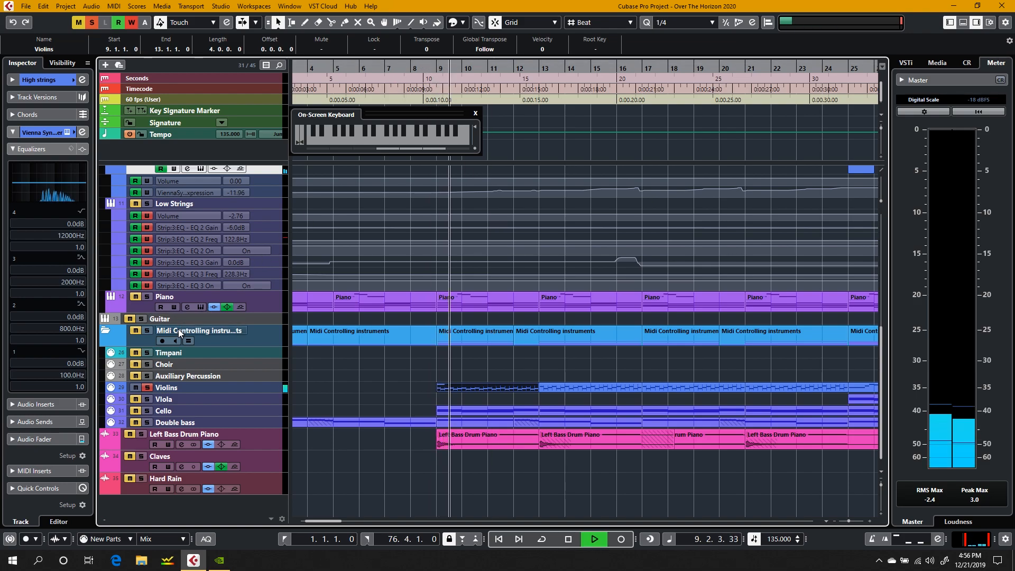
{"action": "scroll", "coordinate": [184, 388], "scroll_direction": "up", "scroll_amount": 5}
{"action": "scroll", "coordinate": [192, 435], "scroll_direction": "down", "scroll_amount": 4}
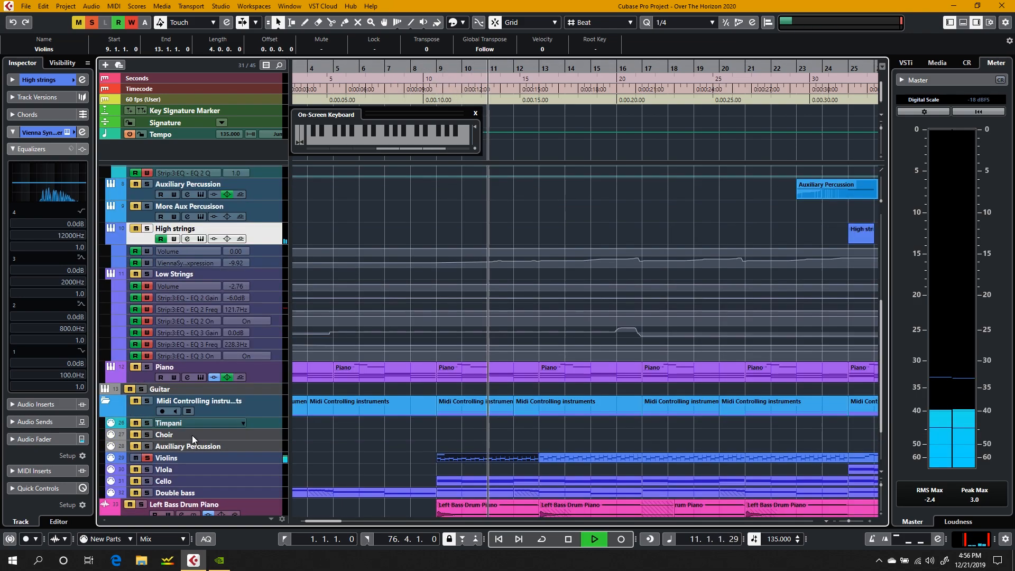
{"action": "left_click", "coordinate": [200, 239]}
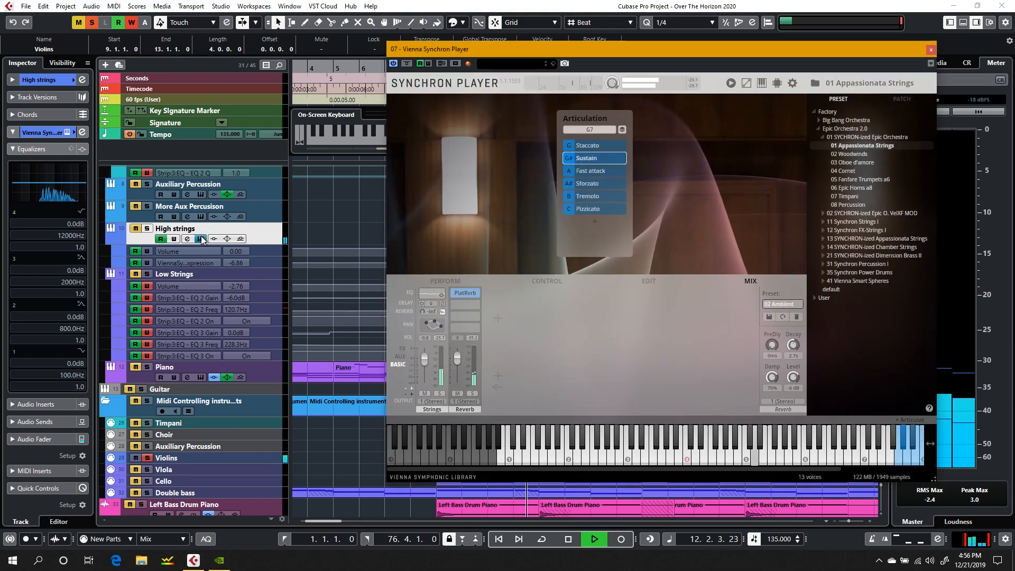
{"action": "key", "text": "space"}
{"action": "scroll", "coordinate": [328, 496], "scroll_direction": "down", "scroll_amount": 1}
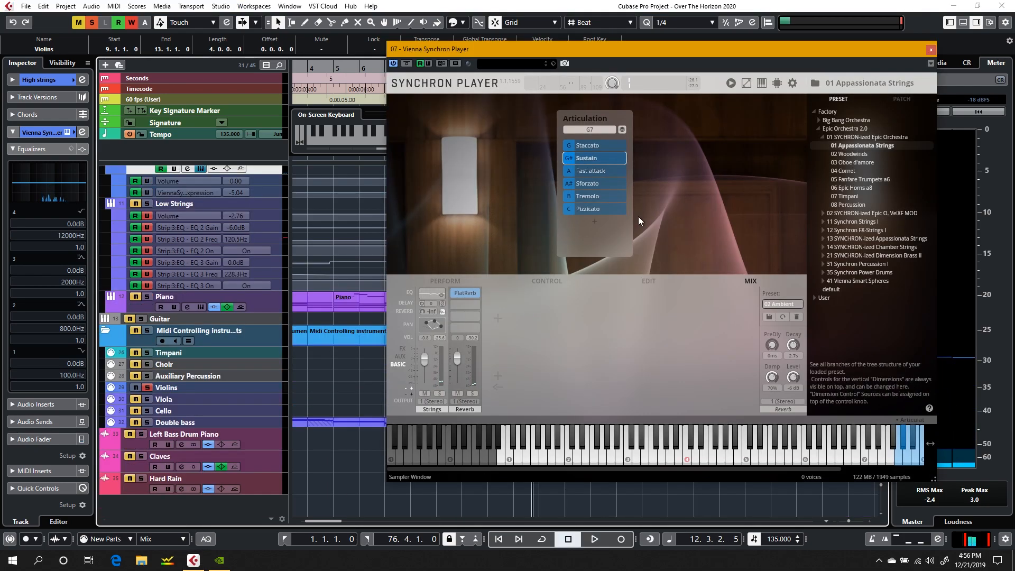
Step: Move the Synchron Player clear of the Violins part at bar 9 and lower that part's keyswitch note to G6 for Staccato
{"action": "left_click_drag", "start_coordinate": [908, 53], "coordinate": [964, 36]}
{"action": "left_click_drag", "start_coordinate": [682, 34], "coordinate": [757, 42]}
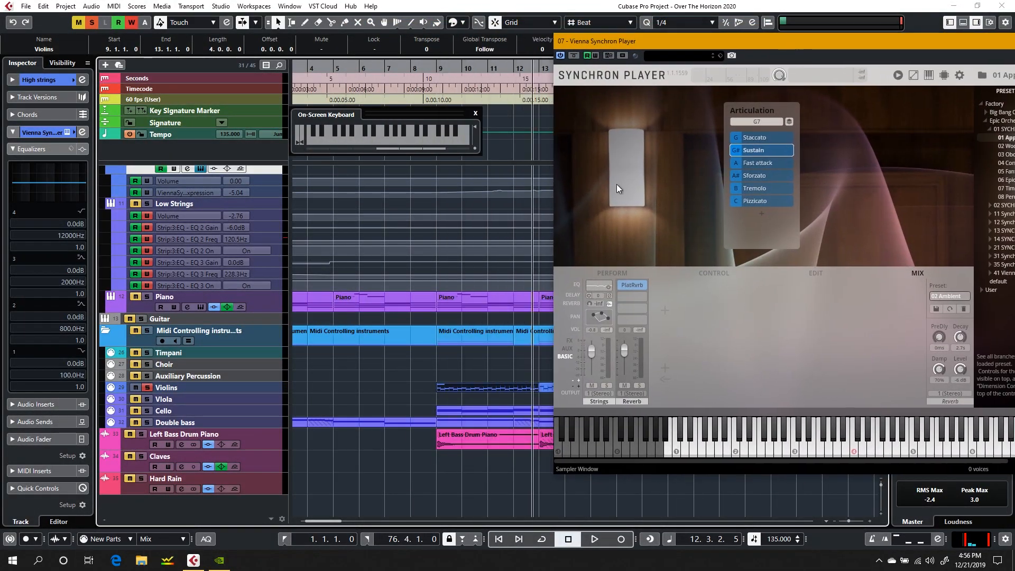
{"action": "double_click", "coordinate": [452, 392]}
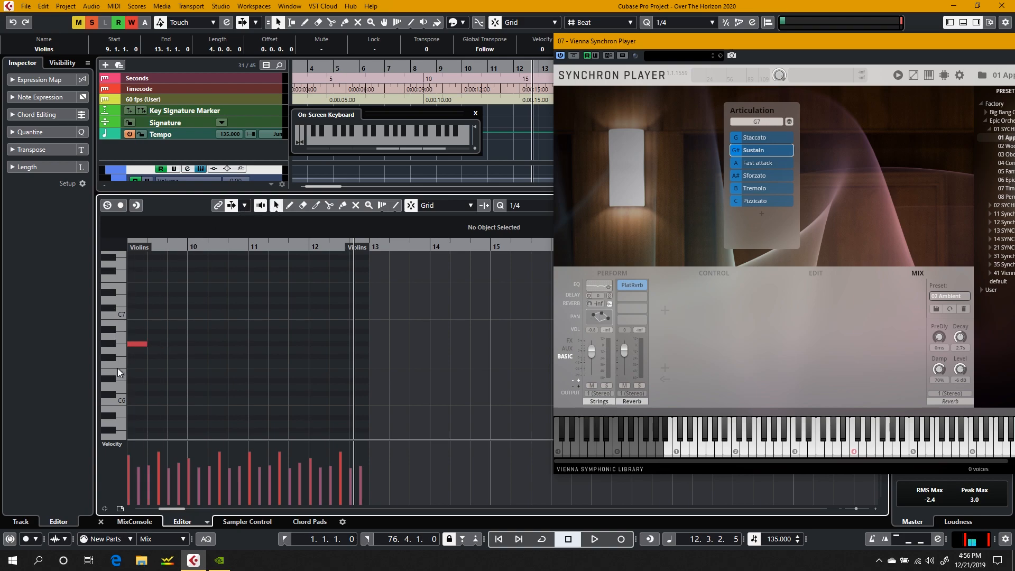
{"action": "left_click_drag", "start_coordinate": [136, 344], "coordinate": [180, 351]}
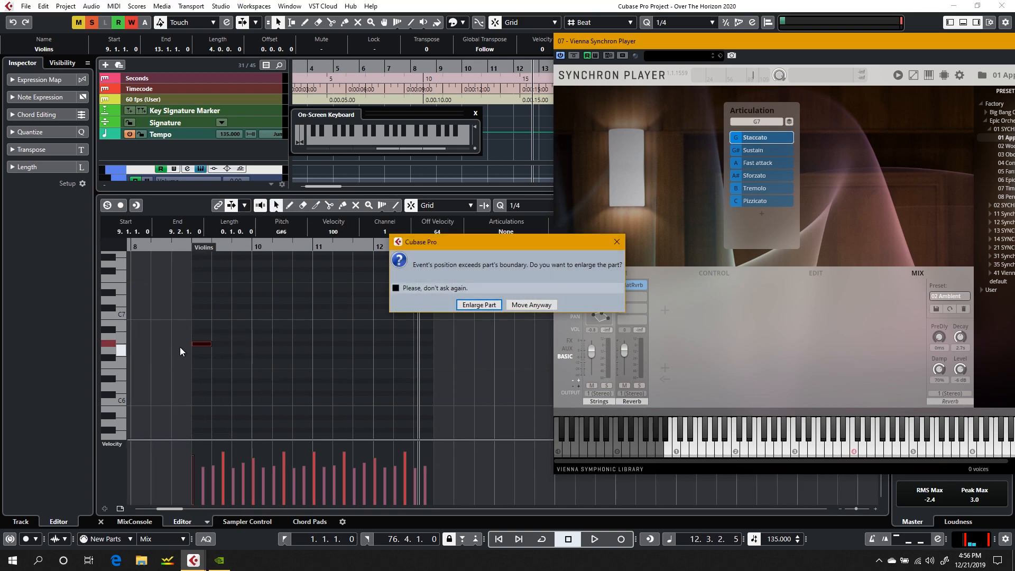
{"action": "left_click", "coordinate": [617, 242]}
{"action": "left_click_drag", "start_coordinate": [150, 351], "coordinate": [200, 352]}
{"action": "left_click", "coordinate": [101, 523]}
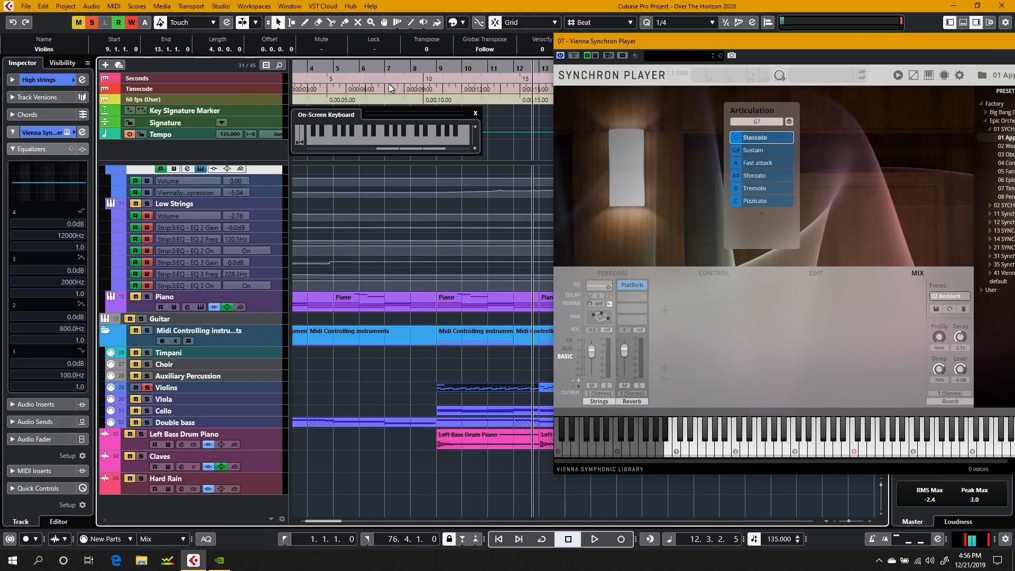
Step: Play the violins from bar 9 into bar 11 with the Staccato keyswitch, and close the Synchron Player
{"action": "left_click", "coordinate": [433, 67]}
{"action": "key", "text": "space"}
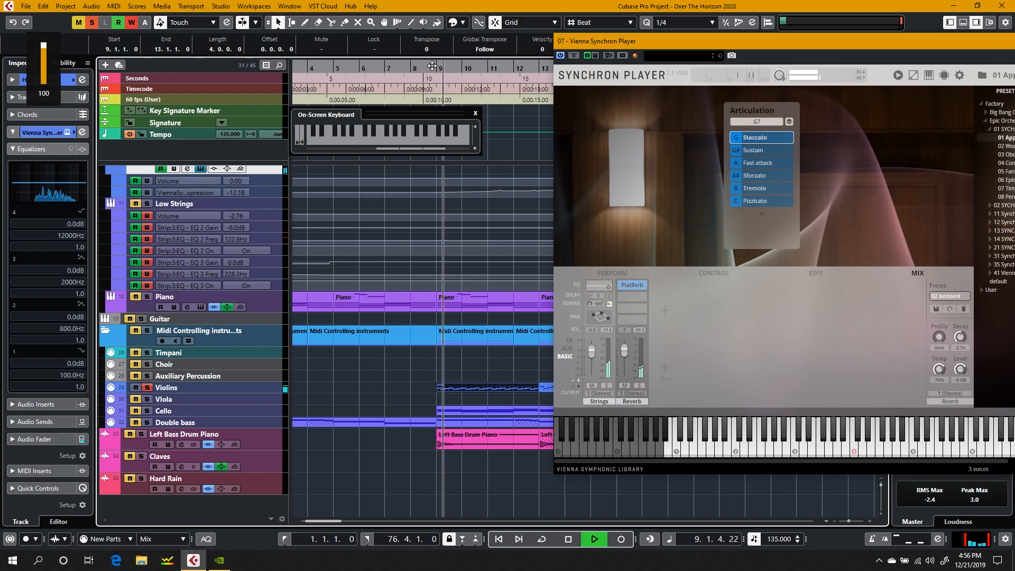
{"action": "left_click_drag", "start_coordinate": [637, 41], "coordinate": [472, 29]}
{"action": "key", "text": "space"}
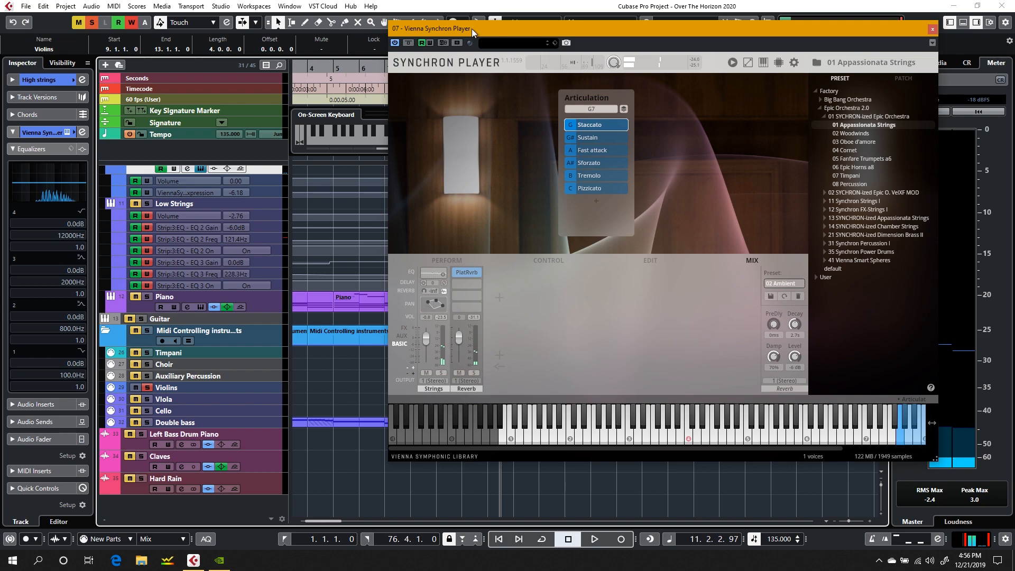
{"action": "left_click", "coordinate": [932, 29]}
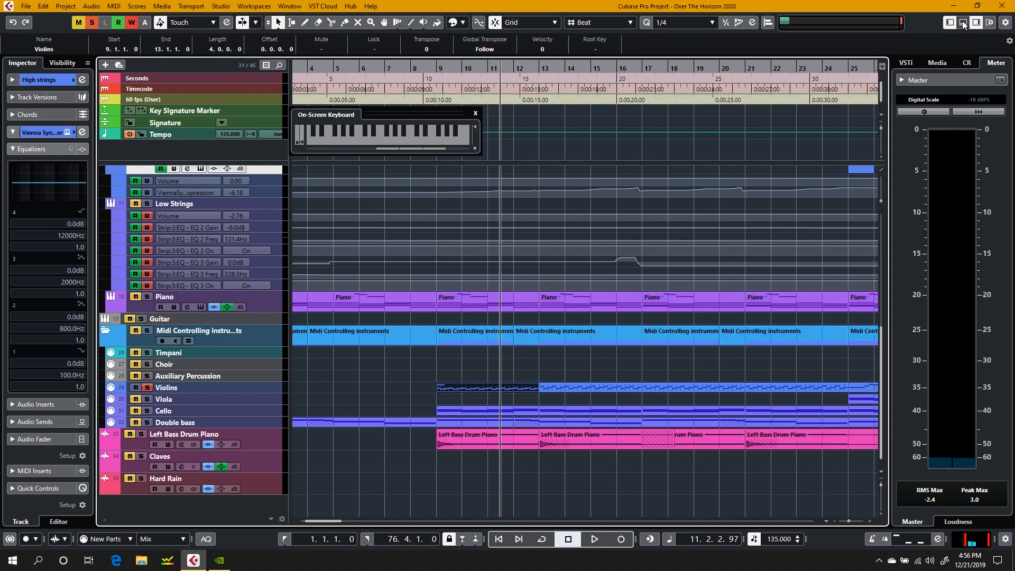
Step: Show the MixConsole below the project and play bars 9 to 11 while watching the High strings level, returning to bar 9
{"action": "left_click", "coordinate": [451, 77]}
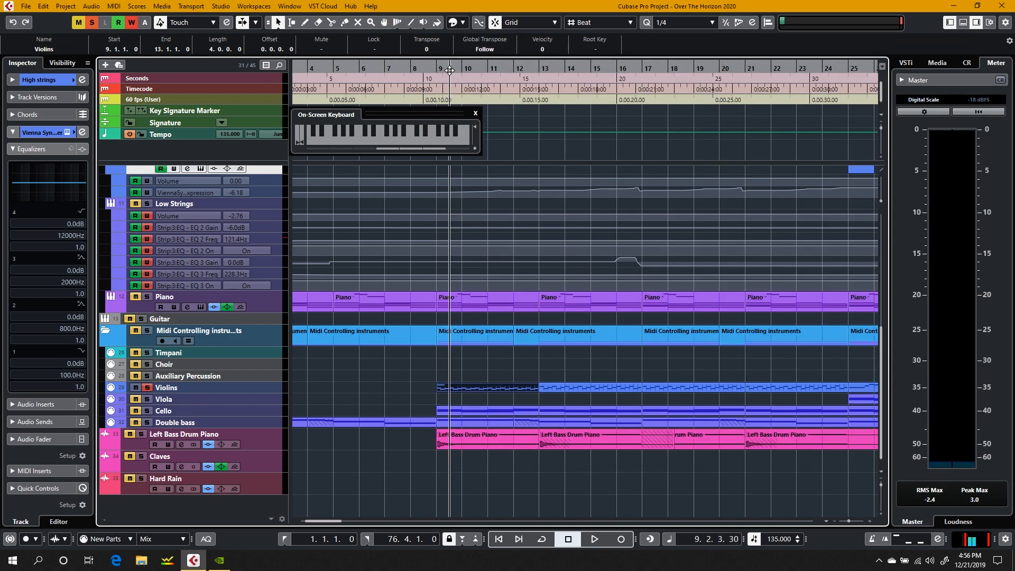
{"action": "scroll", "coordinate": [233, 388], "scroll_direction": "up", "scroll_amount": 6}
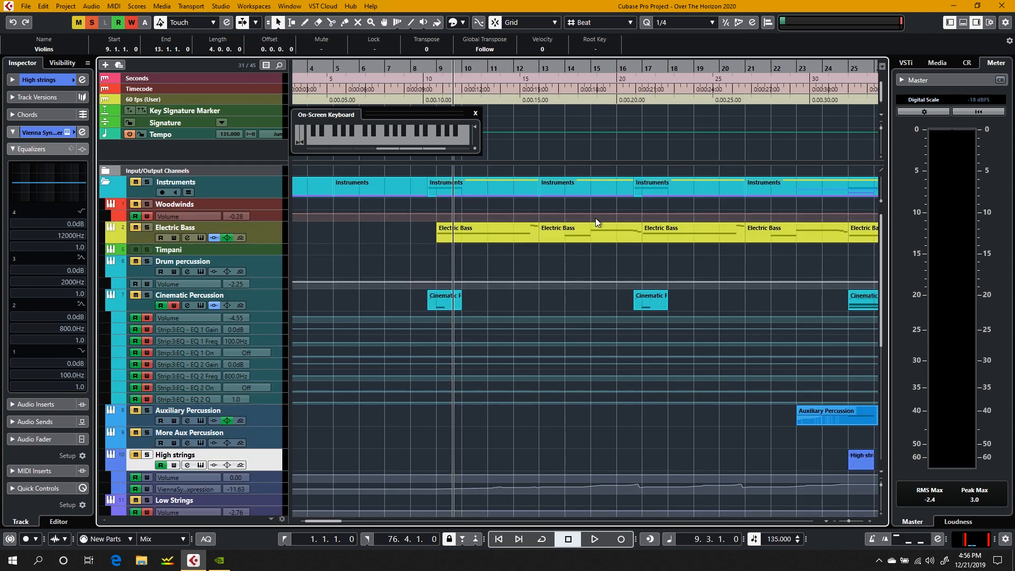
{"action": "left_click", "coordinate": [964, 22]}
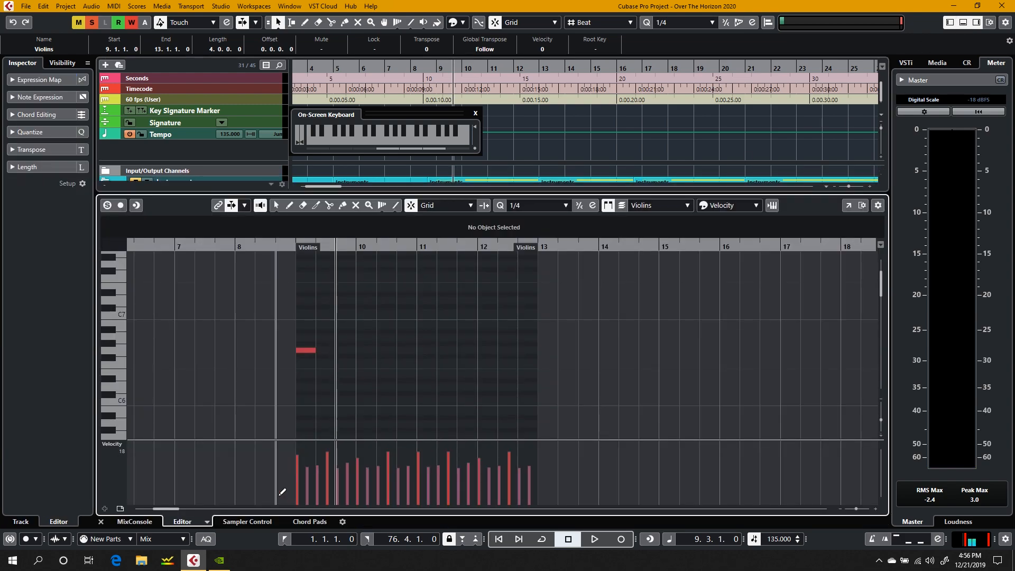
{"action": "left_click", "coordinate": [135, 522]}
{"action": "key", "text": "space"}
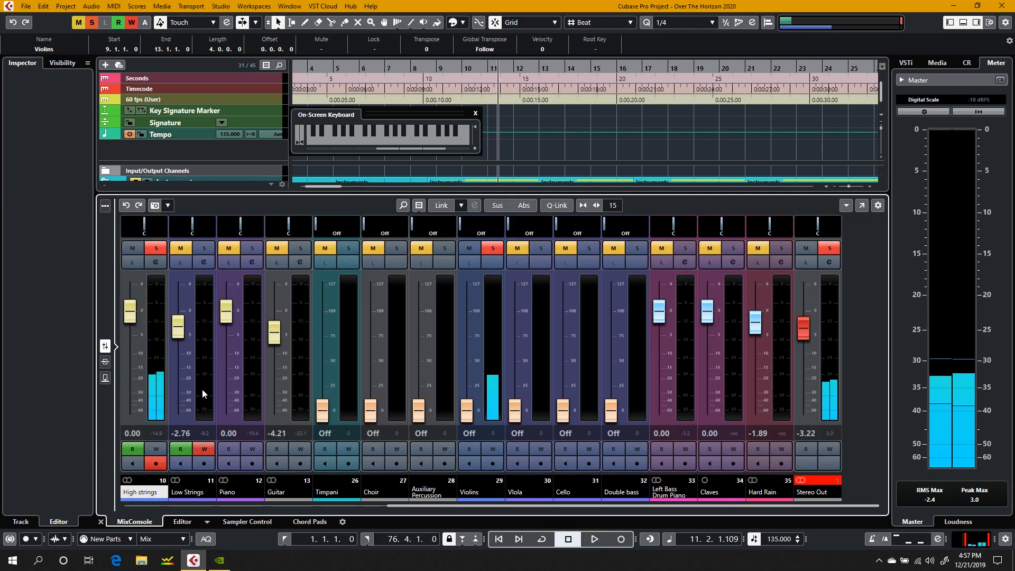
{"action": "key", "text": "space"}
{"action": "left_click", "coordinate": [458, 66]}
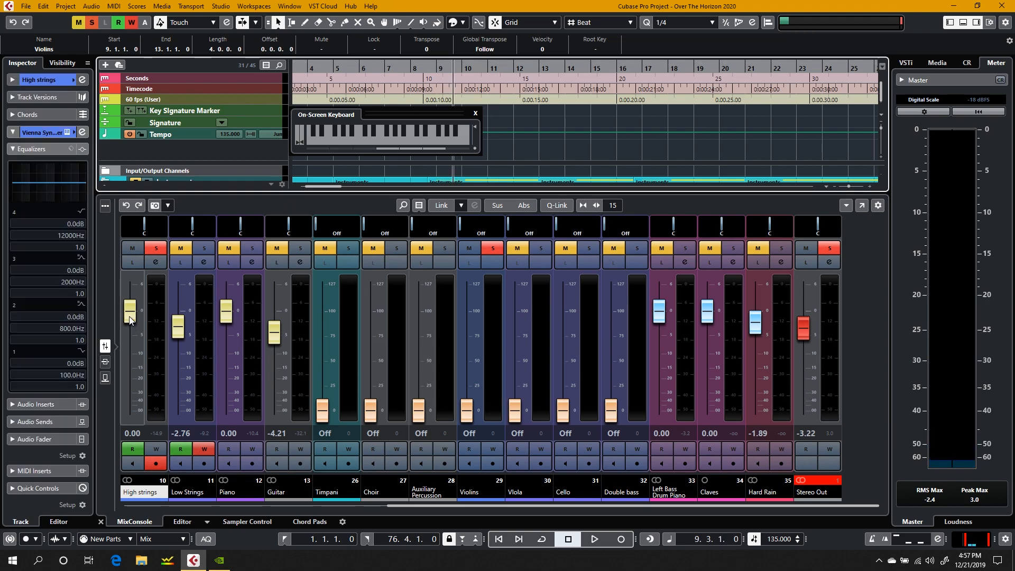
Step: Enable automation writing on the High strings channel, set the playback position to bar 7, and resize the MixConsole for fader access
{"action": "left_click", "coordinate": [157, 450]}
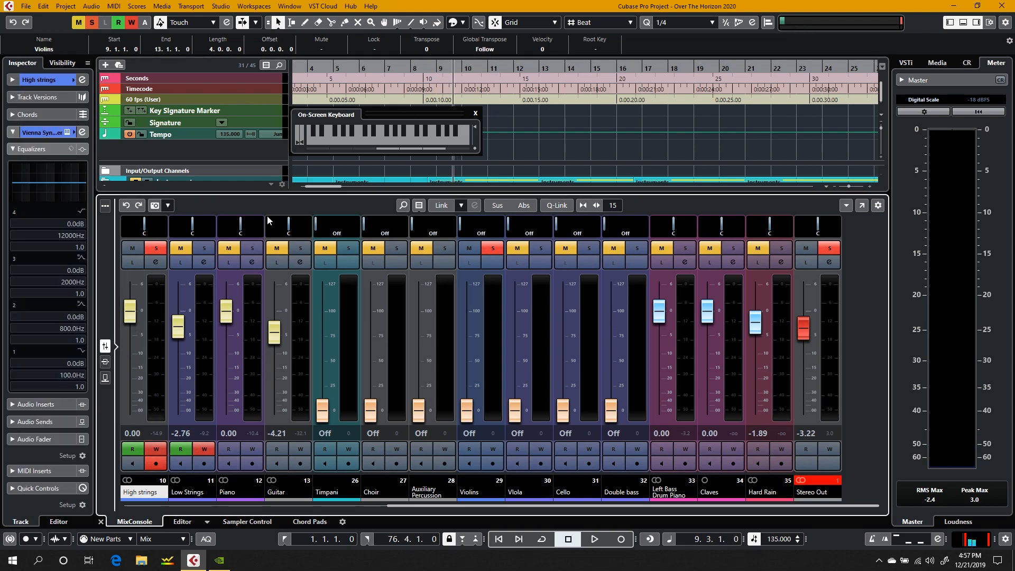
{"action": "left_click", "coordinate": [390, 67]}
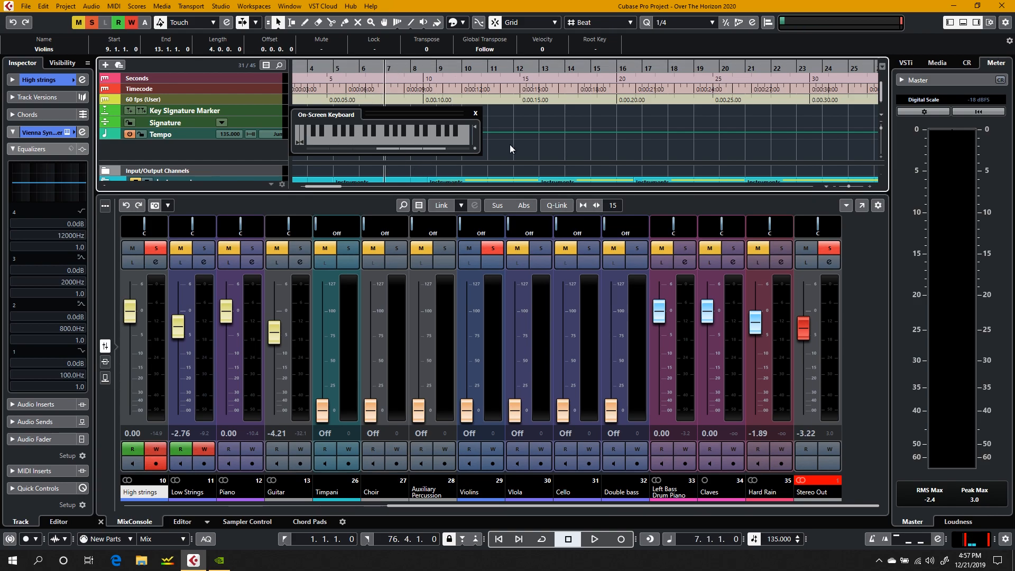
{"action": "left_click_drag", "start_coordinate": [754, 194], "coordinate": [757, 415]}
{"action": "scroll", "coordinate": [558, 295], "scroll_direction": "down", "scroll_amount": 9}
{"action": "scroll", "coordinate": [558, 297], "scroll_direction": "up", "scroll_amount": 2}
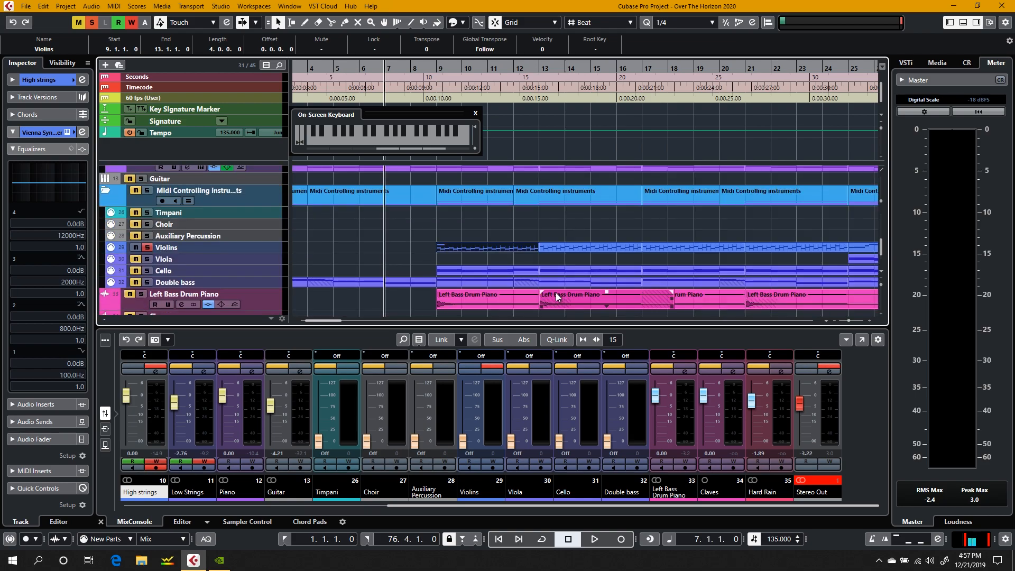
{"action": "scroll", "coordinate": [557, 298], "scroll_direction": "up", "scroll_amount": 1}
{"action": "left_click_drag", "start_coordinate": [204, 324], "coordinate": [204, 245]}
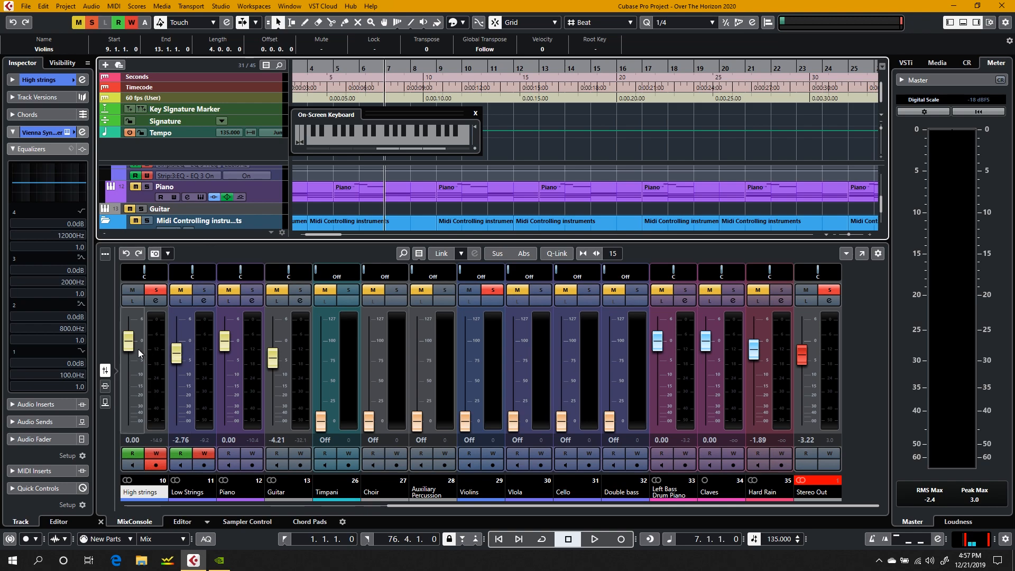
Step: Play from bar 7 into bar 30 while riding the High strings volume fader to write automation, and close the MixConsole
{"action": "key", "text": "XF86AudioRaiseVolume"}
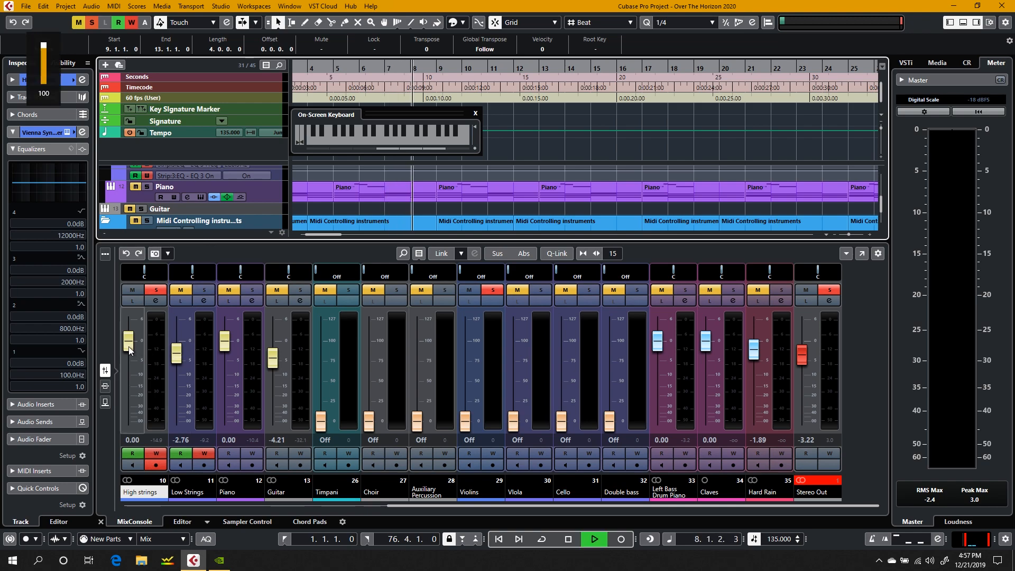
{"action": "mouse_move", "coordinate": [129, 349]}
{"action": "left_mouse_down"}
{"action": "mouse_move", "coordinate": [127, 324]}
{"action": "mouse_move", "coordinate": [132, 353]}
{"action": "left_mouse_up"}
{"action": "key", "text": "space"}
{"action": "left_click", "coordinate": [99, 522]}
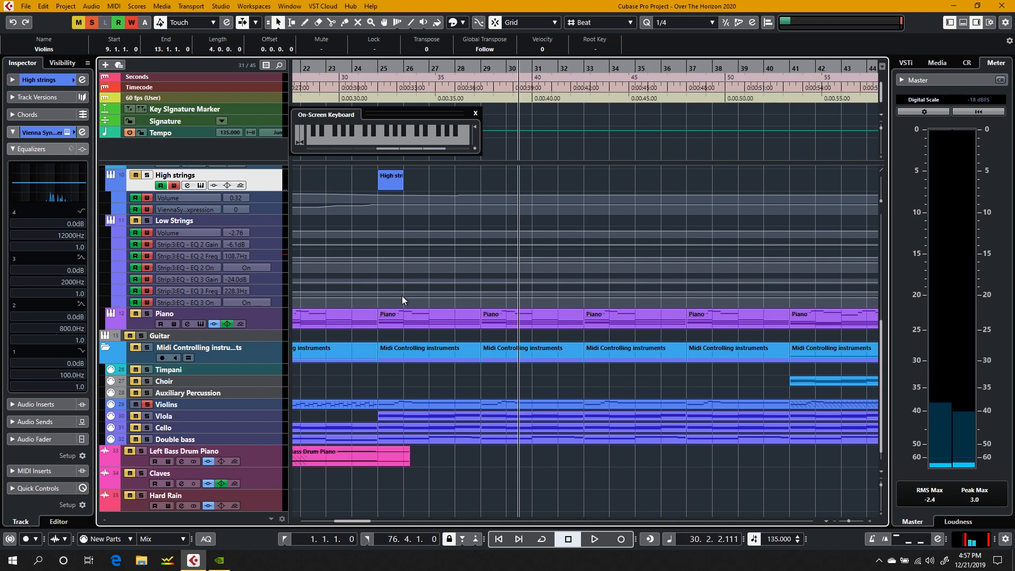
Step: Open the Violins track's part at bar 25 in the note editor, locate to bar 25, and show the High strings' Synchron Player
{"action": "scroll", "coordinate": [402, 300], "scroll_direction": "left", "scroll_amount": 10}
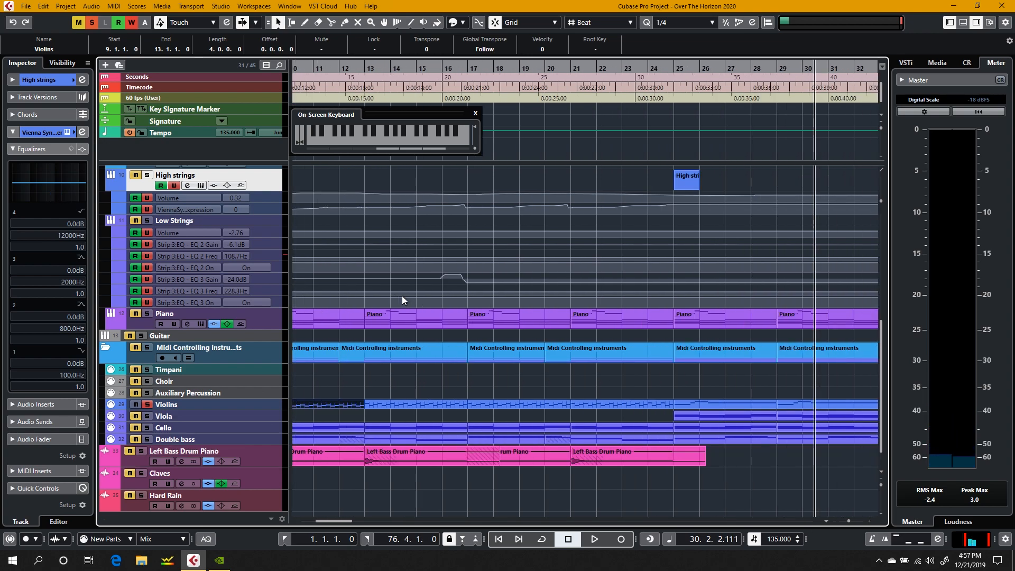
{"action": "double_click", "coordinate": [706, 400]}
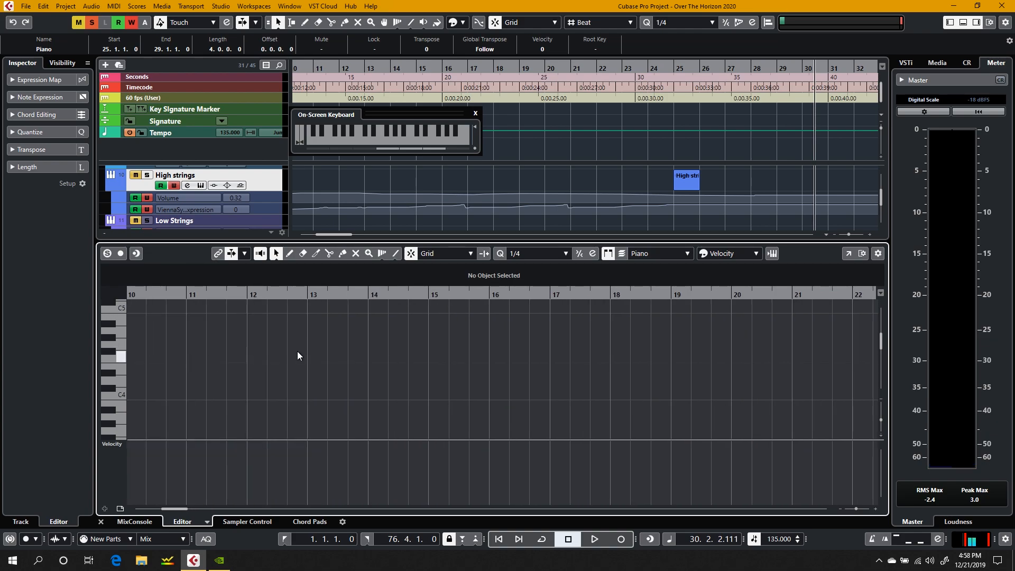
{"action": "scroll", "coordinate": [430, 339], "scroll_direction": "left", "scroll_amount": 4}
{"action": "left_click", "coordinate": [269, 293]}
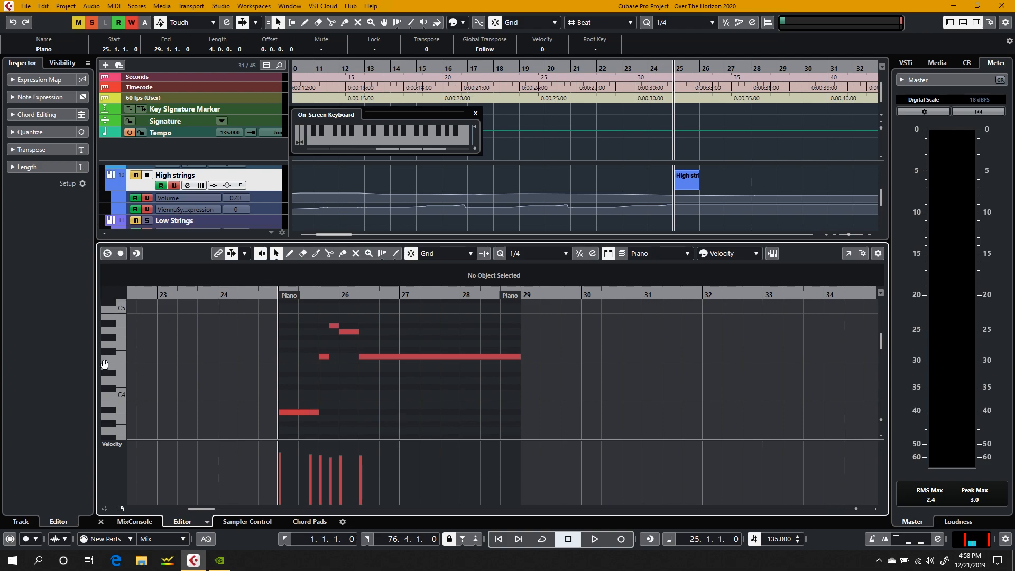
{"action": "scroll", "coordinate": [104, 364], "scroll_direction": "up", "scroll_amount": 5}
{"action": "scroll", "coordinate": [104, 365], "scroll_direction": "down", "scroll_amount": 1}
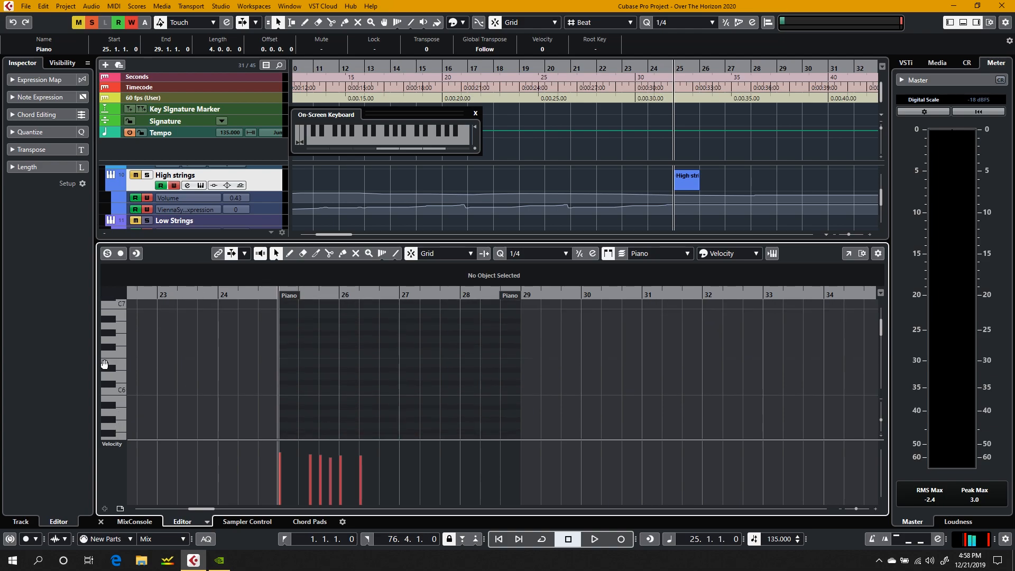
{"action": "left_click", "coordinate": [201, 186]}
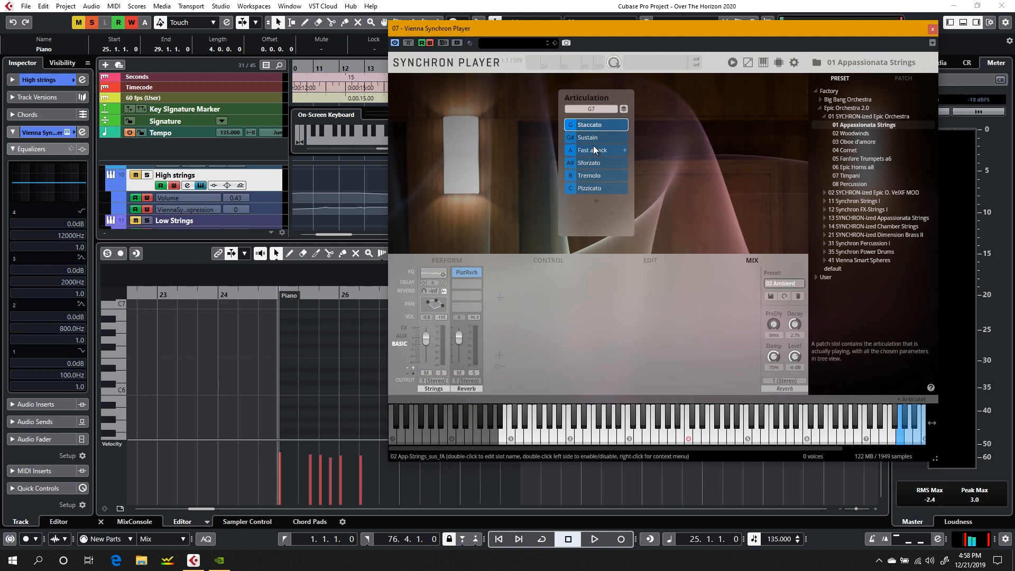
Step: Audition the keyswitch keys, draw a G#6 keyswitch note at bar 25 to select Sustain, and play from bar 25 into bar 27
{"action": "left_click", "coordinate": [290, 255]}
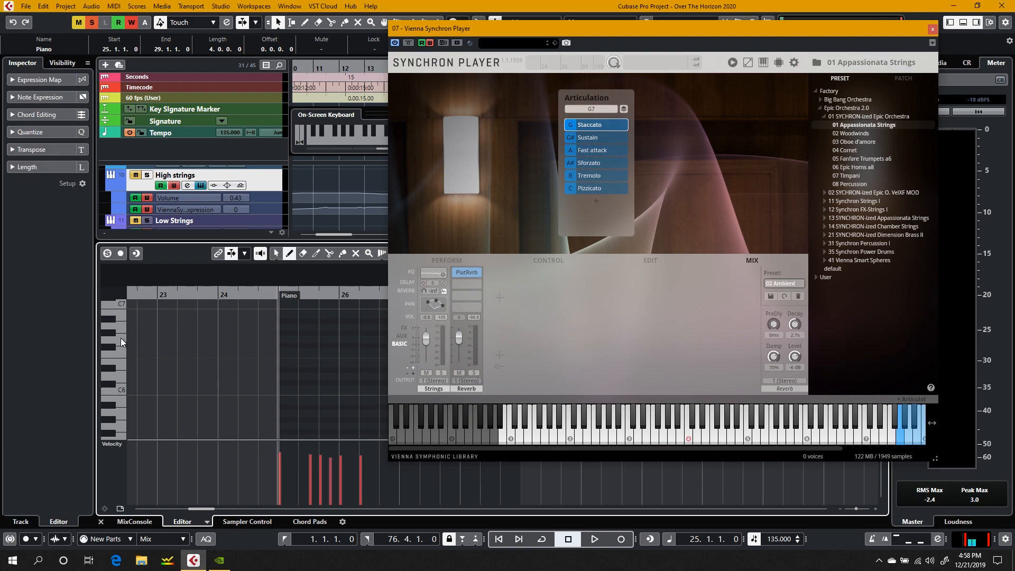
{"action": "left_click", "coordinate": [114, 372]}
{"action": "left_click", "coordinate": [115, 327]}
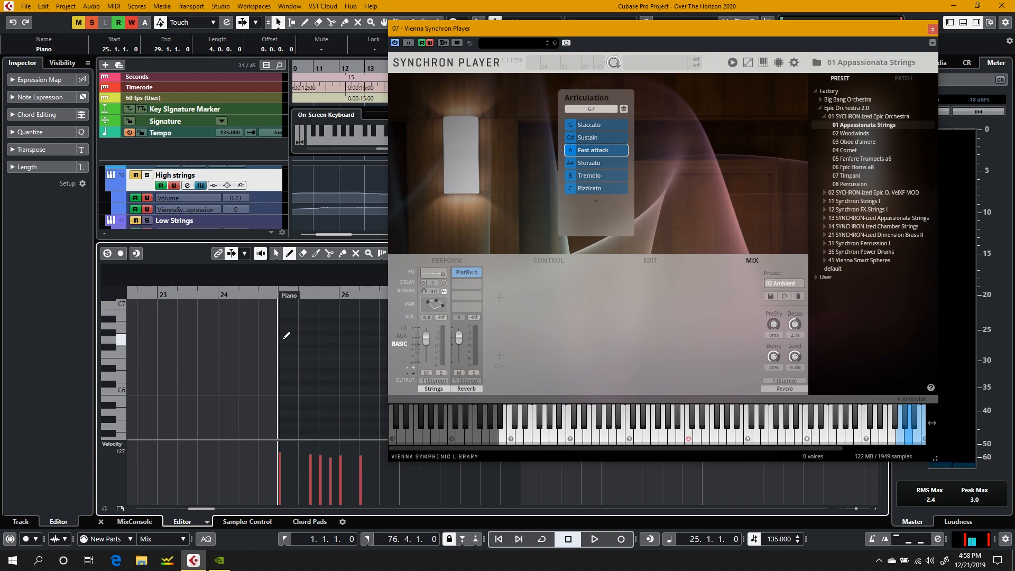
{"action": "left_click", "coordinate": [284, 334]}
{"action": "key", "text": "space"}
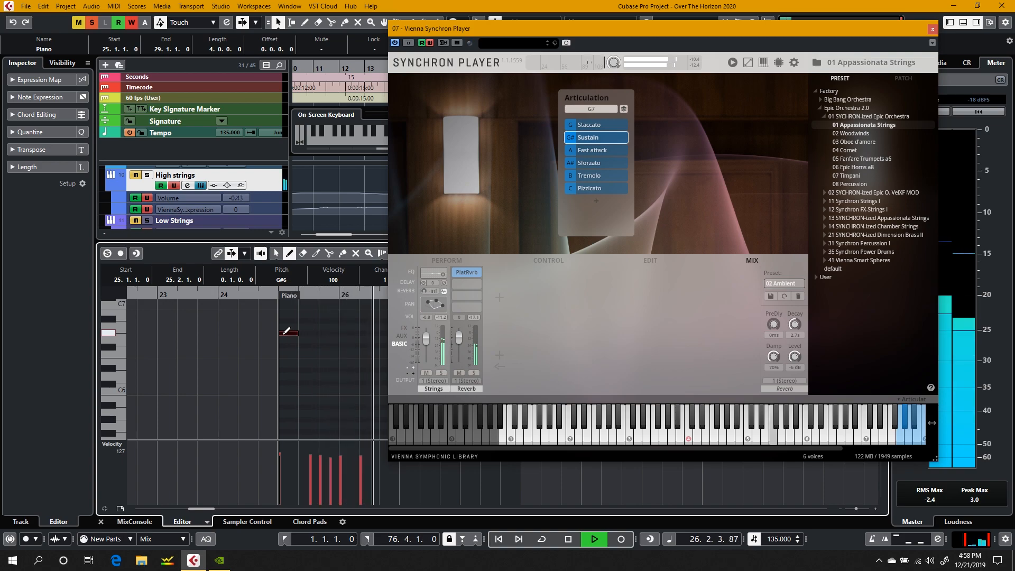
{"action": "key", "text": "1"}
{"action": "key", "text": "space"}
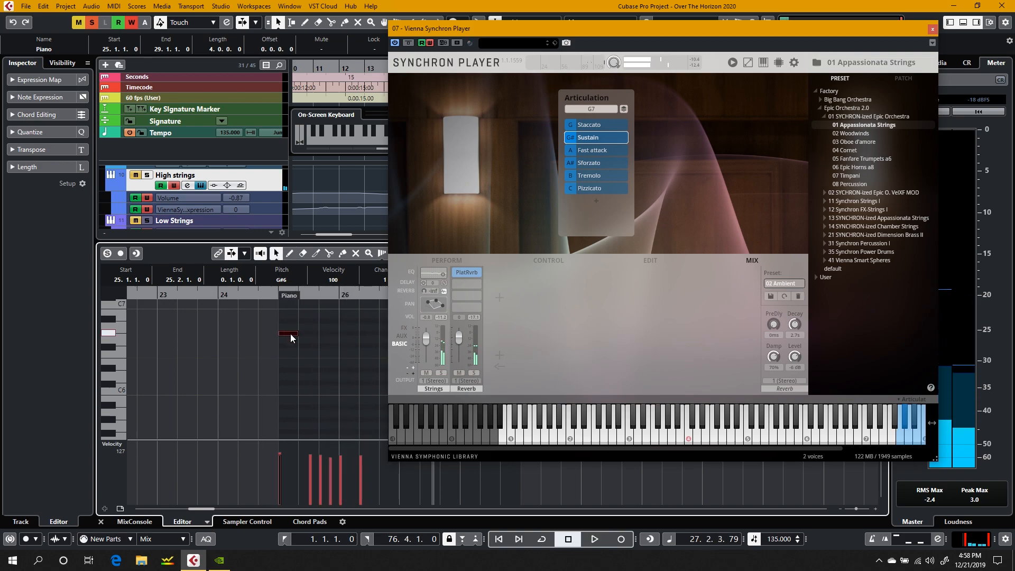
Step: Move the keyswitch note at bar 25 down to G6 for Staccato and play it from bar 25
{"action": "left_click_drag", "start_coordinate": [291, 334], "coordinate": [290, 340]}
{"action": "left_click", "coordinate": [270, 294]}
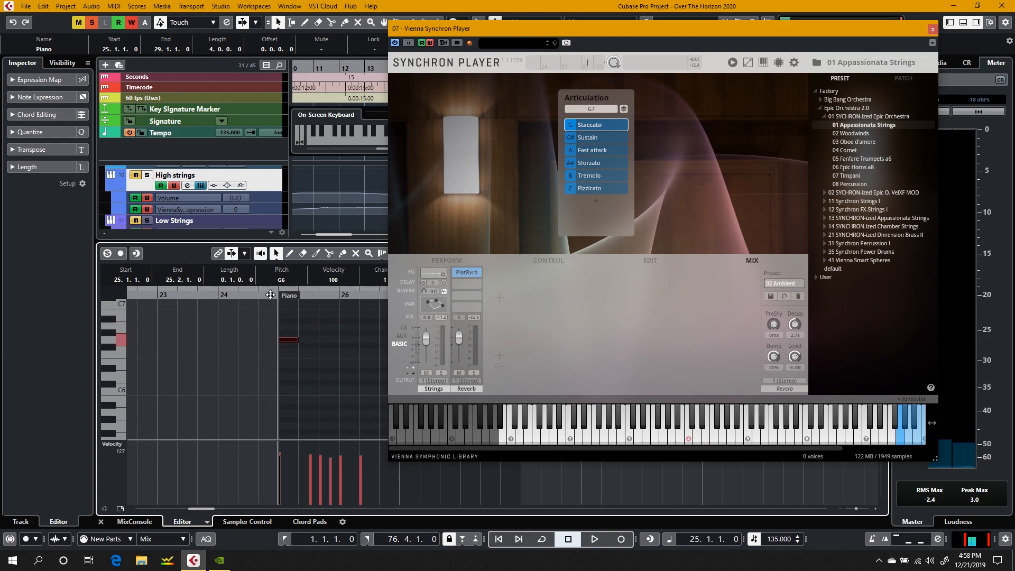
{"action": "key", "text": "space"}
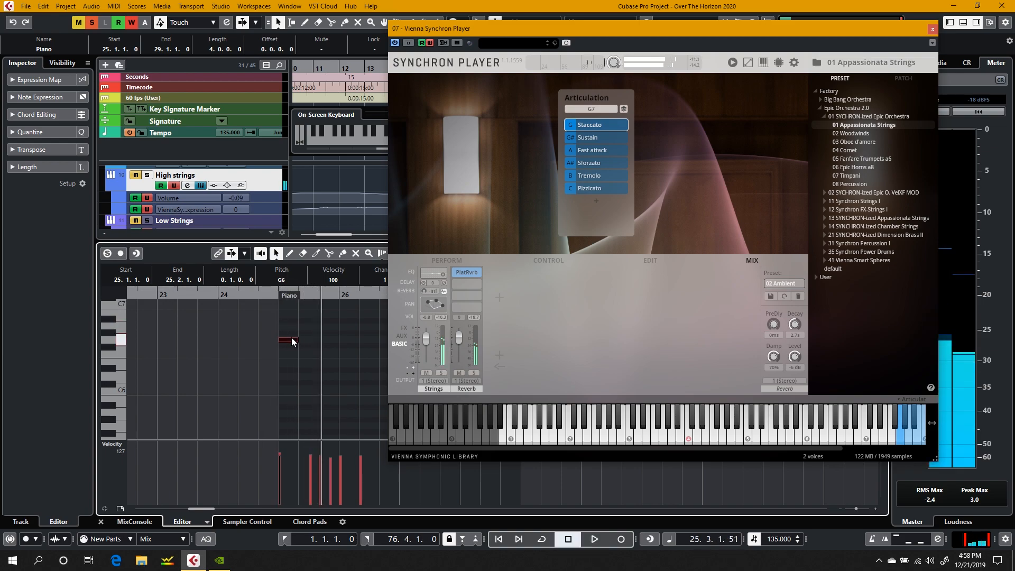
Step: Move the keyswitch note up to A#6 for Sforzato and play the passage from just before bar 25 twice
{"action": "left_click_drag", "start_coordinate": [290, 340], "coordinate": [290, 325]}
{"action": "key", "text": "space"}
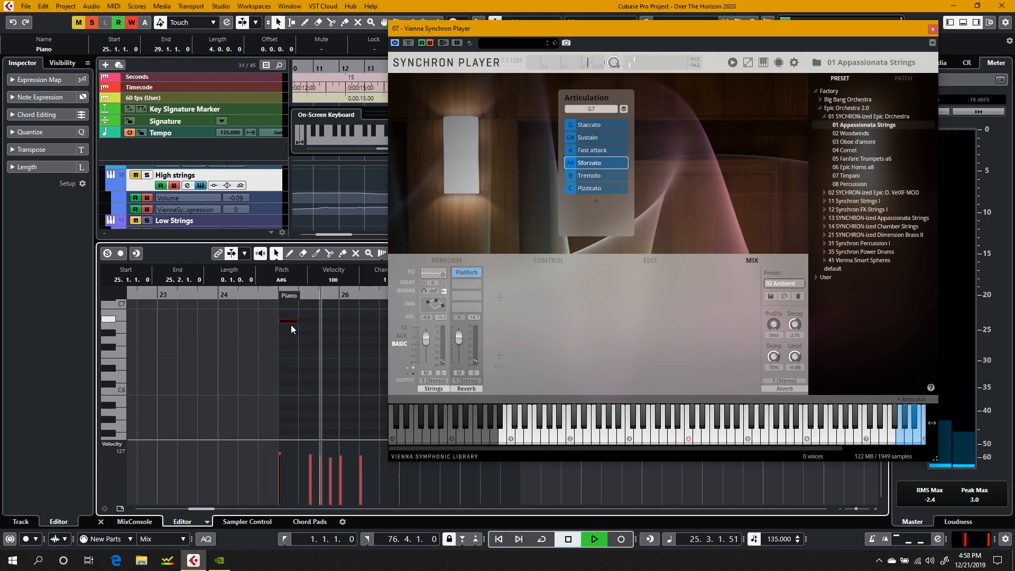
{"action": "left_click", "coordinate": [269, 295]}
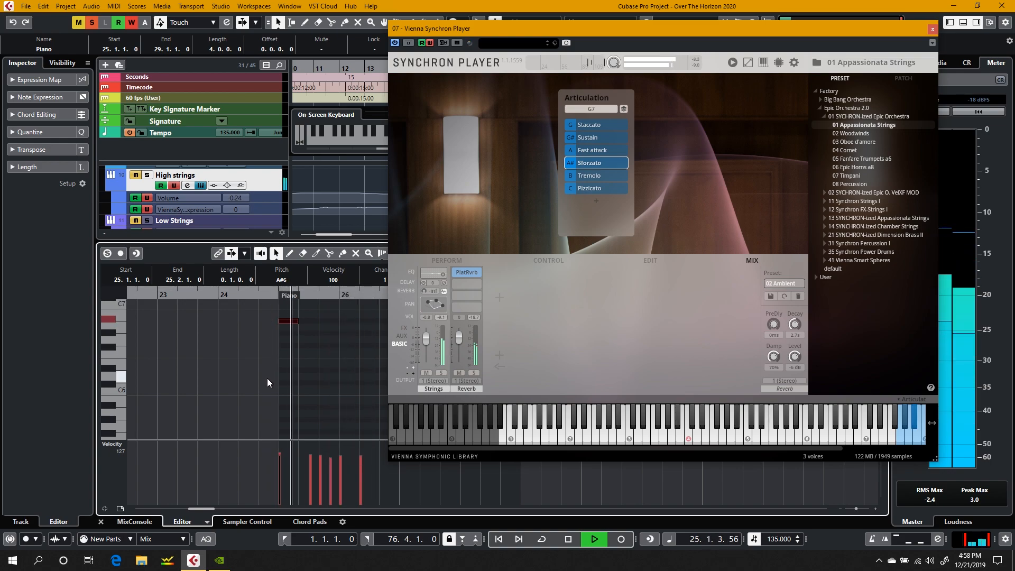
{"action": "key", "text": "XF86AudioRaiseVolume"}
{"action": "key", "text": "space"}
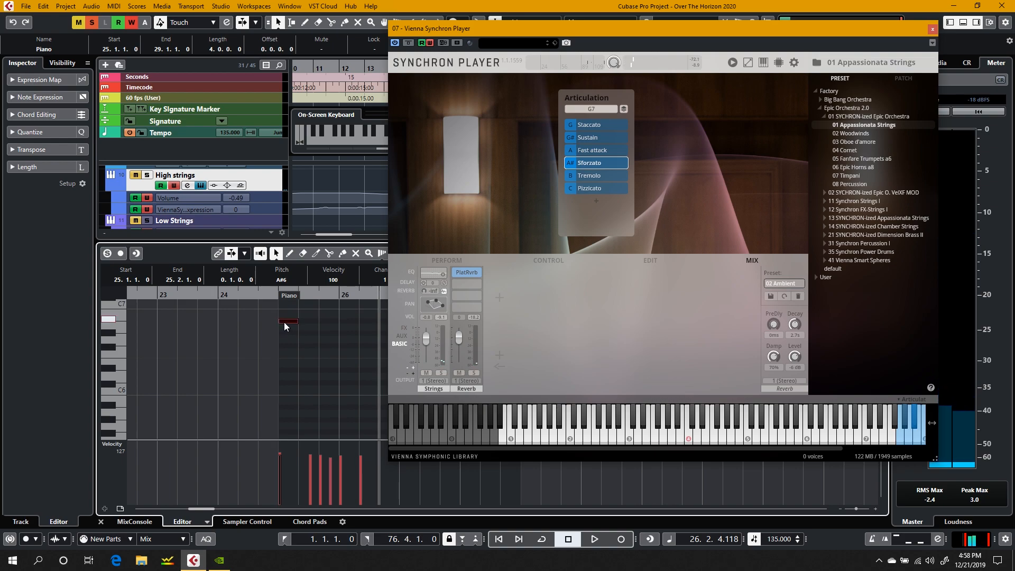
{"action": "left_click", "coordinate": [268, 299]}
{"action": "key", "text": "space"}
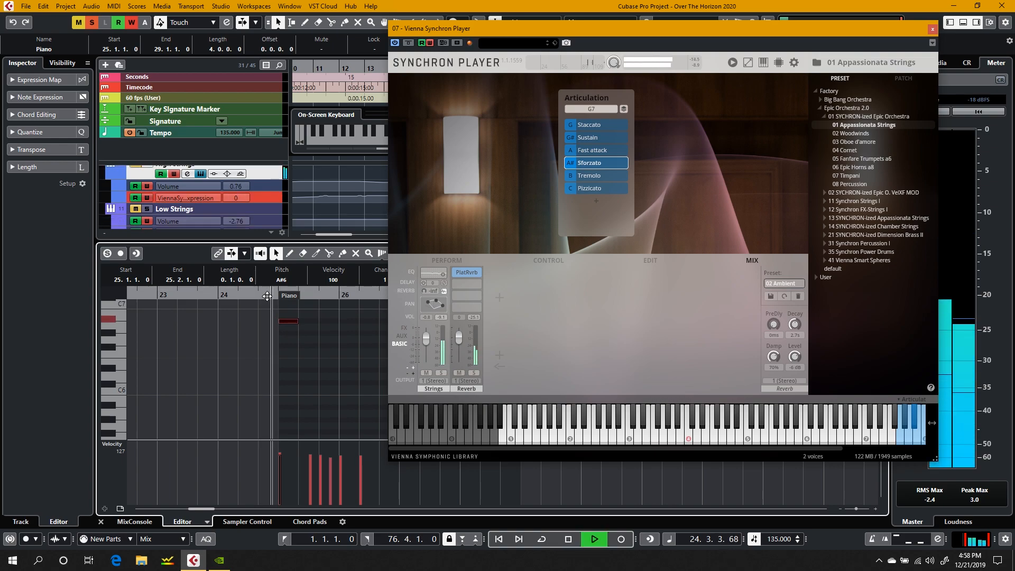
Step: Move the keyswitch note to A6 for Fast attack and play the passage from bar 25
{"action": "left_click_drag", "start_coordinate": [287, 321], "coordinate": [286, 329]}
{"action": "key", "text": "space"}
{"action": "left_click", "coordinate": [275, 293]}
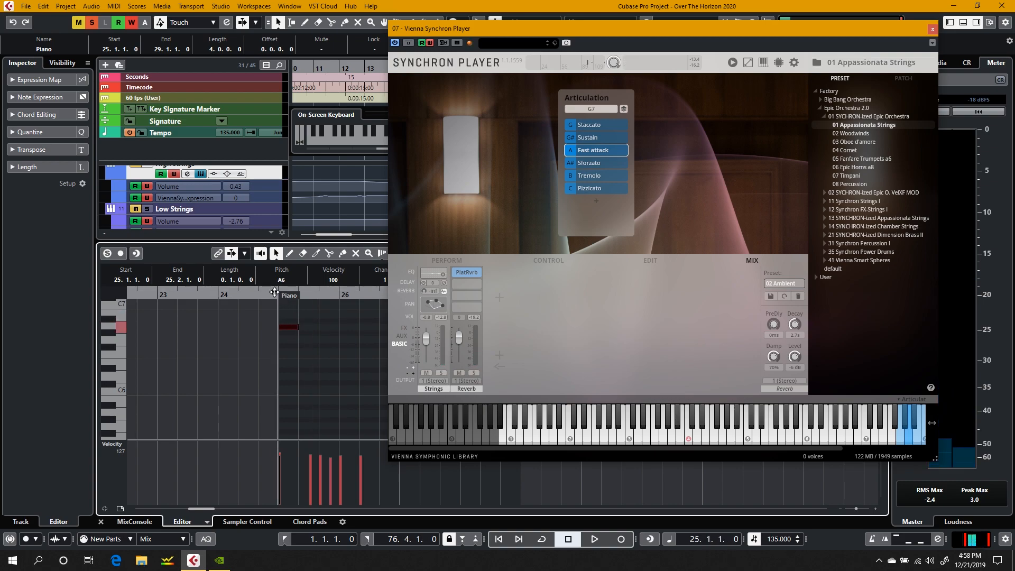
{"action": "key", "text": "space"}
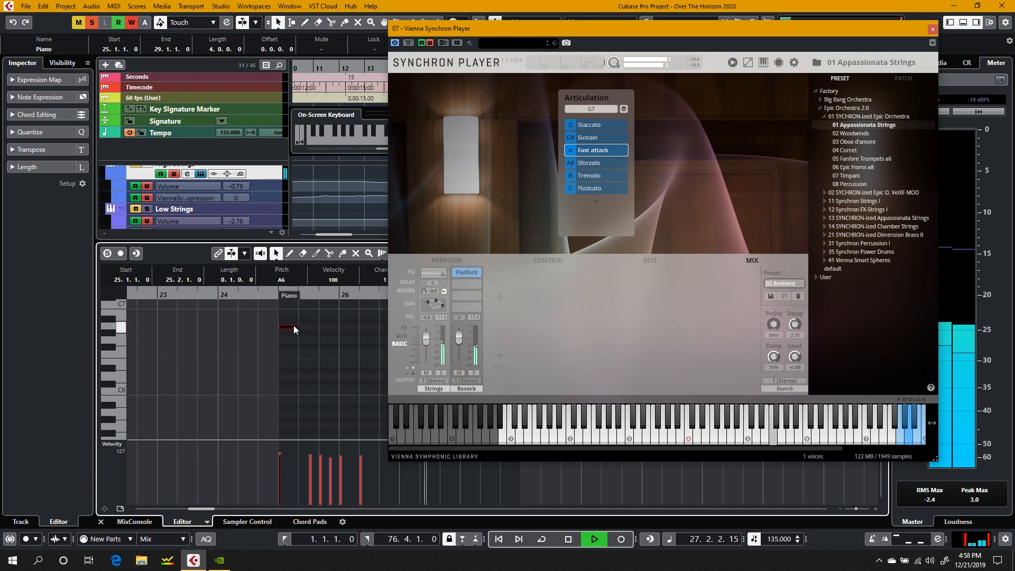
Step: Close the note editor and the High strings' Synchron Player, and stop playback
{"action": "key", "text": "XF86AudioRaiseVolume"}
{"action": "left_click", "coordinate": [100, 522]}
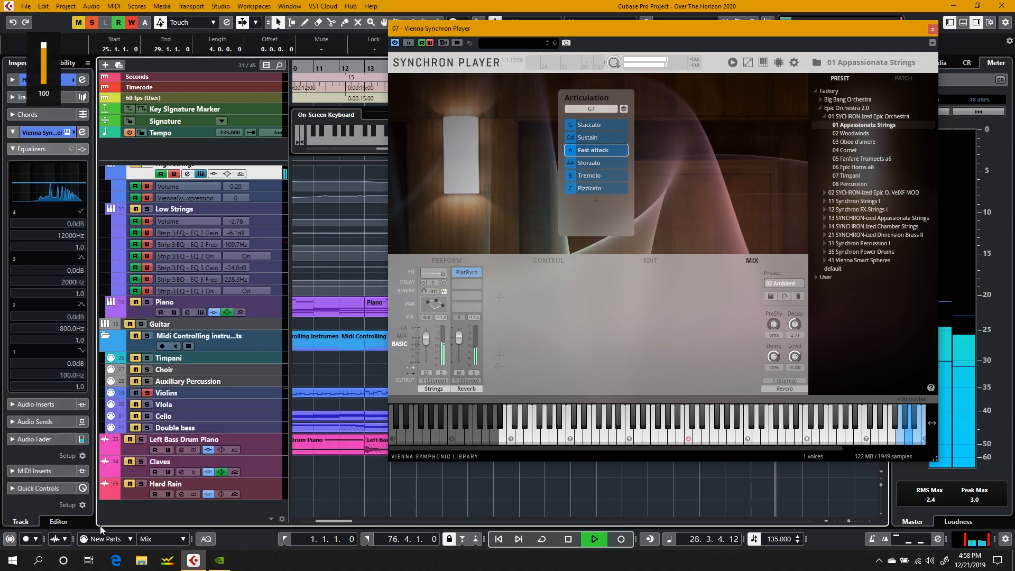
{"action": "left_click", "coordinate": [933, 30]}
{"action": "key", "text": "space"}
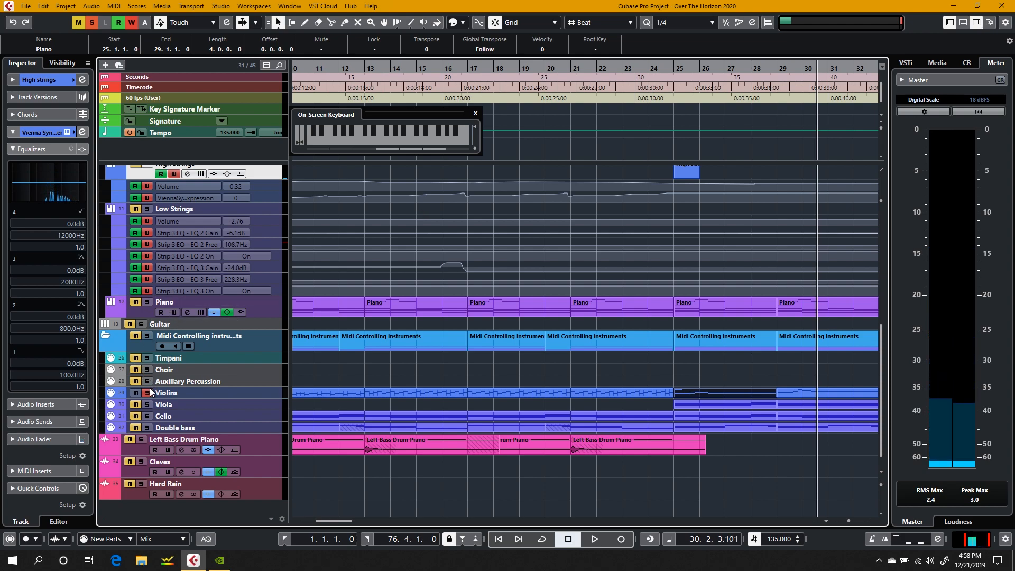
Step: Play from bar 7 to bar 17 while watching the articulation switching in the High strings' Synchron Player, and close the player
{"action": "scroll", "coordinate": [388, 348], "scroll_direction": "left", "scroll_amount": 5}
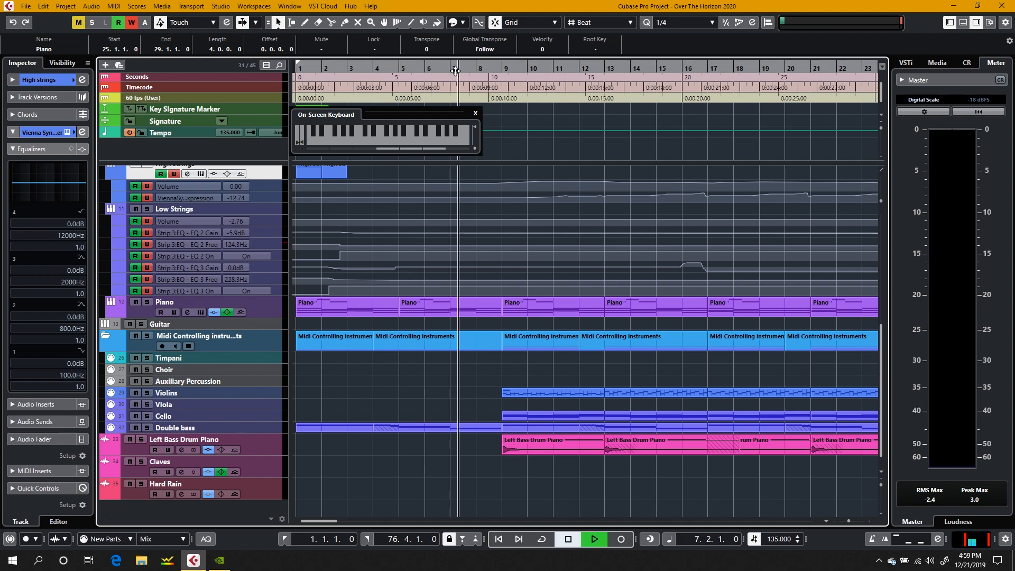
{"action": "key", "text": "space"}
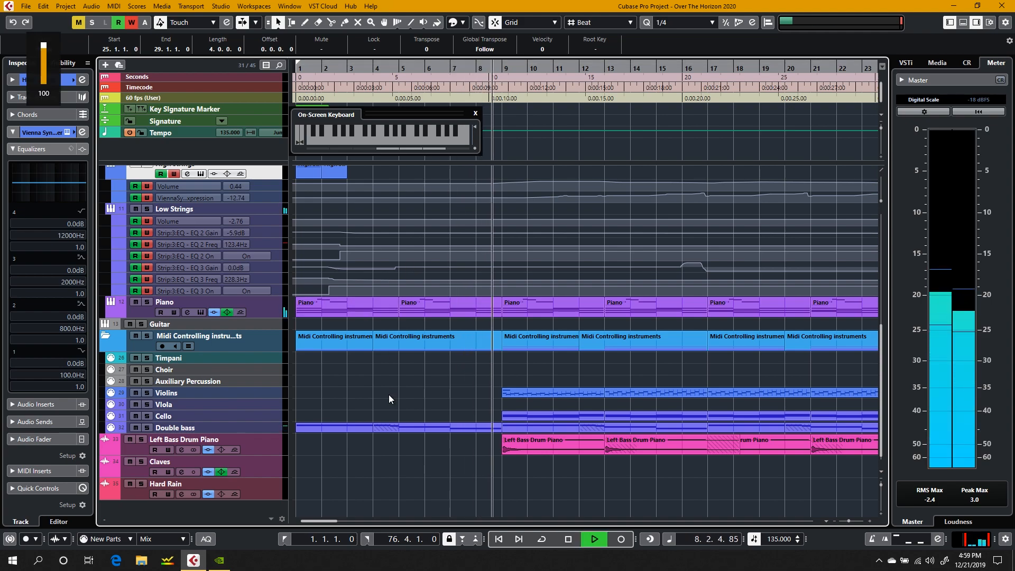
{"action": "scroll", "coordinate": [389, 398], "scroll_direction": "up", "scroll_amount": 3}
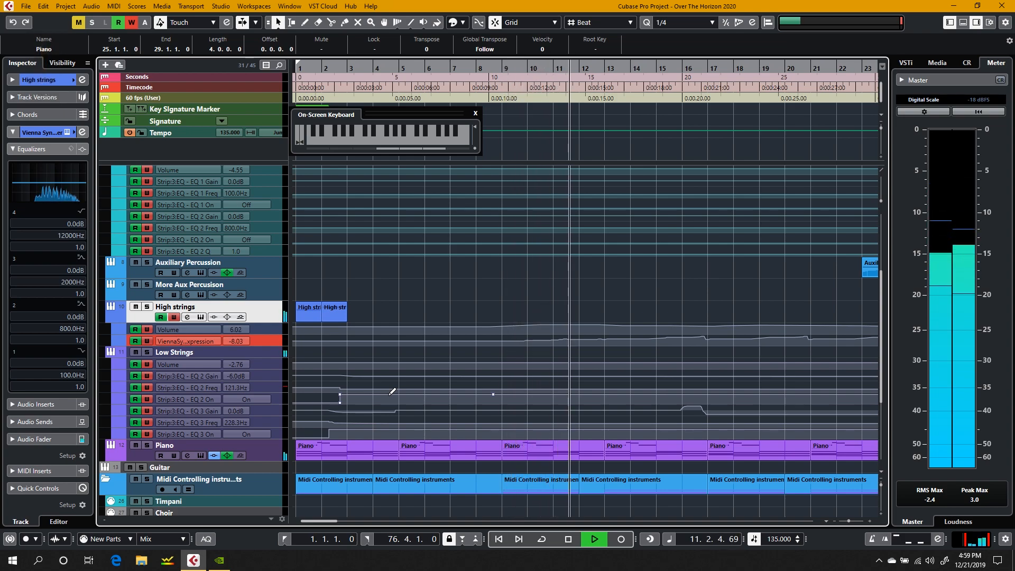
{"action": "left_click", "coordinate": [201, 317]}
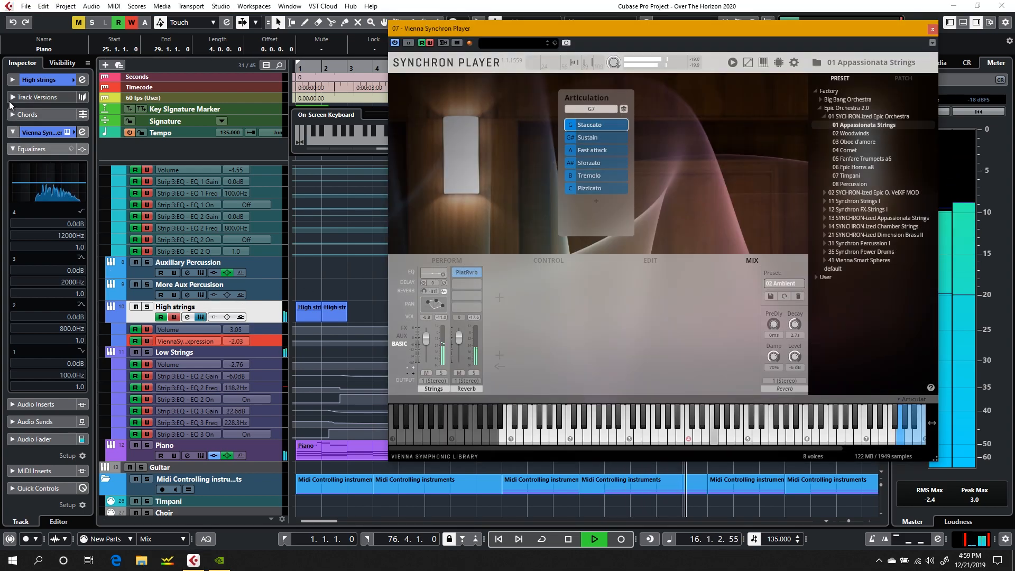
{"action": "left_click", "coordinate": [933, 29]}
{"action": "key", "text": "space"}
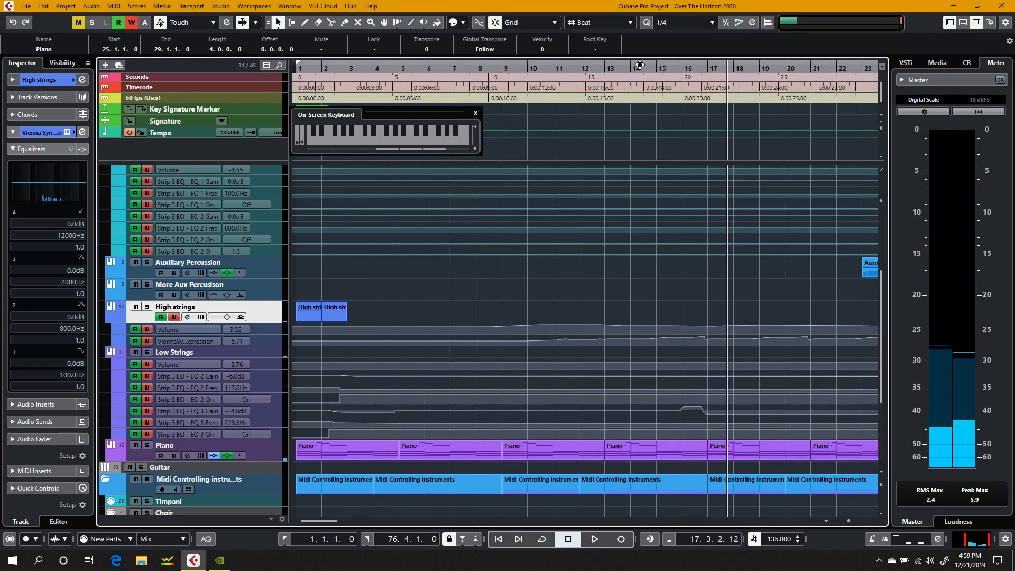
Step: Play bars 14 to 16, delete the Low Strings EQ 3 Gain bump near bar 16, and lower its point at 15.3.4.80 to -15.0 dB
{"action": "left_click", "coordinate": [640, 65]}
{"action": "key", "text": "space"}
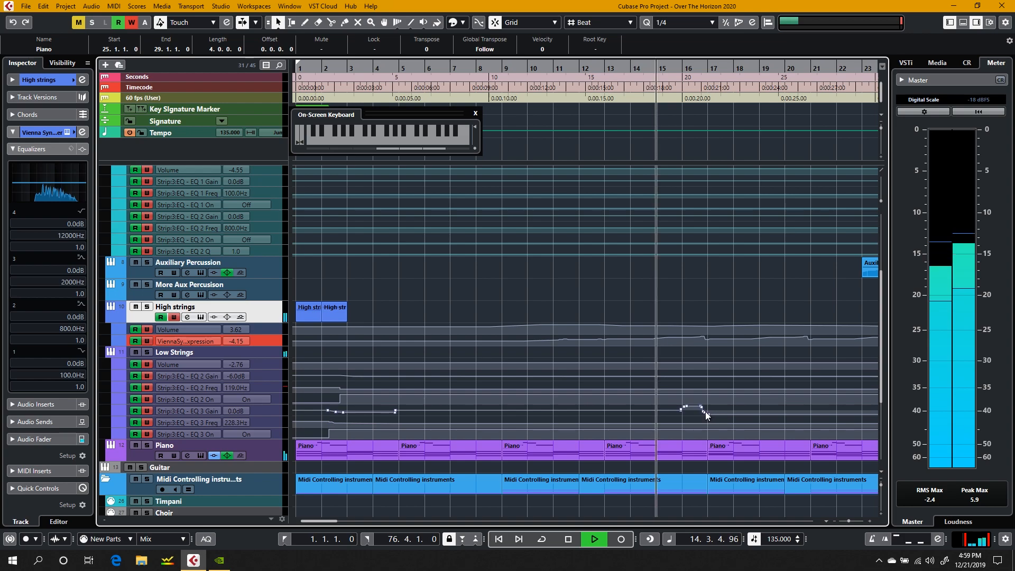
{"action": "key", "text": "space"}
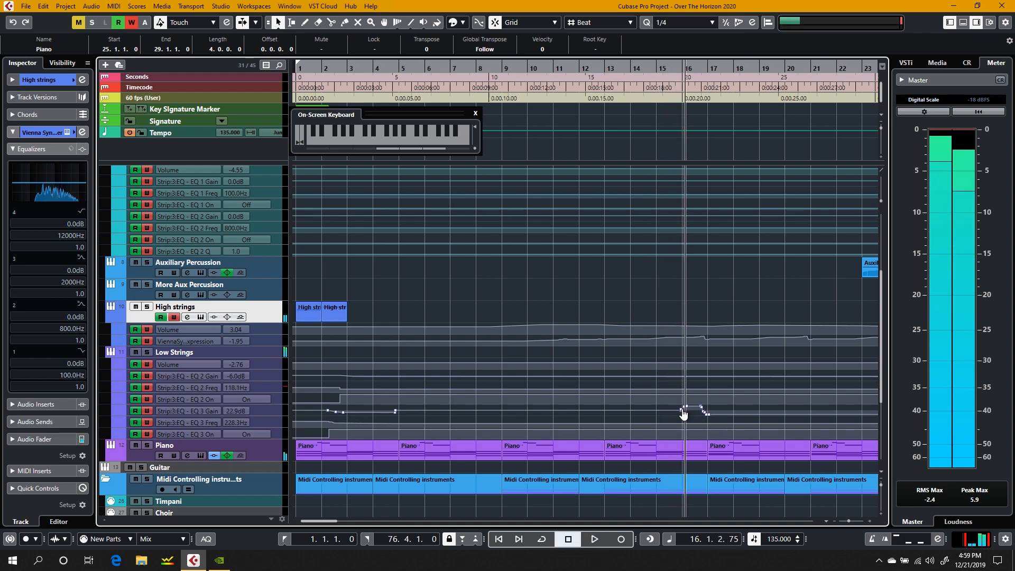
{"action": "left_click", "coordinate": [703, 408]}
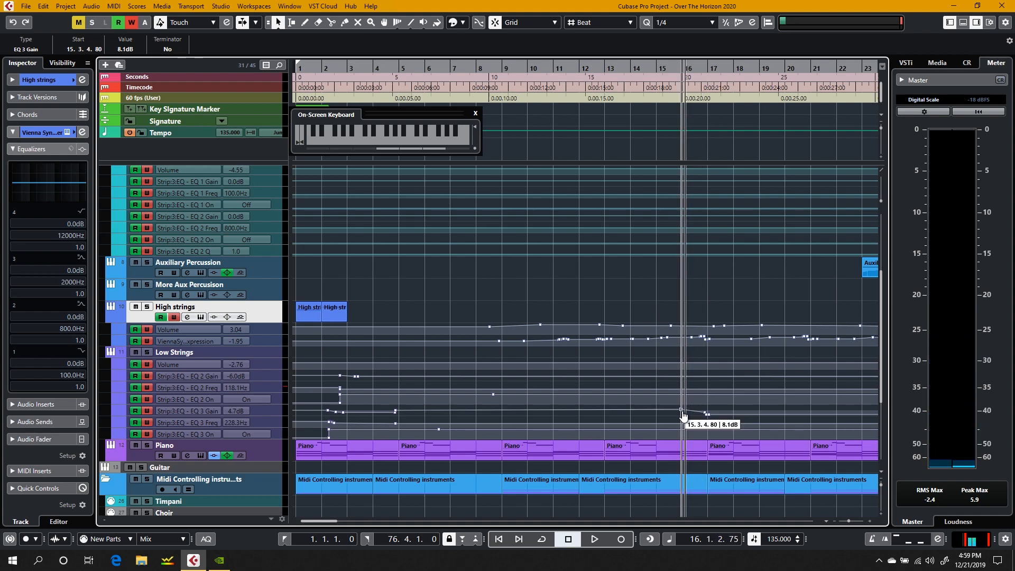
{"action": "right_click", "coordinate": [682, 419]}
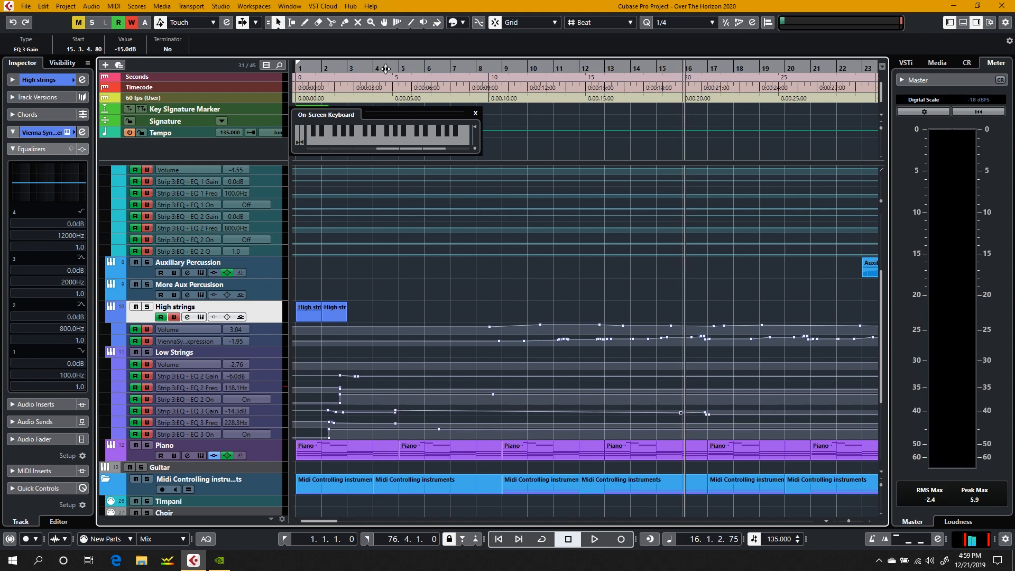
Step: Play the project from bar 7 and briefly show the High strings' Synchron Player
{"action": "left_click", "coordinate": [449, 67]}
{"action": "key", "text": "space"}
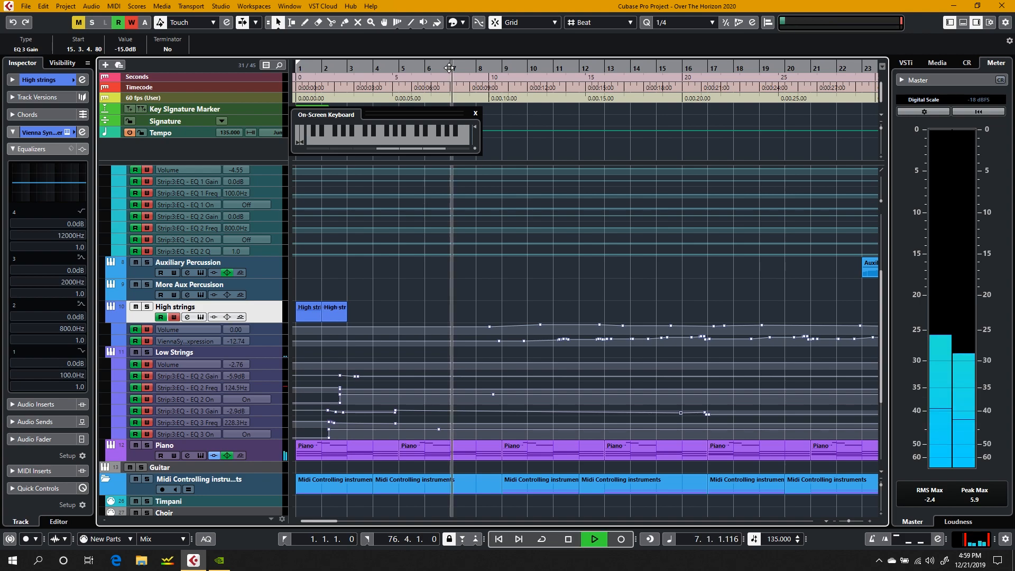
{"action": "left_click", "coordinate": [200, 317]}
{"action": "left_click", "coordinate": [201, 317]}
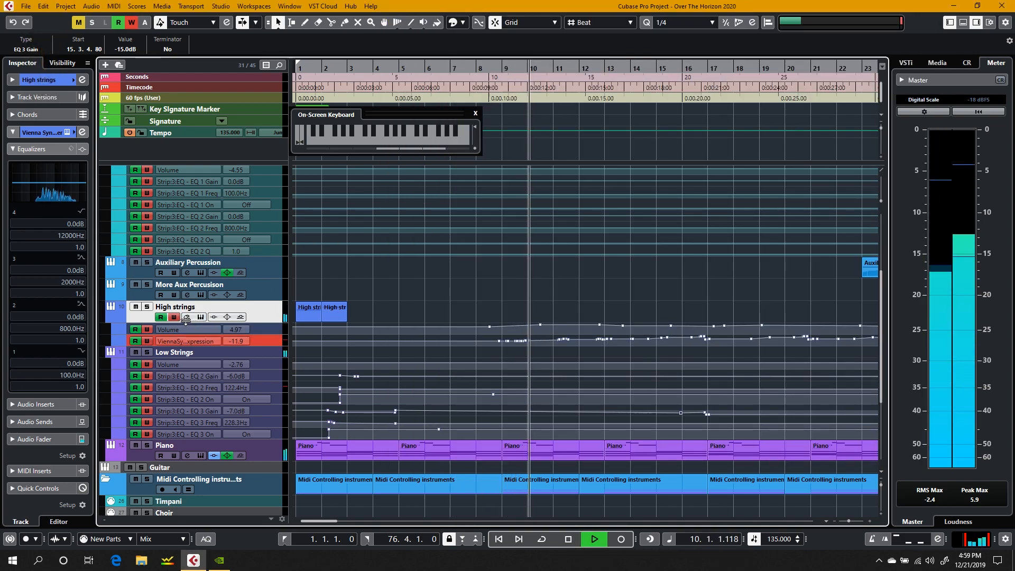
Step: Open the High strings channel settings and load the REVerence reverb into the first insert slot
{"action": "left_click", "coordinate": [187, 318]}
{"action": "left_click", "coordinate": [145, 264]}
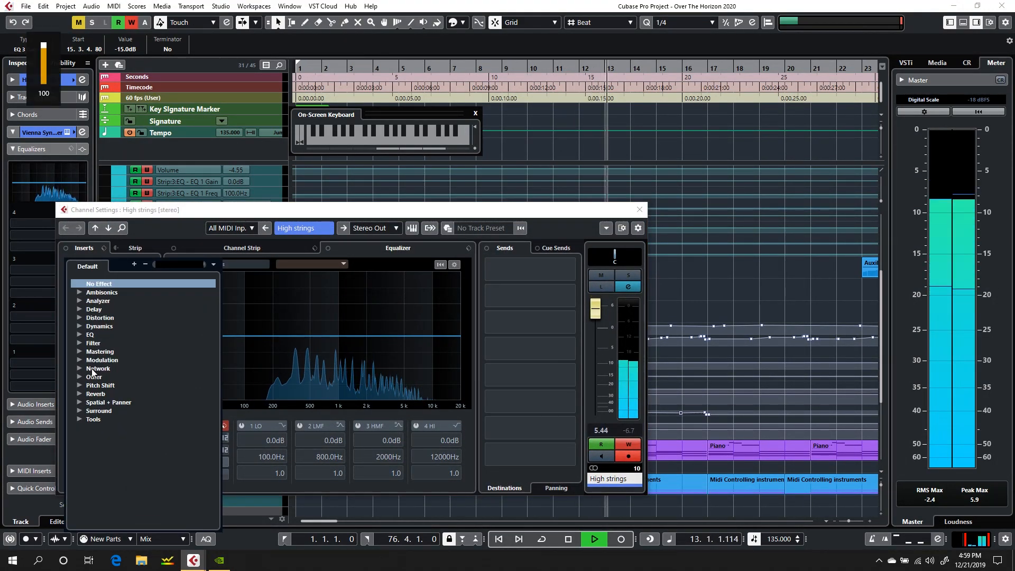
{"action": "left_click", "coordinate": [80, 393]}
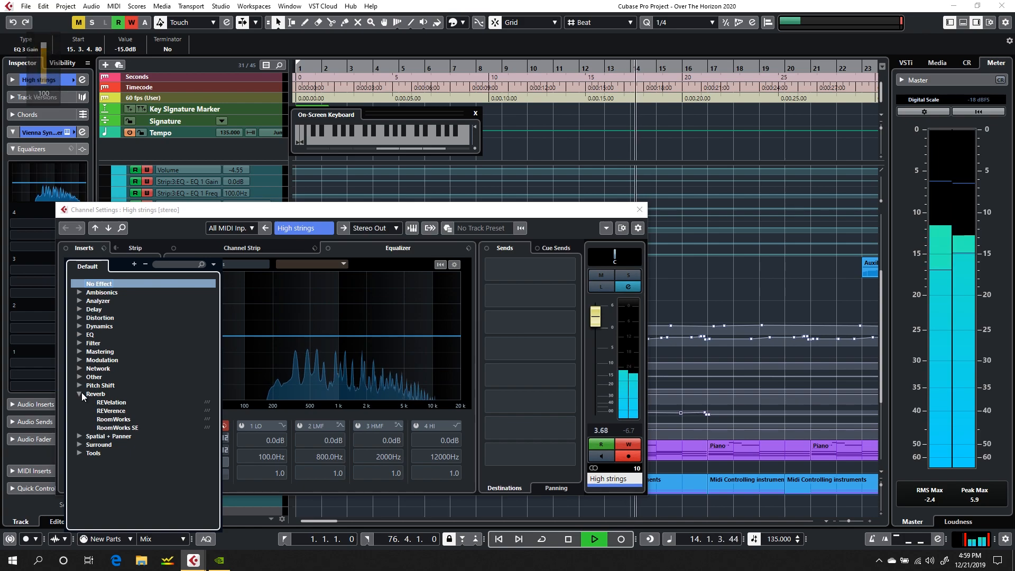
{"action": "left_click", "coordinate": [110, 411]}
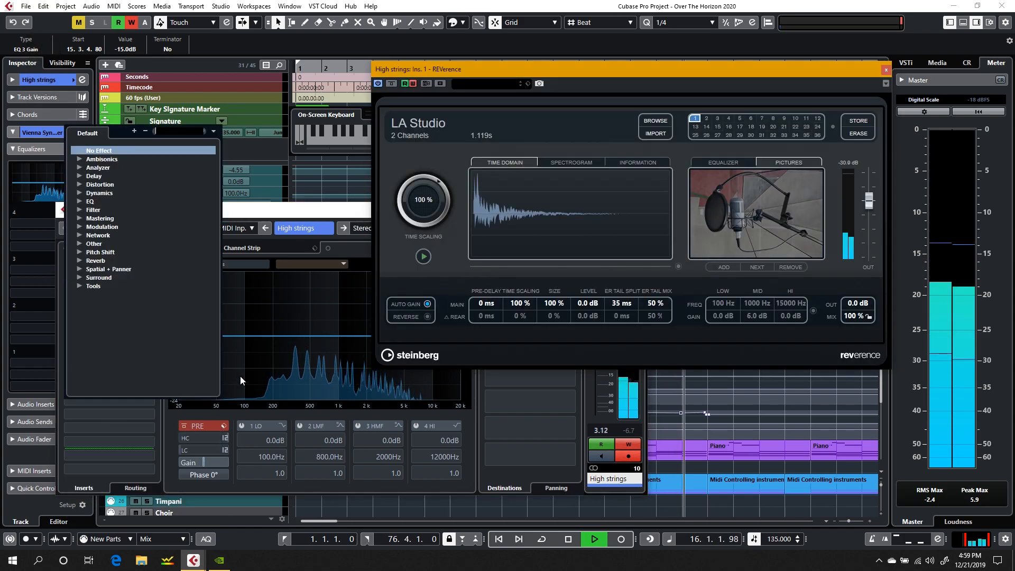
{"action": "left_click", "coordinate": [295, 210]}
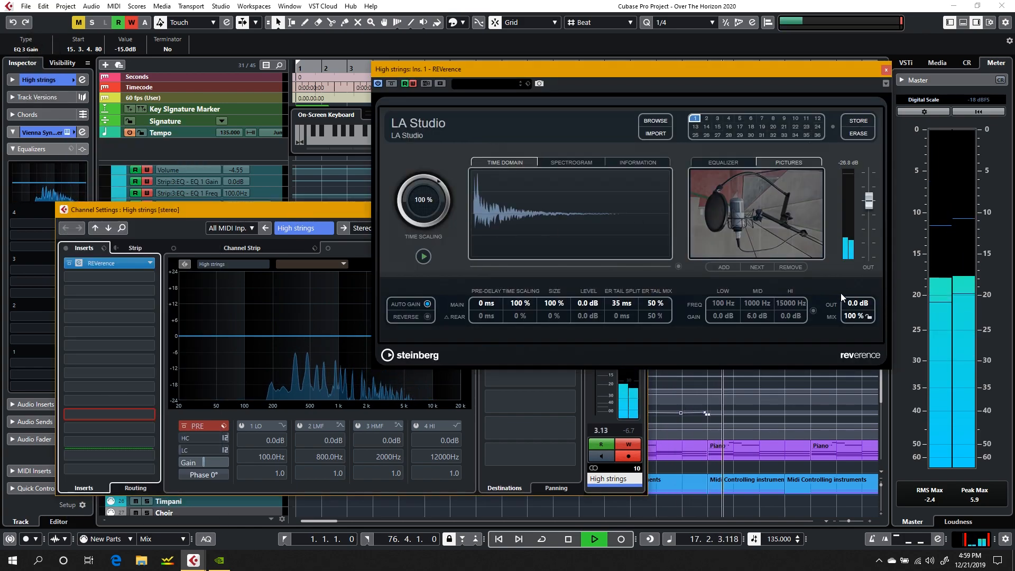
Step: Stop playback, search REVerence's presets for "brigh", and load Bright Viennese Hall
{"action": "key", "text": "space"}
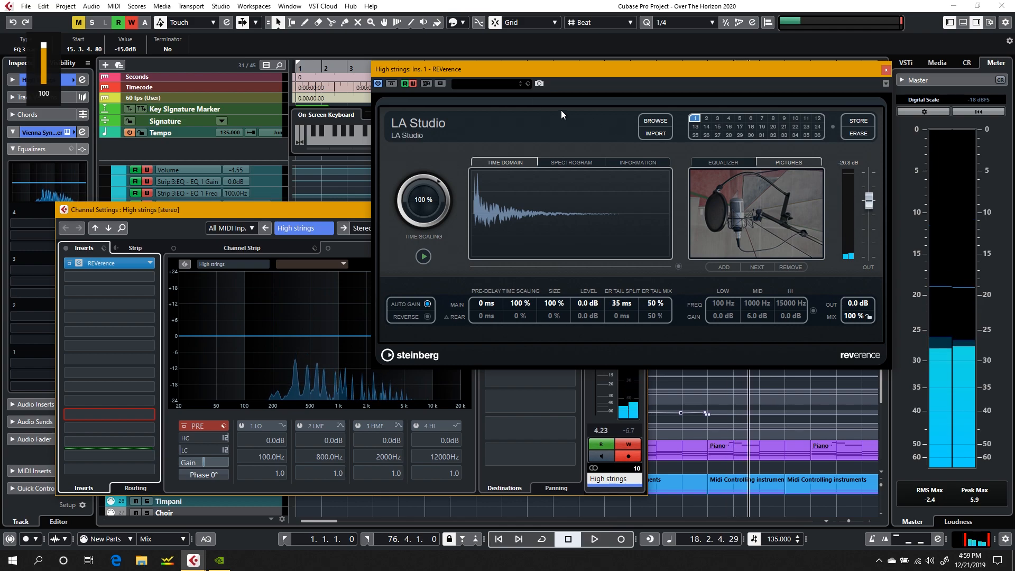
{"action": "left_click", "coordinate": [474, 83]}
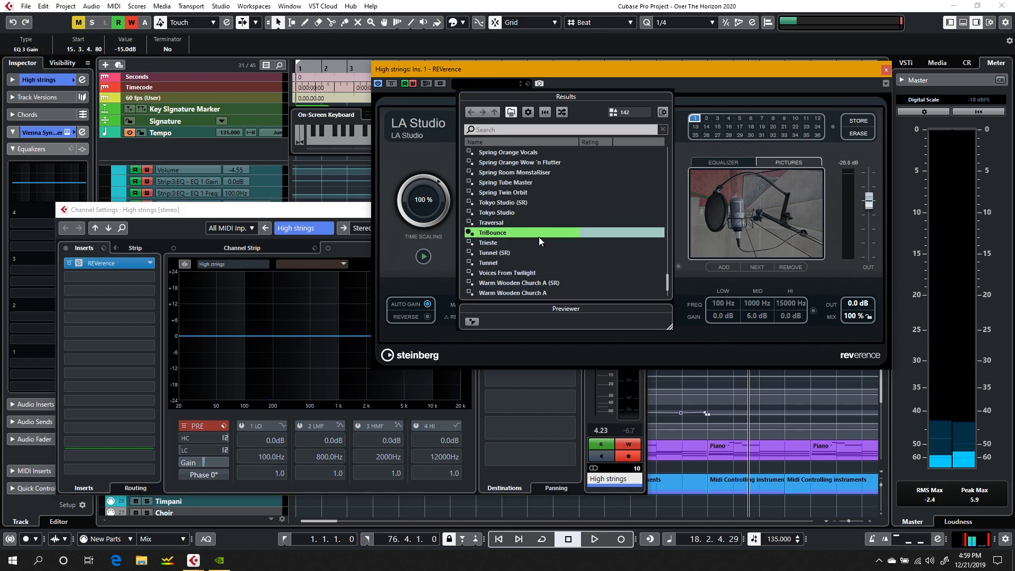
{"action": "scroll", "coordinate": [539, 237], "scroll_direction": "up", "scroll_amount": 15}
{"action": "left_click", "coordinate": [495, 131]}
{"action": "type", "text": "brigh"}
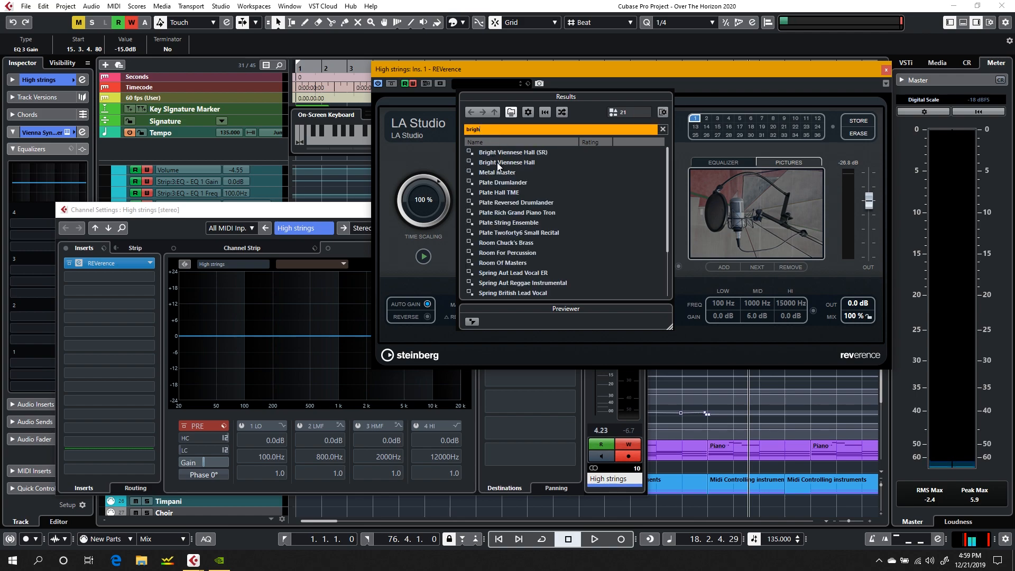
{"action": "double_click", "coordinate": [498, 163]}
Step: Resume playback, reduce REVerence's mix to 61 %, and move the High strings channel settings window up beside the reverb window
{"action": "key", "text": "space"}
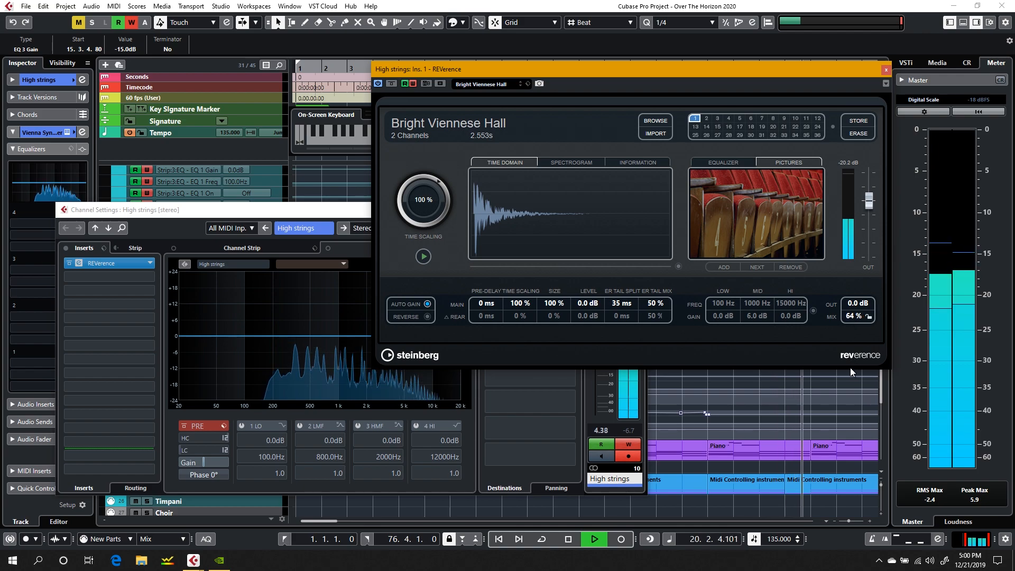
{"action": "scroll", "coordinate": [867, 315], "scroll_direction": "down", "scroll_amount": 6}
{"action": "scroll", "coordinate": [867, 315], "scroll_direction": "down", "scroll_amount": 3}
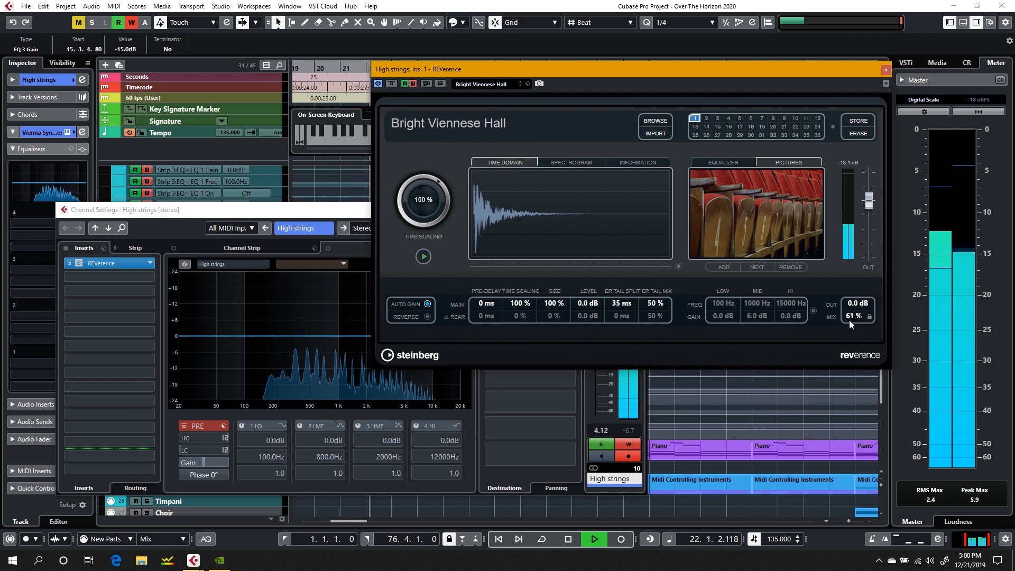
{"action": "left_click", "coordinate": [280, 217]}
{"action": "left_click_drag", "start_coordinate": [281, 215], "coordinate": [357, 73]}
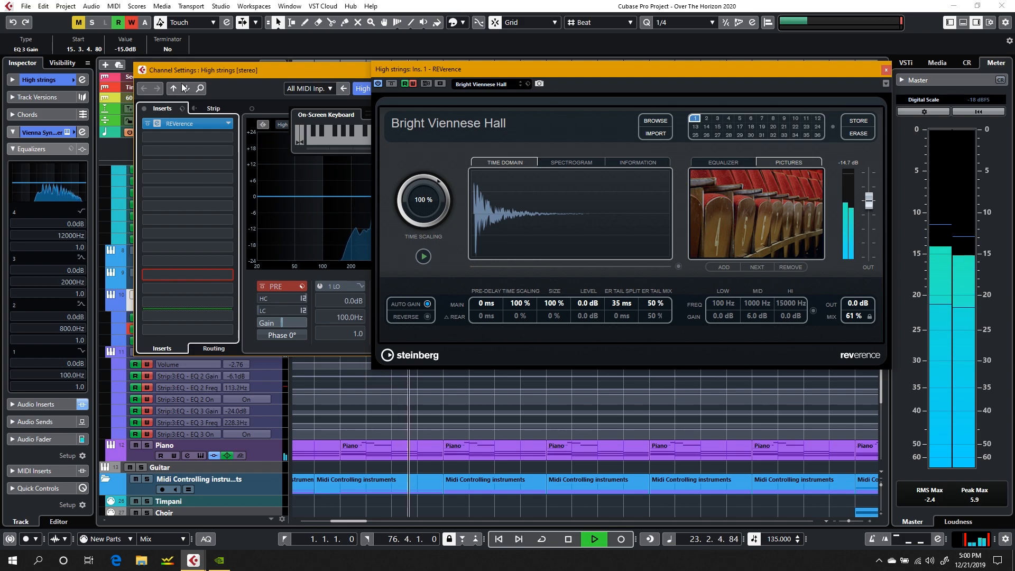
Step: Close the High strings channel settings and REVerence windows and stop playback
{"action": "double_click", "coordinate": [142, 69]}
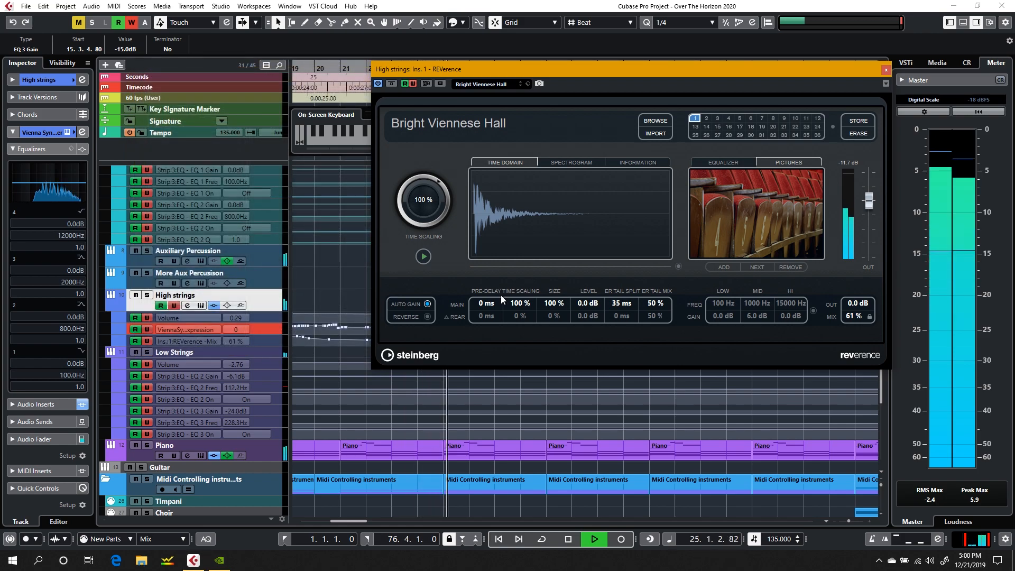
{"action": "key", "text": "space"}
{"action": "left_click", "coordinate": [886, 70]}
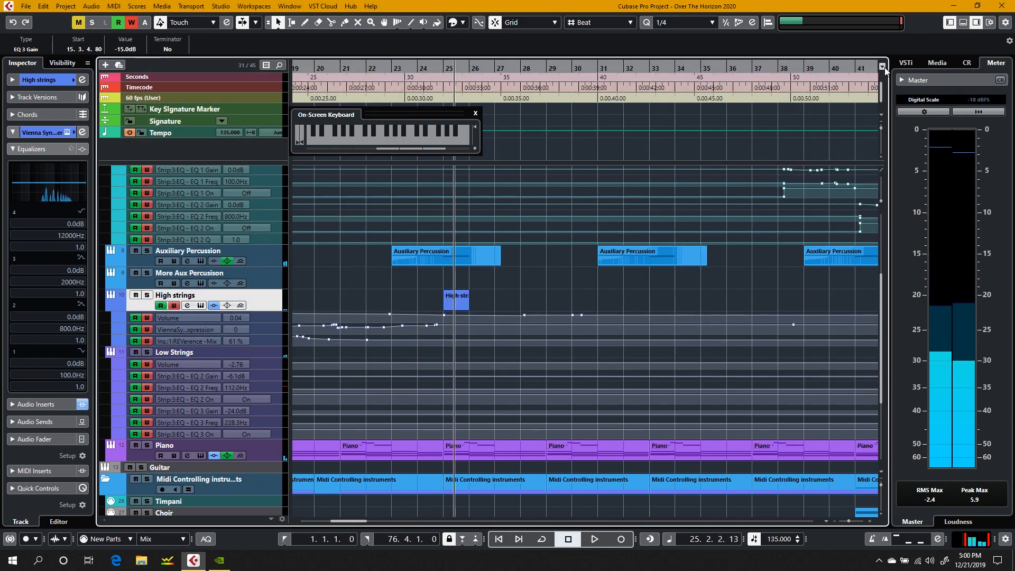
Step: Enlarge the High strings expression automation lane and briefly play the passage from about bar 23
{"action": "scroll", "coordinate": [420, 303], "scroll_direction": "left", "scroll_amount": 5}
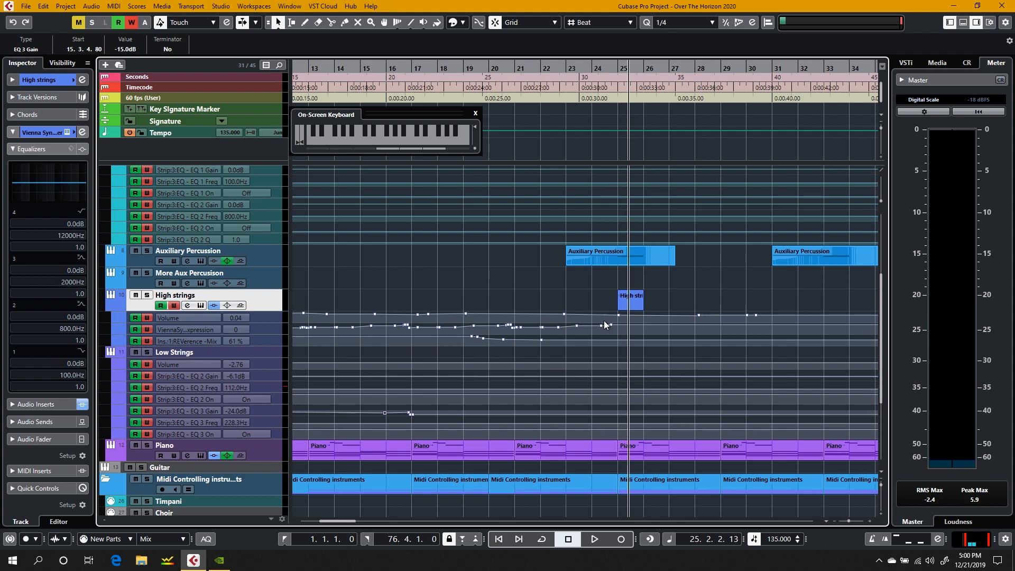
{"action": "scroll", "coordinate": [611, 331], "scroll_direction": "up", "scroll_amount": 5}
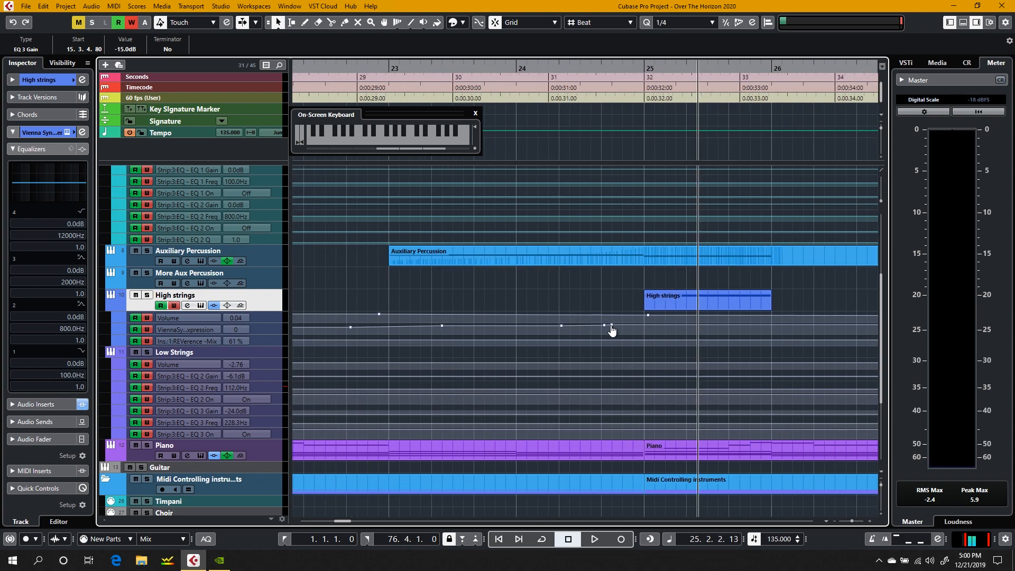
{"action": "left_click_drag", "start_coordinate": [272, 335], "coordinate": [271, 353]}
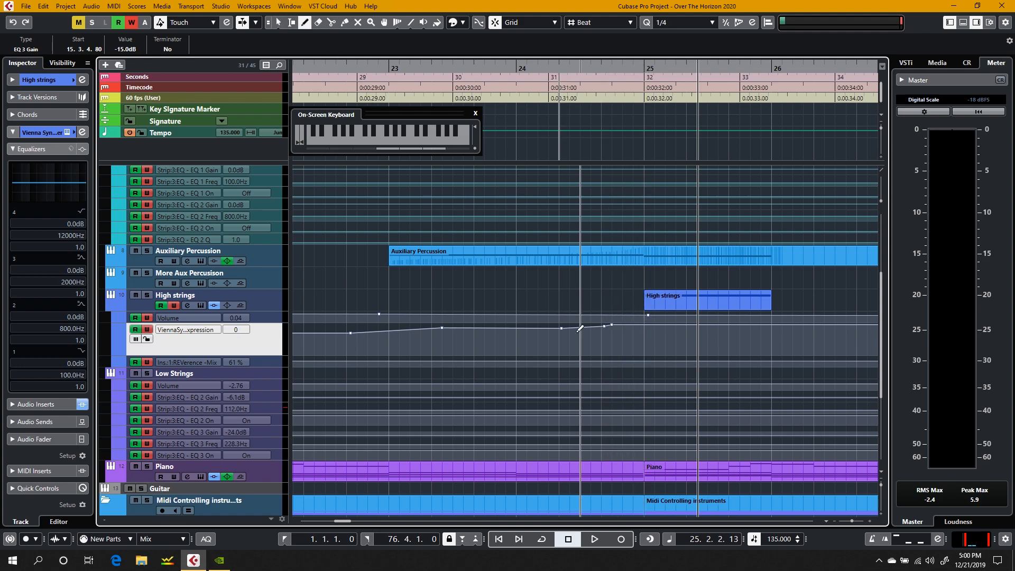
{"action": "scroll", "coordinate": [550, 325], "scroll_direction": "down", "scroll_amount": 5}
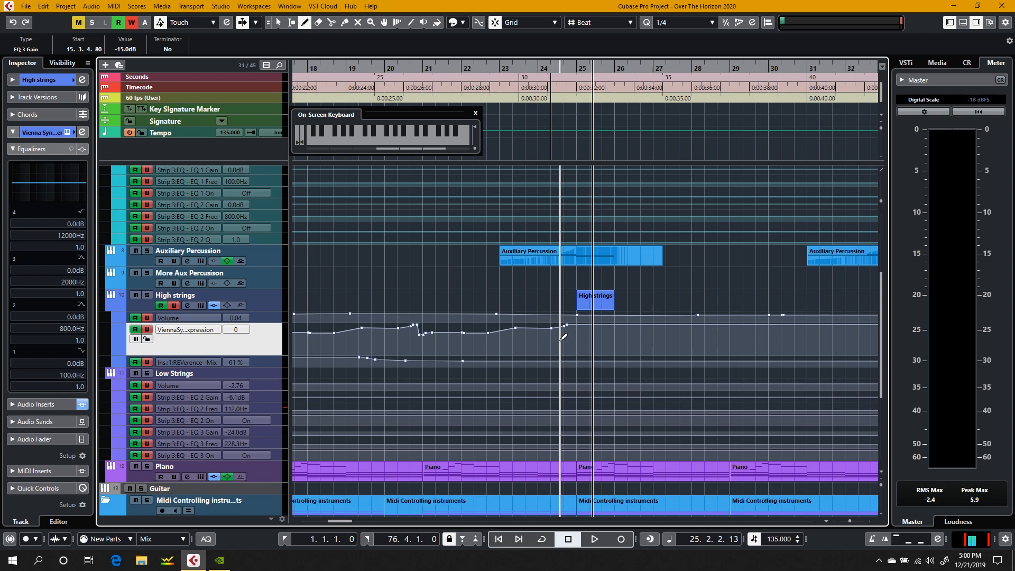
{"action": "left_click", "coordinate": [517, 68]}
{"action": "key", "text": "space"}
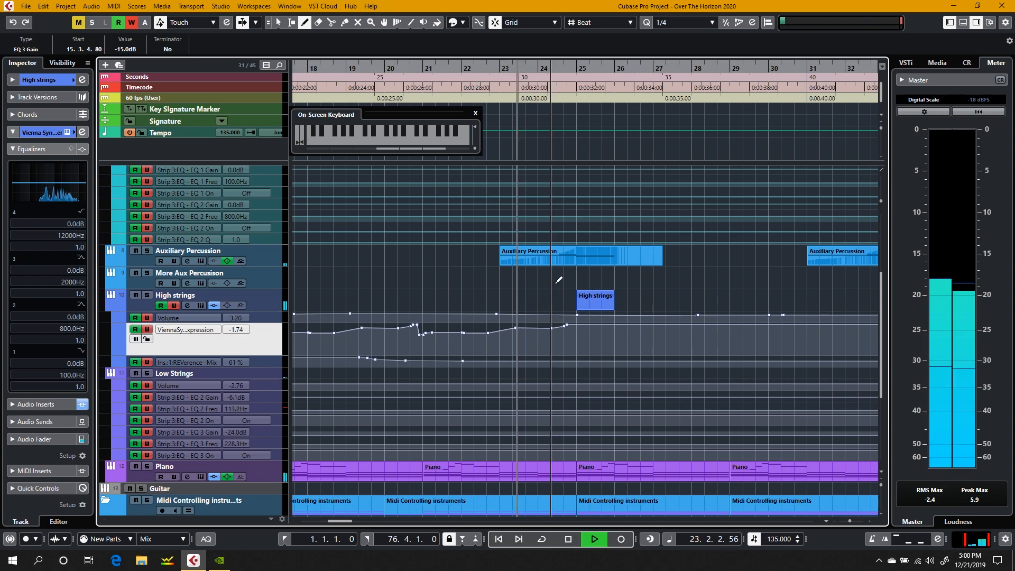
{"action": "key", "text": "space"}
Step: Redraw the High strings expression curve between about bars 23 and 25, and play briefly from bar 21
{"action": "mouse_move", "coordinate": [508, 324]}
{"action": "left_mouse_down"}
{"action": "mouse_move", "coordinate": [532, 334]}
{"action": "mouse_move", "coordinate": [566, 328]}
{"action": "left_mouse_up"}
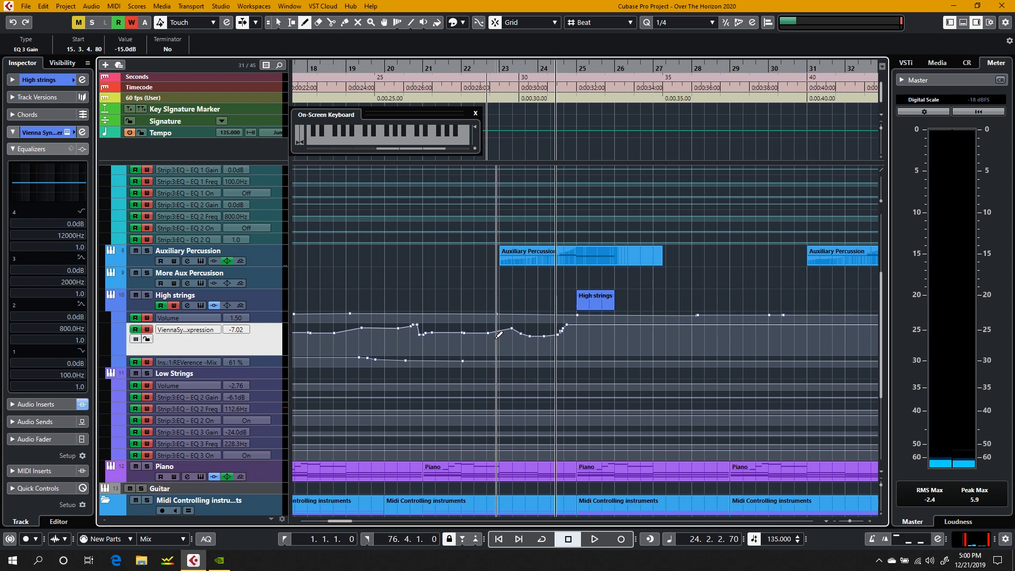
{"action": "left_click_drag", "start_coordinate": [492, 332], "coordinate": [557, 331]}
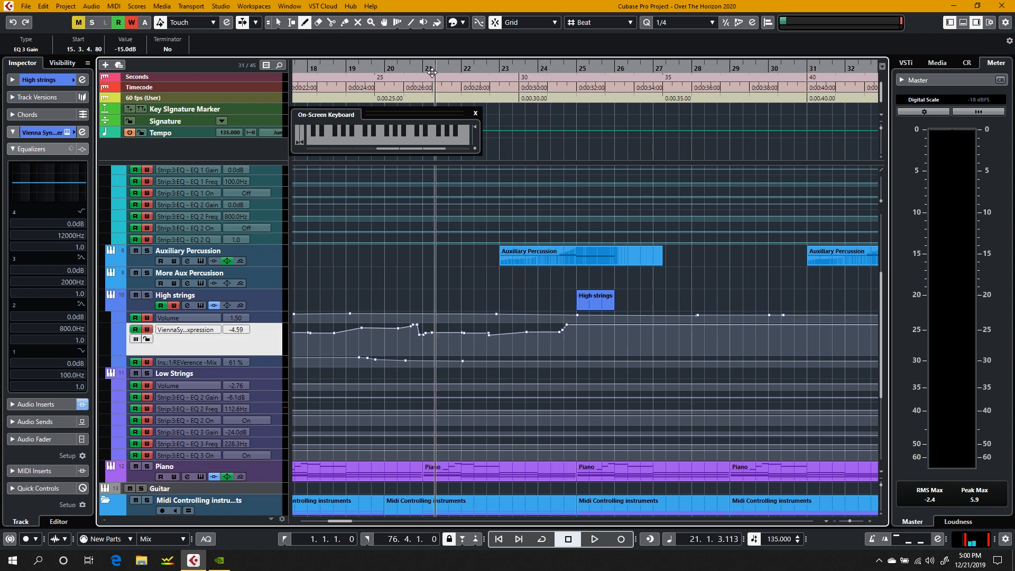
{"action": "key", "text": "space"}
{"action": "key", "text": "space"}
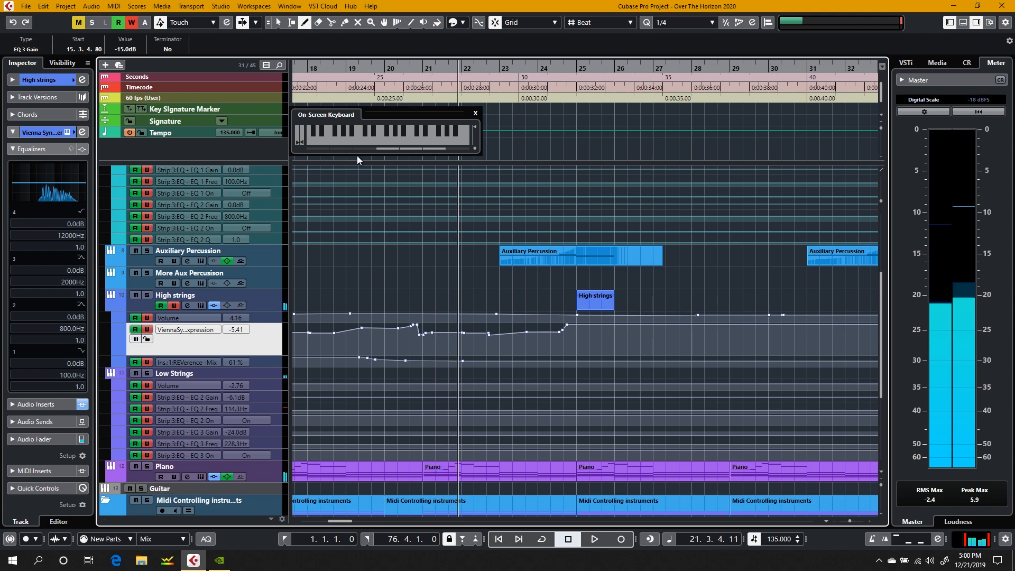
Step: Play the project from about bar 7 while examining the strings automation and the MIDI controlling instruments tracks
{"action": "scroll", "coordinate": [369, 205], "scroll_direction": "left", "scroll_amount": 10}
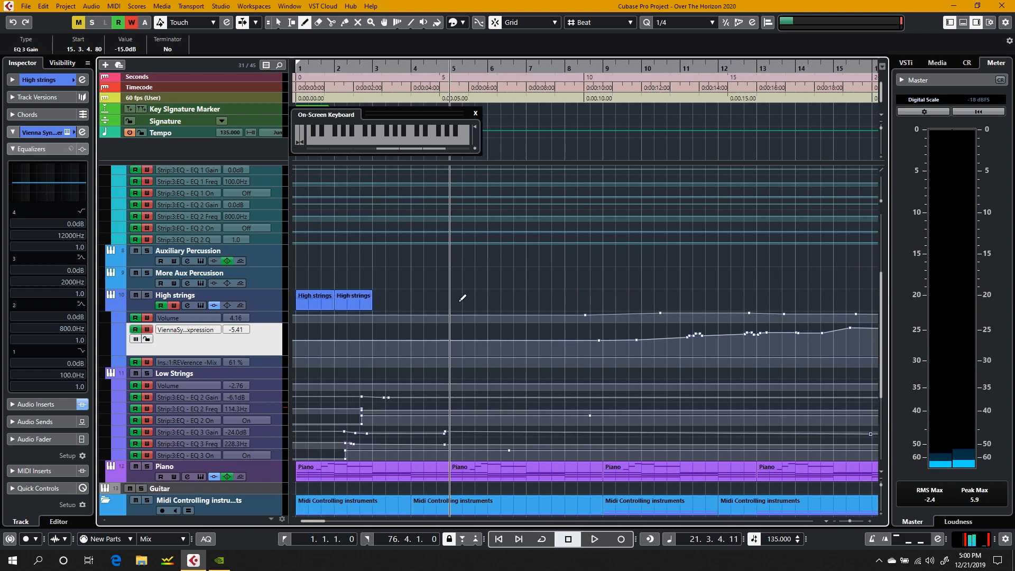
{"action": "scroll", "coordinate": [462, 298], "scroll_direction": "right", "scroll_amount": 10}
{"action": "scroll", "coordinate": [463, 298], "scroll_direction": "left", "scroll_amount": 10}
{"action": "scroll", "coordinate": [541, 271], "scroll_direction": "right", "scroll_amount": 15}
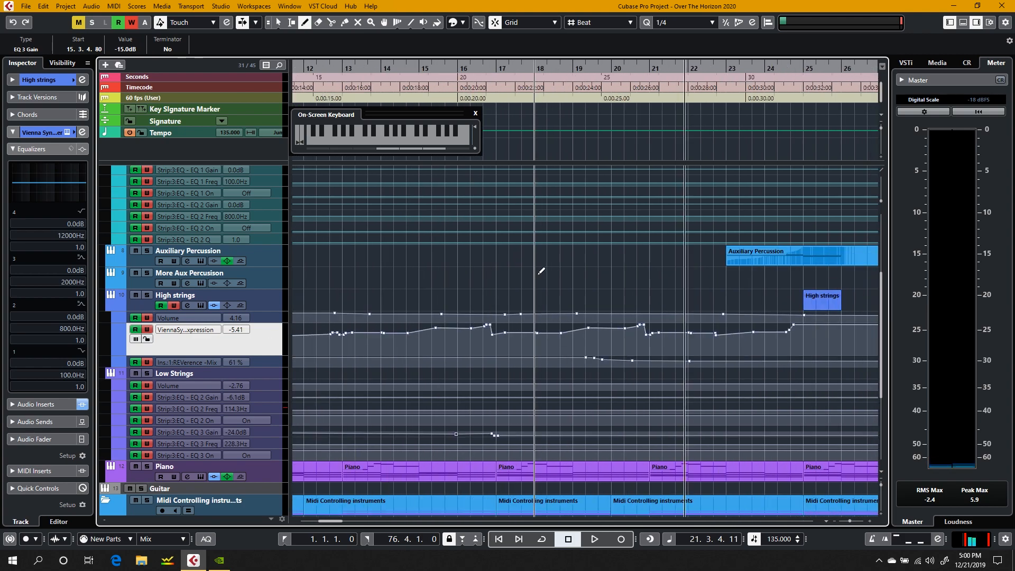
{"action": "scroll", "coordinate": [541, 271], "scroll_direction": "left", "scroll_amount": 15}
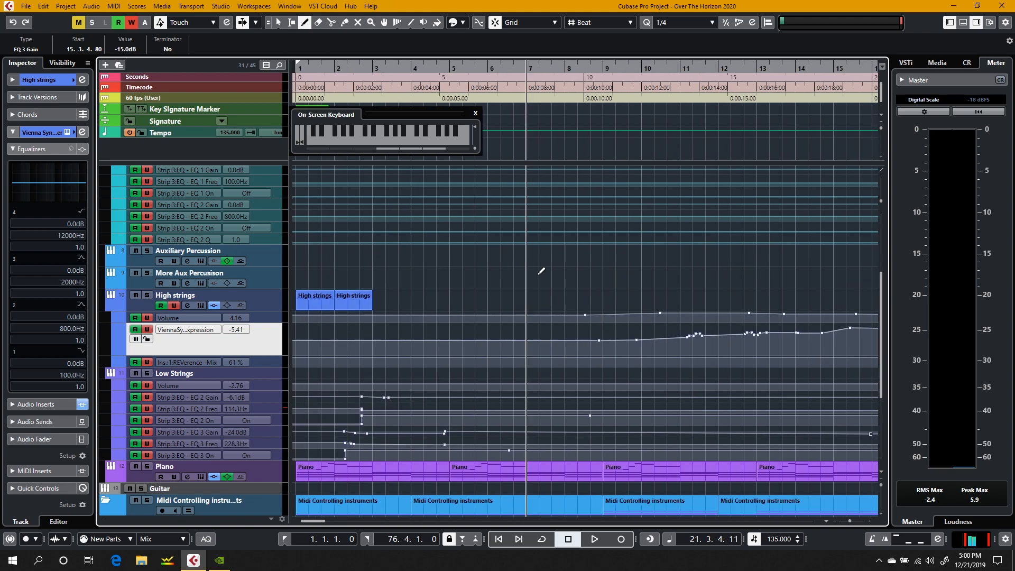
{"action": "left_click", "coordinate": [517, 67]}
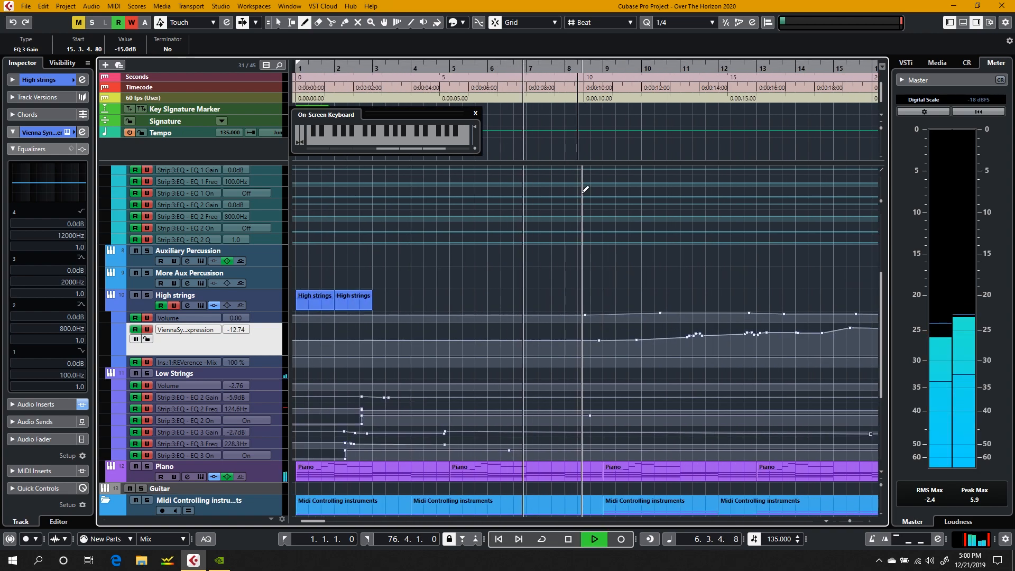
{"action": "scroll", "coordinate": [643, 347], "scroll_direction": "down", "scroll_amount": 5}
{"action": "scroll", "coordinate": [644, 347], "scroll_direction": "up", "scroll_amount": 3}
{"action": "scroll", "coordinate": [642, 347], "scroll_direction": "down", "scroll_amount": 3}
{"action": "scroll", "coordinate": [548, 389], "scroll_direction": "right", "scroll_amount": 10}
{"action": "scroll", "coordinate": [547, 389], "scroll_direction": "left", "scroll_amount": 9}
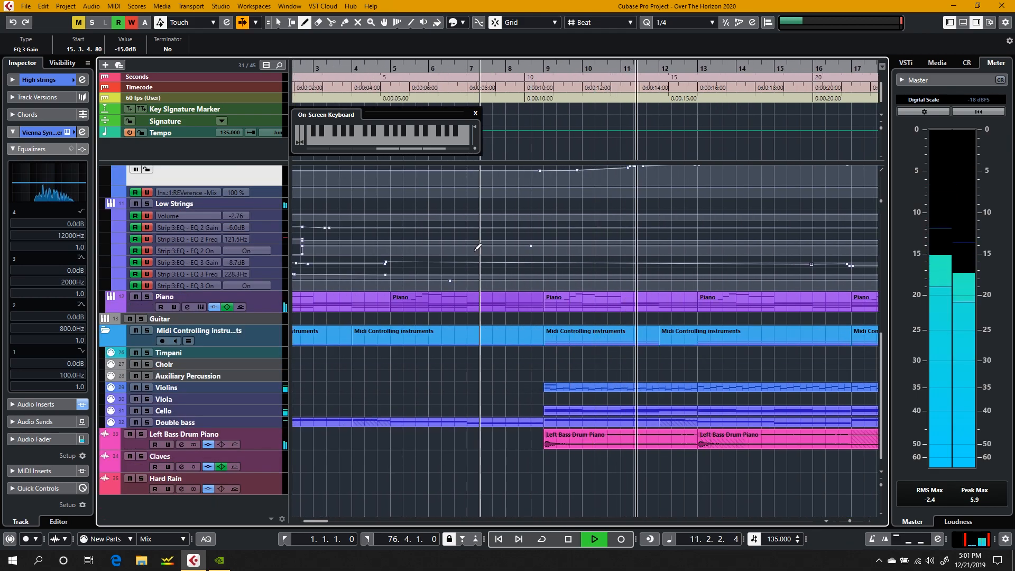
{"action": "scroll", "coordinate": [470, 210], "scroll_direction": "up", "scroll_amount": 5}
{"action": "scroll", "coordinate": [472, 209], "scroll_direction": "down", "scroll_amount": 2}
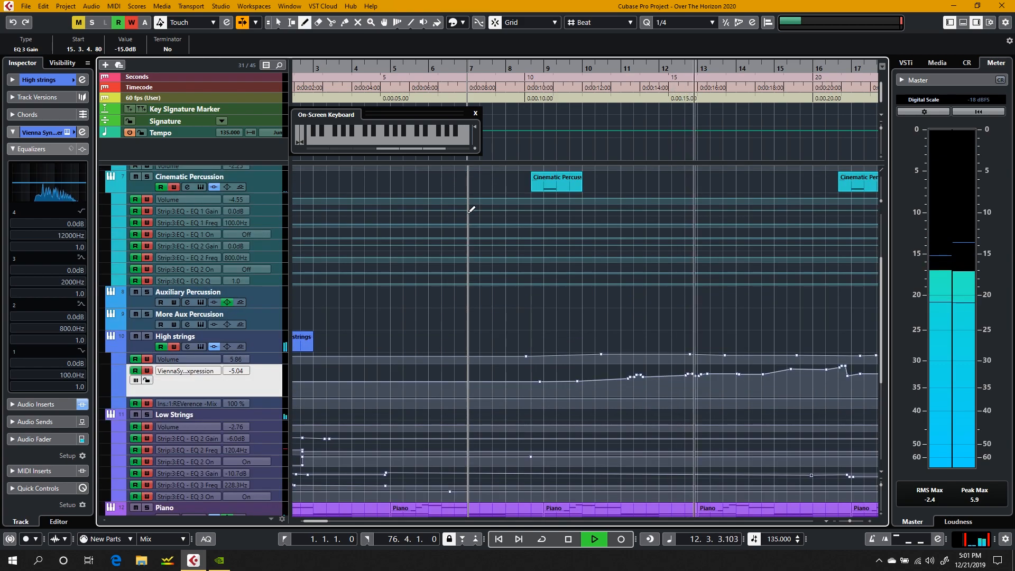
{"action": "key", "text": "space"}
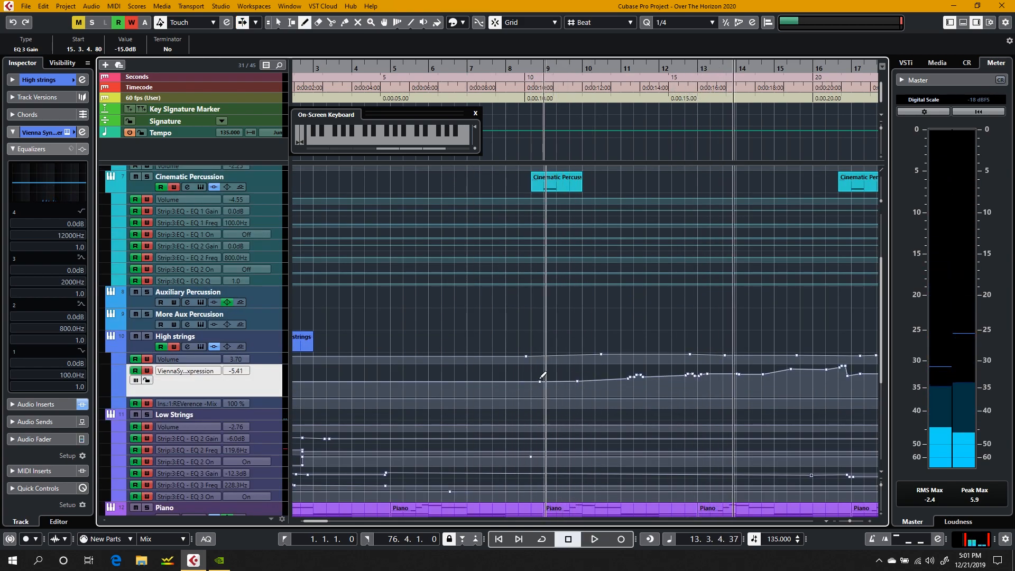
Step: Draw a raised High strings expression curve from about bar 8.5 to bar 12 and refine its start
{"action": "left_click_drag", "start_coordinate": [536, 379], "coordinate": [675, 365]}
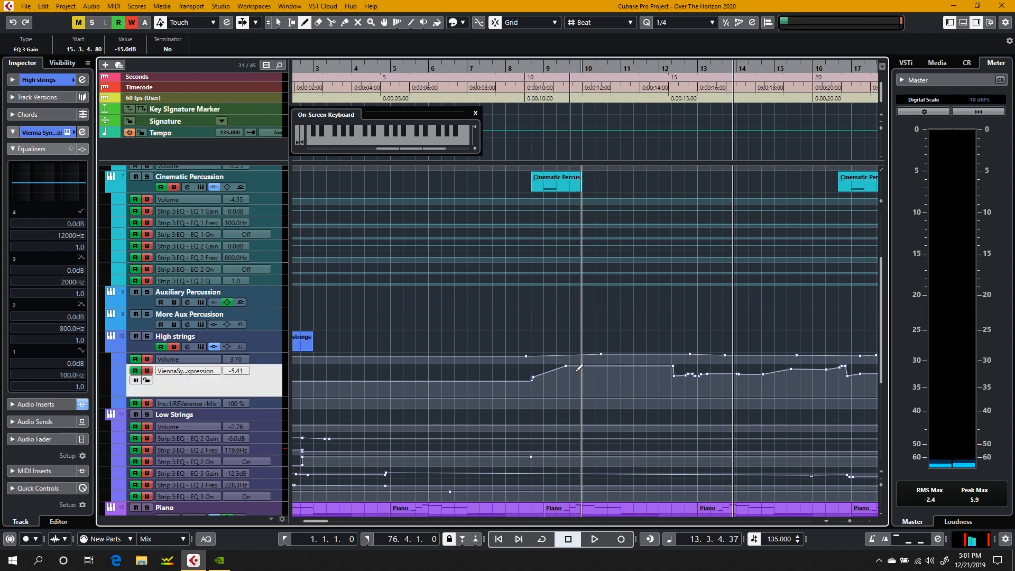
{"action": "mouse_move", "coordinate": [534, 376]}
{"action": "left_mouse_down"}
{"action": "mouse_move", "coordinate": [832, 371]}
{"action": "mouse_move", "coordinate": [530, 378]}
{"action": "left_mouse_up"}
{"action": "scroll", "coordinate": [792, 307], "scroll_direction": "right", "scroll_amount": 6}
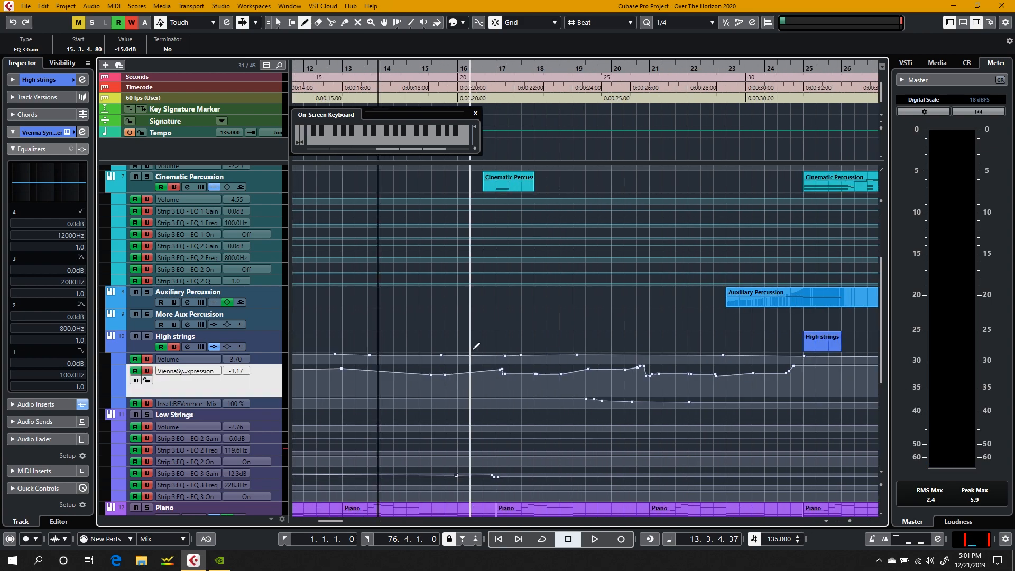
Step: Resume playback and redraw the High strings expression curve from about bar 16 to bar 23
{"action": "key", "text": "space"}
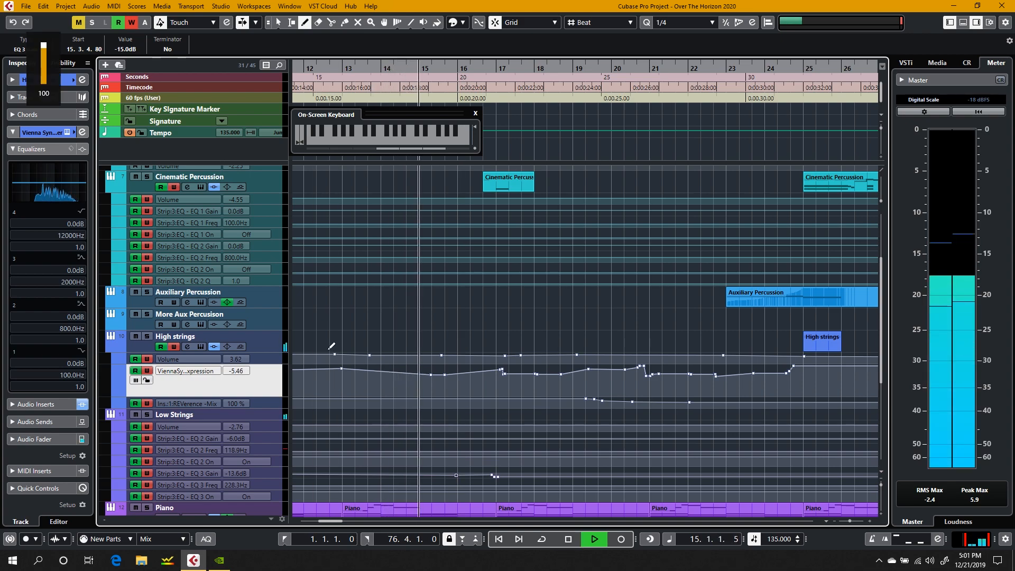
{"action": "key", "text": "f"}
{"action": "scroll", "coordinate": [369, 312], "scroll_direction": "right", "scroll_amount": 2}
{"action": "left_click_drag", "start_coordinate": [428, 366], "coordinate": [571, 375]}
{"action": "left_click_drag", "start_coordinate": [457, 376], "coordinate": [412, 372]}
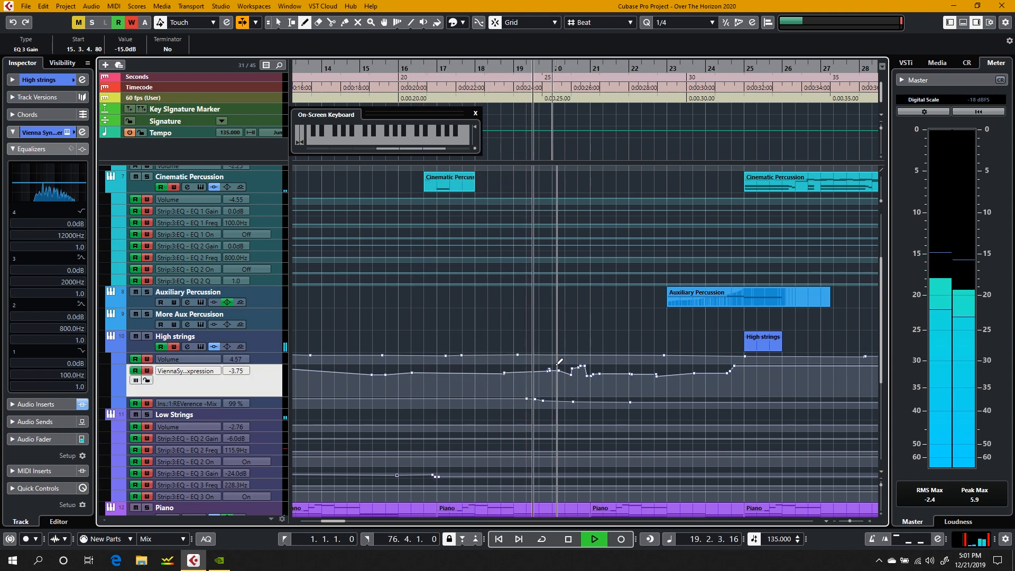
{"action": "mouse_move", "coordinate": [534, 371]}
{"action": "left_mouse_down"}
{"action": "mouse_move", "coordinate": [681, 375]}
{"action": "mouse_move", "coordinate": [660, 370]}
{"action": "left_mouse_up"}
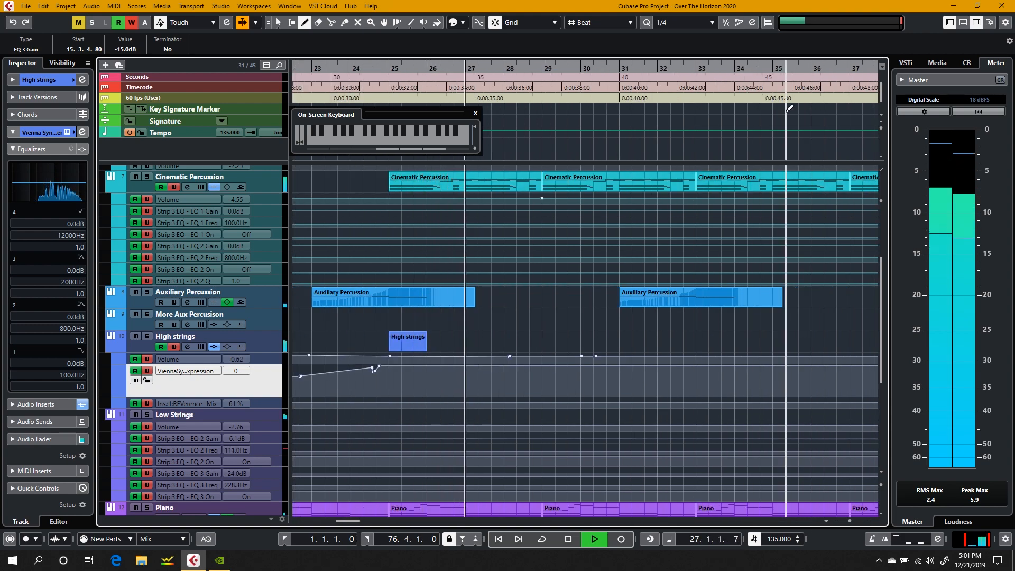
Step: Stop playback, place the cursor at bar 25, and activate the Object Selection tool
{"action": "left_click", "coordinate": [963, 22]}
{"action": "key", "text": "space"}
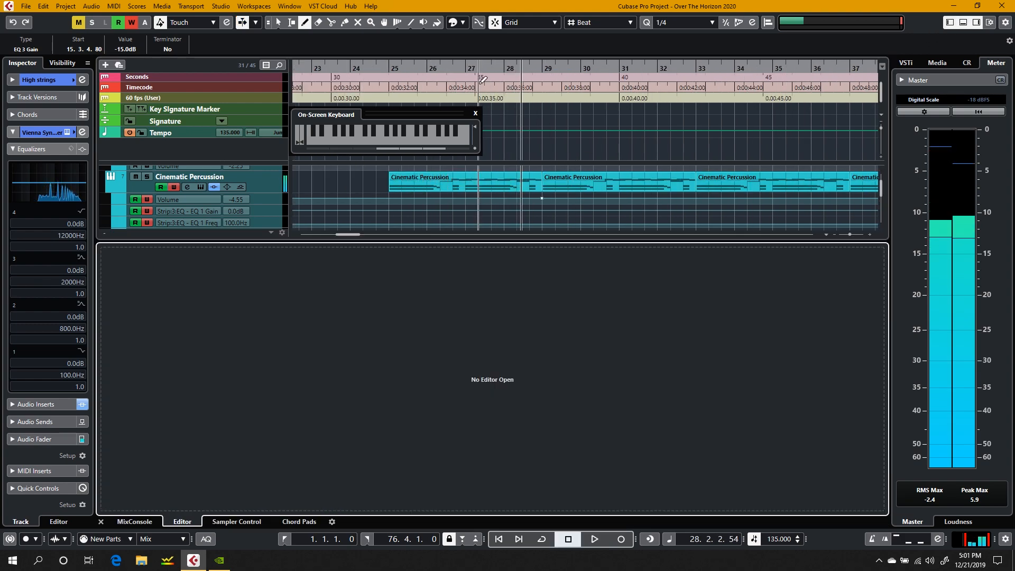
{"action": "left_click", "coordinate": [383, 67]}
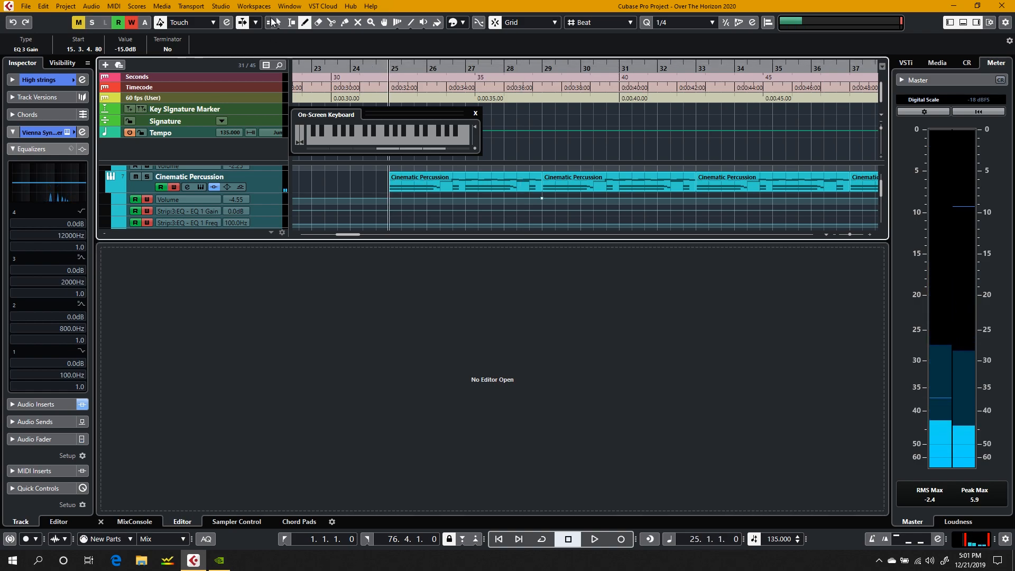
{"action": "left_click", "coordinate": [276, 21]}
{"action": "left_click", "coordinate": [279, 21]}
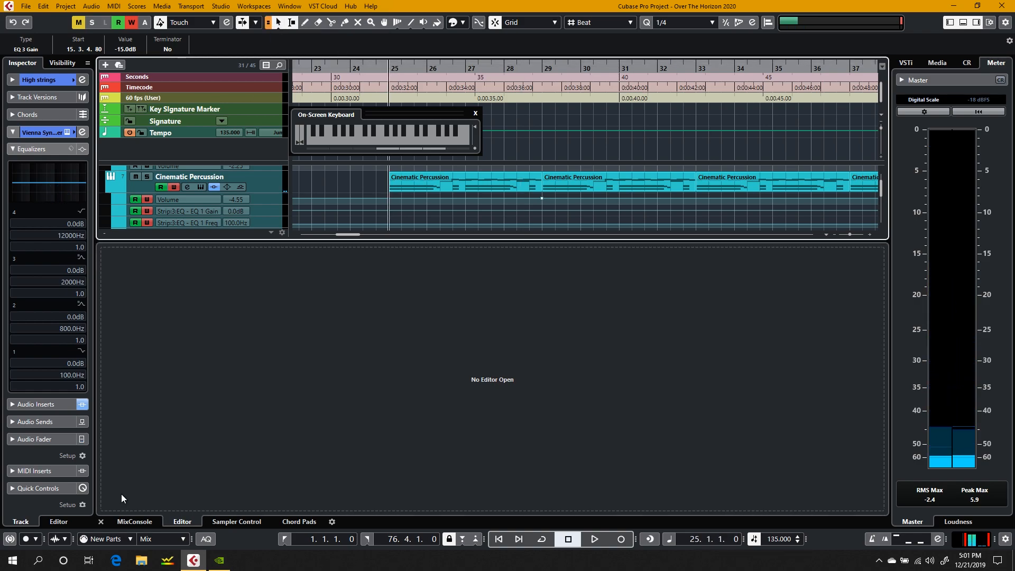
Step: Show the MixConsole in the lower zone of the project window
{"action": "left_click", "coordinate": [100, 523]}
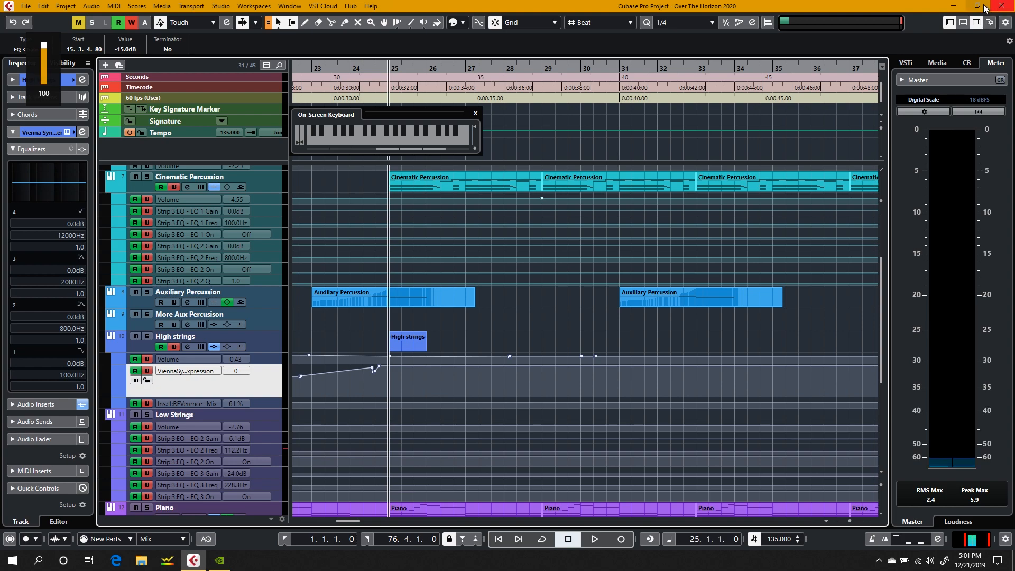
{"action": "left_click", "coordinate": [964, 23]}
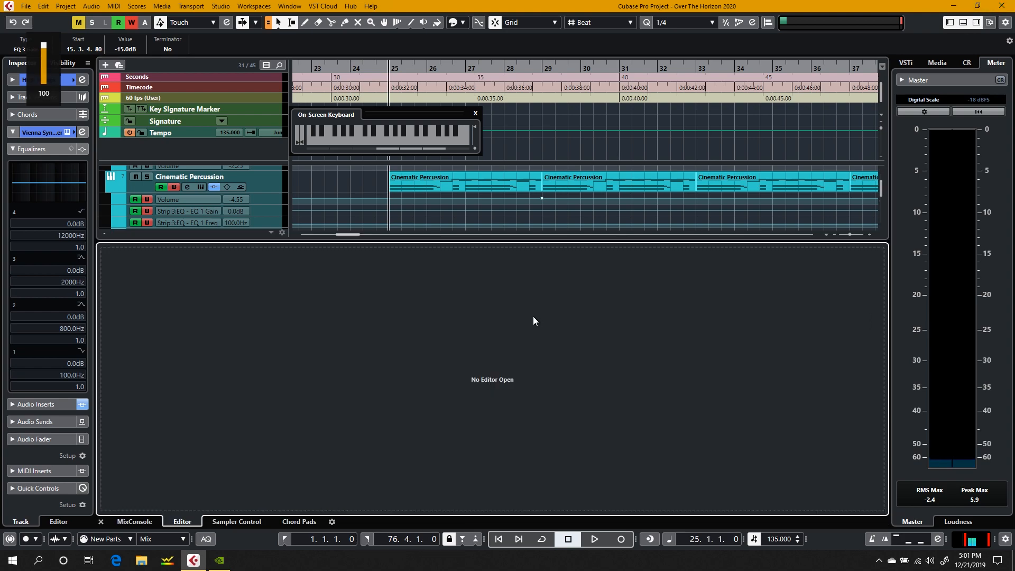
{"action": "left_click", "coordinate": [134, 522]}
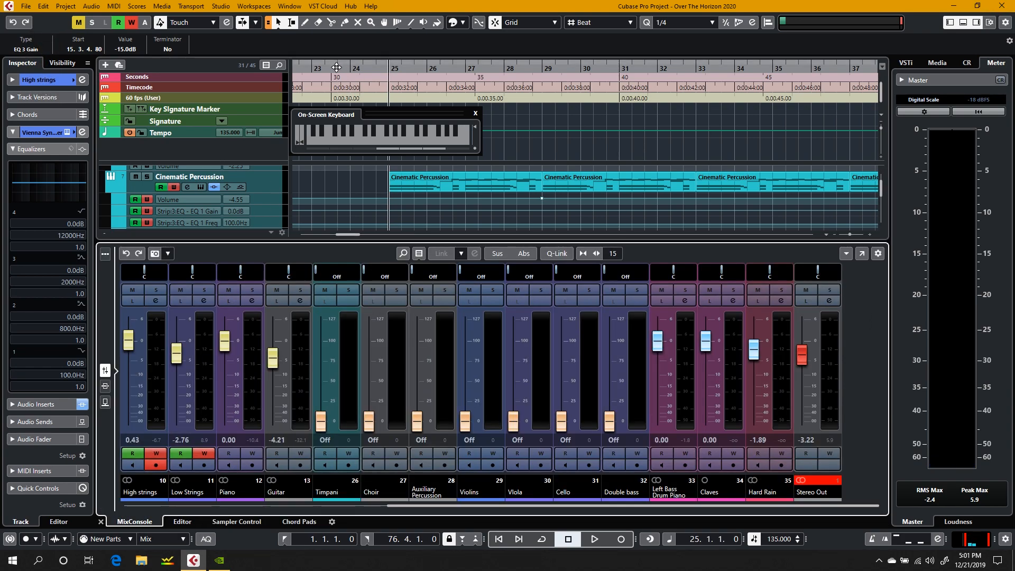
Step: Play the project from about bar 23 and watch the mixer levels from Stereo In through the instrument channels
{"action": "left_click", "coordinate": [336, 67]}
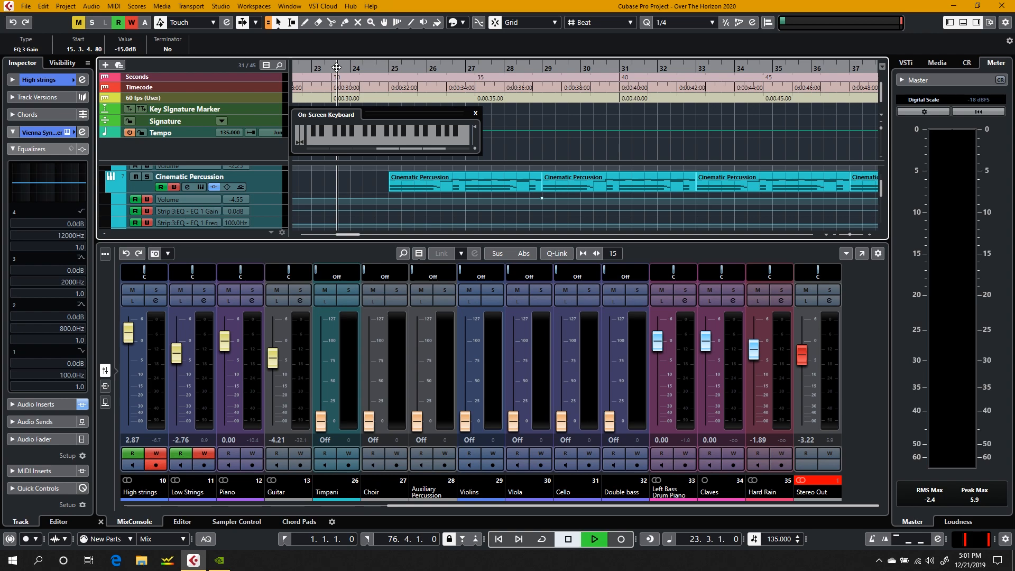
{"action": "key", "text": "space"}
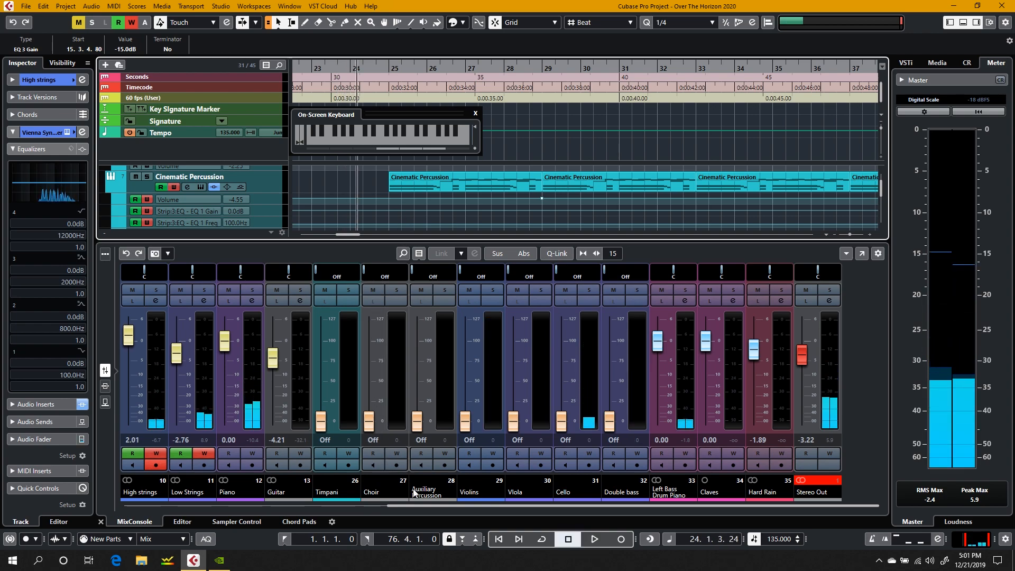
{"action": "left_click_drag", "start_coordinate": [419, 505], "coordinate": [173, 509]}
{"action": "left_click", "coordinate": [315, 69]}
{"action": "key", "text": "space"}
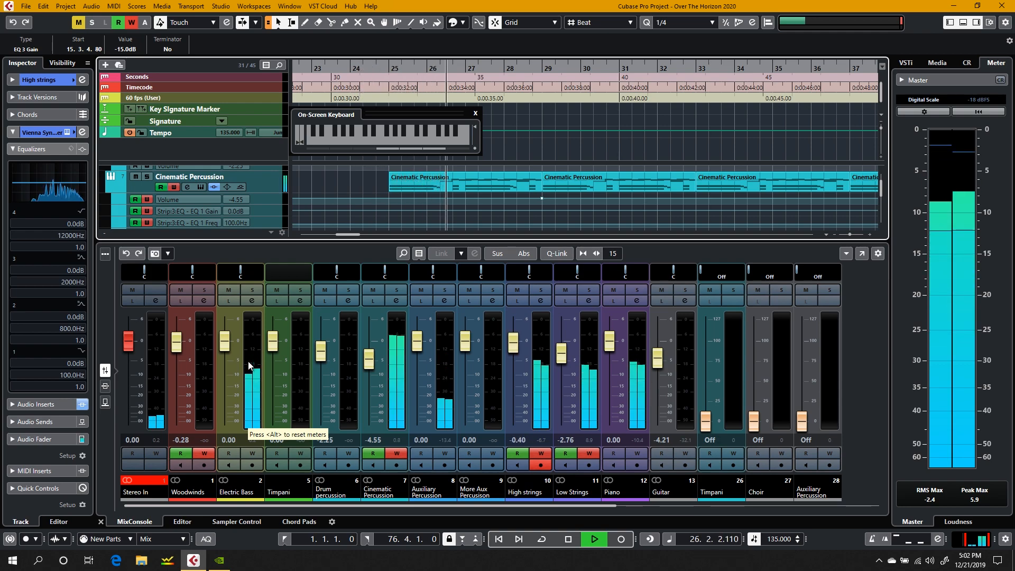
{"action": "key", "text": "space"}
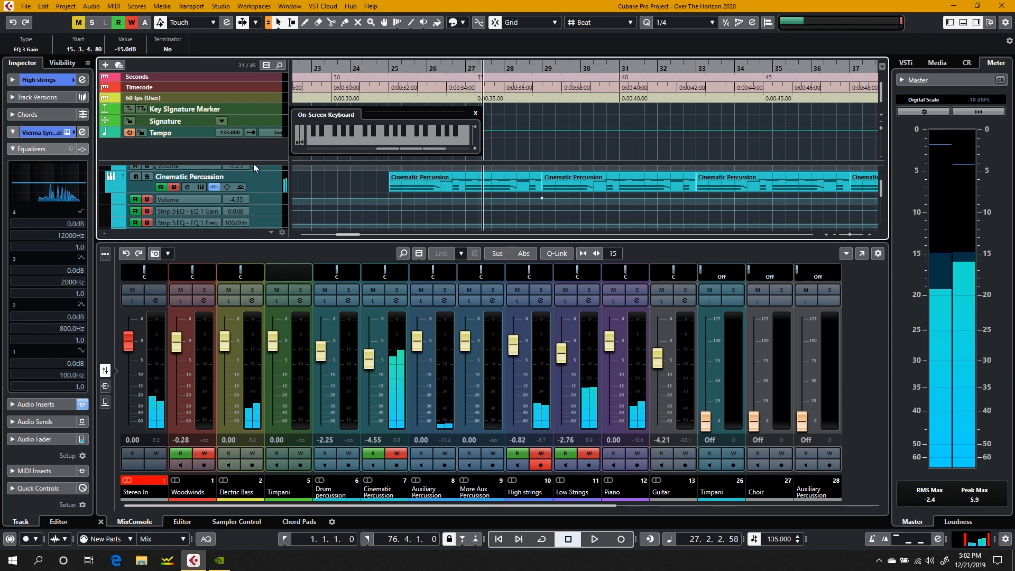
Step: Play the project from about bar 14 and watch the automated High strings fader in the mixer
{"action": "left_click", "coordinate": [310, 67]}
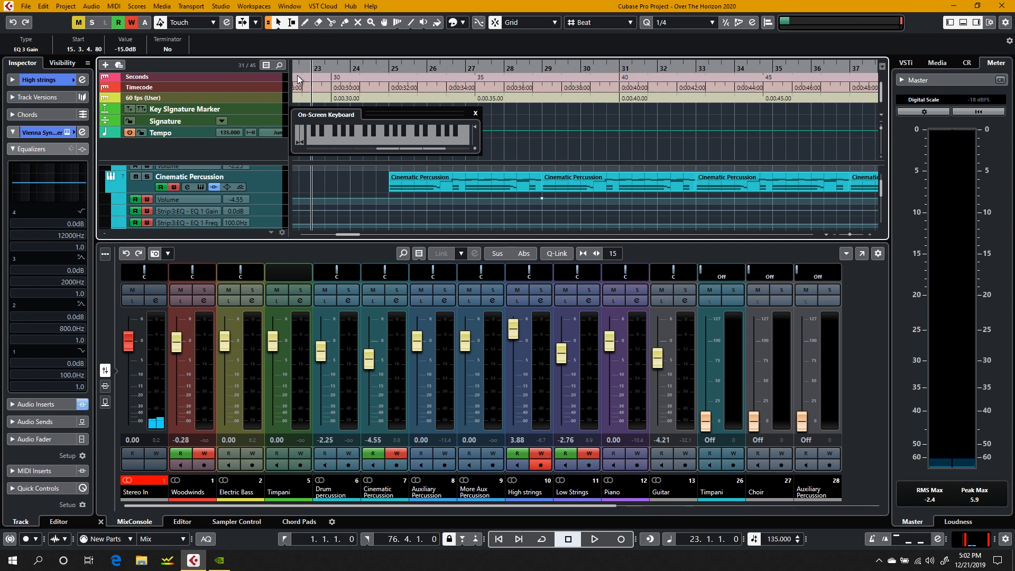
{"action": "scroll", "coordinate": [298, 79], "scroll_direction": "left", "scroll_amount": 5}
{"action": "left_click", "coordinate": [631, 68]}
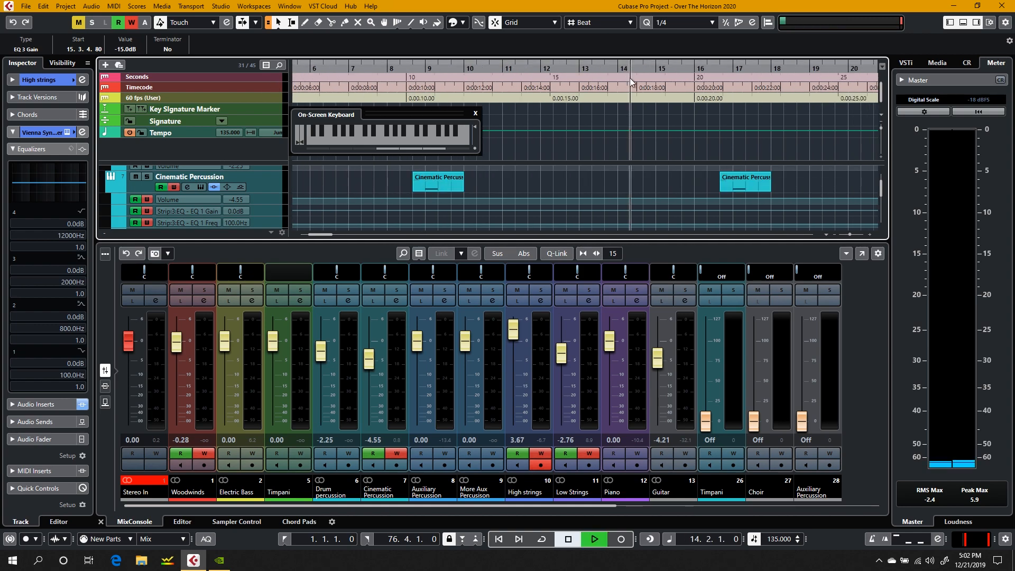
{"action": "key", "text": "space"}
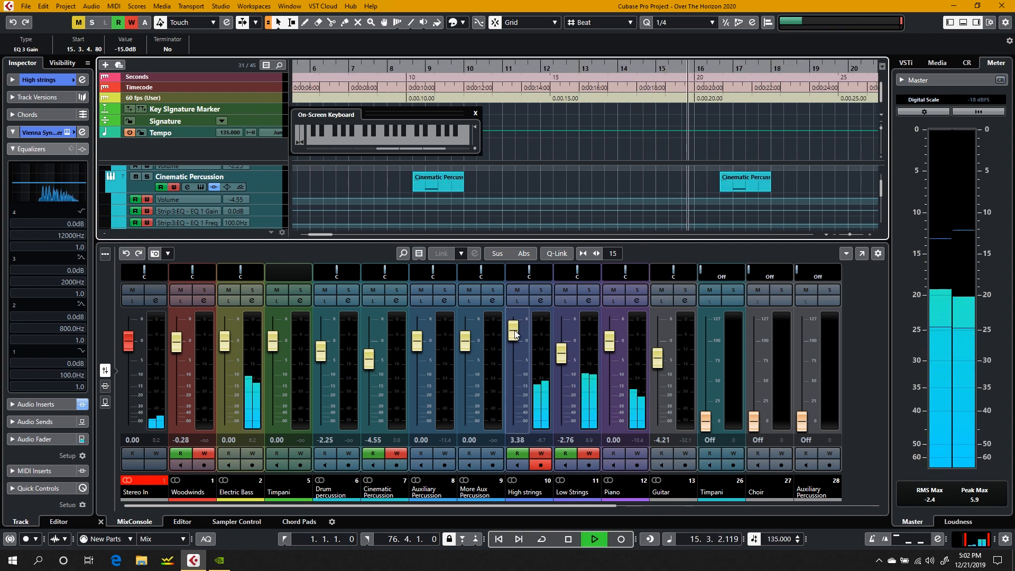
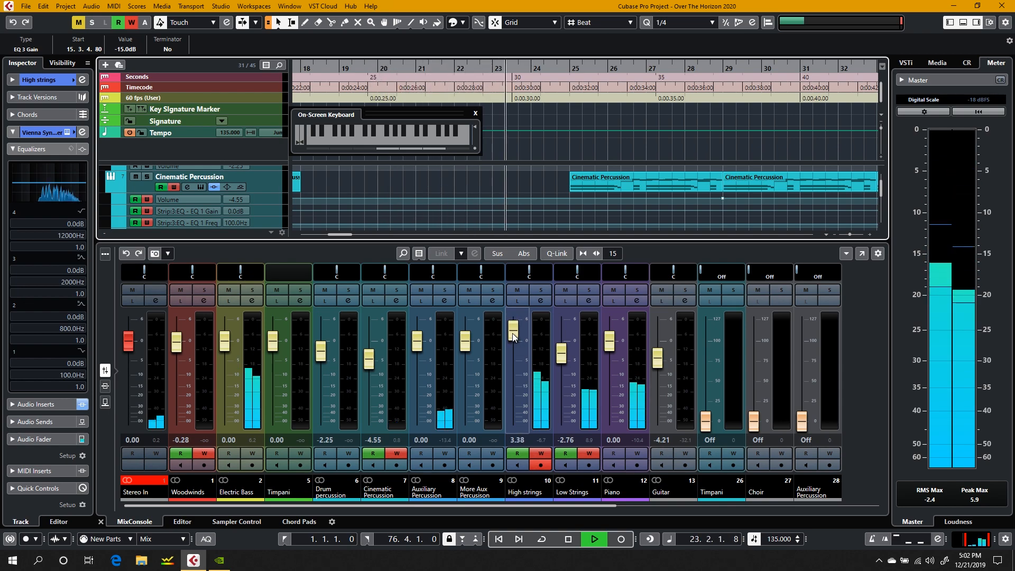
Step: Ride the High strings fader down to about -2.95 dB during playback to write volume automation, and stop at about bar 41
{"action": "left_click_drag", "start_coordinate": [513, 336], "coordinate": [512, 358]}
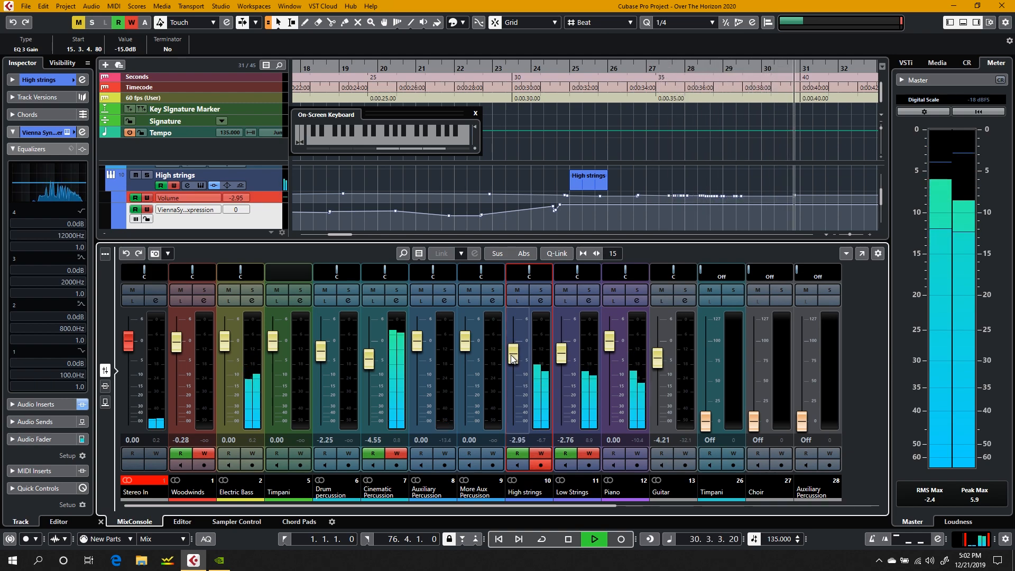
{"action": "left_click_drag", "start_coordinate": [511, 358], "coordinate": [512, 358]}
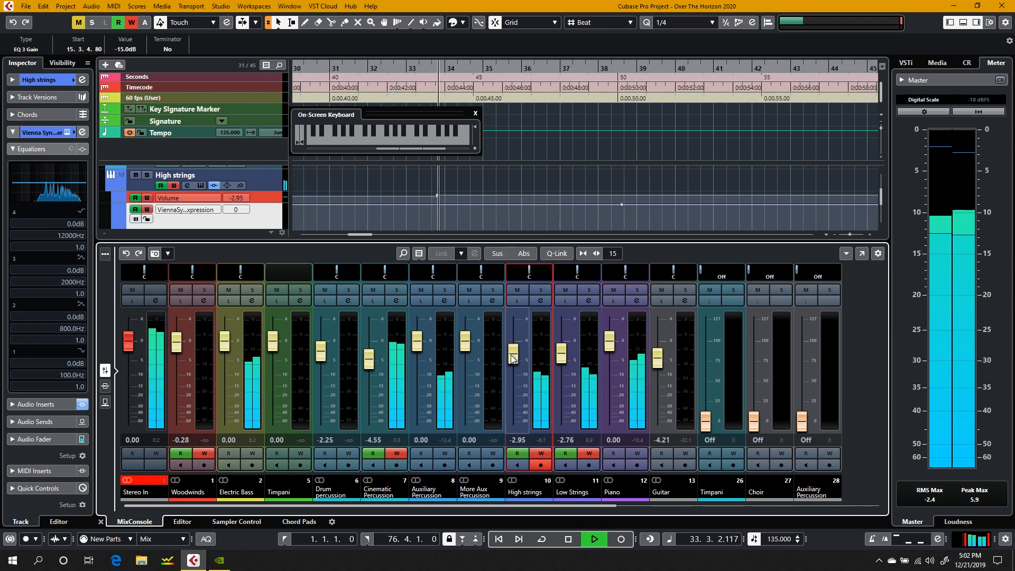
{"action": "left_click_drag", "start_coordinate": [512, 358], "coordinate": [510, 355]}
{"action": "key", "text": "space"}
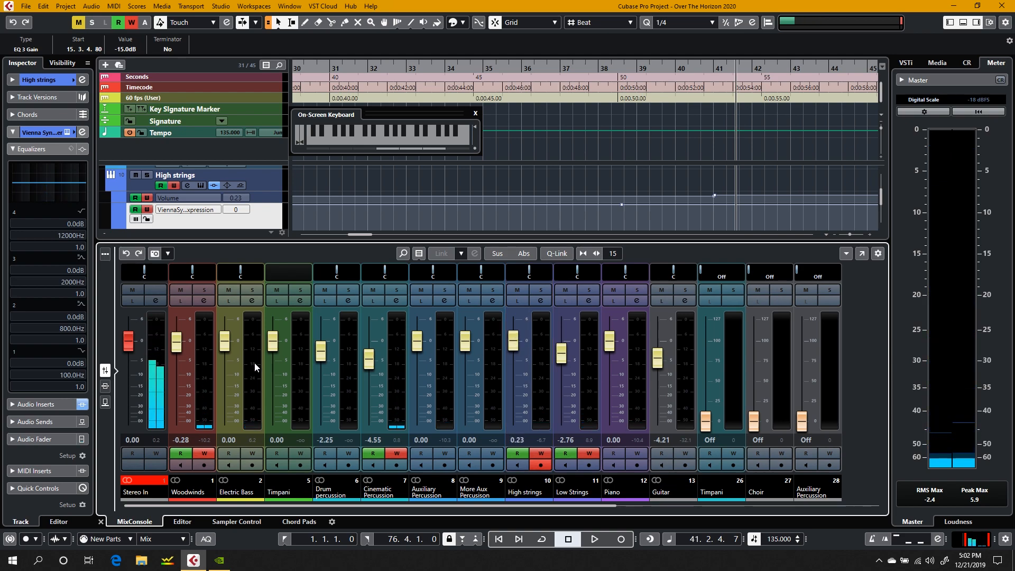
Step: Examine the remaining MixConsole channels through Hard Rain and the corresponding tracks in the track list
{"action": "left_click_drag", "start_coordinate": [376, 507], "coordinate": [605, 505]}
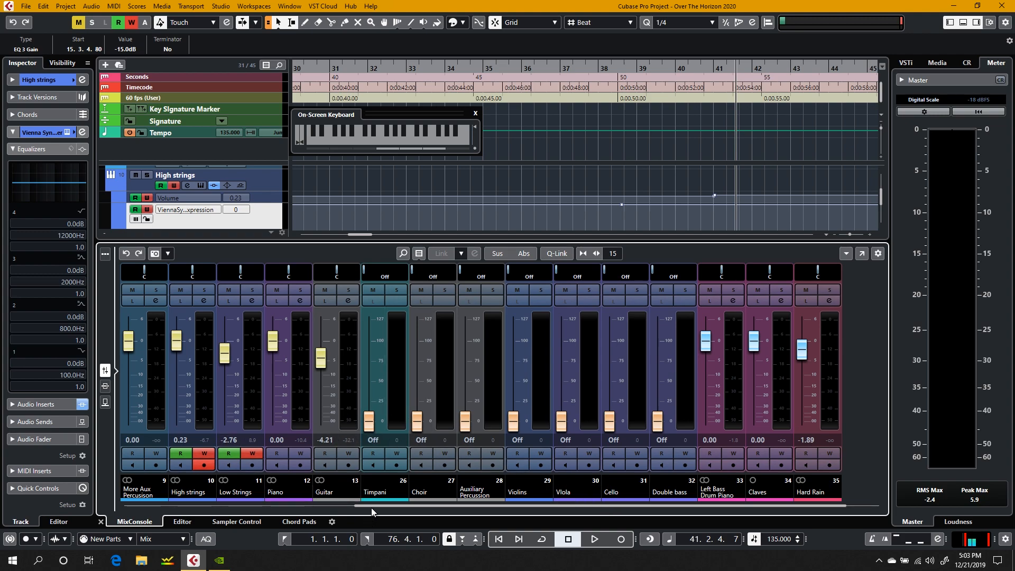
{"action": "left_click_drag", "start_coordinate": [371, 506], "coordinate": [205, 500]}
{"action": "scroll", "coordinate": [602, 170], "scroll_direction": "down", "scroll_amount": 5}
{"action": "scroll", "coordinate": [602, 170], "scroll_direction": "up", "scroll_amount": 3}
{"action": "scroll", "coordinate": [602, 170], "scroll_direction": "down", "scroll_amount": 4}
{"action": "scroll", "coordinate": [602, 171], "scroll_direction": "up", "scroll_amount": 15}
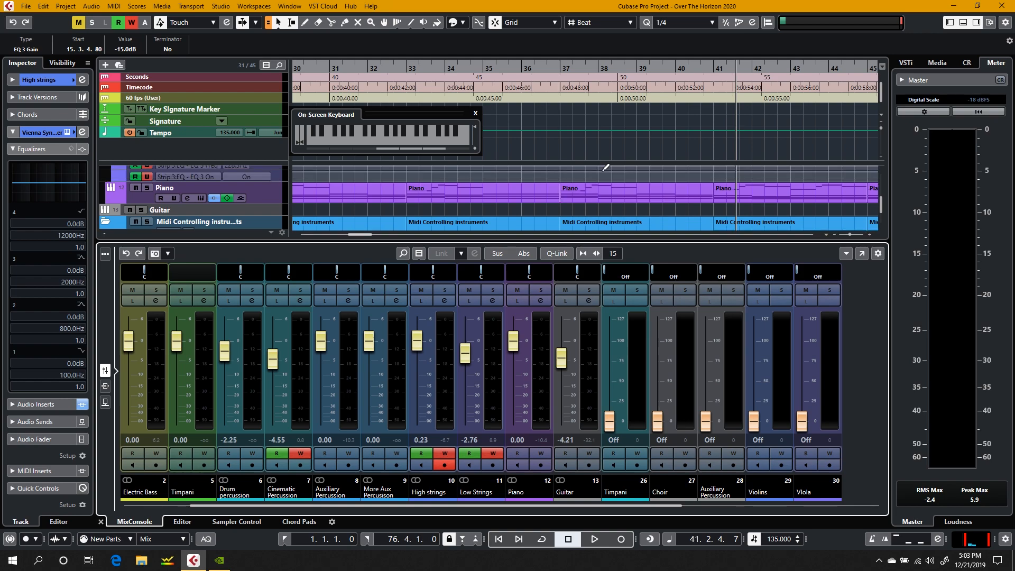
Step: Select and solo the Choir track in the MIDI folder and play it from about bar 41
{"action": "scroll", "coordinate": [603, 171], "scroll_direction": "down", "scroll_amount": 3}
{"action": "left_click", "coordinate": [266, 207]}
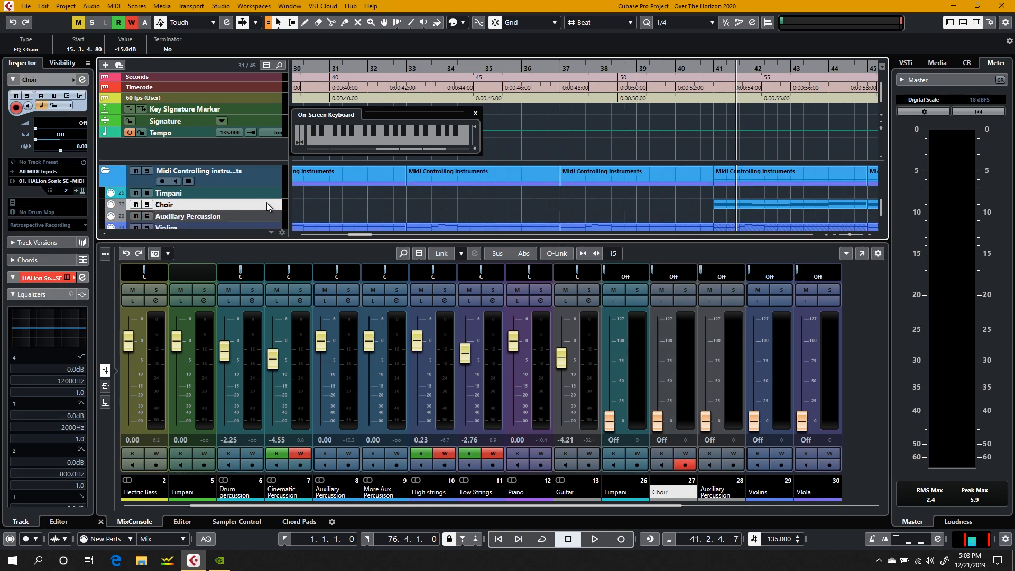
{"action": "scroll", "coordinate": [267, 208], "scroll_direction": "up", "scroll_amount": 3}
{"action": "scroll", "coordinate": [268, 207], "scroll_direction": "down", "scroll_amount": 2}
{"action": "scroll", "coordinate": [267, 208], "scroll_direction": "down", "scroll_amount": 1}
{"action": "left_click", "coordinate": [147, 205]}
{"action": "key", "text": "space"}
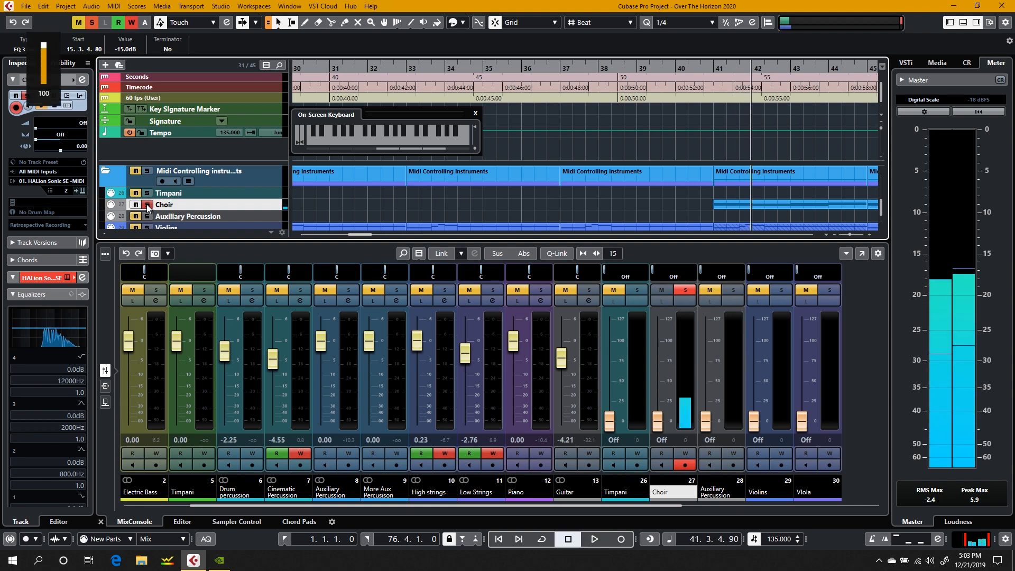
{"action": "key", "text": "space"}
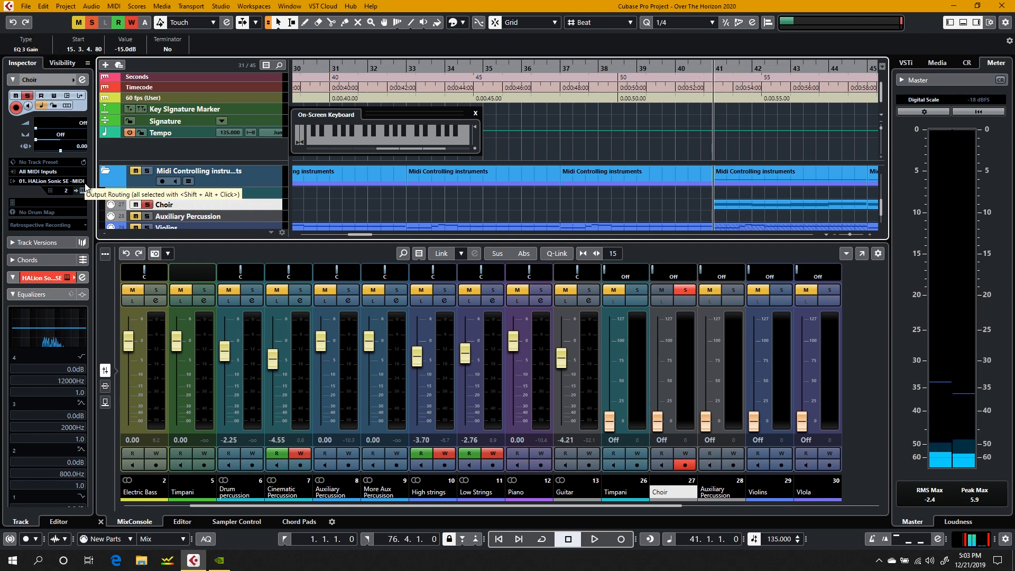
{"action": "left_click", "coordinate": [147, 206]}
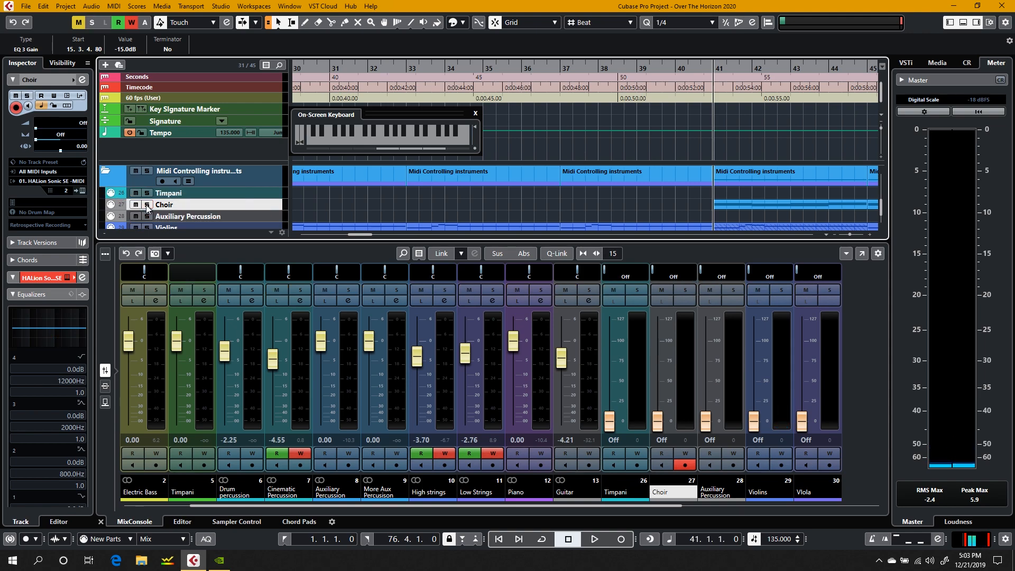
{"action": "left_click", "coordinate": [148, 206]}
{"action": "key", "text": "space"}
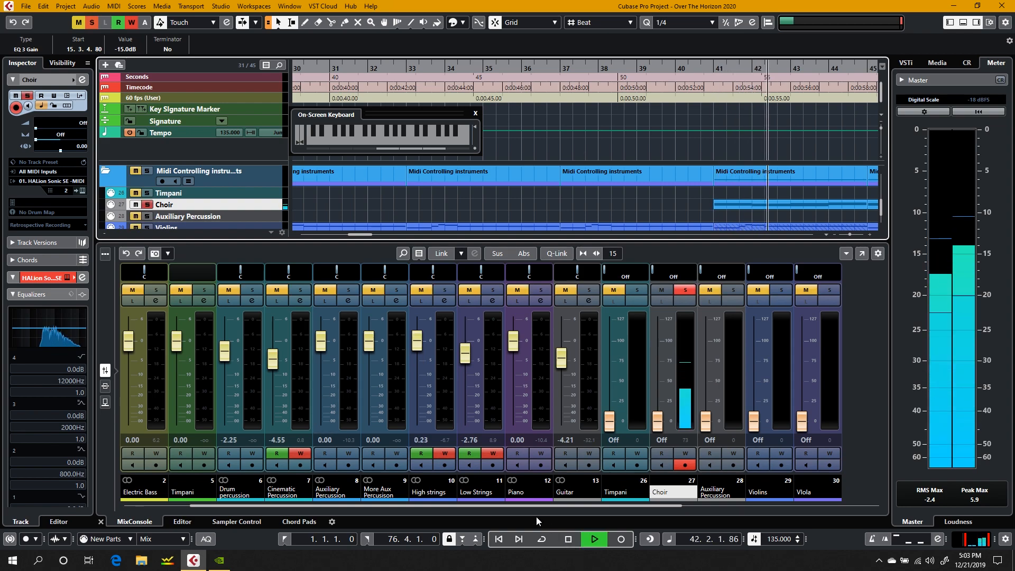
Step: Pull the Woodwinds fader down slightly while the soloed Choir plays, and stop at about bar 47
{"action": "left_click_drag", "start_coordinate": [509, 505], "coordinate": [411, 508]}
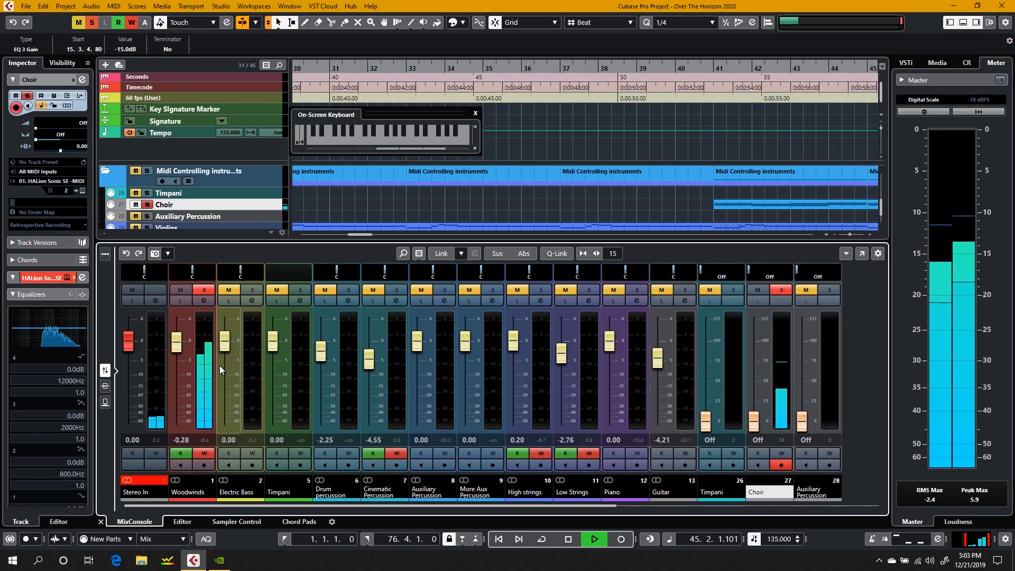
{"action": "left_click_drag", "start_coordinate": [177, 342], "coordinate": [180, 354]}
{"action": "key", "text": "space"}
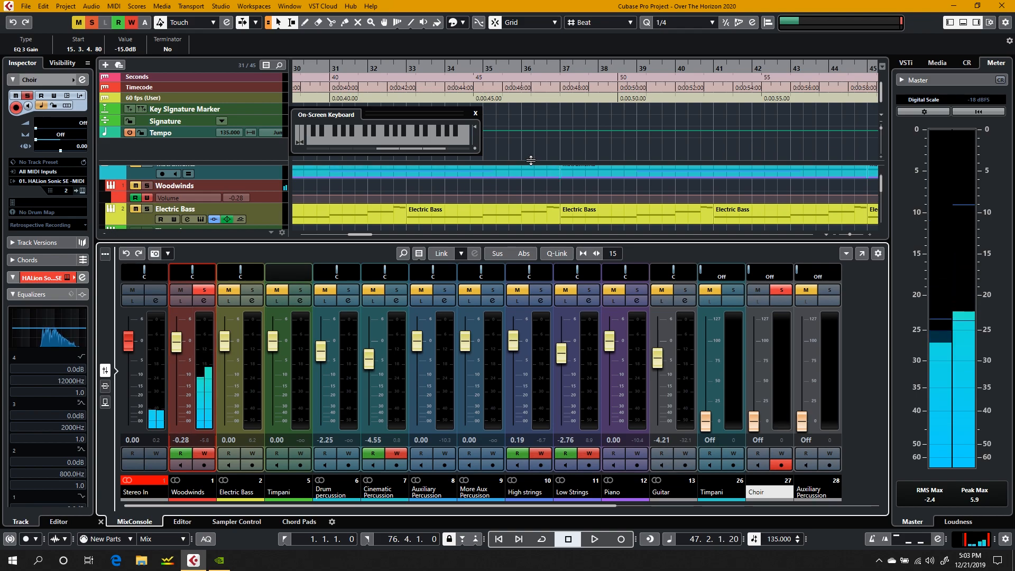
Step: Place the cursor at bar 36, play the soloed Choir from there, and raise the system volume
{"action": "scroll", "coordinate": [654, 184], "scroll_direction": "right", "scroll_amount": 8}
{"action": "scroll", "coordinate": [655, 184], "scroll_direction": "left", "scroll_amount": 15}
{"action": "scroll", "coordinate": [655, 184], "scroll_direction": "right", "scroll_amount": 12}
{"action": "scroll", "coordinate": [655, 184], "scroll_direction": "down", "scroll_amount": 5}
{"action": "scroll", "coordinate": [654, 184], "scroll_direction": "up", "scroll_amount": 5}
{"action": "scroll", "coordinate": [656, 188], "scroll_direction": "down", "scroll_amount": 8}
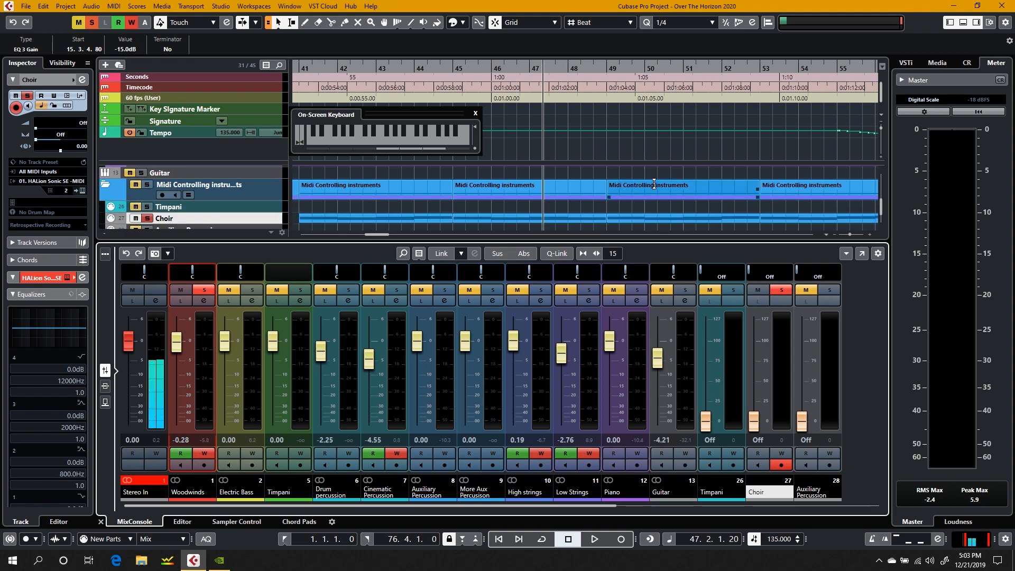
{"action": "scroll", "coordinate": [654, 185], "scroll_direction": "down", "scroll_amount": 2}
{"action": "scroll", "coordinate": [487, 200], "scroll_direction": "left", "scroll_amount": 9}
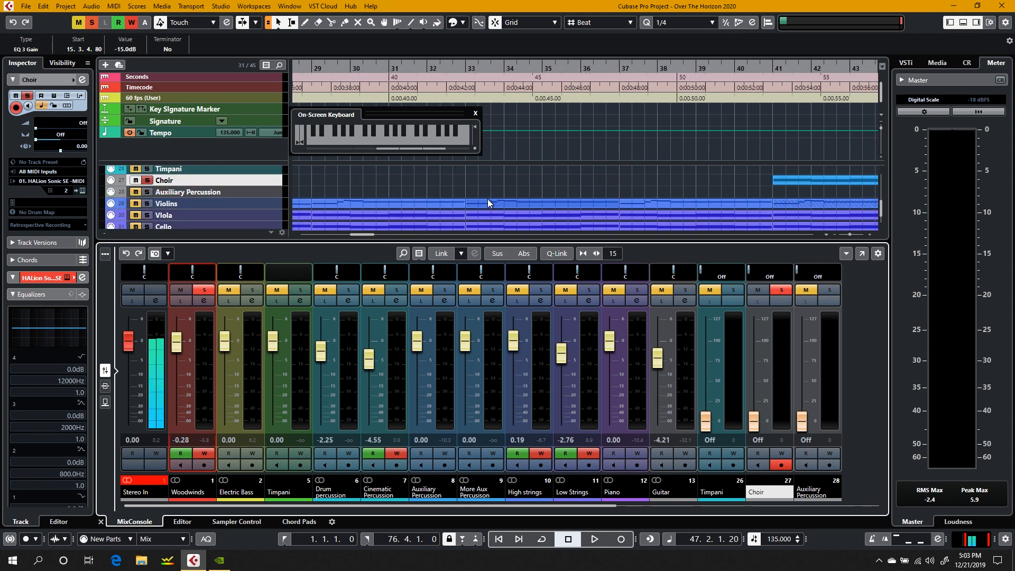
{"action": "scroll", "coordinate": [488, 202], "scroll_direction": "right", "scroll_amount": 5}
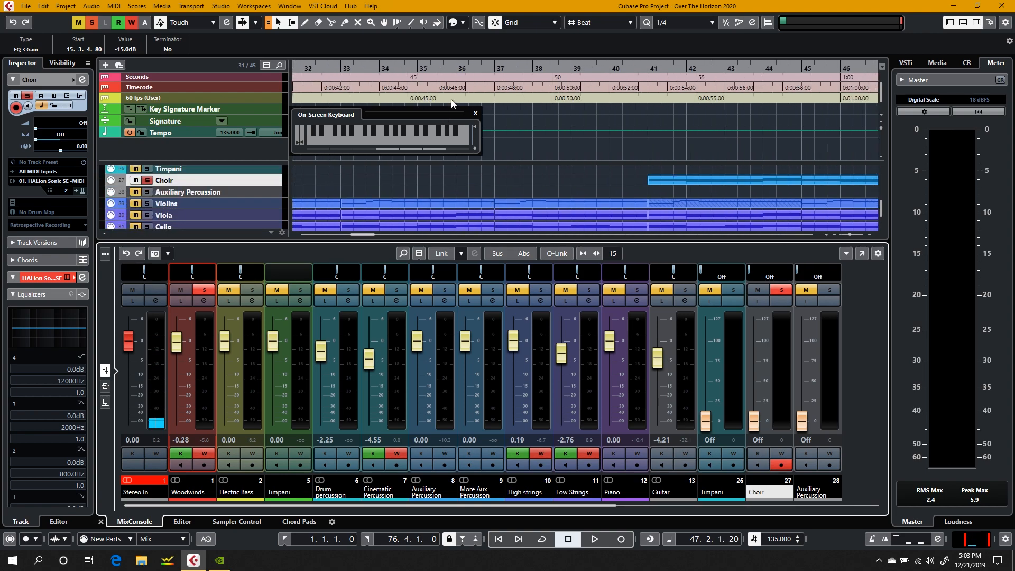
{"action": "left_click", "coordinate": [447, 71]}
{"action": "key", "text": "space"}
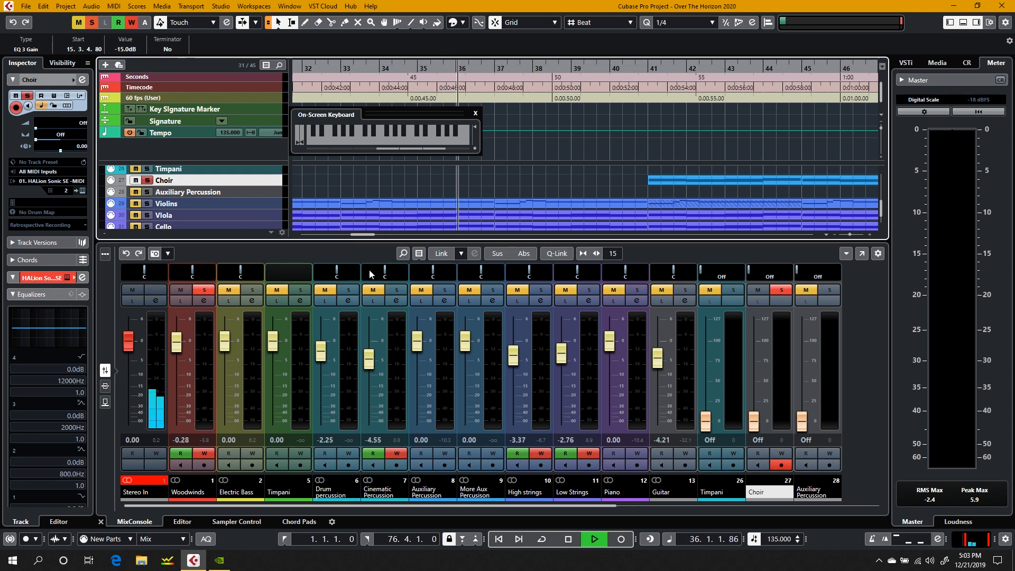
{"action": "key", "text": "XF86AudioRaiseVolume"}
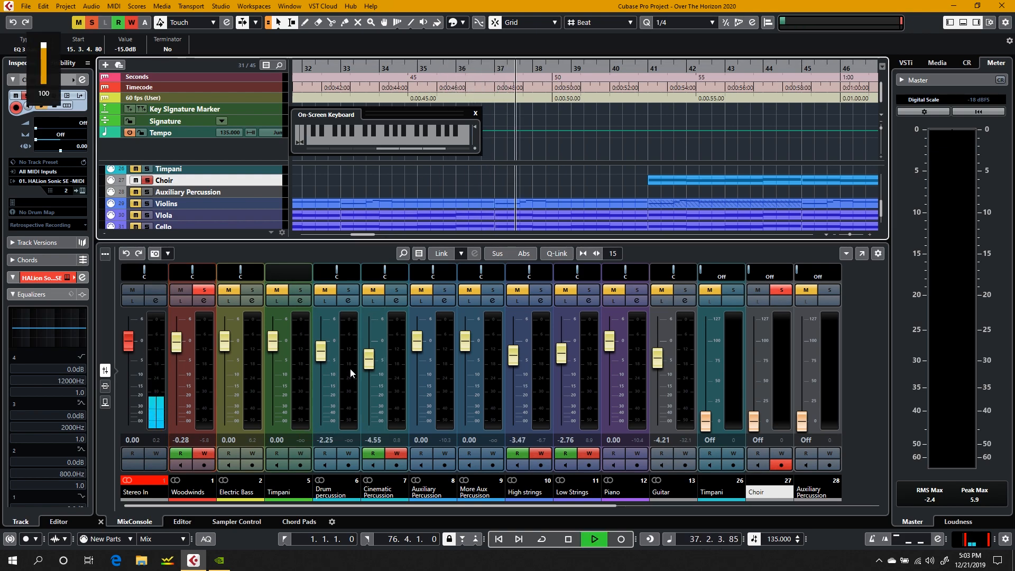
Step: Ride the Woodwinds fader down to about -8.58 dB during playback to write volume automation, and stop at about bar 56
{"action": "left_click", "coordinate": [178, 344]}
{"action": "left_click_drag", "start_coordinate": [178, 359], "coordinate": [178, 377]}
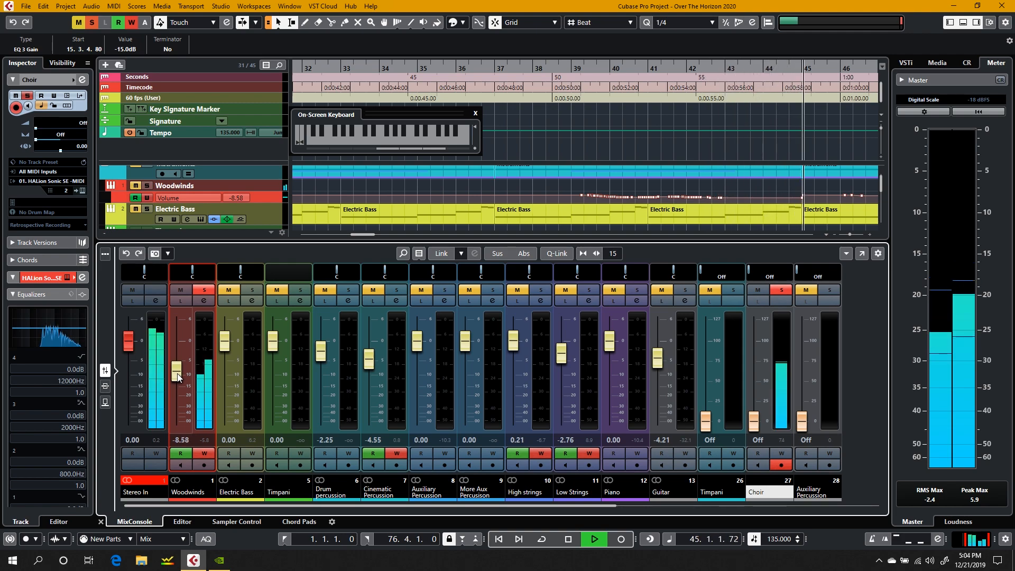
{"action": "left_click_drag", "start_coordinate": [178, 377], "coordinate": [180, 382]}
{"action": "key", "text": "space"}
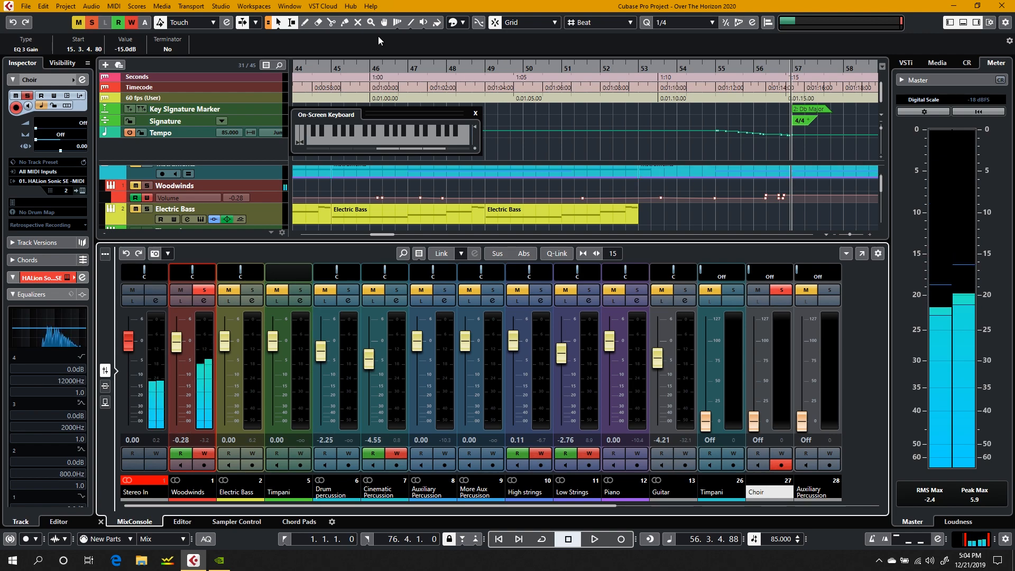
Step: Draw a freehand dip in the Woodwinds volume automation from about bar 55 to bar 59 with the Draw tool
{"action": "left_click", "coordinate": [305, 22]}
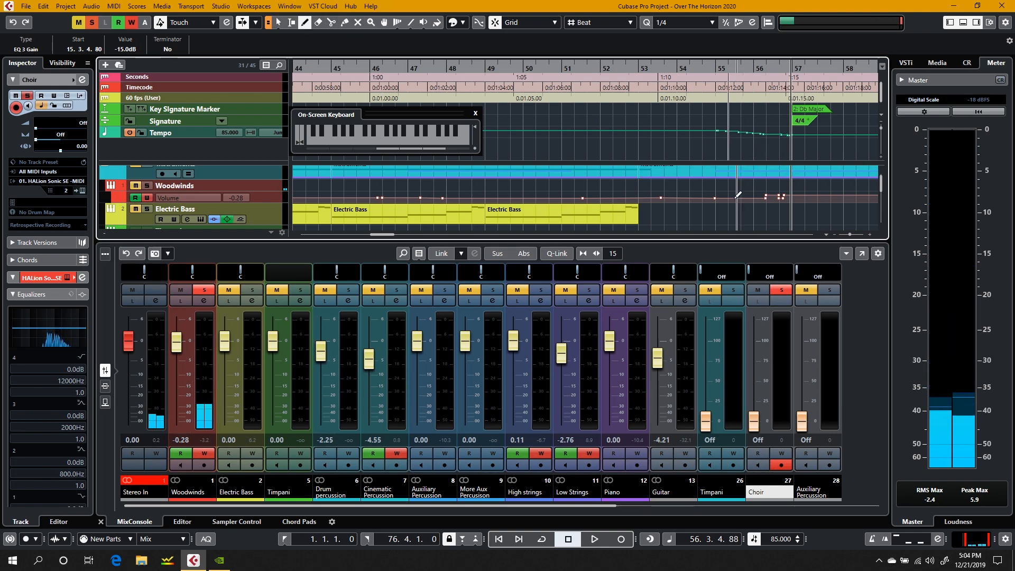
{"action": "left_click_drag", "start_coordinate": [718, 196], "coordinate": [901, 201]}
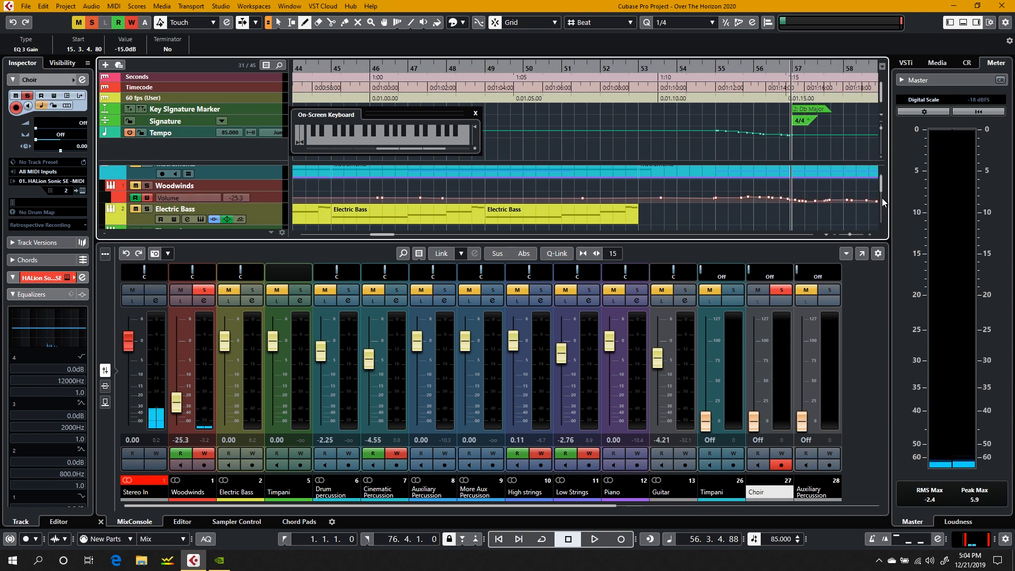
{"action": "scroll", "coordinate": [745, 199], "scroll_direction": "right", "scroll_amount": 10}
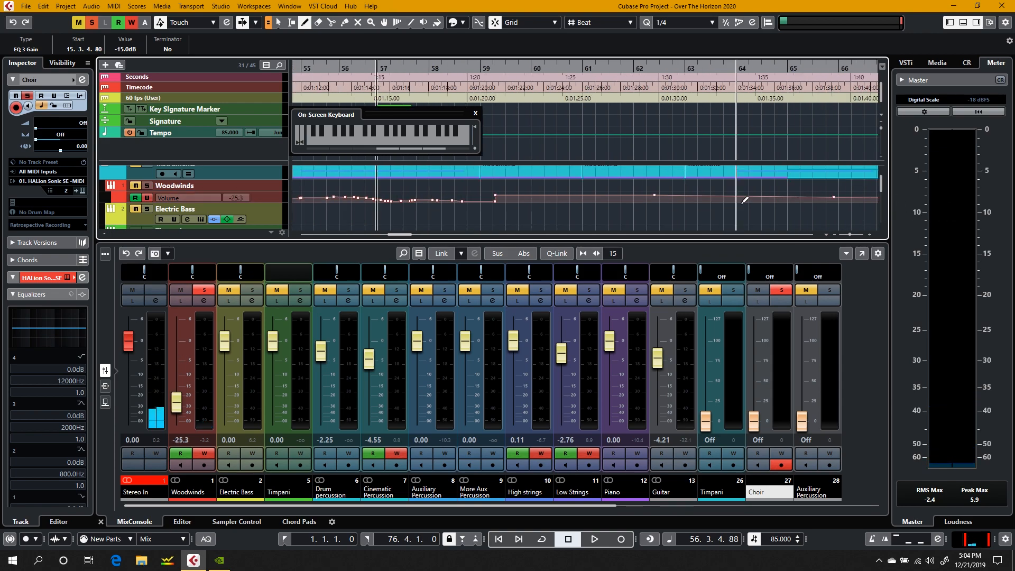
{"action": "left_click_drag", "start_coordinate": [497, 195], "coordinate": [442, 197]}
Step: Play the project from about bar 57 with the whole arrangement in view, and jump ahead to bar 65
{"action": "scroll", "coordinate": [626, 205], "scroll_direction": "down", "scroll_amount": 6}
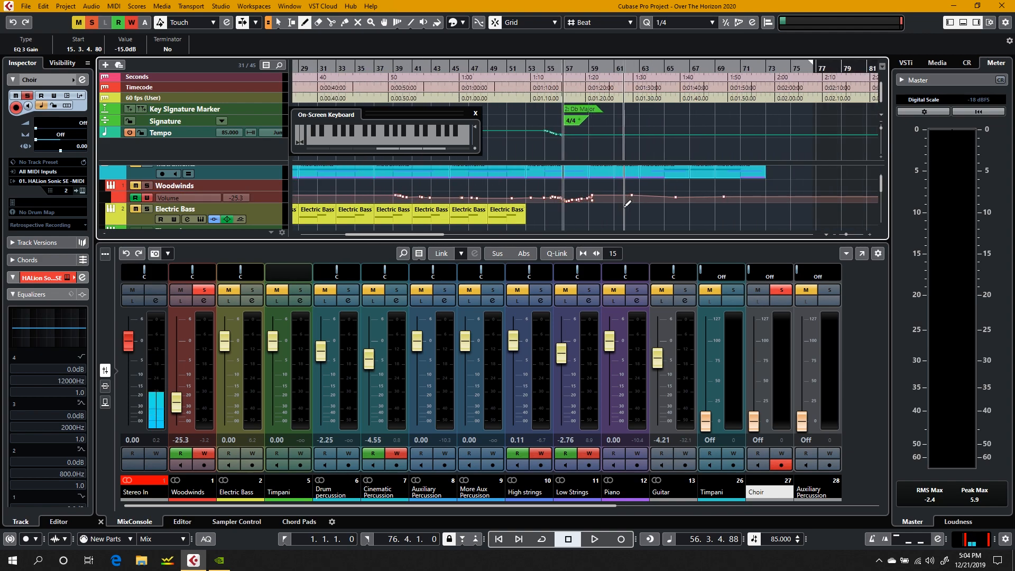
{"action": "scroll", "coordinate": [626, 206], "scroll_direction": "up", "scroll_amount": 1}
{"action": "left_click_drag", "start_coordinate": [880, 182], "coordinate": [881, 205]}
{"action": "key", "text": "space"}
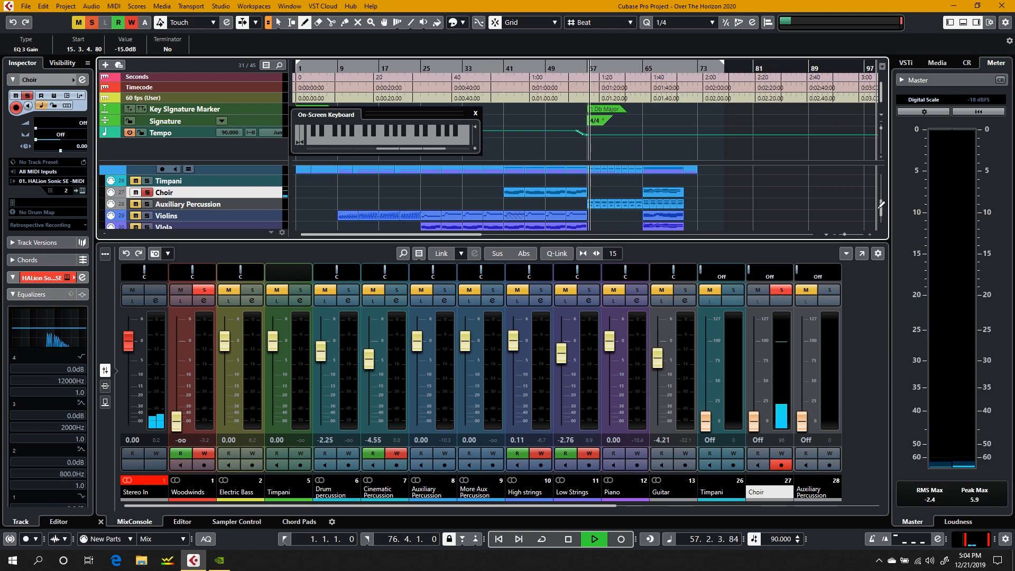
{"action": "left_click", "coordinate": [644, 69]}
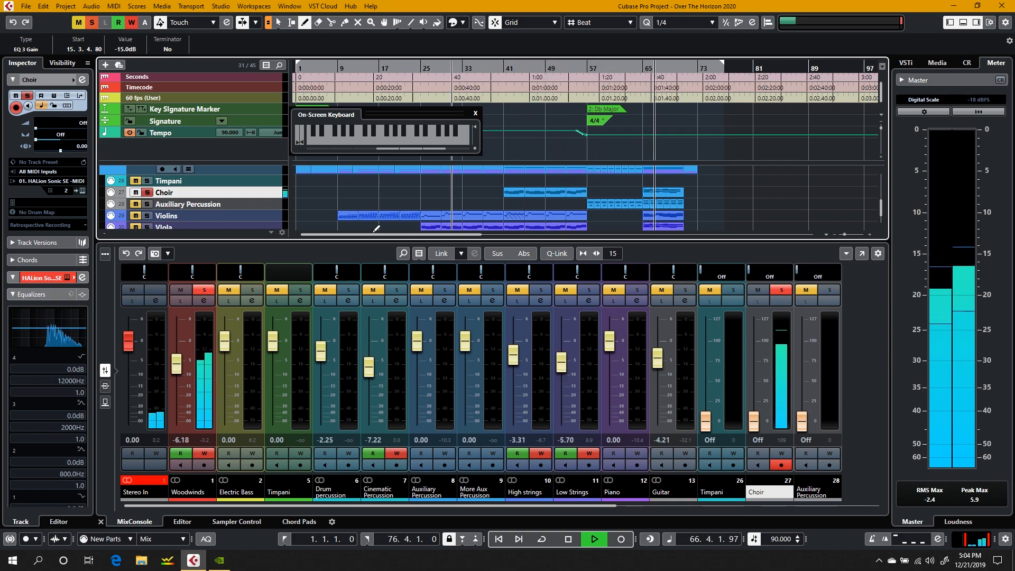
Step: Ride the Woodwinds fader down to about -10.7 dB over the ending, and stop at about bar 71
{"action": "left_click", "coordinate": [175, 365]}
{"action": "left_click_drag", "start_coordinate": [176, 366], "coordinate": [180, 382]}
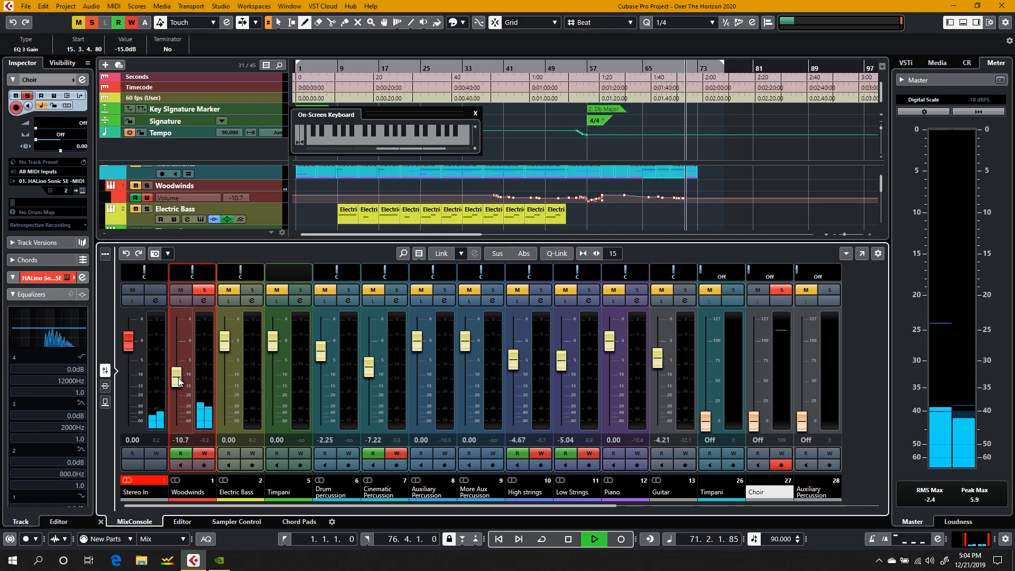
{"action": "key", "text": "space"}
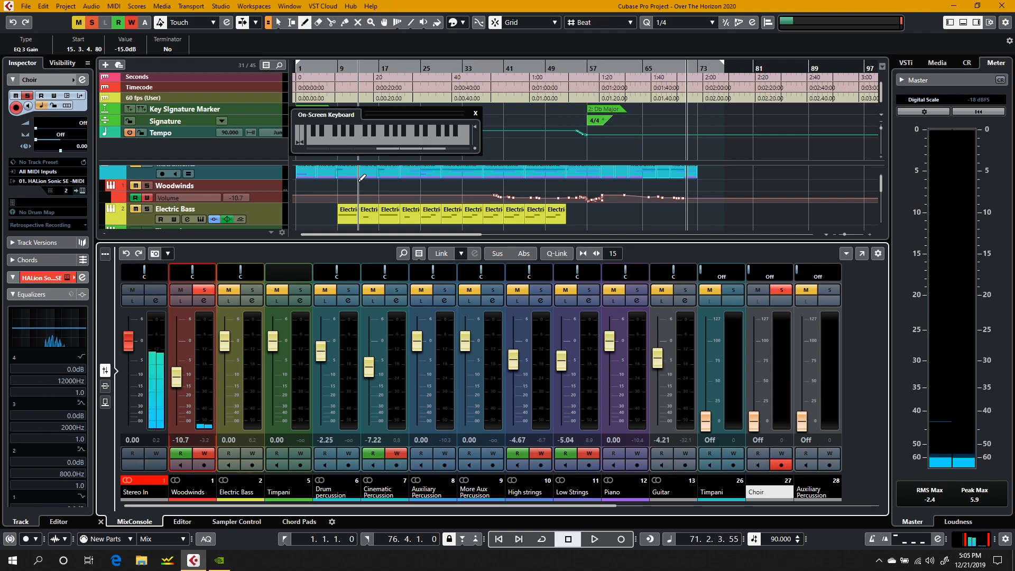
Step: With Object Selection active, clear the track view by moving the On-Screen Keyboard off the tracks and shrinking the MixConsole
{"action": "left_click_drag", "start_coordinate": [417, 118], "coordinate": [336, 60]}
{"action": "left_click", "coordinate": [281, 23]}
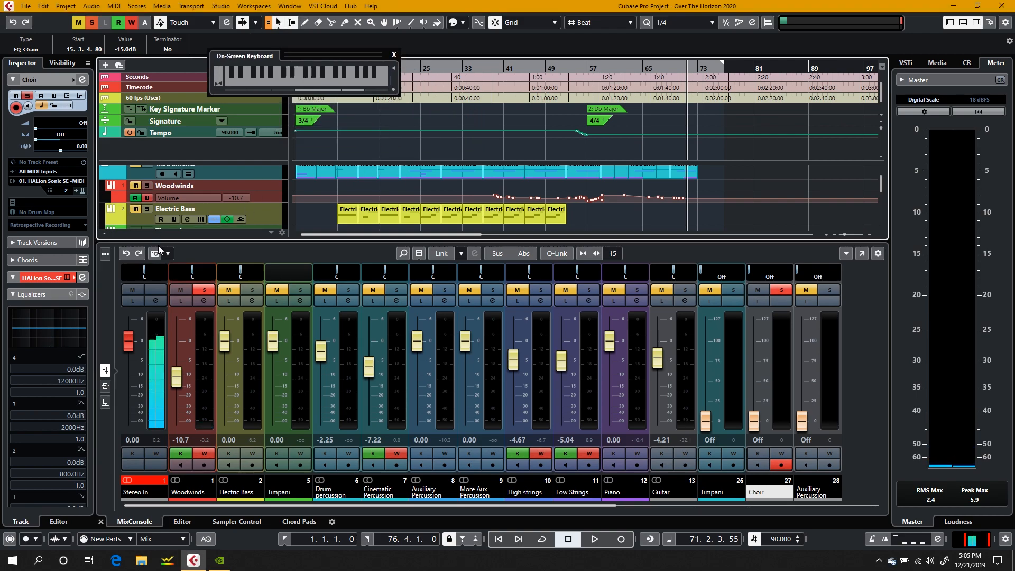
{"action": "left_click_drag", "start_coordinate": [170, 272], "coordinate": [171, 433]}
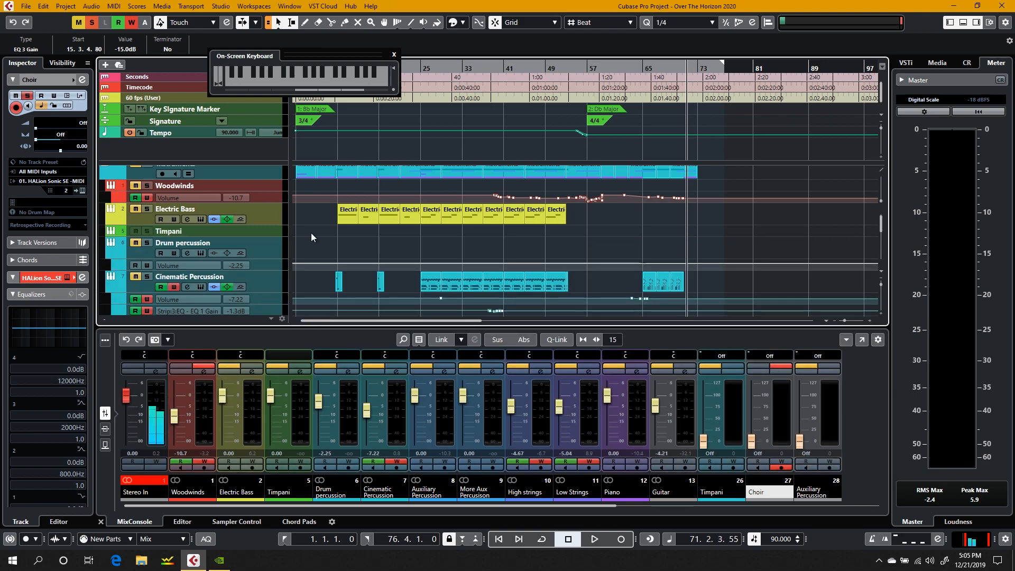
Step: Place the cursor at bar 23 and look over all tracks from the Instruments folder down to Hard Rain
{"action": "key", "text": "XF86AudioRaiseVolume"}
{"action": "scroll", "coordinate": [352, 197], "scroll_direction": "up", "scroll_amount": 1}
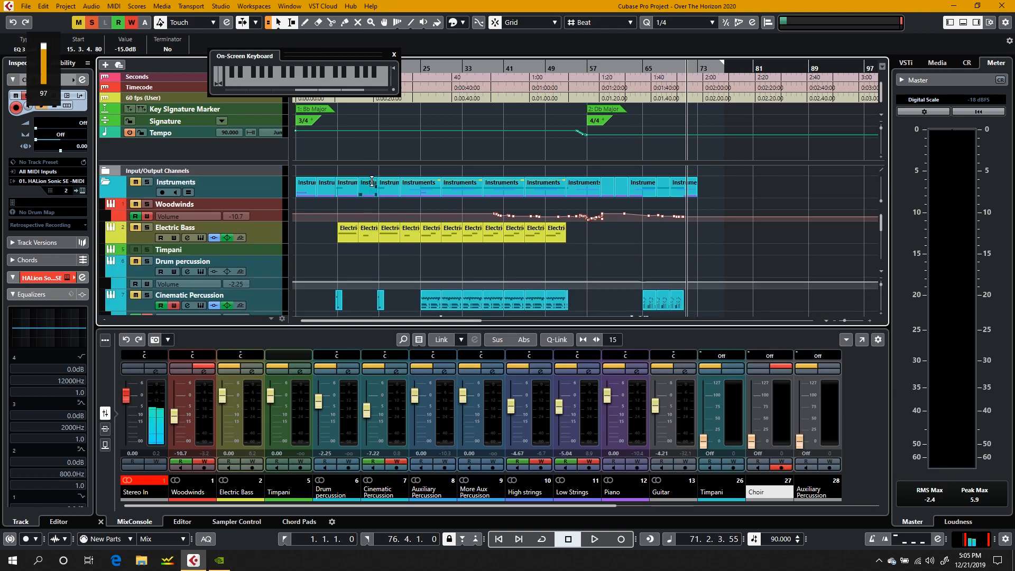
{"action": "scroll", "coordinate": [353, 196], "scroll_direction": "down", "scroll_amount": 2}
{"action": "scroll", "coordinate": [332, 223], "scroll_direction": "down", "scroll_amount": 6}
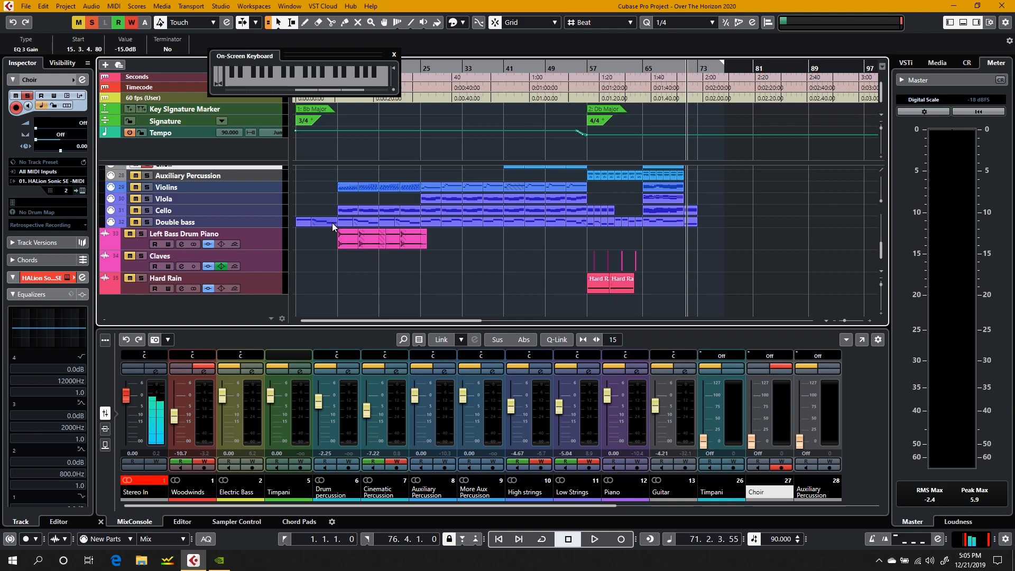
{"action": "scroll", "coordinate": [332, 223], "scroll_direction": "up", "scroll_amount": 5}
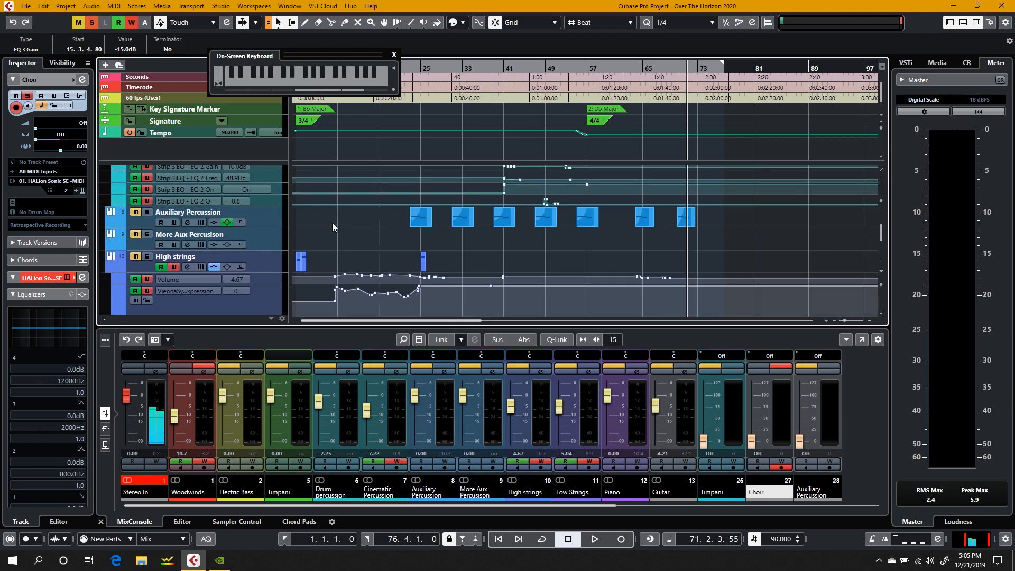
{"action": "left_click", "coordinate": [413, 65]}
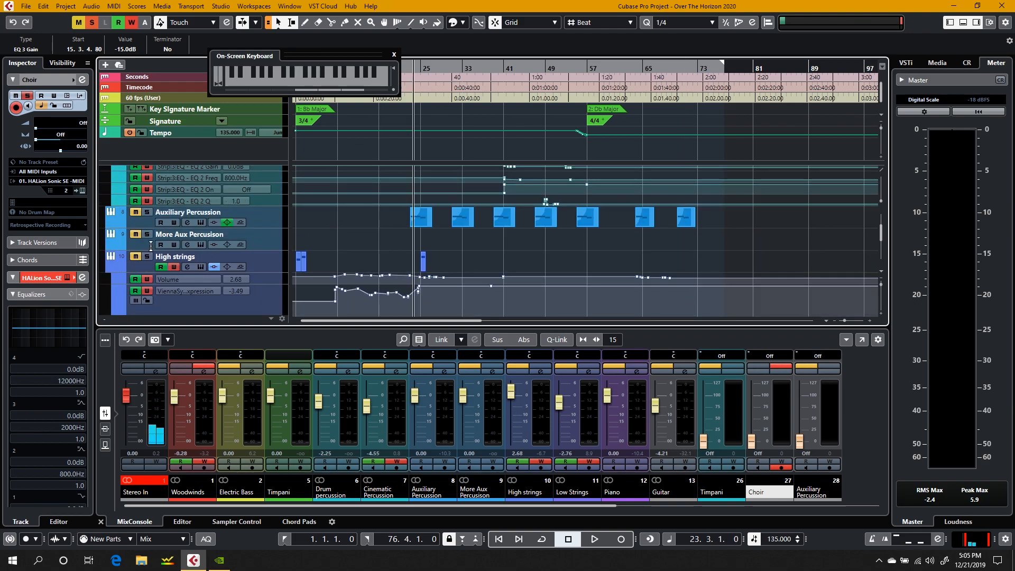
{"action": "scroll", "coordinate": [152, 248], "scroll_direction": "down", "scroll_amount": 5}
{"action": "scroll", "coordinate": [152, 260], "scroll_direction": "up", "scroll_amount": 5}
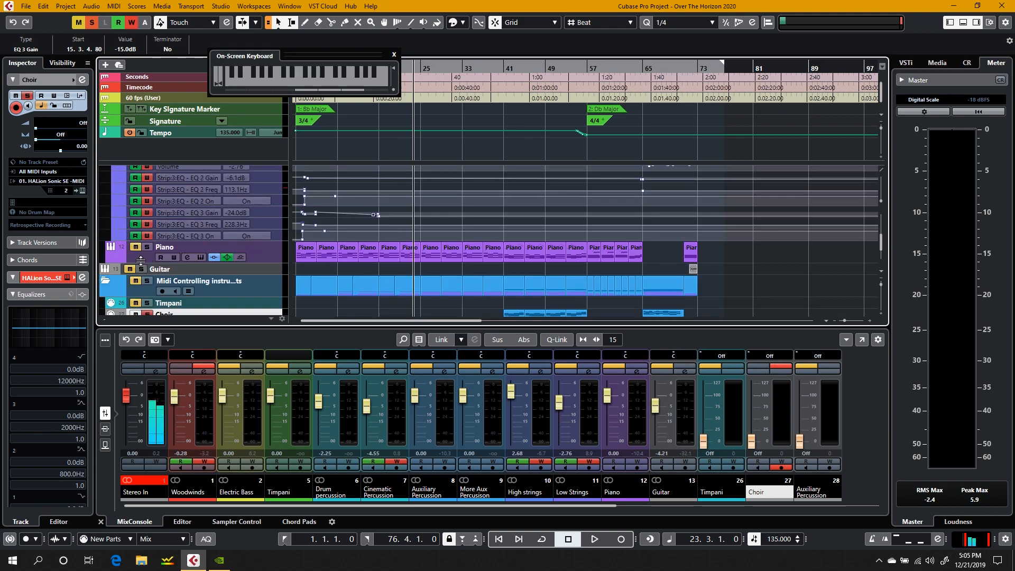
{"action": "scroll", "coordinate": [141, 260], "scroll_direction": "up", "scroll_amount": 1}
{"action": "scroll", "coordinate": [150, 287], "scroll_direction": "down", "scroll_amount": 5}
{"action": "scroll", "coordinate": [150, 287], "scroll_direction": "up", "scroll_amount": 1}
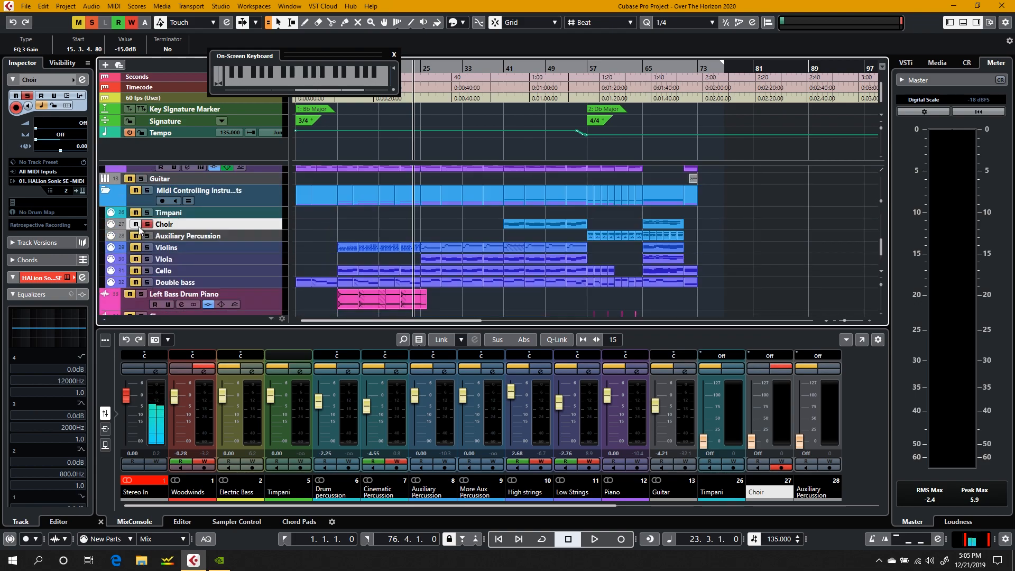
Step: Play the arrangement from bar 23 to about bar 26, and move the On-Screen Keyboard off the ruler
{"action": "key", "text": "space"}
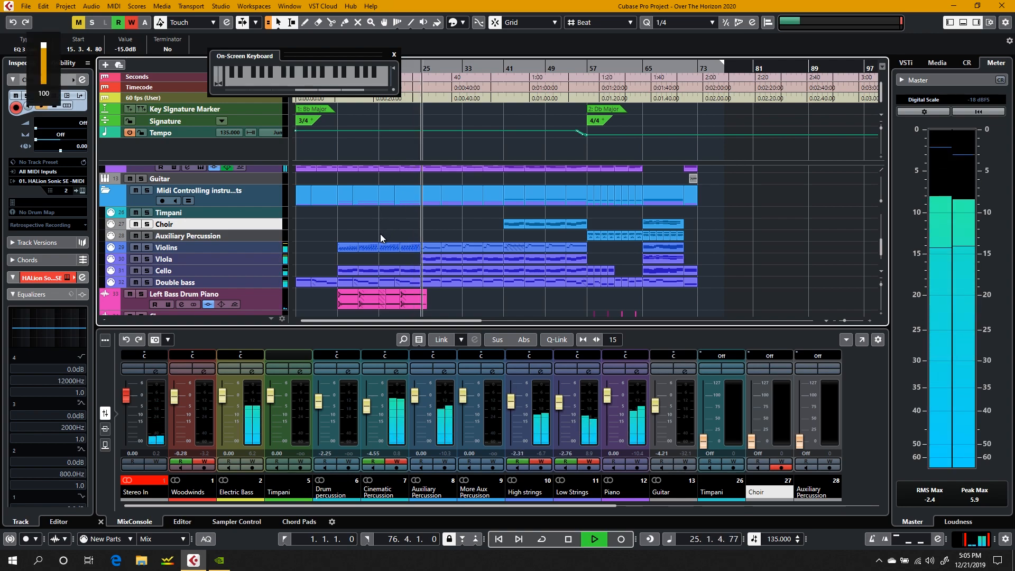
{"action": "key", "text": "space"}
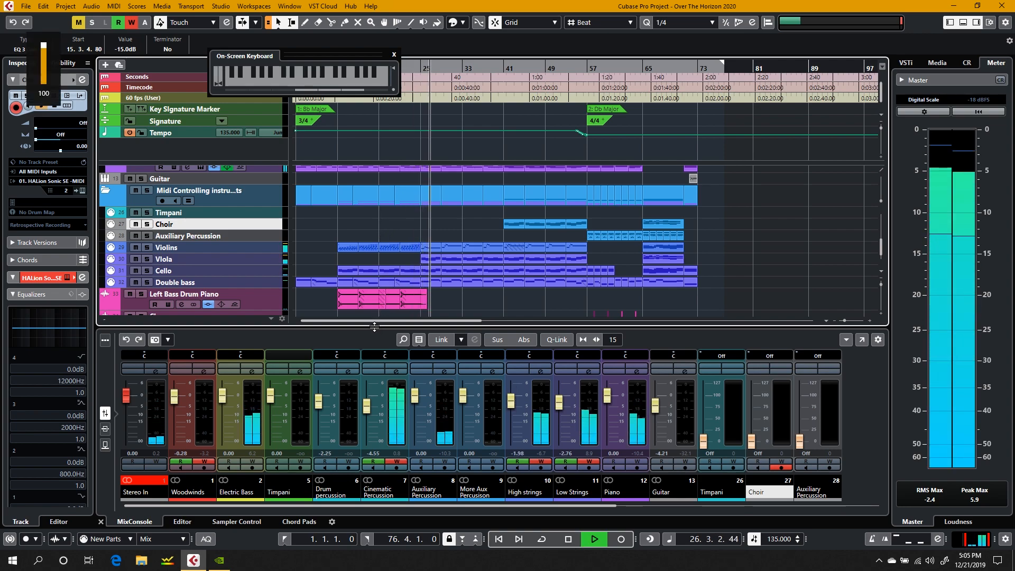
{"action": "left_click_drag", "start_coordinate": [304, 59], "coordinate": [484, 154]}
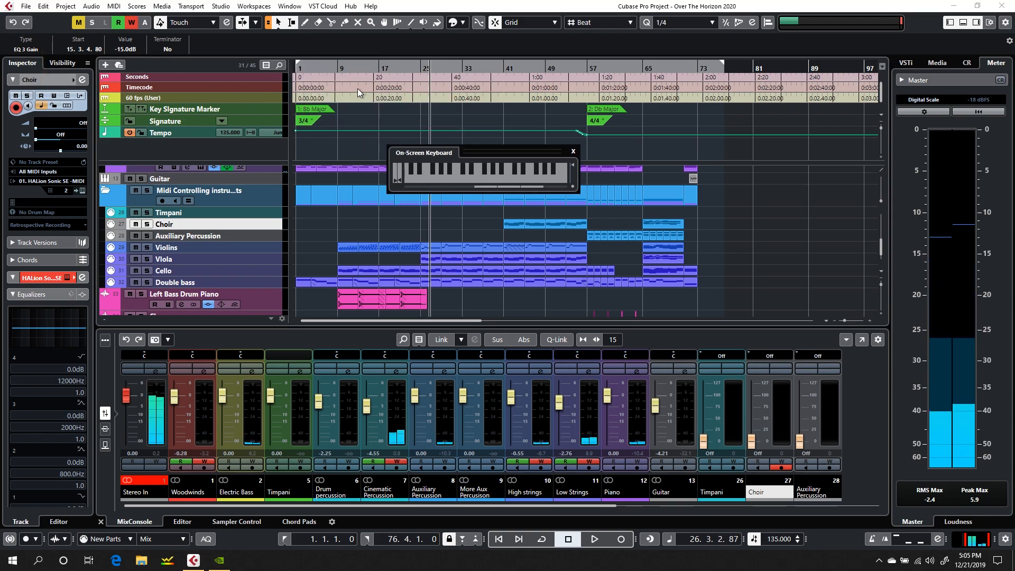
Step: Play the project from about bar 7 and enlarge the MixConsole to show taller faders
{"action": "left_click", "coordinate": [325, 68]}
{"action": "key", "text": "space"}
{"action": "key", "text": "XF86AudioRaiseVolume"}
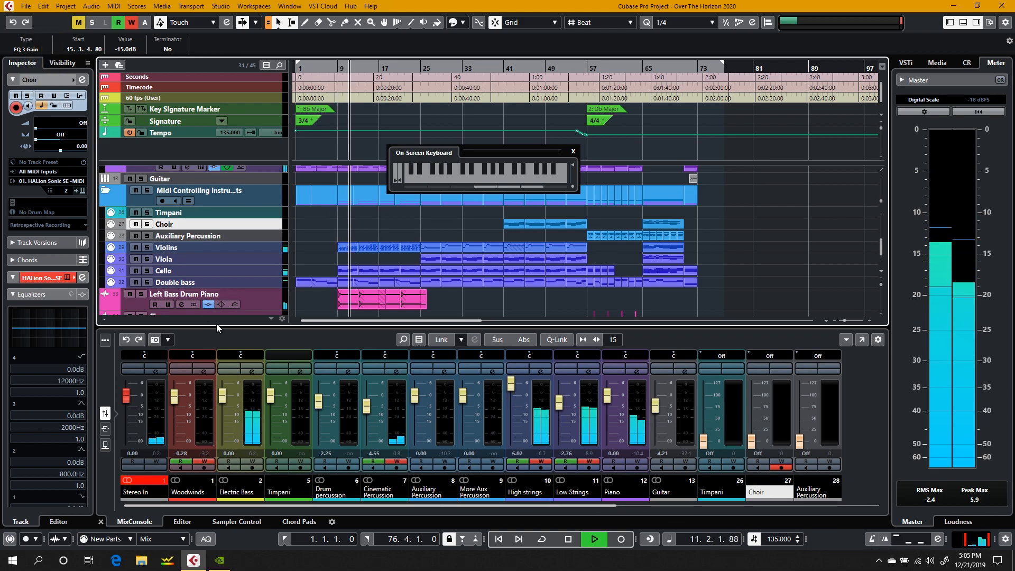
{"action": "left_click_drag", "start_coordinate": [218, 326], "coordinate": [214, 271]}
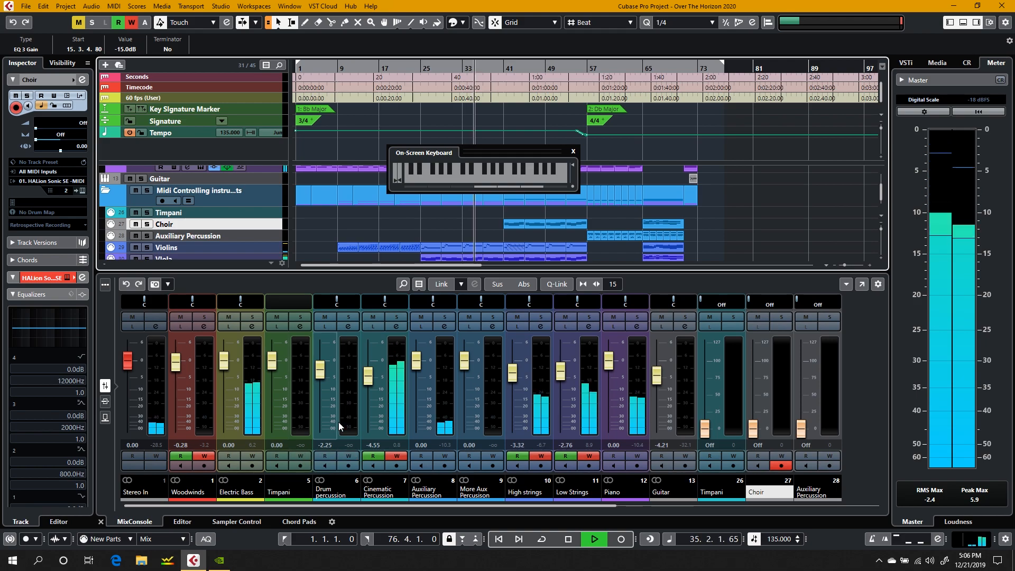
Step: Ride the Cinematic Percussion fader down at about bar 35, and stop playback in bar 39
{"action": "left_click_drag", "start_coordinate": [368, 376], "coordinate": [367, 386]}
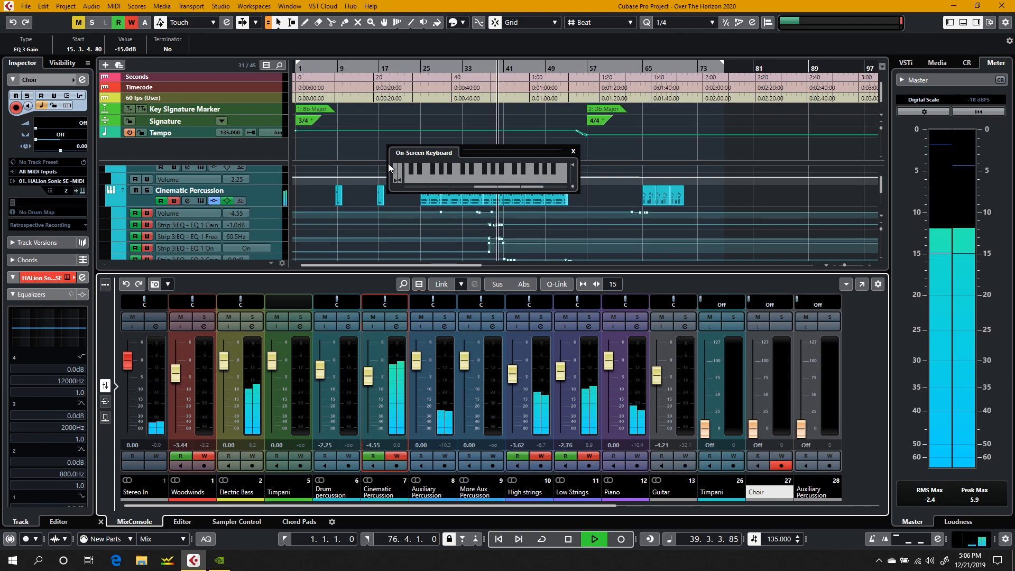
{"action": "key", "text": "space"}
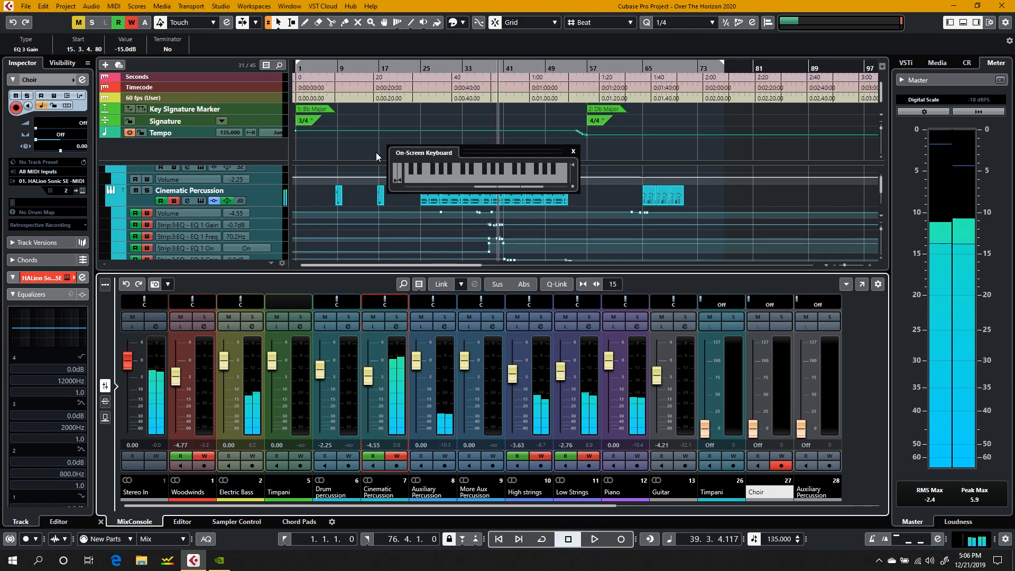
Step: Play from about bar 16, riding the Cinematic Percussion fader to about -3.14 dB near bar 22 and back down, and stop in bar 48
{"action": "left_click", "coordinate": [373, 67]}
{"action": "key", "text": "space"}
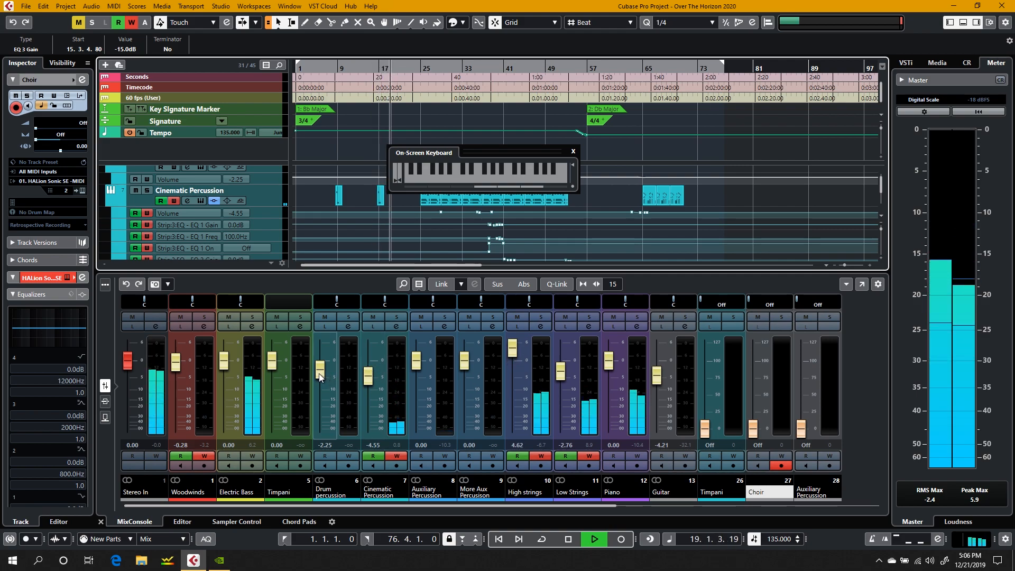
{"action": "left_click_drag", "start_coordinate": [363, 382], "coordinate": [364, 375]}
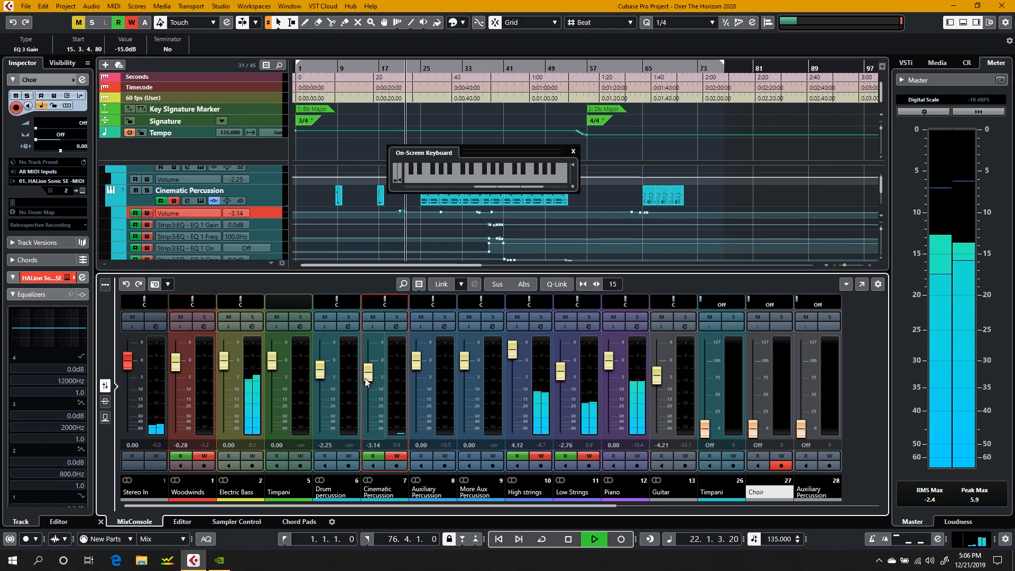
{"action": "left_click_drag", "start_coordinate": [363, 374], "coordinate": [369, 388]}
{"action": "key", "text": "space"}
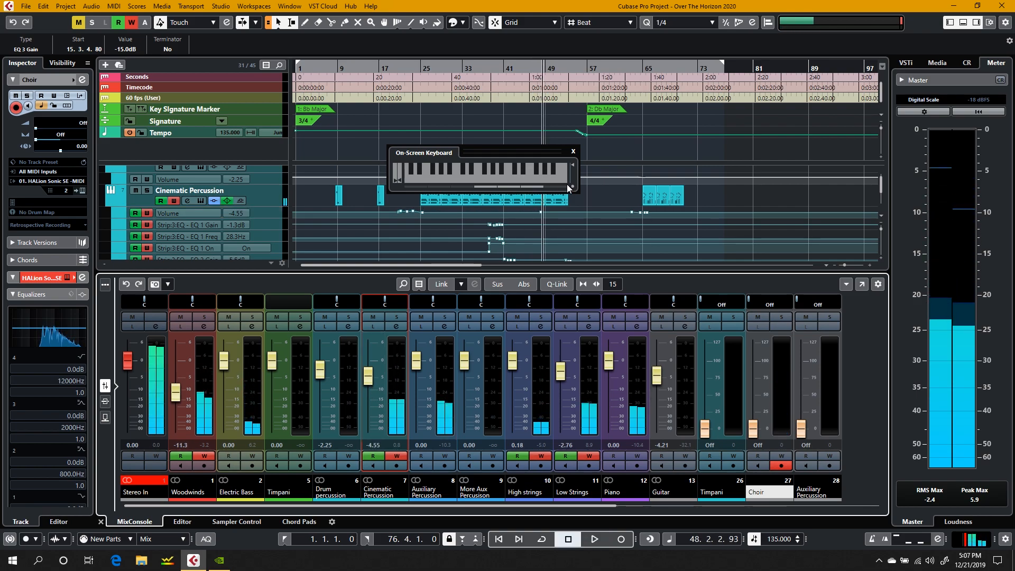
Step: Move the On-Screen Keyboard away from the Piano track's parts and place the cursor at bar 41
{"action": "scroll", "coordinate": [591, 206], "scroll_direction": "down", "scroll_amount": 5}
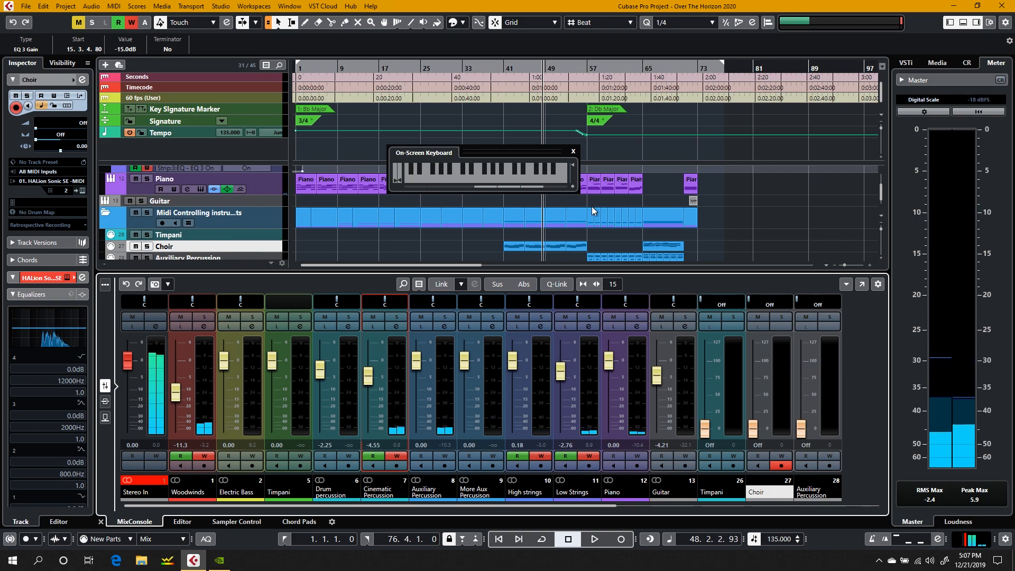
{"action": "left_click_drag", "start_coordinate": [524, 149], "coordinate": [770, 280]}
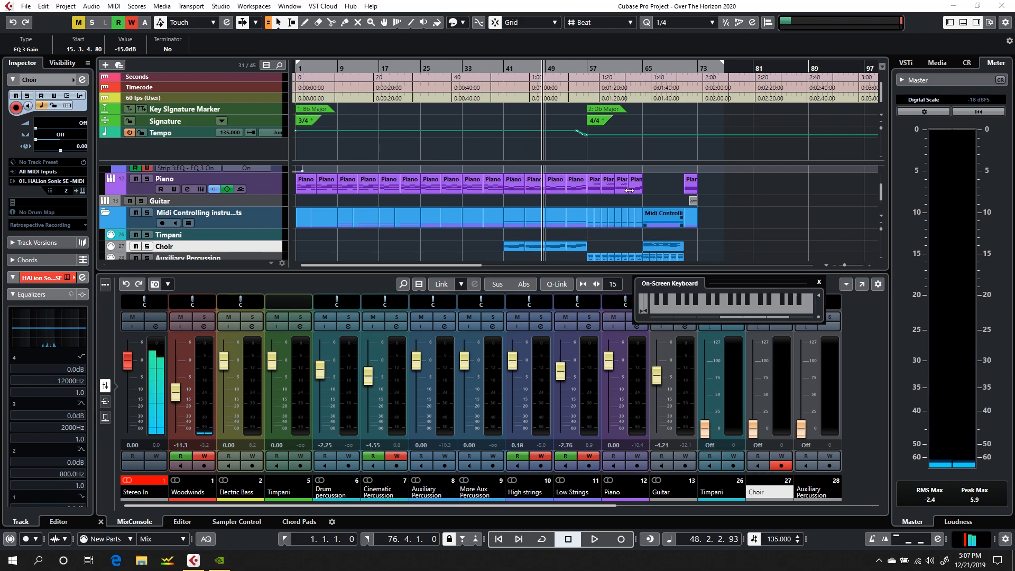
{"action": "left_click", "coordinate": [498, 101]}
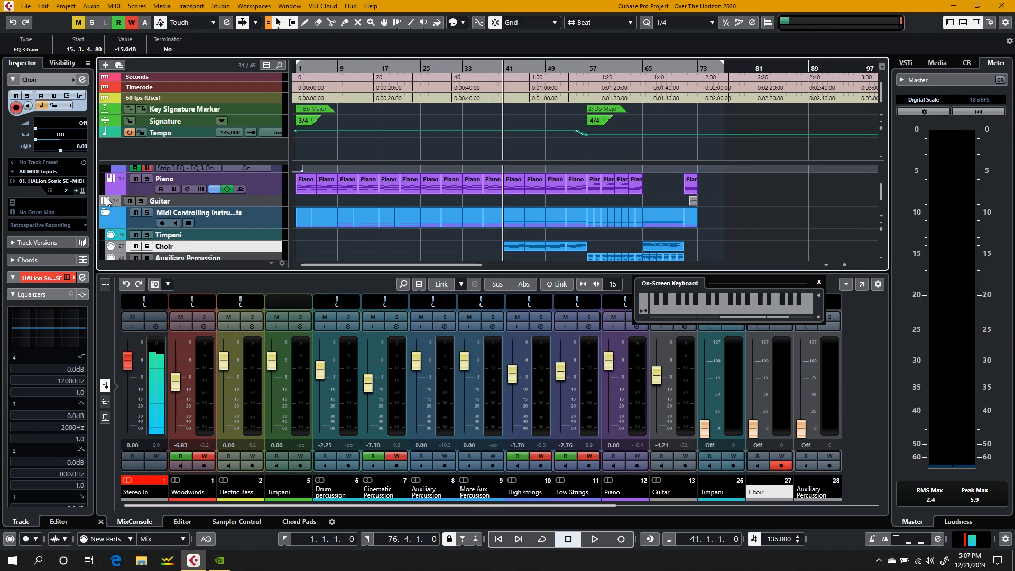
Step: Solo the Piano track and play from bar 41 with its bar 41 part open in the editor
{"action": "left_click", "coordinate": [147, 179]}
{"action": "double_click", "coordinate": [518, 187]}
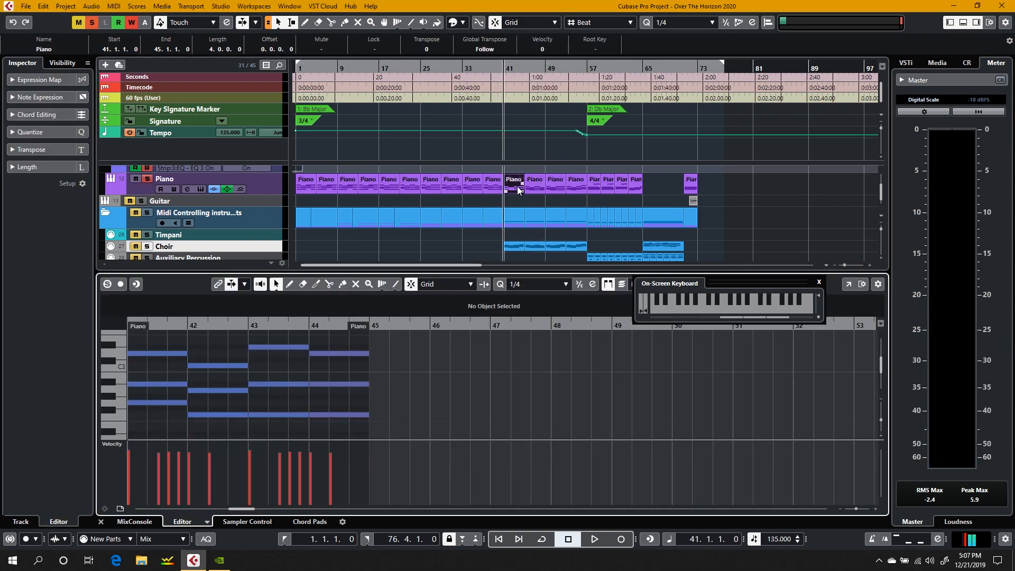
{"action": "key", "text": "space"}
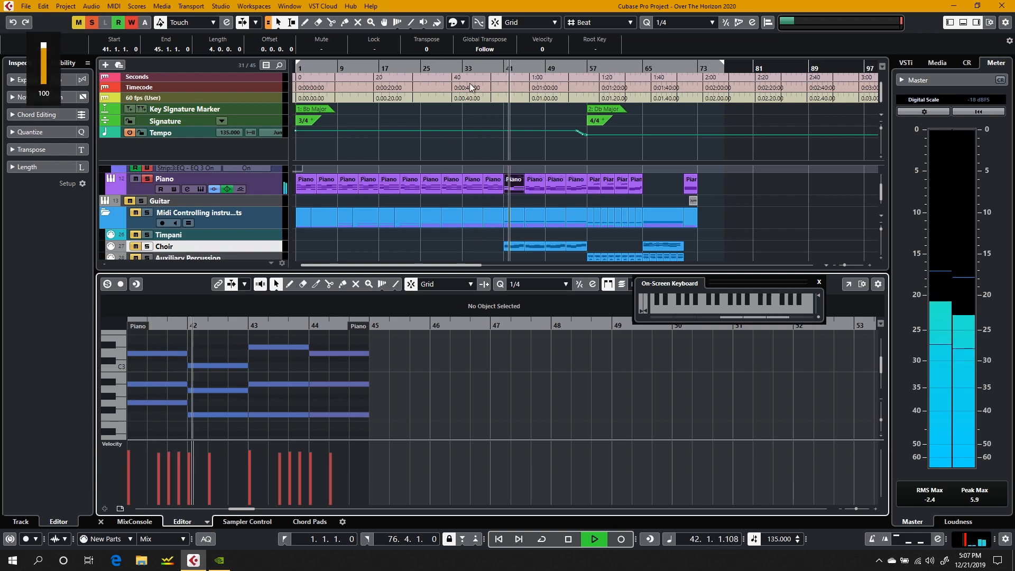
Step: View the bar 41 Piano part as notation in the Score Editor, and close the score window
{"action": "left_click", "coordinate": [137, 6]}
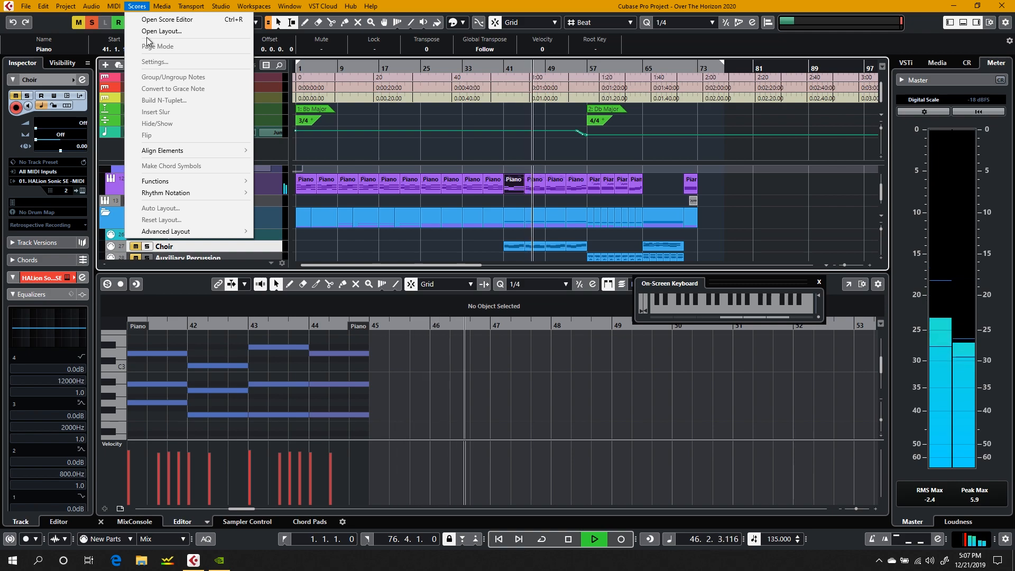
{"action": "left_click", "coordinate": [159, 19]}
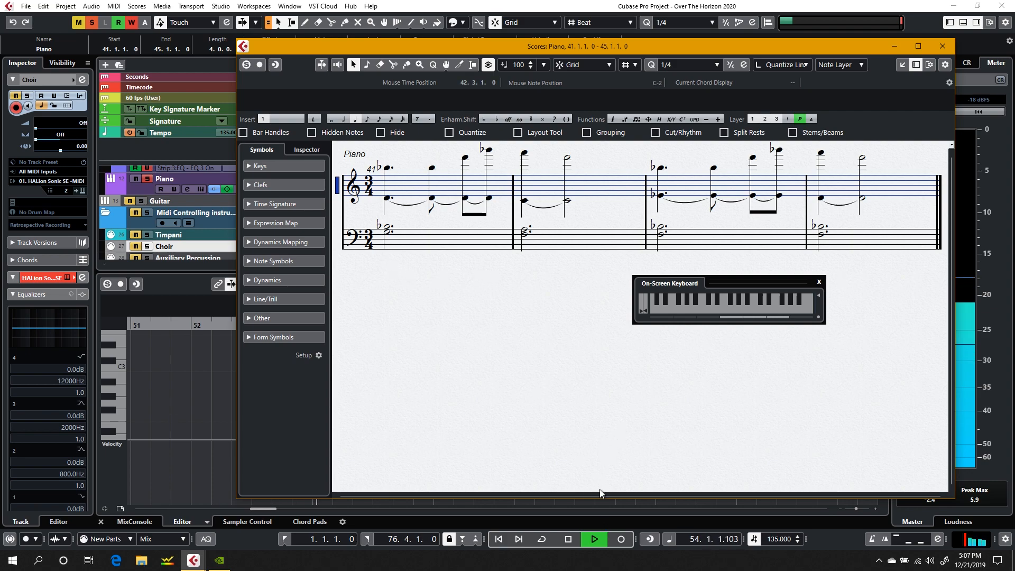
{"action": "left_click", "coordinate": [945, 46]}
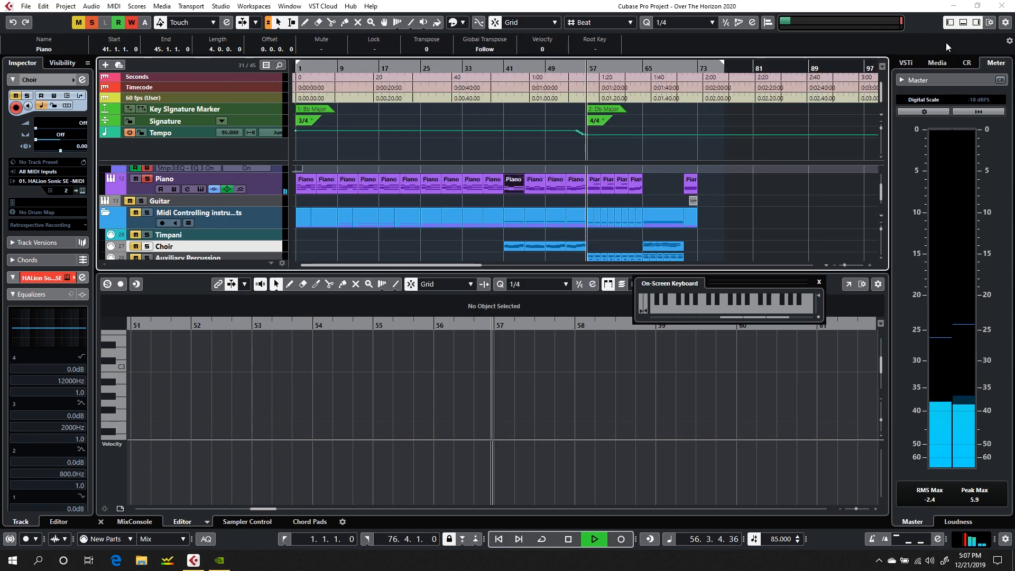
Step: Deselect the Piano part and play the soloed Piano from bar 53, stopping in bar 55
{"action": "left_click", "coordinate": [513, 200]}
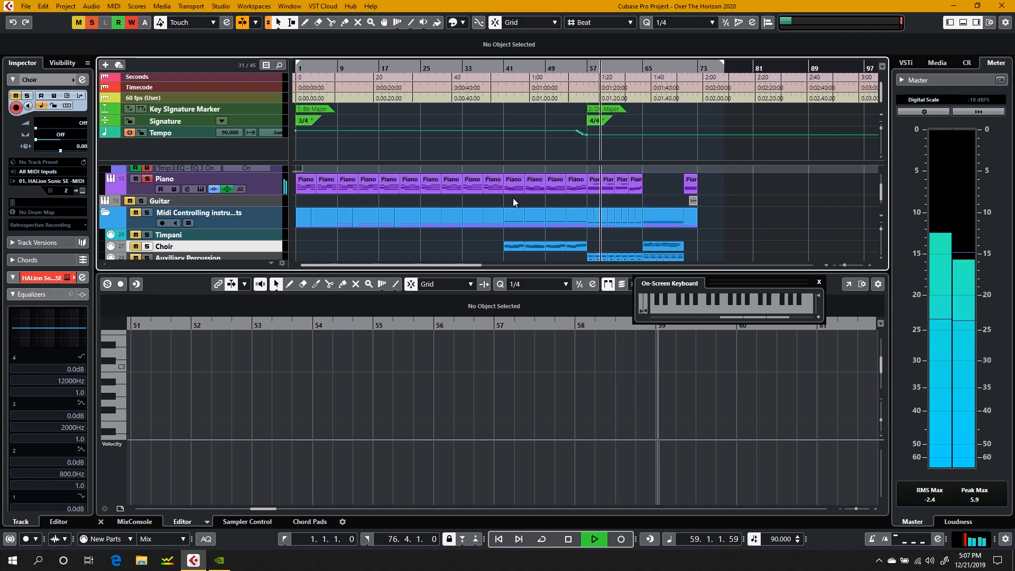
{"action": "left_click", "coordinate": [566, 69]}
{"action": "key", "text": "XF86AudioRaiseVolume"}
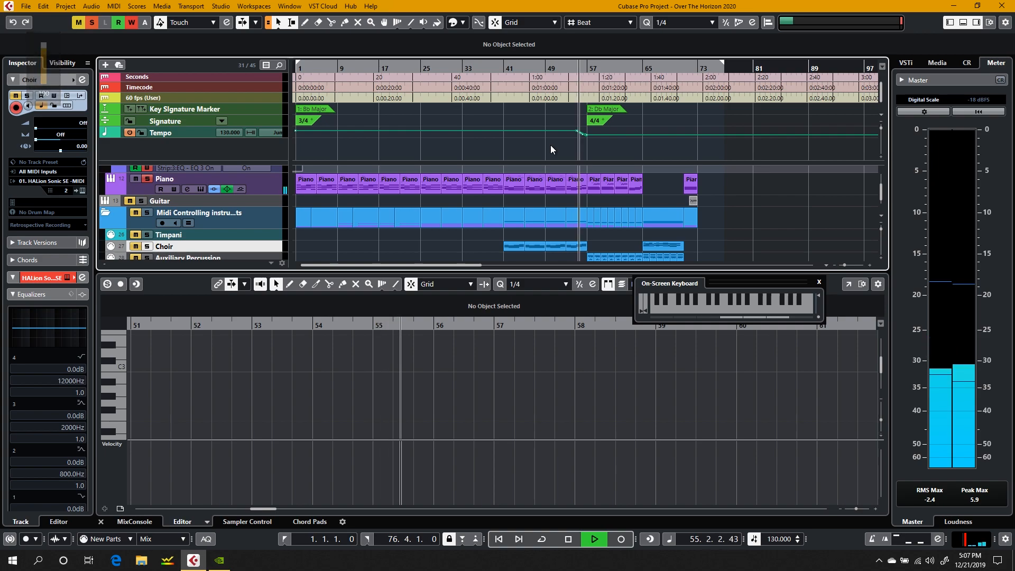
{"action": "key", "text": "space"}
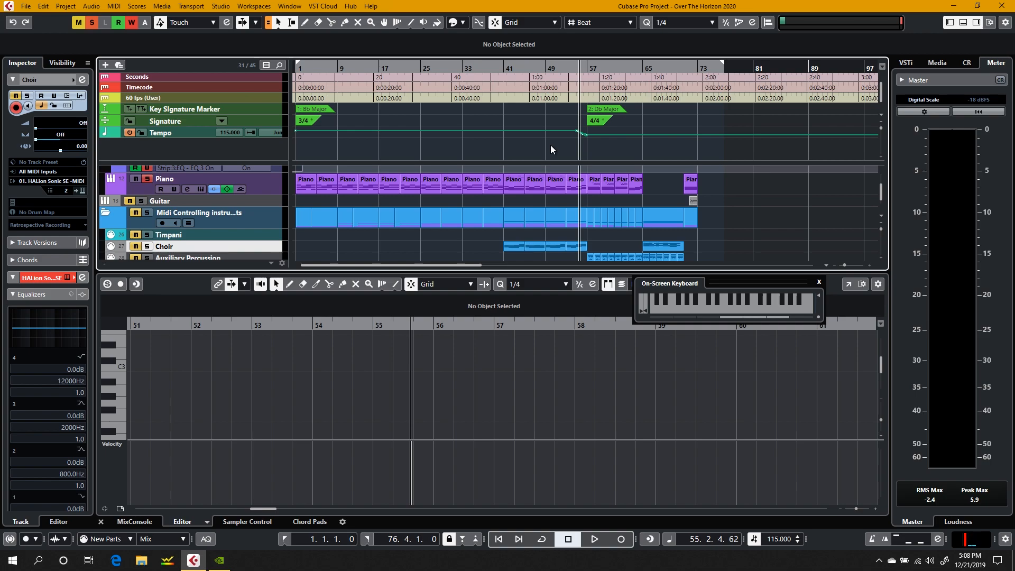
Step: Replay the soloed Piano from bar 54 and stop near the end of bar 55
{"action": "left_click", "coordinate": [573, 69]}
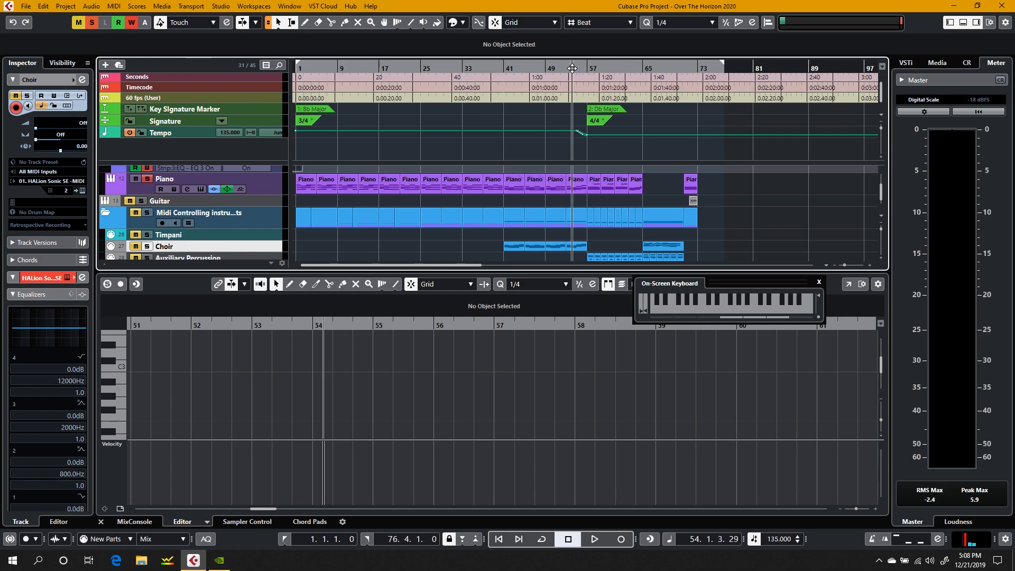
{"action": "key", "text": "space"}
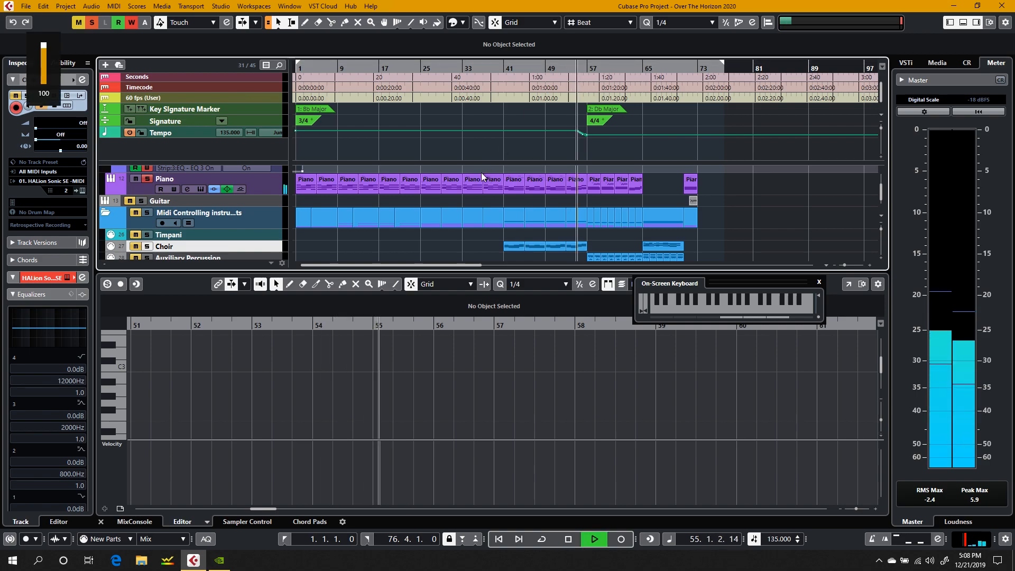
{"action": "key", "text": "space"}
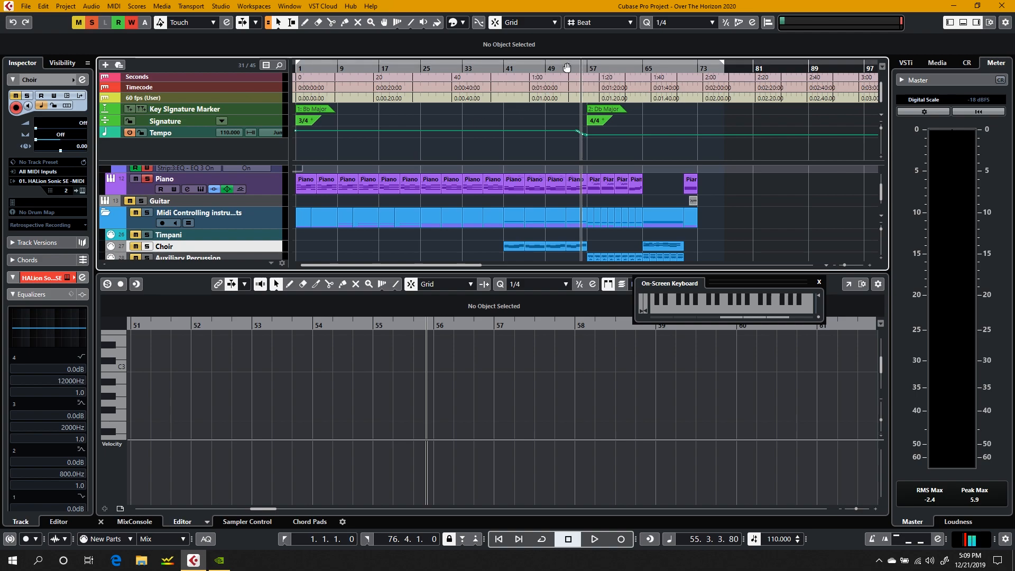
Step: Replay the Piano from about bar 53, pause in bar 55, and continue into bar 56
{"action": "left_click", "coordinate": [567, 67]}
{"action": "key", "text": "space"}
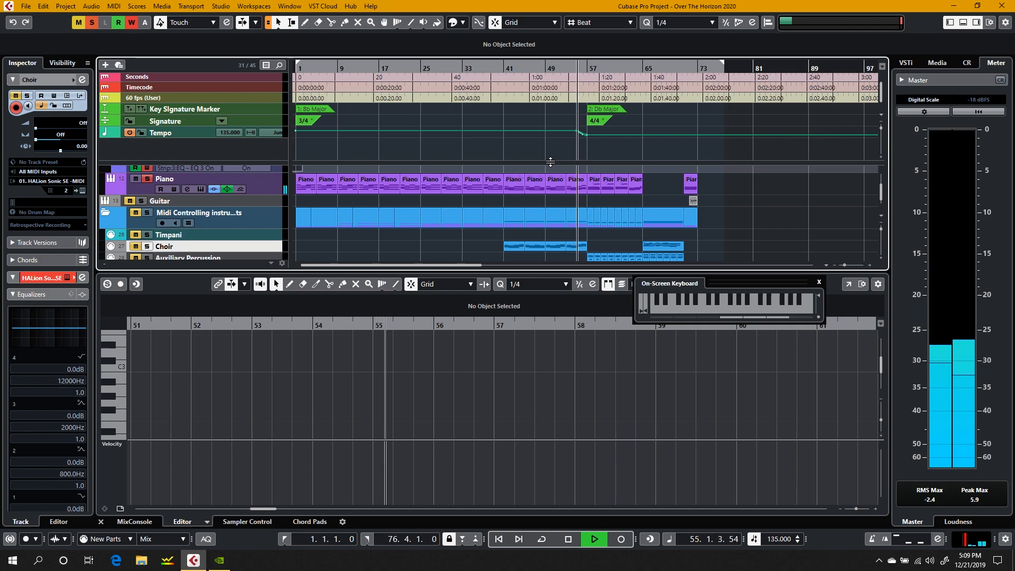
{"action": "key", "text": "space"}
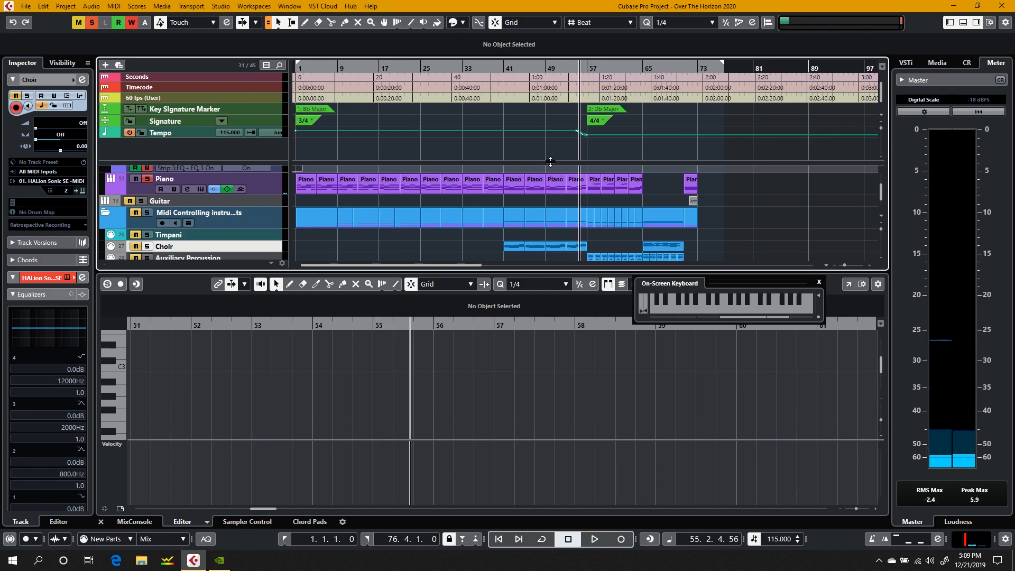
{"action": "key", "text": "space"}
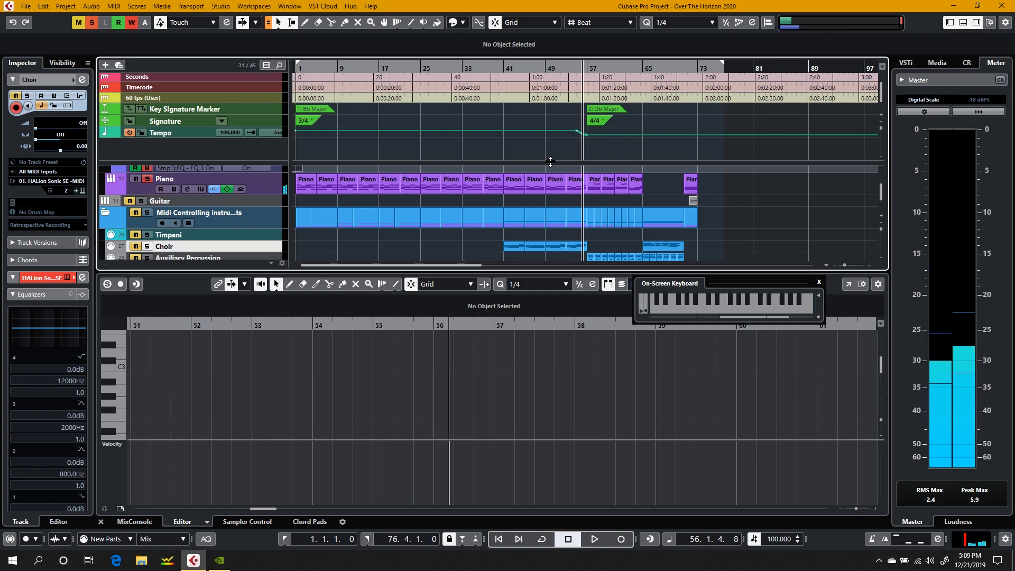
Step: Open the Piano part starting at bar 53 in the editor and audition the individual notes of its bar 55 chord
{"action": "left_click", "coordinate": [573, 184]}
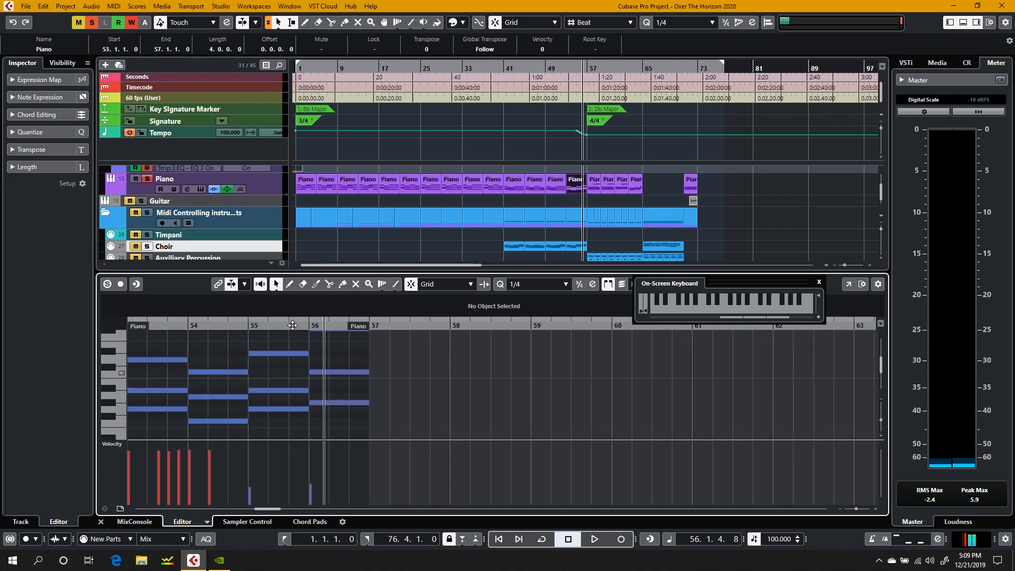
{"action": "left_click_drag", "start_coordinate": [297, 344], "coordinate": [271, 423]}
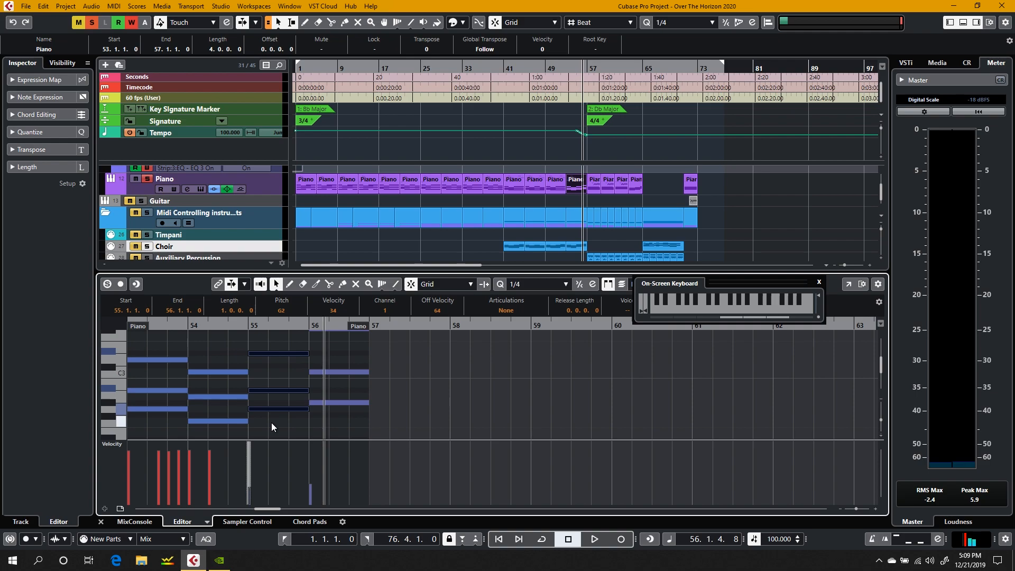
{"action": "left_click", "coordinate": [259, 408]}
{"action": "mouse_move", "coordinate": [259, 405]}
{"action": "left_mouse_down"}
{"action": "mouse_move", "coordinate": [257, 392]}
{"action": "mouse_move", "coordinate": [259, 411]}
{"action": "left_mouse_up"}
{"action": "left_click", "coordinate": [262, 389]}
{"action": "left_click", "coordinate": [266, 354]}
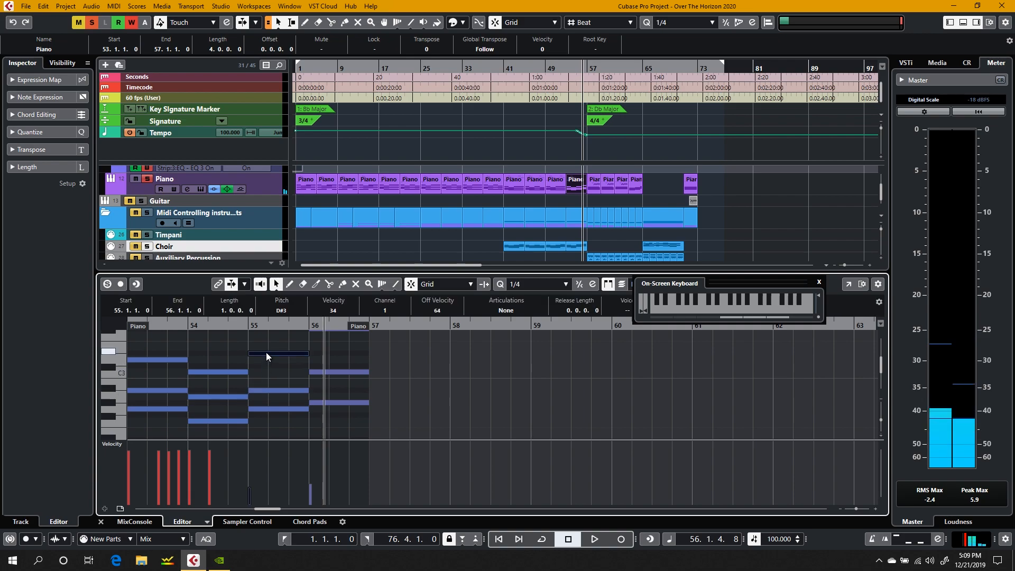
Step: Select the three notes of the bar 55 chord, zoom in on them, and place the cursor at bar 55
{"action": "left_click_drag", "start_coordinate": [268, 426], "coordinate": [268, 342]}
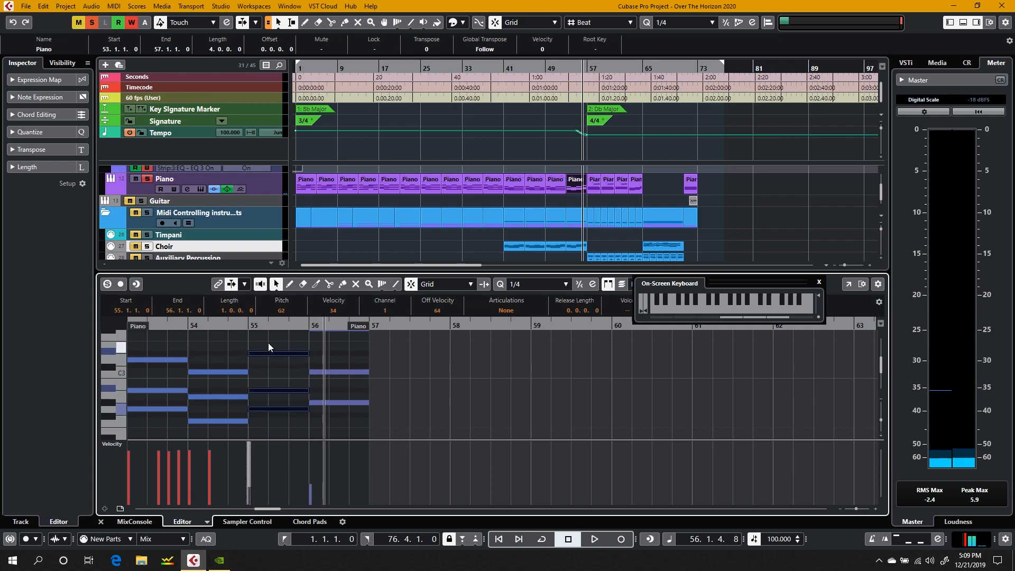
{"action": "key", "text": "h"}
{"action": "key", "text": "h"}
{"action": "key", "text": "h"}
{"action": "scroll", "coordinate": [268, 344], "scroll_direction": "right", "scroll_amount": 1}
{"action": "left_click", "coordinate": [320, 326]}
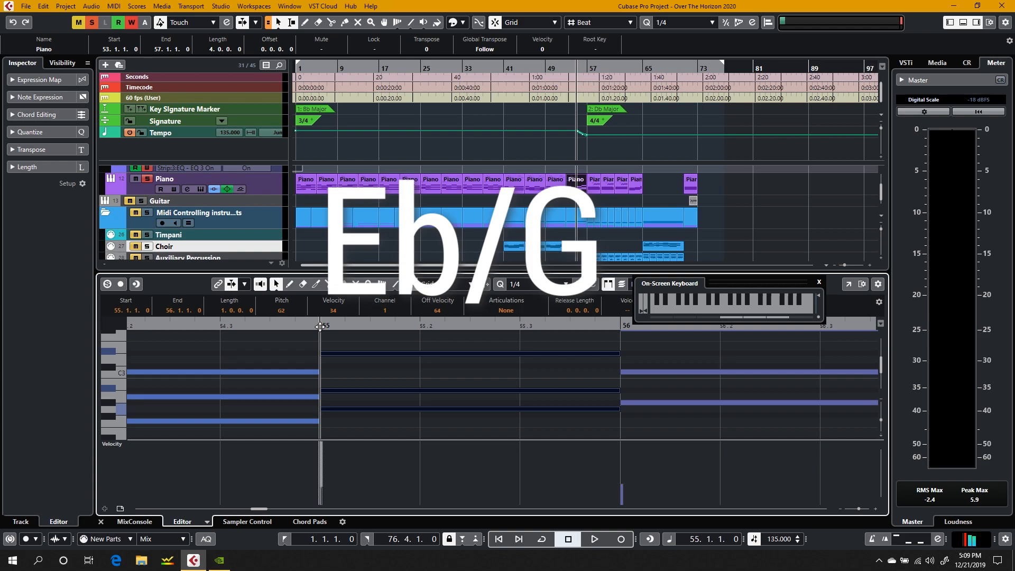
Step: Deselect the bar 55 chord, audition its lowest note, and play the Piano part from bar 55
{"action": "left_click", "coordinate": [372, 430]}
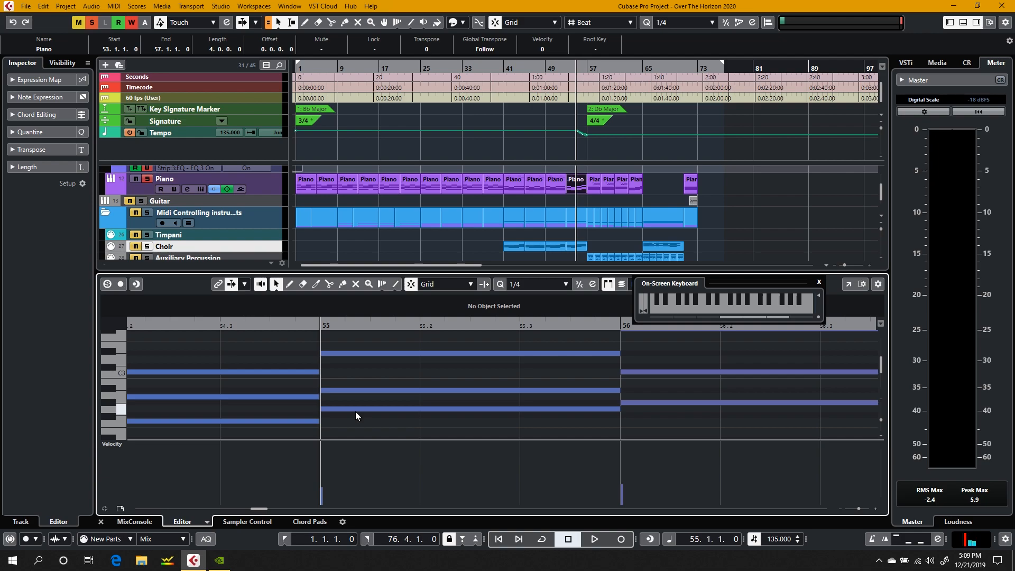
{"action": "left_click", "coordinate": [355, 411]}
{"action": "left_click_drag", "start_coordinate": [358, 347], "coordinate": [353, 444]}
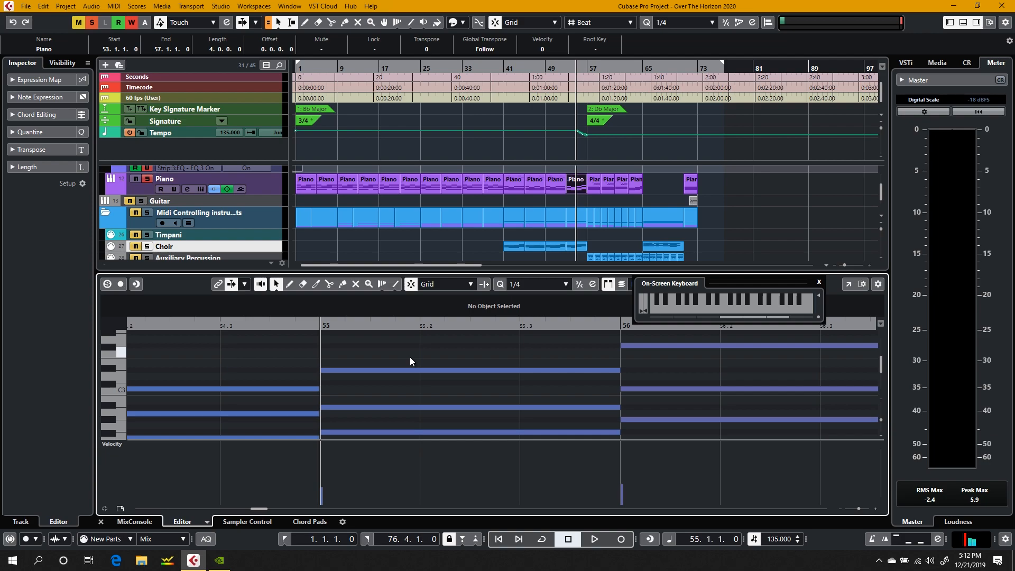
{"action": "key", "text": "space"}
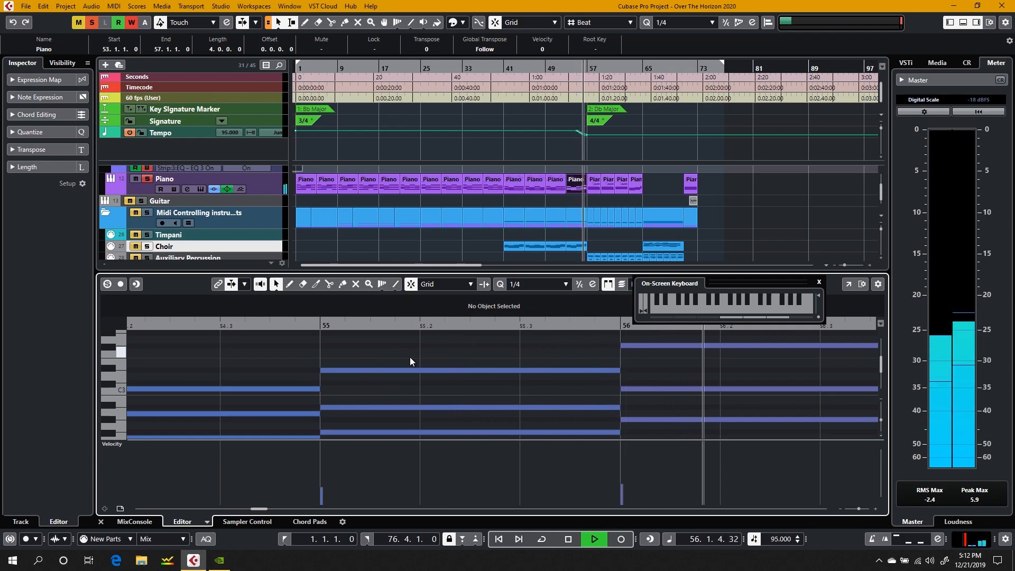
Step: Stop playback, return to bar 55 to audition the chord's lowest note, and close the Piano editor
{"action": "key", "text": "space"}
{"action": "left_click", "coordinate": [321, 325]}
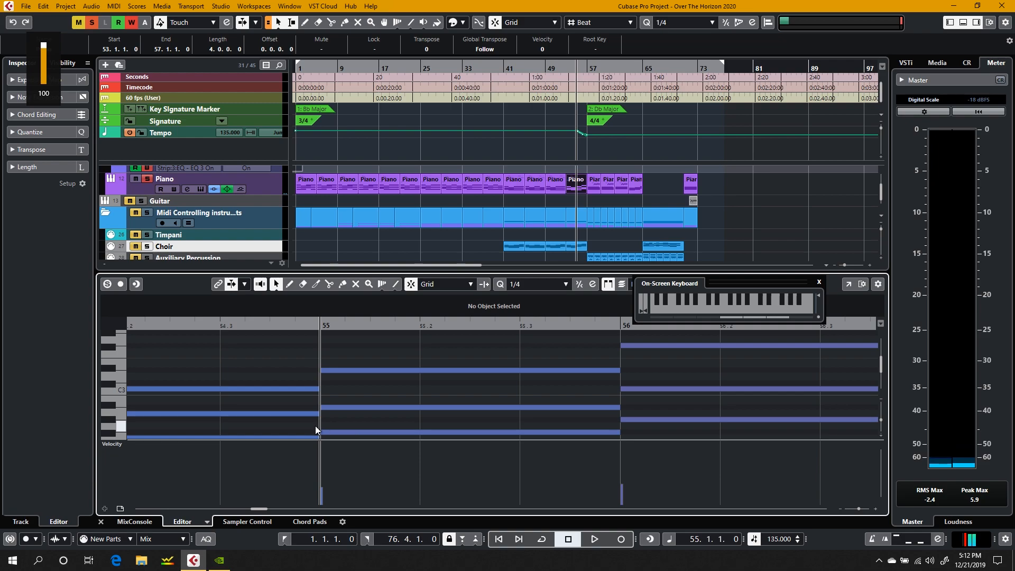
{"action": "left_click", "coordinate": [354, 432]}
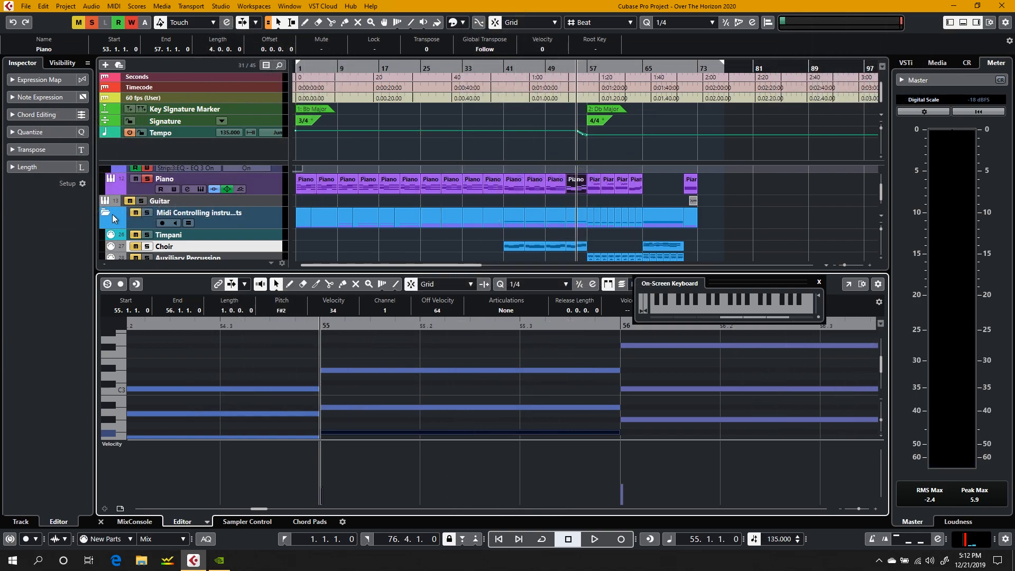
{"action": "left_click", "coordinate": [153, 178]}
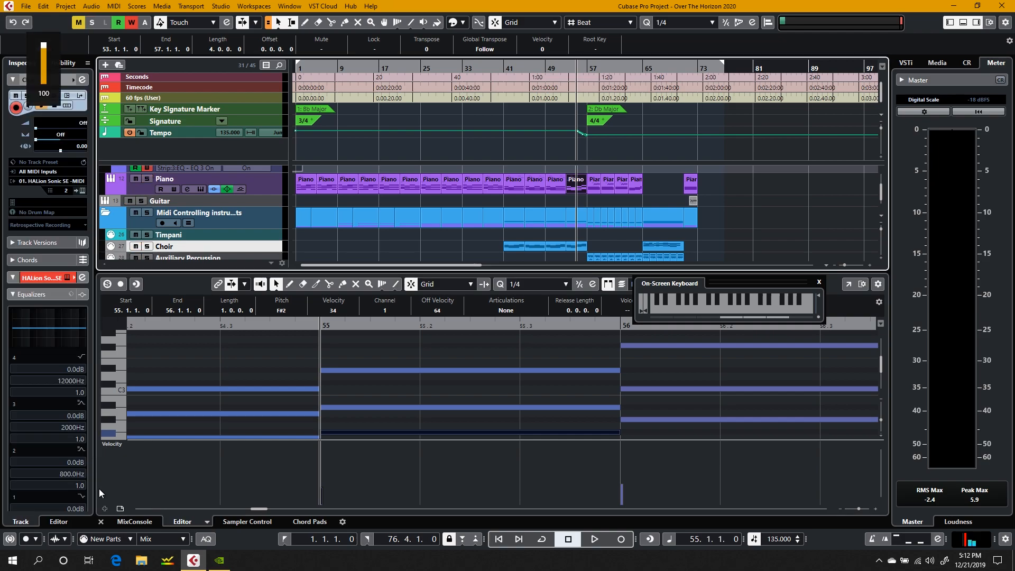
{"action": "left_click", "coordinate": [101, 522]}
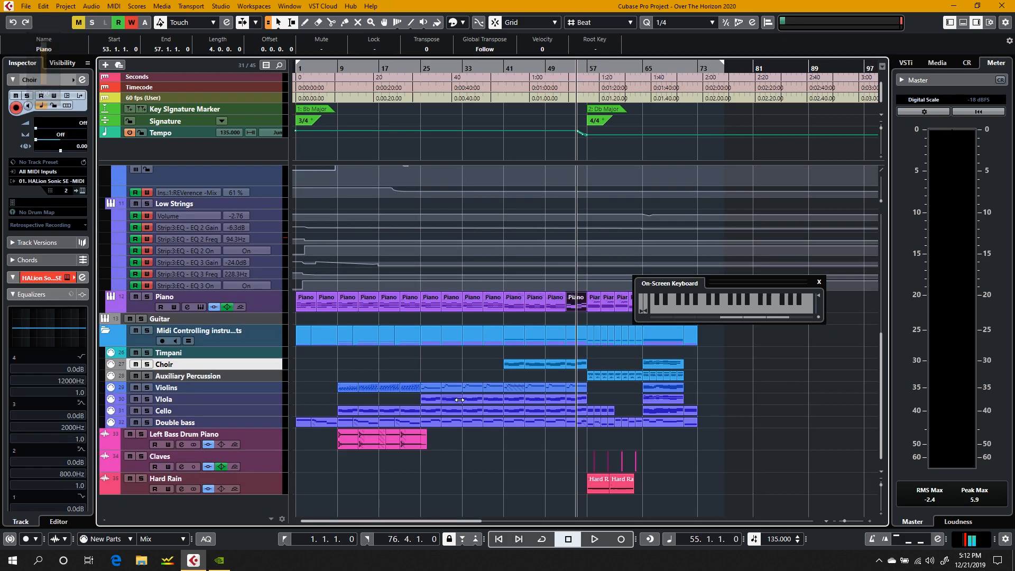
Step: Play the arrangement from bar 40, beat 3, through the tempo change, and stop in bar 57
{"action": "left_click", "coordinate": [552, 71]}
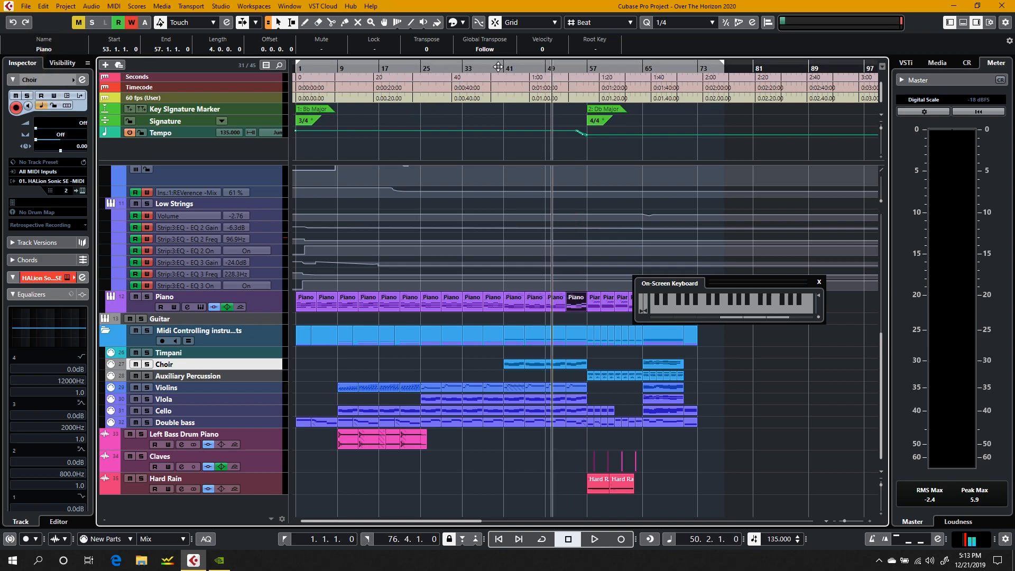
{"action": "left_click", "coordinate": [502, 67]}
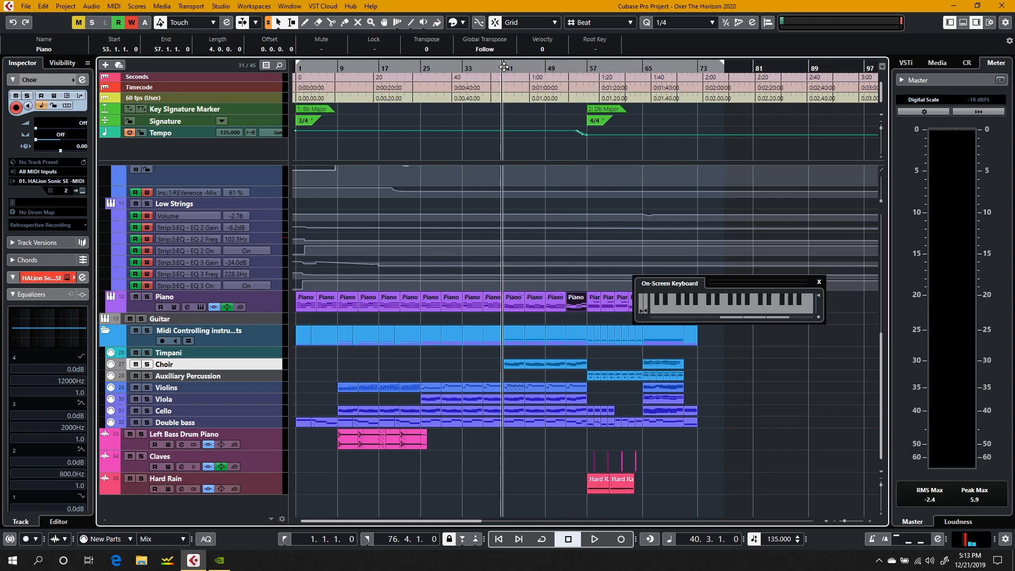
{"action": "key", "text": "space"}
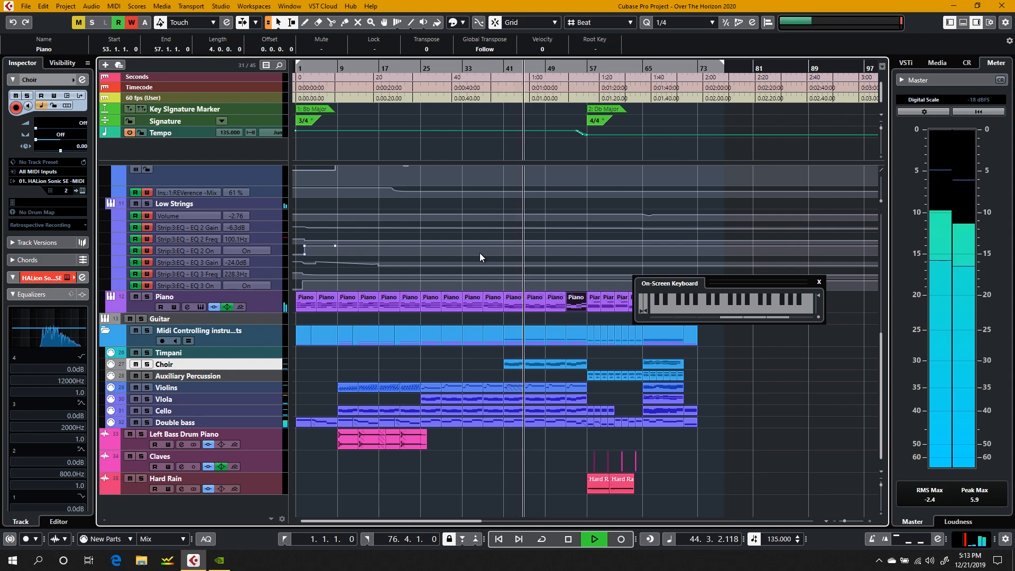
{"action": "left_click", "coordinate": [480, 366]}
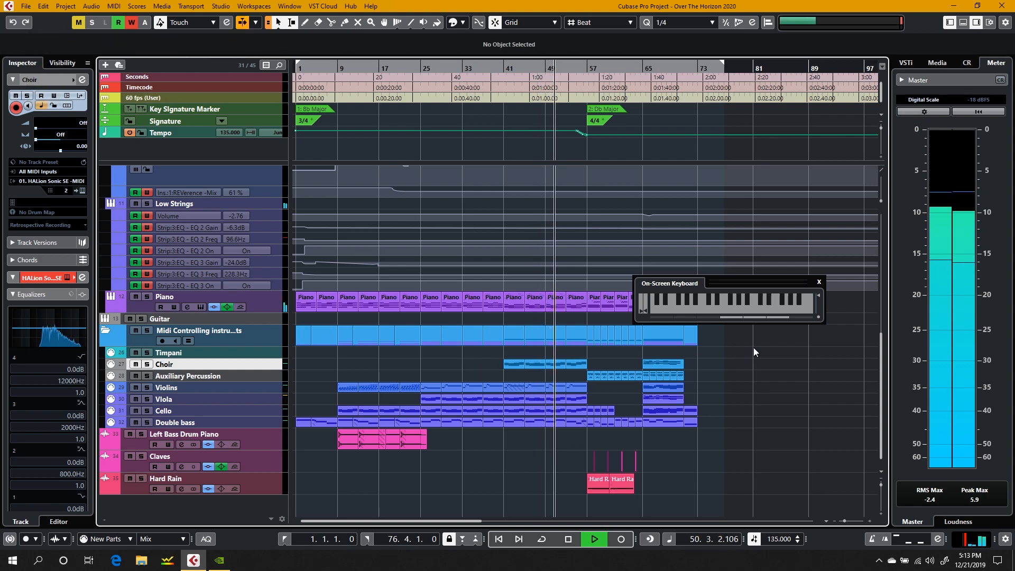
{"action": "left_click_drag", "start_coordinate": [754, 353], "coordinate": [718, 451]}
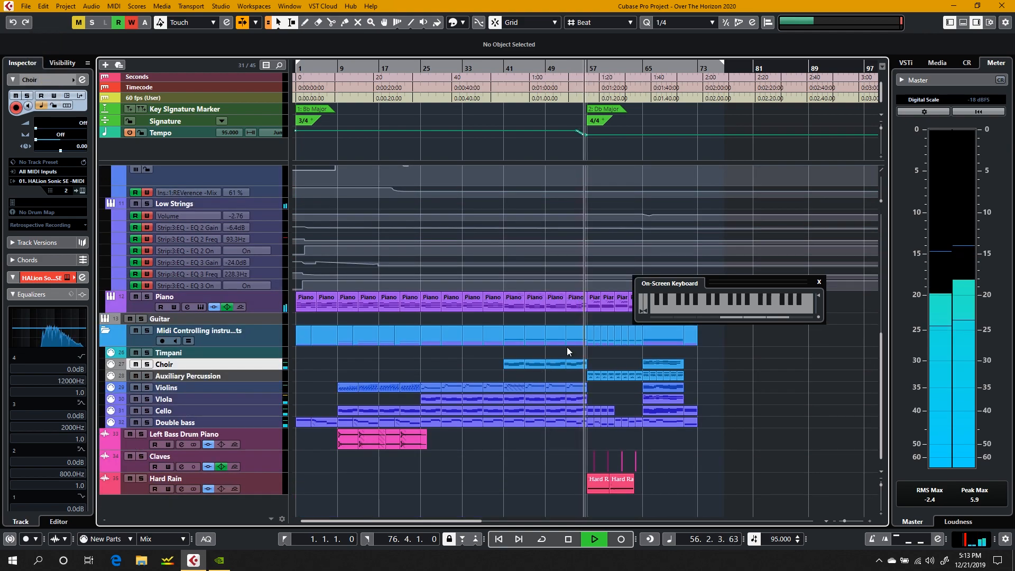
{"action": "key", "text": "space"}
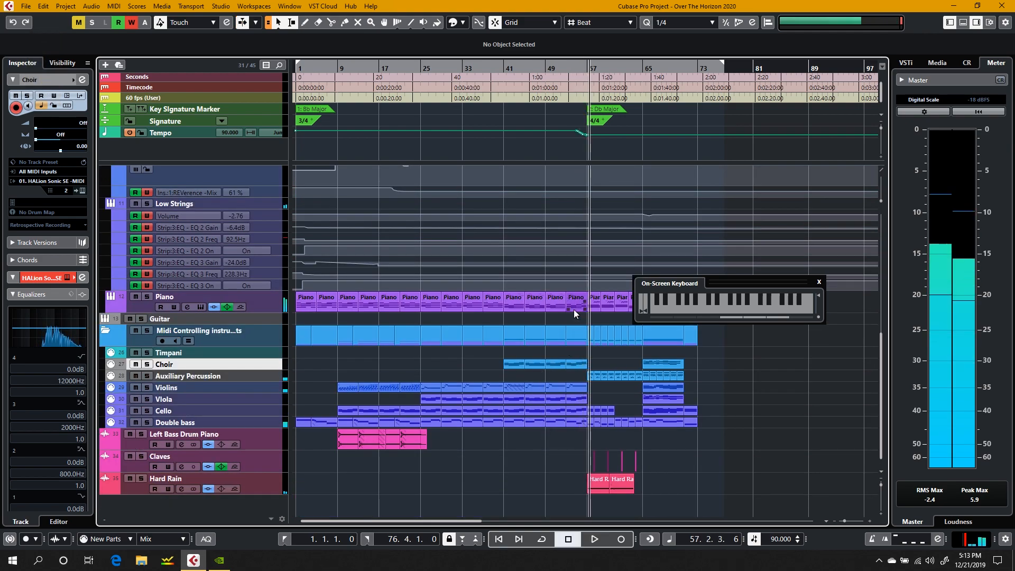
Step: Open the Piano part starting at bar 53 in the editor, audition two lower notes of its bar 54 chord, and close the editor
{"action": "left_click", "coordinate": [571, 78]}
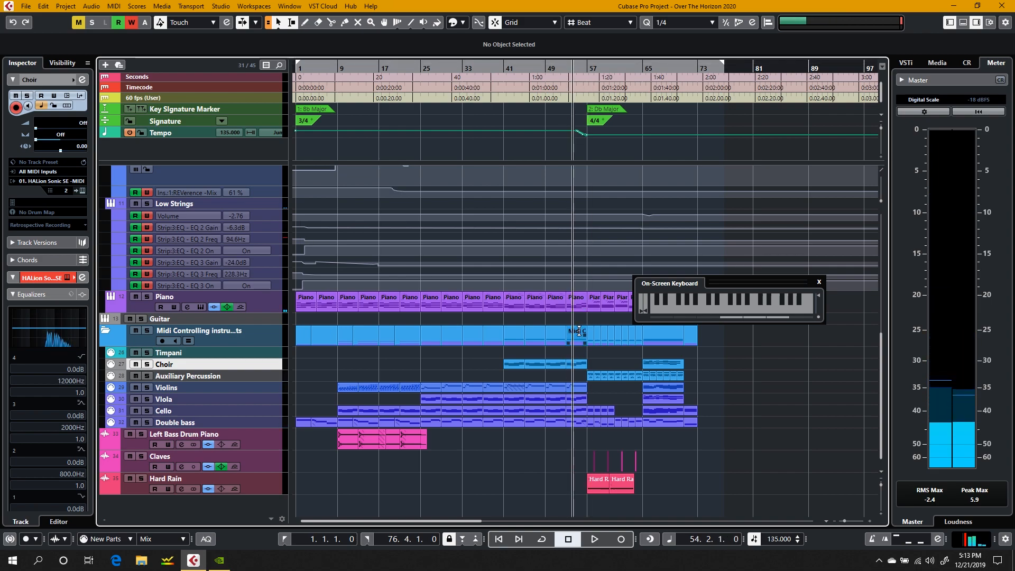
{"action": "double_click", "coordinate": [574, 303]}
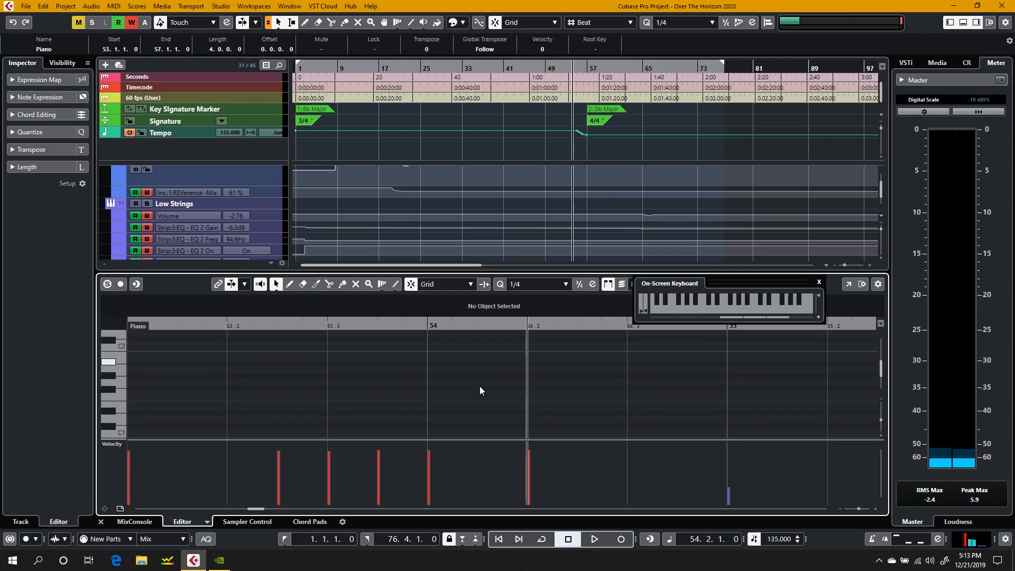
{"action": "scroll", "coordinate": [480, 386], "scroll_direction": "up", "scroll_amount": 3}
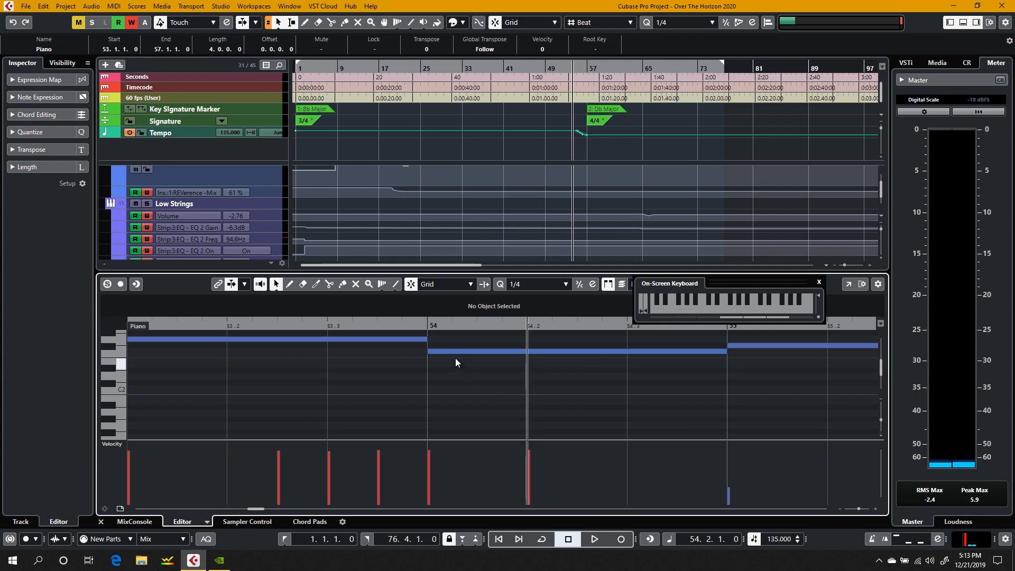
{"action": "left_click", "coordinate": [457, 351]}
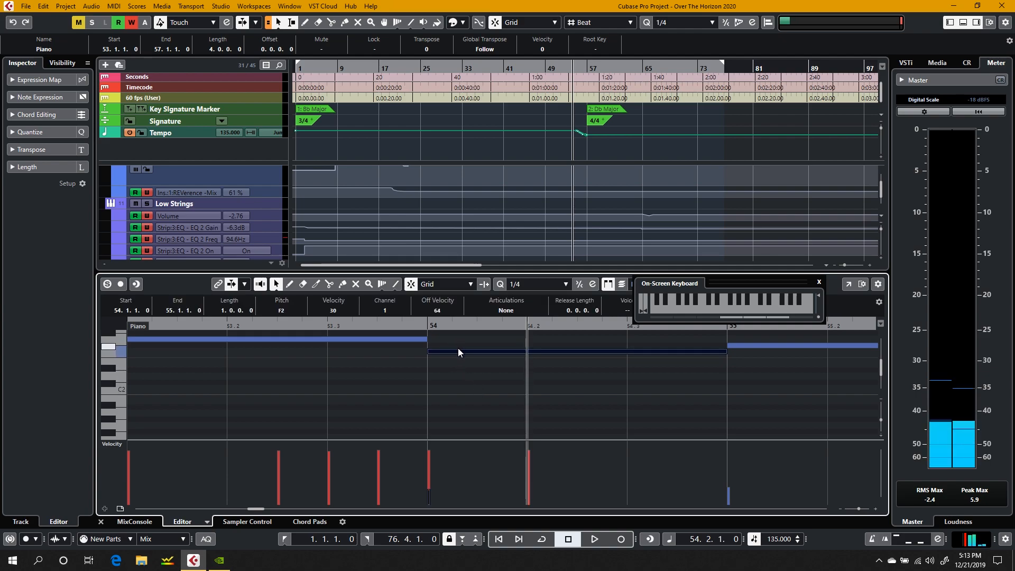
{"action": "left_click_drag", "start_coordinate": [459, 351], "coordinate": [461, 375]}
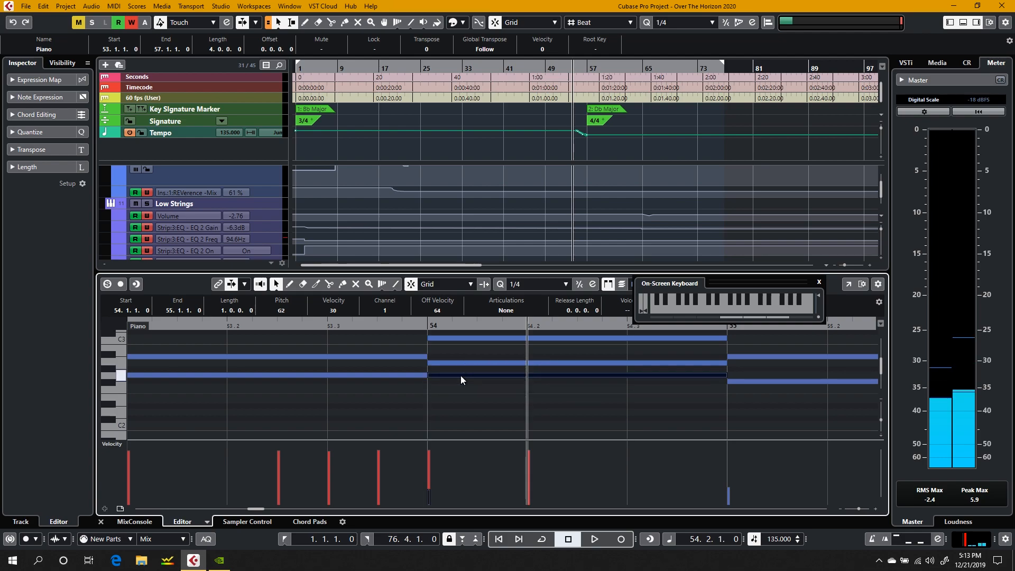
{"action": "left_click", "coordinate": [101, 522]}
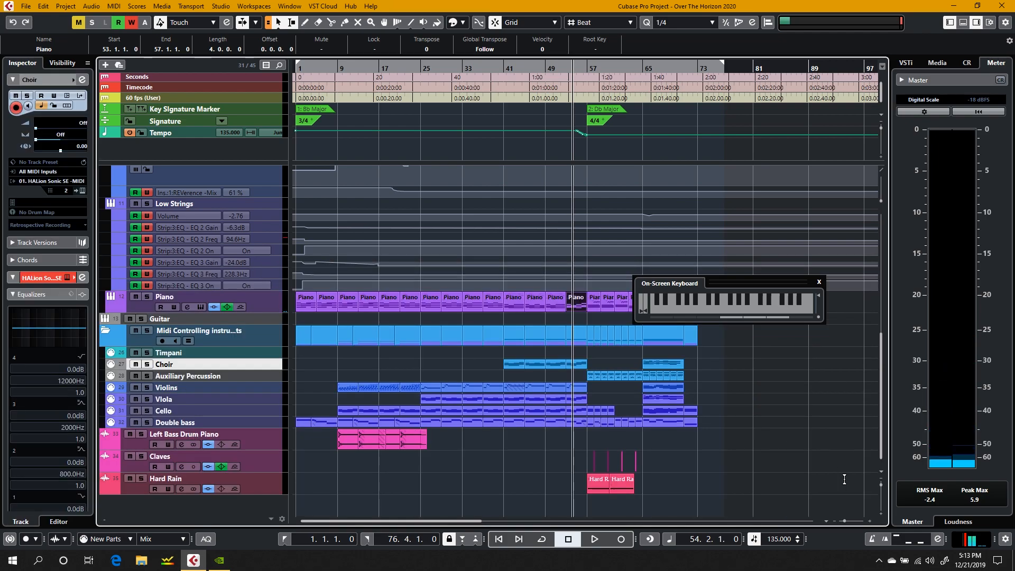
Step: Enlarge the arrangement around bars 49 to 59, play from bar 52, beat 3, and stop in bar 57
{"action": "left_click_drag", "start_coordinate": [845, 522], "coordinate": [851, 522]}
{"action": "left_click", "coordinate": [585, 500]}
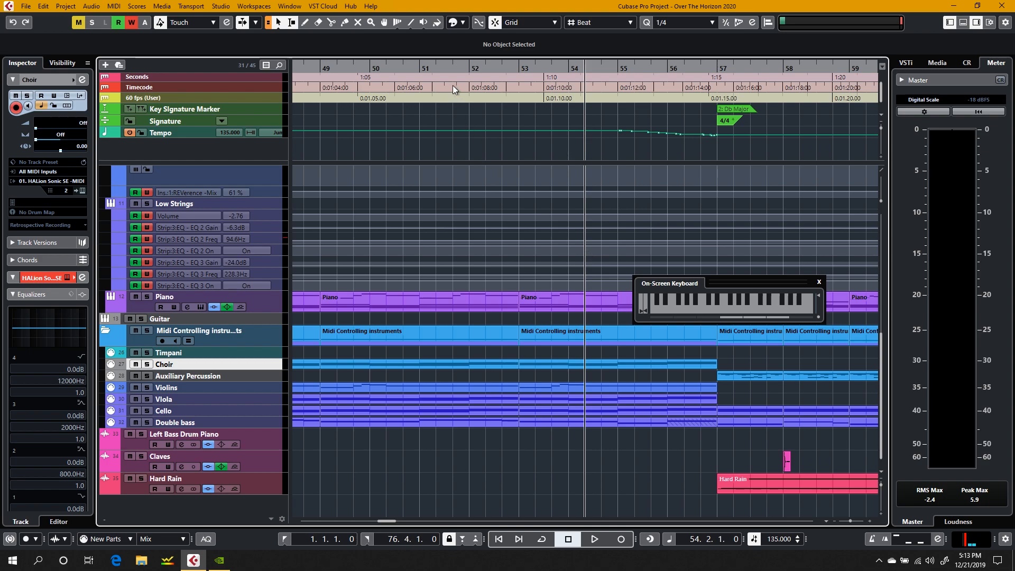
{"action": "left_click", "coordinate": [510, 69]}
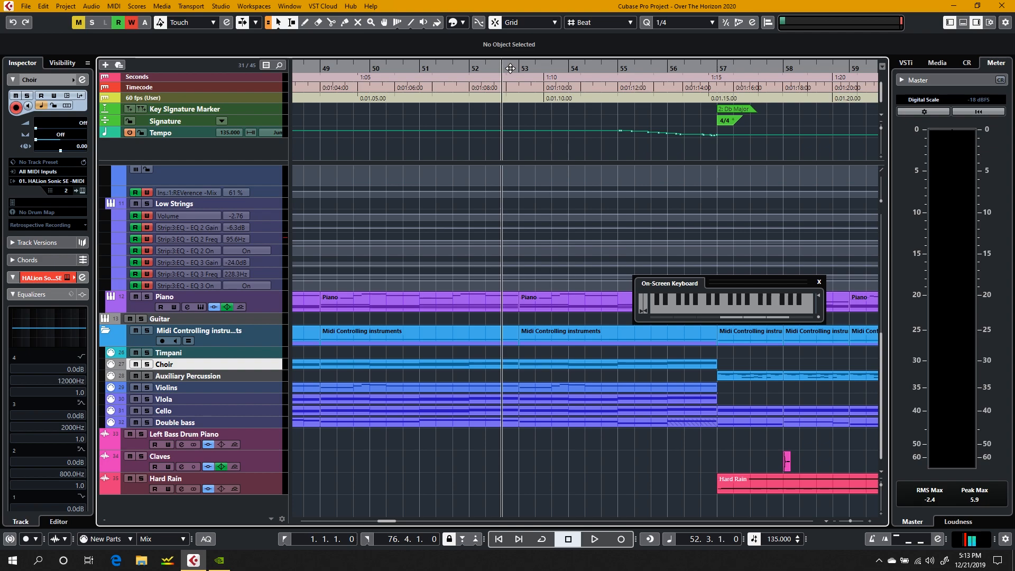
{"action": "key", "text": "space"}
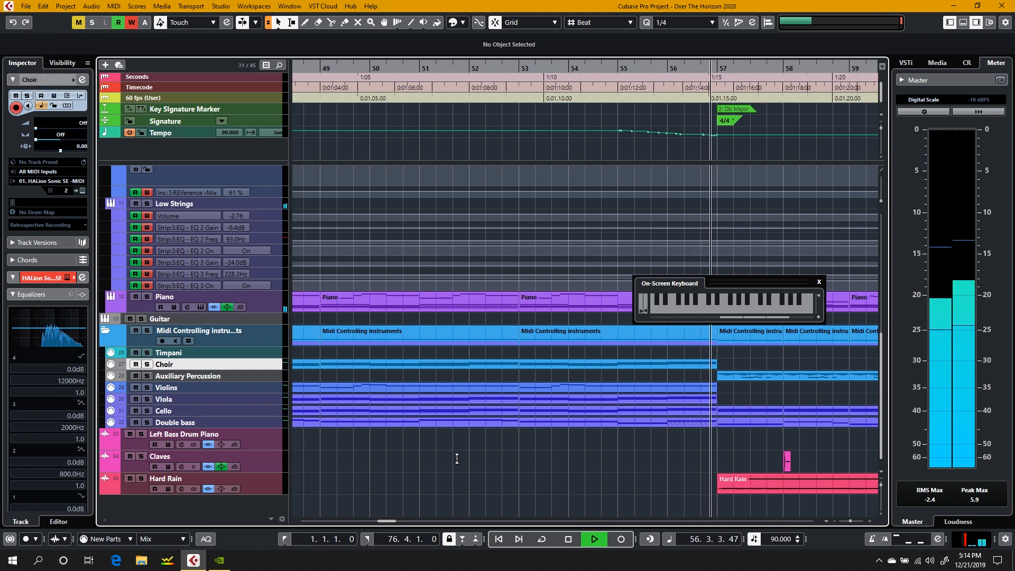
{"action": "key", "text": "space"}
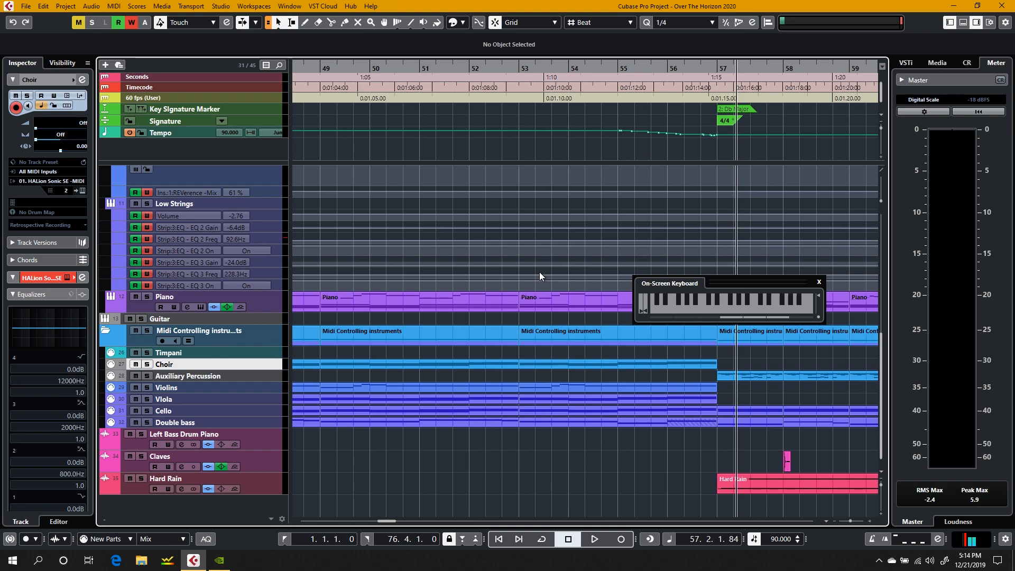
Step: Place the cursor at bar 54, beat 3, and briefly open the Auxiliary Percussion part starting at bar 47 in the editor
{"action": "left_click", "coordinate": [604, 77]}
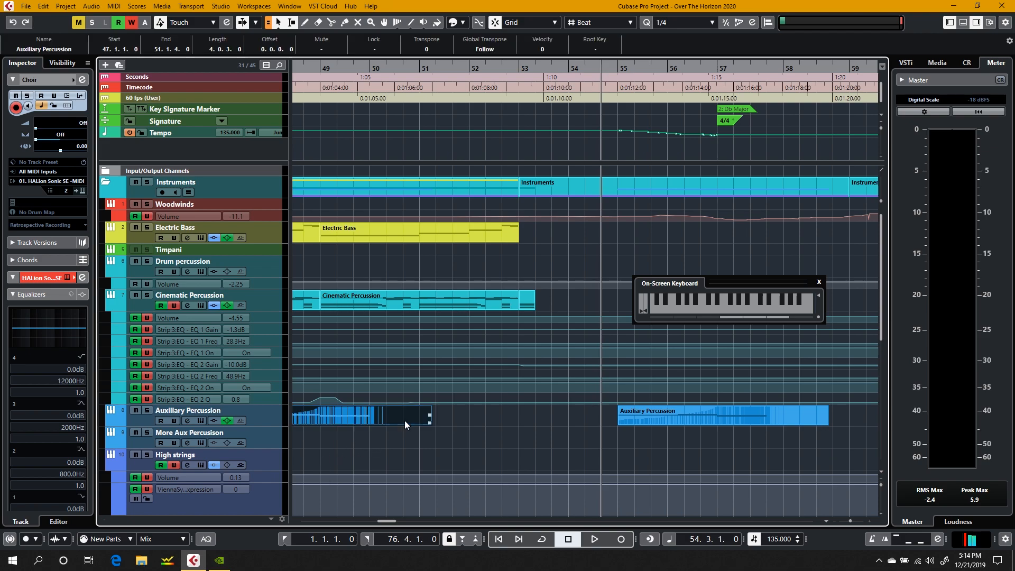
{"action": "double_click", "coordinate": [404, 420]}
{"action": "left_click", "coordinate": [101, 522]}
Step: Open the Auxiliary Percussion track's Synchron Player, audition its percussion keys including the A6 Tambourine tremolo, and close it
{"action": "left_click", "coordinate": [200, 421]}
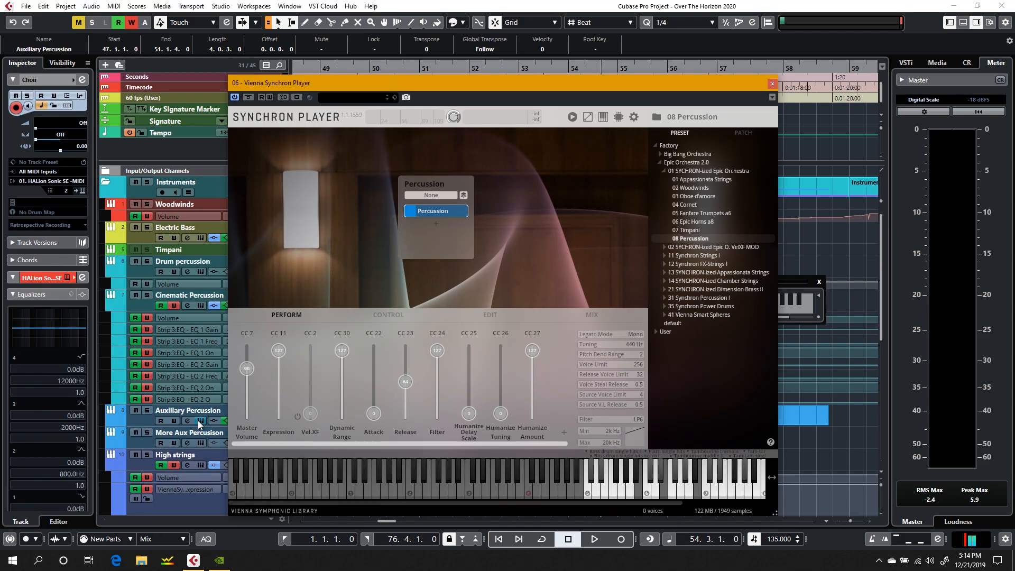
{"action": "left_click_drag", "start_coordinate": [669, 174], "coordinate": [372, 49]}
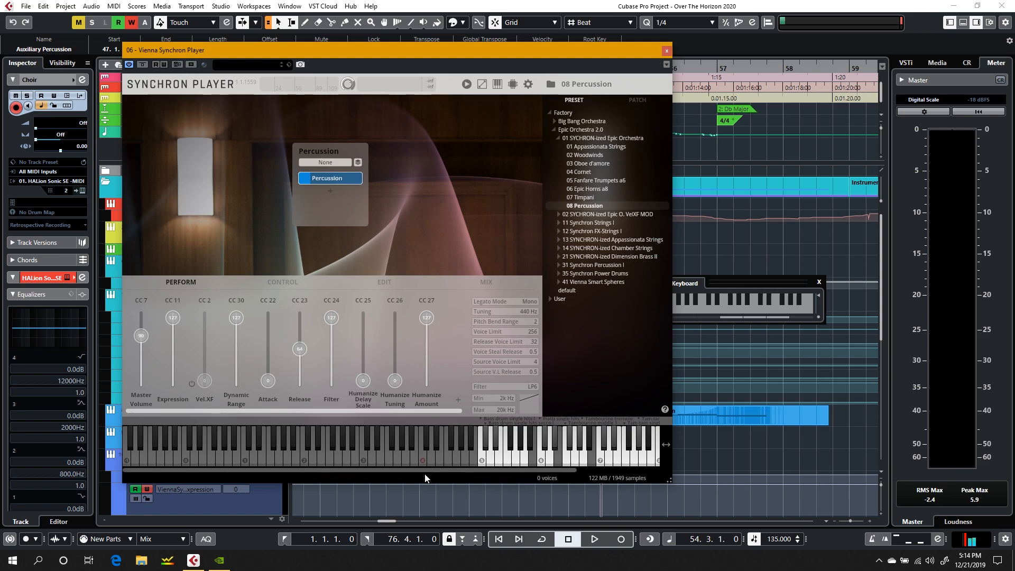
{"action": "left_click", "coordinate": [547, 463]}
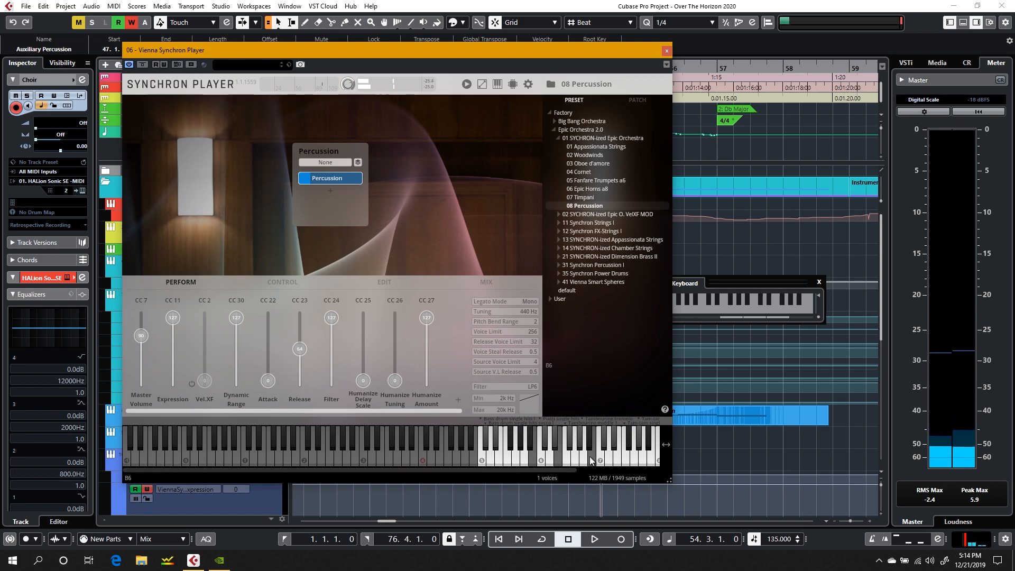
{"action": "left_click", "coordinate": [588, 460]}
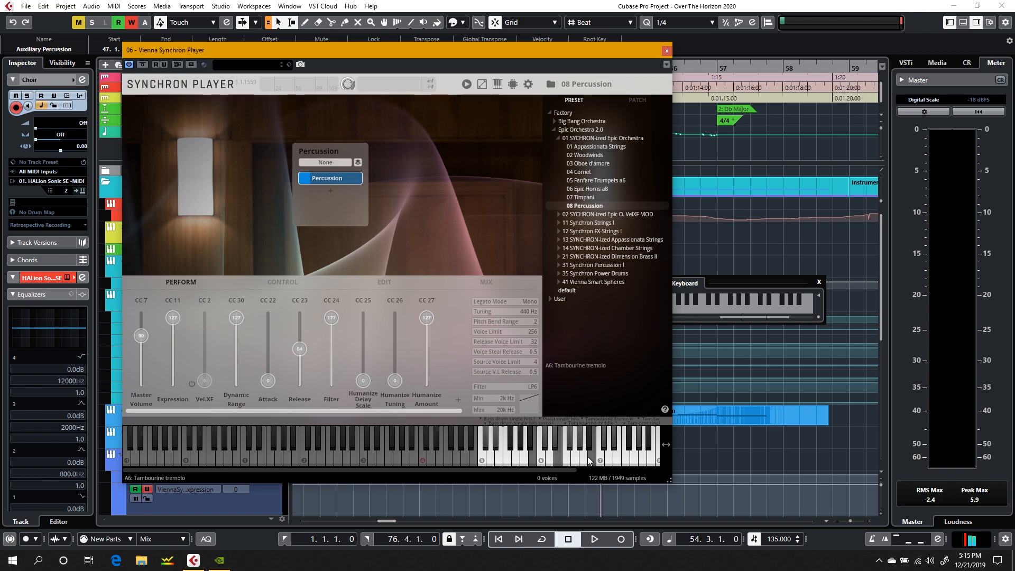
{"action": "left_click", "coordinate": [666, 50]}
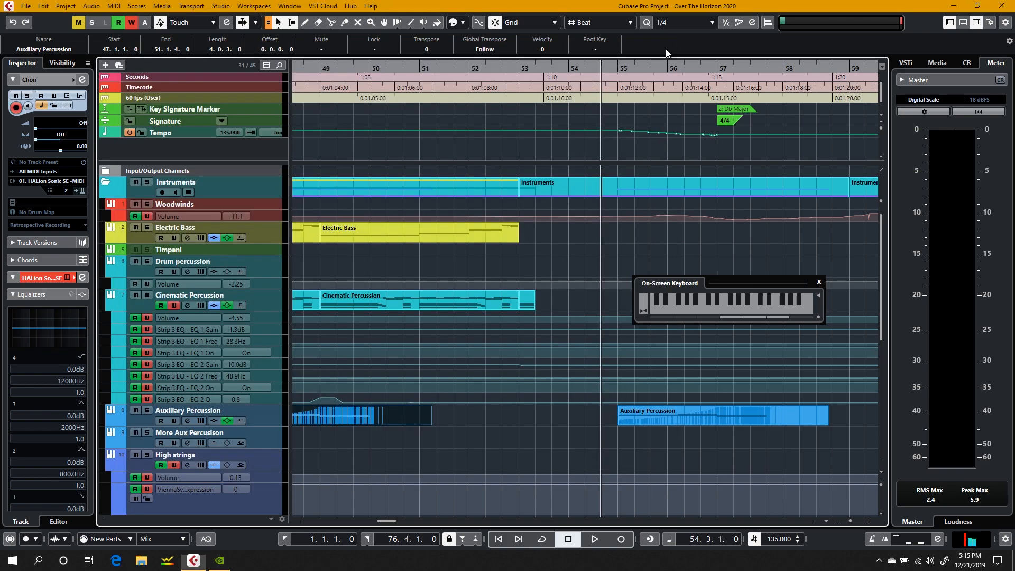
Step: Look over the Auxiliary Percussion parts up to about bar 66 and play the passage from bar 56
{"action": "scroll", "coordinate": [657, 168], "scroll_direction": "right", "scroll_amount": 8}
{"action": "key", "text": "XF86AudioRaiseVolume"}
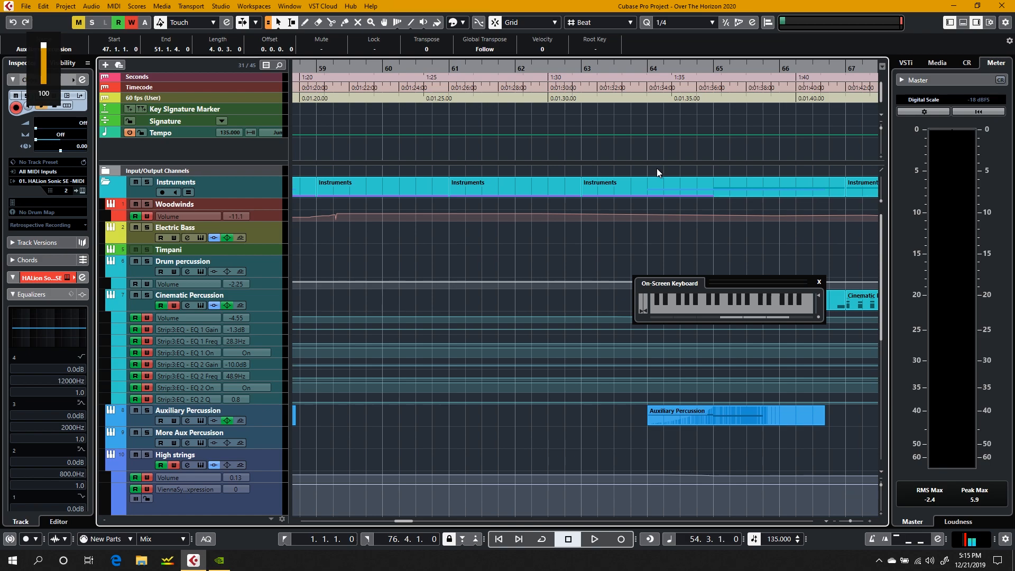
{"action": "scroll", "coordinate": [657, 168], "scroll_direction": "left", "scroll_amount": 1}
{"action": "scroll", "coordinate": [578, 139], "scroll_direction": "left", "scroll_amount": 6}
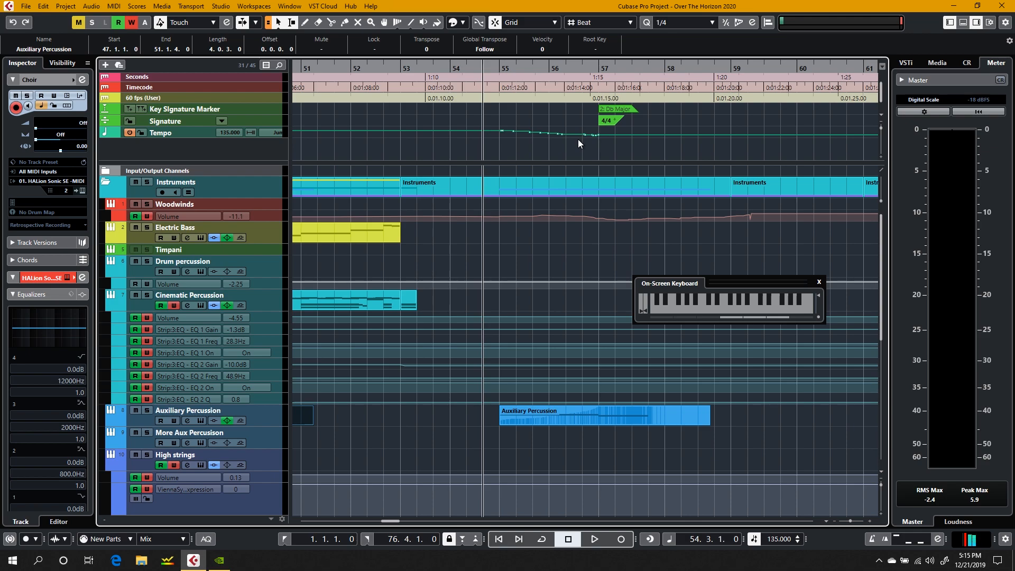
{"action": "left_click", "coordinate": [551, 64]}
{"action": "key", "text": "XF86AudioRaiseVolume"}
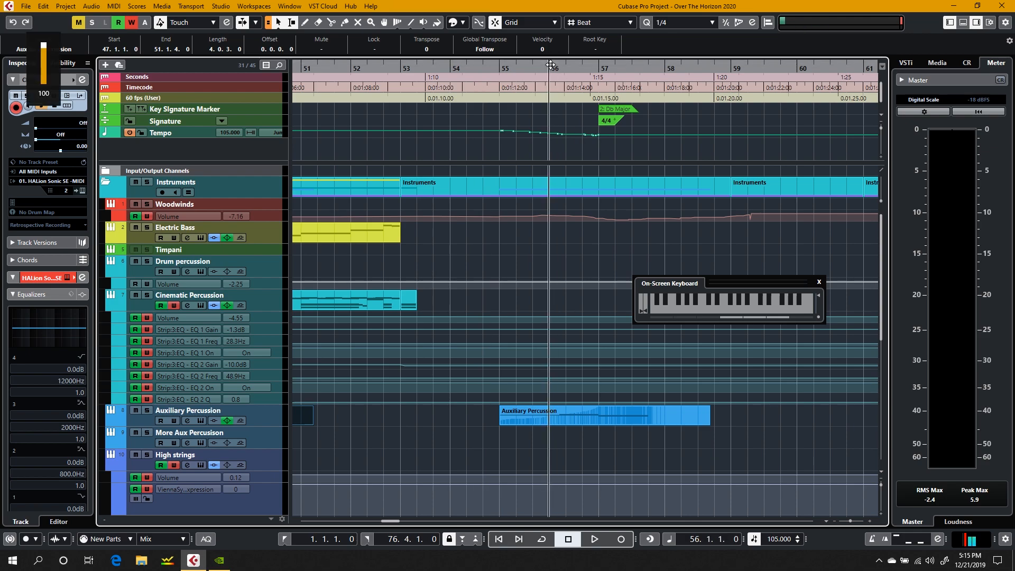
{"action": "key", "text": "space"}
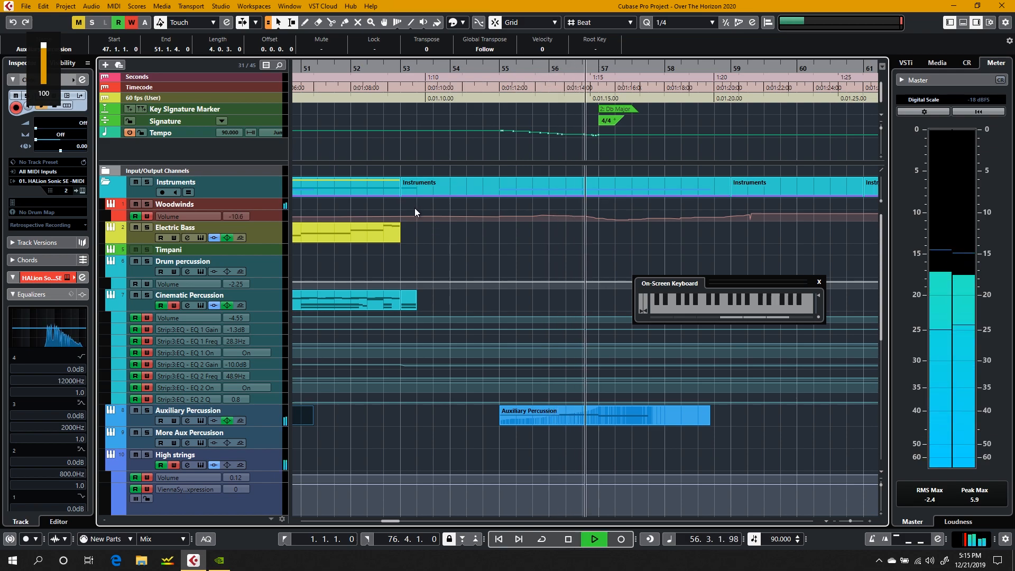
{"action": "scroll", "coordinate": [535, 271], "scroll_direction": "down", "scroll_amount": 4}
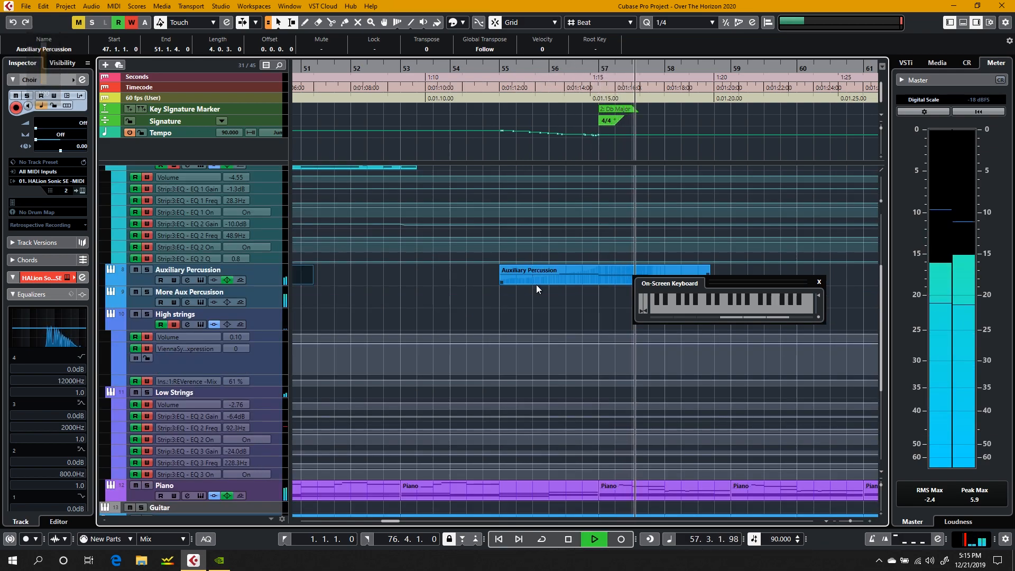
{"action": "key", "text": "f"}
{"action": "key", "text": "XF86AudioRaiseVolume"}
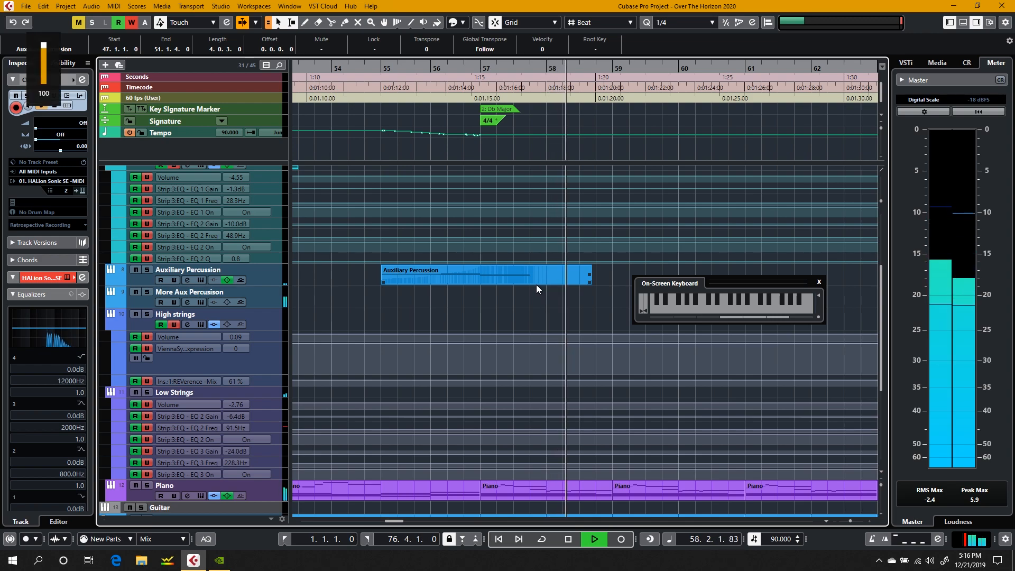
Step: Select the More Aux Percussion track, stop playback, and open its HALion Sonic SE instrument
{"action": "left_click", "coordinate": [255, 295]}
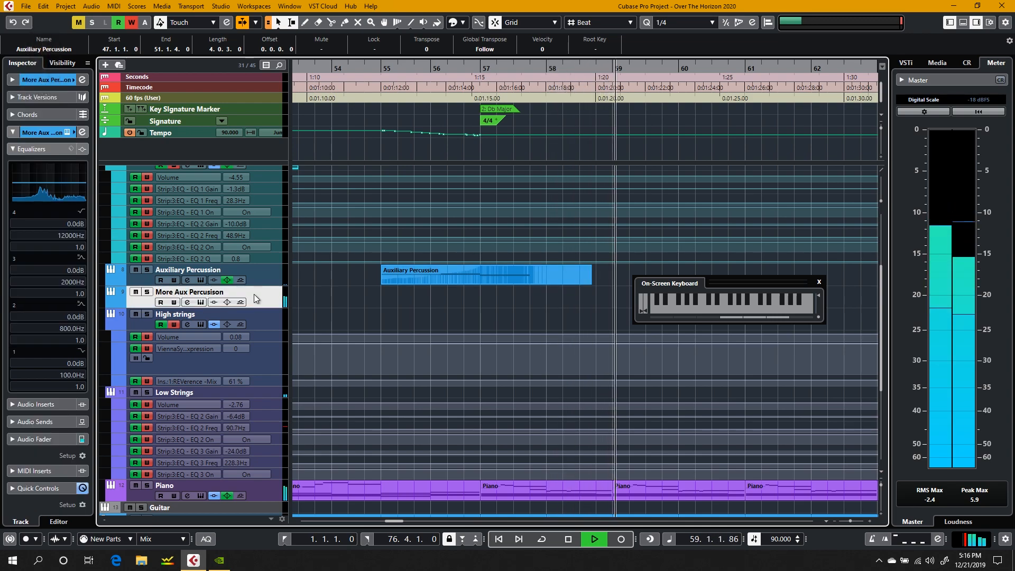
{"action": "key", "text": "space"}
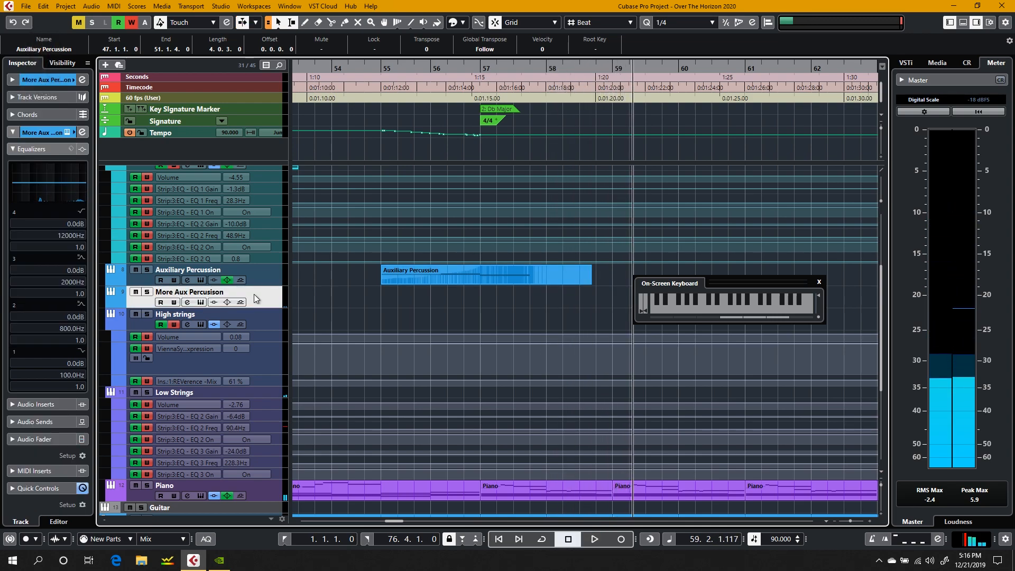
{"action": "left_click", "coordinate": [200, 303]}
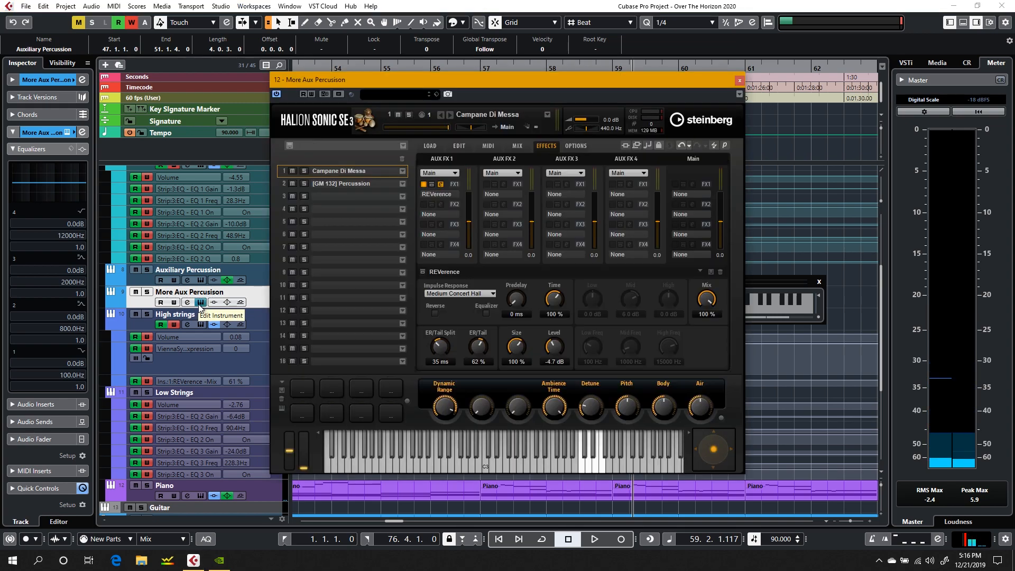
Step: Briefly open and close the Auxiliary Percussion track's Synchron Player, and select the [GM 132] Percussion program on HALion Sonic SE's Load page
{"action": "left_click", "coordinate": [201, 280]}
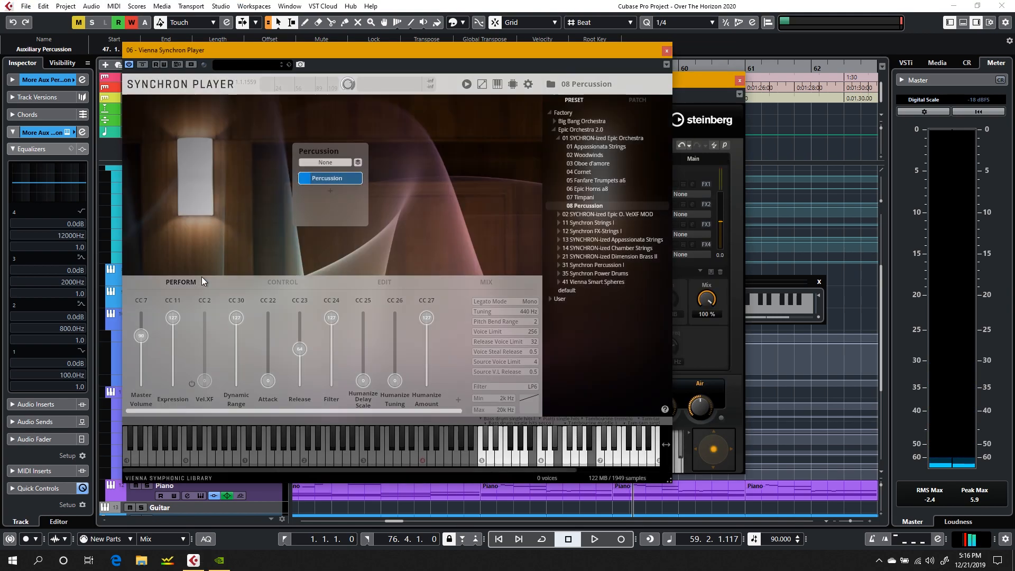
{"action": "left_click", "coordinate": [666, 51]}
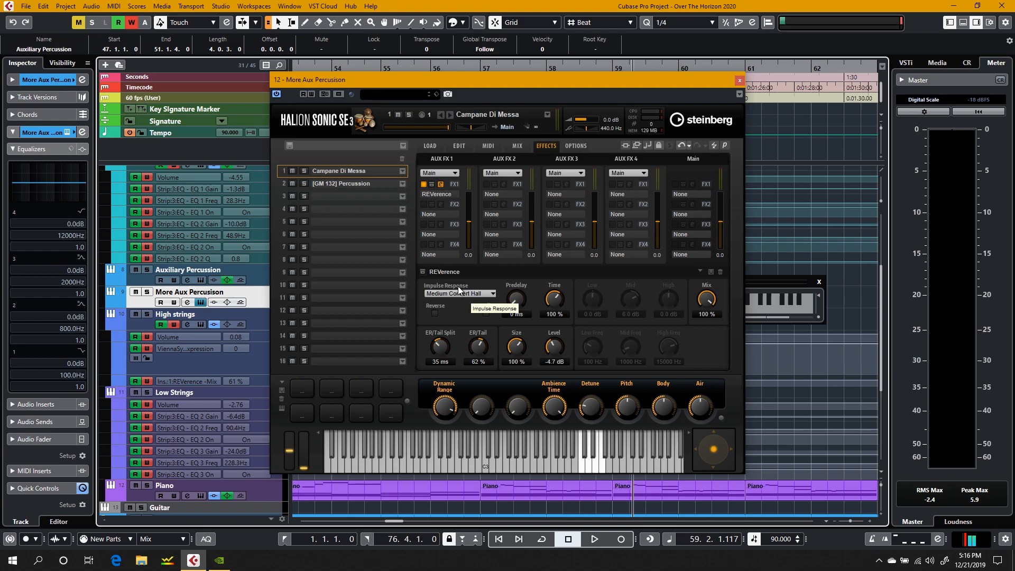
{"action": "left_click", "coordinate": [433, 146]}
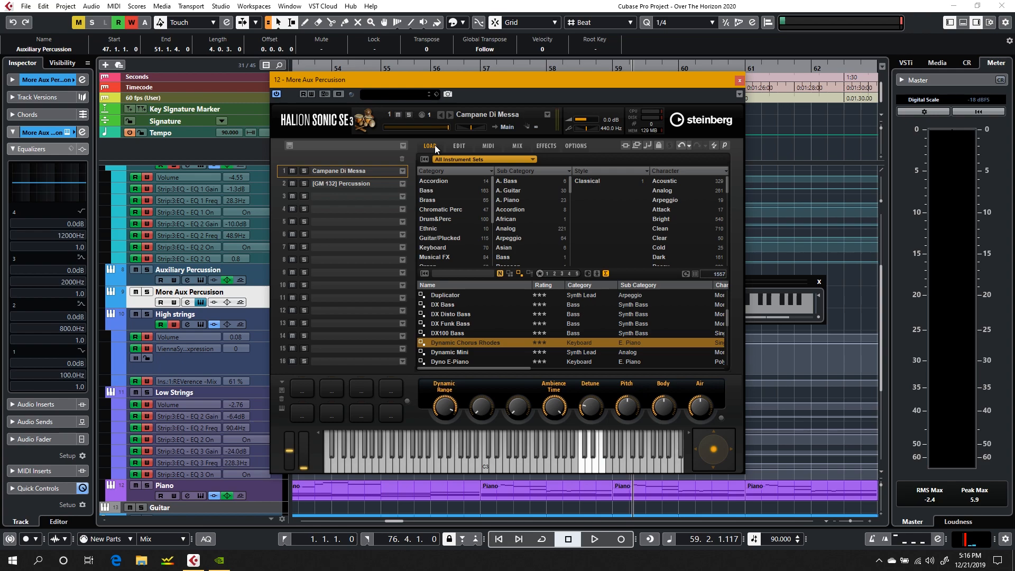
{"action": "left_click", "coordinate": [380, 184]}
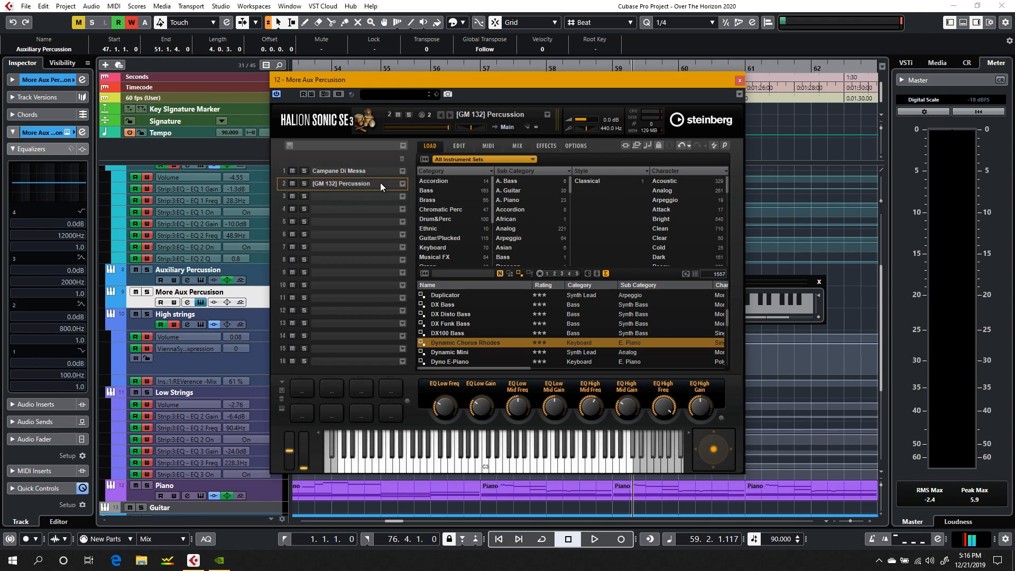
Step: Move the HALion Sonic SE window clear of the timeline and place the project cursor at bar 57
{"action": "left_click_drag", "start_coordinate": [620, 80], "coordinate": [856, 65]}
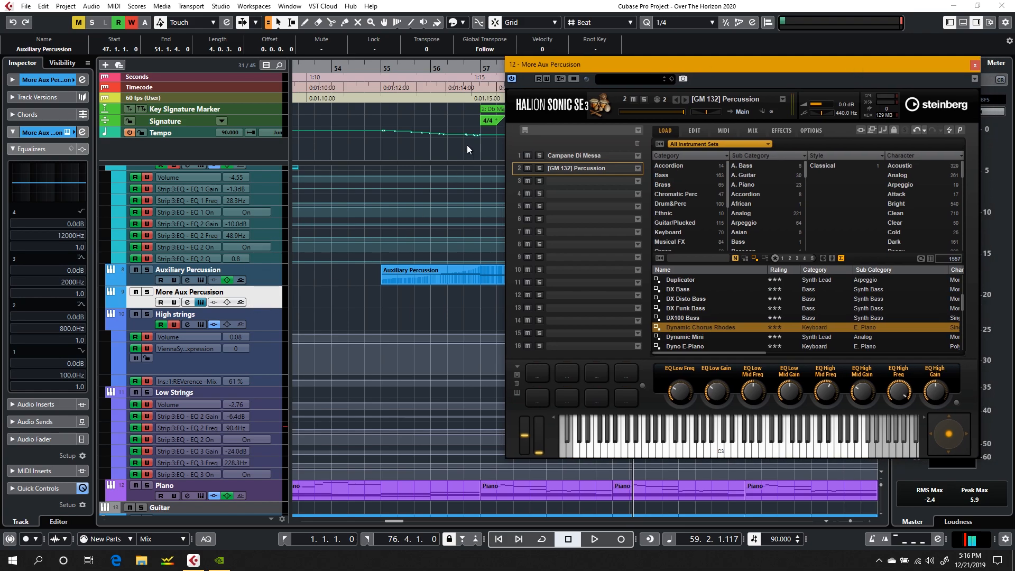
{"action": "left_click_drag", "start_coordinate": [563, 68], "coordinate": [149, 74]}
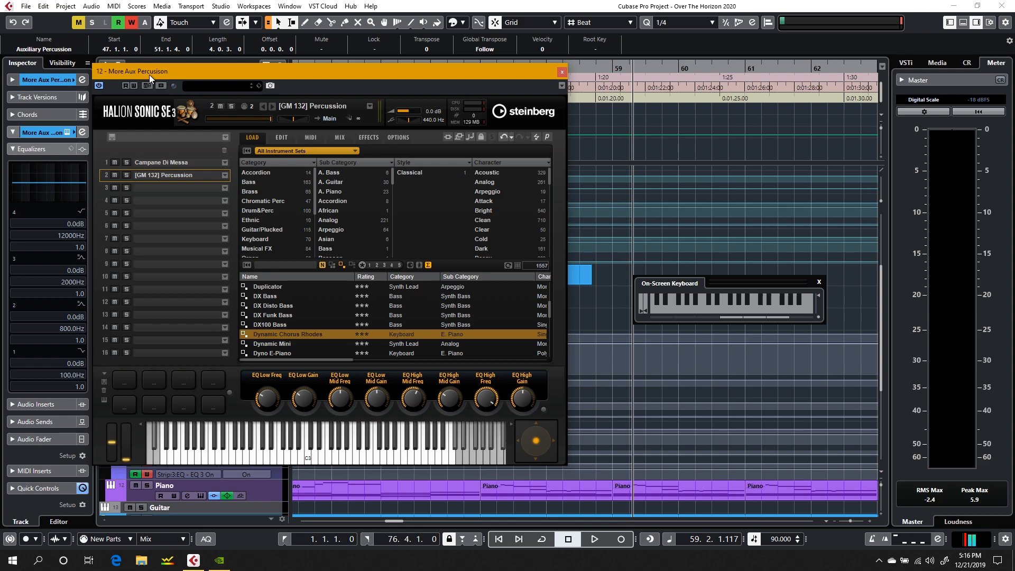
{"action": "left_click_drag", "start_coordinate": [189, 75], "coordinate": [653, 50]}
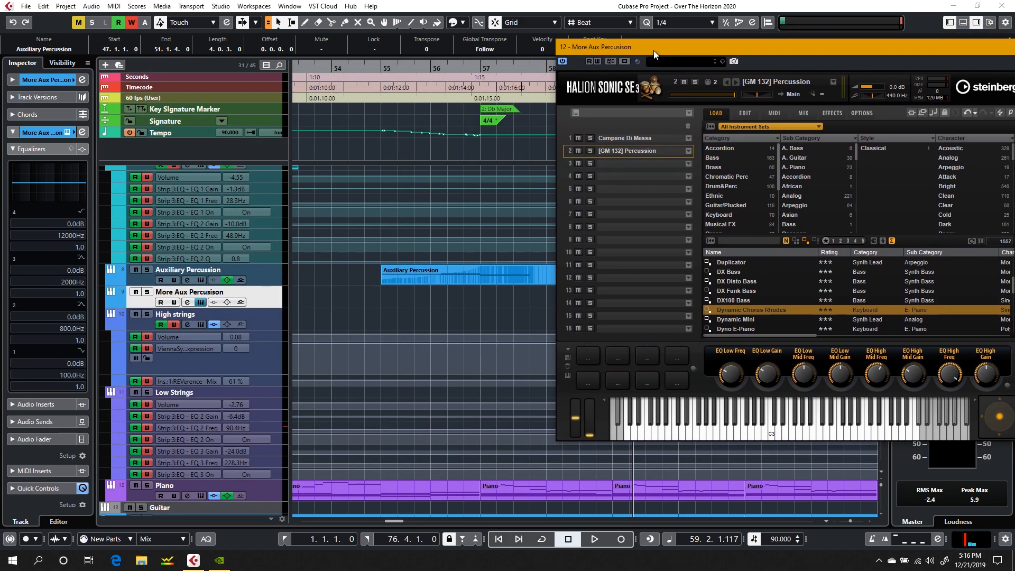
{"action": "left_click", "coordinate": [480, 68]}
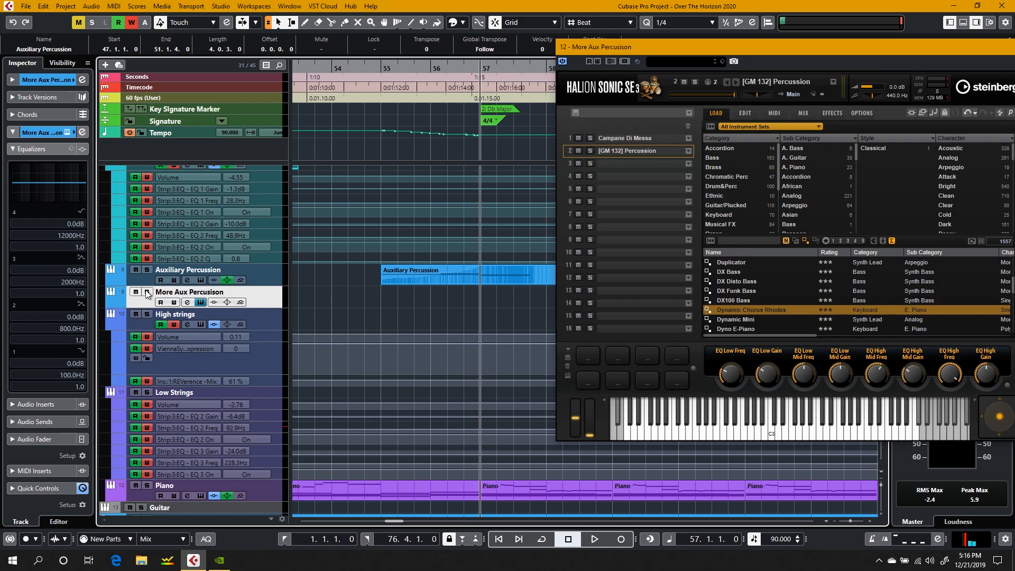
Step: Solo the More Aux Percussion instrument track, play it from bar 57 while repositioning the HALion window, and stop playback
{"action": "scroll", "coordinate": [152, 404], "scroll_direction": "down", "scroll_amount": 5}
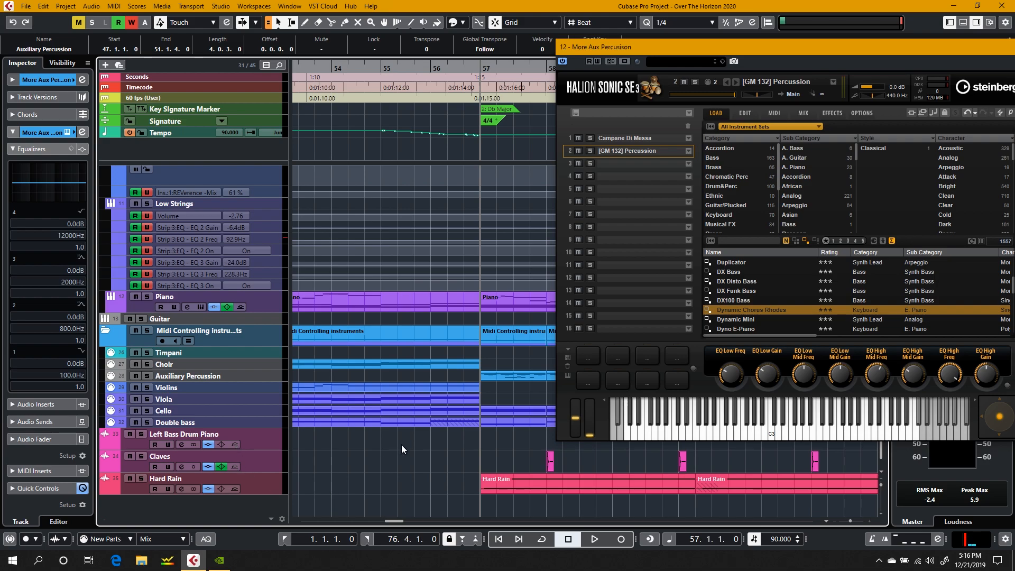
{"action": "scroll", "coordinate": [401, 445], "scroll_direction": "up", "scroll_amount": 8}
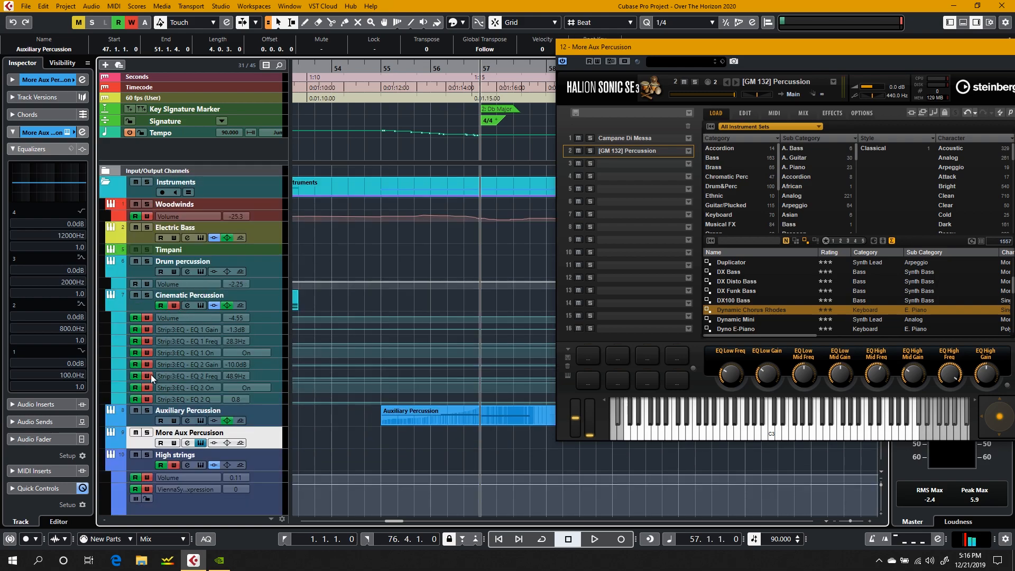
{"action": "scroll", "coordinate": [198, 393], "scroll_direction": "down", "scroll_amount": 5}
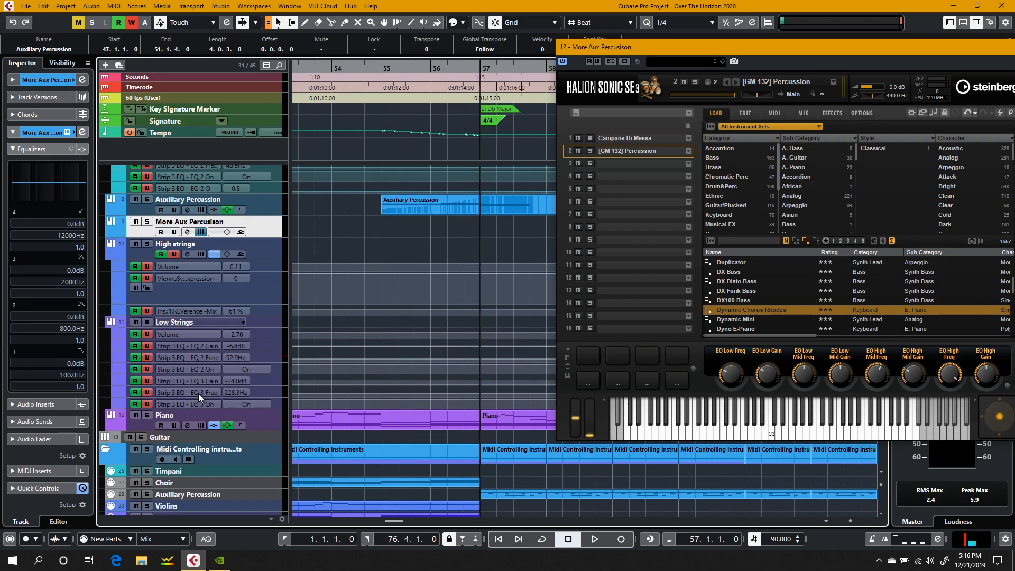
{"action": "left_click", "coordinate": [148, 222]}
{"action": "key", "text": "space"}
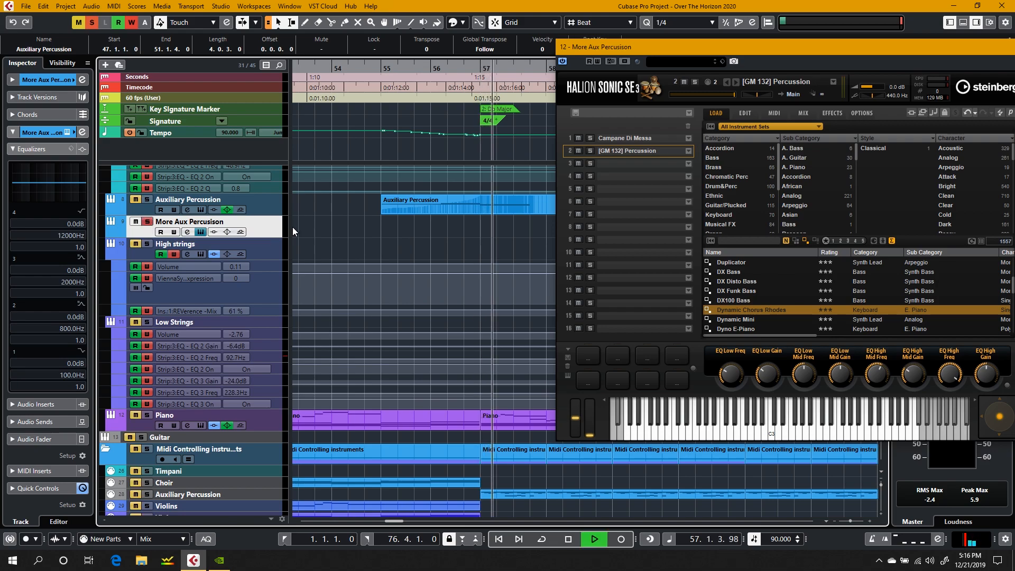
{"action": "left_click", "coordinate": [625, 61]}
{"action": "left_click_drag", "start_coordinate": [632, 50], "coordinate": [471, 10]}
{"action": "key", "text": "space"}
Step: Turn off the More Aux Percussion solo, play the full arrangement onward from bar 58, and stop around bar 60
{"action": "scroll", "coordinate": [223, 265], "scroll_direction": "up", "scroll_amount": 2}
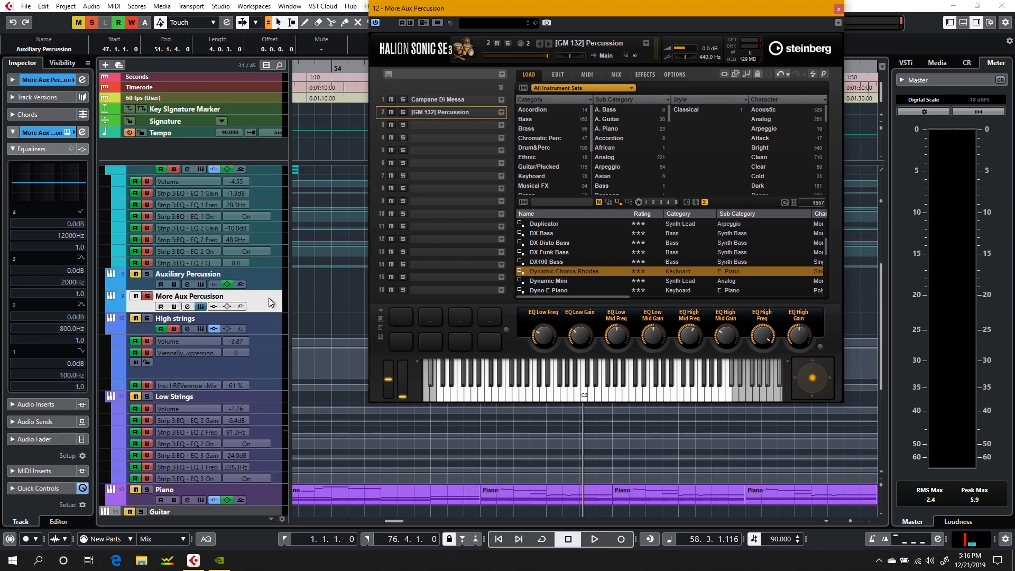
{"action": "left_click", "coordinate": [147, 297]}
{"action": "key", "text": "space"}
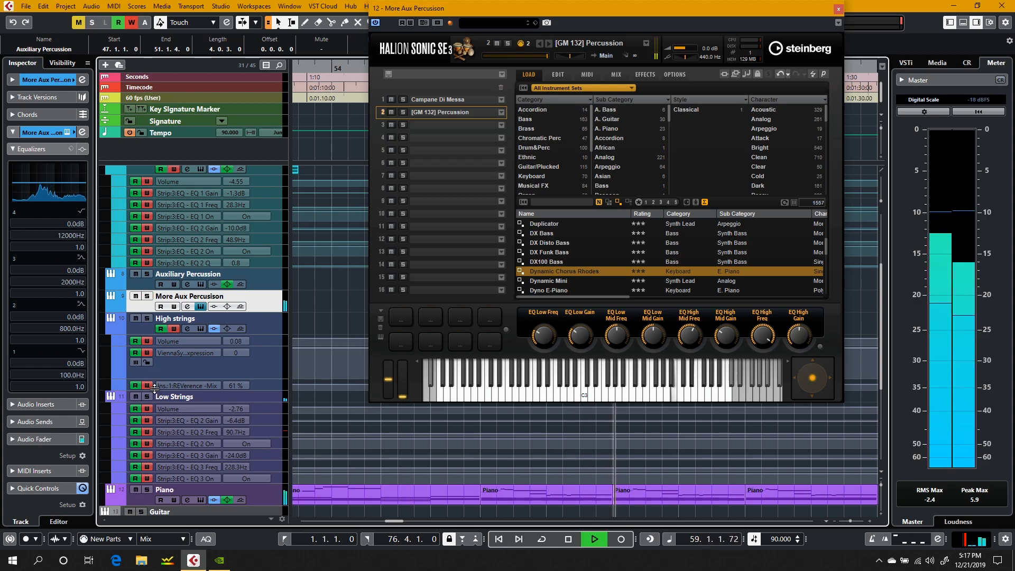
{"action": "left_click", "coordinate": [147, 297]}
{"action": "left_click", "coordinate": [147, 297]}
{"action": "key", "text": "space"}
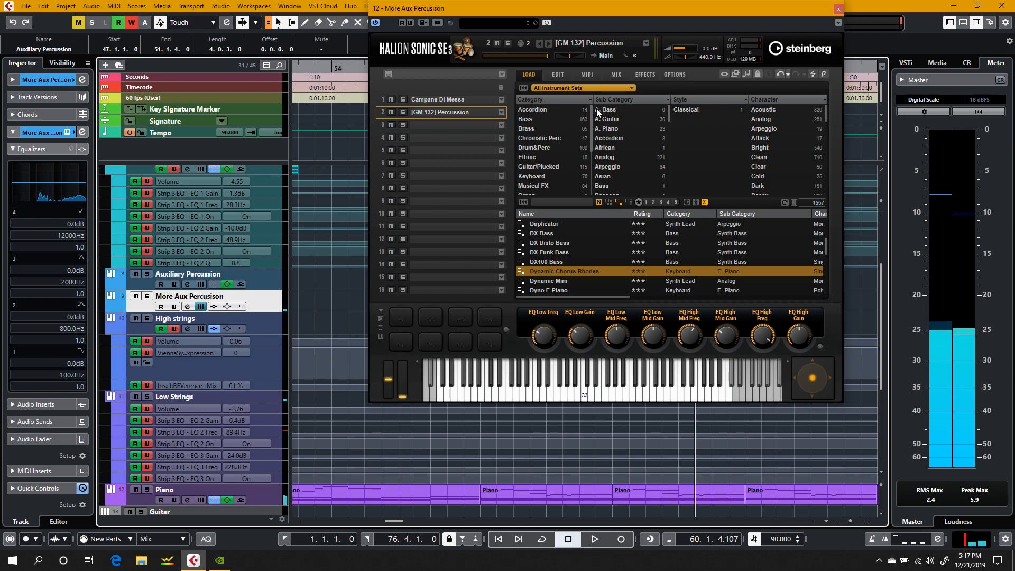
Step: Play briefly from bar 60 with the MIDI tracks in view, and solo the Auxiliary Percussion MIDI track
{"action": "left_click_drag", "start_coordinate": [549, 11], "coordinate": [440, 24]}
{"action": "left_click_drag", "start_coordinate": [881, 291], "coordinate": [882, 331]}
{"action": "key", "text": "space"}
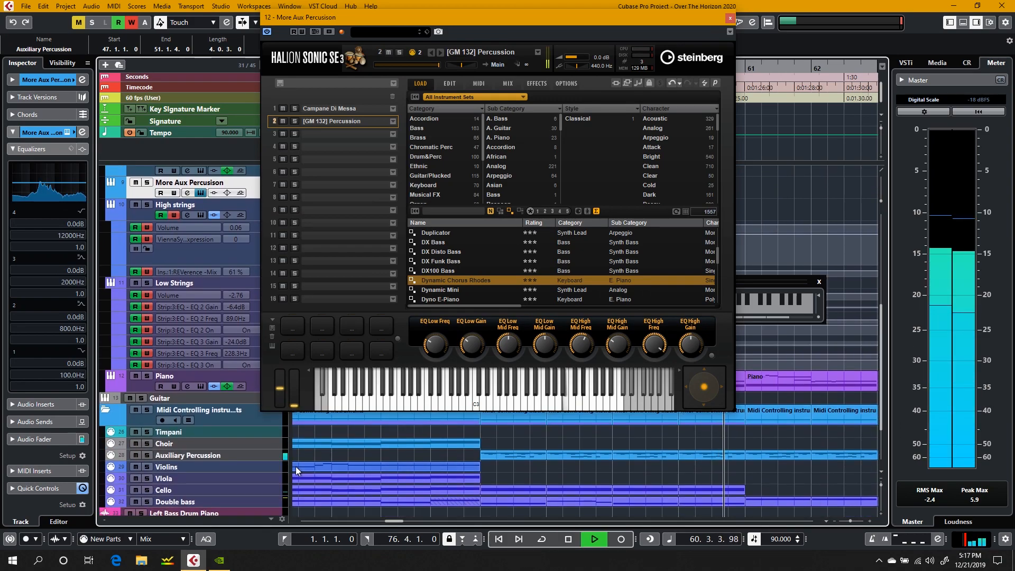
{"action": "key", "text": "space"}
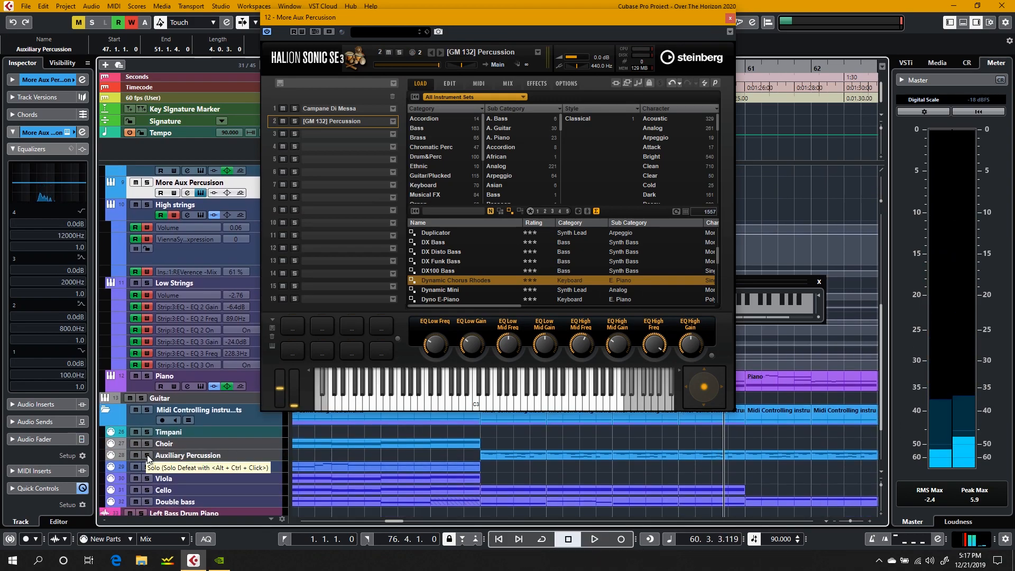
{"action": "left_click", "coordinate": [147, 456]}
Step: Move the HALion window off the timeline, select the Auxiliary Percussion MIDI track, and play it from bar 56, beat 3
{"action": "left_click_drag", "start_coordinate": [617, 21], "coordinate": [879, 27]}
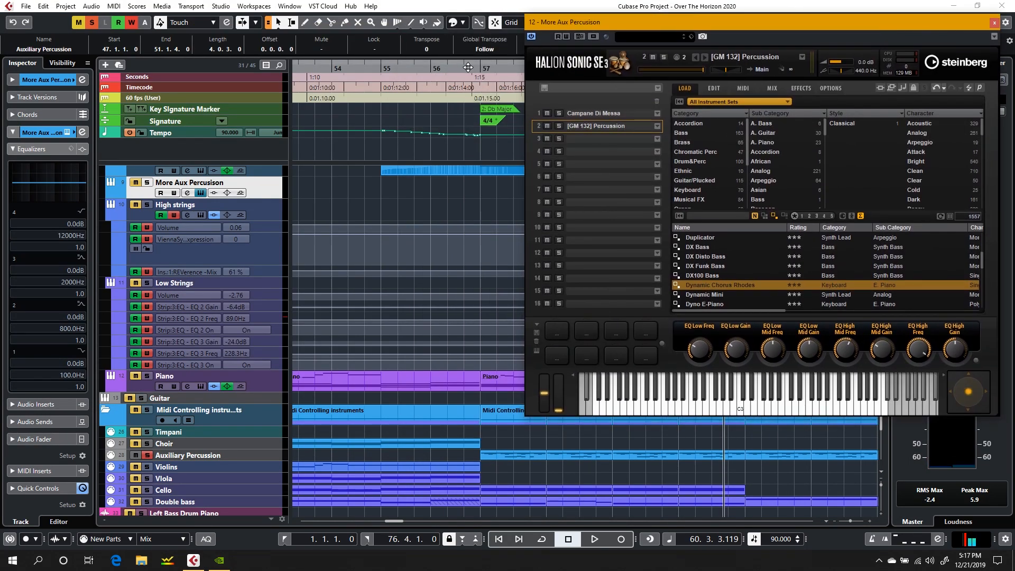
{"action": "left_click", "coordinate": [468, 67]}
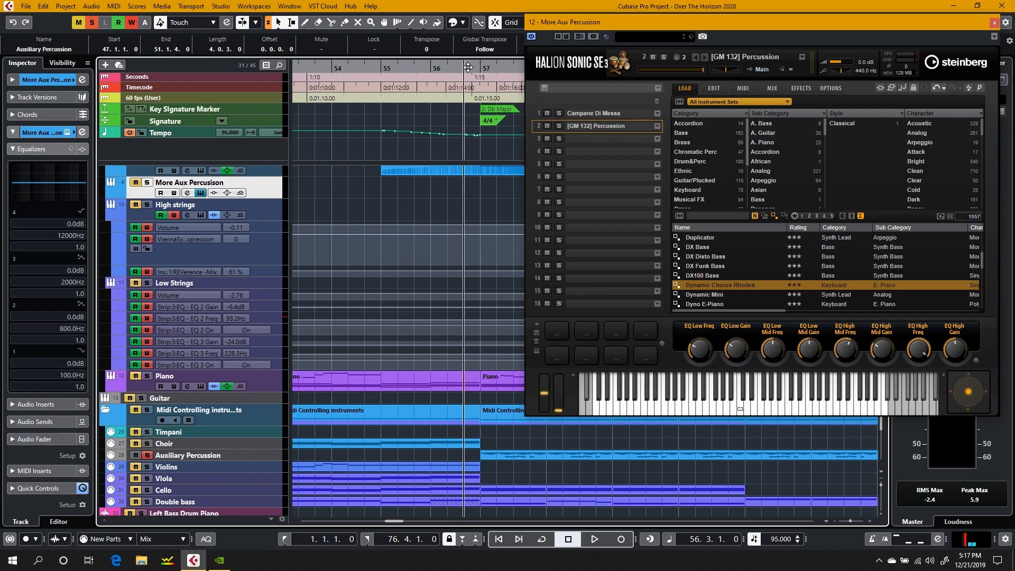
{"action": "left_click", "coordinate": [262, 453]}
{"action": "key", "text": "space"}
{"action": "scroll", "coordinate": [526, 432], "scroll_direction": "left", "scroll_amount": 4}
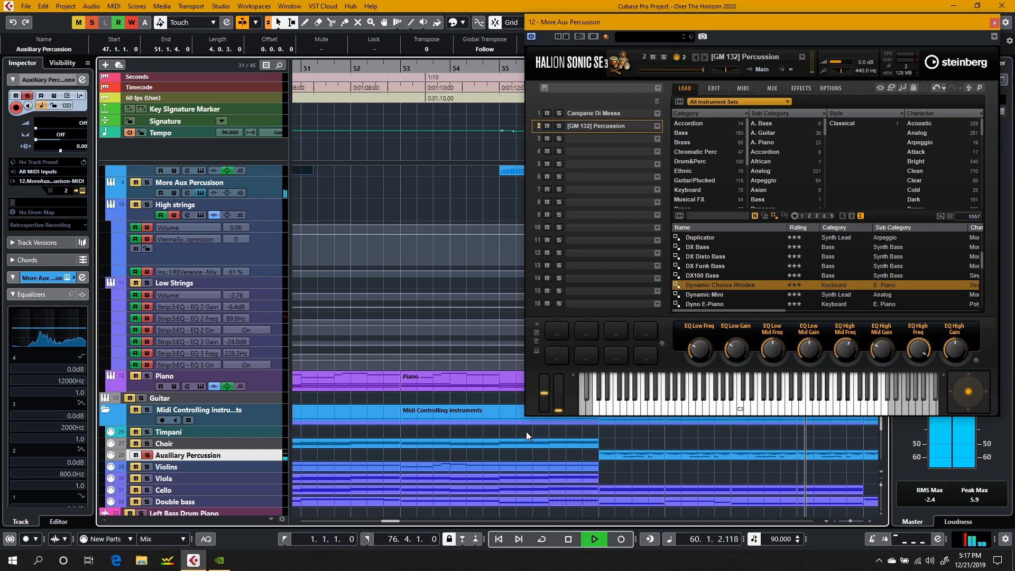
Step: Show HALion Sonic SE's Effects page with the REVerence settings, stop playback, and point out the track's equalizer settings
{"action": "left_click", "coordinate": [794, 88]}
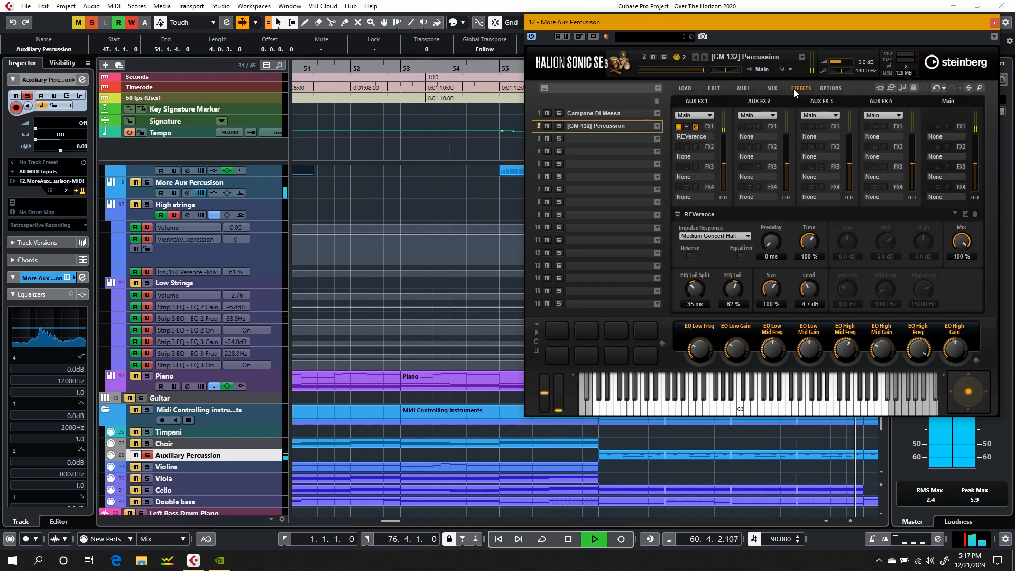
{"action": "key", "text": "space"}
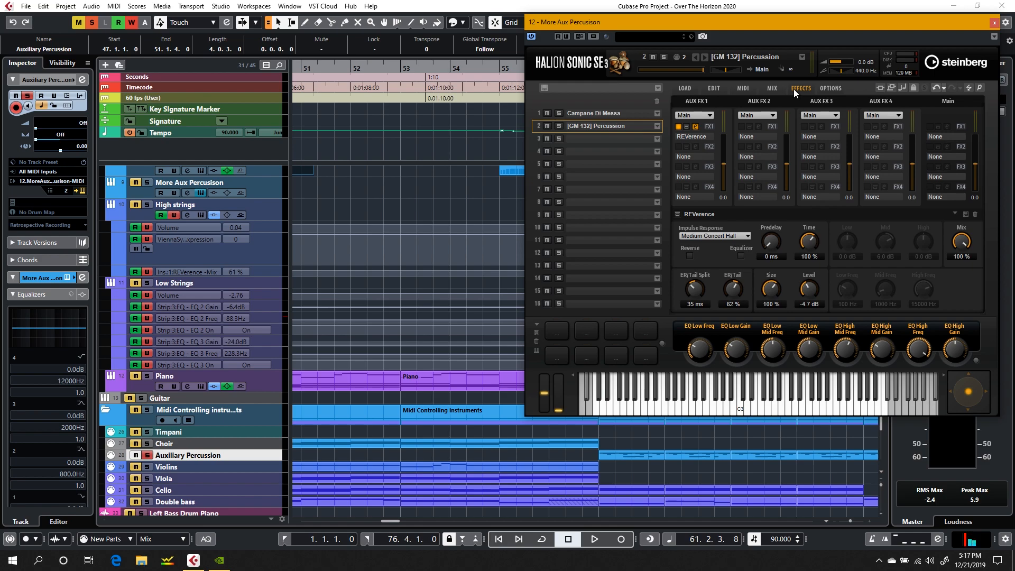
{"action": "scroll", "coordinate": [478, 177], "scroll_direction": "right", "scroll_amount": 5}
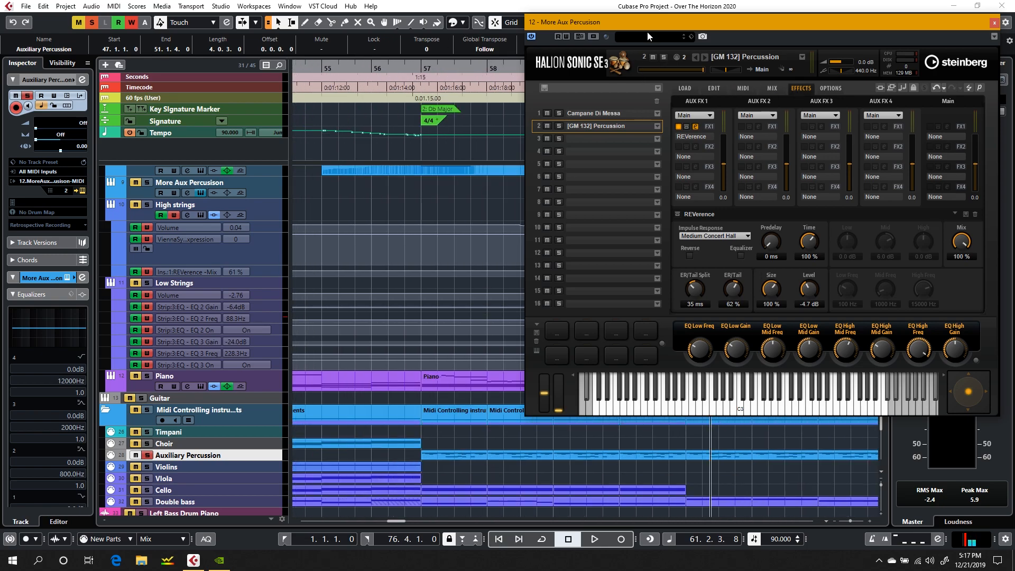
{"action": "left_click_drag", "start_coordinate": [644, 23], "coordinate": [583, 71]}
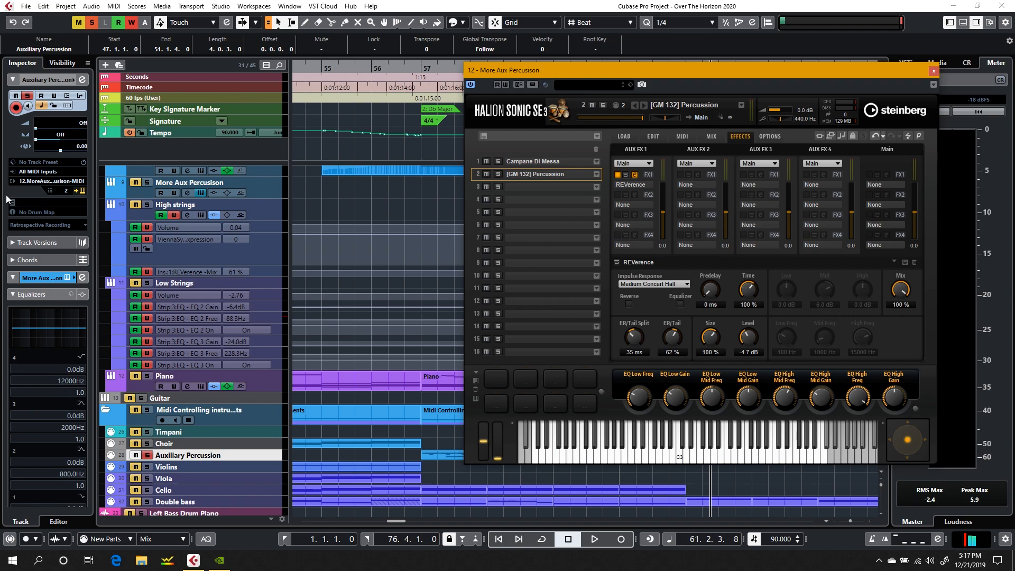
{"action": "left_click", "coordinate": [25, 441]}
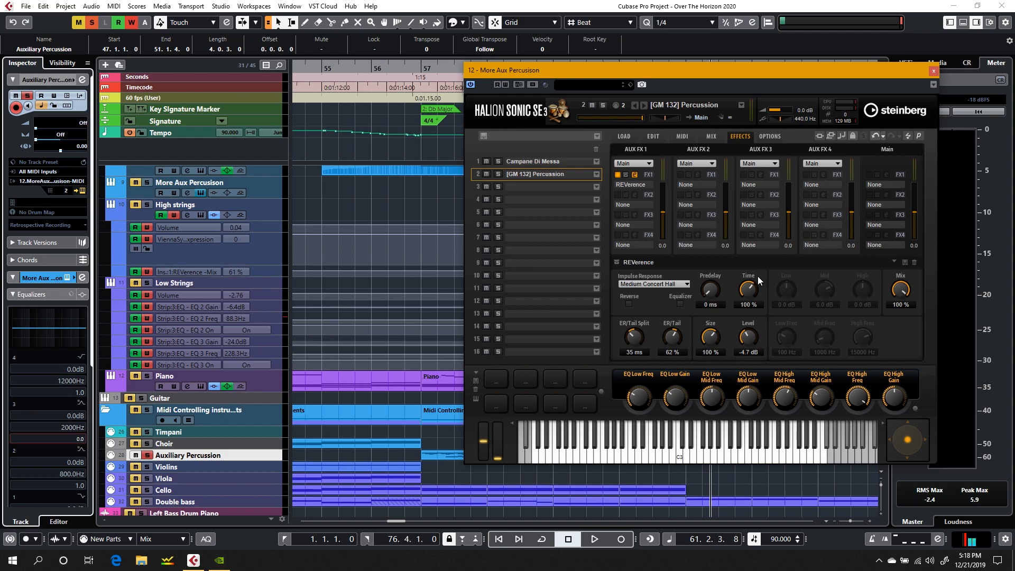
Step: Move the HALion window aside and play the soloed Auxiliary Percussion MIDI track from bar 57
{"action": "left_click_drag", "start_coordinate": [595, 72], "coordinate": [683, 23]}
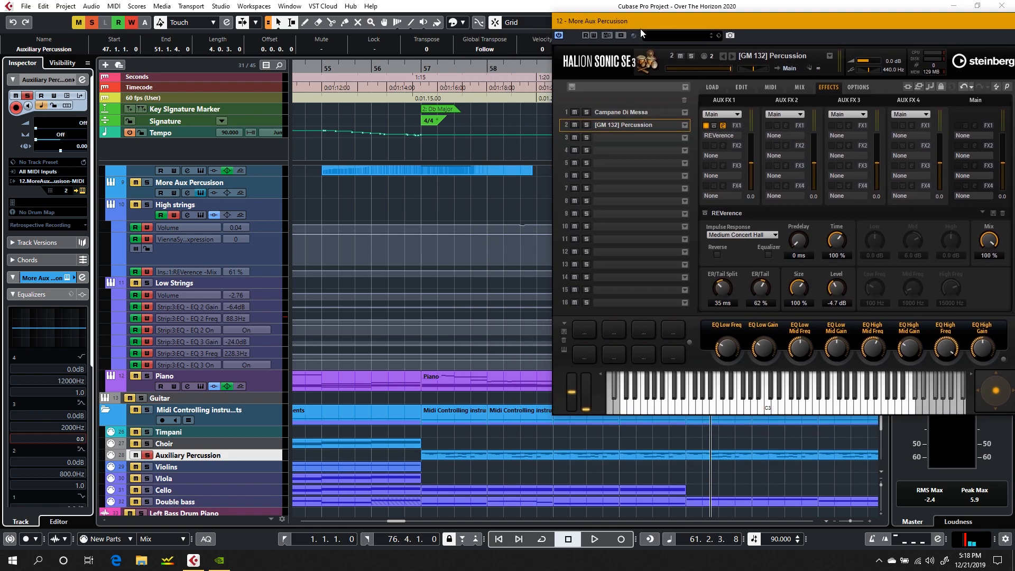
{"action": "left_click", "coordinate": [418, 70]}
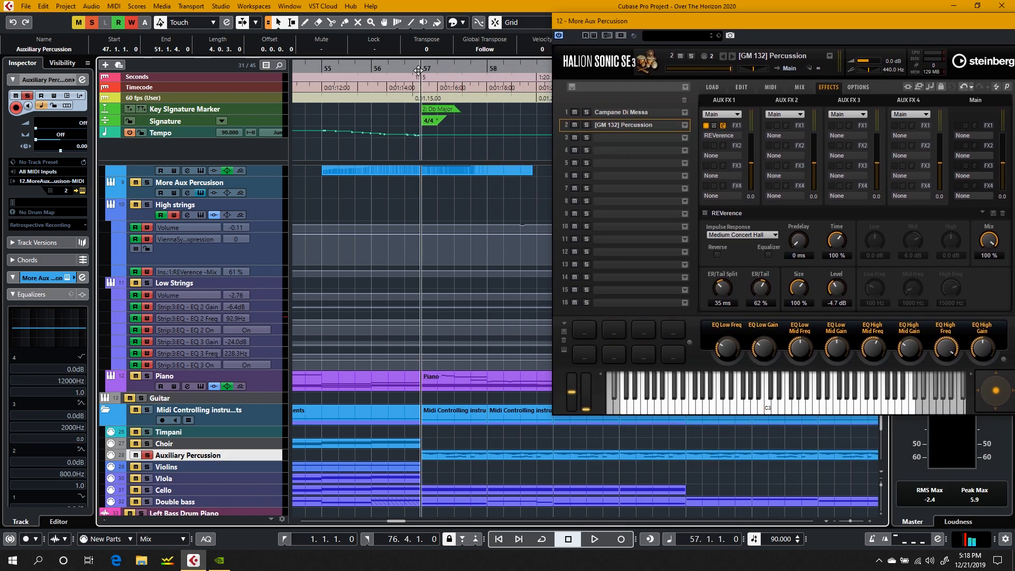
{"action": "key", "text": "space"}
Step: Collapse the Equalizers section and expand the Audio Inserts section for the More Aux Percussion instrument while playback runs
{"action": "left_click_drag", "start_coordinate": [737, 25], "coordinate": [629, 30]}
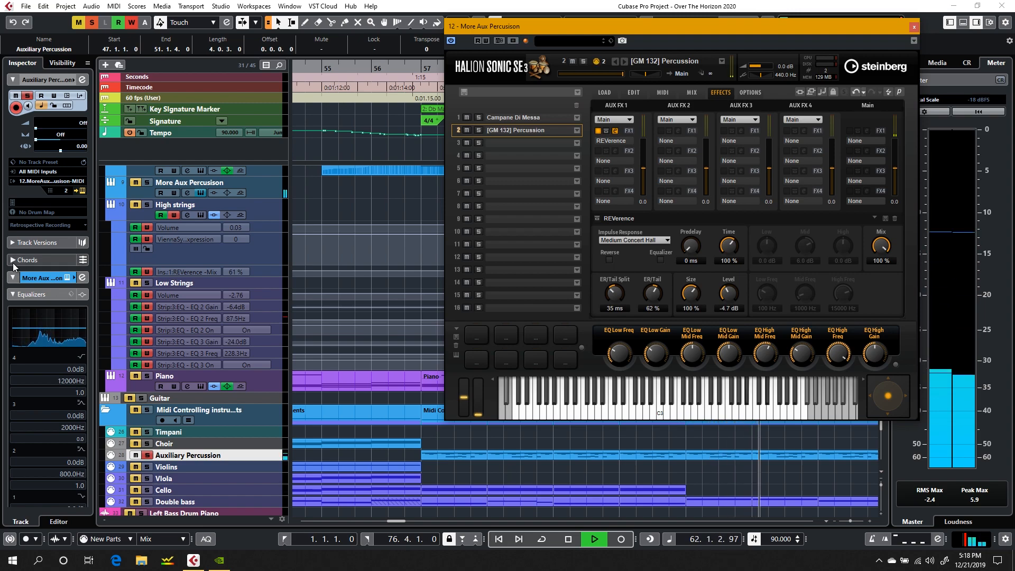
{"action": "left_click", "coordinate": [12, 294]}
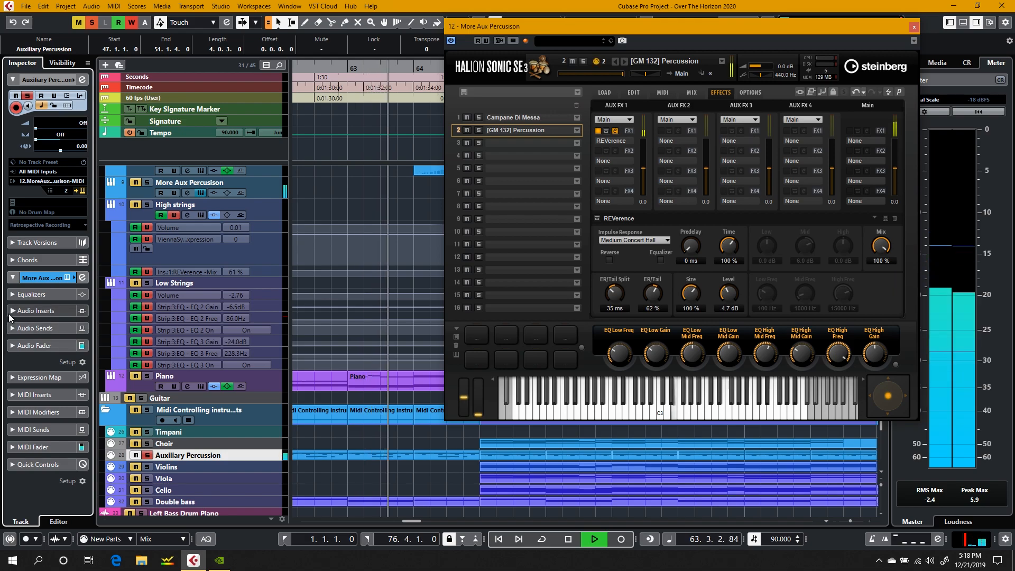
{"action": "left_click", "coordinate": [9, 311]}
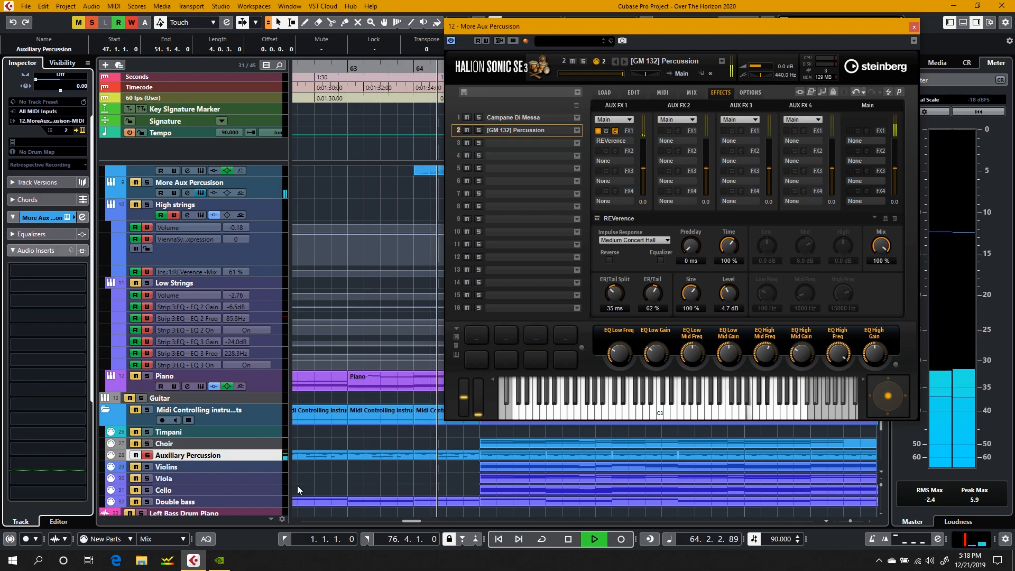
{"action": "key", "text": "XF86AudioRaiseVolume"}
{"action": "left_click", "coordinate": [334, 490]}
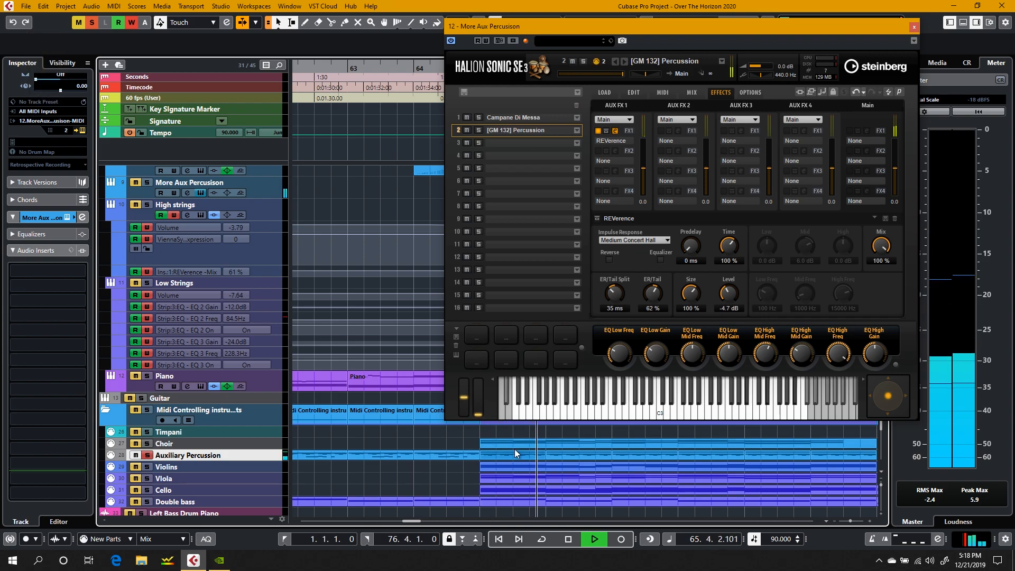
Step: Stop playback around bar 67 and look over the Auxiliary Percussion MIDI part between bars 57 and 70
{"action": "scroll", "coordinate": [585, 450], "scroll_direction": "right", "scroll_amount": 5}
{"action": "scroll", "coordinate": [585, 450], "scroll_direction": "left", "scroll_amount": 3}
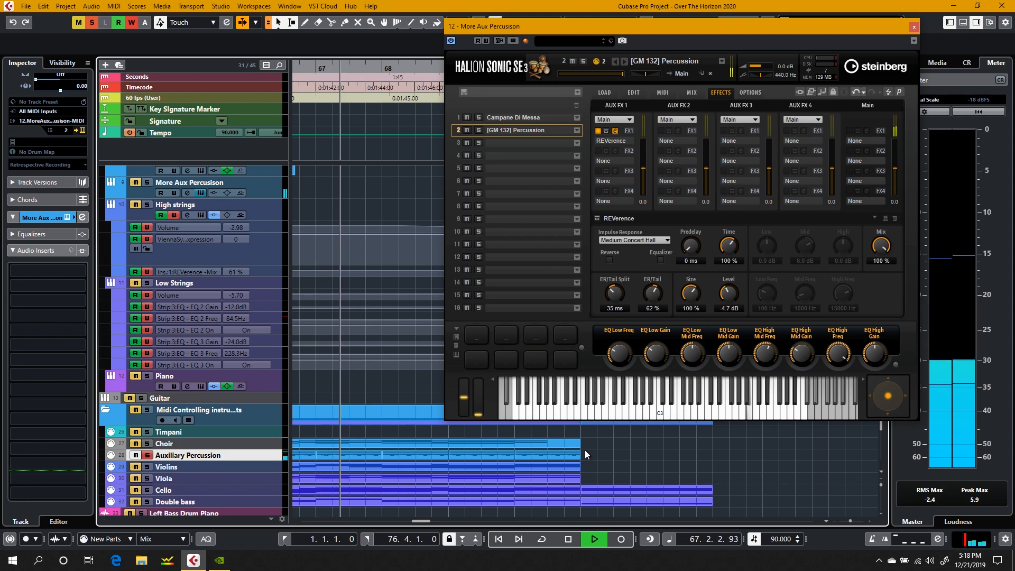
{"action": "key", "text": "space"}
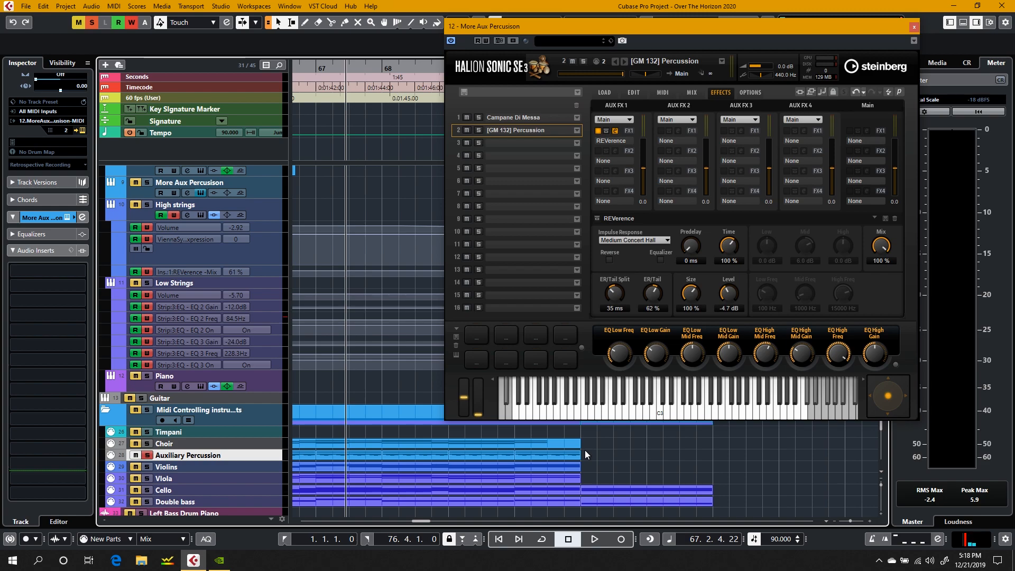
{"action": "scroll", "coordinate": [614, 458], "scroll_direction": "left", "scroll_amount": 10}
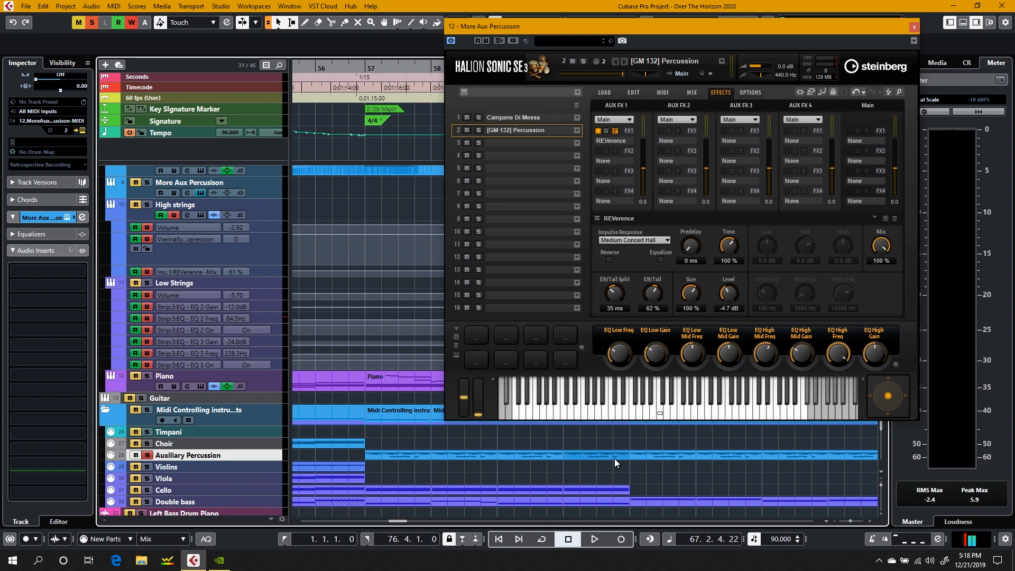
{"action": "scroll", "coordinate": [399, 183], "scroll_direction": "right", "scroll_amount": 5}
{"action": "scroll", "coordinate": [399, 184], "scroll_direction": "right", "scroll_amount": 6}
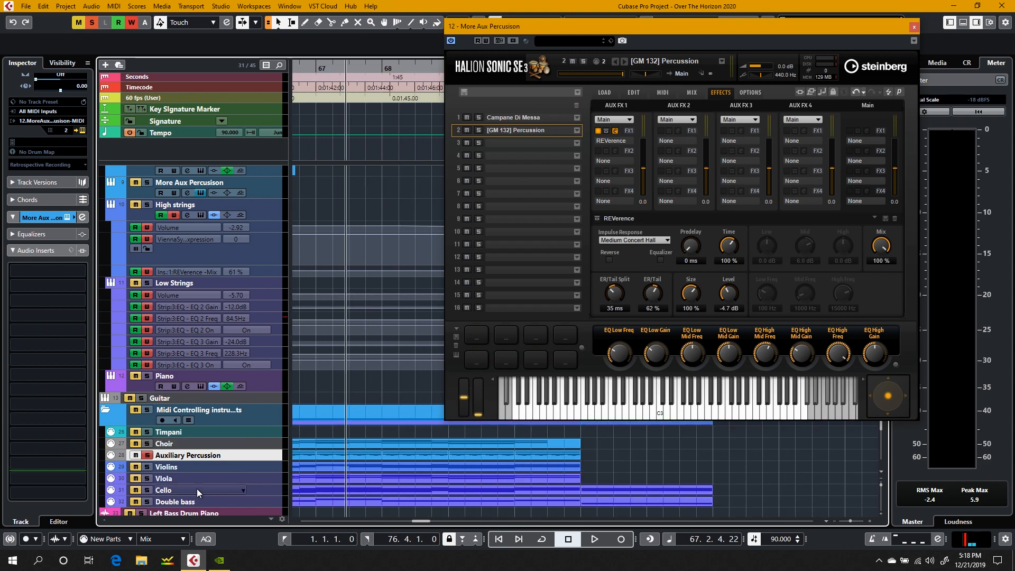
Step: Turn off the Auxiliary Percussion track's solo and close the More Aux Percussion instrument window
{"action": "scroll", "coordinate": [350, 351], "scroll_direction": "left", "scroll_amount": 12}
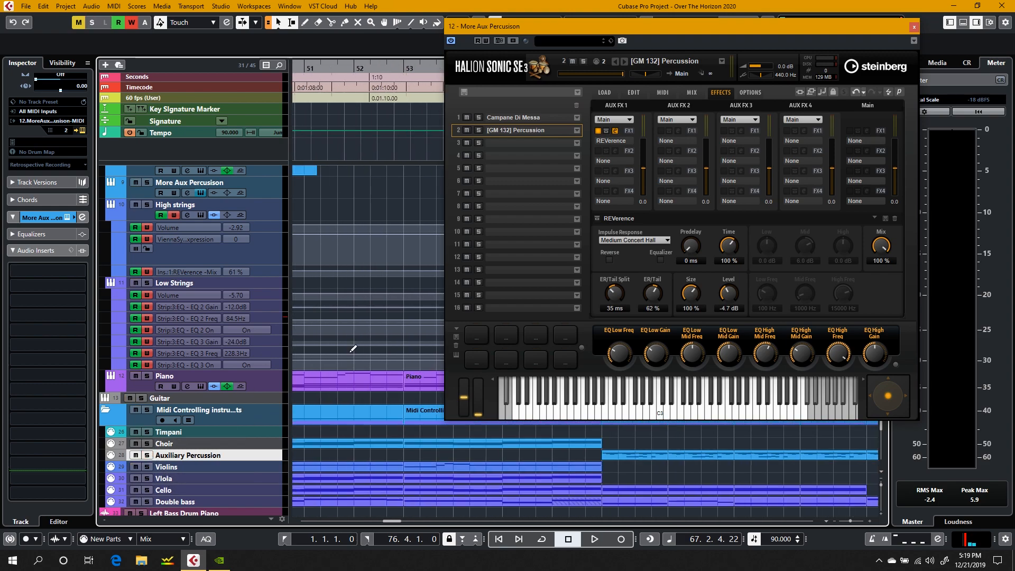
{"action": "scroll", "coordinate": [353, 349], "scroll_direction": "right", "scroll_amount": 2}
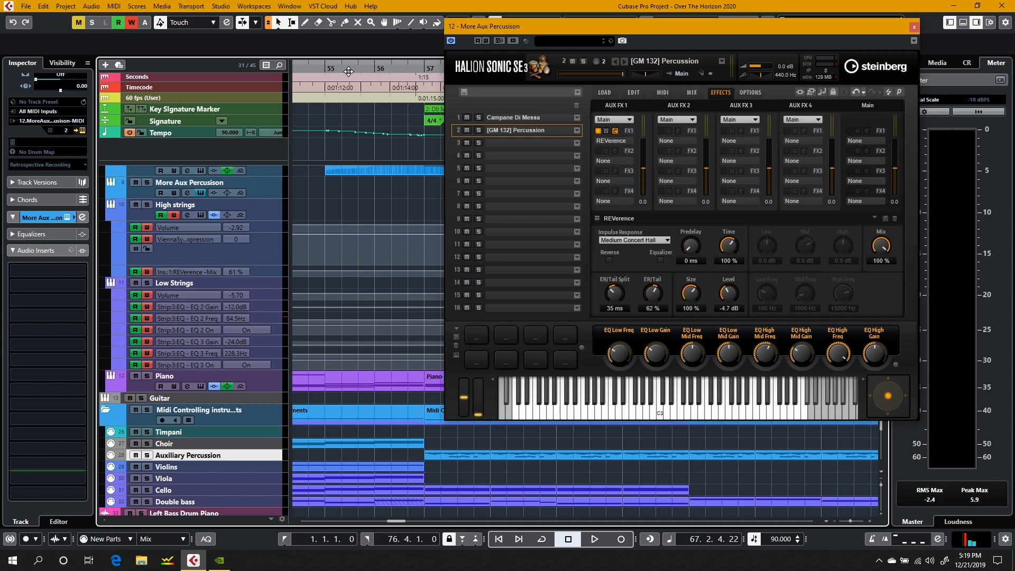
{"action": "scroll", "coordinate": [349, 71], "scroll_direction": "left", "scroll_amount": 2}
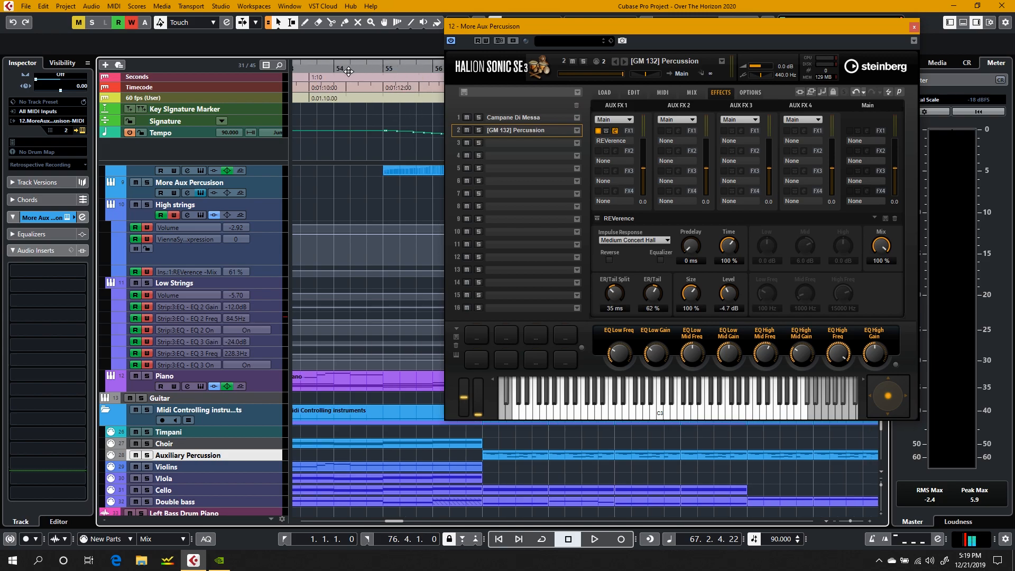
{"action": "left_click", "coordinate": [914, 27]}
Step: Play the full arrangement from bar 53 to hear the transition into bar 57
{"action": "scroll", "coordinate": [437, 189], "scroll_direction": "left", "scroll_amount": 6}
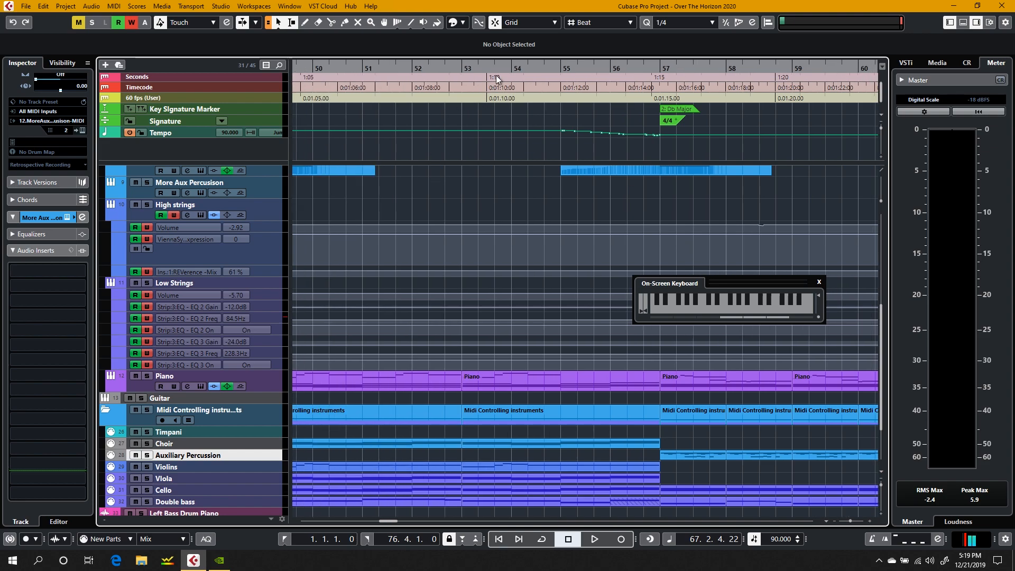
{"action": "left_click", "coordinate": [461, 77]}
{"action": "key", "text": "space"}
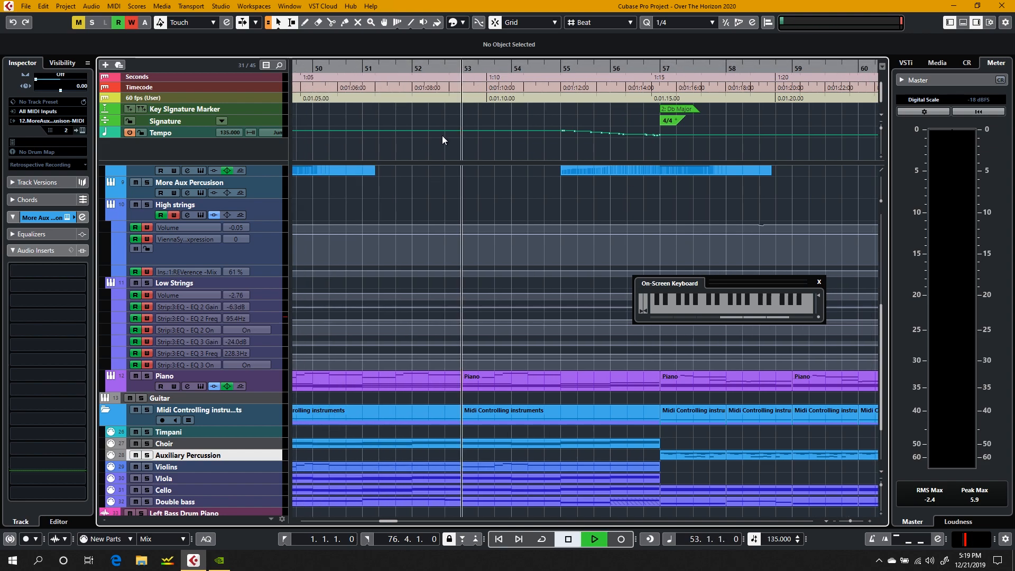
{"action": "key", "text": "XF86AudioRaiseVolume"}
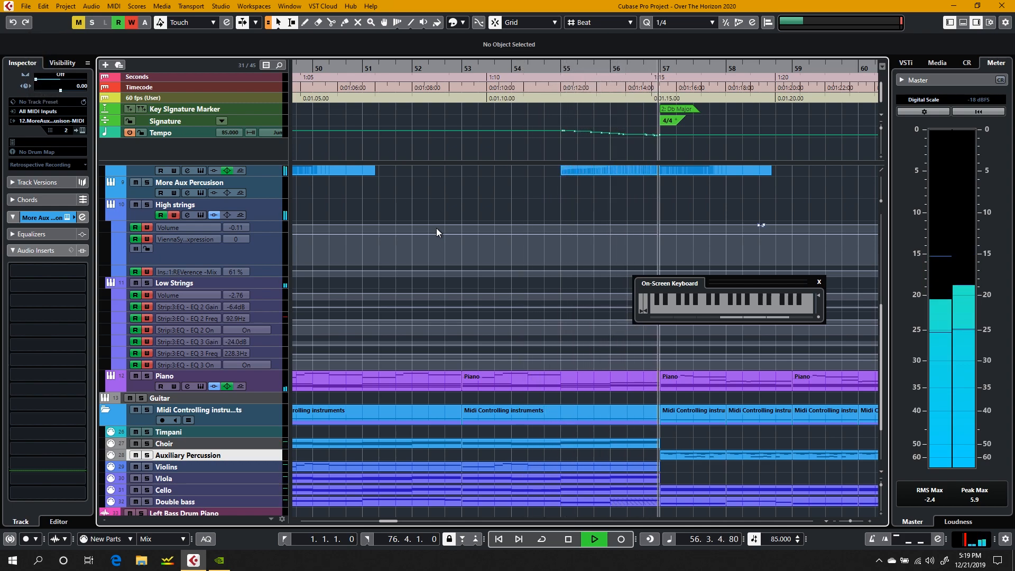
Step: Open the Piano part between bars 53 and 57 in the editor and view its notes around bars 55 and 56
{"action": "double_click", "coordinate": [559, 382]}
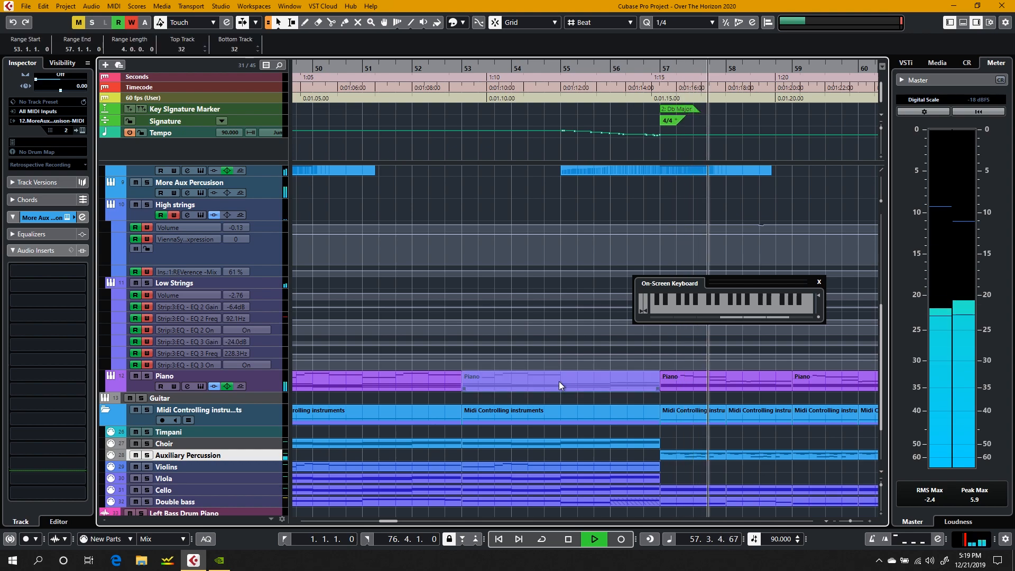
{"action": "left_click", "coordinate": [525, 386]}
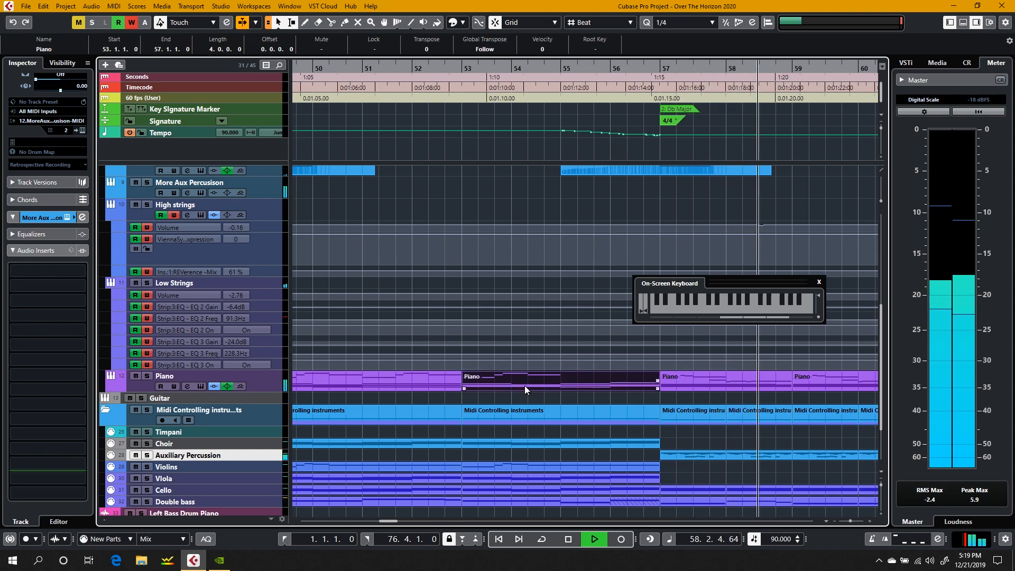
{"action": "double_click", "coordinate": [525, 385]}
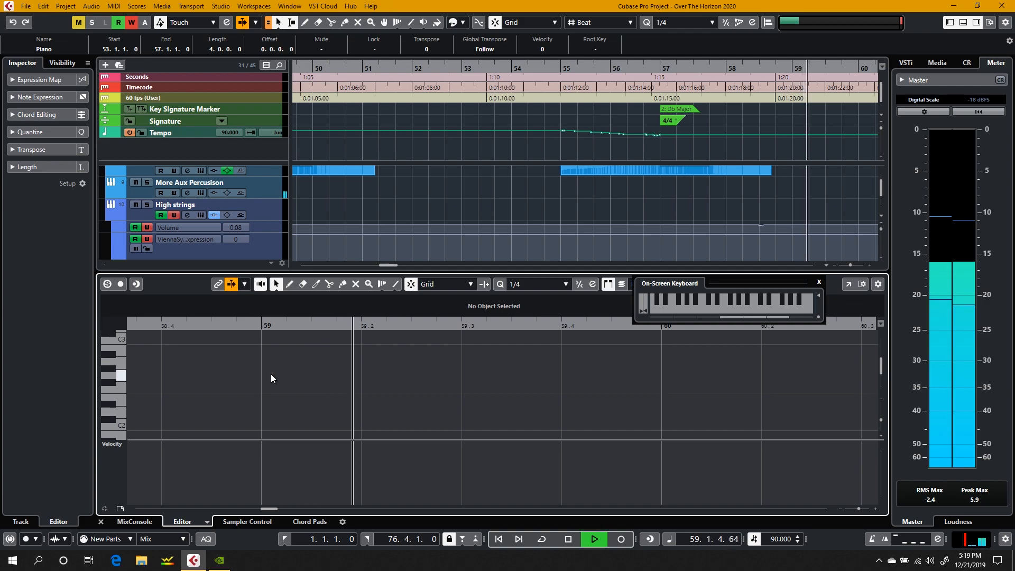
{"action": "scroll", "coordinate": [214, 410], "scroll_direction": "left", "scroll_amount": 19}
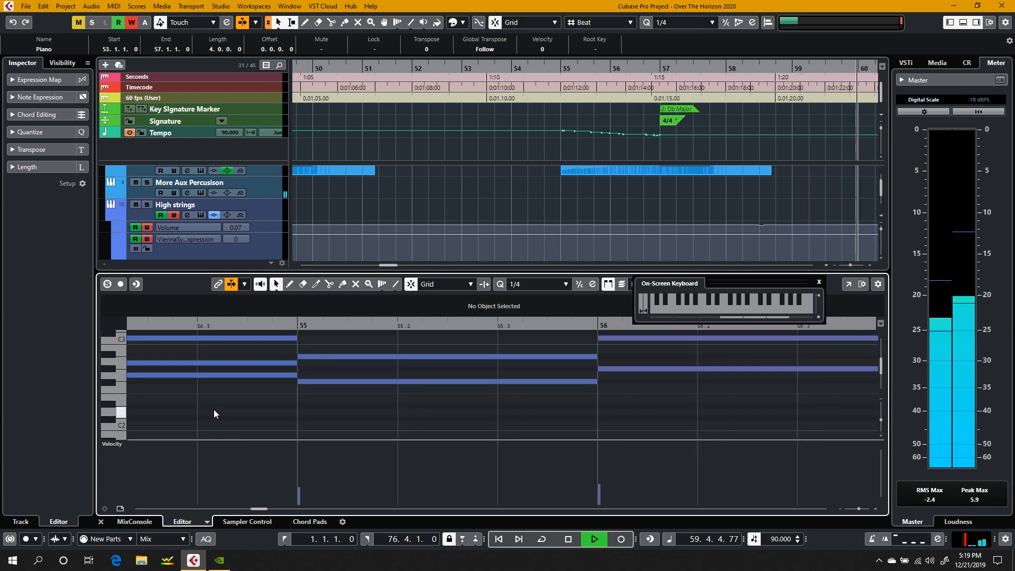
{"action": "scroll", "coordinate": [213, 409], "scroll_direction": "down", "scroll_amount": 2}
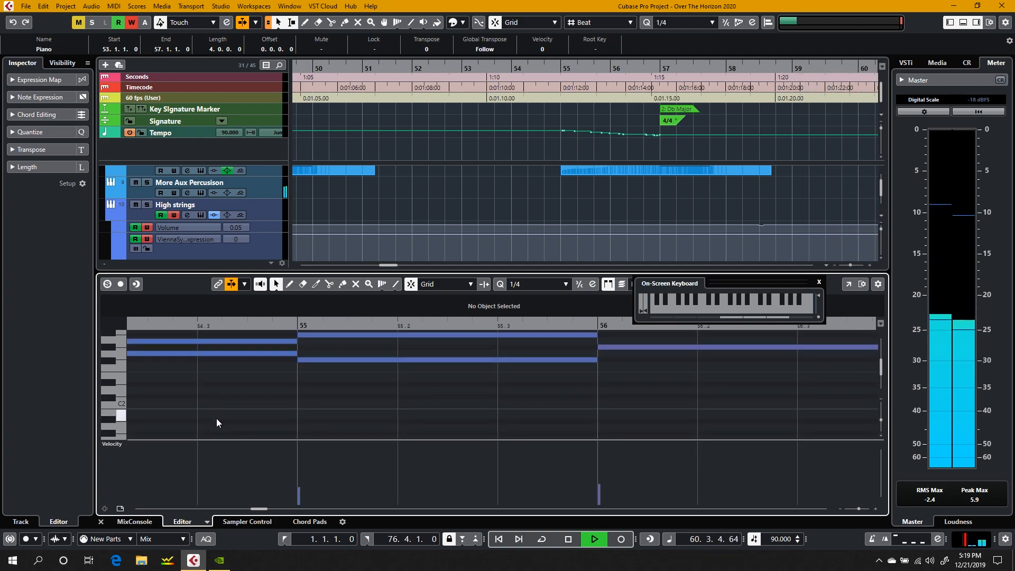
Step: Enlarge the note editor, stop playback and select the Piano's lower note at bar 55 before closing the editor
{"action": "left_click_drag", "start_coordinate": [228, 273], "coordinate": [208, 110]}
{"action": "key", "text": "space"}
{"action": "left_click_drag", "start_coordinate": [328, 226], "coordinate": [328, 220]}
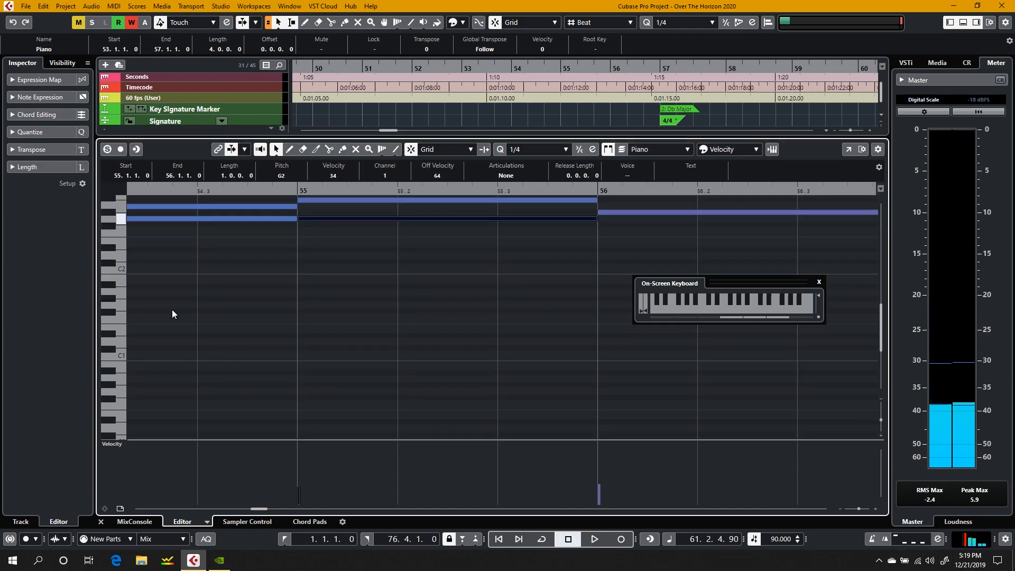
{"action": "left_click", "coordinate": [100, 523]}
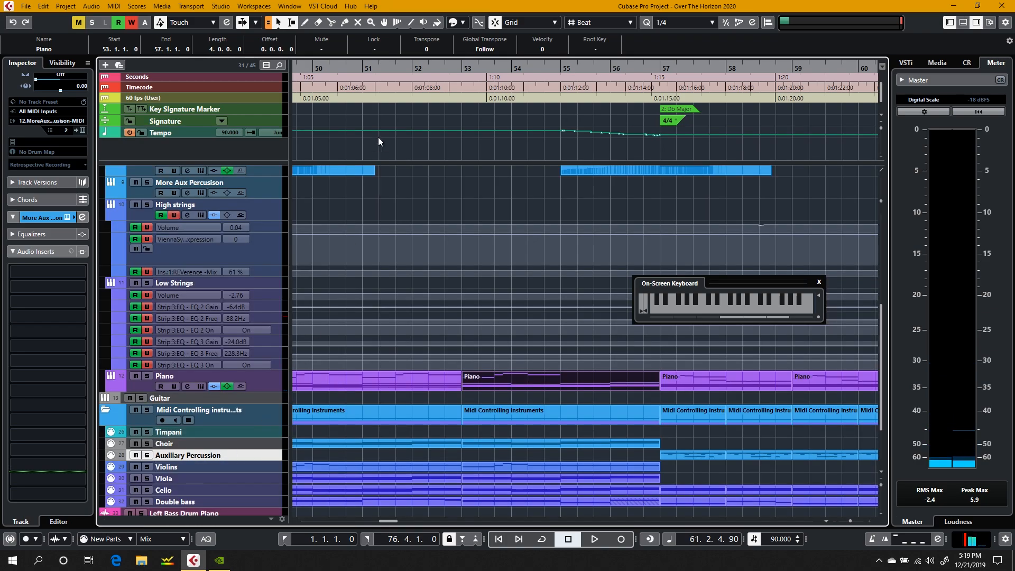
Step: Clear the Piano part selection and start playback from bar 53 with the Claves and Hard Rain tracks in view
{"action": "left_click", "coordinate": [465, 222]}
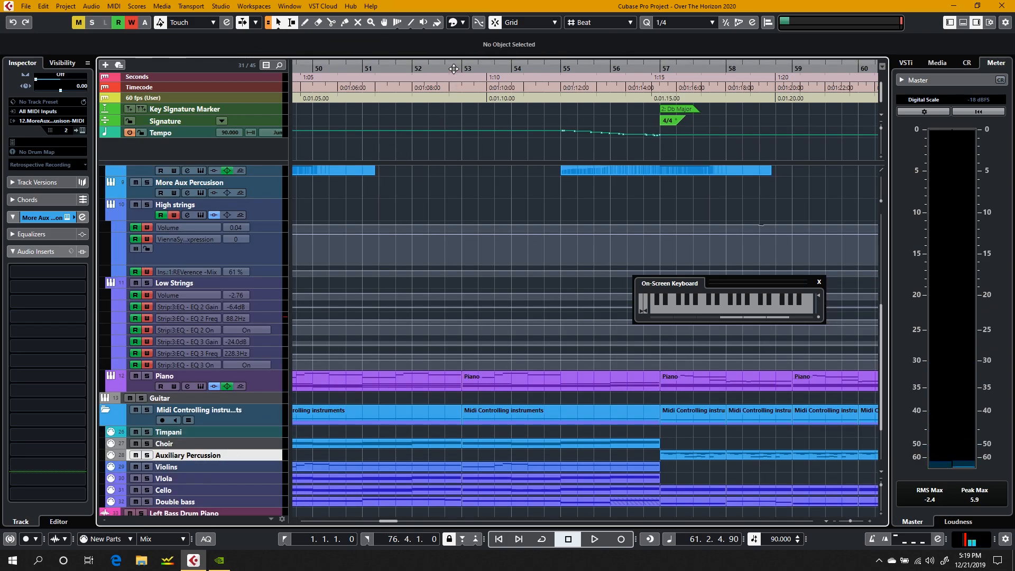
{"action": "scroll", "coordinate": [417, 300], "scroll_direction": "down", "scroll_amount": 3}
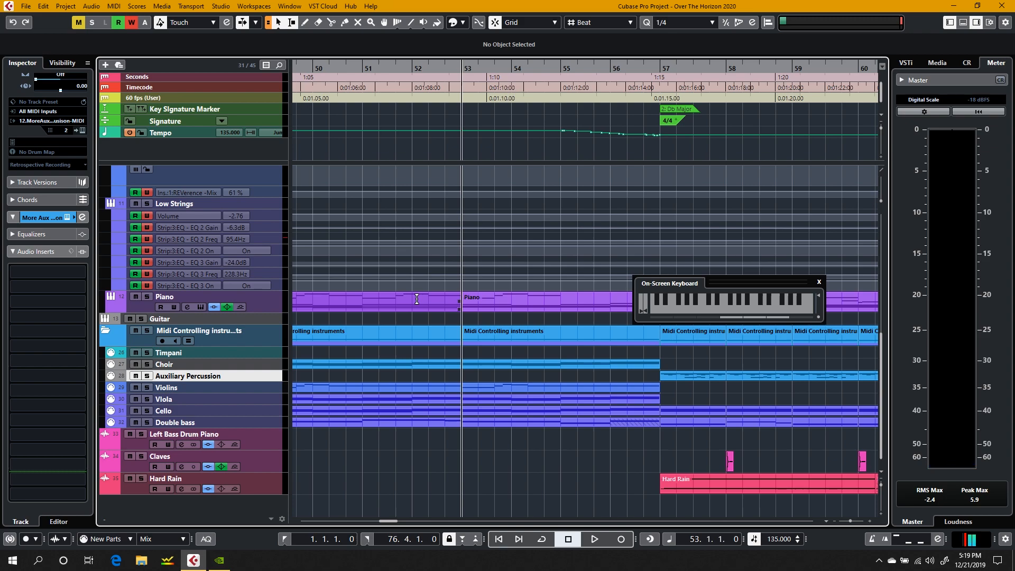
{"action": "key", "text": "space"}
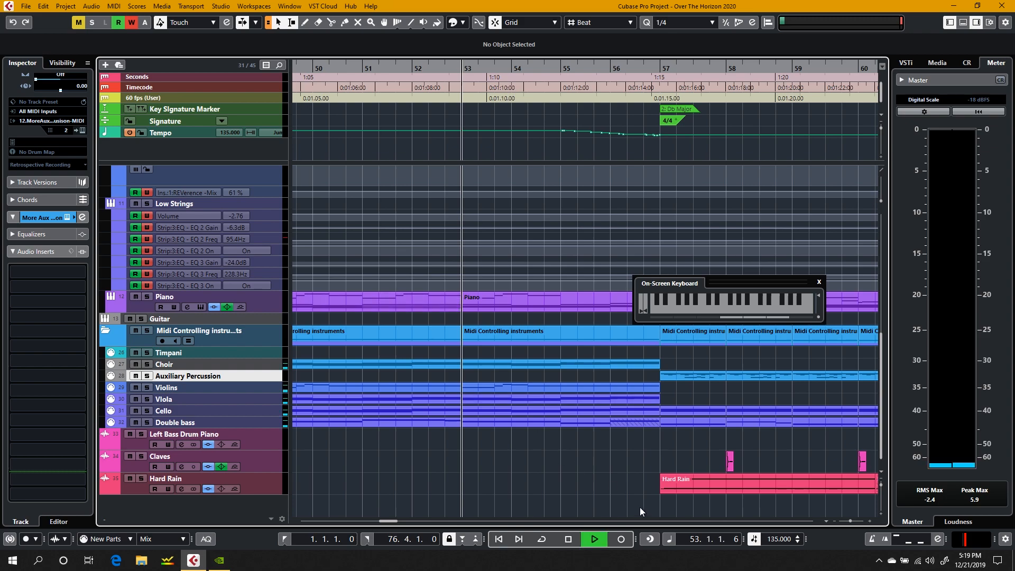
Step: Follow the arrangement through the change at bar 57, examining the Claves and Hard Rain events, and stop playback just before bar 59
{"action": "scroll", "coordinate": [508, 480], "scroll_direction": "up", "scroll_amount": 10}
{"action": "scroll", "coordinate": [508, 480], "scroll_direction": "right", "scroll_amount": 3}
{"action": "scroll", "coordinate": [508, 478], "scroll_direction": "down", "scroll_amount": 10}
{"action": "scroll", "coordinate": [507, 477], "scroll_direction": "left", "scroll_amount": 10}
{"action": "scroll", "coordinate": [506, 477], "scroll_direction": "right", "scroll_amount": 8}
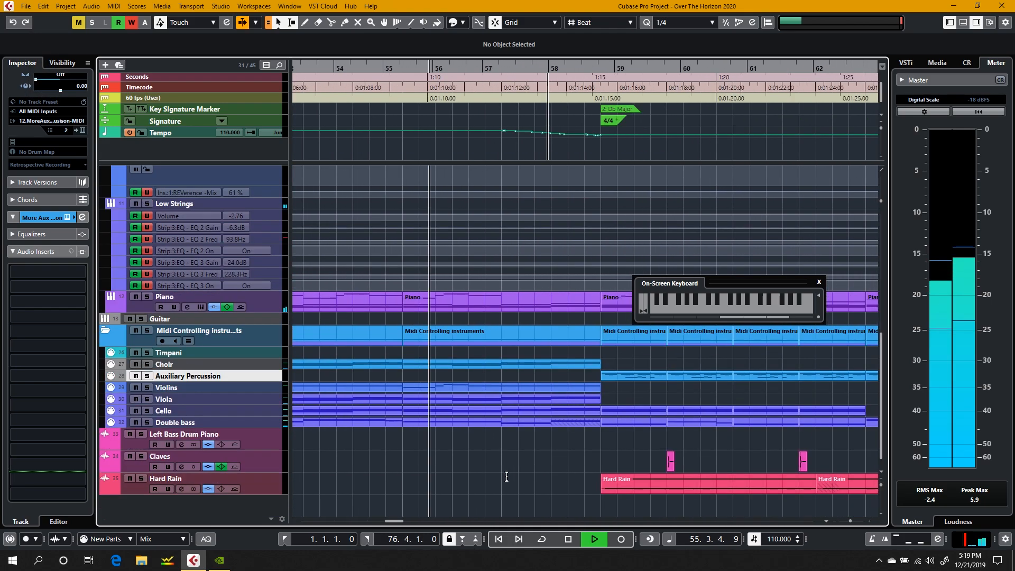
{"action": "scroll", "coordinate": [506, 477], "scroll_direction": "left", "scroll_amount": 1}
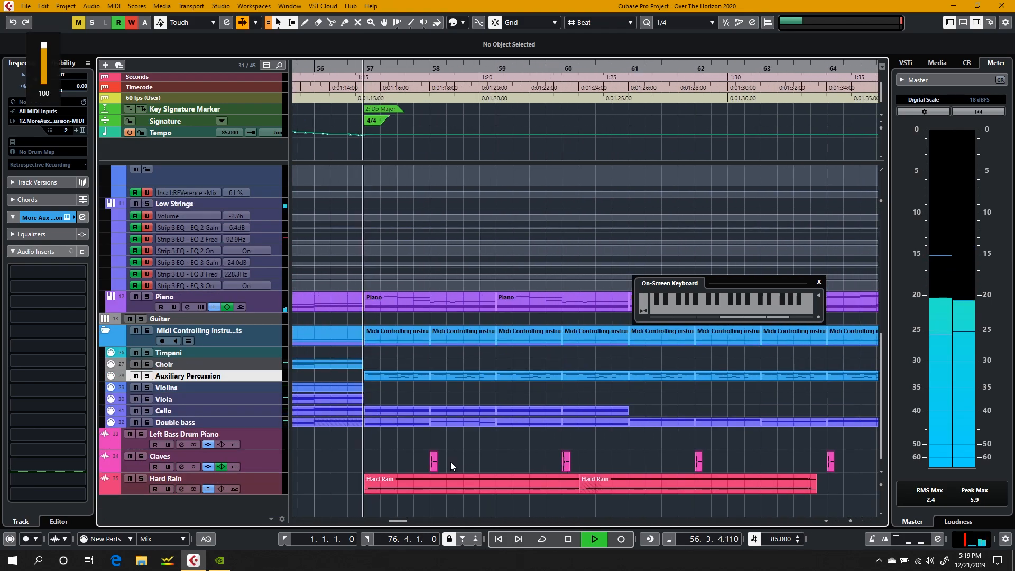
{"action": "scroll", "coordinate": [451, 463], "scroll_direction": "left", "scroll_amount": 4}
{"action": "scroll", "coordinate": [451, 462], "scroll_direction": "right", "scroll_amount": 2}
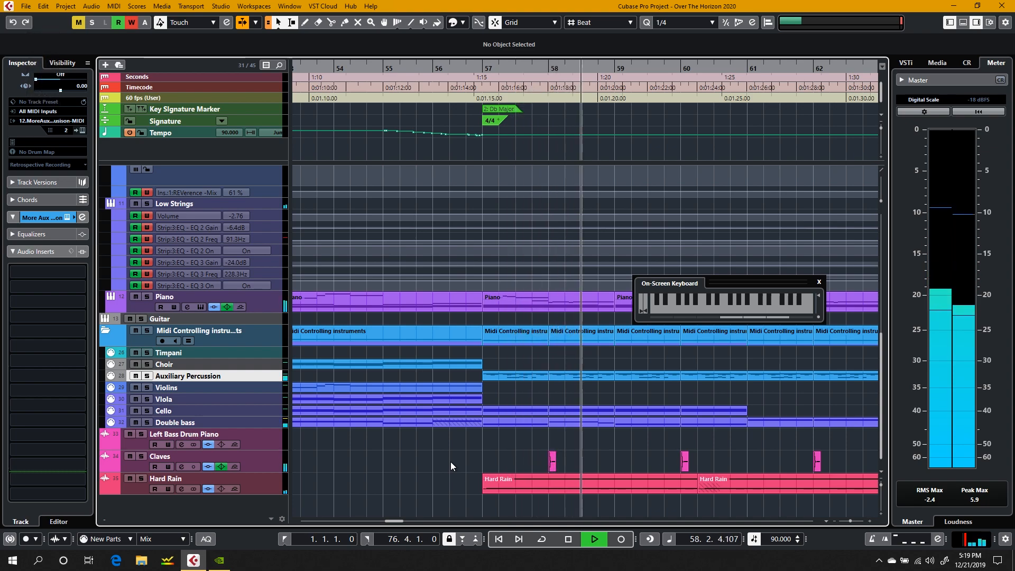
{"action": "scroll", "coordinate": [451, 461], "scroll_direction": "right", "scroll_amount": 2}
{"action": "key", "text": "space"}
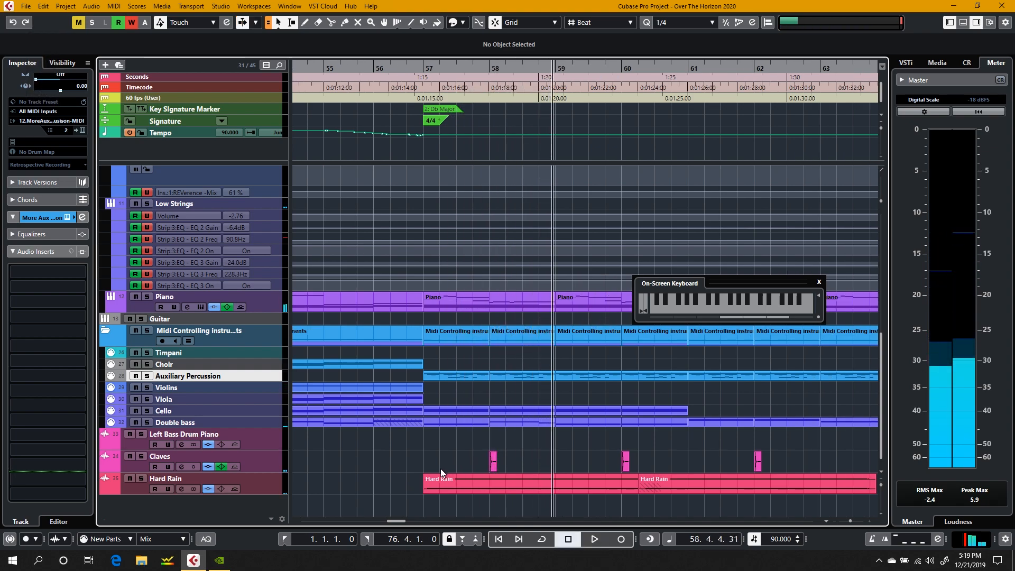
Step: Solo the Hard Rain audio track and play it from bar 57
{"action": "left_click", "coordinate": [424, 66]}
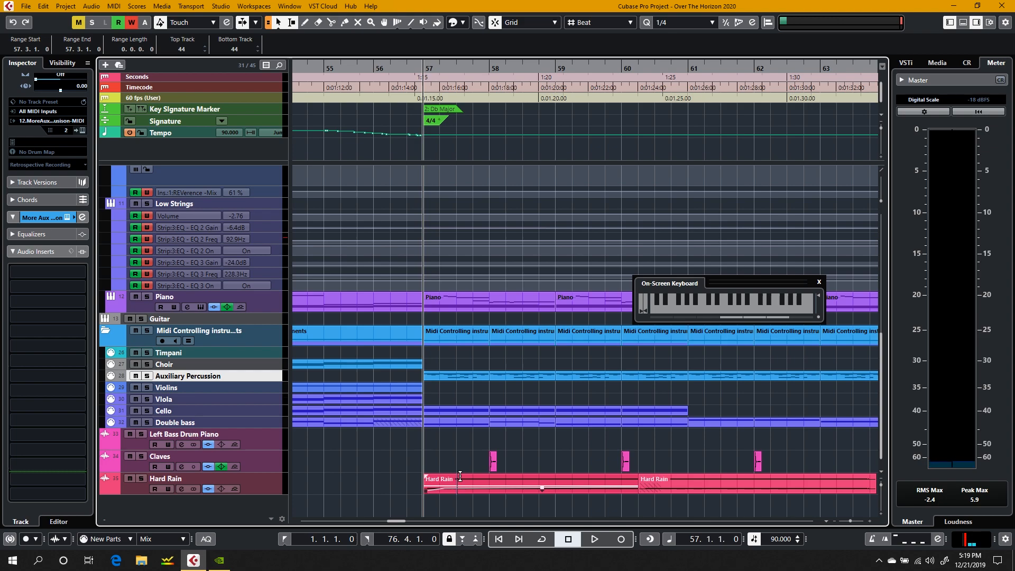
{"action": "left_click", "coordinate": [268, 492]}
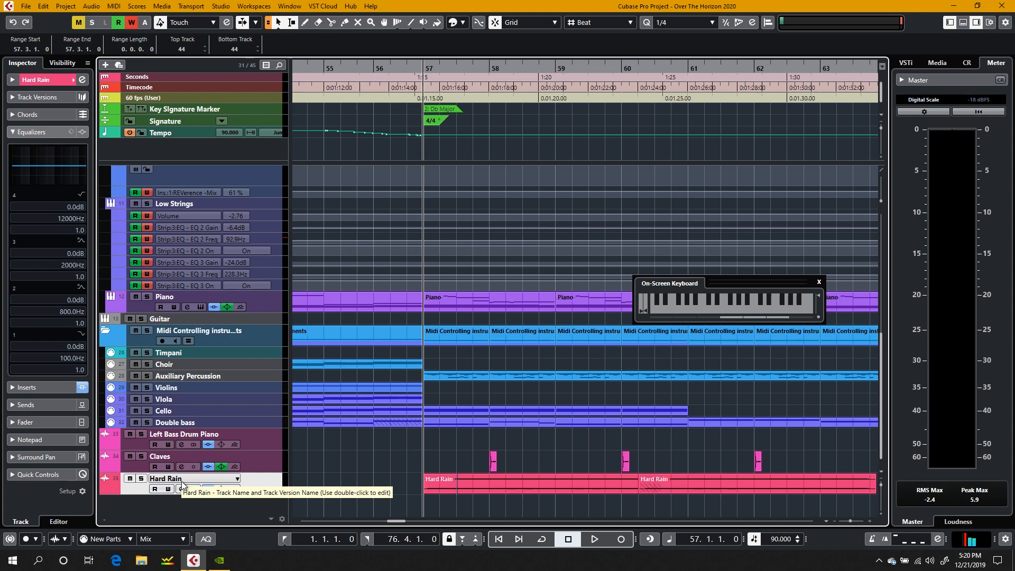
{"action": "left_click", "coordinate": [142, 478]}
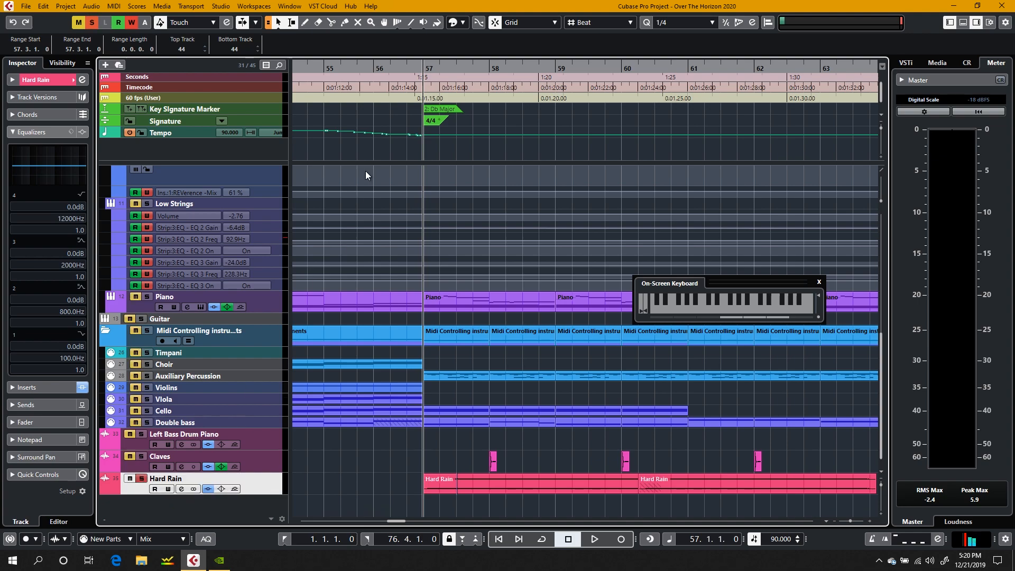
{"action": "key", "text": "space"}
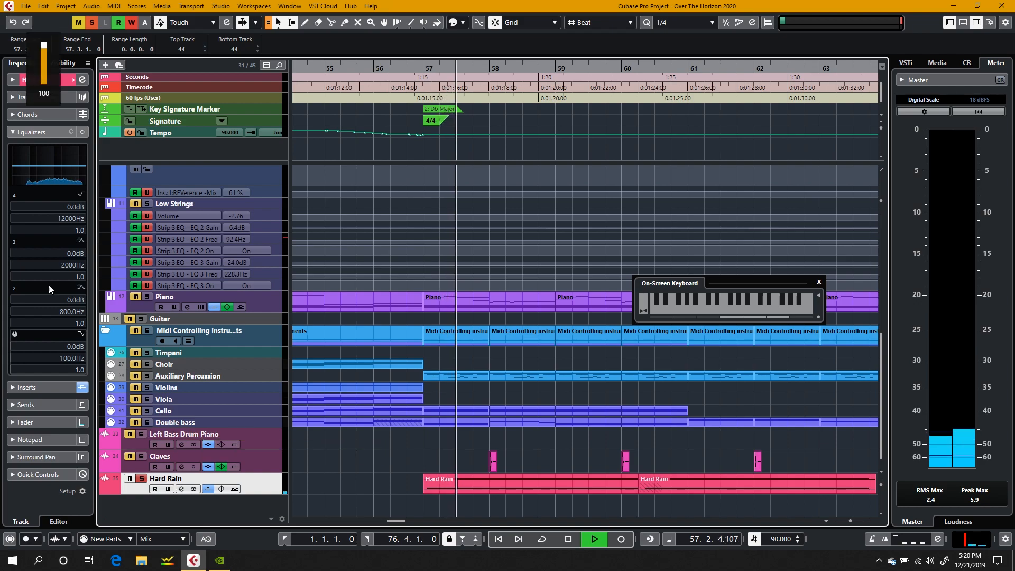
{"action": "left_click", "coordinate": [32, 131]}
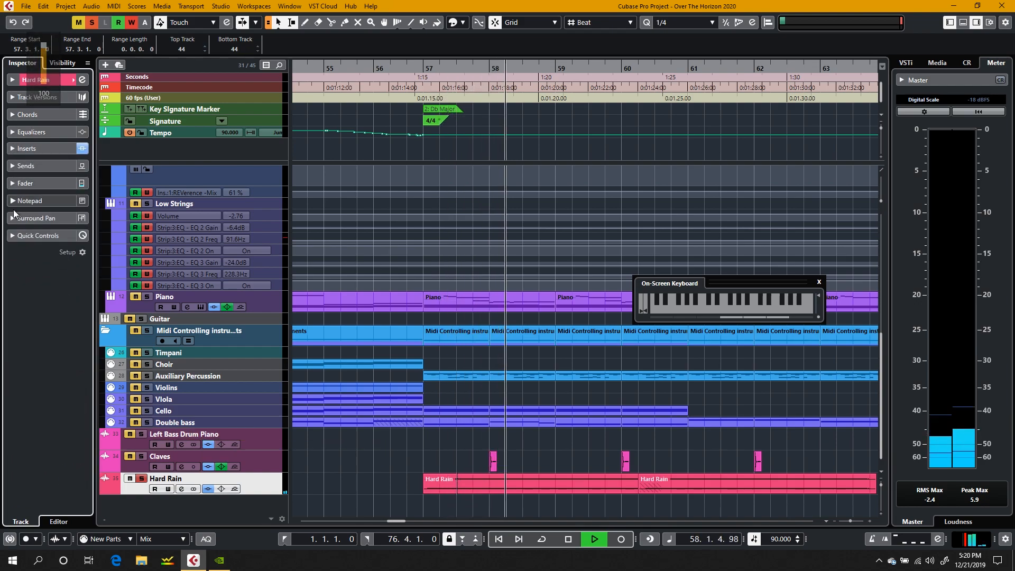
{"action": "left_click", "coordinate": [182, 489]}
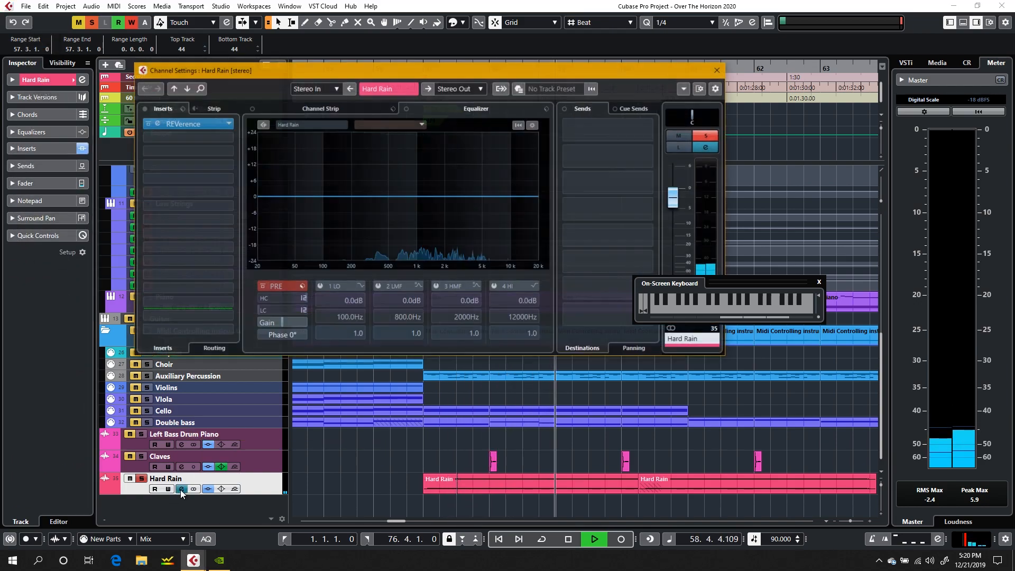
{"action": "left_click", "coordinate": [217, 125]}
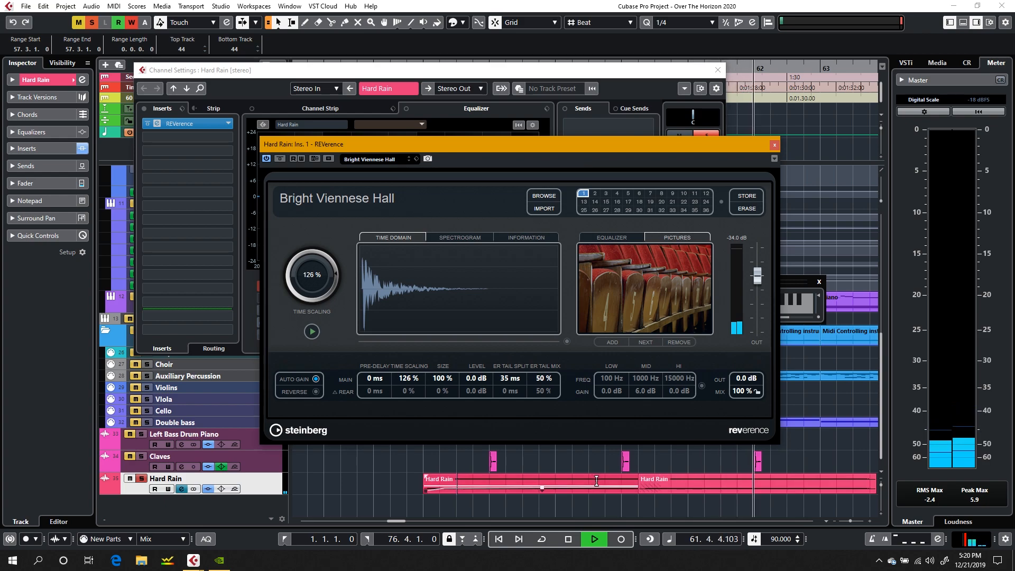
{"action": "key", "text": "space"}
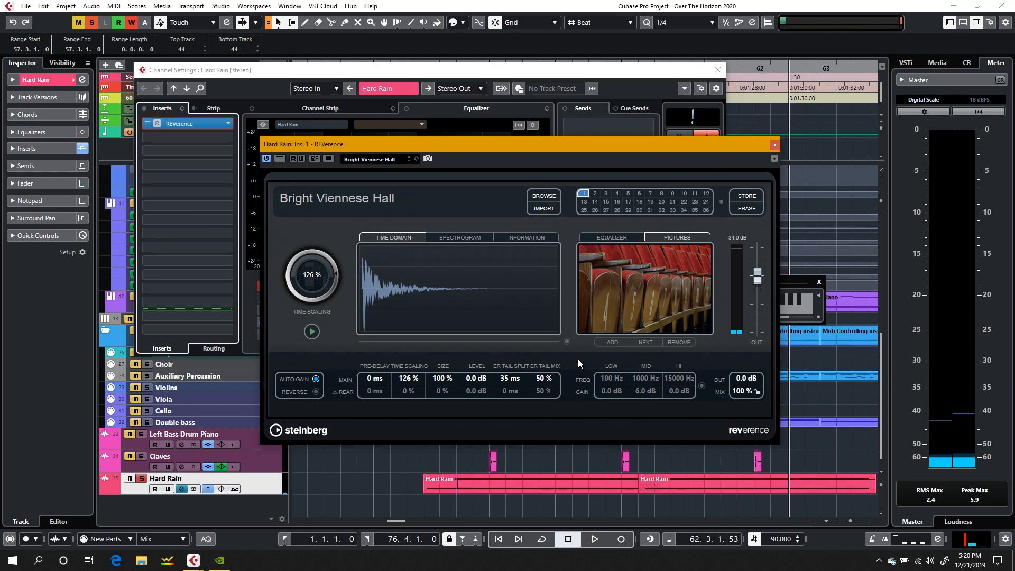
{"action": "left_click", "coordinate": [717, 70]}
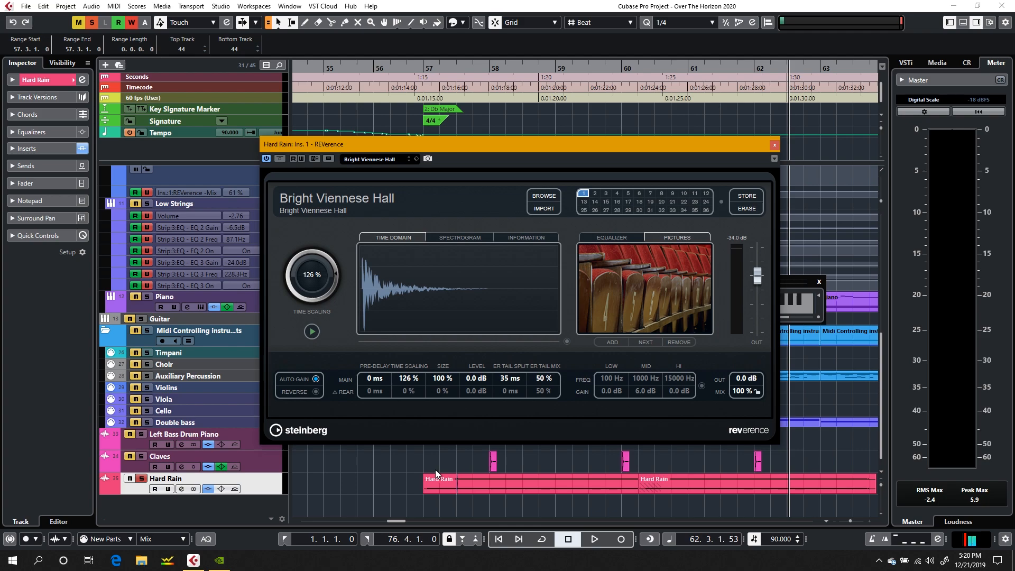
Step: Replay the soloed Hard Rain clip from bar 57 with REVerence open, stopping playback in bar 61
{"action": "left_click", "coordinate": [420, 68]}
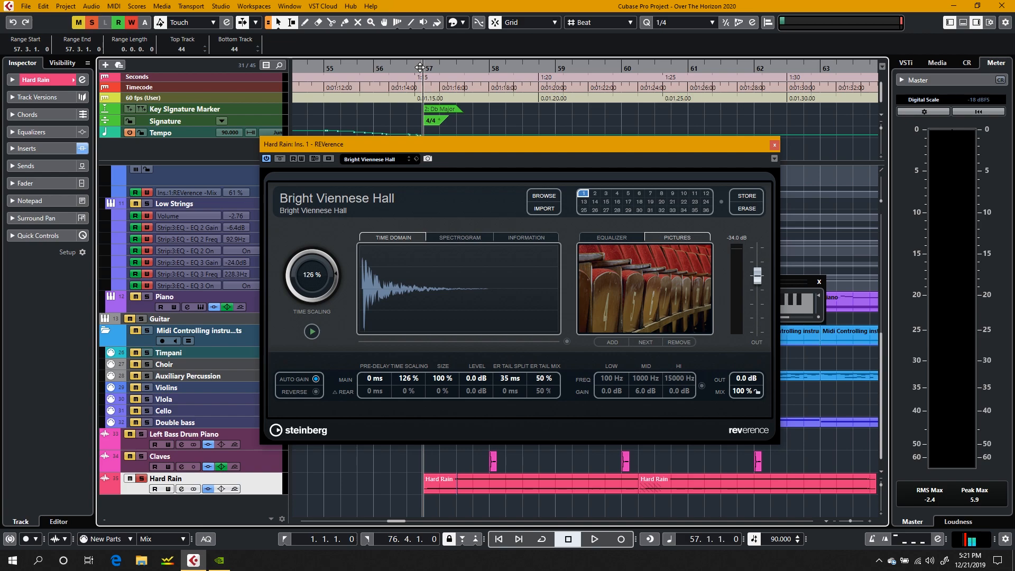
{"action": "key", "text": "space"}
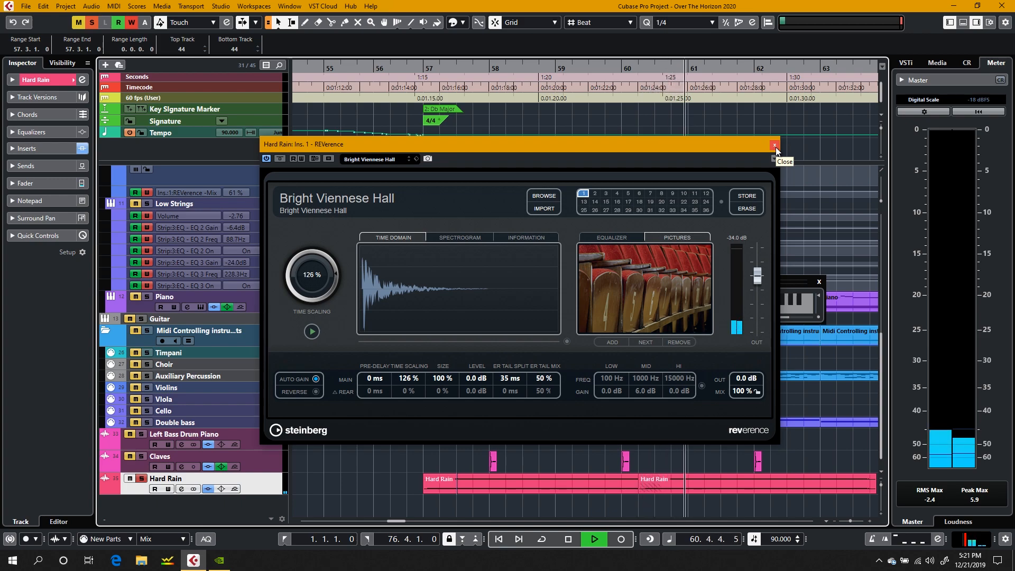
{"action": "key", "text": "space"}
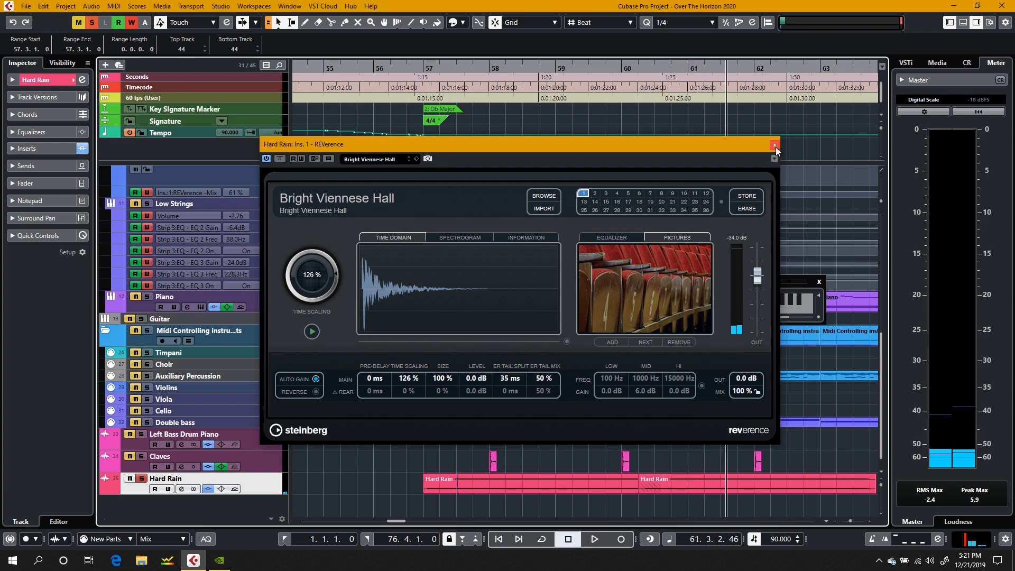
Step: Turn off the Hard Rain track's solo and close its REVerence window
{"action": "left_click", "coordinate": [141, 478]}
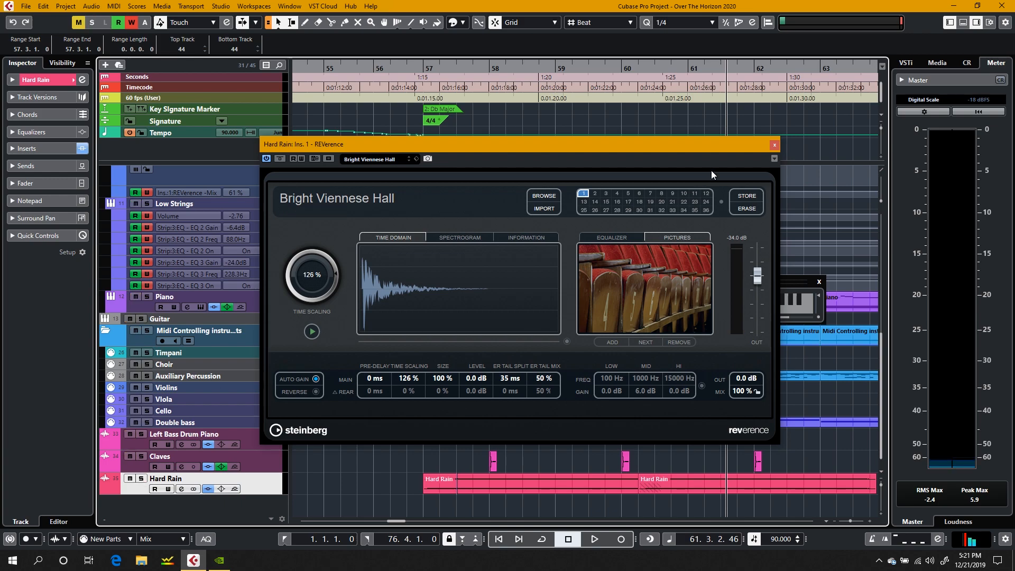
{"action": "left_click", "coordinate": [774, 147]}
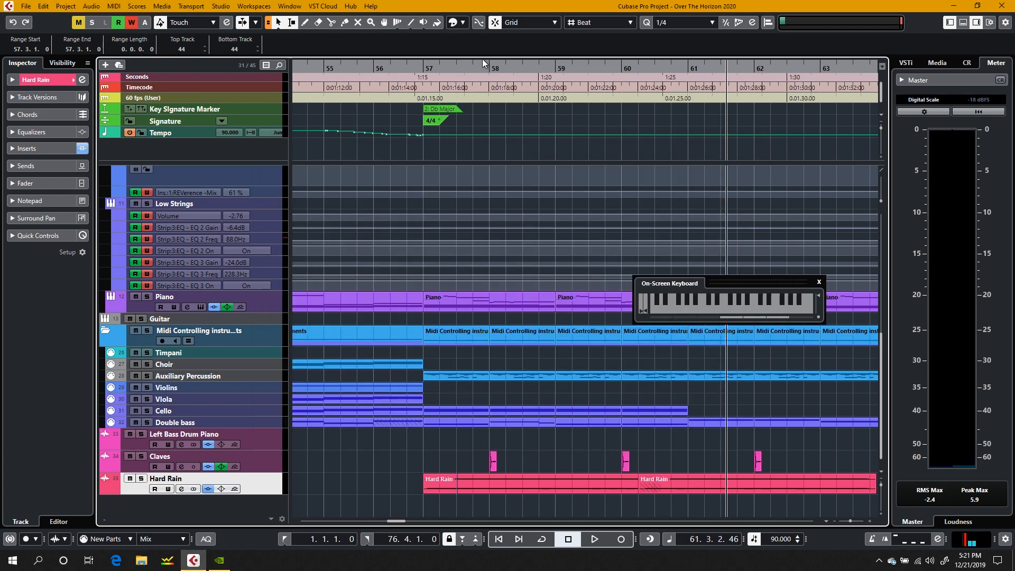
Step: Solo the Claves track and play its clip from bar 58, stopping playback at bar 59
{"action": "left_click", "coordinate": [483, 62]}
{"action": "key", "text": "space"}
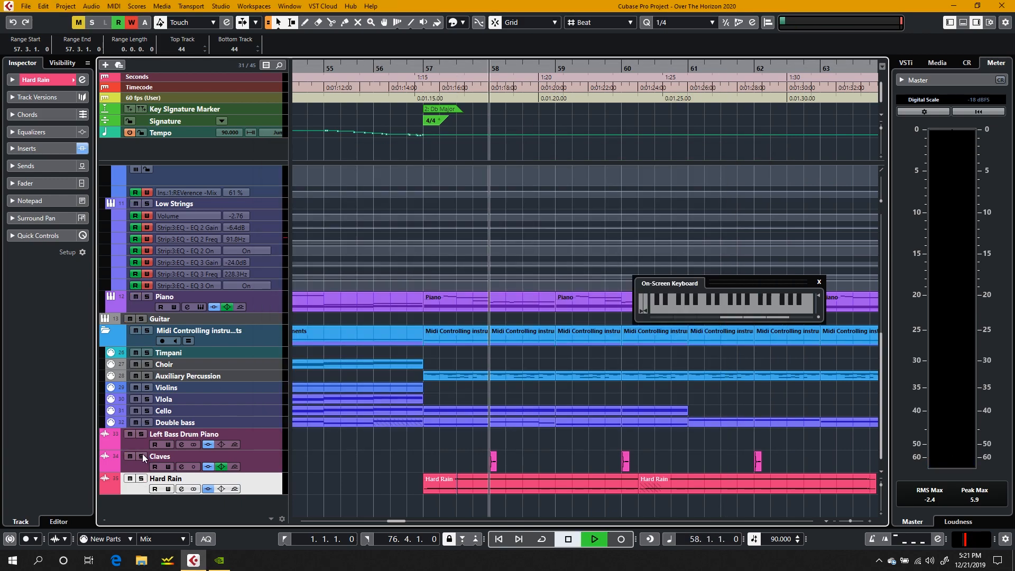
{"action": "key", "text": "XF86AudioRaiseVolume"}
{"action": "key", "text": "space"}
{"action": "left_click", "coordinate": [143, 458]}
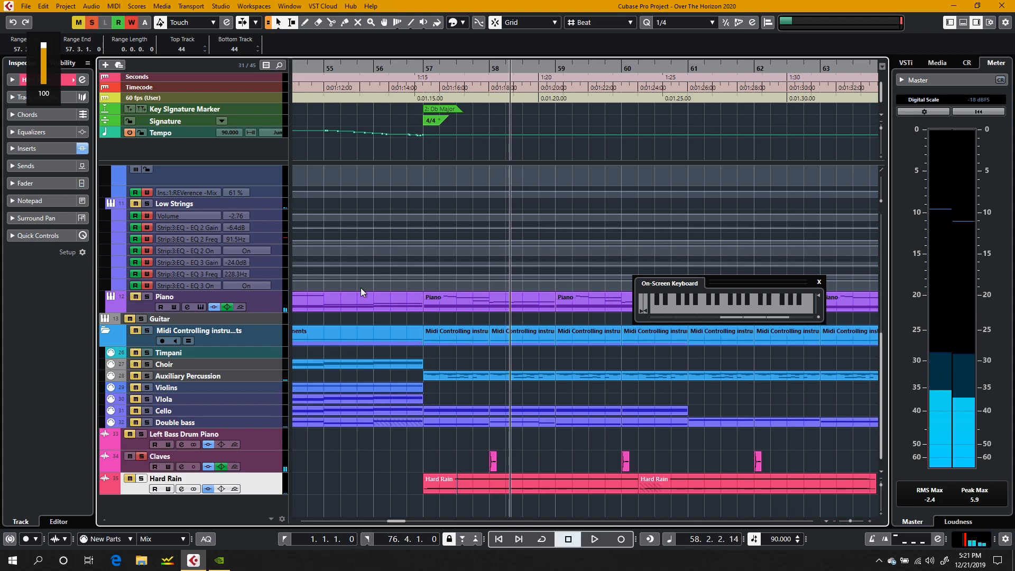
{"action": "left_click", "coordinate": [477, 69]}
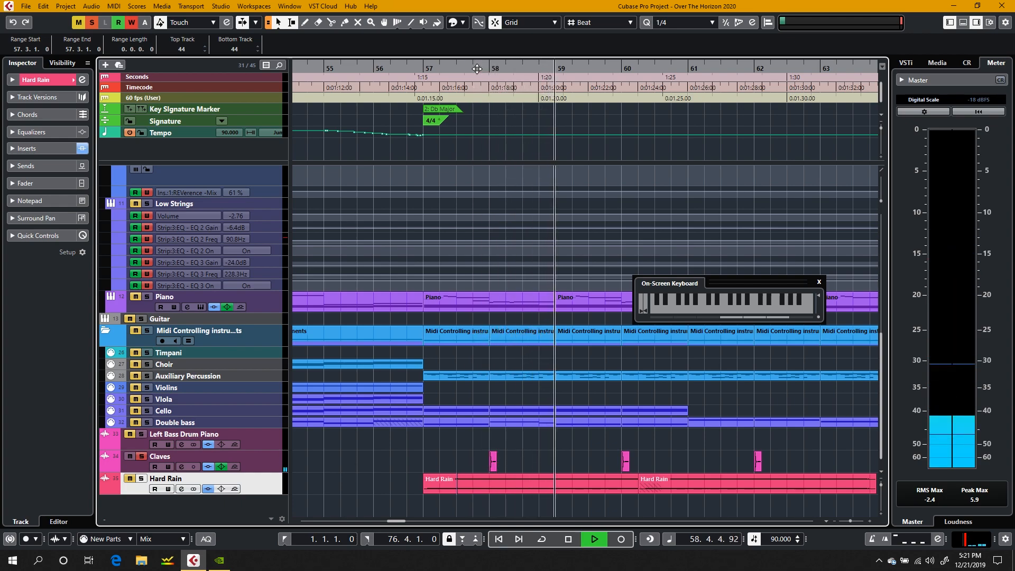
{"action": "key", "text": "space"}
Step: Open the MonoDelay and REVelation inserts from the Claves channel settings, view REVelation's Cathedral Warm preset and close its window
{"action": "left_click", "coordinate": [180, 465]}
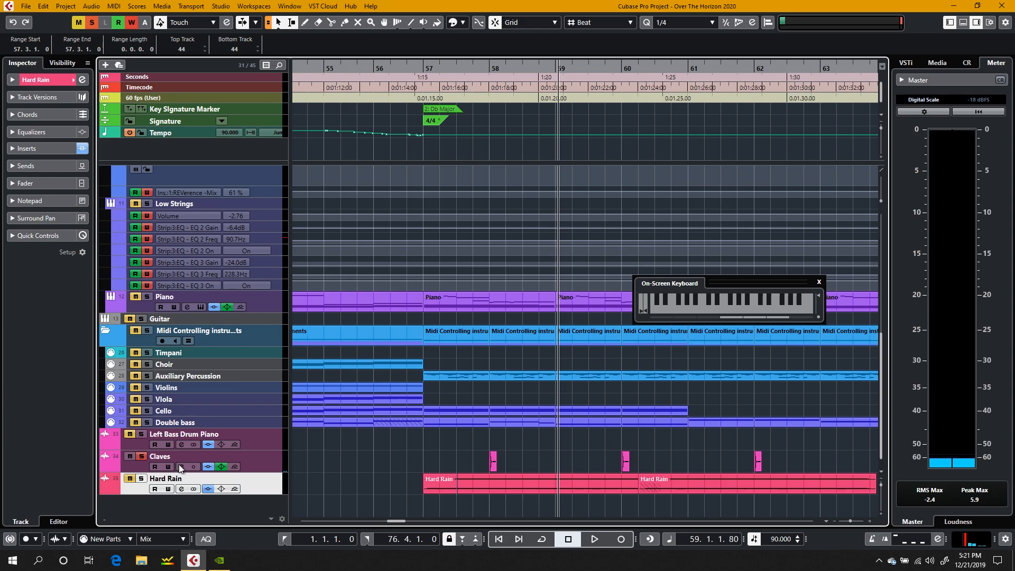
{"action": "left_click", "coordinate": [204, 126]}
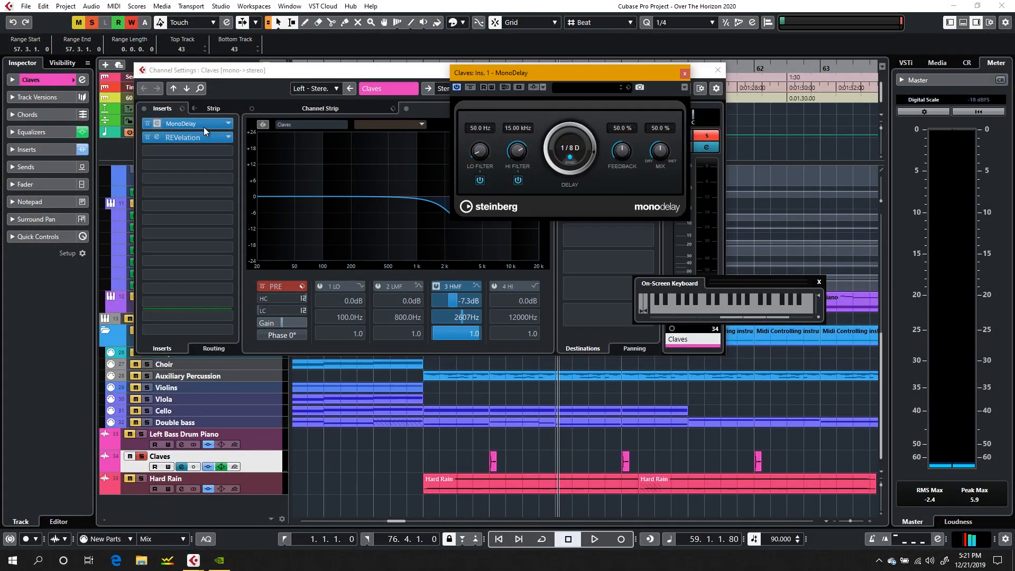
{"action": "left_click", "coordinate": [207, 137]}
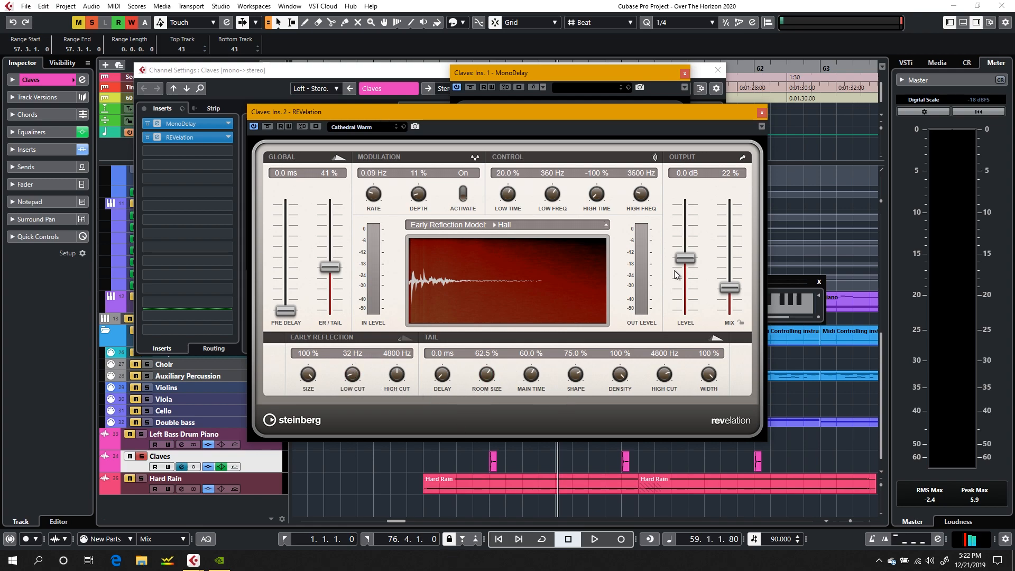
{"action": "left_click", "coordinate": [762, 114]}
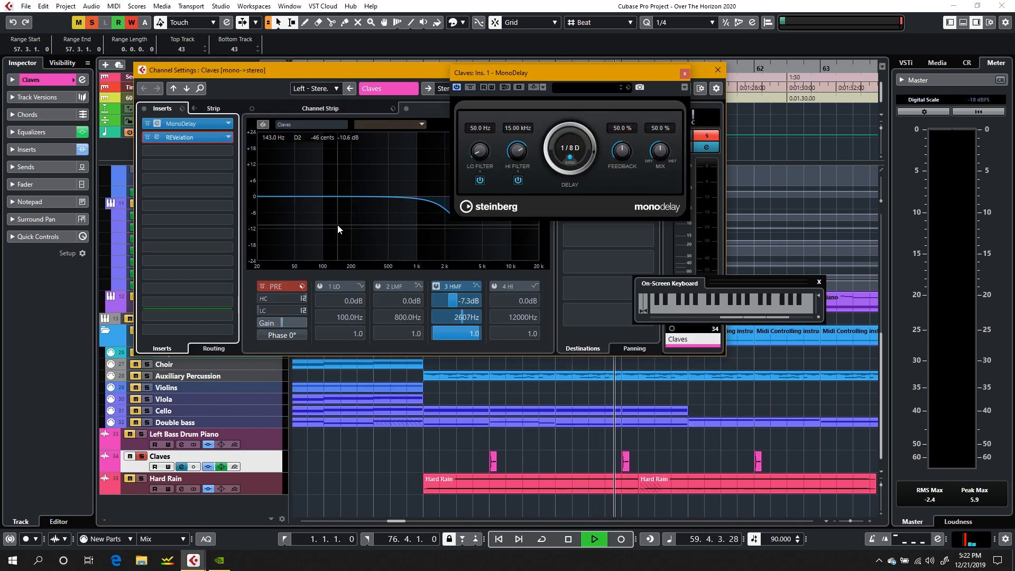
Step: Stop the soloed Claves playback in bar 60, view the full MonoDelay settings and equalizer curve, and close both windows
{"action": "key", "text": "space"}
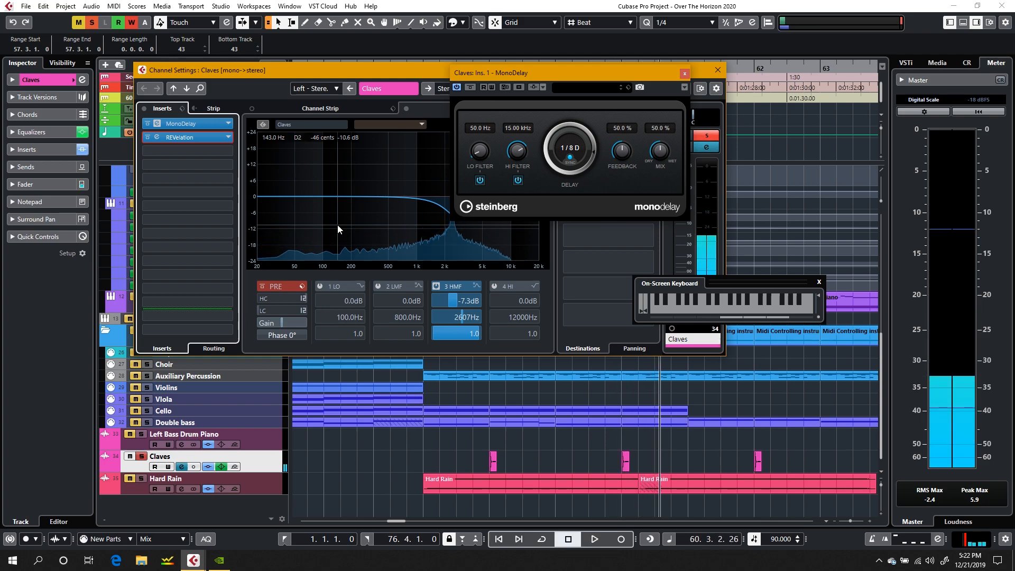
{"action": "left_click", "coordinate": [513, 71]}
{"action": "left_click_drag", "start_coordinate": [513, 71], "coordinate": [692, 70]}
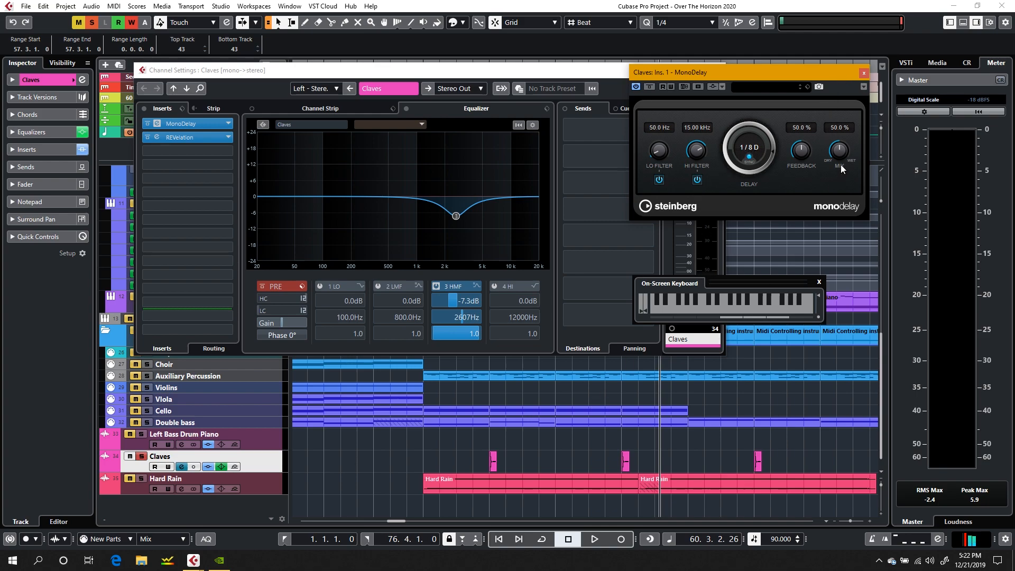
{"action": "left_click", "coordinate": [863, 73]}
{"action": "left_click", "coordinate": [717, 70]}
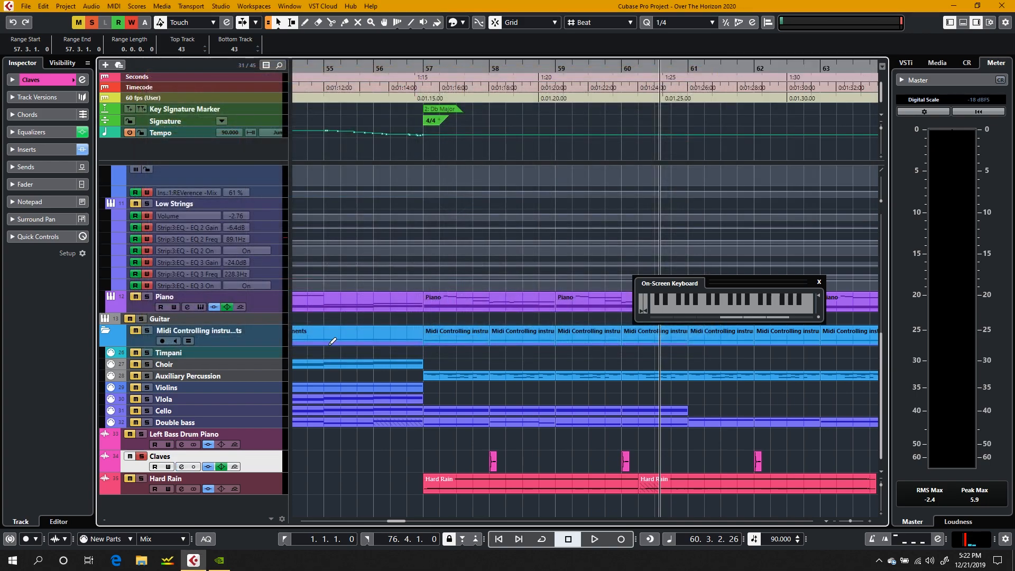
Step: Turn off the Claves solo and play the full mix from bar 57, stopping playback in bar 64
{"action": "left_click", "coordinate": [141, 456]}
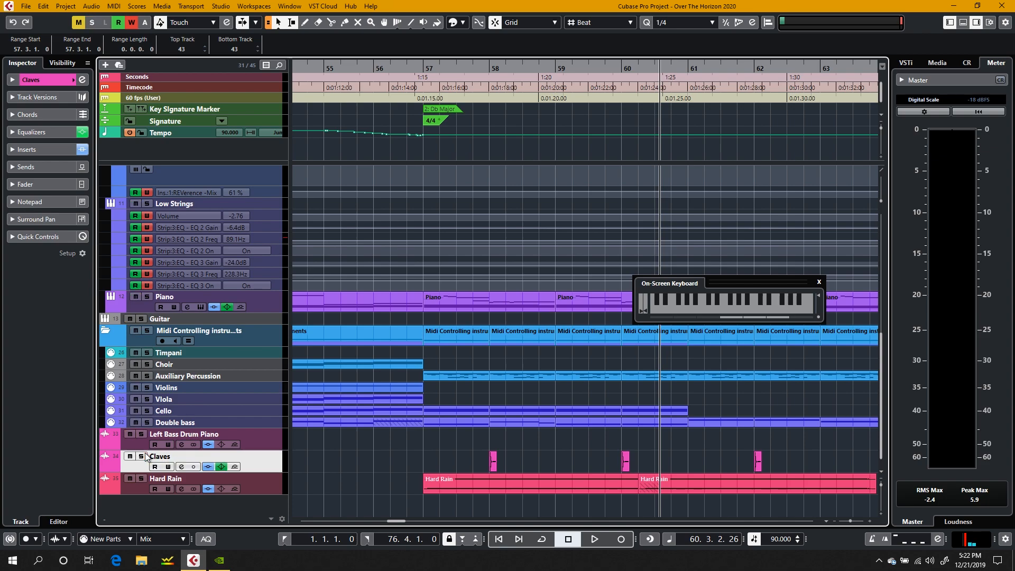
{"action": "left_click", "coordinate": [433, 70]}
{"action": "key", "text": "space"}
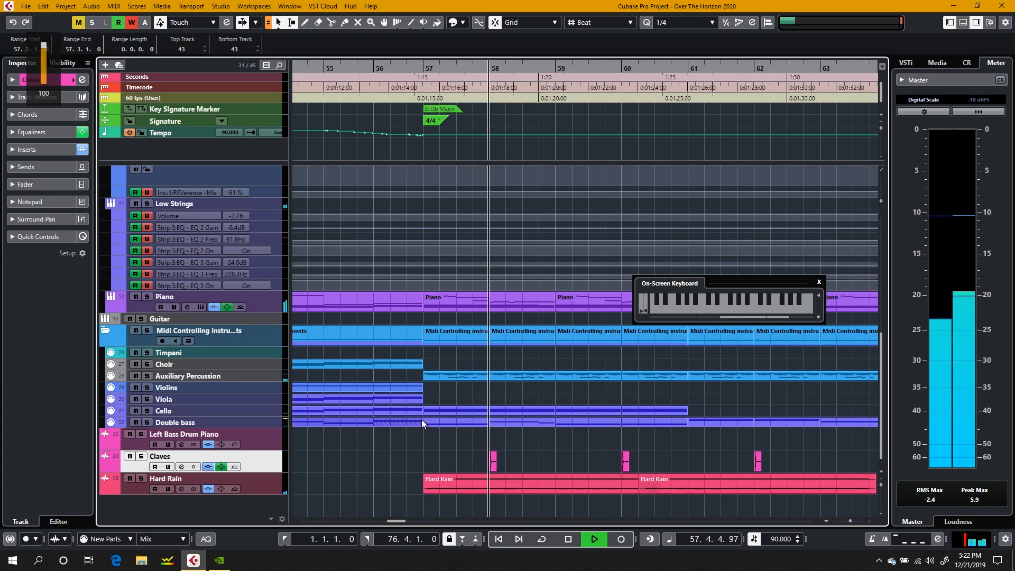
{"action": "scroll", "coordinate": [399, 461], "scroll_direction": "right", "scroll_amount": 7}
{"action": "scroll", "coordinate": [398, 460], "scroll_direction": "left", "scroll_amount": 1}
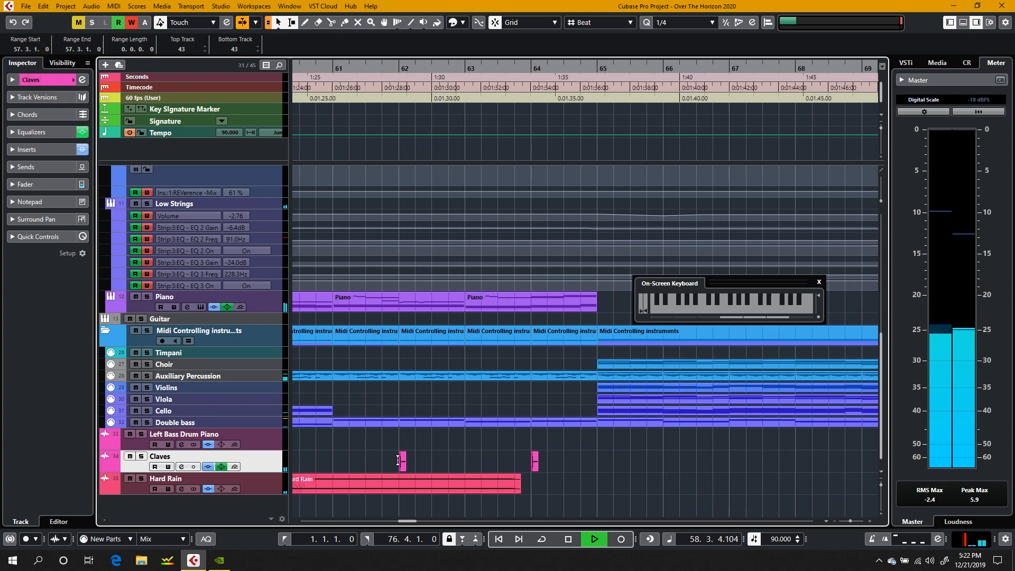
{"action": "scroll", "coordinate": [398, 460], "scroll_direction": "left", "scroll_amount": 3}
{"action": "scroll", "coordinate": [325, 453], "scroll_direction": "right", "scroll_amount": 1}
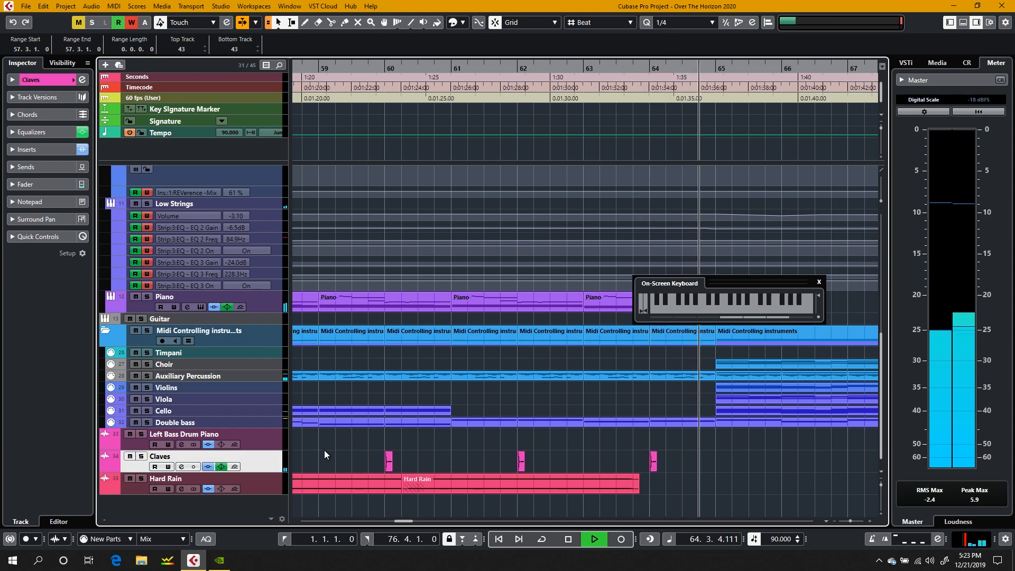
{"action": "key", "text": "space"}
Step: Copy the last Hard Rain clip along its track so that the copy starts at 63.3.1.0
{"action": "left_click", "coordinate": [479, 479]}
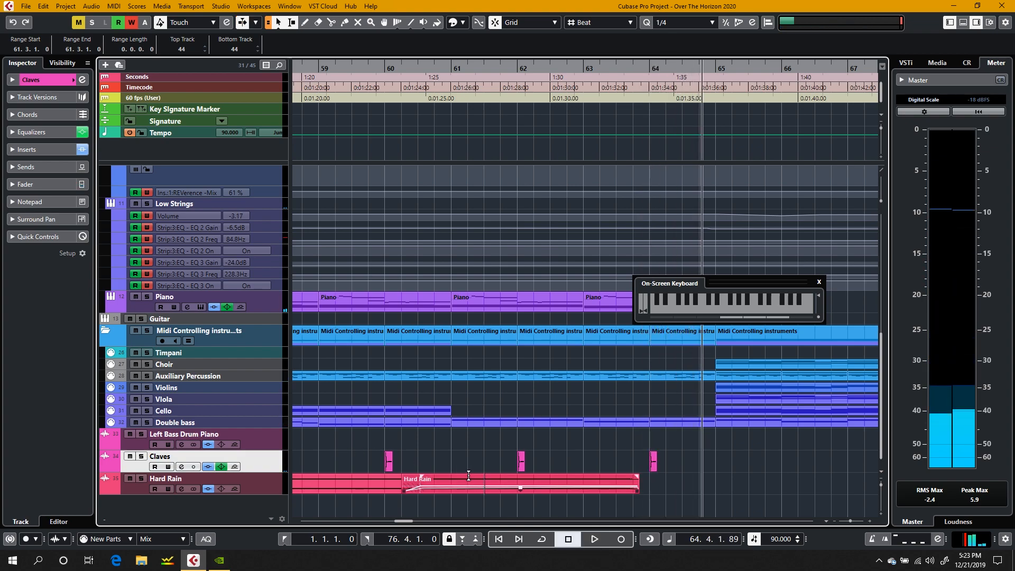
{"action": "left_click", "coordinate": [280, 23]}
{"action": "left_click", "coordinate": [472, 444]}
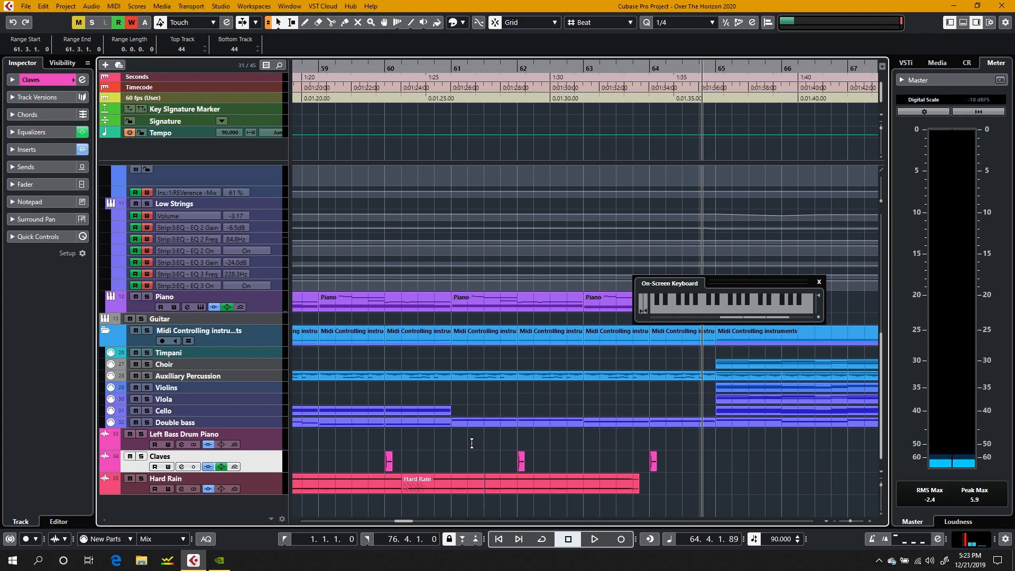
{"action": "left_click", "coordinate": [305, 23]}
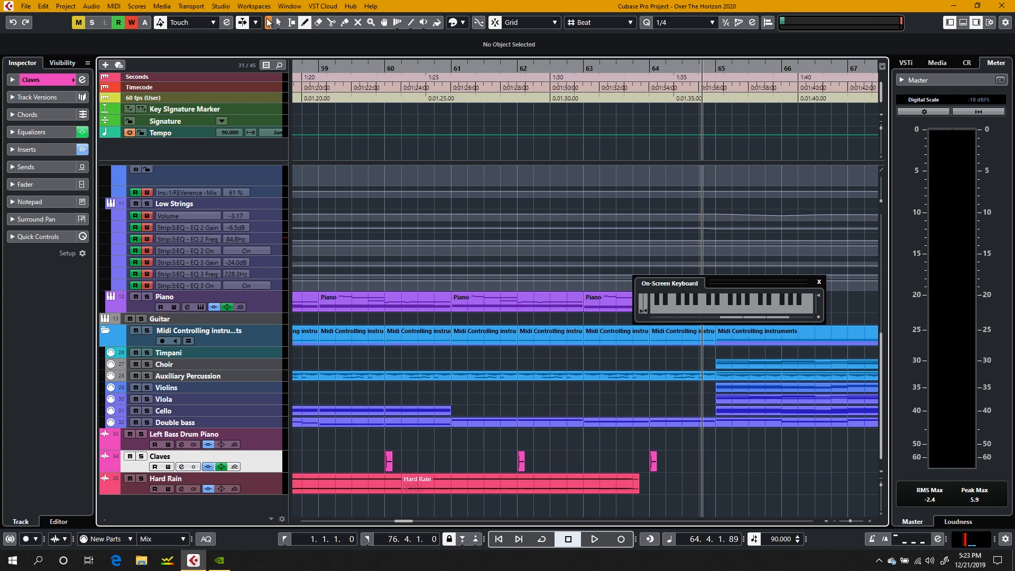
{"action": "left_click_drag", "start_coordinate": [554, 480], "coordinate": [750, 480]}
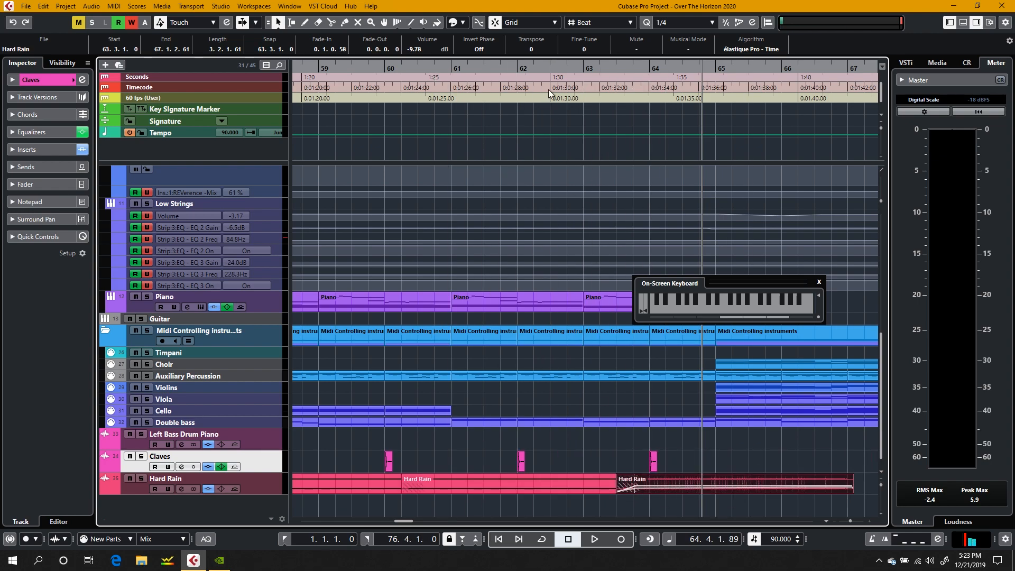
Step: Move the playhead to bar 61 and shorten the copied Hard Rain clip so that it ends at 65.2.1.0
{"action": "left_click", "coordinate": [449, 68]}
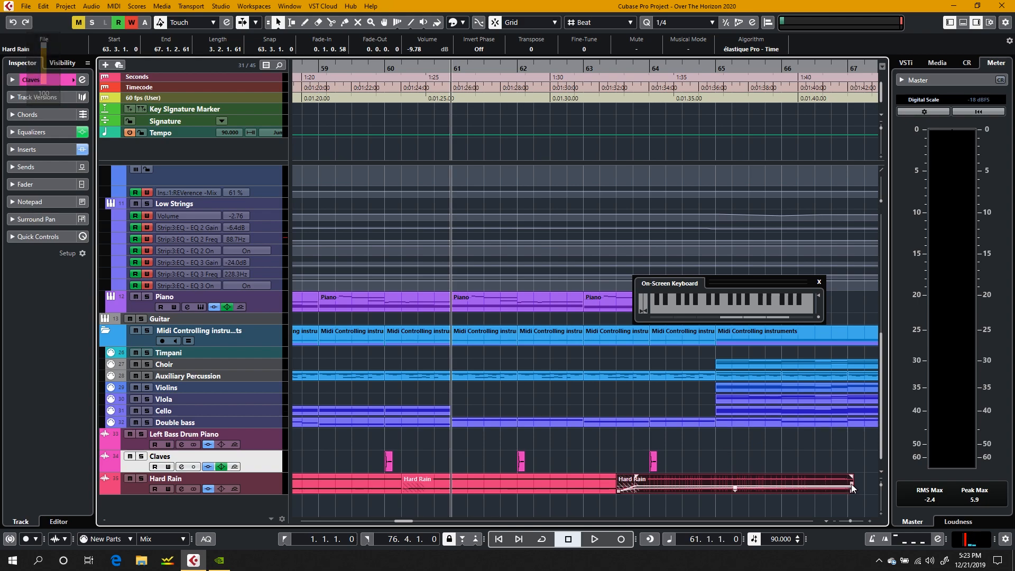
{"action": "left_click_drag", "start_coordinate": [852, 483], "coordinate": [731, 492]}
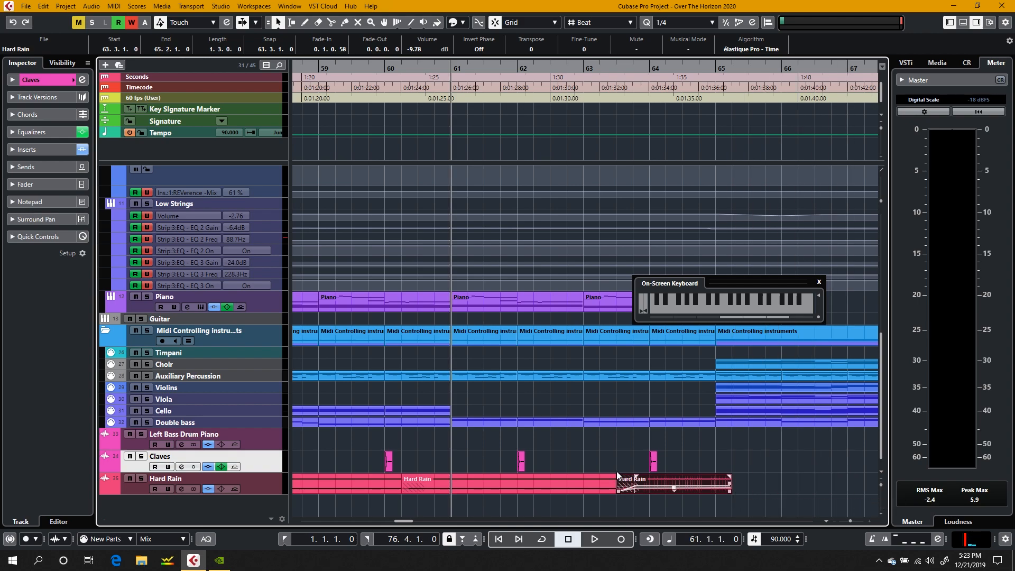
{"action": "left_click", "coordinate": [602, 467]}
Step: Play the full mix from bar 61 through the extended Hard Rain part, stopping playback in bar 67
{"action": "key", "text": "space"}
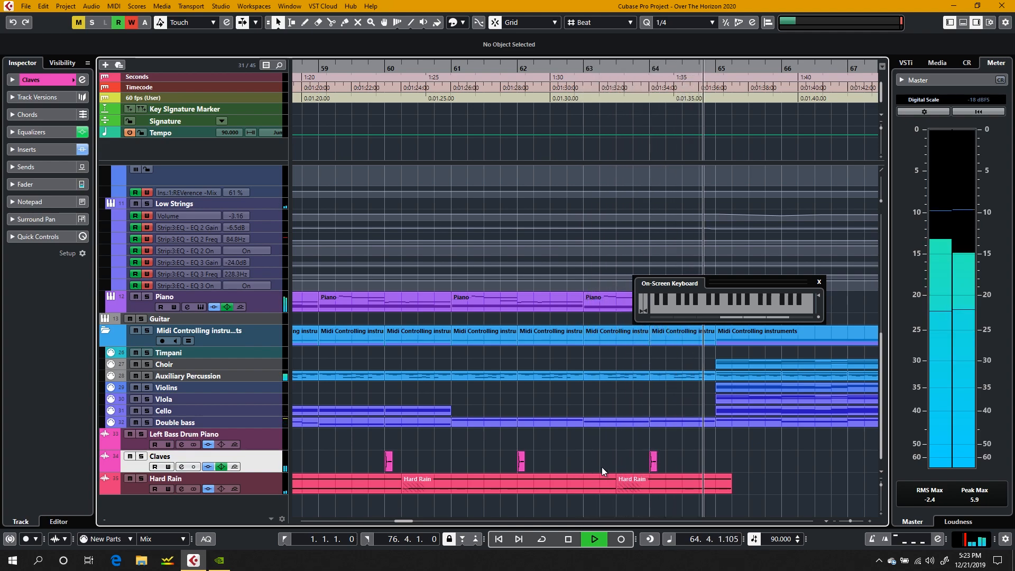
{"action": "scroll", "coordinate": [591, 436], "scroll_direction": "right", "scroll_amount": 5}
{"action": "scroll", "coordinate": [592, 436], "scroll_direction": "left", "scroll_amount": 4}
{"action": "key", "text": "XF86AudioRaiseVolume"}
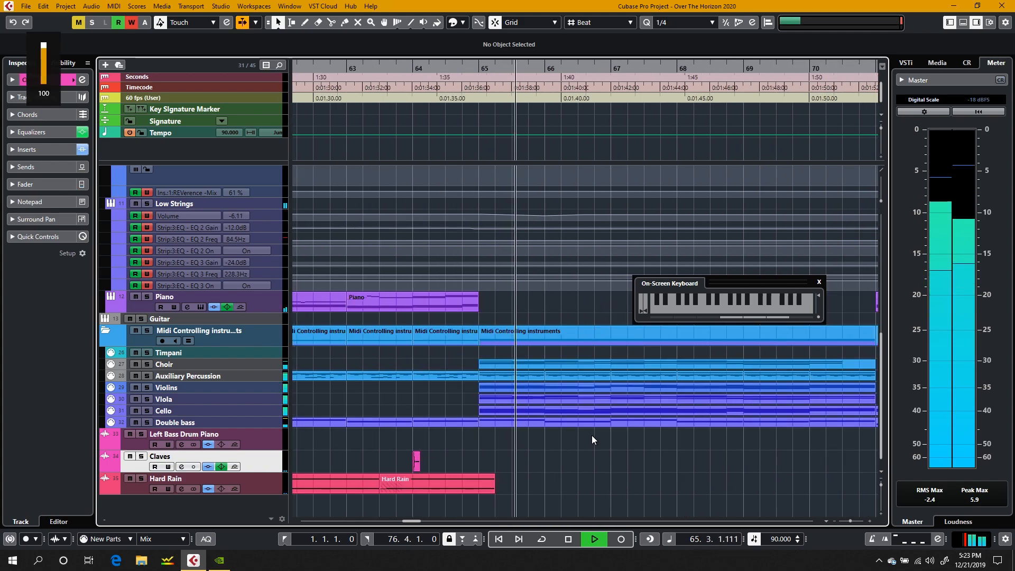
{"action": "scroll", "coordinate": [592, 436], "scroll_direction": "up", "scroll_amount": 4}
{"action": "scroll", "coordinate": [592, 435], "scroll_direction": "down", "scroll_amount": 4}
{"action": "scroll", "coordinate": [592, 436], "scroll_direction": "up", "scroll_amount": 5}
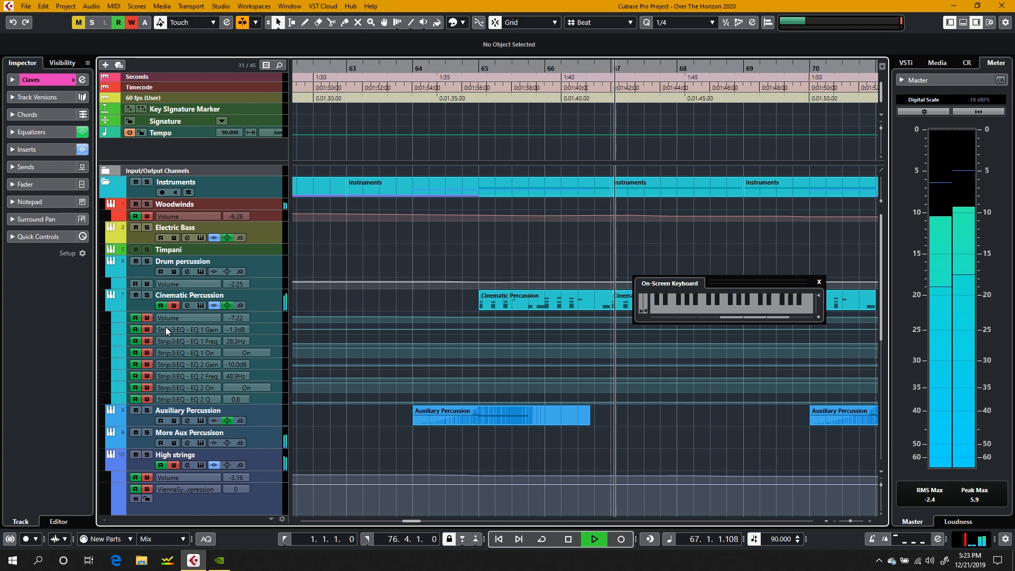
{"action": "key", "text": "space"}
Step: Select the Double bass track, solo it briefly during playback from bar 67, turn its solo off and stop playback
{"action": "scroll", "coordinate": [186, 391], "scroll_direction": "down", "scroll_amount": 5}
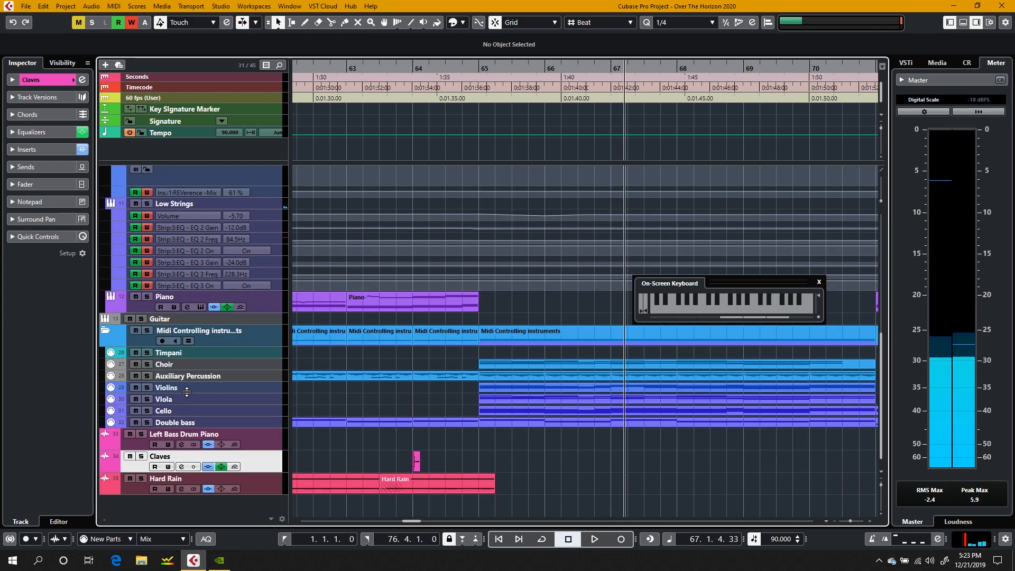
{"action": "scroll", "coordinate": [186, 392], "scroll_direction": "up", "scroll_amount": 2}
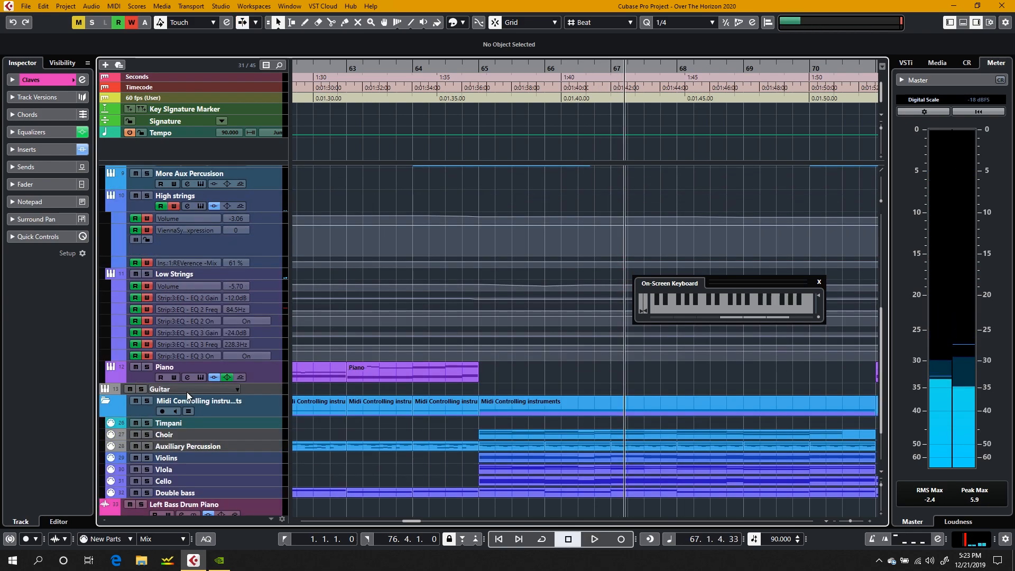
{"action": "left_click", "coordinate": [208, 275]}
{"action": "left_click", "coordinate": [235, 496]}
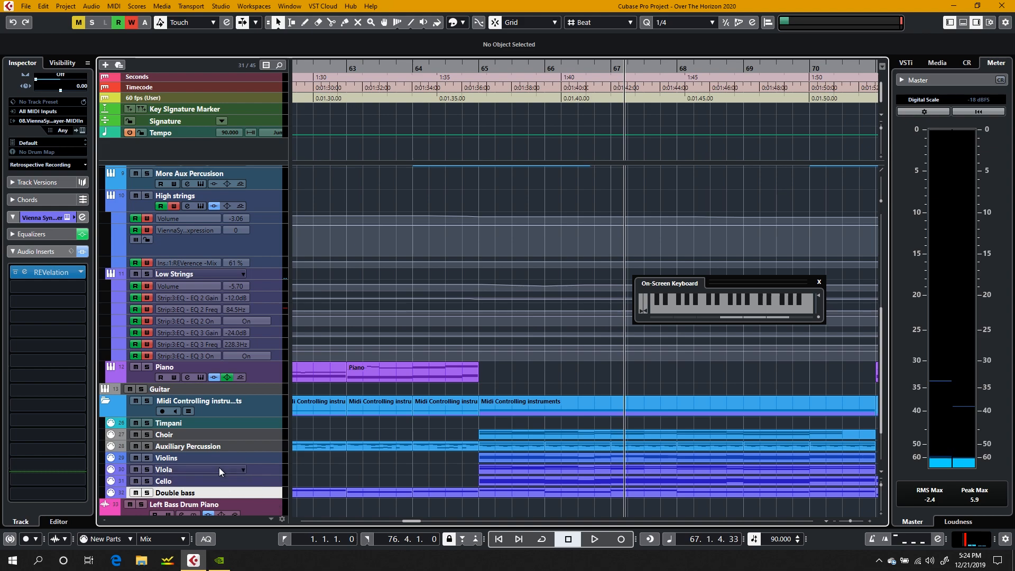
{"action": "key", "text": "space"}
{"action": "left_click", "coordinate": [148, 493]}
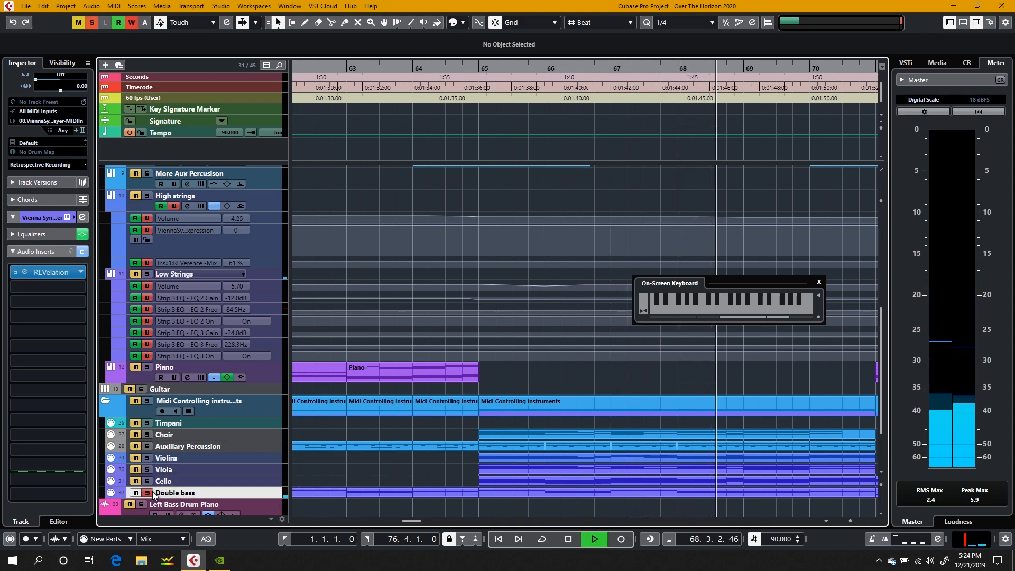
{"action": "left_click", "coordinate": [147, 493]}
{"action": "key", "text": "space"}
Step: Solo the Violins, Viola, Cello and Double bass tracks and play them from bar 65, stopping playback in bar 66
{"action": "left_click", "coordinate": [476, 69]}
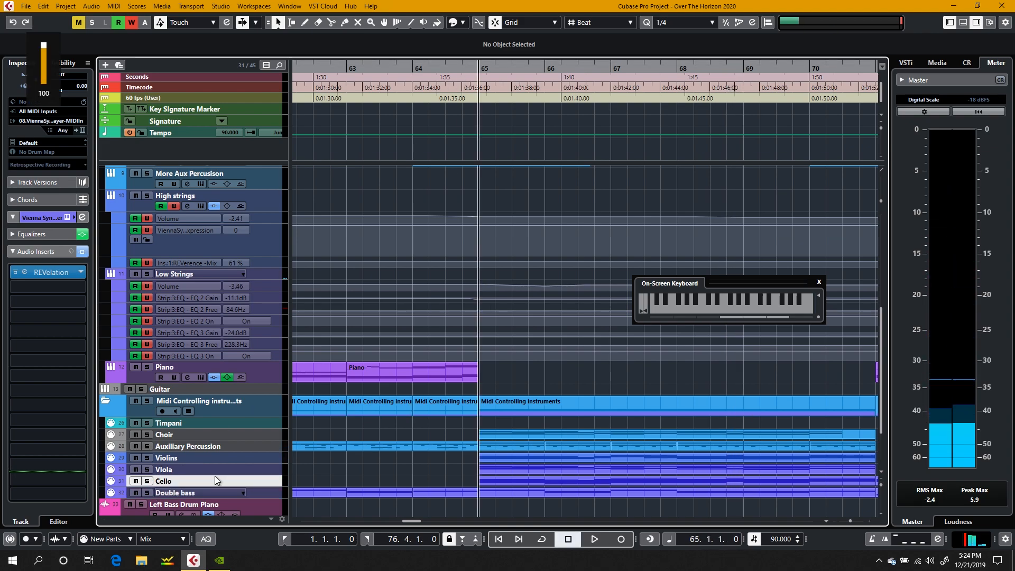
{"action": "left_click", "coordinate": [148, 458]}
{"action": "left_click", "coordinate": [148, 467]}
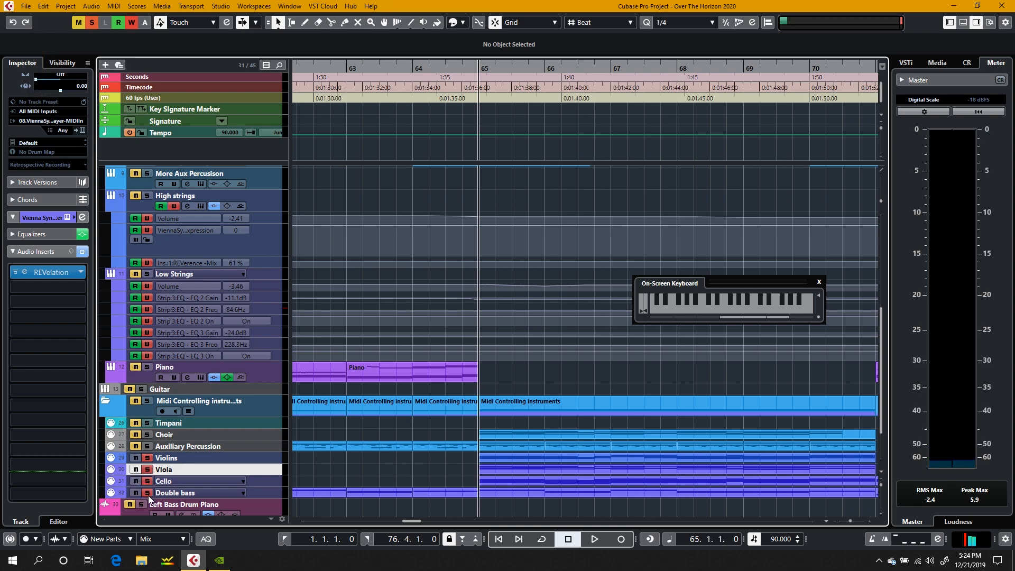
{"action": "key", "text": "space"}
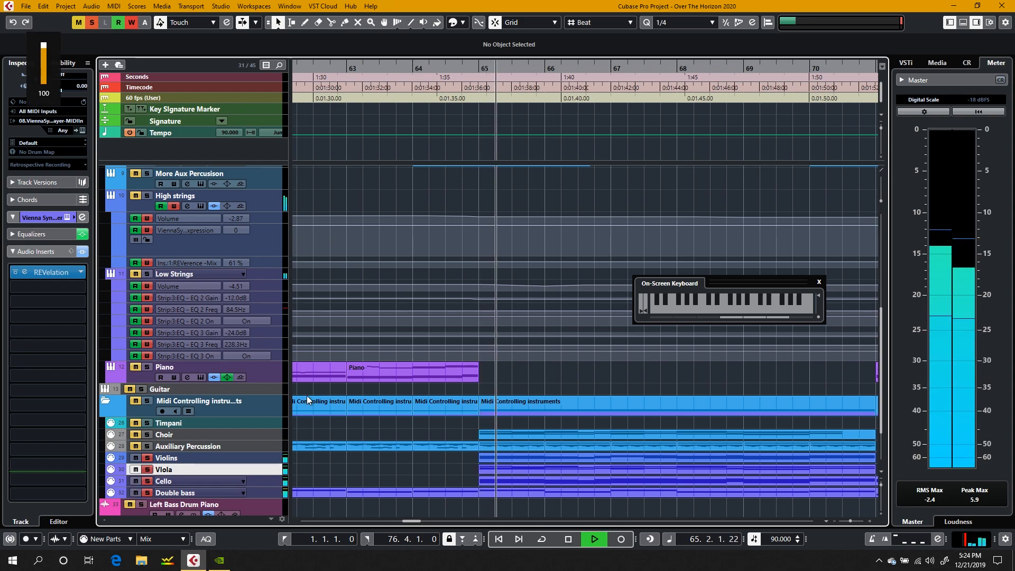
{"action": "scroll", "coordinate": [398, 463], "scroll_direction": "left", "scroll_amount": 10}
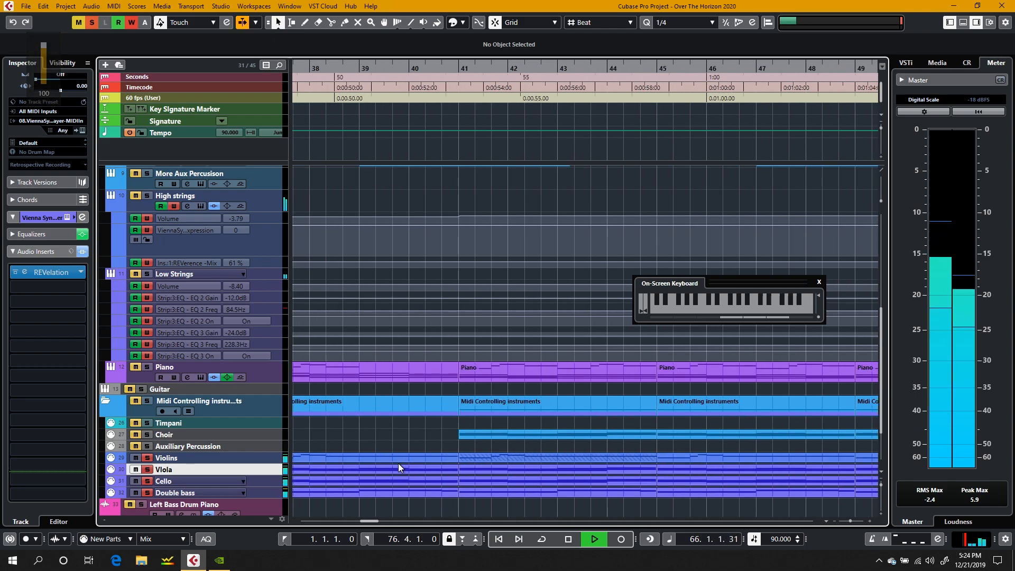
{"action": "scroll", "coordinate": [399, 464], "scroll_direction": "right", "scroll_amount": 10}
{"action": "key", "text": "space"}
Step: Show the MixConsole in the project window's lower zone and view the channel faders from High strings to Stereo Out
{"action": "scroll", "coordinate": [398, 464], "scroll_direction": "right", "scroll_amount": 10}
{"action": "scroll", "coordinate": [399, 463], "scroll_direction": "up", "scroll_amount": 5}
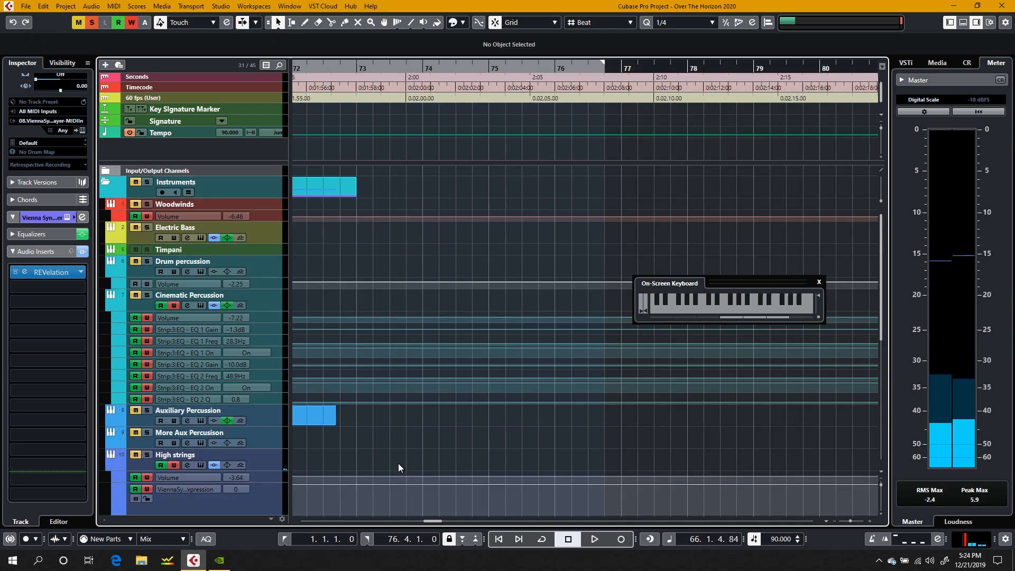
{"action": "scroll", "coordinate": [398, 463], "scroll_direction": "down", "scroll_amount": 5}
{"action": "scroll", "coordinate": [398, 463], "scroll_direction": "left", "scroll_amount": 4}
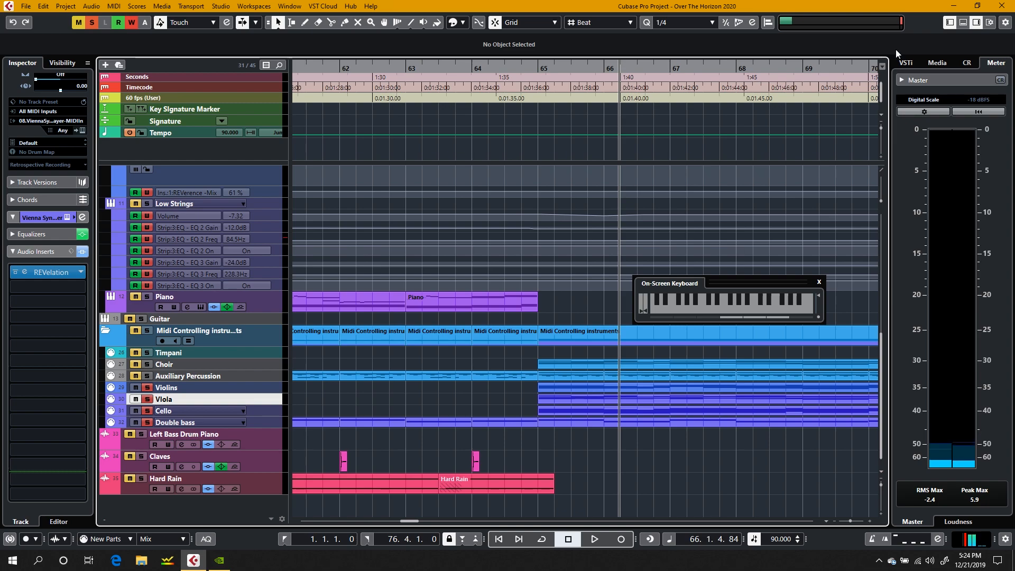
{"action": "left_click", "coordinate": [962, 23]}
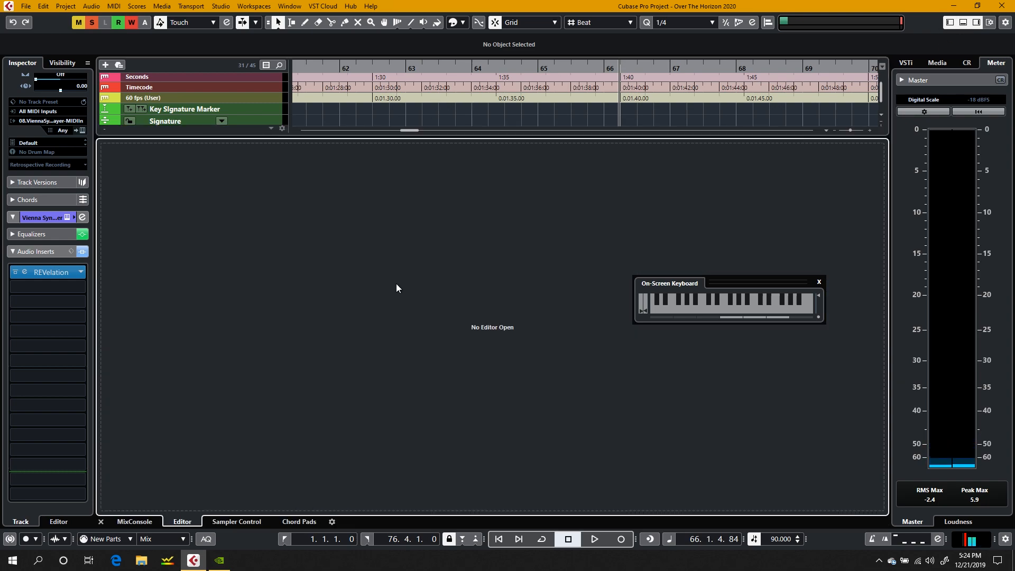
{"action": "left_click", "coordinate": [143, 523]}
{"action": "scroll", "coordinate": [380, 72], "scroll_direction": "left", "scroll_amount": 3}
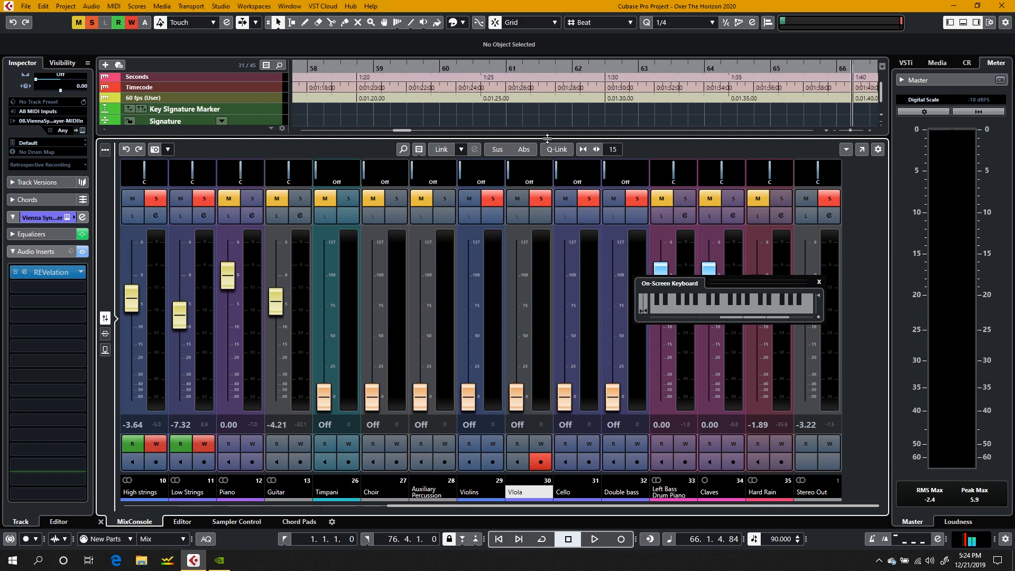
Step: Shrink the MixConsole in the lower zone and show the tracks from Timpani to Hard Rain above it
{"action": "left_click_drag", "start_coordinate": [554, 139], "coordinate": [545, 438]}
{"action": "scroll", "coordinate": [440, 226], "scroll_direction": "left", "scroll_amount": 15}
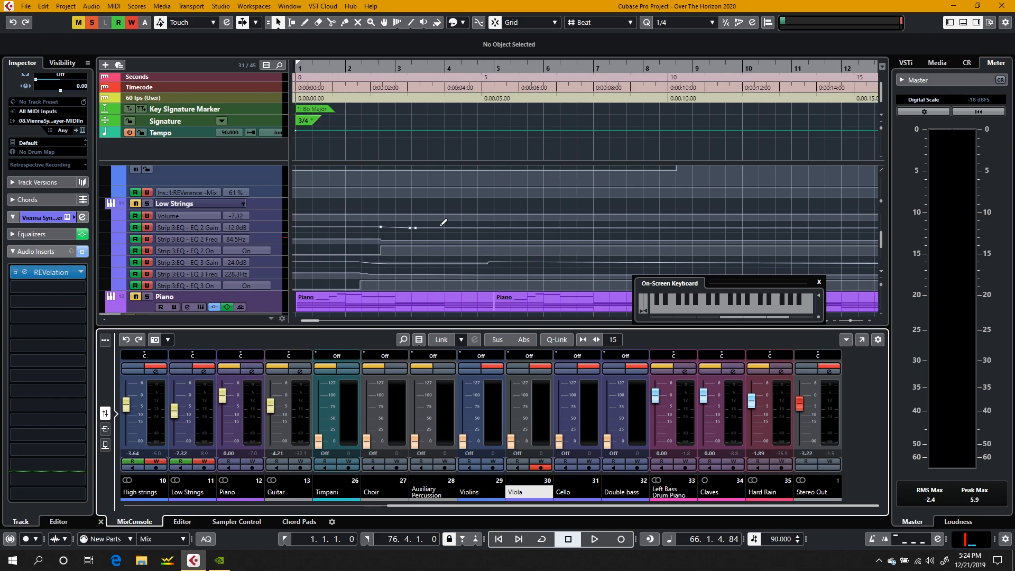
{"action": "scroll", "coordinate": [440, 226], "scroll_direction": "down", "scroll_amount": 6}
{"action": "scroll", "coordinate": [440, 225], "scroll_direction": "up", "scroll_amount": 3}
{"action": "scroll", "coordinate": [440, 226], "scroll_direction": "down", "scroll_amount": 2}
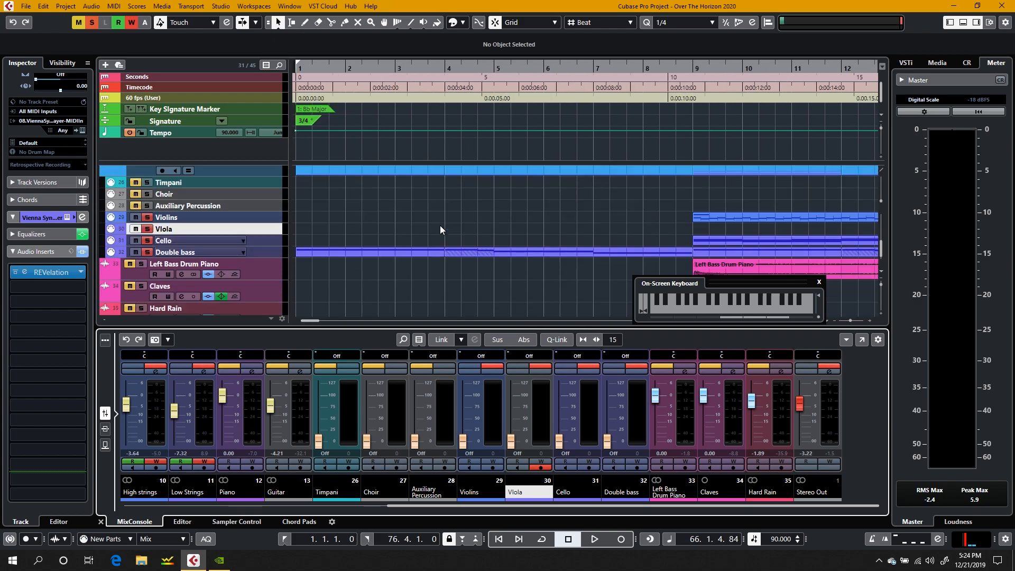
{"action": "scroll", "coordinate": [440, 226], "scroll_direction": "right", "scroll_amount": 3}
{"action": "scroll", "coordinate": [440, 225], "scroll_direction": "left", "scroll_amount": 3}
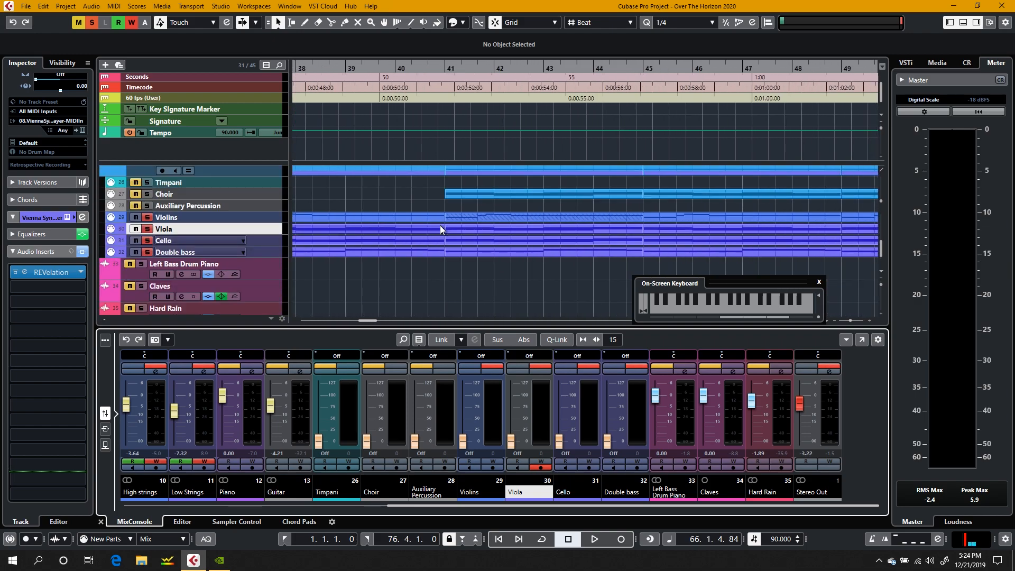
Step: Play the soloed Violins, Viola, Cello and Double bass from an early section with the MixConsole faders in view
{"action": "left_click", "coordinate": [694, 72]}
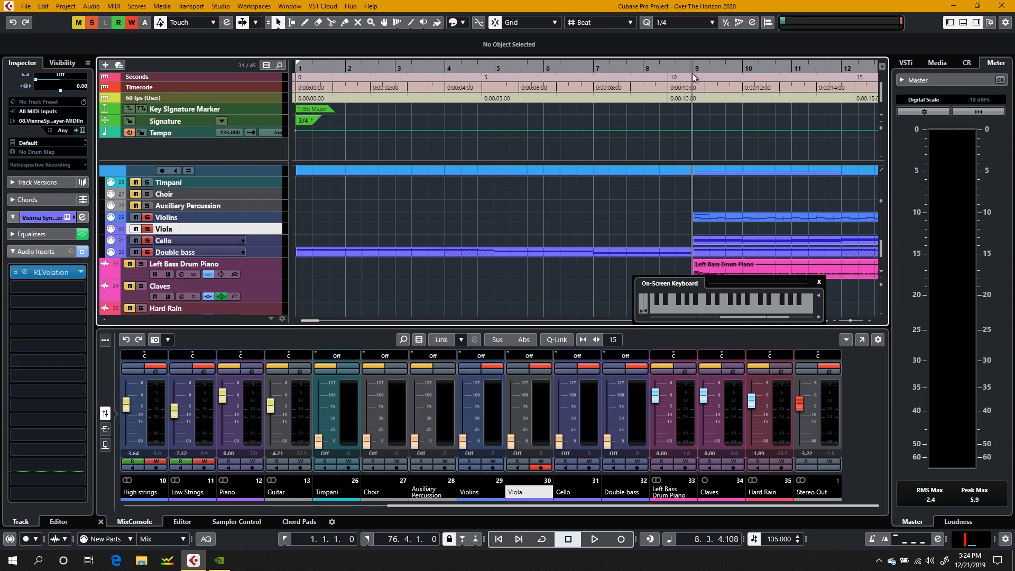
{"action": "left_click", "coordinate": [692, 67]}
{"action": "scroll", "coordinate": [759, 167], "scroll_direction": "right", "scroll_amount": 8}
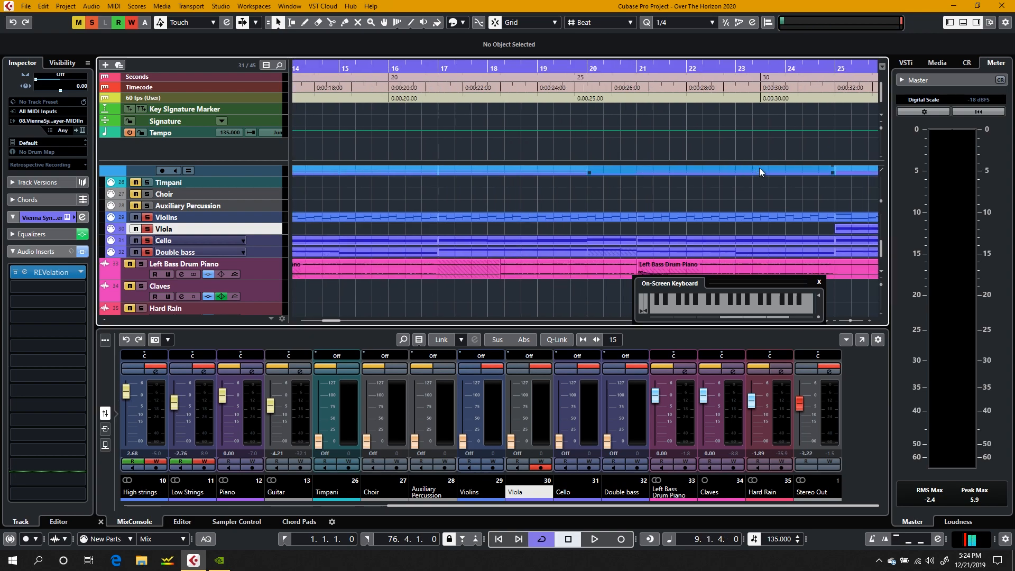
{"action": "left_click", "coordinate": [709, 67]}
{"action": "scroll", "coordinate": [406, 109], "scroll_direction": "left", "scroll_amount": 5}
{"action": "left_click", "coordinate": [466, 68]}
{"action": "key", "text": "space"}
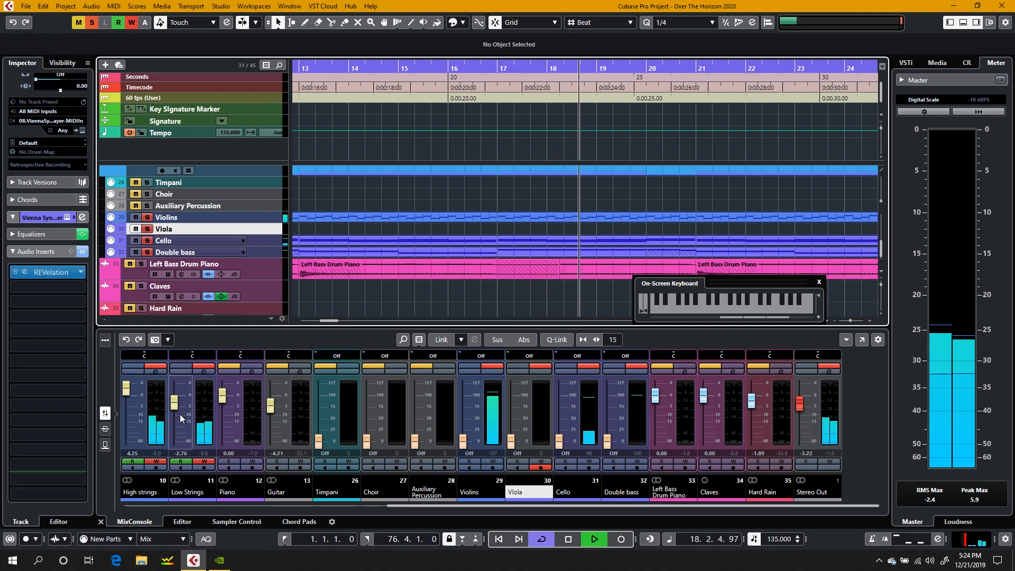
Step: Raise the Low Strings fader during playback and stop playback in bar 73
{"action": "scroll", "coordinate": [462, 281], "scroll_direction": "right", "scroll_amount": 4}
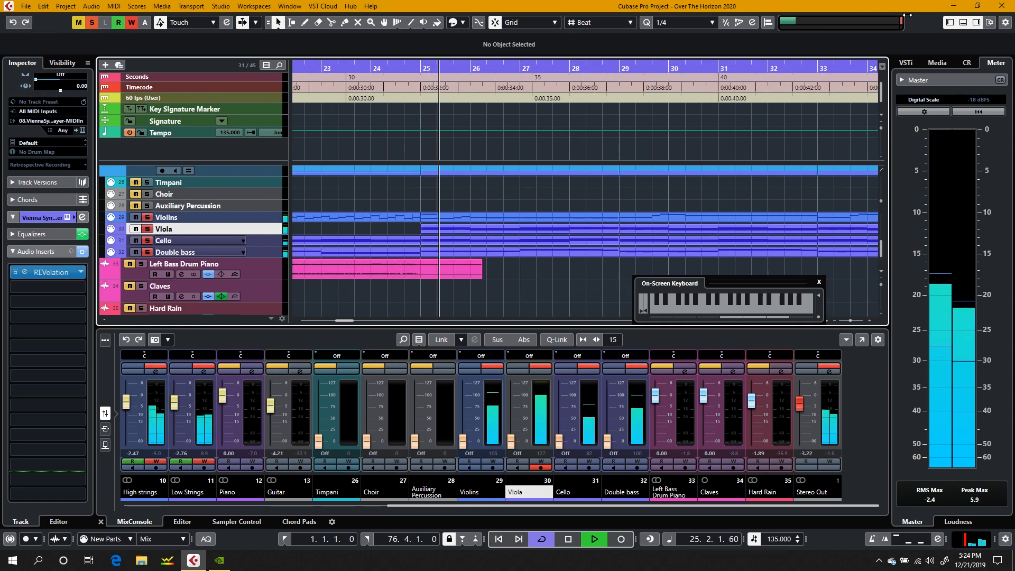
{"action": "left_click_drag", "start_coordinate": [174, 397], "coordinate": [173, 392]}
{"action": "mouse_move", "coordinate": [173, 389]}
{"action": "left_mouse_down"}
{"action": "mouse_move", "coordinate": [174, 398]}
{"action": "mouse_move", "coordinate": [175, 386]}
{"action": "left_mouse_up"}
{"action": "key", "text": "space"}
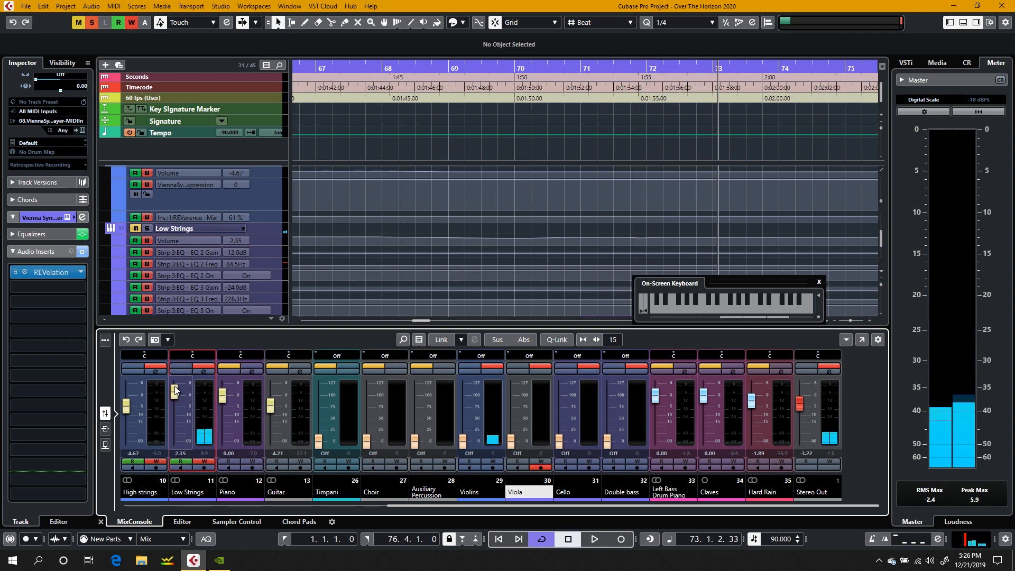
Step: Close the lower-zone MixConsole and turn off solo on the Violins, Viola, Cello and Double bass tracks
{"action": "left_click_drag", "start_coordinate": [185, 324], "coordinate": [184, 288]}
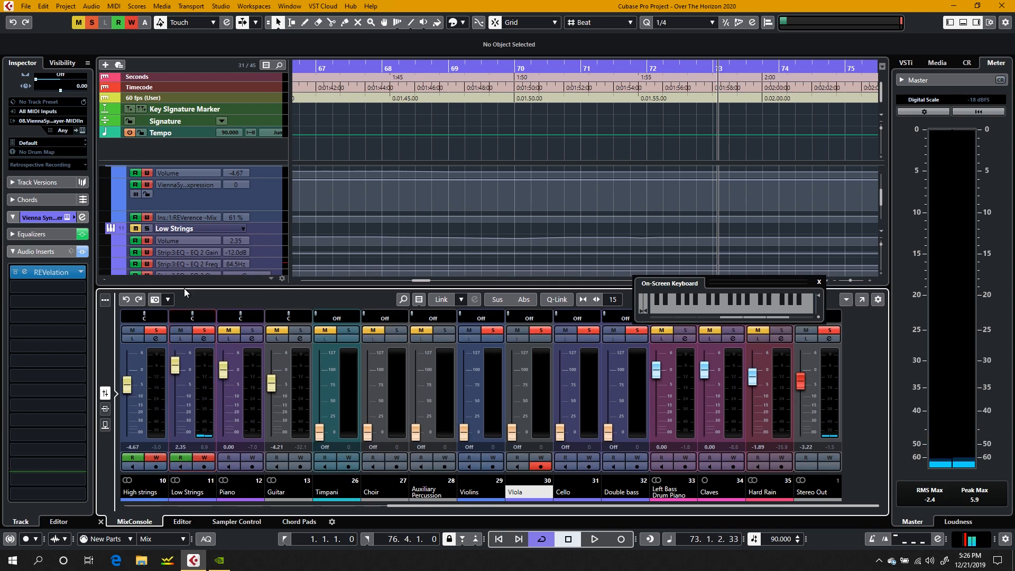
{"action": "left_click", "coordinate": [100, 521]}
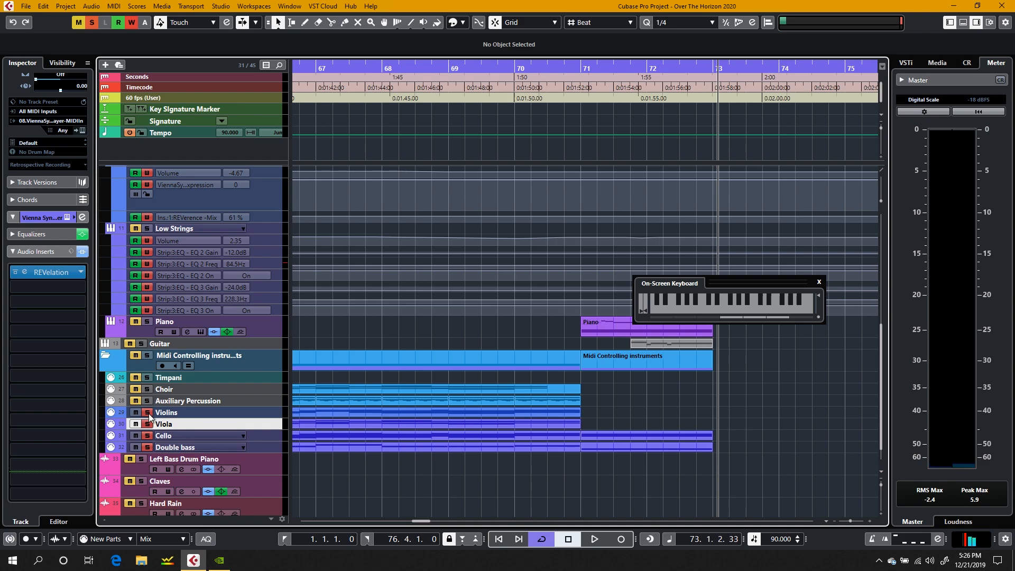
{"action": "left_click", "coordinate": [148, 448]}
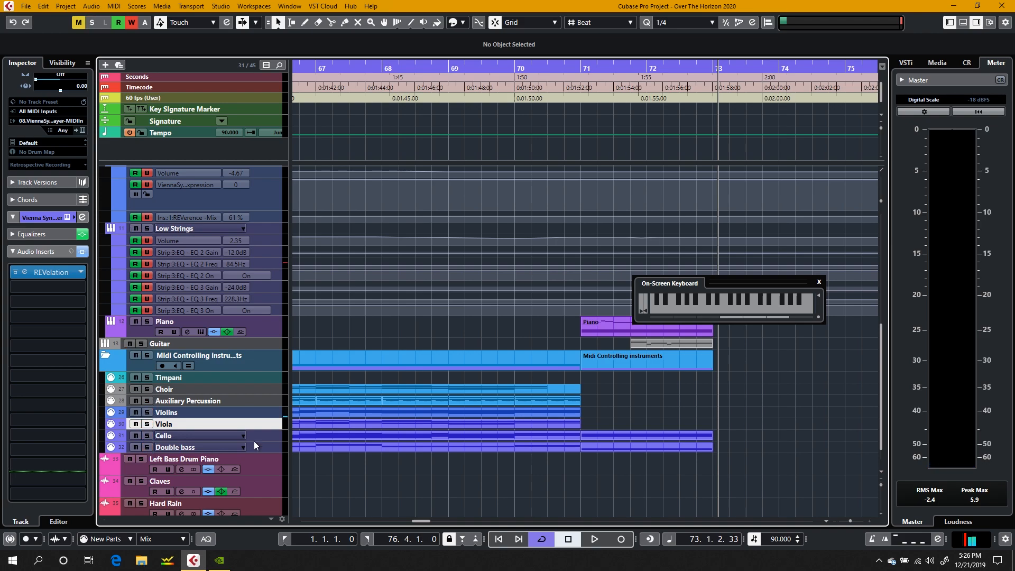
Step: Solo the Violins and Viola tracks and play them from bar 65, stopping playback in bar 68
{"action": "scroll", "coordinate": [394, 409], "scroll_direction": "left", "scroll_amount": 5}
{"action": "scroll", "coordinate": [395, 410], "scroll_direction": "right", "scroll_amount": 2}
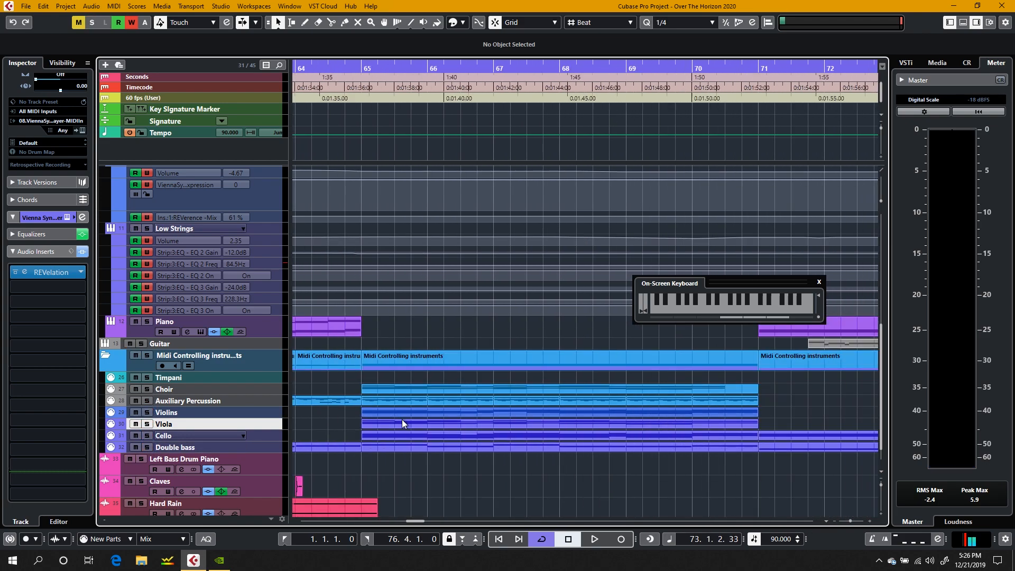
{"action": "left_click", "coordinate": [391, 430]}
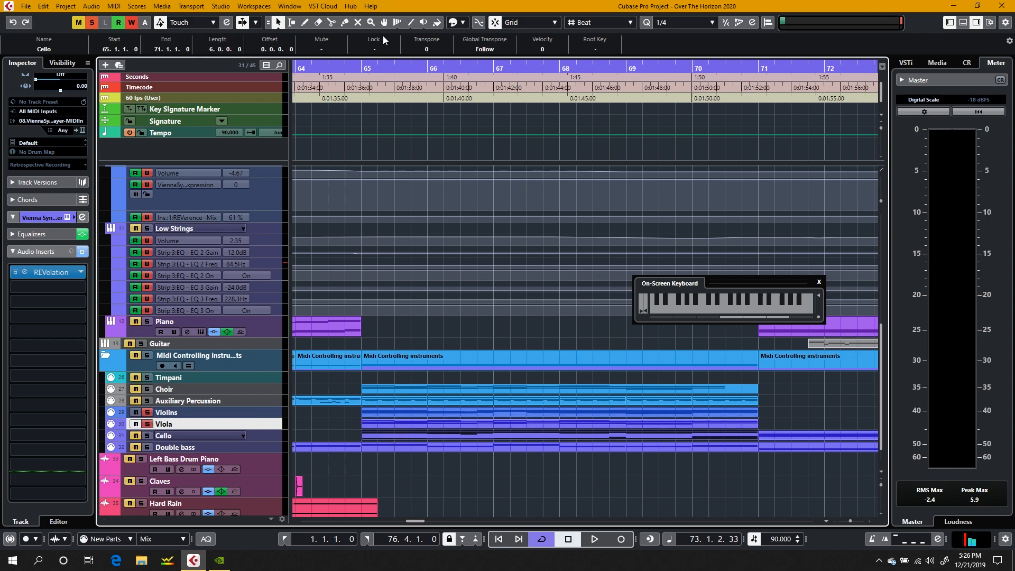
{"action": "left_click", "coordinate": [372, 69]}
{"action": "key", "text": "space"}
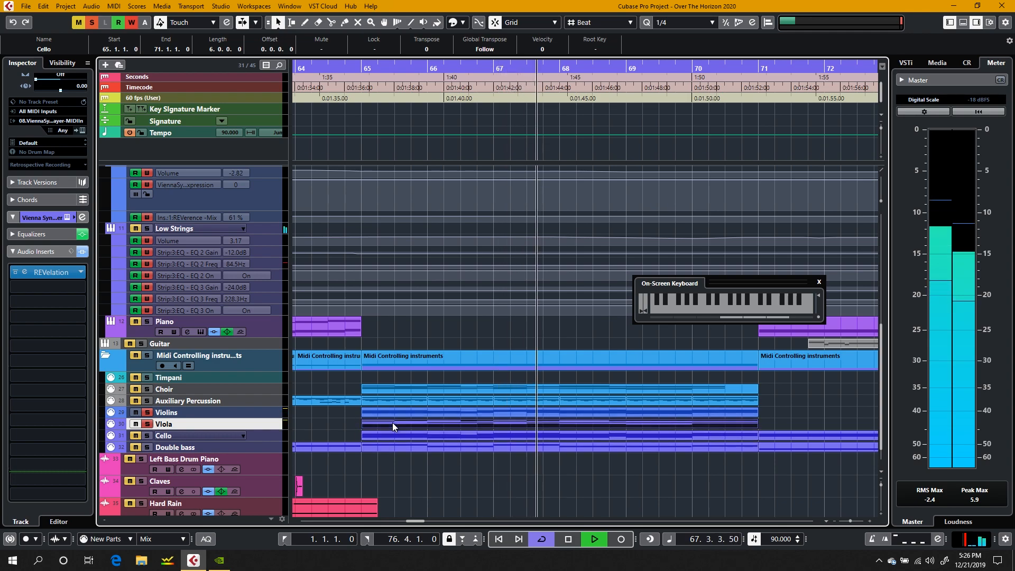
{"action": "key", "text": "space"}
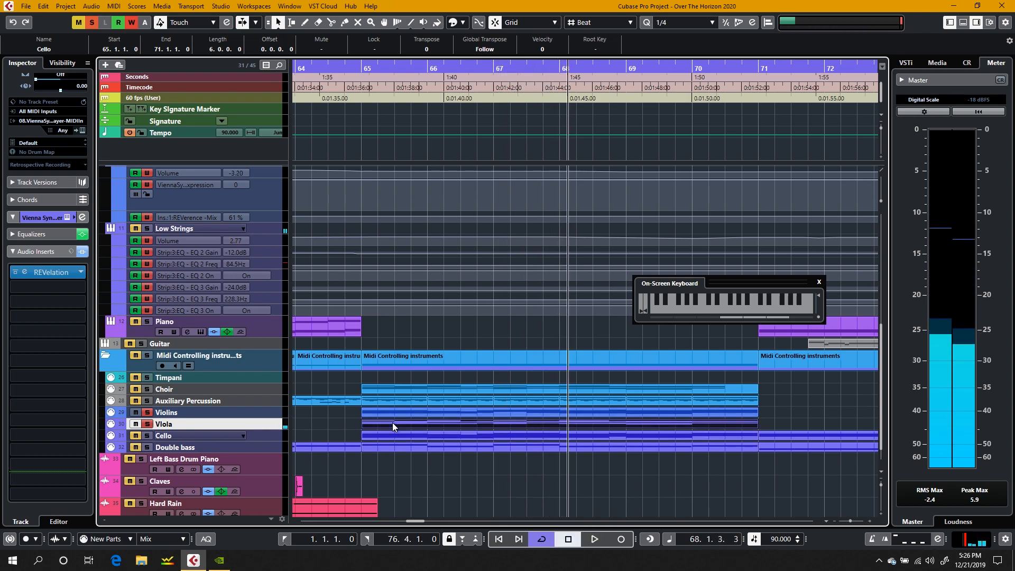
Step: View the Viola and Violins parts from bar 65 in the note editor, auditioning the D#4 note at 67.3, and close the editor
{"action": "double_click", "coordinate": [392, 423]}
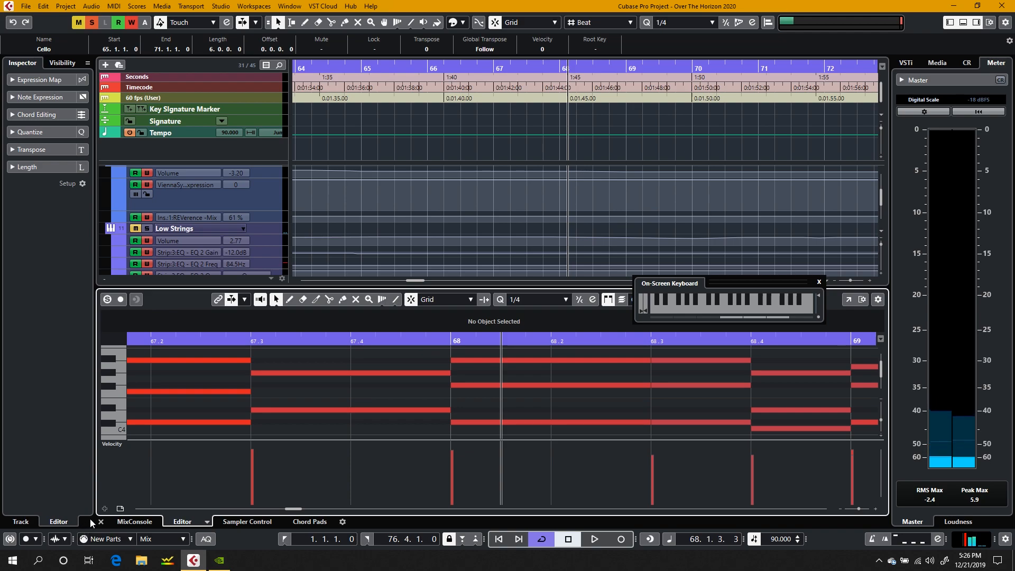
{"action": "left_click", "coordinate": [101, 522]}
{"action": "double_click", "coordinate": [395, 411]}
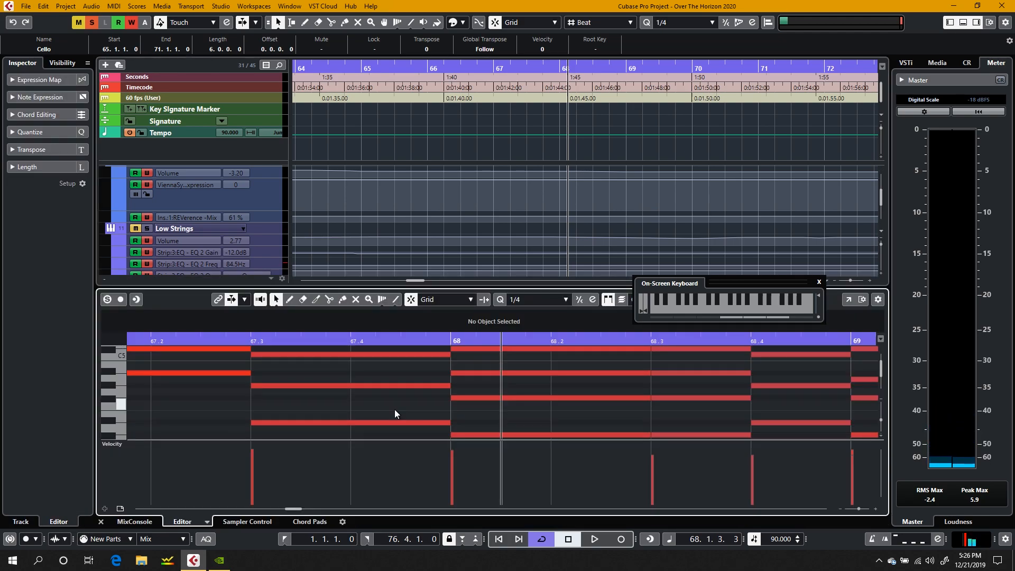
{"action": "left_click", "coordinate": [336, 424]}
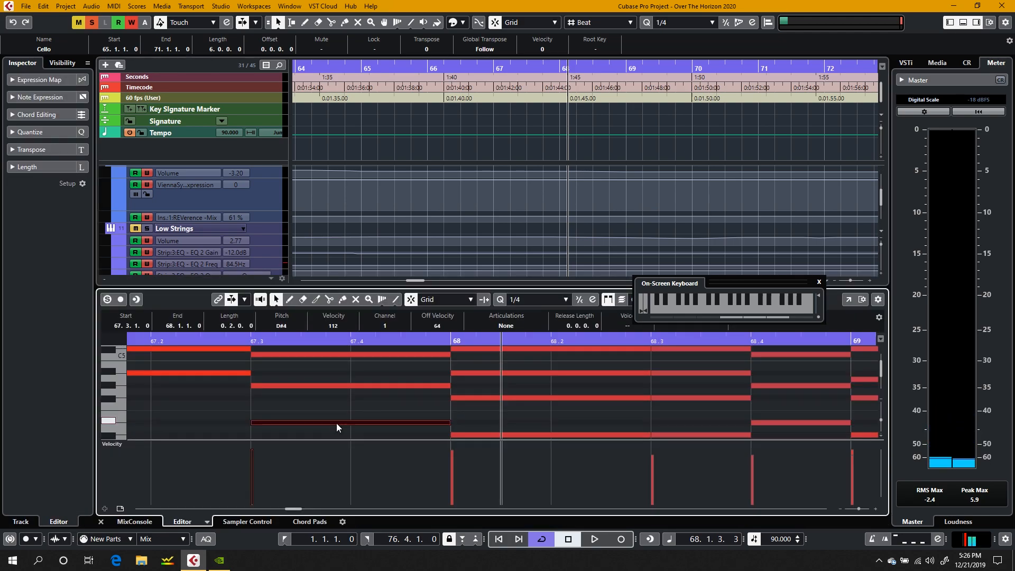
{"action": "left_click", "coordinate": [101, 522]}
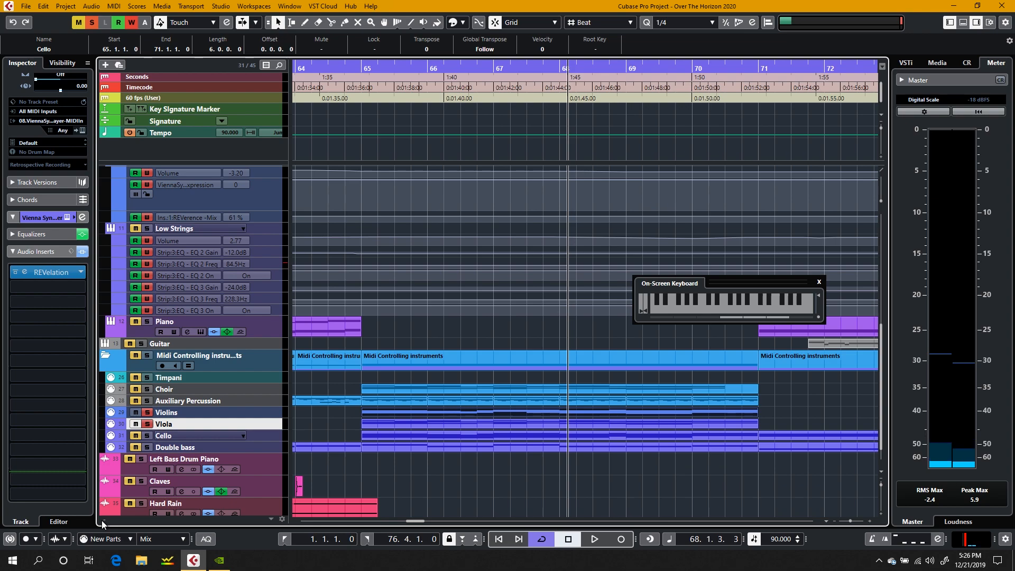
Step: Turn off cycle mode and the Viola track's solo, playing briefly from bar 65
{"action": "left_click", "coordinate": [323, 413]}
{"action": "left_click", "coordinate": [369, 68]}
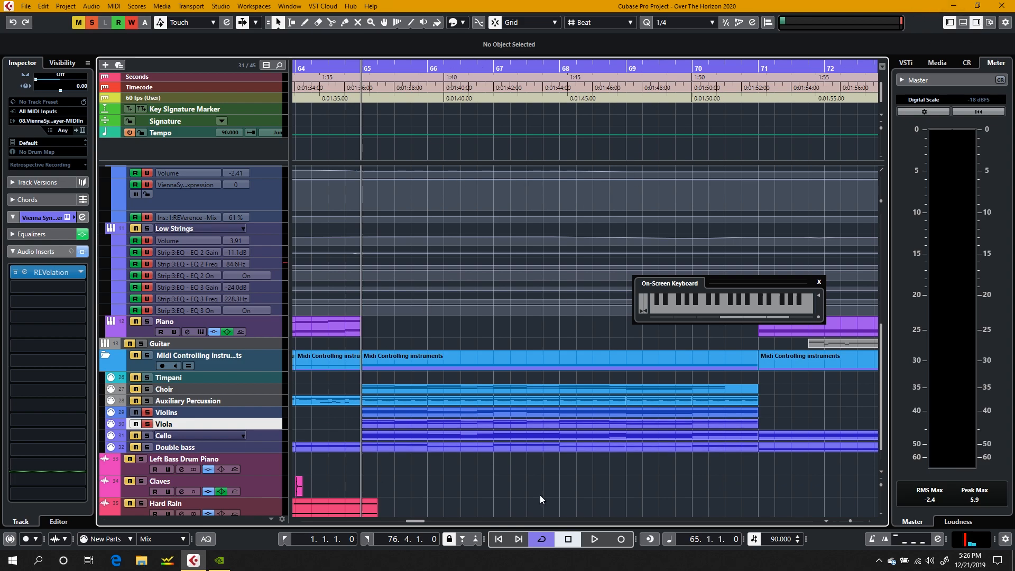
{"action": "left_click", "coordinate": [543, 543]}
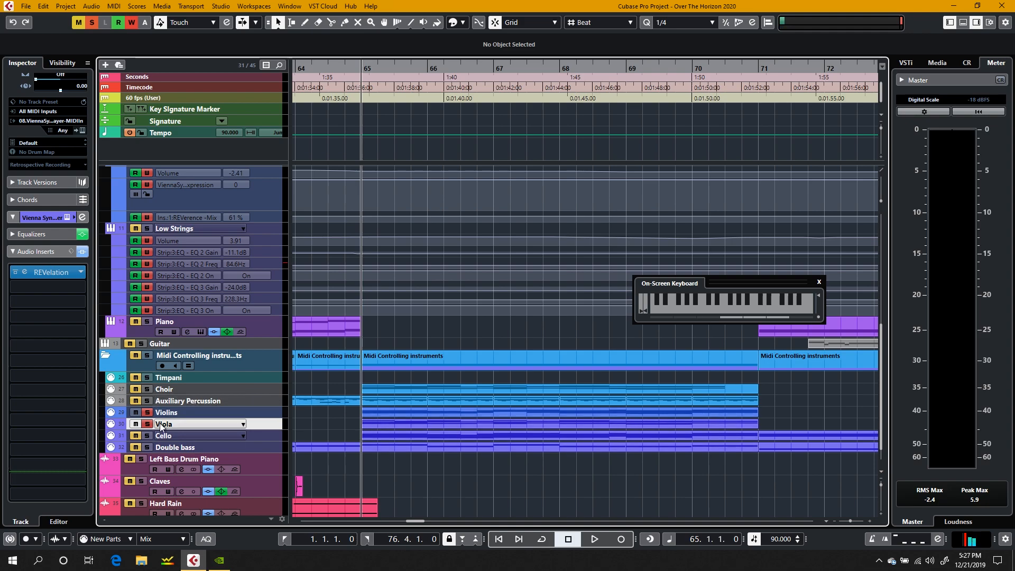
{"action": "key", "text": "space"}
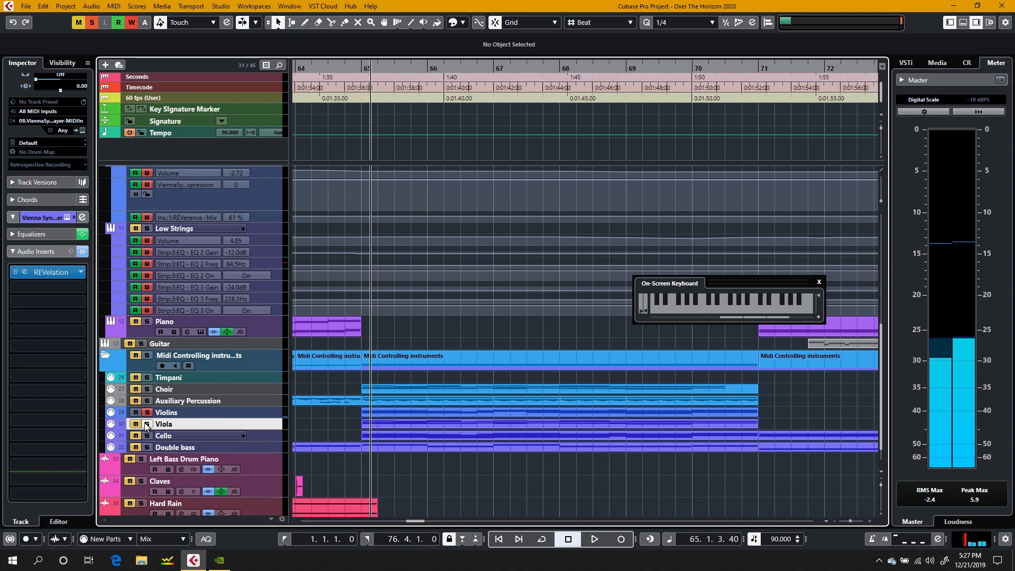
Step: Open the Violins part at bar 65 in the note editor and enlarge the editor to show its chords
{"action": "left_click", "coordinate": [391, 412]}
{"action": "double_click", "coordinate": [391, 412]}
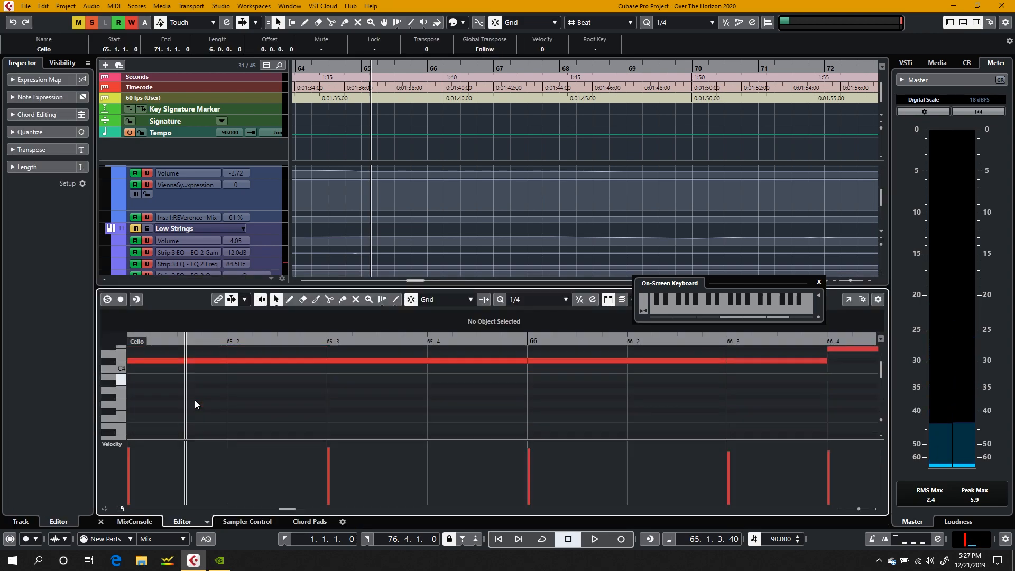
{"action": "left_click_drag", "start_coordinate": [333, 288], "coordinate": [337, 85]}
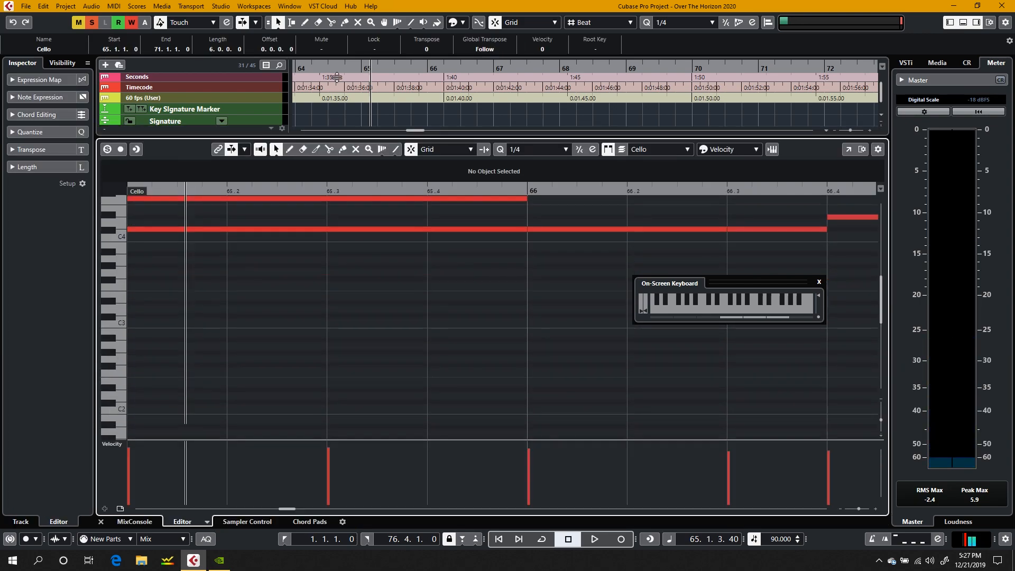
{"action": "scroll", "coordinate": [350, 309], "scroll_direction": "up", "scroll_amount": 5}
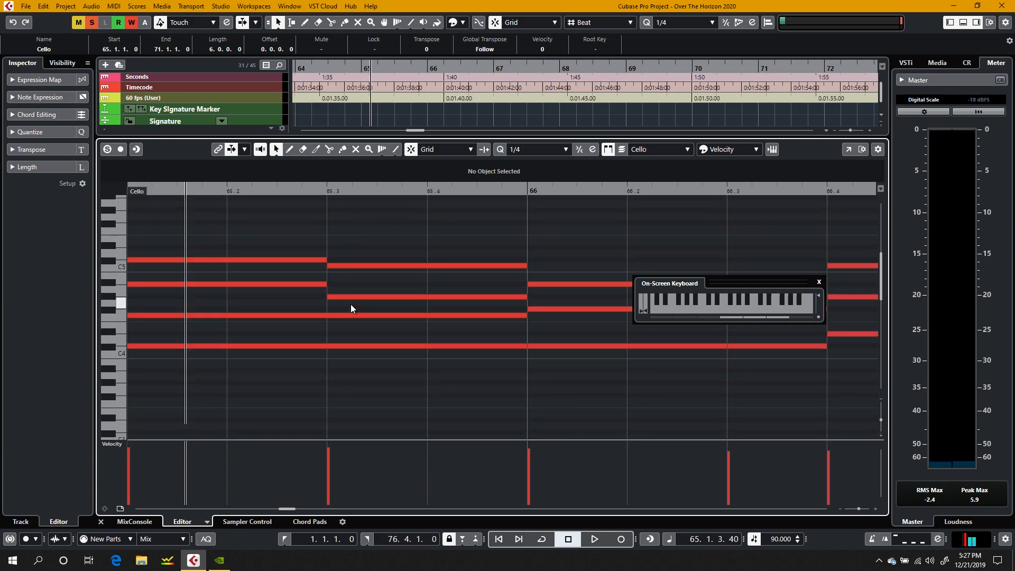
Step: Audition individual notes sounding at 65.3, including F4 and C5, and place the project cursor at 65.3
{"action": "left_click", "coordinate": [382, 347]}
{"action": "left_click", "coordinate": [371, 316]}
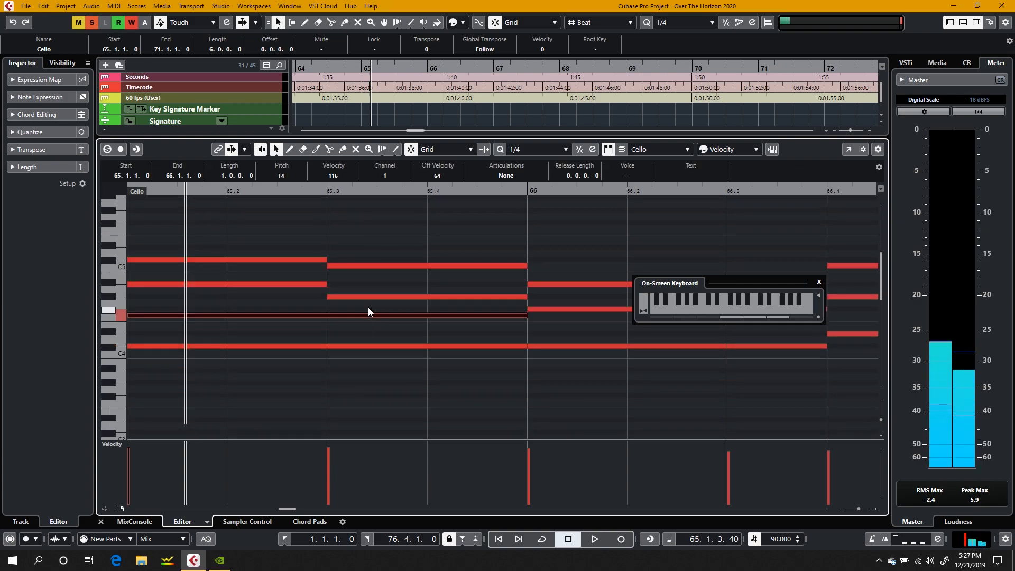
{"action": "left_click", "coordinate": [364, 266]}
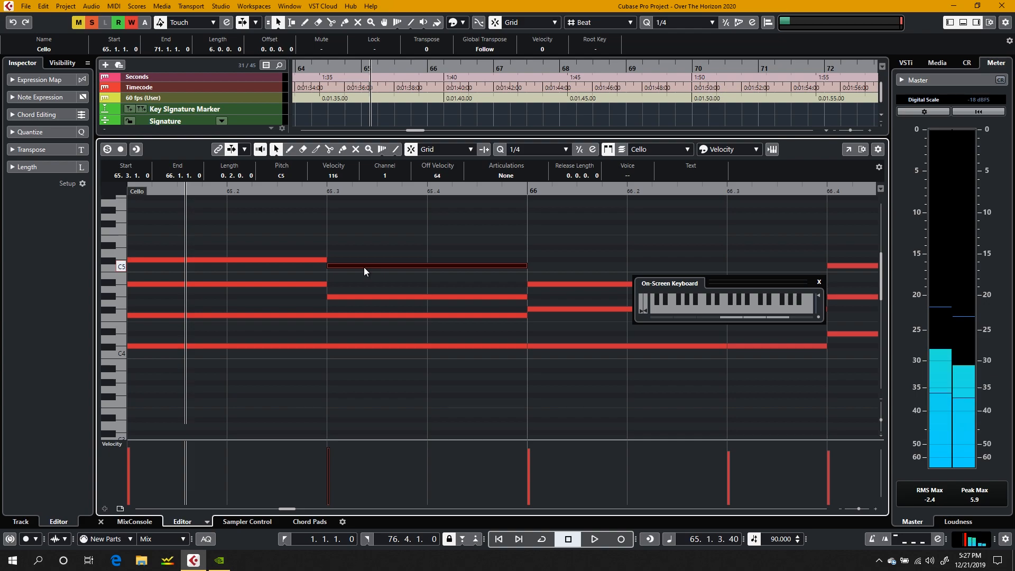
{"action": "left_click", "coordinate": [323, 192]}
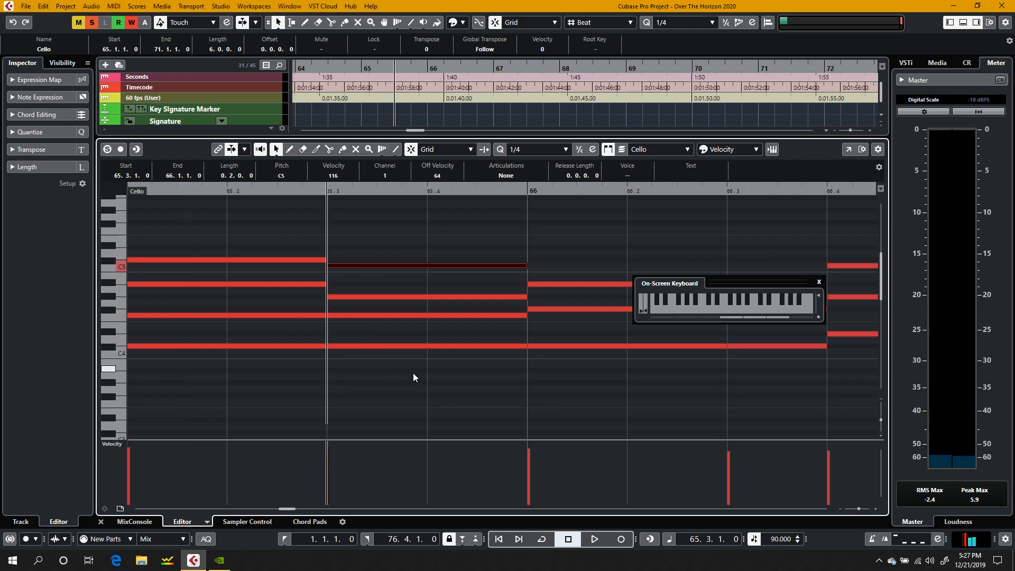
{"action": "left_click_drag", "start_coordinate": [413, 374], "coordinate": [391, 256]}
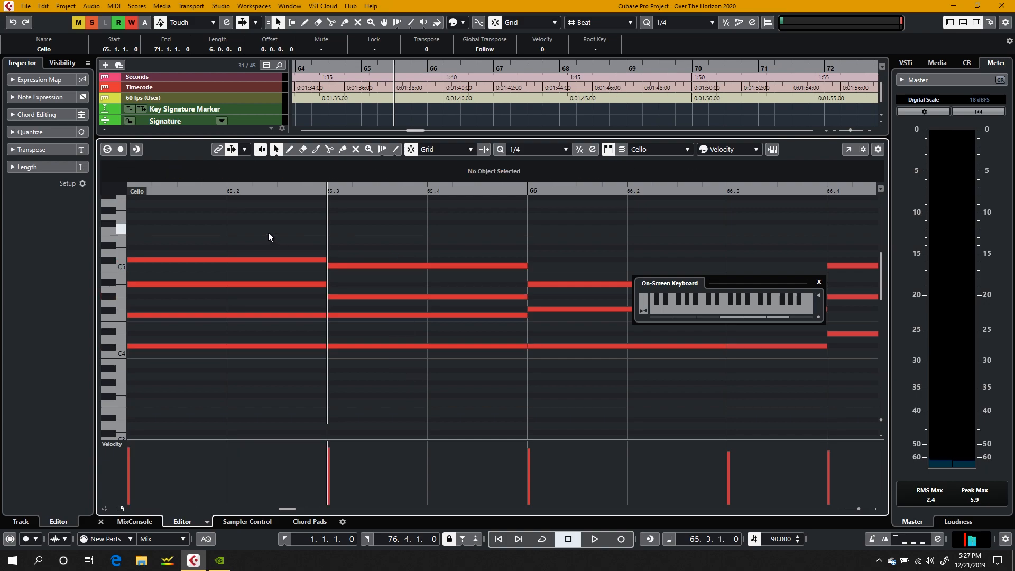
Step: Audition the four notes of the chord at the start of bar 65 from C#5 down to C#4 and back up
{"action": "left_click_drag", "start_coordinate": [268, 233], "coordinate": [236, 415]}
{"action": "left_click", "coordinate": [257, 260]}
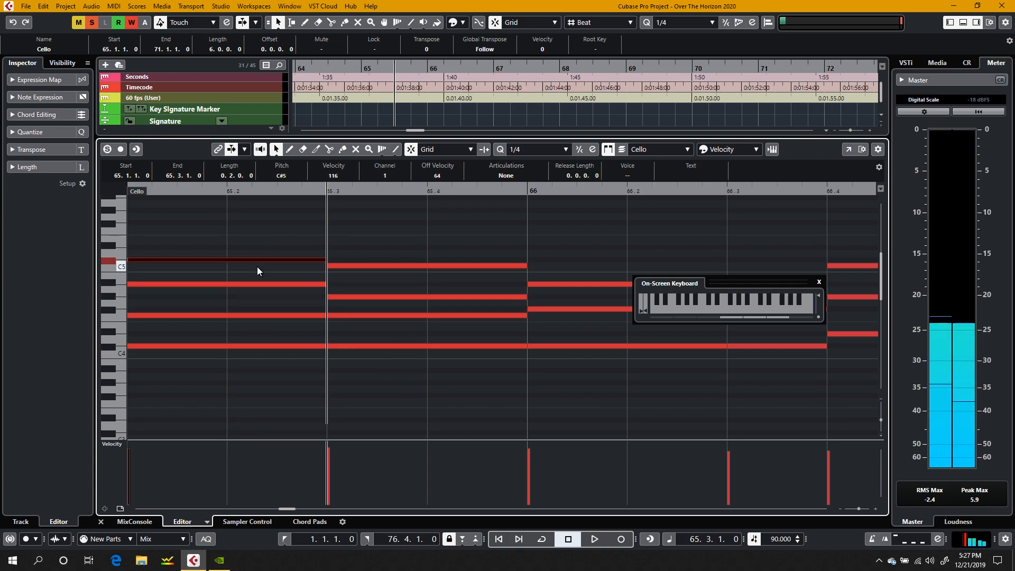
{"action": "left_click", "coordinate": [258, 278]}
{"action": "left_click", "coordinate": [258, 284]}
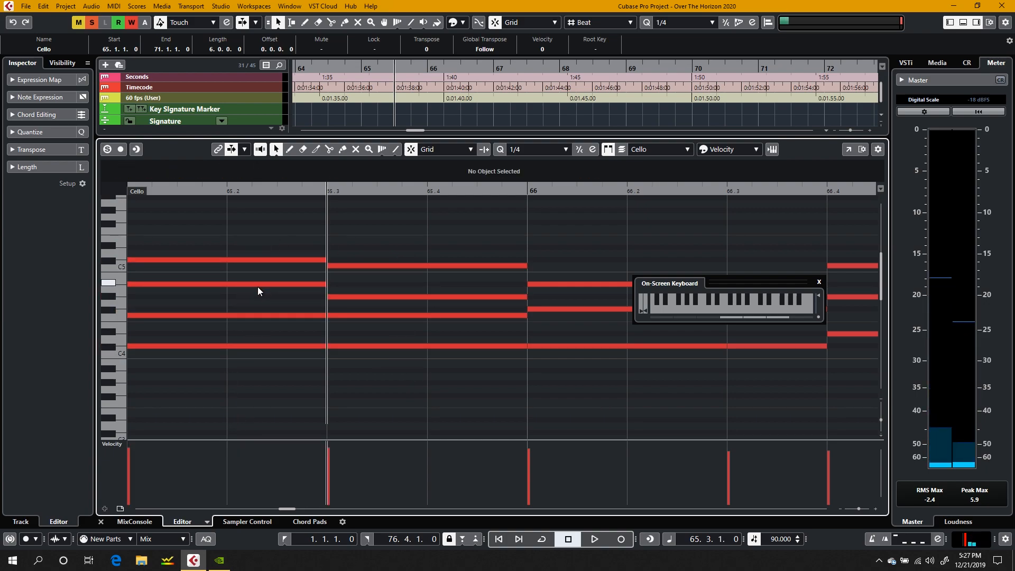
{"action": "left_click", "coordinate": [256, 315]}
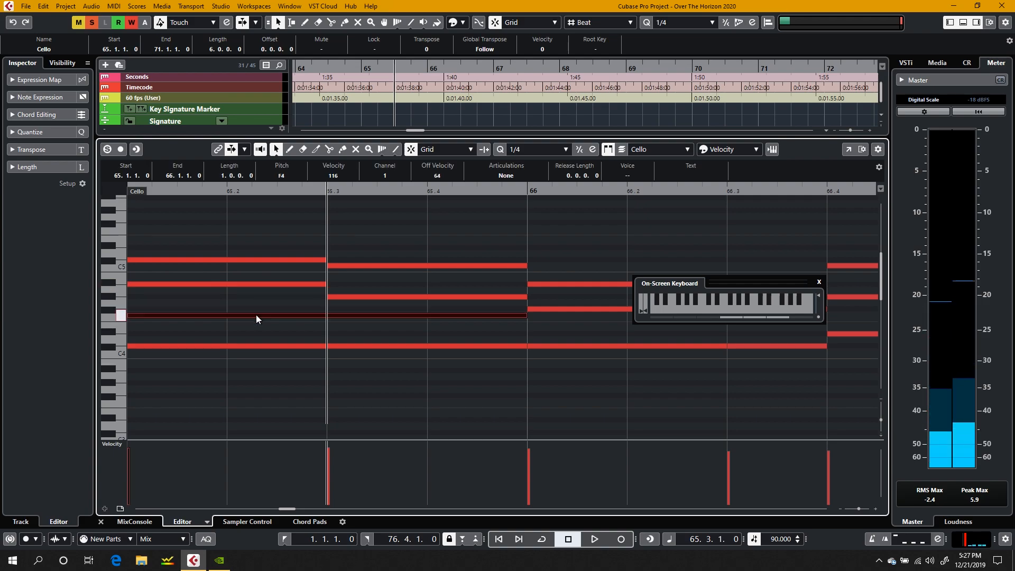
{"action": "left_click", "coordinate": [252, 347]}
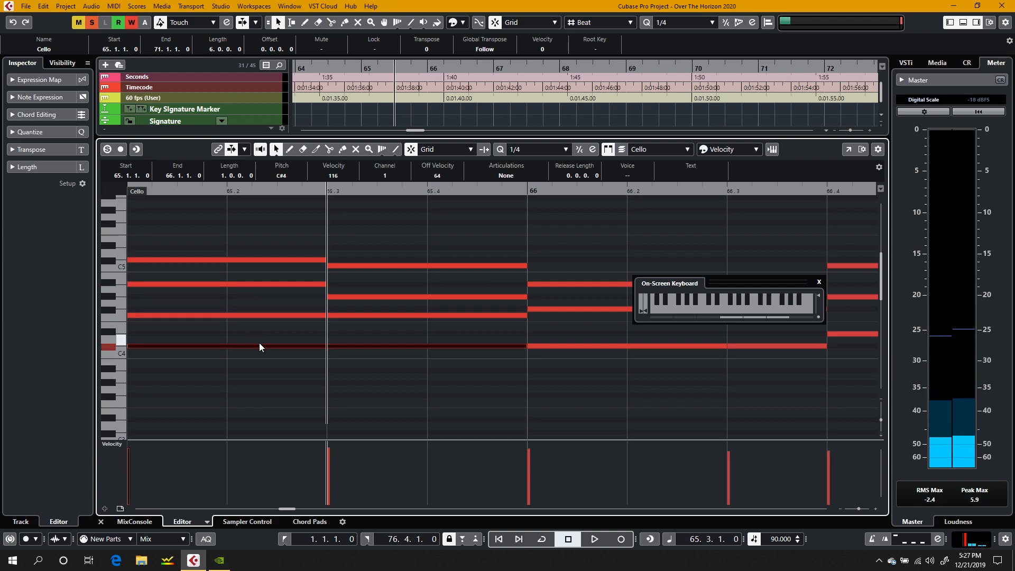
{"action": "left_click", "coordinate": [249, 315]}
{"action": "left_click", "coordinate": [245, 284]}
{"action": "left_click", "coordinate": [252, 260]}
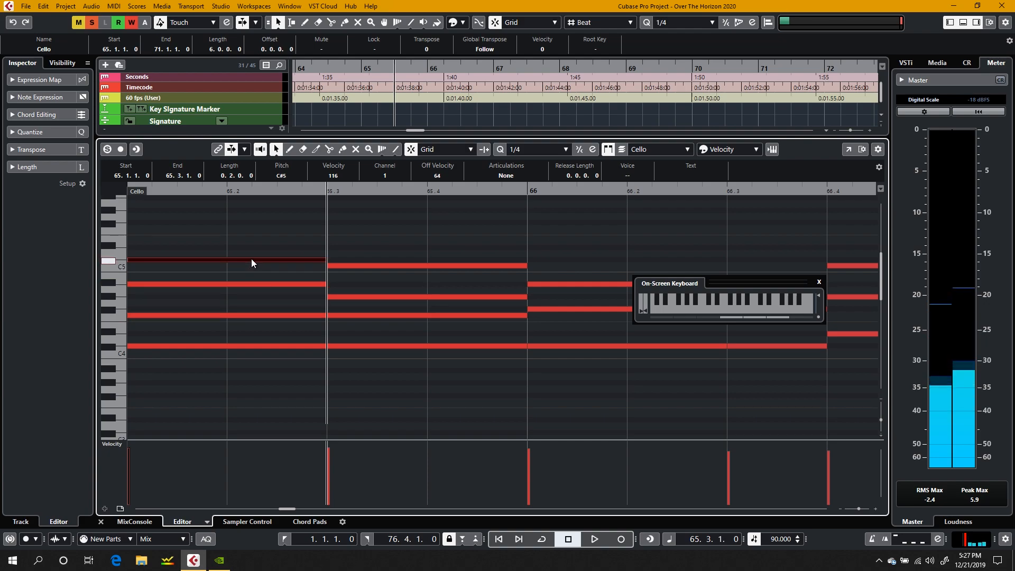
Step: Select the four chord notes at the start of bar 65 and view the following chords up to bar 67
{"action": "scroll", "coordinate": [190, 233], "scroll_direction": "left", "scroll_amount": 8}
{"action": "scroll", "coordinate": [189, 233], "scroll_direction": "right", "scroll_amount": 4}
{"action": "left_click_drag", "start_coordinate": [525, 225], "coordinate": [595, 392]}
{"action": "scroll", "coordinate": [595, 392], "scroll_direction": "right", "scroll_amount": 4}
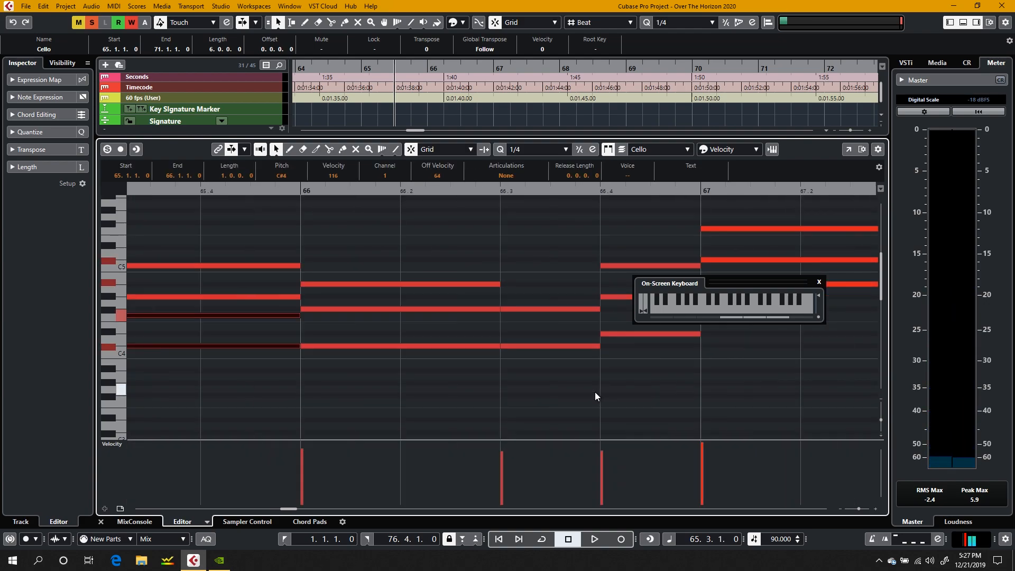
Step: Audition the C#4 at the start of bar 65 and select the chord notes that begin there
{"action": "left_click", "coordinate": [379, 362]}
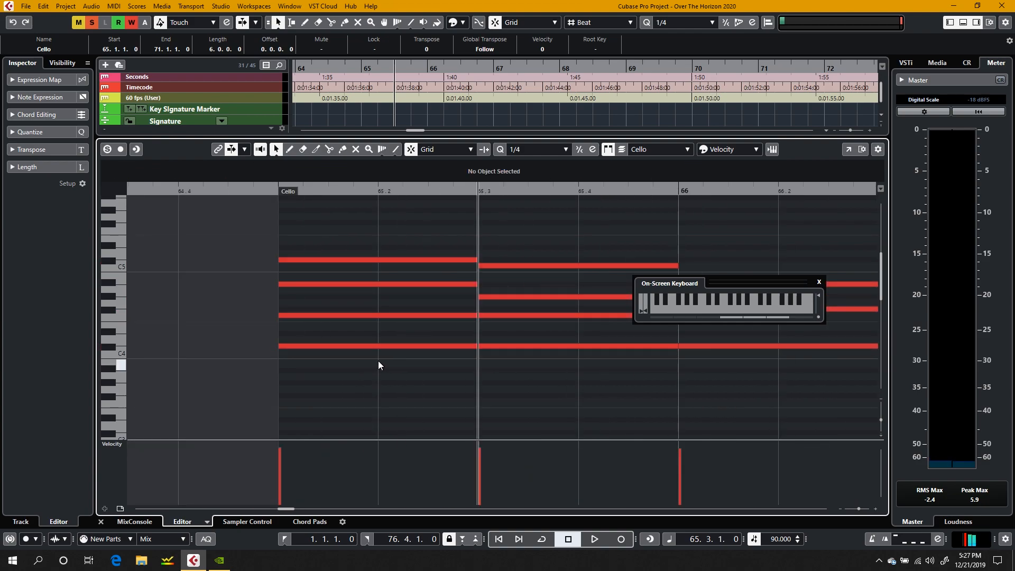
{"action": "left_click", "coordinate": [341, 347]}
{"action": "left_click", "coordinate": [342, 391]}
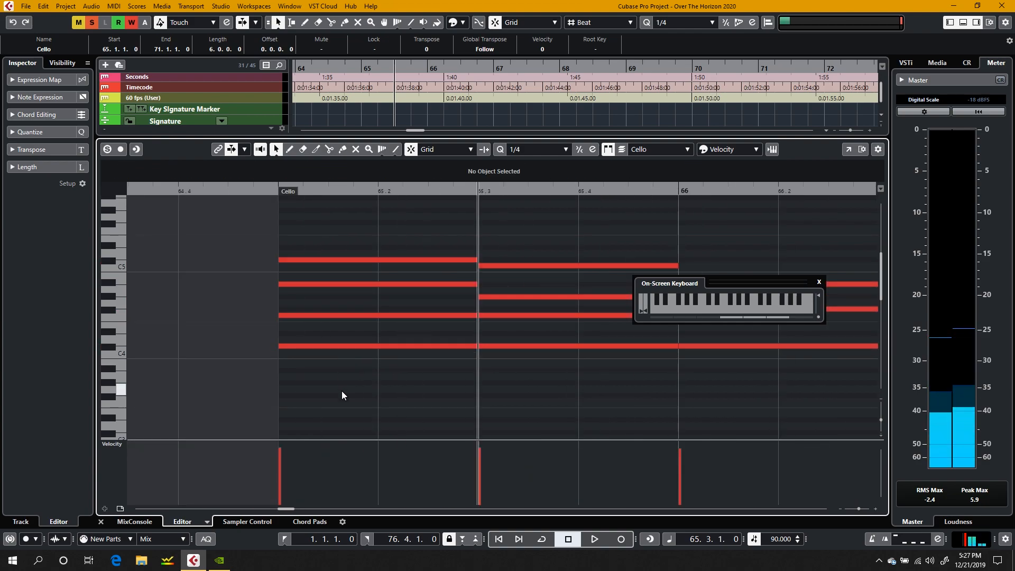
{"action": "left_click_drag", "start_coordinate": [326, 233], "coordinate": [309, 502]}
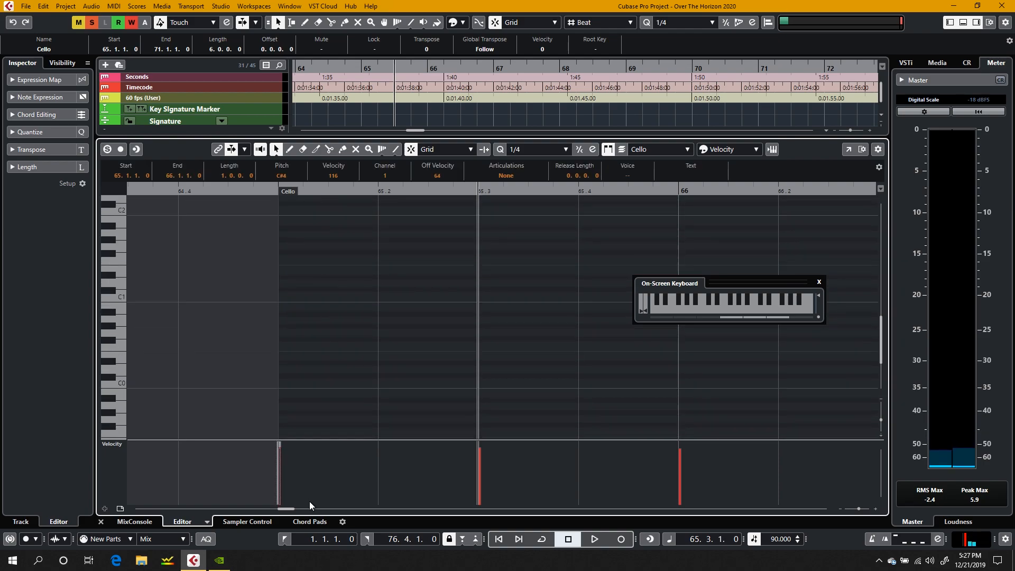
{"action": "key", "text": "XF86AudioRaiseVolume"}
{"action": "scroll", "coordinate": [351, 337], "scroll_direction": "down", "scroll_amount": 8}
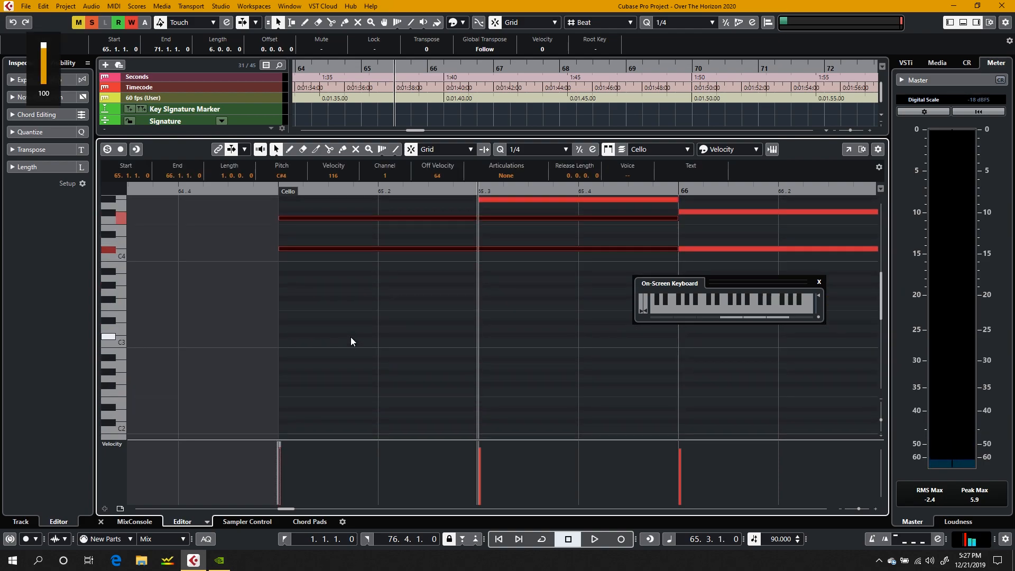
Step: Play the chords twice from the start of bar 65, stopping the second pass at 65.4 with no notes selected
{"action": "left_click", "coordinate": [276, 192]}
{"action": "key", "text": "space"}
{"action": "key", "text": "space"}
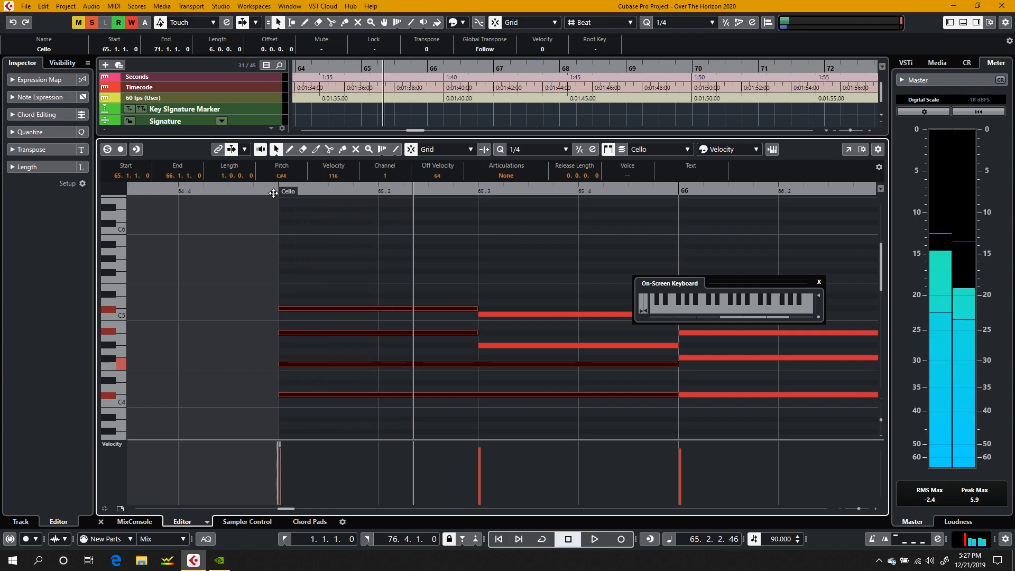
{"action": "left_click", "coordinate": [273, 193]}
{"action": "left_click", "coordinate": [381, 275]}
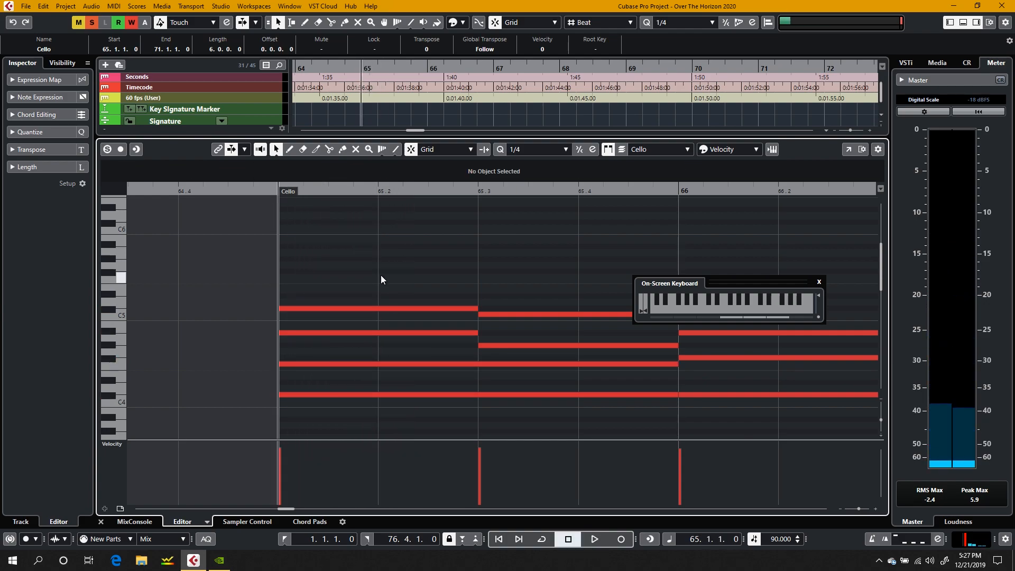
{"action": "key", "text": "space"}
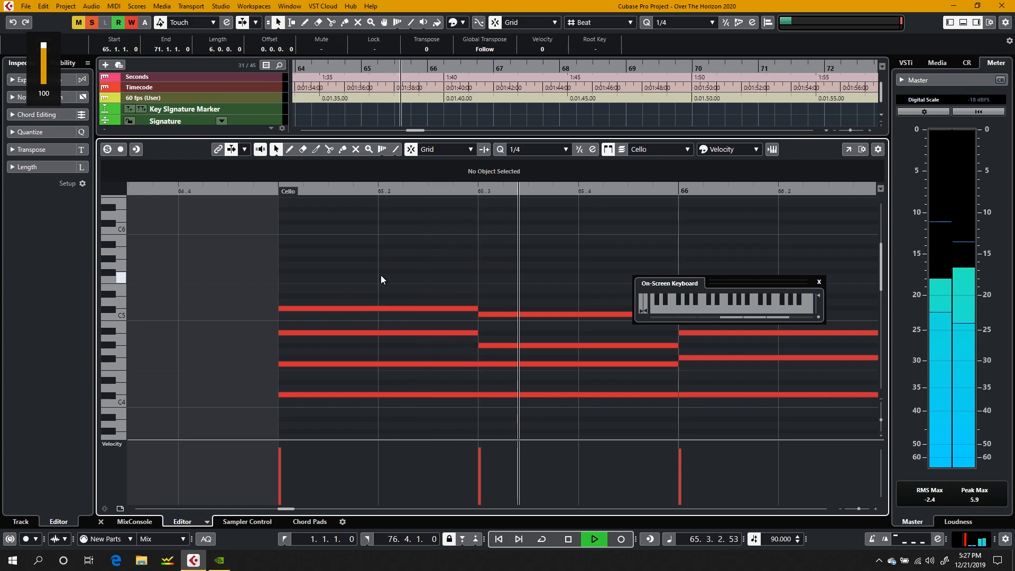
{"action": "key", "text": "space"}
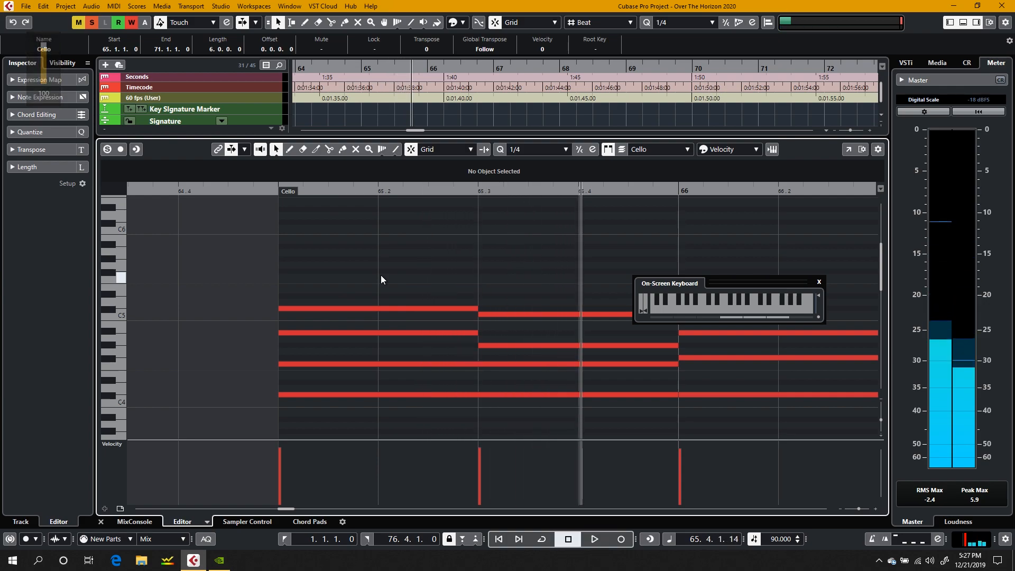
Step: Audition the four notes sounding at 65.3 one by one, from C#4 up to C5
{"action": "left_click", "coordinate": [526, 396]}
{"action": "left_click", "coordinate": [506, 364]}
{"action": "left_click", "coordinate": [502, 346]}
{"action": "left_click", "coordinate": [496, 314]}
{"action": "left_click", "coordinate": [388, 249]}
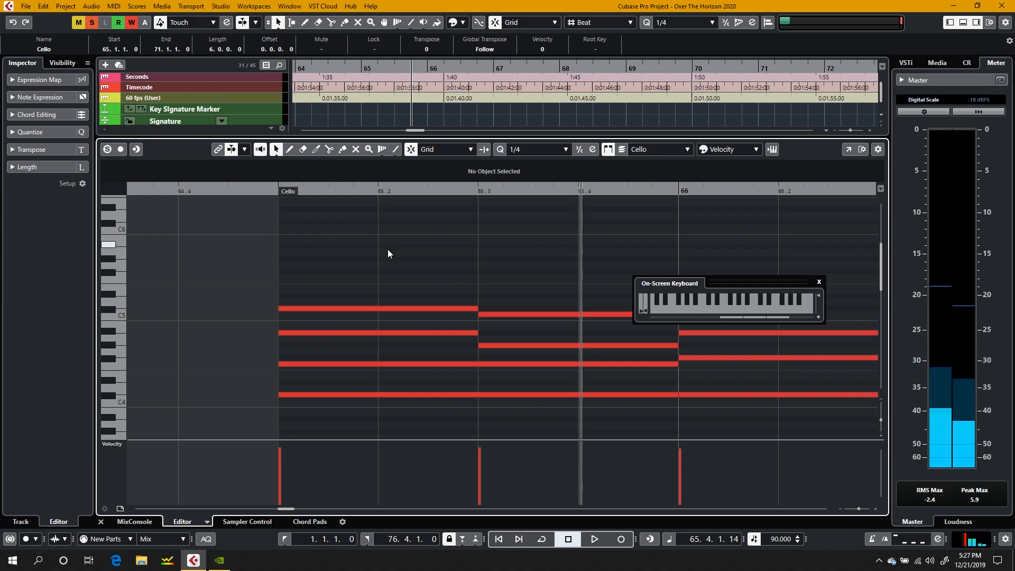
Step: Continue playback from 65.4 into the beginning of bar 66 and return to the bar 65 chords
{"action": "scroll", "coordinate": [462, 279], "scroll_direction": "right", "scroll_amount": 3}
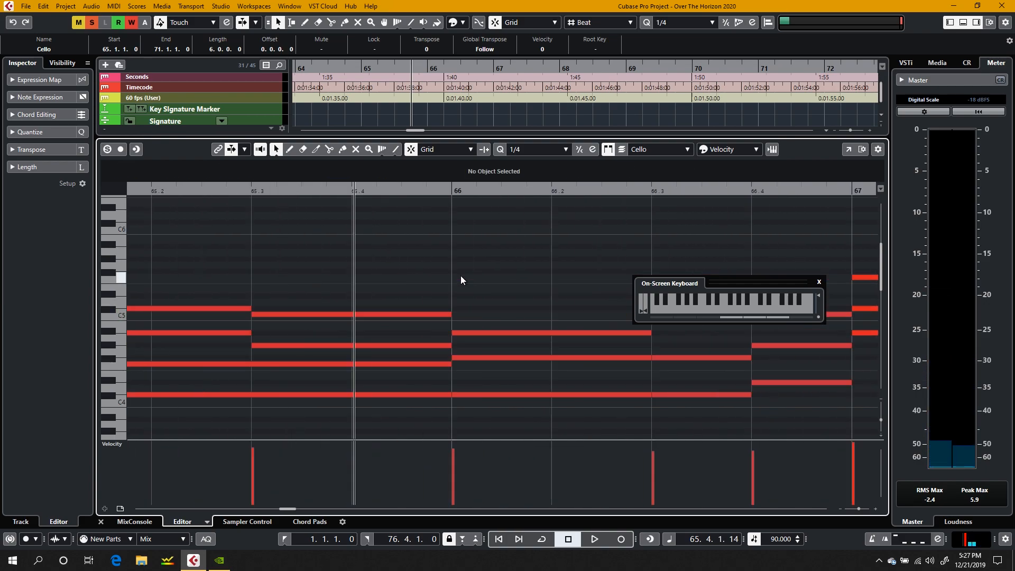
{"action": "key", "text": "space"}
{"action": "key", "text": "XF86AudioRaiseVolume"}
{"action": "key", "text": "space"}
{"action": "scroll", "coordinate": [461, 280], "scroll_direction": "left", "scroll_amount": 8}
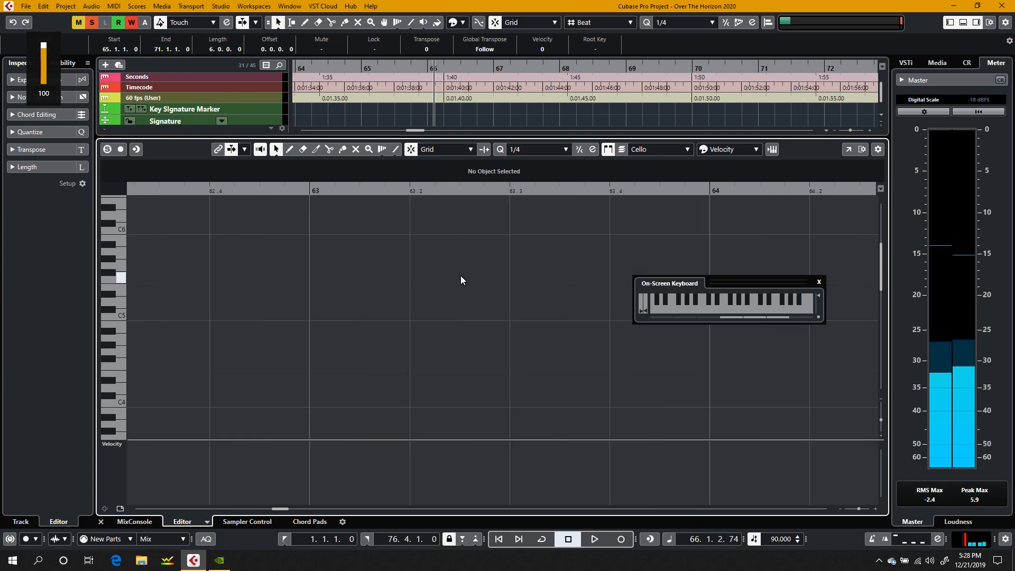
{"action": "scroll", "coordinate": [461, 281], "scroll_direction": "right", "scroll_amount": 7}
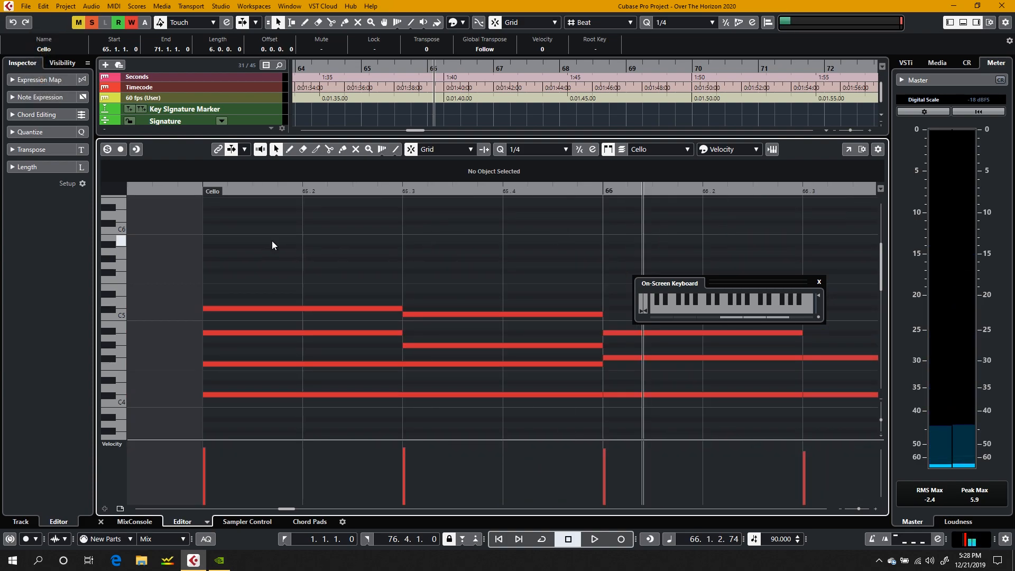
Step: Place the project cursor at the start of bar 65 and audition the chord's C#4 bass note
{"action": "right_click", "coordinate": [272, 240]}
{"action": "left_click", "coordinate": [195, 200]}
{"action": "left_click", "coordinate": [196, 191]}
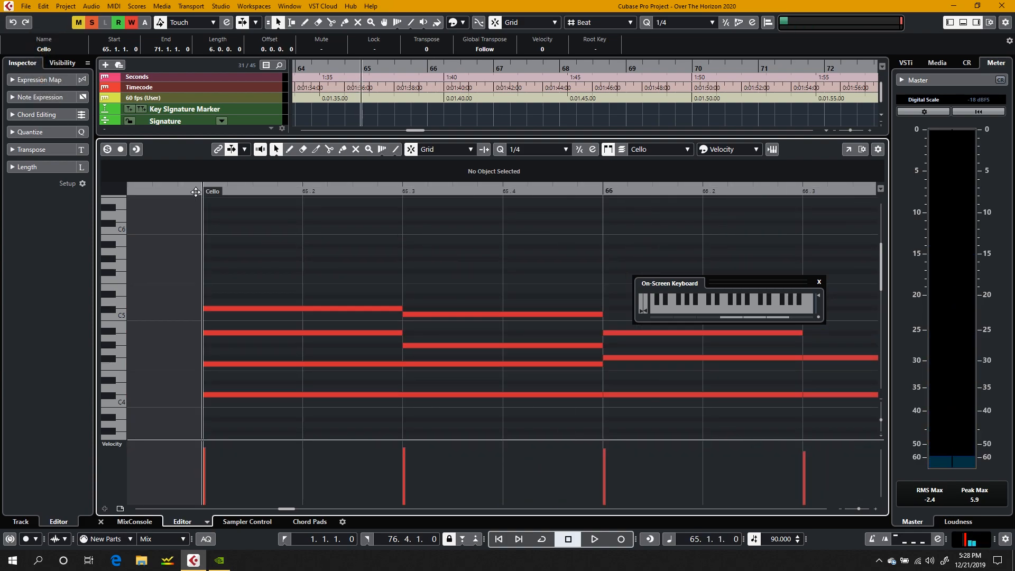
{"action": "left_click", "coordinate": [251, 395]}
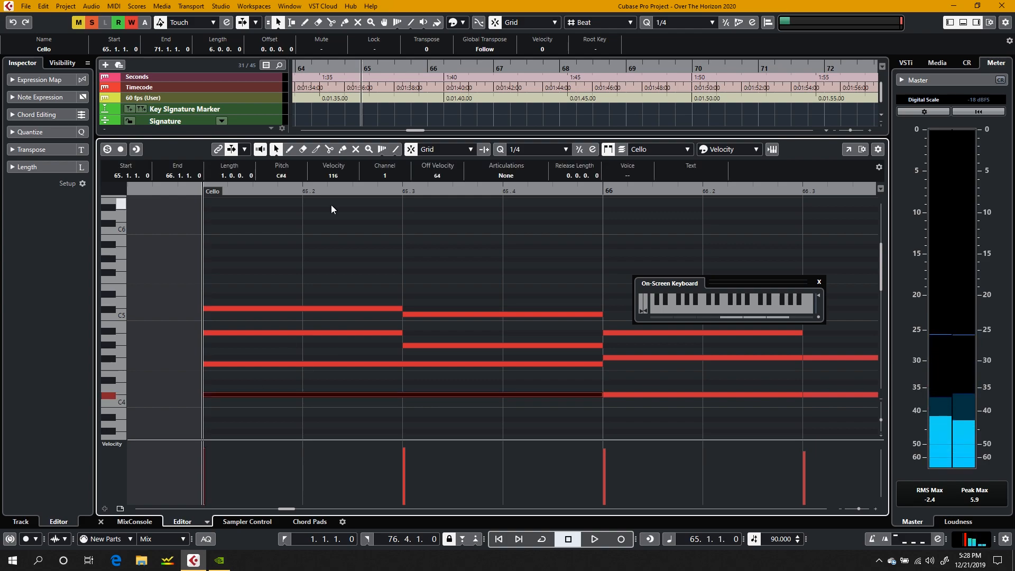
{"action": "left_click", "coordinate": [329, 222]}
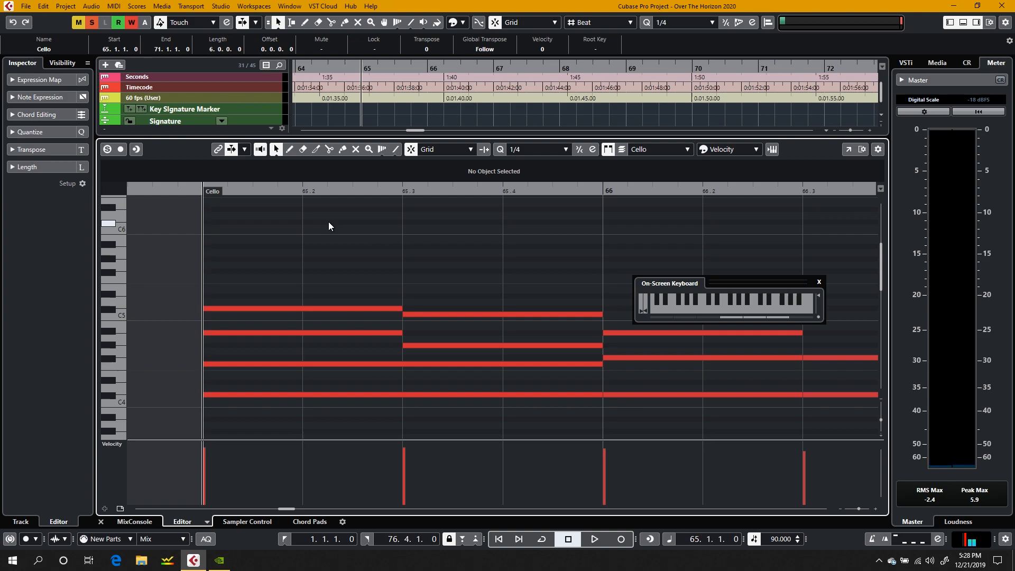
{"action": "left_click_drag", "start_coordinate": [328, 222], "coordinate": [316, 332]}
{"action": "left_click", "coordinate": [241, 404]}
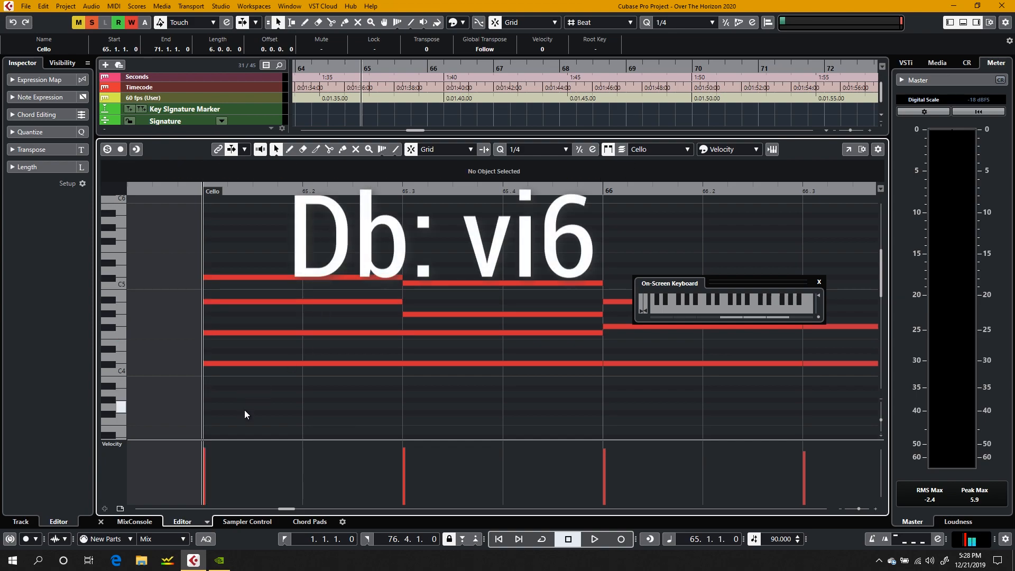
Step: Audition the four chord notes at the start of bar 65 in ascending order from C#4 to C#5
{"action": "left_click", "coordinate": [239, 363]}
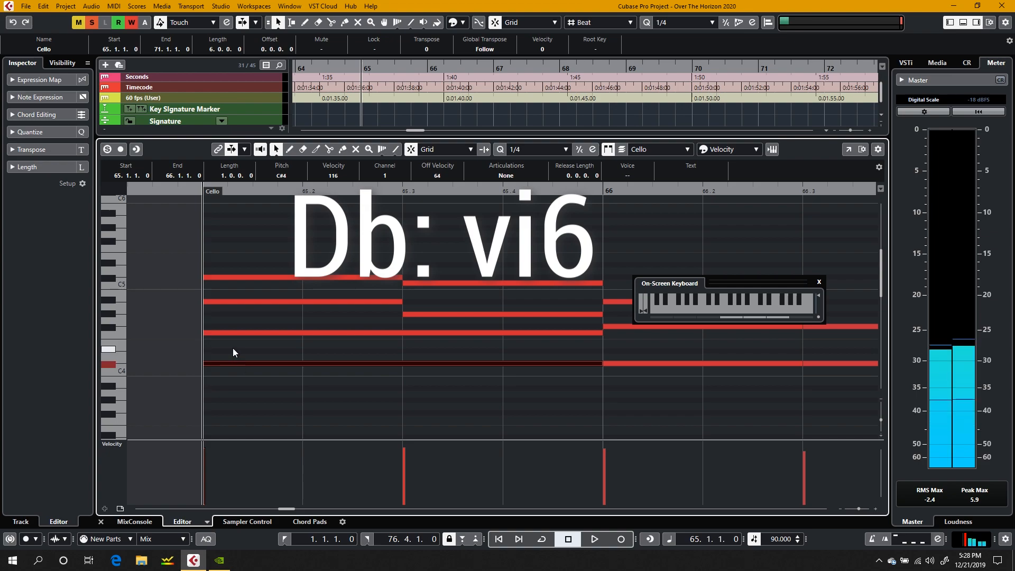
{"action": "left_click", "coordinate": [233, 332]}
{"action": "left_click", "coordinate": [230, 301]}
{"action": "left_click", "coordinate": [228, 276]}
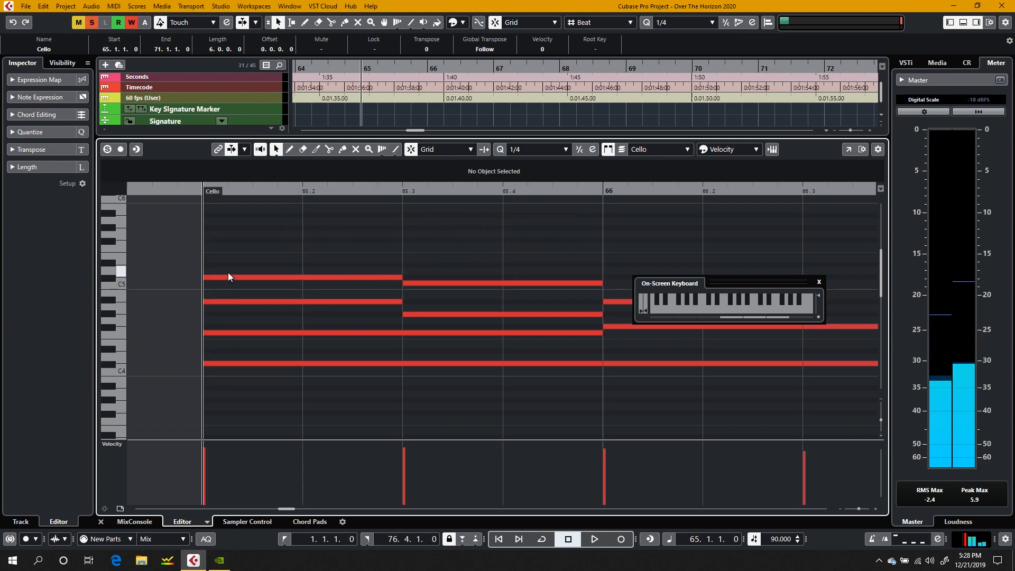
Step: Play the chord progression from the start of bar 65 to about 66.2
{"action": "key", "text": "space"}
{"action": "left_click", "coordinate": [160, 273]}
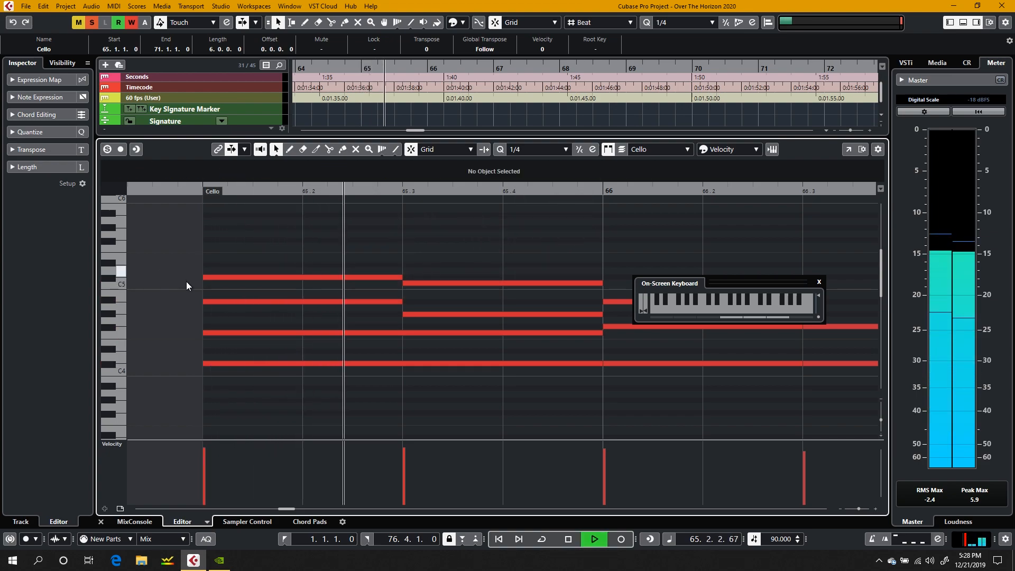
{"action": "scroll", "coordinate": [449, 343], "scroll_direction": "right", "scroll_amount": 5}
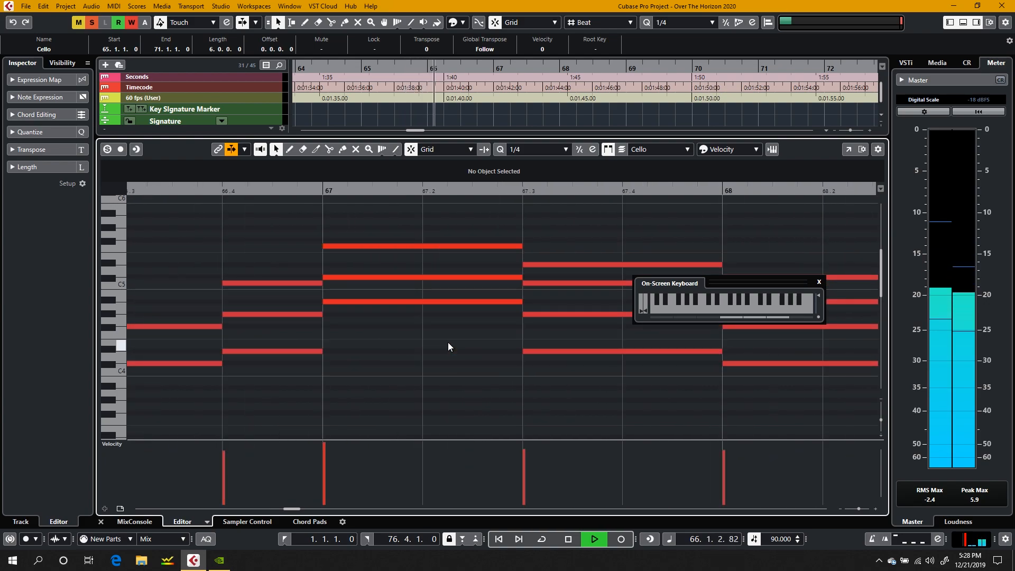
{"action": "key", "text": "space"}
{"action": "scroll", "coordinate": [448, 346], "scroll_direction": "right", "scroll_amount": 3}
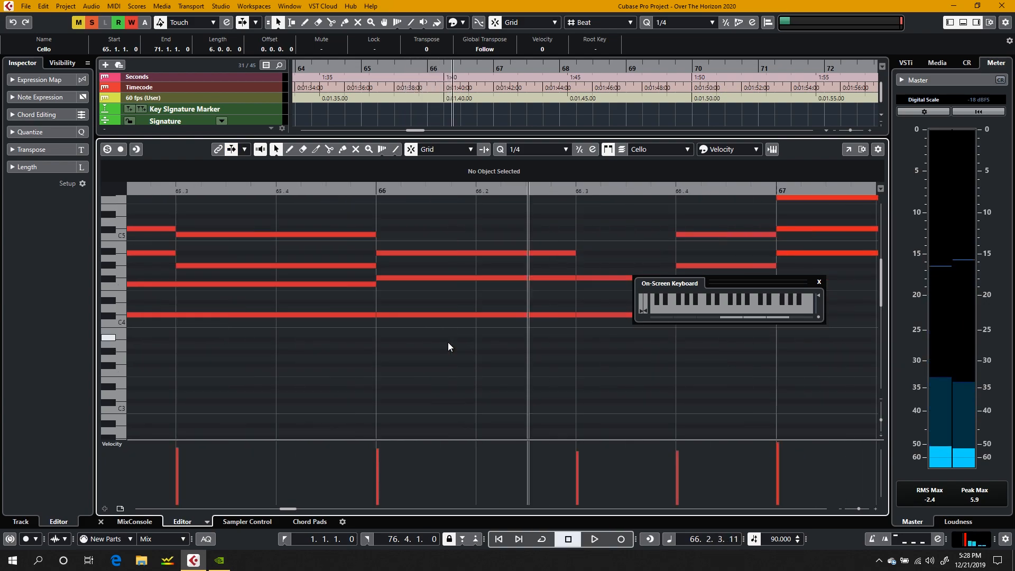
Step: Select the three-note chord at the start of bar 66 and audition its C#4 and F#4
{"action": "left_click_drag", "start_coordinate": [422, 350], "coordinate": [388, 245]}
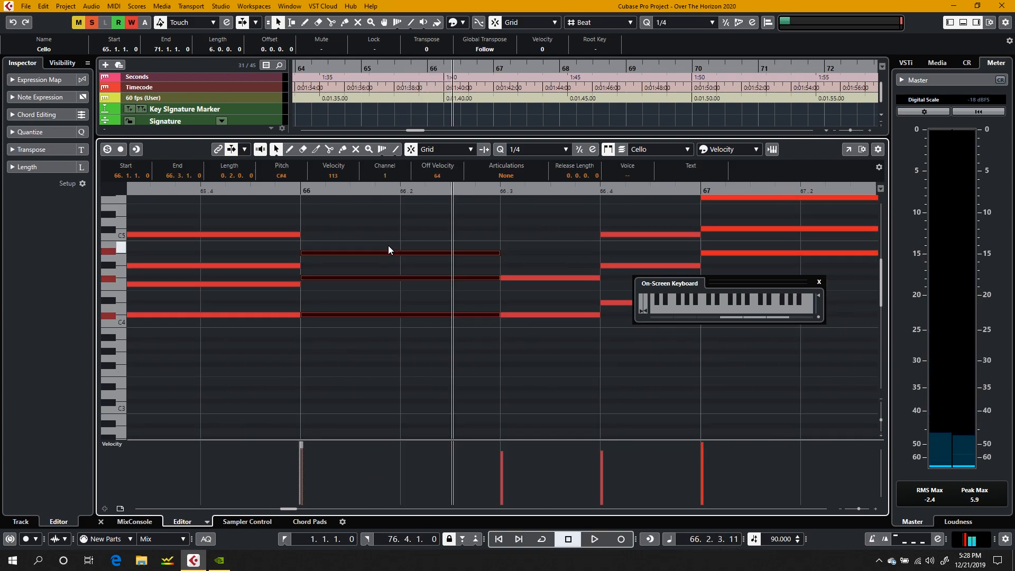
{"action": "left_click", "coordinate": [359, 314]}
{"action": "left_click", "coordinate": [354, 278]}
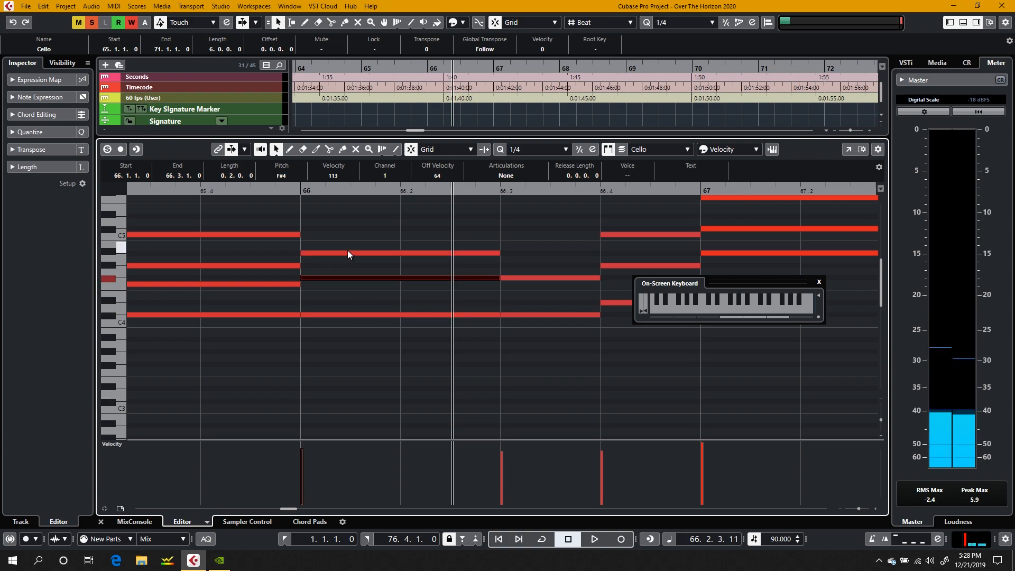
{"action": "key", "text": "Up"}
{"action": "key", "text": "Up"}
{"action": "key", "text": "Up"}
{"action": "key", "text": "Up"}
{"action": "left_click", "coordinate": [334, 223]}
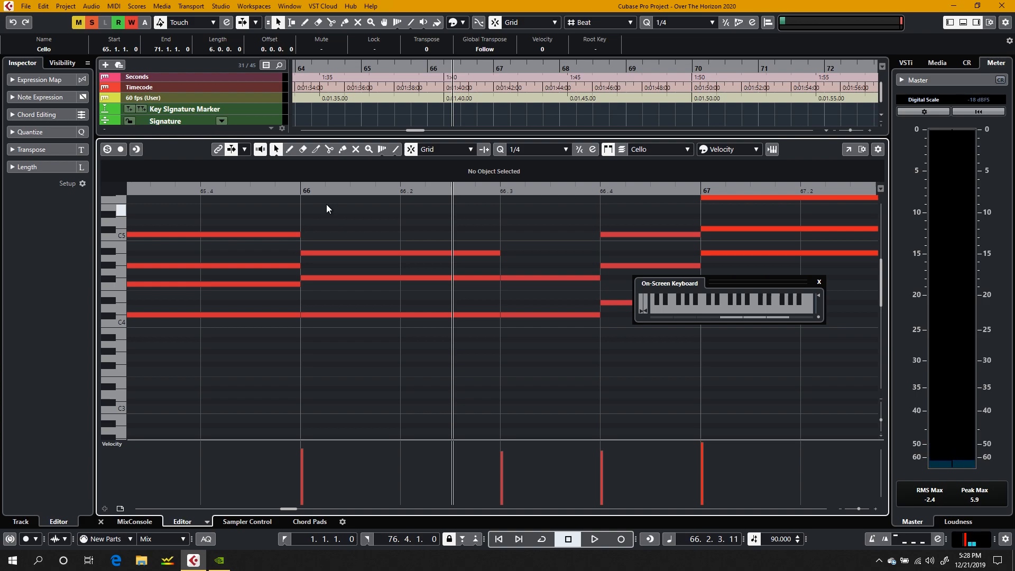
Step: Audition the three notes of the bar 66 chord twice in ascending order, from C#4 through F#4 to A#4
{"action": "left_click", "coordinate": [364, 316]}
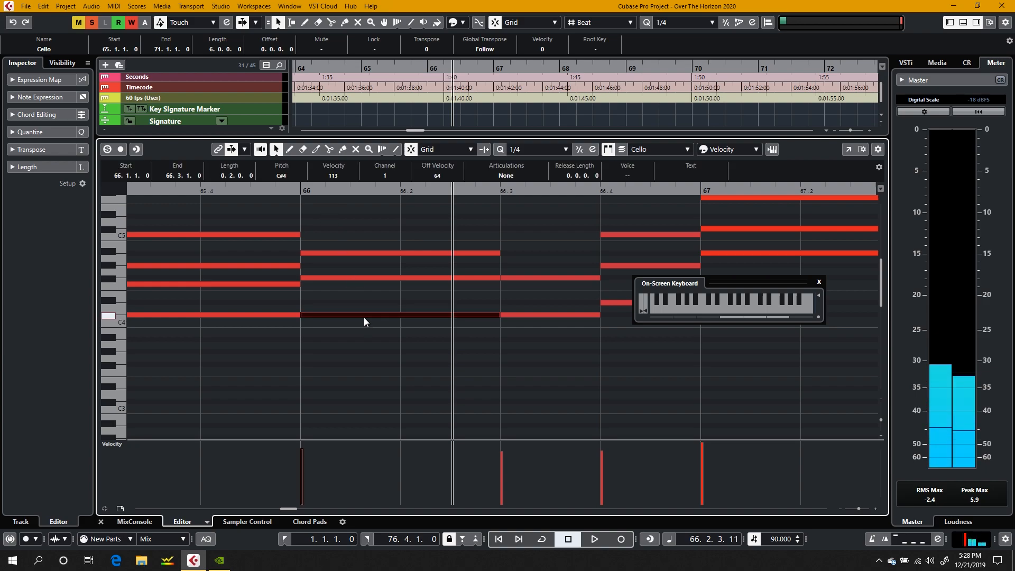
{"action": "left_click", "coordinate": [333, 276]}
{"action": "left_click", "coordinate": [333, 257]}
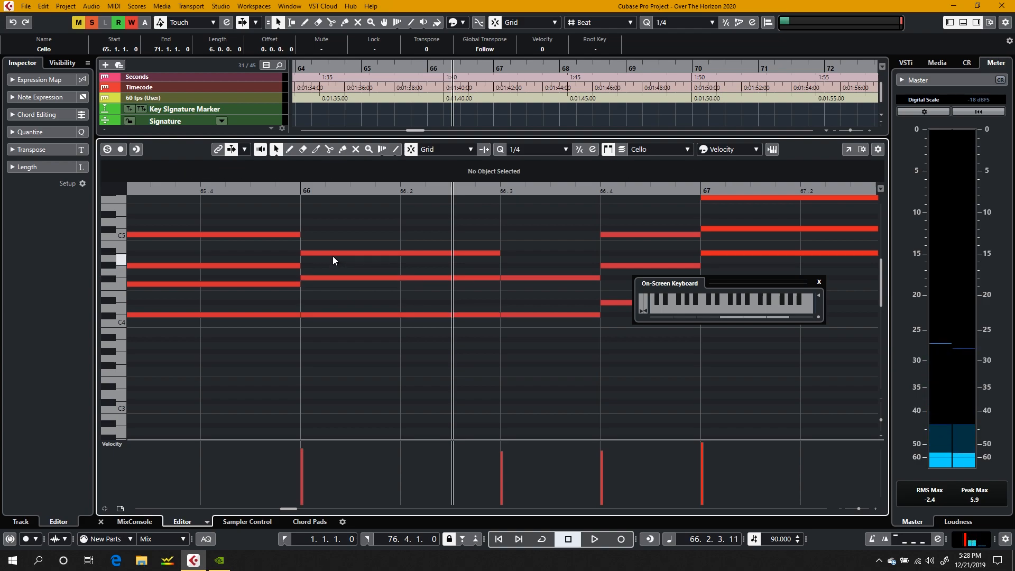
{"action": "left_click", "coordinate": [333, 255]}
{"action": "left_click", "coordinate": [328, 395]}
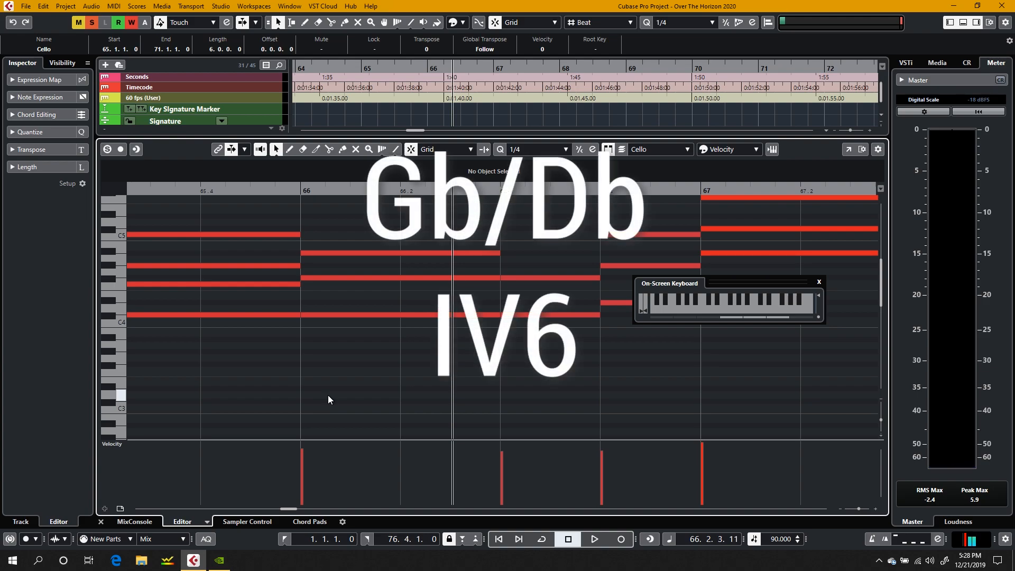
{"action": "left_click", "coordinate": [328, 313]}
{"action": "left_click", "coordinate": [322, 296]}
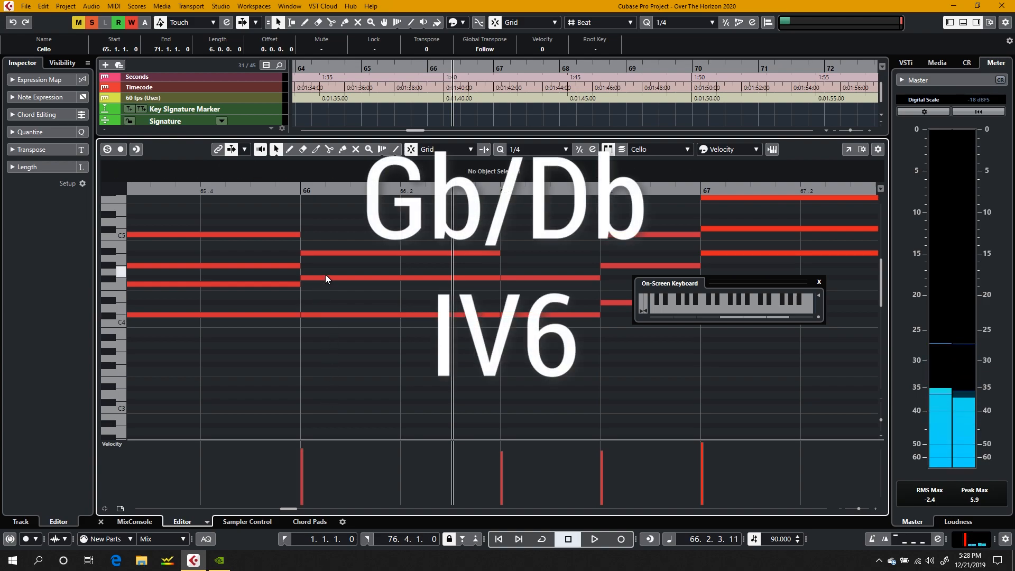
{"action": "left_click", "coordinate": [325, 278]}
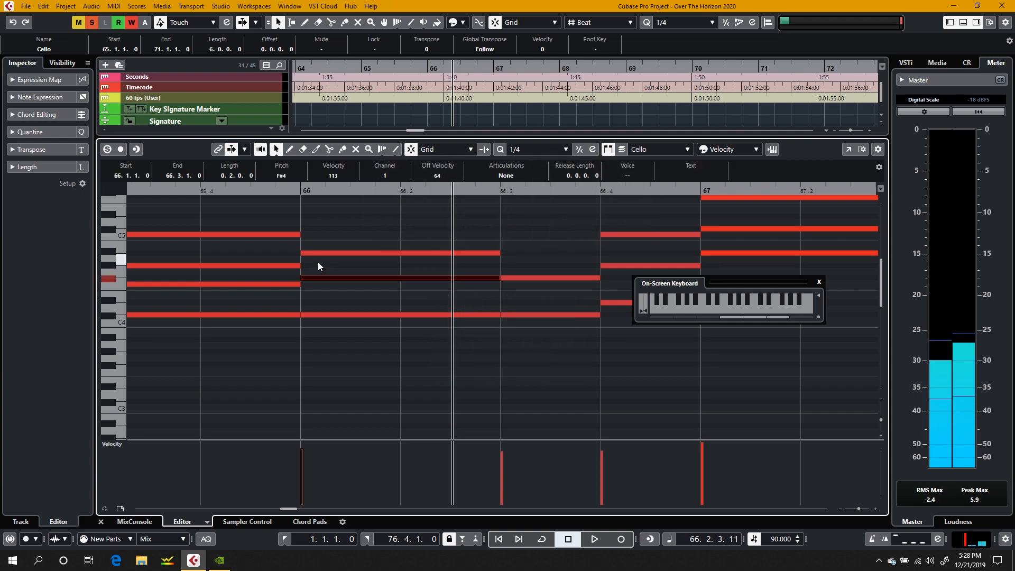
{"action": "left_click", "coordinate": [320, 255]}
{"action": "left_click", "coordinate": [321, 341]}
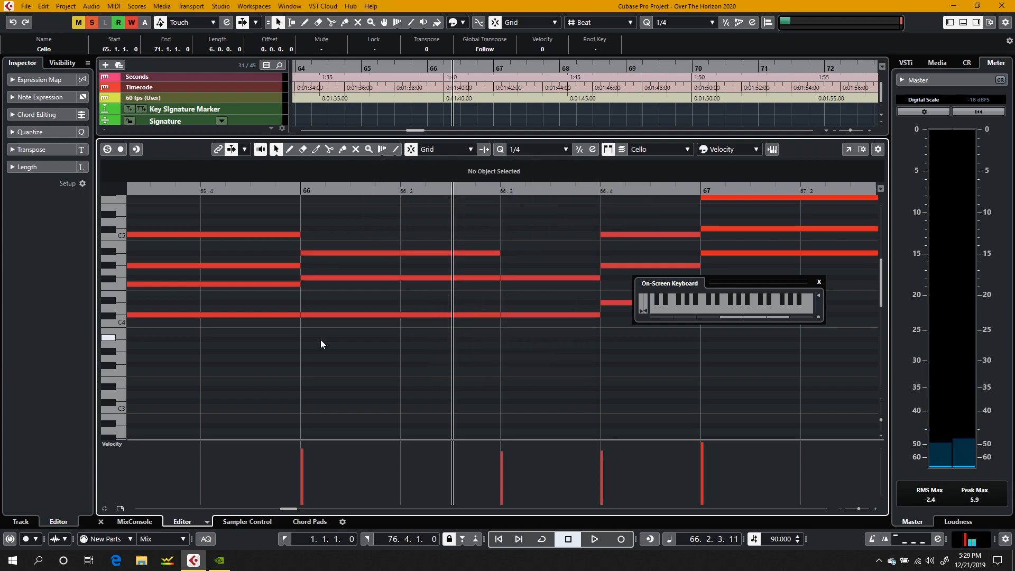
Step: Play from 66.2 into bar 67 and bring the bar 67 chord notes into view
{"action": "key", "text": "space"}
{"action": "scroll", "coordinate": [442, 373], "scroll_direction": "down", "scroll_amount": 3}
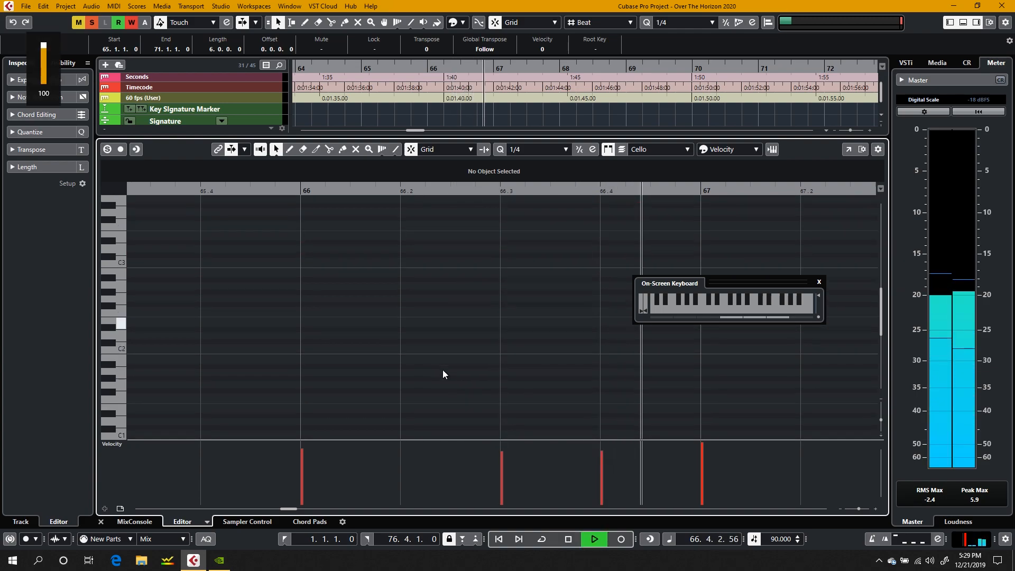
{"action": "scroll", "coordinate": [443, 369], "scroll_direction": "up", "scroll_amount": 4}
{"action": "scroll", "coordinate": [443, 369], "scroll_direction": "down", "scroll_amount": 4}
{"action": "key", "text": "space"}
{"action": "scroll", "coordinate": [443, 369], "scroll_direction": "up", "scroll_amount": 4}
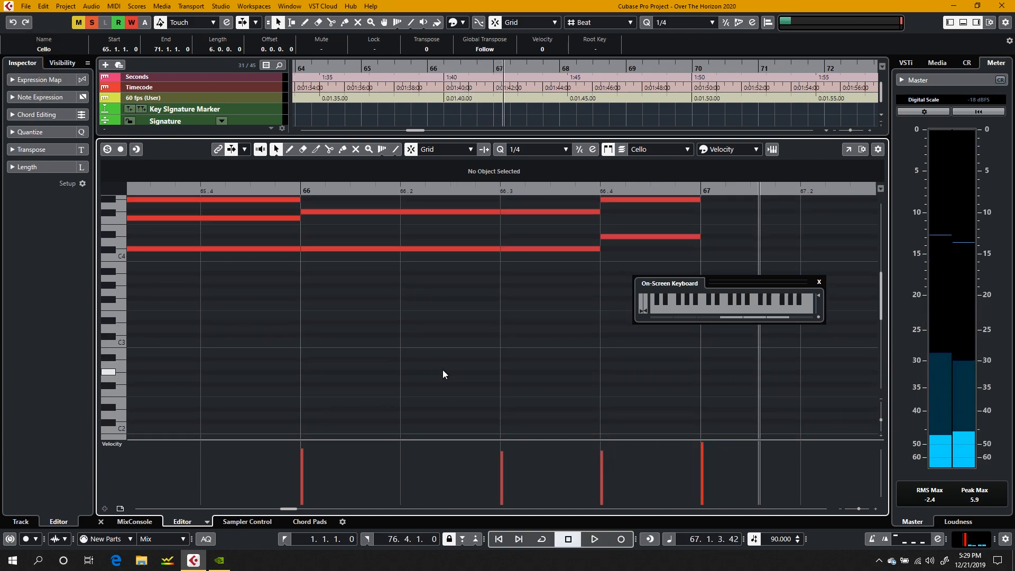
{"action": "scroll", "coordinate": [442, 370], "scroll_direction": "up", "scroll_amount": 3}
{"action": "scroll", "coordinate": [442, 370], "scroll_direction": "right", "scroll_amount": 5}
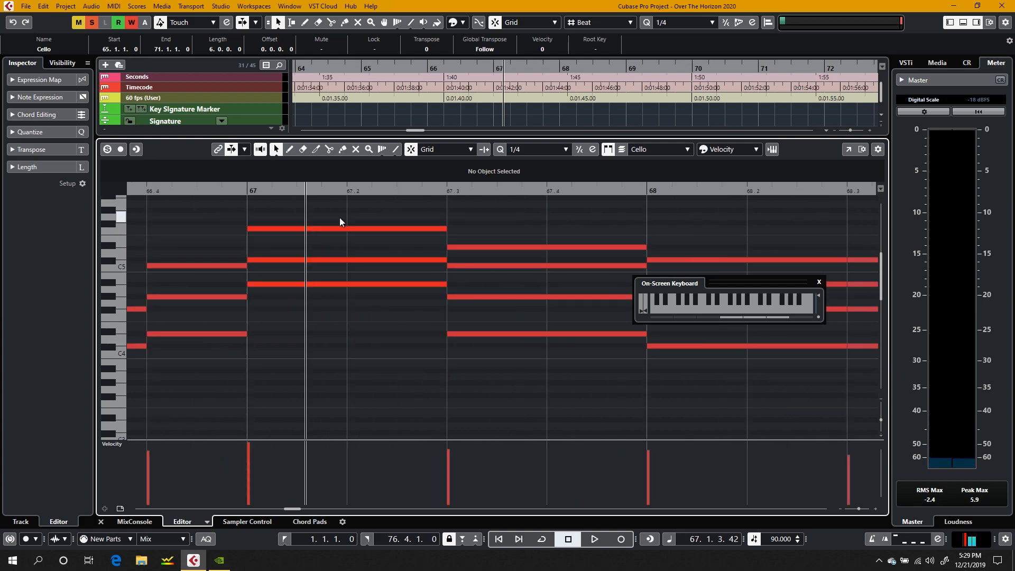
Step: Audition the three notes of the chord at the start of bar 67 from the top down and resume playback within that bar
{"action": "left_click", "coordinate": [331, 229]}
{"action": "left_click", "coordinate": [326, 253]}
{"action": "left_click", "coordinate": [327, 261]}
{"action": "left_click", "coordinate": [334, 281]}
{"action": "left_click", "coordinate": [329, 327]}
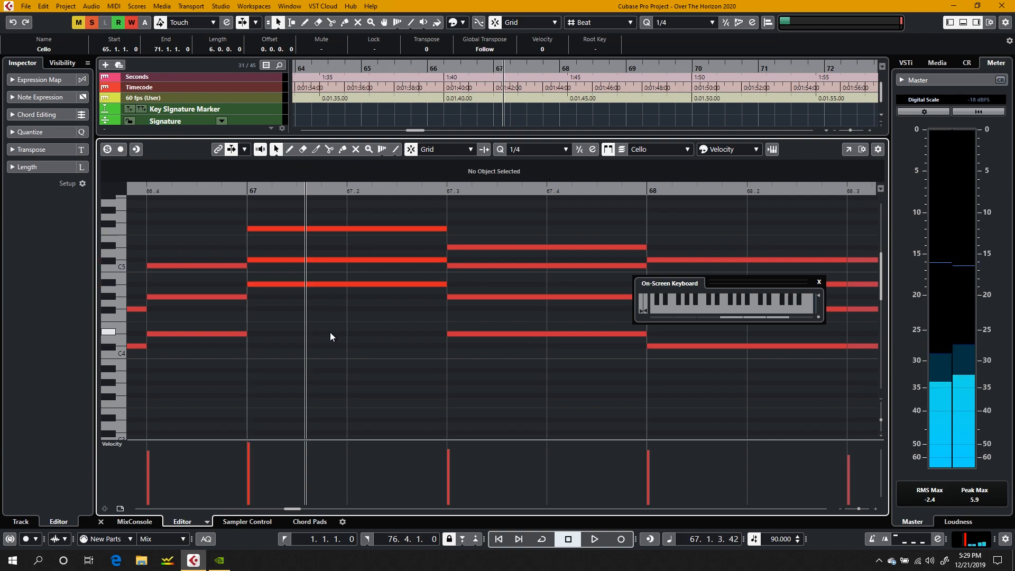
{"action": "left_click_drag", "start_coordinate": [330, 332], "coordinate": [291, 254]}
{"action": "key", "text": "space"}
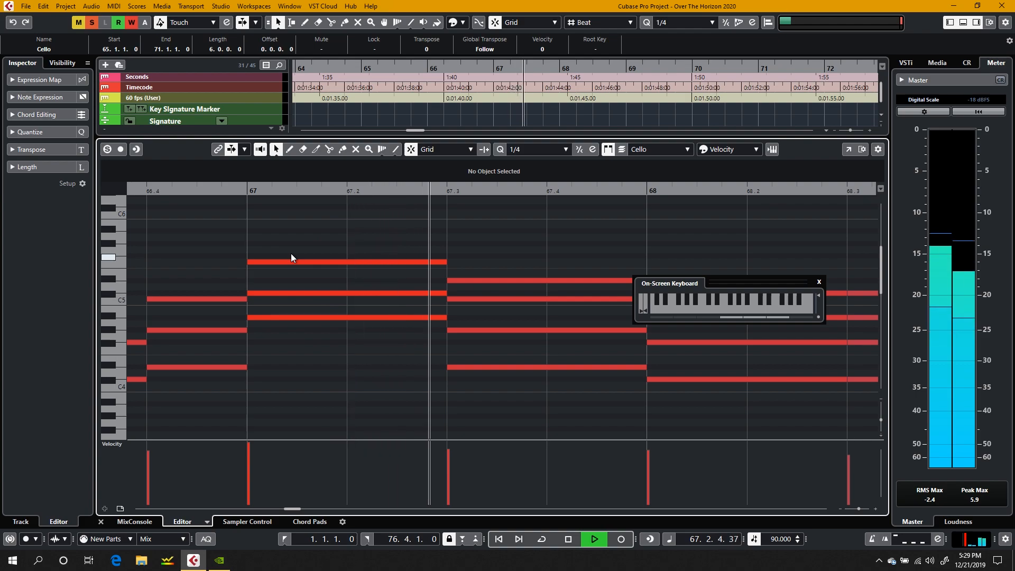
Step: Stop playback within bar 67, audition the chord at 67.3 between D#4 and D#5, and briefly select its four notes
{"action": "key", "text": "space"}
{"action": "left_click", "coordinate": [473, 367]}
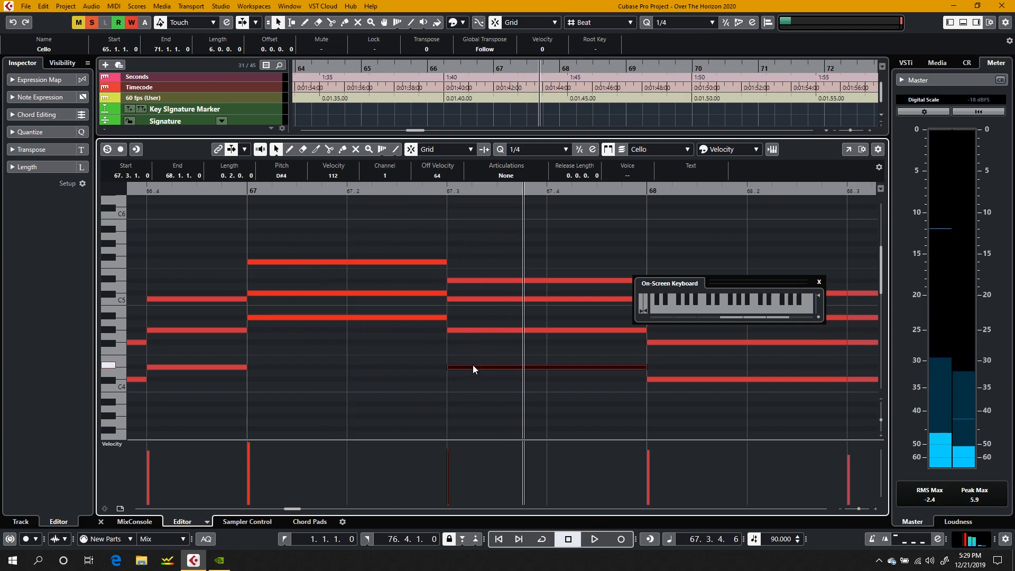
{"action": "left_click_drag", "start_coordinate": [470, 367], "coordinate": [465, 281]}
{"action": "scroll", "coordinate": [481, 384], "scroll_direction": "right", "scroll_amount": 10}
{"action": "scroll", "coordinate": [481, 384], "scroll_direction": "left", "scroll_amount": 10}
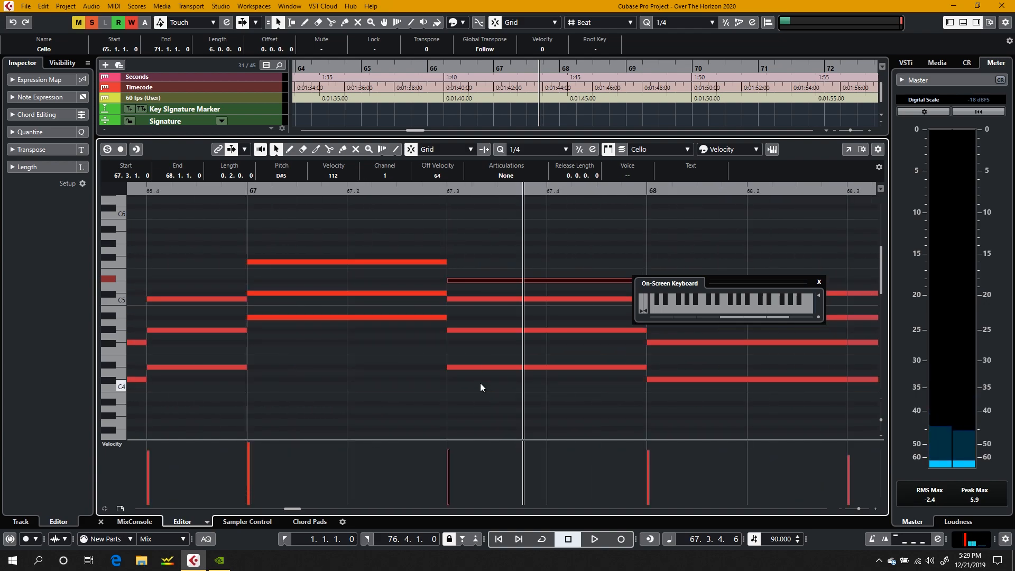
{"action": "left_click_drag", "start_coordinate": [496, 402], "coordinate": [487, 237]}
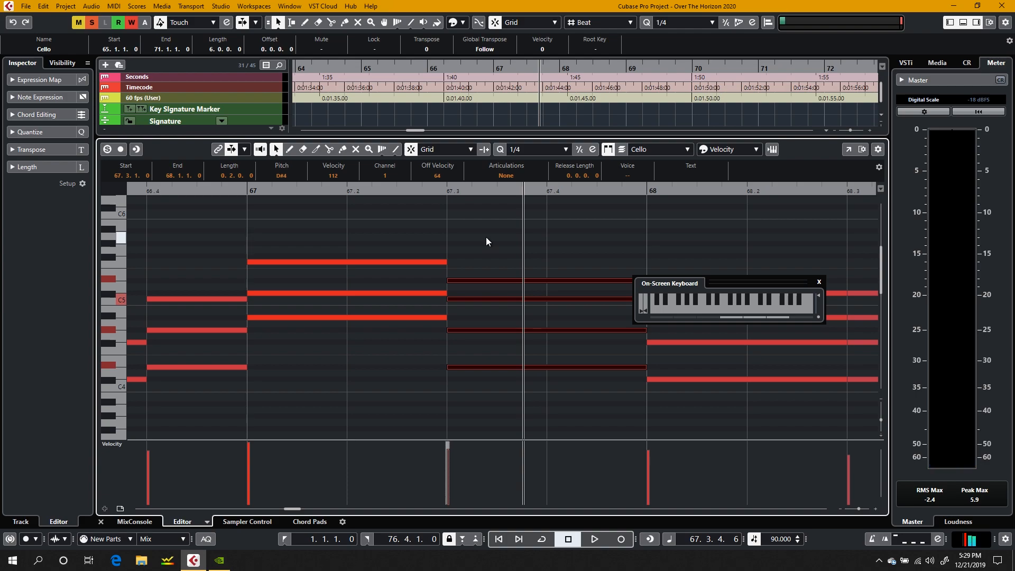
{"action": "left_click", "coordinate": [486, 237]}
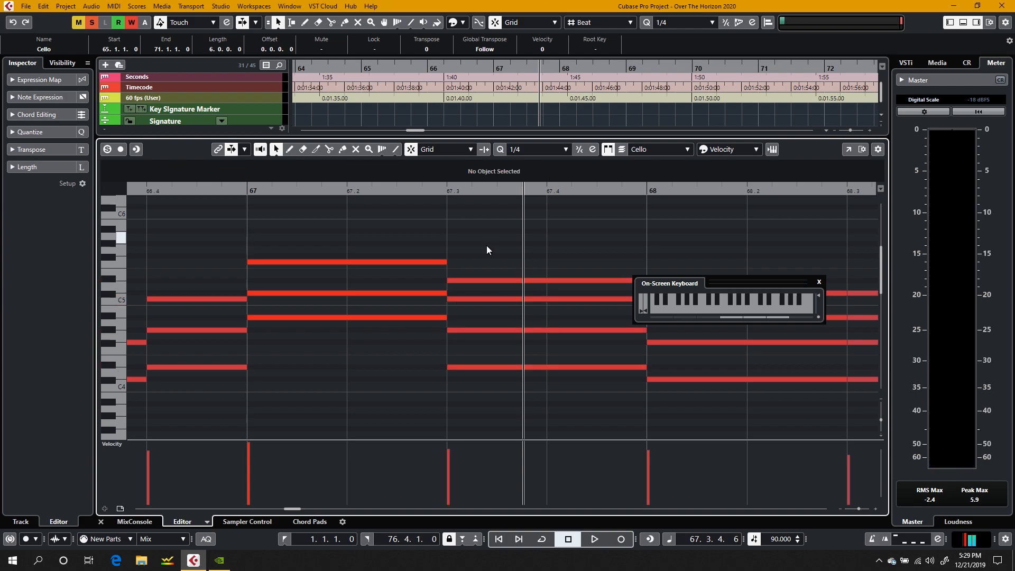
Step: Audition the D#4 at 67.3, play the passage from there, and select the four-note chord to examine its voicing
{"action": "left_click", "coordinate": [461, 366]}
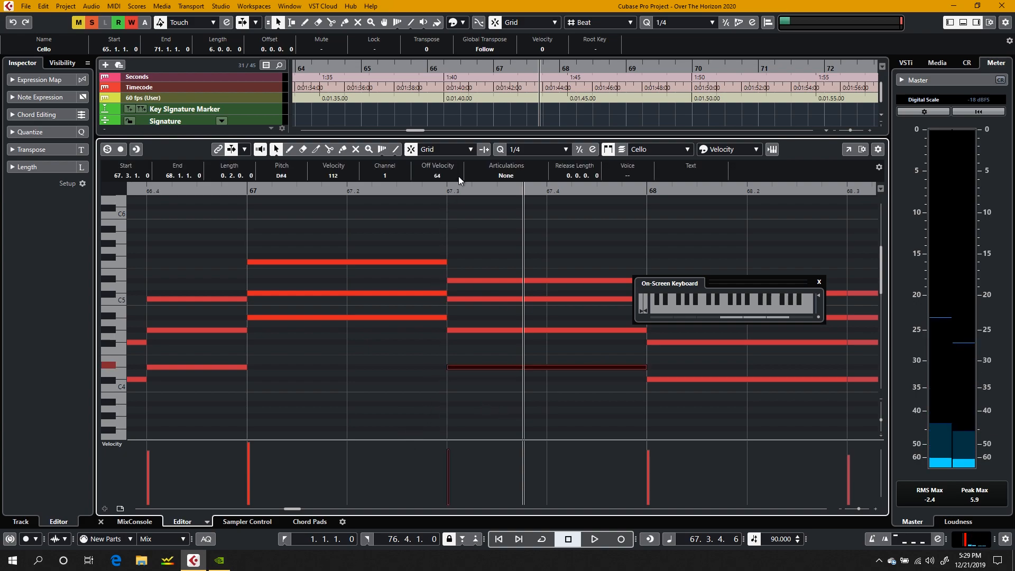
{"action": "left_click", "coordinate": [448, 190]}
{"action": "key", "text": "space"}
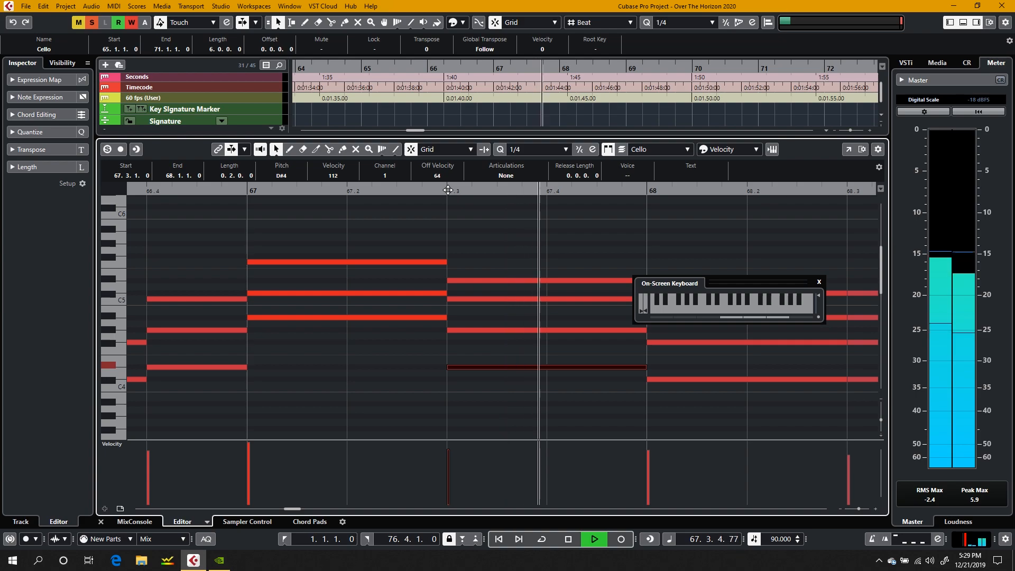
{"action": "key", "text": "space"}
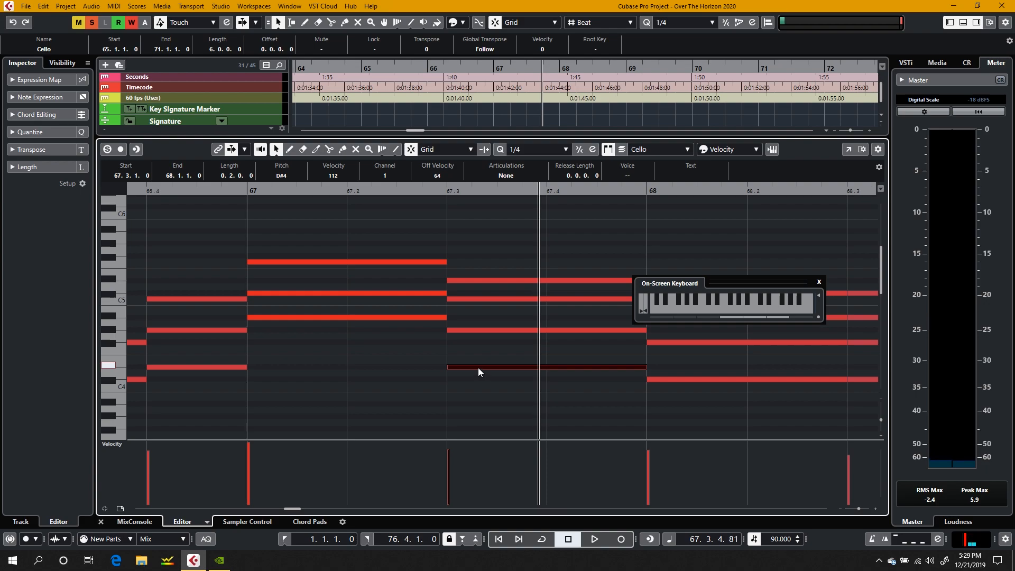
{"action": "left_click_drag", "start_coordinate": [480, 256], "coordinate": [488, 400]}
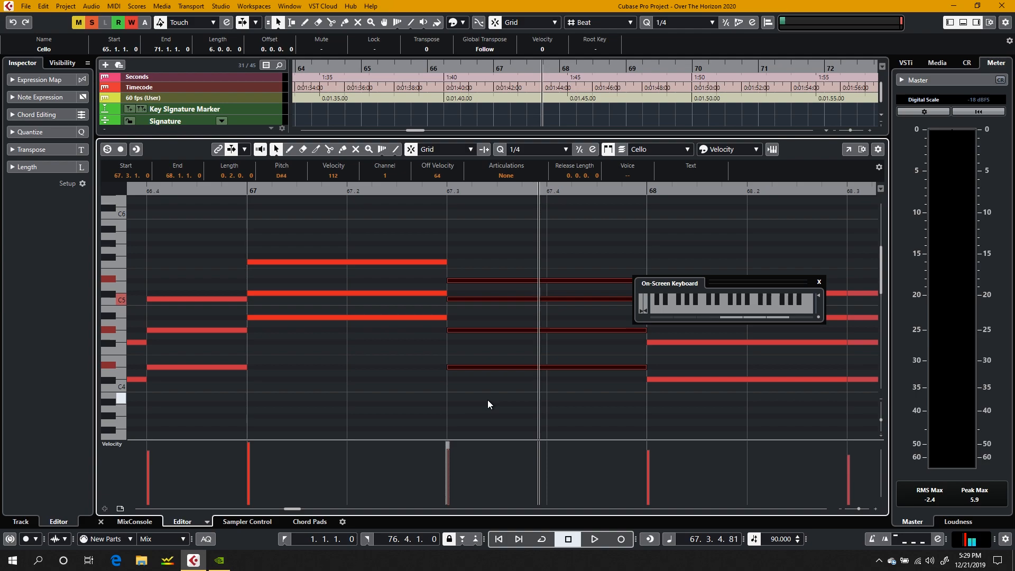
{"action": "left_click", "coordinate": [488, 400]}
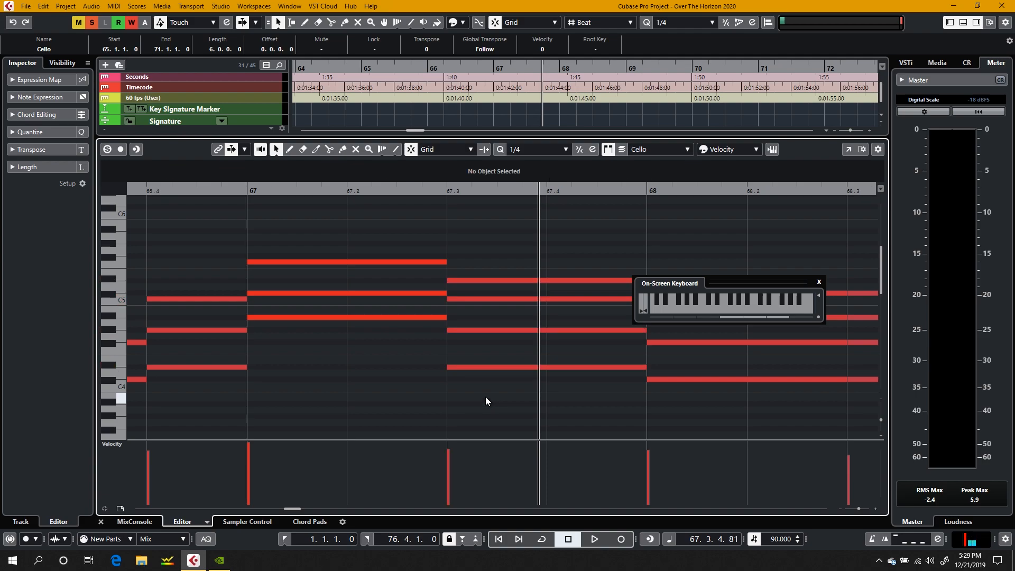
Step: Audition the four notes of the chord at 67.3 in ascending order: D#4, G#4, C5 and D#5
{"action": "left_click", "coordinate": [468, 366]}
{"action": "left_click", "coordinate": [474, 329]}
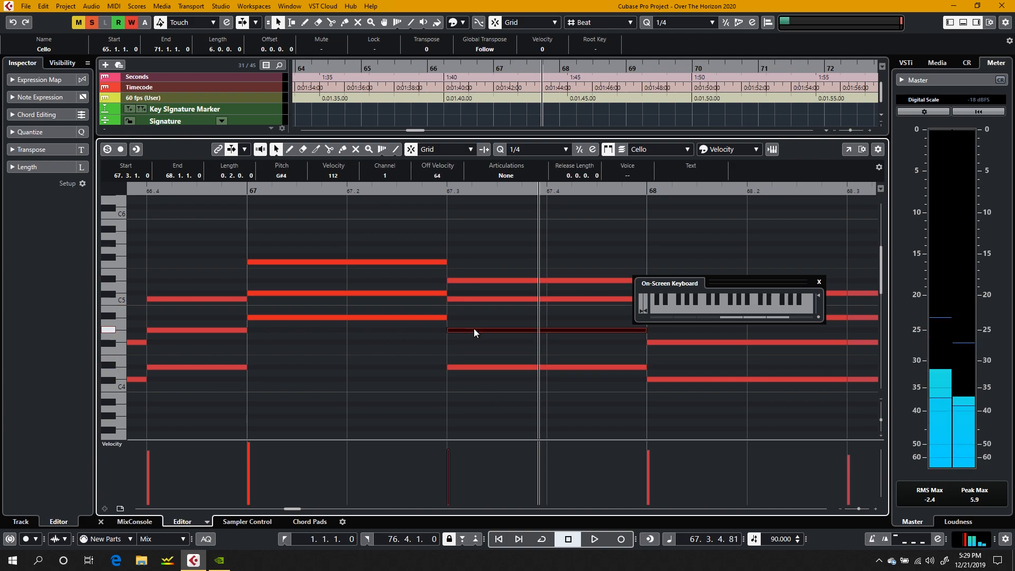
{"action": "left_click", "coordinate": [474, 295]}
{"action": "left_click", "coordinate": [477, 301]}
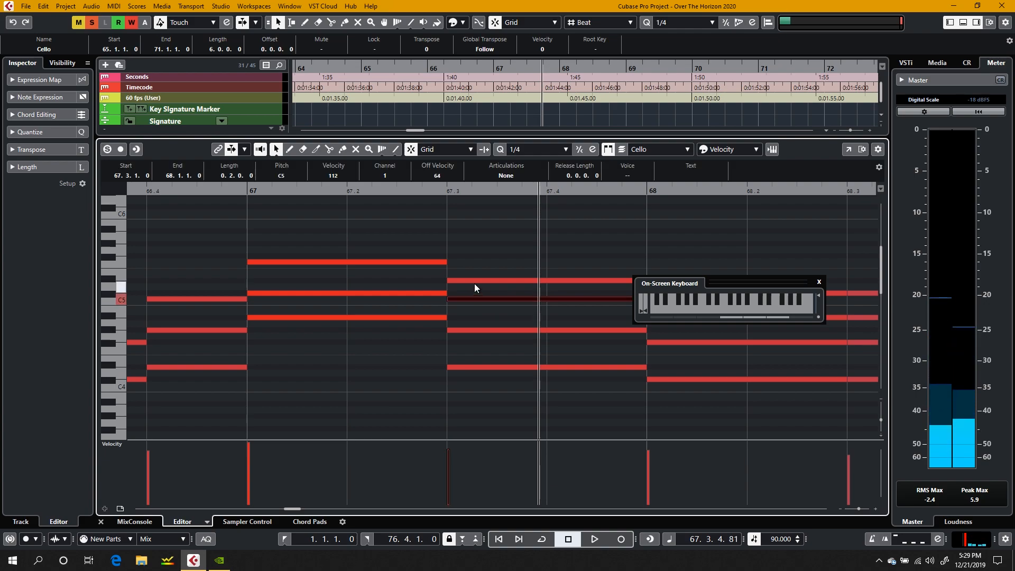
{"action": "left_click", "coordinate": [474, 284]}
{"action": "left_click", "coordinate": [481, 424]}
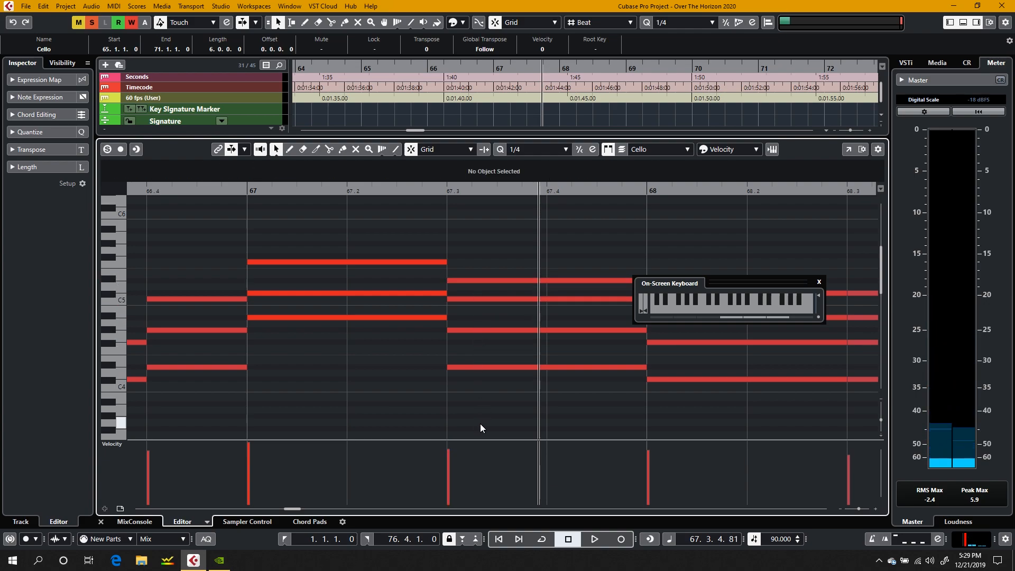
Step: Audition the chord's lowest note, D#4, once more and select all four notes at 67.3
{"action": "left_click", "coordinate": [490, 369]}
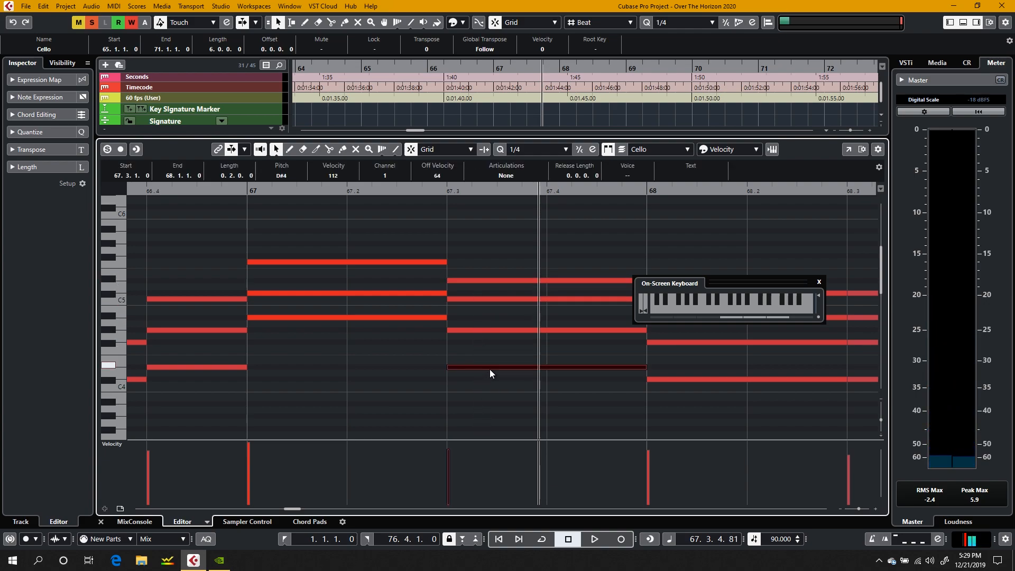
{"action": "left_click", "coordinate": [478, 420]}
{"action": "left_click_drag", "start_coordinate": [479, 418], "coordinate": [491, 269]}
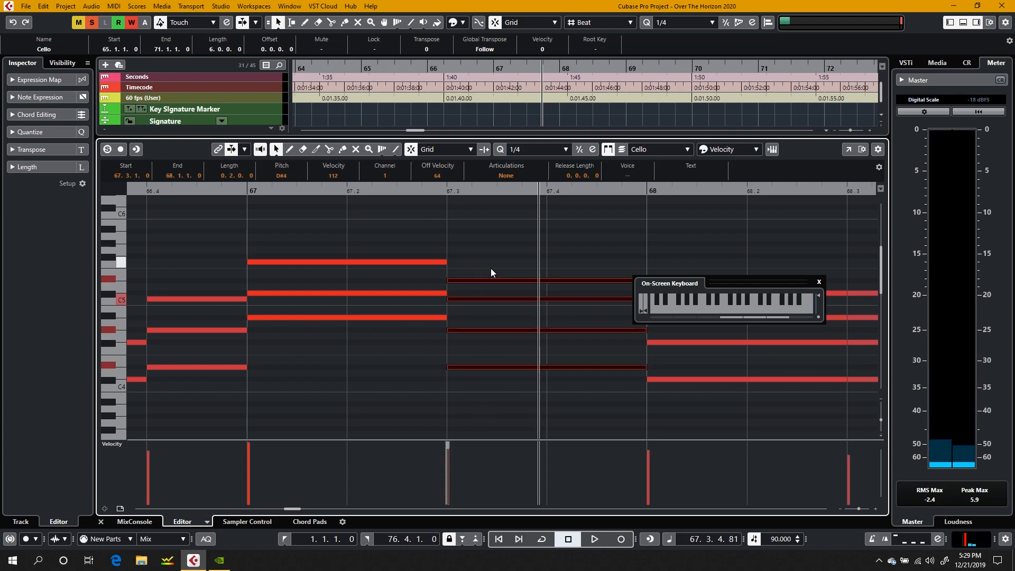
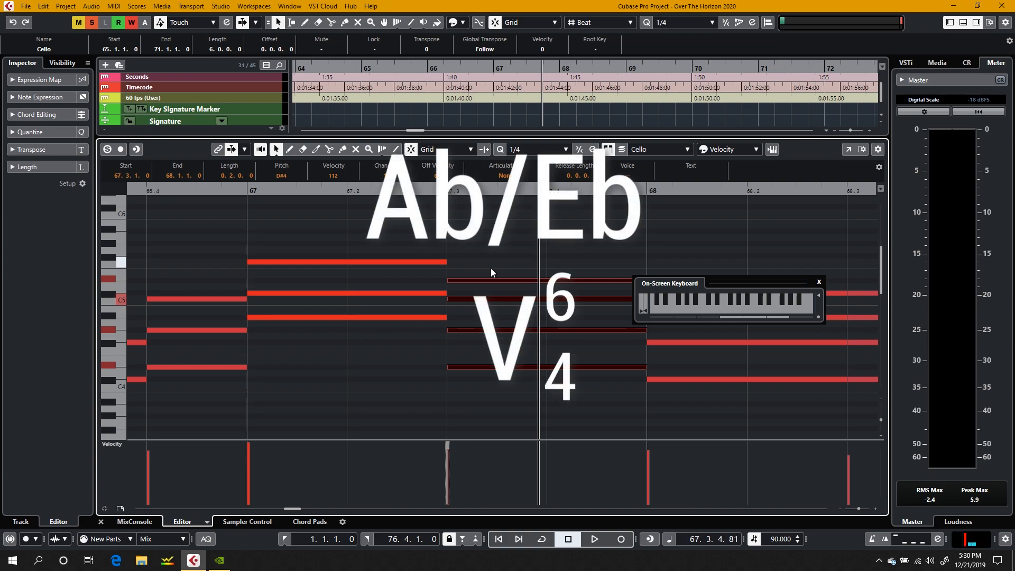
Step: Deselect the chord at 67.3, play the passage from there into bar 69, and select the five-note chord at bar 69
{"action": "left_click", "coordinate": [490, 273]}
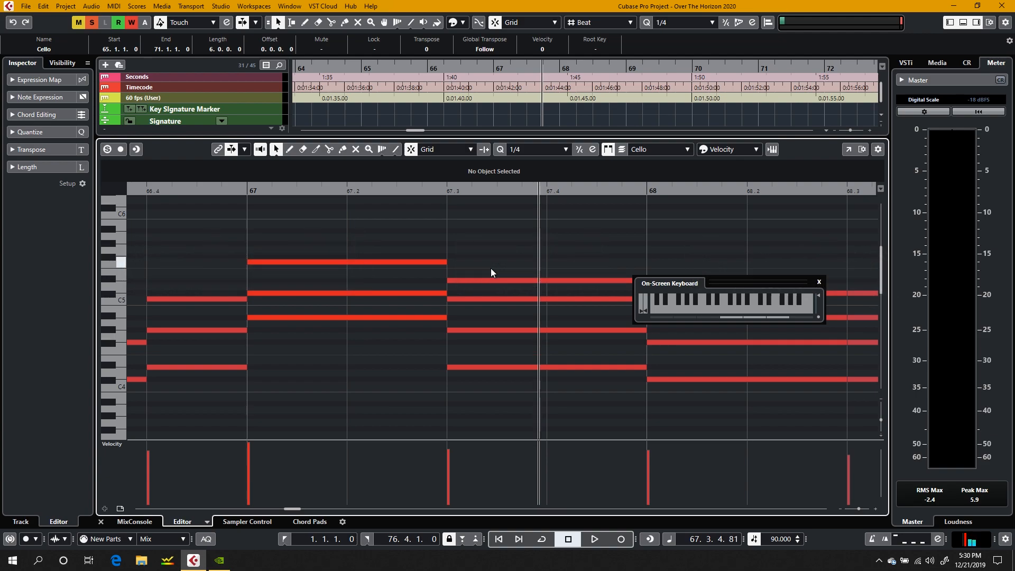
{"action": "scroll", "coordinate": [490, 269], "scroll_direction": "right", "scroll_amount": 3}
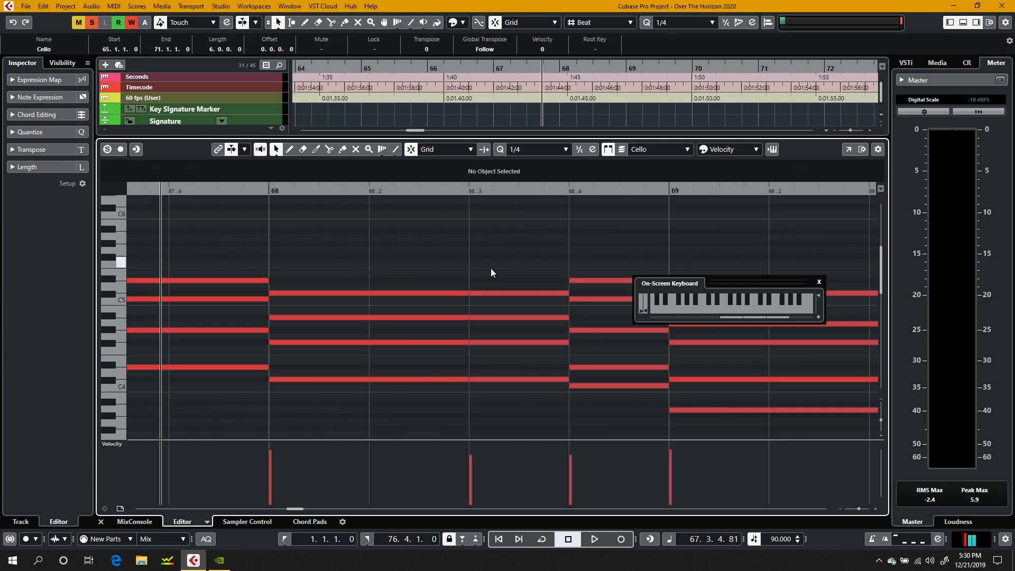
{"action": "key", "text": "space"}
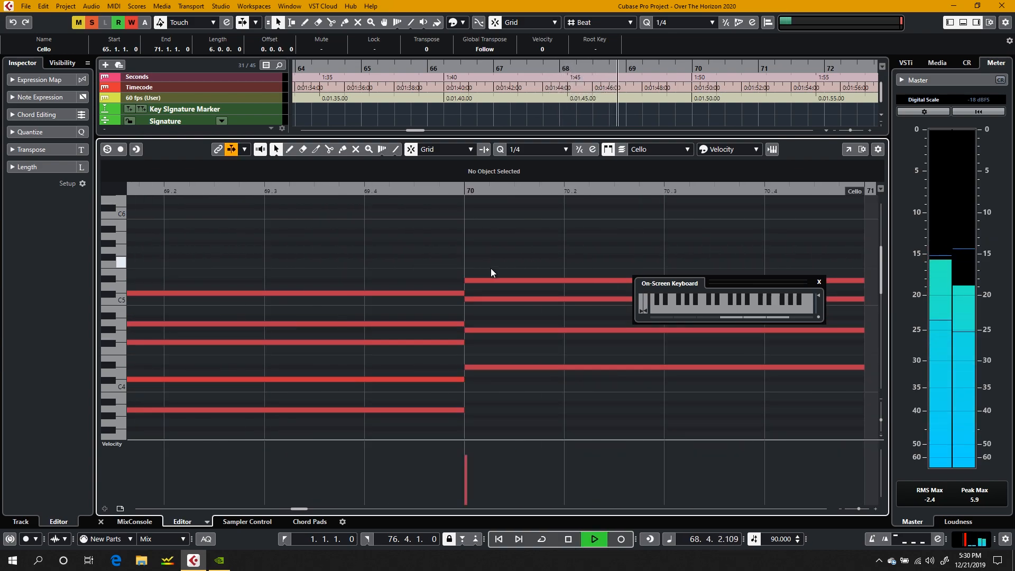
{"action": "key", "text": "space"}
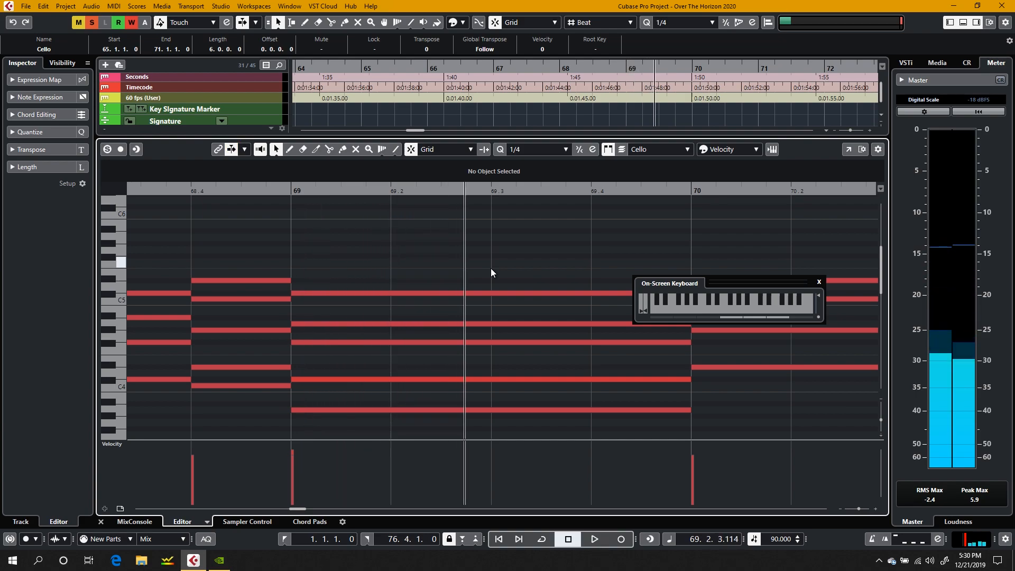
{"action": "left_click_drag", "start_coordinate": [365, 286], "coordinate": [366, 423]}
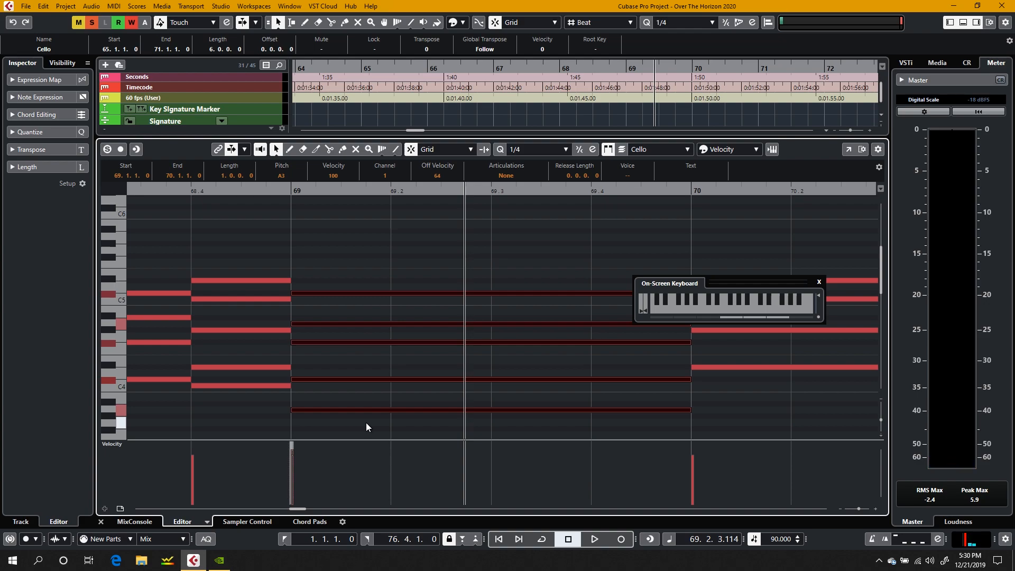
{"action": "left_click", "coordinate": [366, 423]}
{"action": "left_click_drag", "start_coordinate": [366, 423], "coordinate": [393, 323]}
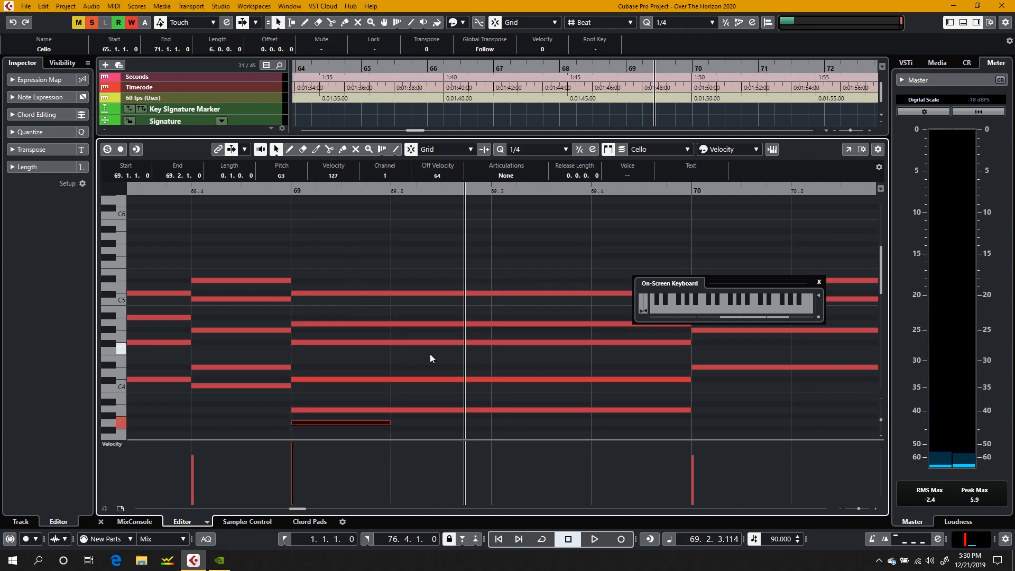
{"action": "key", "text": "ctrl+z"}
Step: Audition the notes of the chord at bar 69 in ascending order from A3 up to C#5
{"action": "left_click", "coordinate": [320, 410]}
{"action": "left_click_drag", "start_coordinate": [326, 402], "coordinate": [328, 331]}
{"action": "left_click", "coordinate": [327, 325]}
{"action": "left_click", "coordinate": [323, 295]}
{"action": "left_click", "coordinate": [349, 246]}
{"action": "left_click_drag", "start_coordinate": [349, 246], "coordinate": [318, 259]}
Step: Audition the bar 69 chord's lowest note, A3, once more and deselect it
{"action": "left_click", "coordinate": [311, 227]}
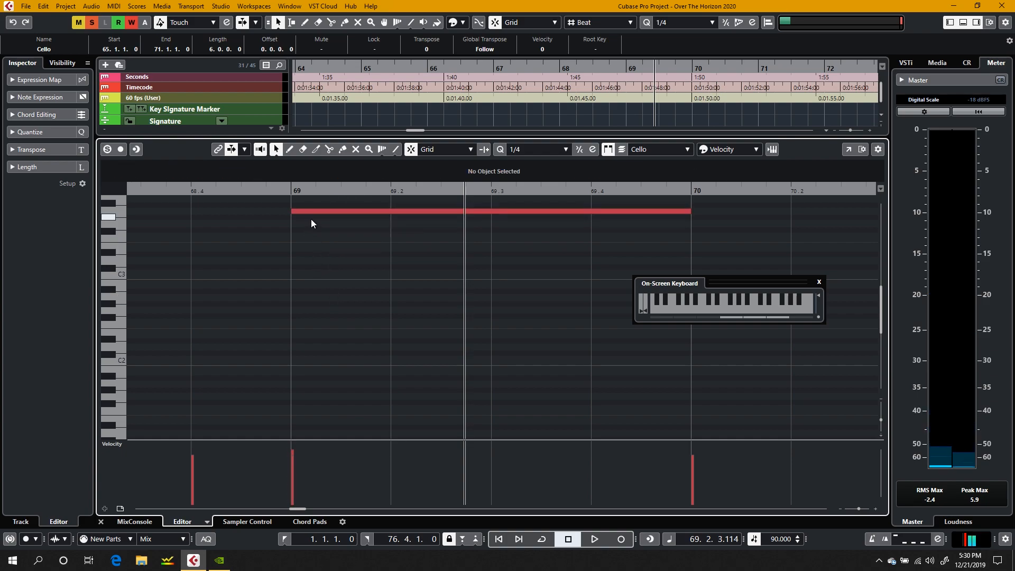
{"action": "left_click", "coordinate": [310, 212]}
{"action": "scroll", "coordinate": [316, 252], "scroll_direction": "up", "scroll_amount": 10}
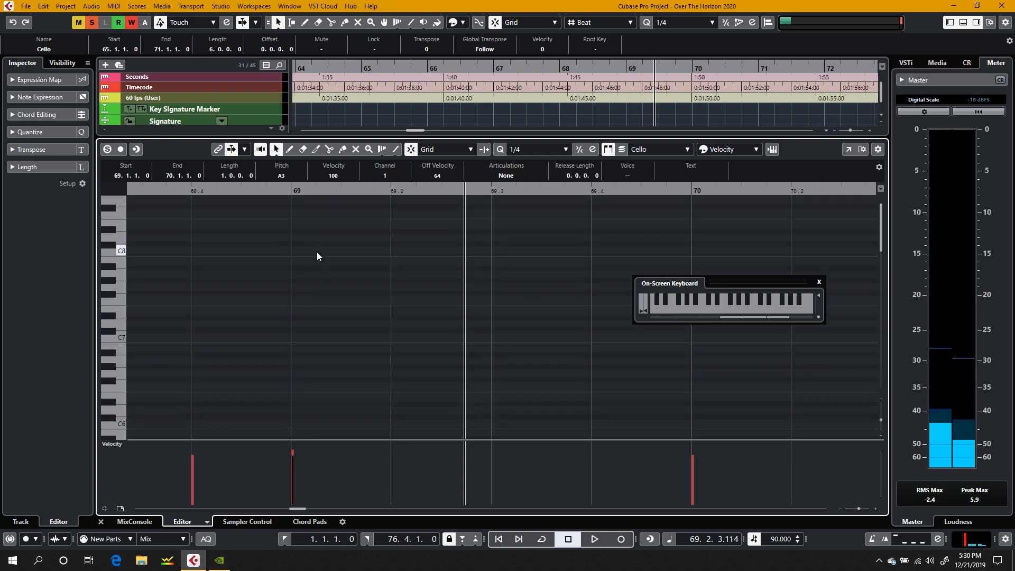
{"action": "left_click", "coordinate": [323, 303]}
{"action": "scroll", "coordinate": [323, 304], "scroll_direction": "down", "scroll_amount": 10}
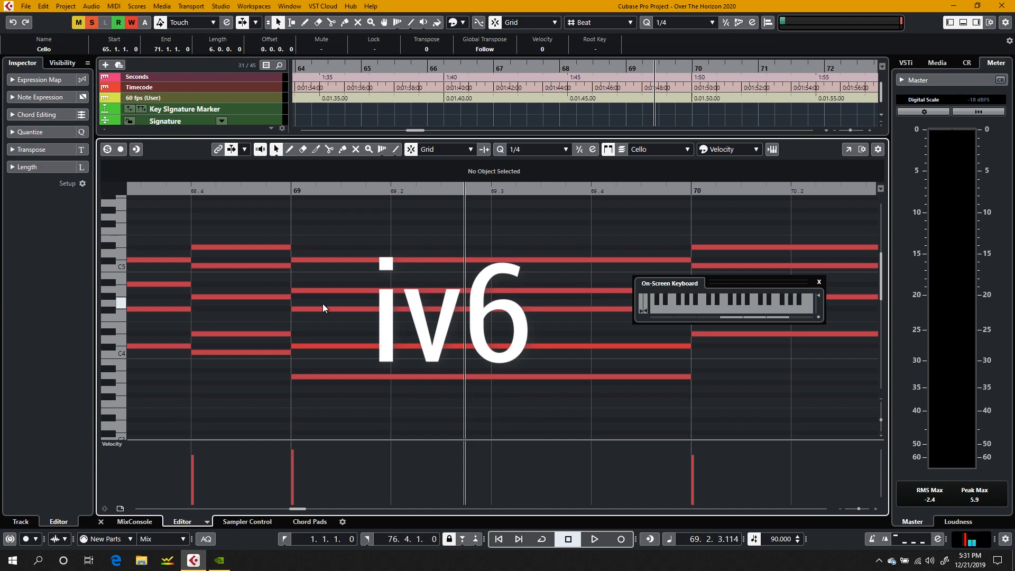
Step: Play bar 69 in short bursts to hear its chord change into bar 70
{"action": "key", "text": "space"}
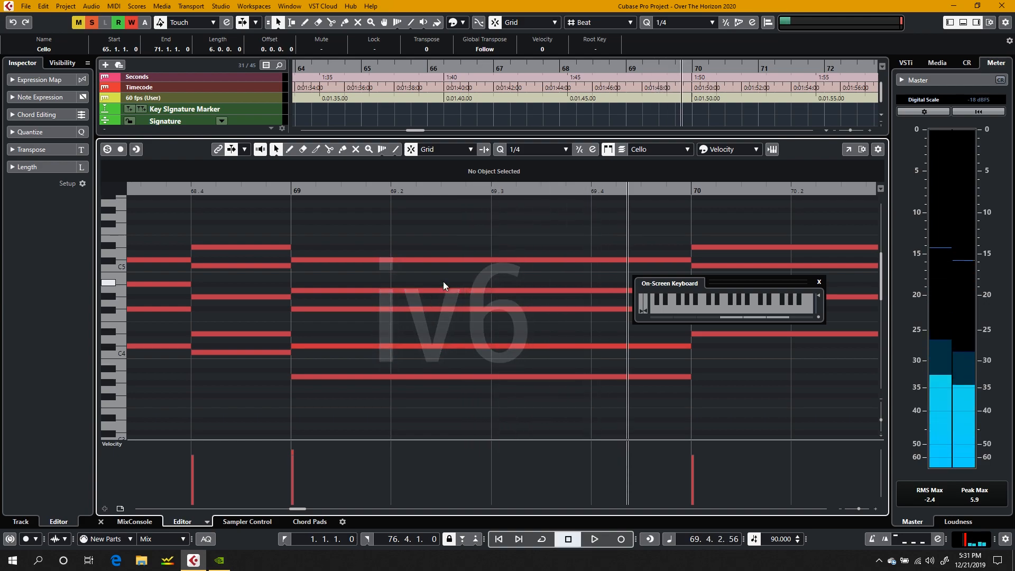
{"action": "scroll", "coordinate": [440, 249], "scroll_direction": "down", "scroll_amount": 4}
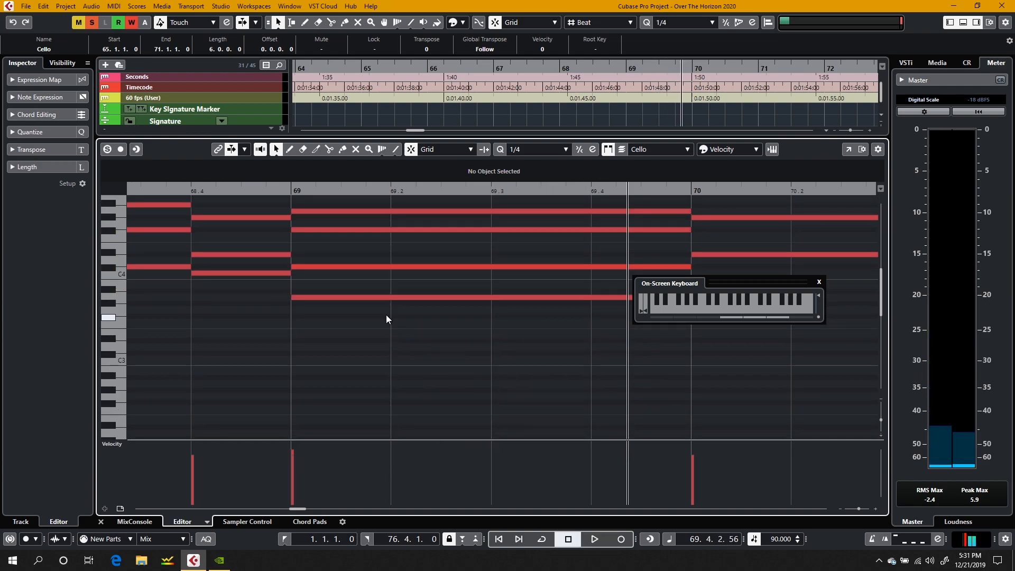
{"action": "scroll", "coordinate": [386, 316], "scroll_direction": "right", "scroll_amount": 3}
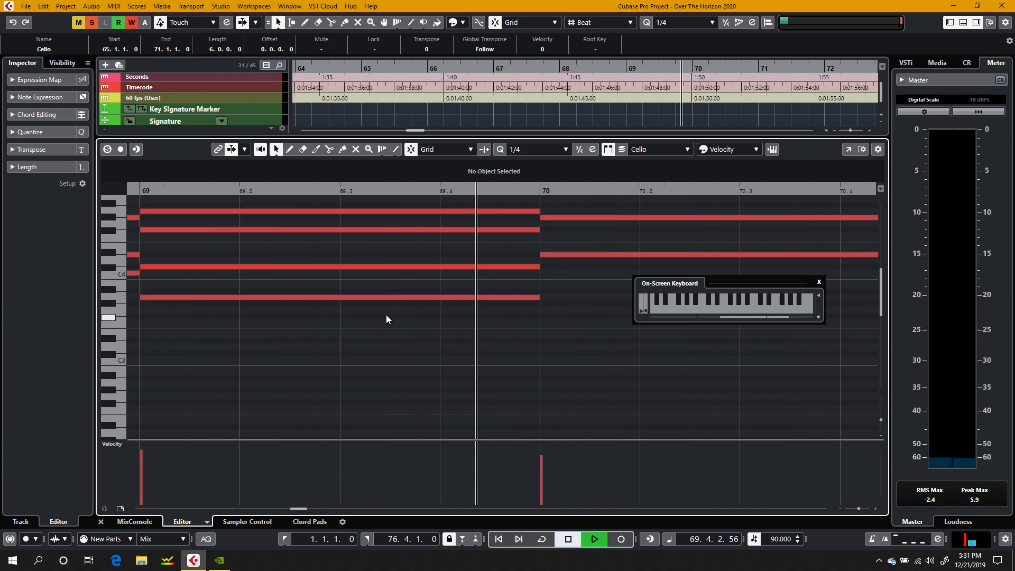
{"action": "scroll", "coordinate": [386, 315], "scroll_direction": "down", "scroll_amount": 5}
{"action": "scroll", "coordinate": [386, 315], "scroll_direction": "up", "scroll_amount": 2}
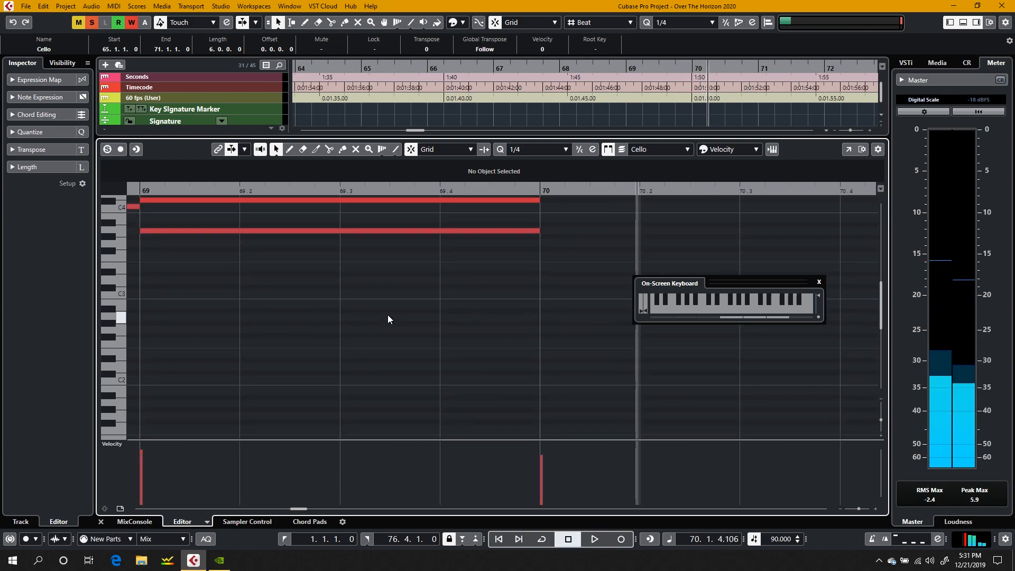
Step: Play the rest of bar 70 to hear its sustained chord and stop just after bar 71
{"action": "scroll", "coordinate": [588, 307], "scroll_direction": "right", "scroll_amount": 8}
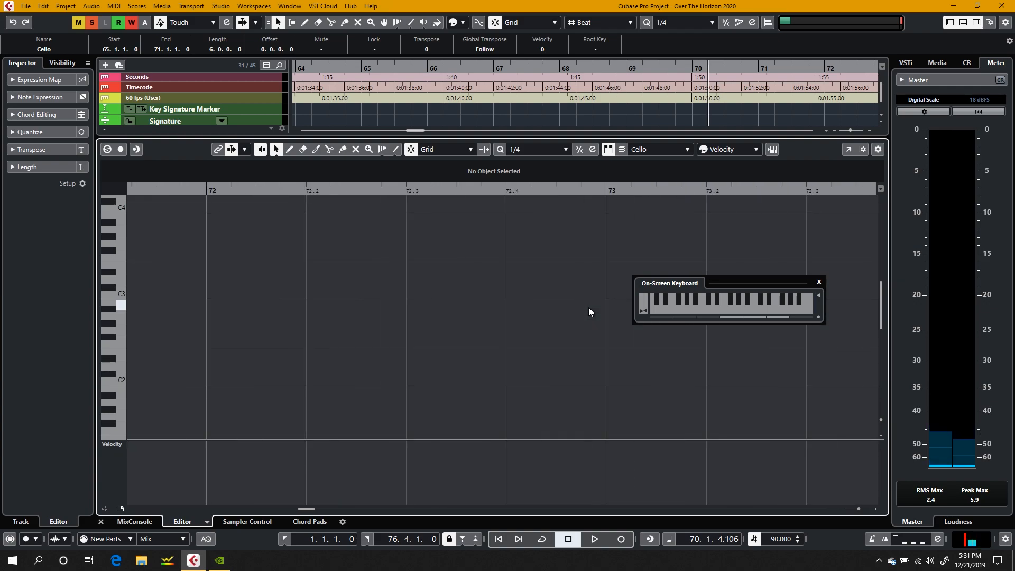
{"action": "key", "text": "space"}
{"action": "scroll", "coordinate": [442, 324], "scroll_direction": "up", "scroll_amount": 10}
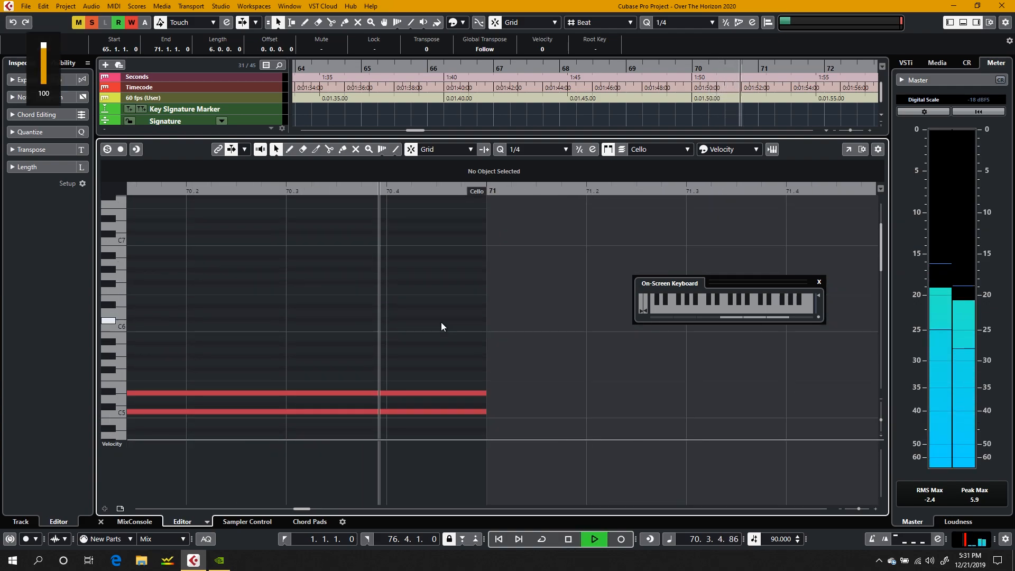
{"action": "scroll", "coordinate": [442, 322], "scroll_direction": "down", "scroll_amount": 3}
{"action": "key", "text": "space"}
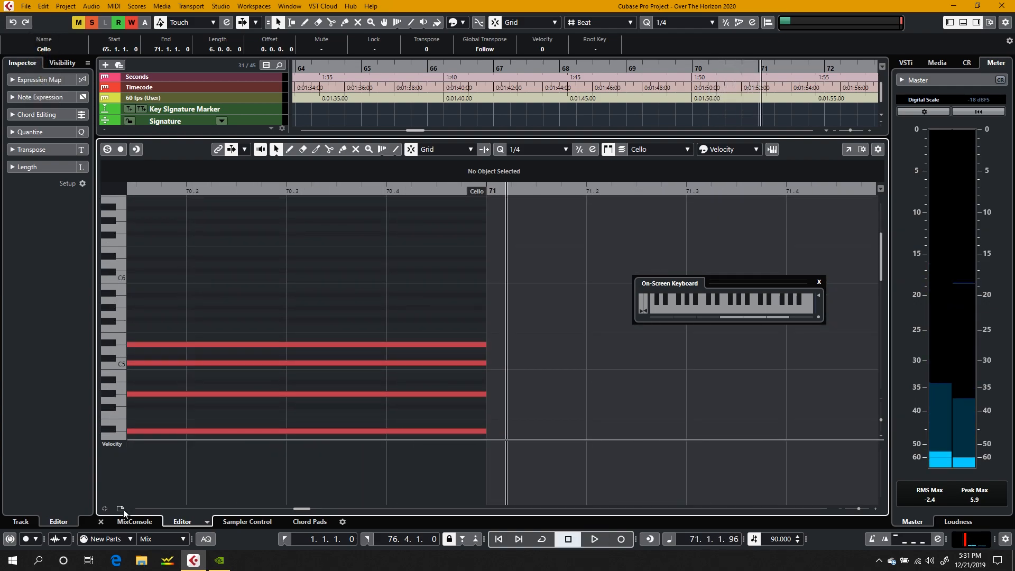
Step: Close the note editor and play the whole string section in the arrangement from bar 65 into bar 71
{"action": "left_click", "coordinate": [101, 522]}
{"action": "left_click", "coordinate": [147, 416]}
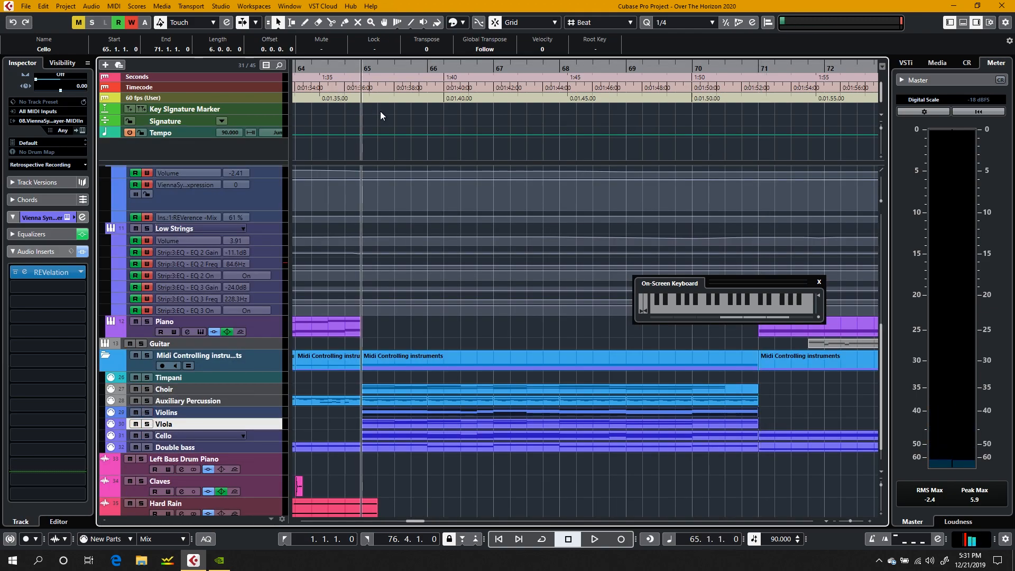
{"action": "key", "text": "space"}
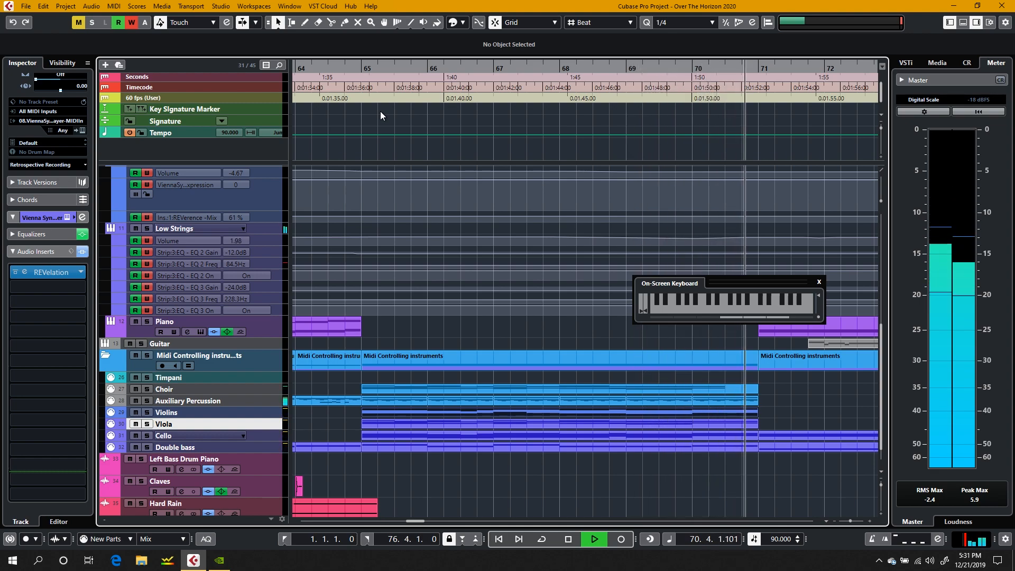
{"action": "left_click", "coordinate": [546, 159]}
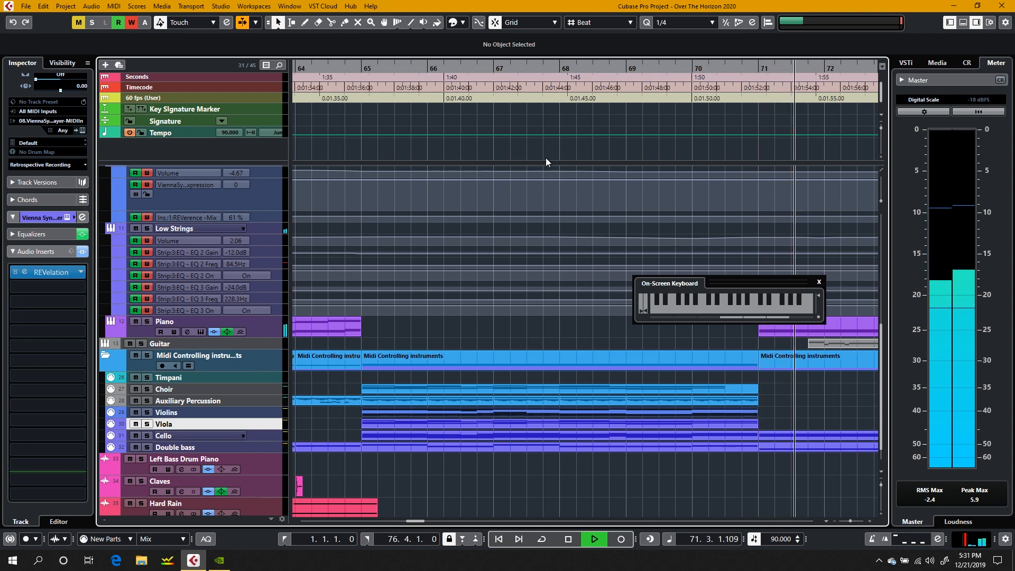
{"action": "key", "text": "space"}
{"action": "key", "text": "XF86AudioRaiseVolume"}
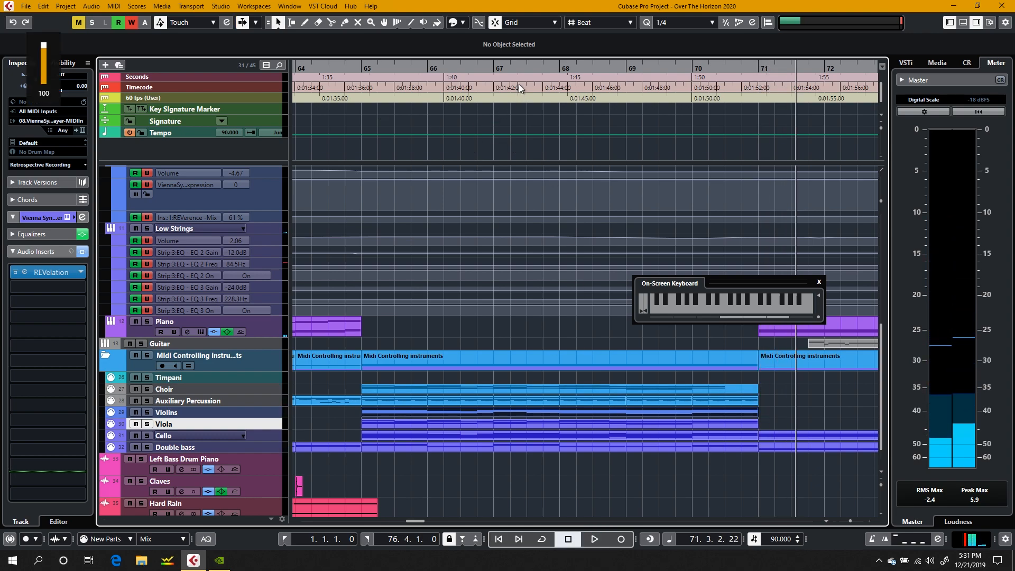
Step: Play the arrangement from bar 67 into bar 69 while examining the percussion, string and MIDI tracks
{"action": "left_click", "coordinate": [489, 67]}
{"action": "key", "text": "XF86AudioRaiseVolume"}
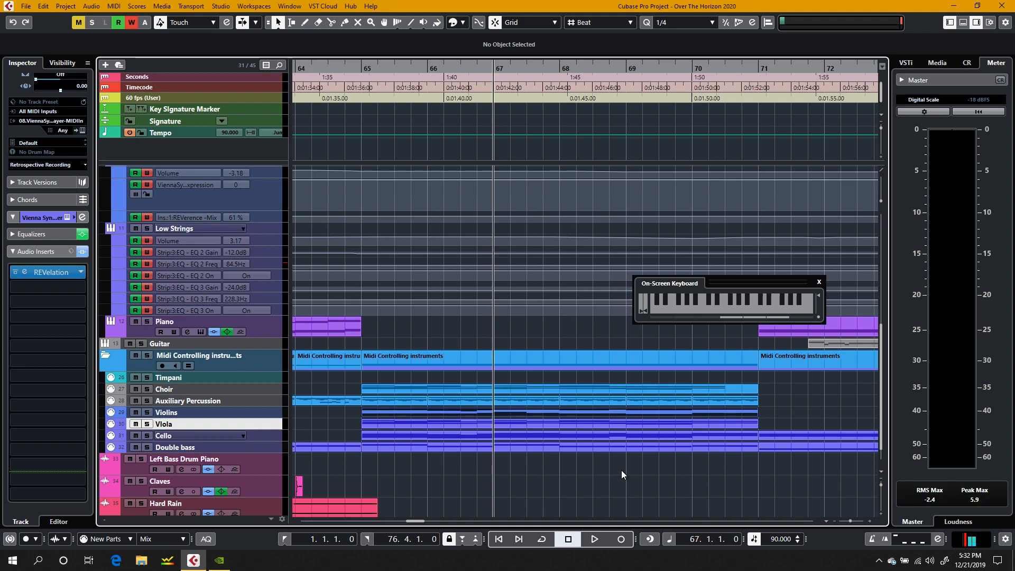
{"action": "left_click", "coordinate": [621, 471]}
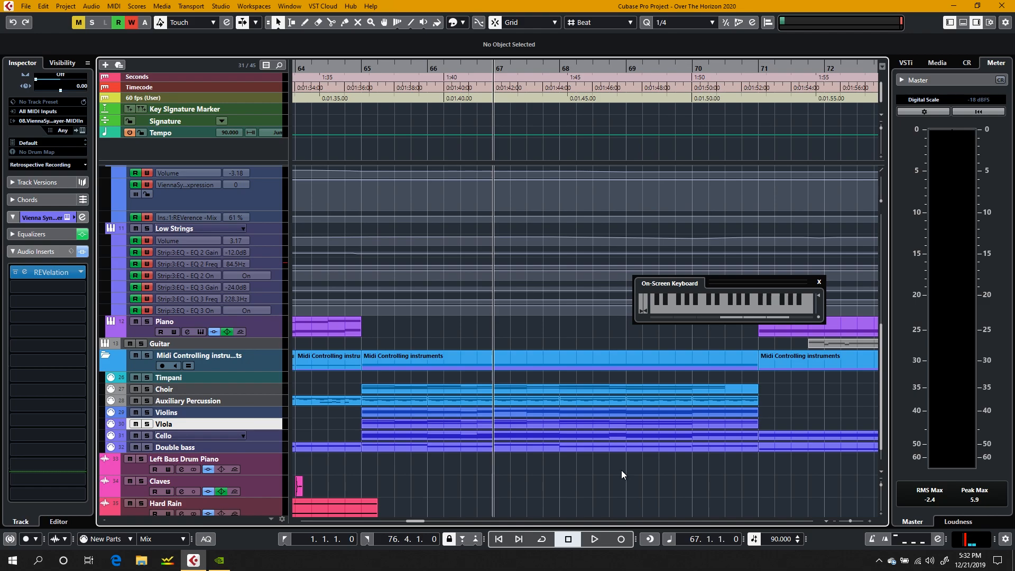
{"action": "scroll", "coordinate": [620, 471], "scroll_direction": "up", "scroll_amount": 6}
{"action": "key", "text": "space"}
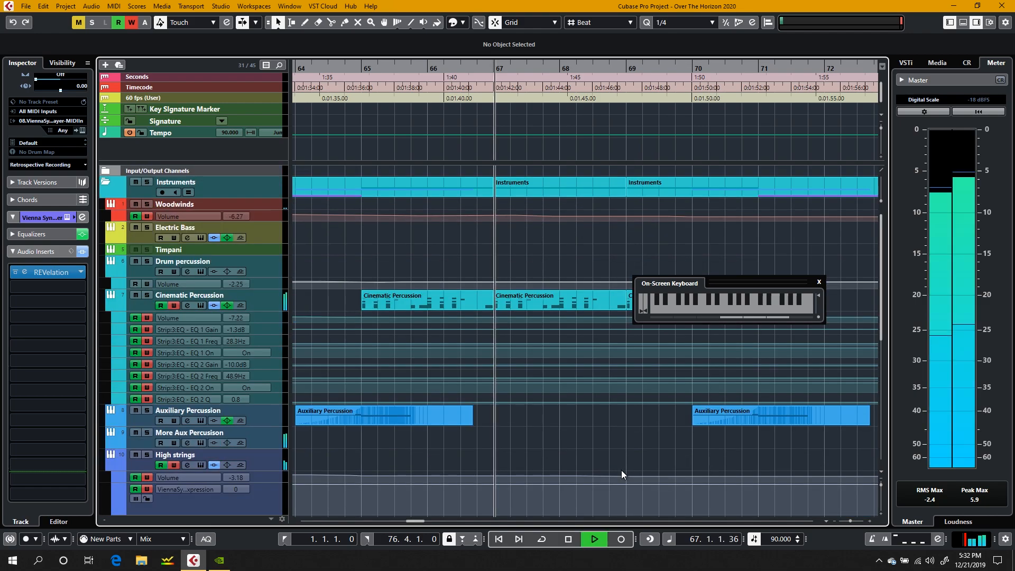
{"action": "scroll", "coordinate": [427, 413], "scroll_direction": "down", "scroll_amount": 6}
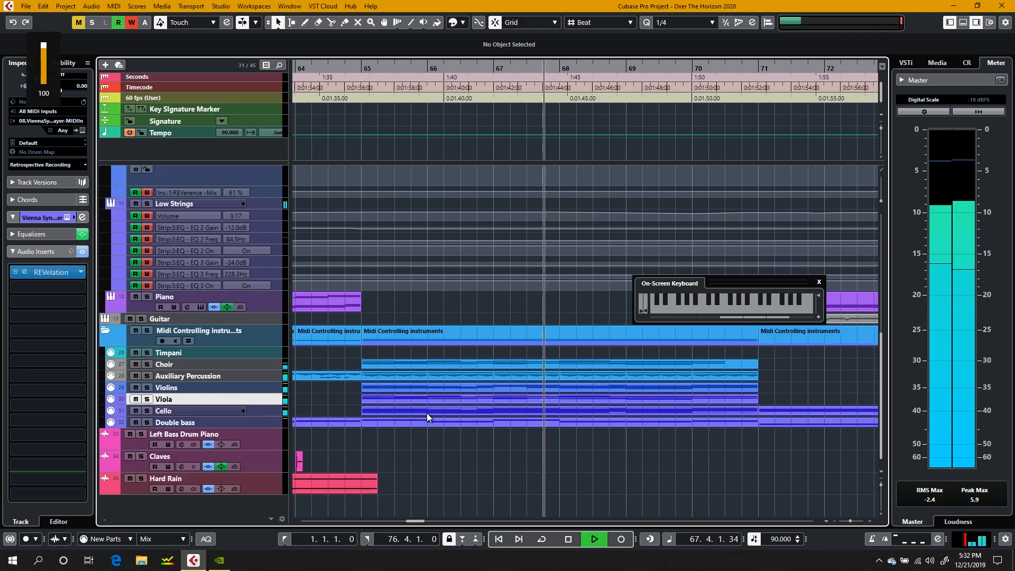
{"action": "scroll", "coordinate": [427, 414], "scroll_direction": "up", "scroll_amount": 6}
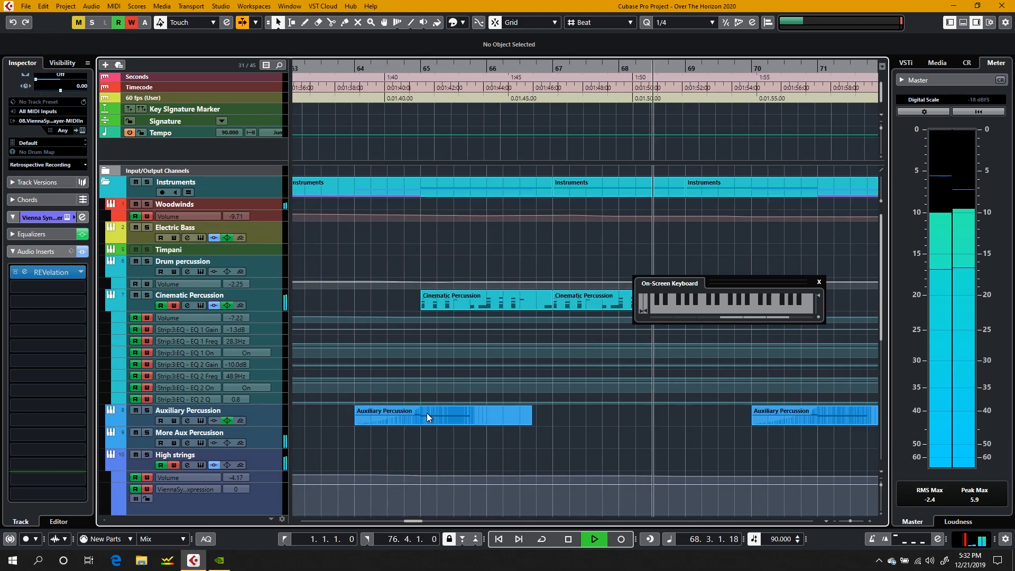
{"action": "scroll", "coordinate": [427, 414], "scroll_direction": "down", "scroll_amount": 6}
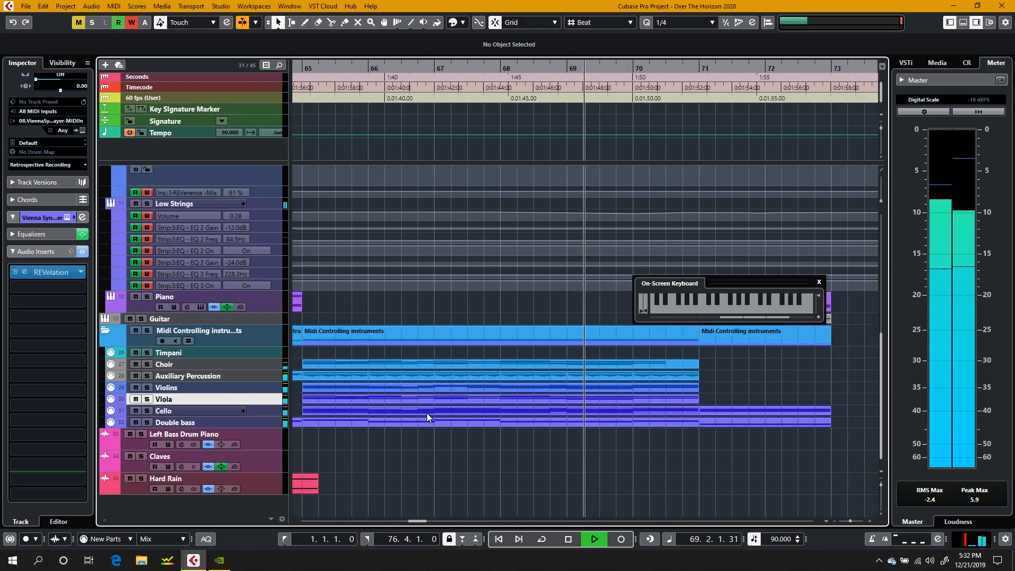
{"action": "key", "text": "space"}
Step: Open the Cinematic Percussion part at bar 65 to view its notes and close the editor again
{"action": "scroll", "coordinate": [427, 413], "scroll_direction": "up", "scroll_amount": 6}
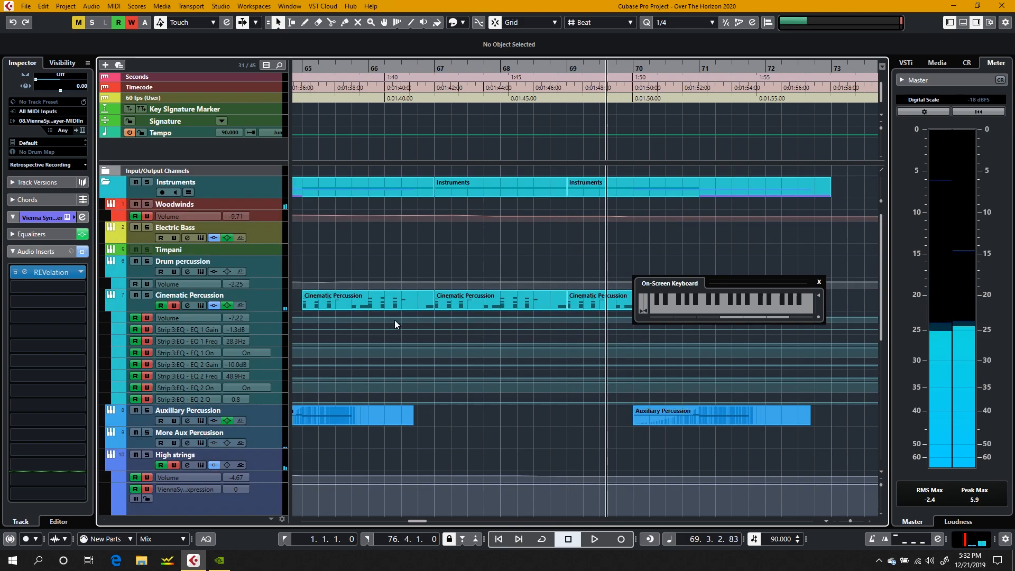
{"action": "double_click", "coordinate": [360, 298]}
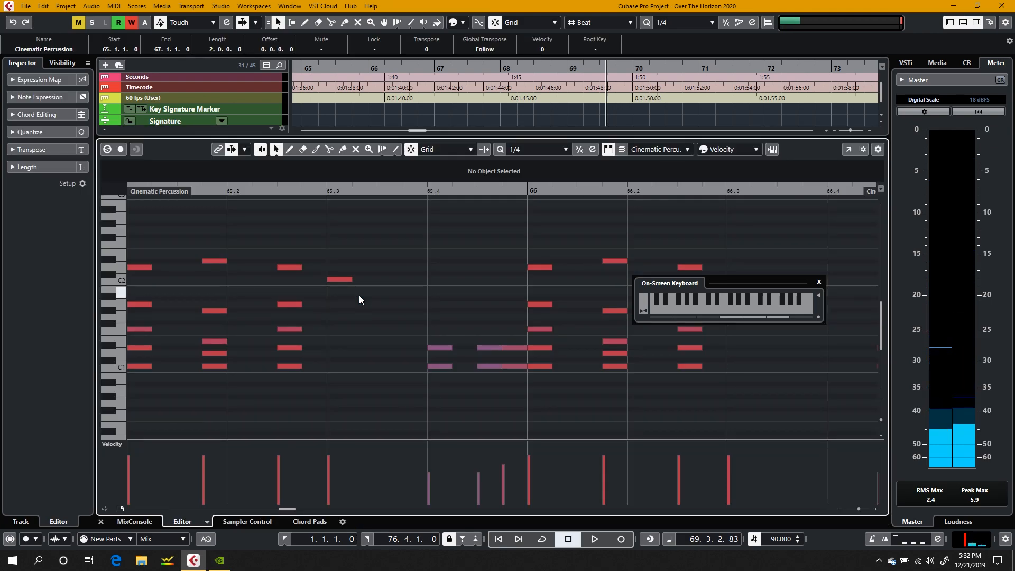
{"action": "left_click", "coordinate": [102, 521]}
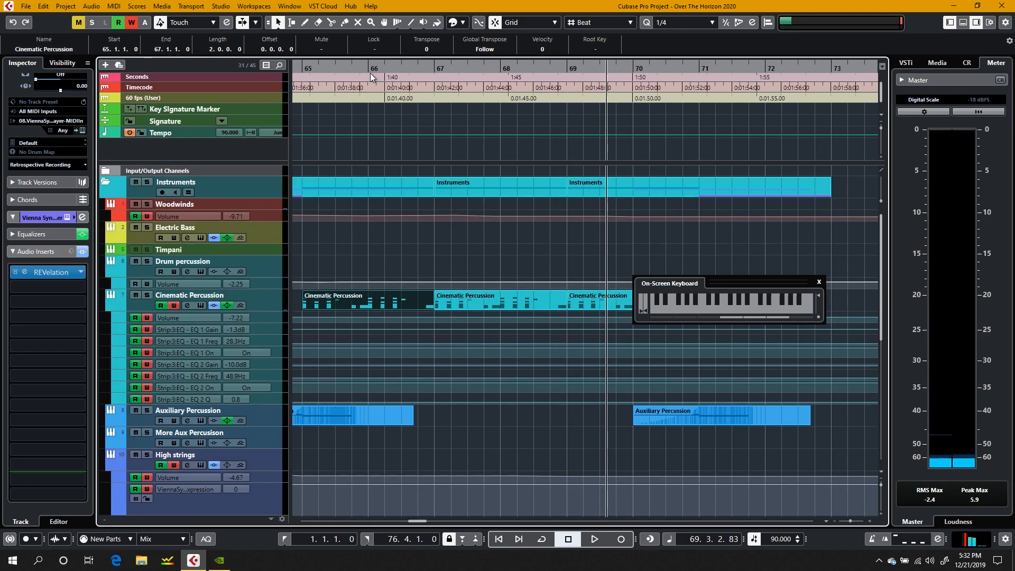
Step: Place the playback cursor at 64.4 and open the Cinematic Percussion track's Groove Agent SE instrument
{"action": "scroll", "coordinate": [318, 91], "scroll_direction": "right", "scroll_amount": 3}
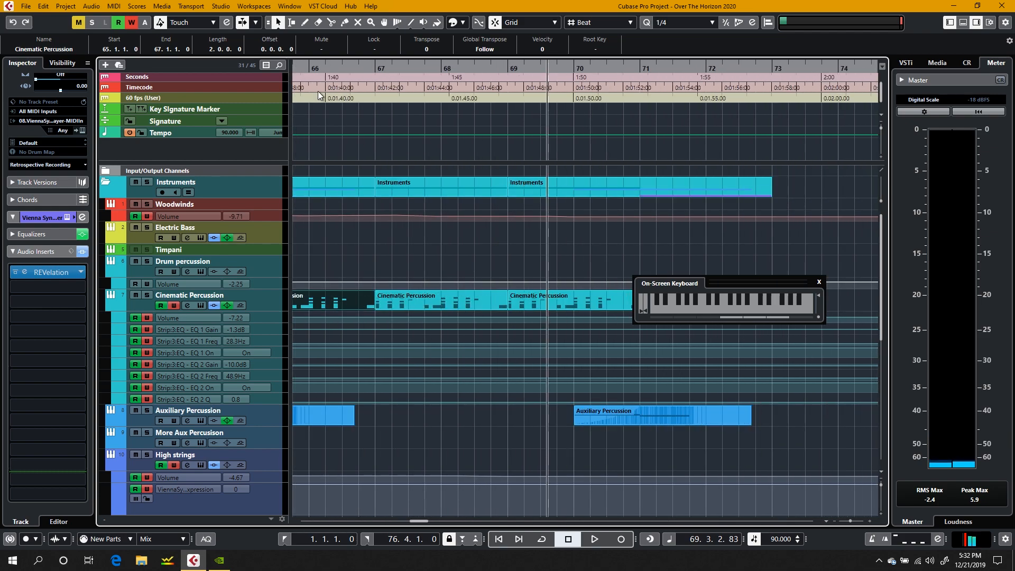
{"action": "scroll", "coordinate": [361, 154], "scroll_direction": "left", "scroll_amount": 10}
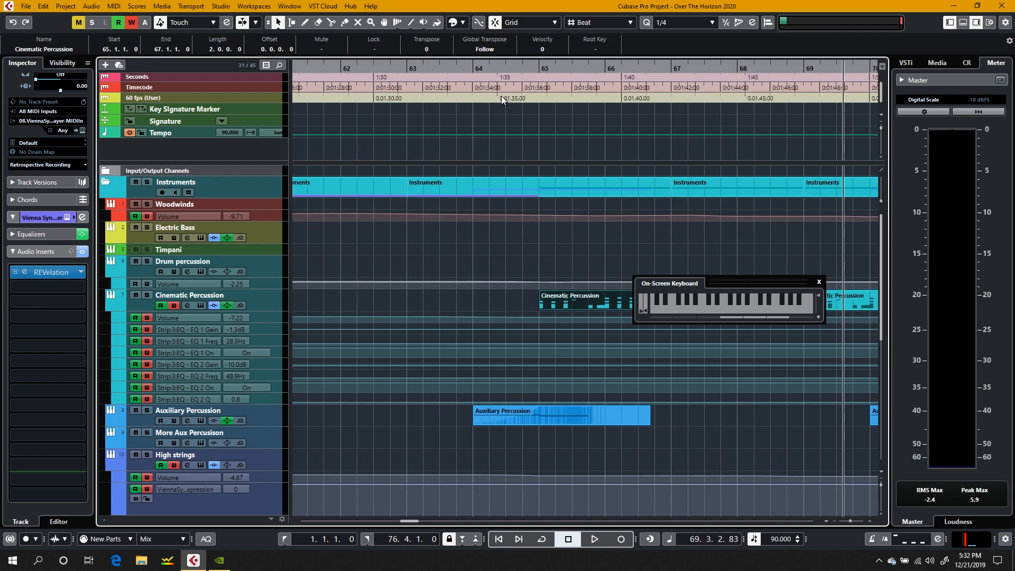
{"action": "left_click", "coordinate": [522, 72]}
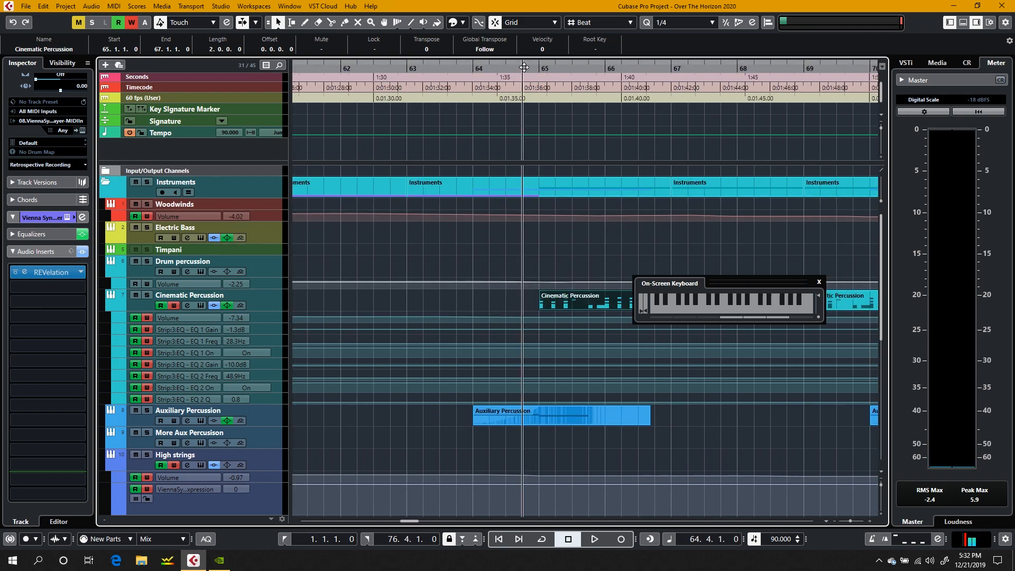
{"action": "left_click", "coordinate": [199, 305]}
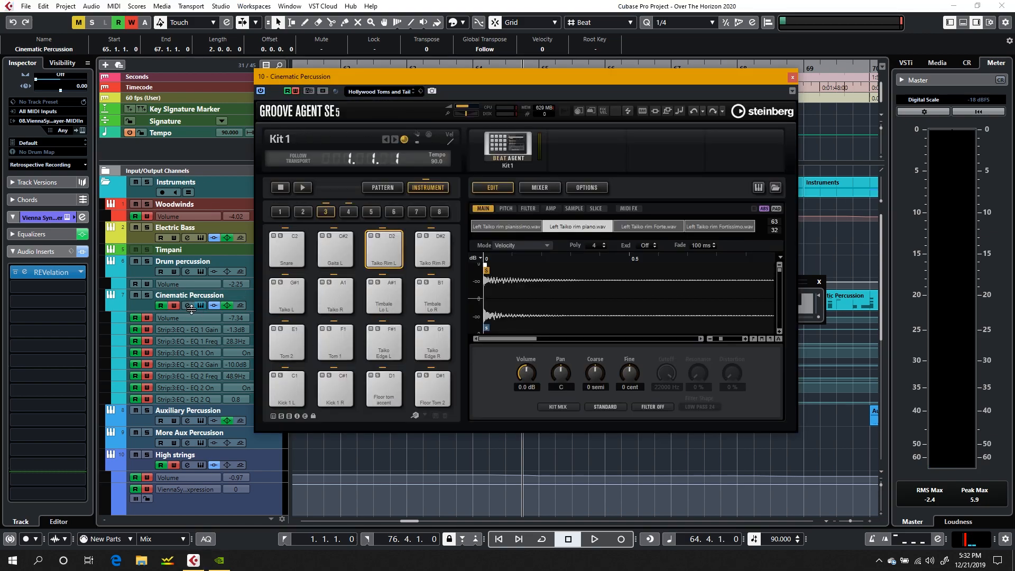
Step: Open the Low Strings REVelation reverb insert and play the passage from 64.4
{"action": "left_click", "coordinate": [65, 276]}
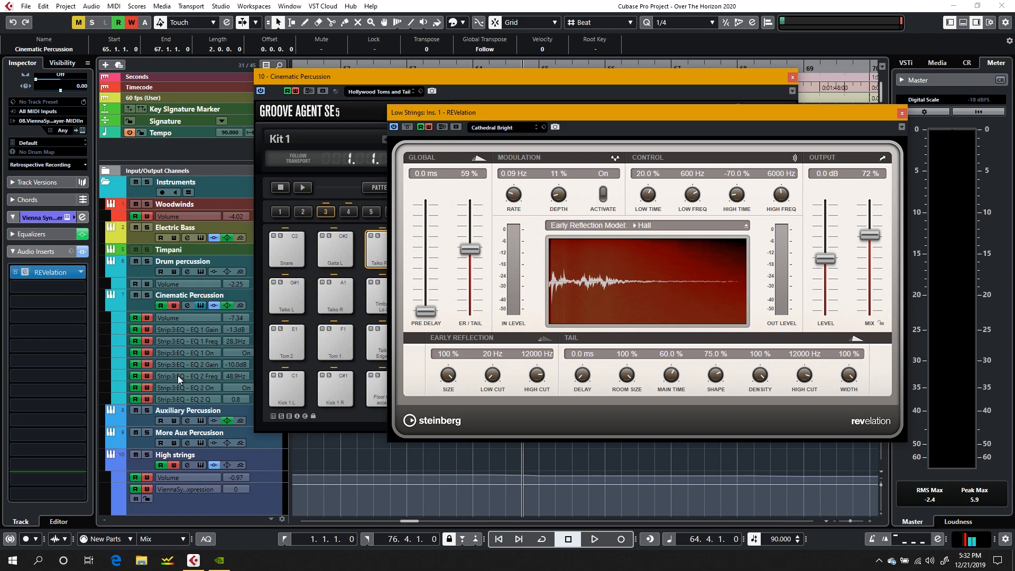
{"action": "key", "text": "space"}
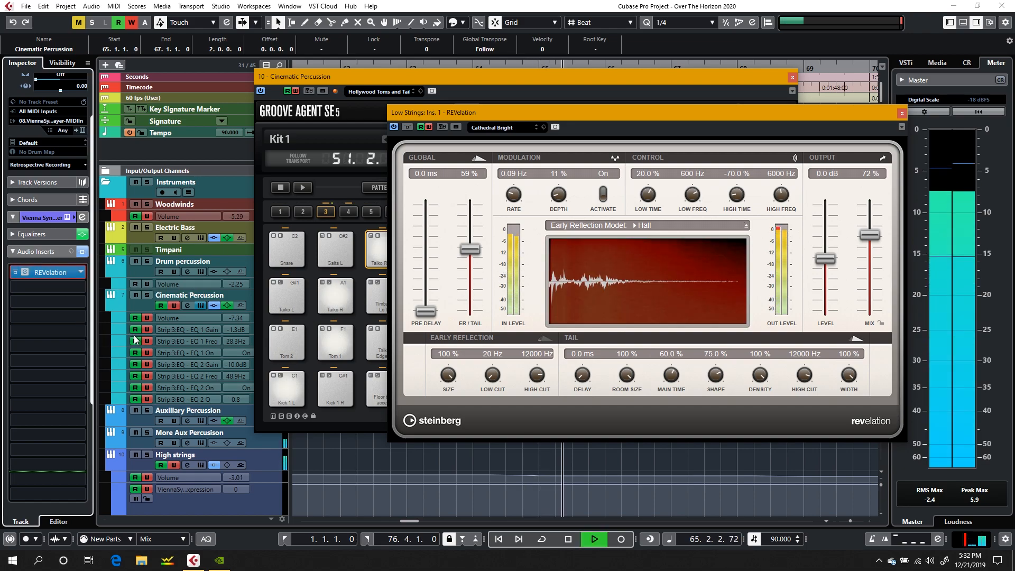
Step: Open the REVerence insert from the Cinematic Percussion channel settings and close the Low Strings REVelation window
{"action": "left_click", "coordinate": [187, 306]}
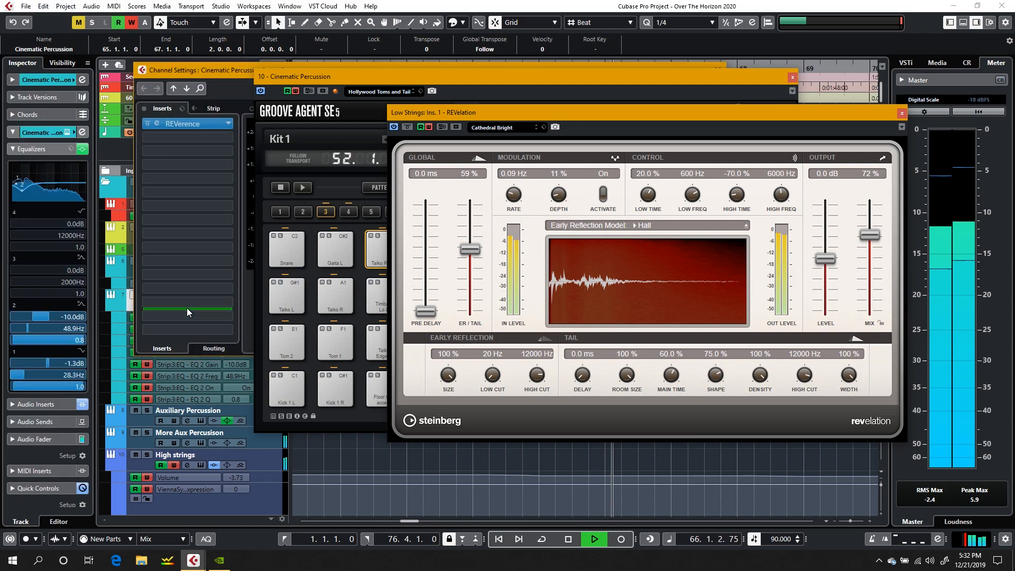
{"action": "left_click", "coordinate": [203, 126]}
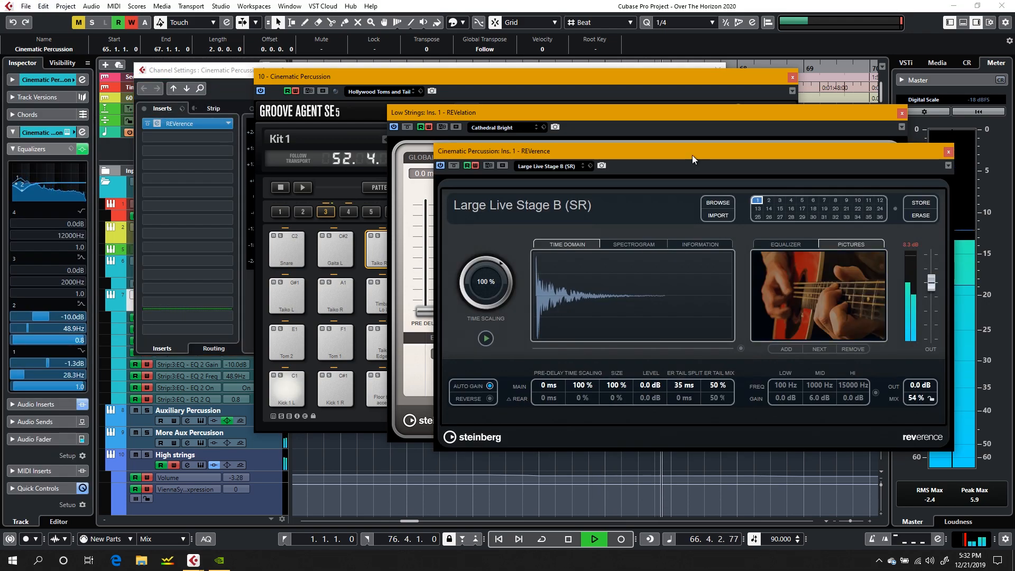
{"action": "key", "text": "space"}
{"action": "left_click", "coordinate": [901, 114]}
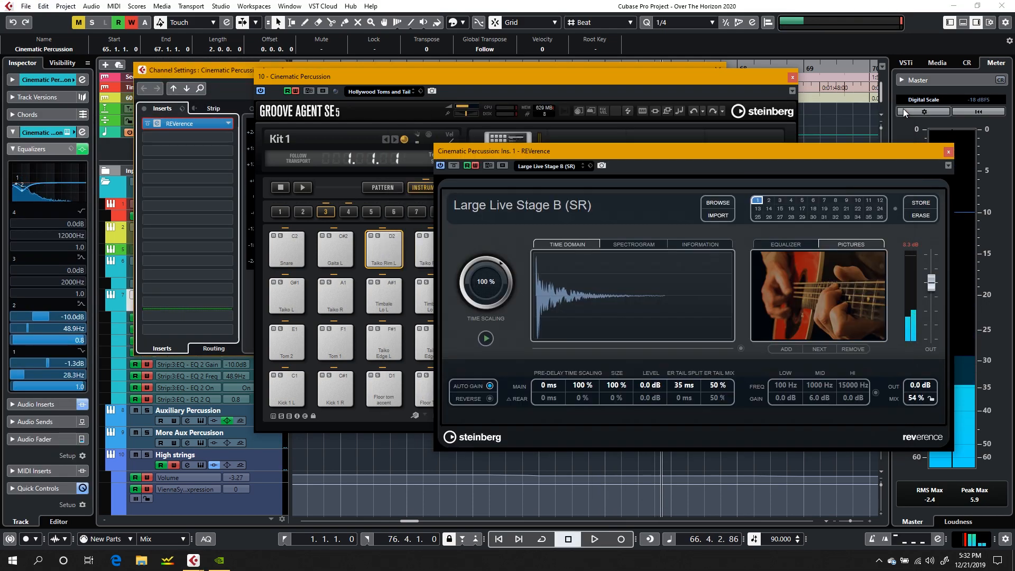
{"action": "left_click_drag", "start_coordinate": [723, 151], "coordinate": [653, 143]}
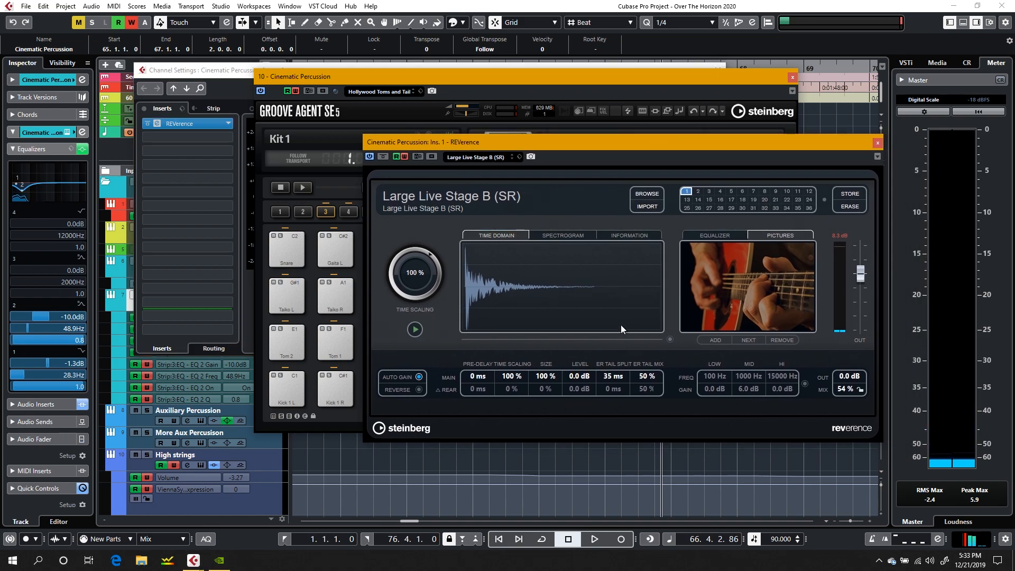
Step: Play the passage from bar 66 with Cinematic Percussion's REVerence reverb in view and close the reverb window
{"action": "key", "text": "XF86AudioRaiseVolume"}
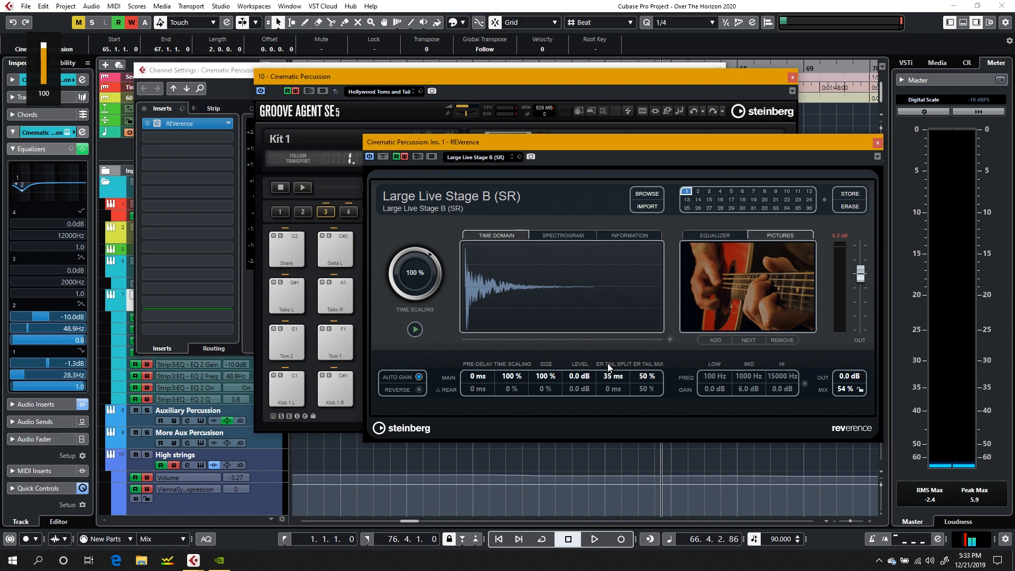
{"action": "key", "text": "space"}
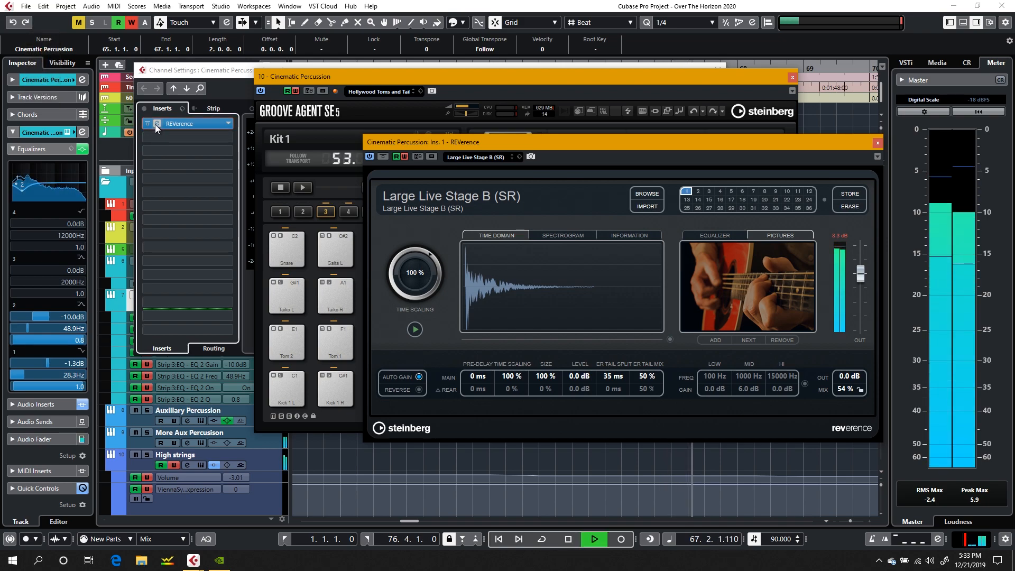
{"action": "key", "text": "space"}
{"action": "mouse_move", "coordinate": [20, 194]}
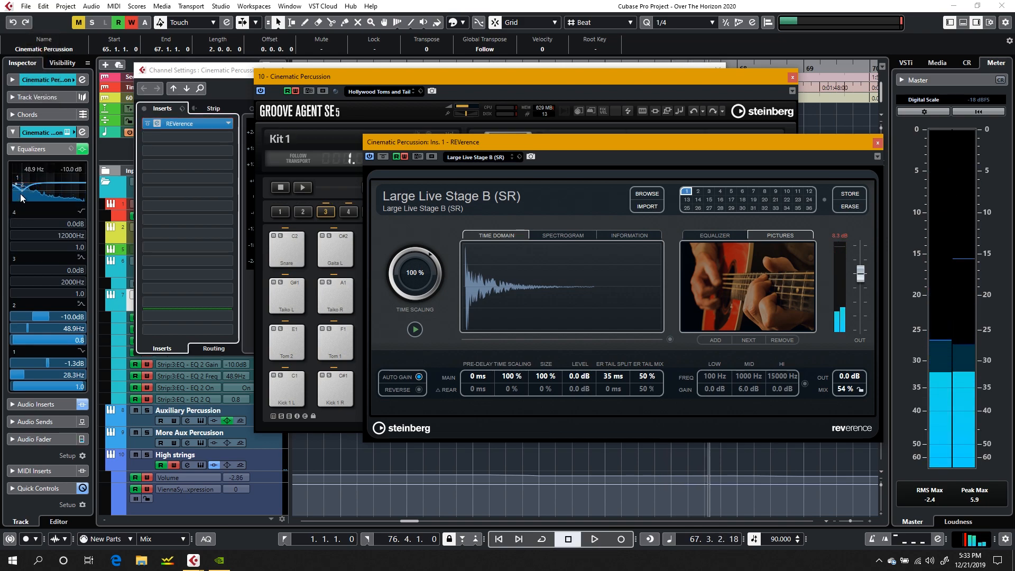
{"action": "left_click", "coordinate": [875, 141]}
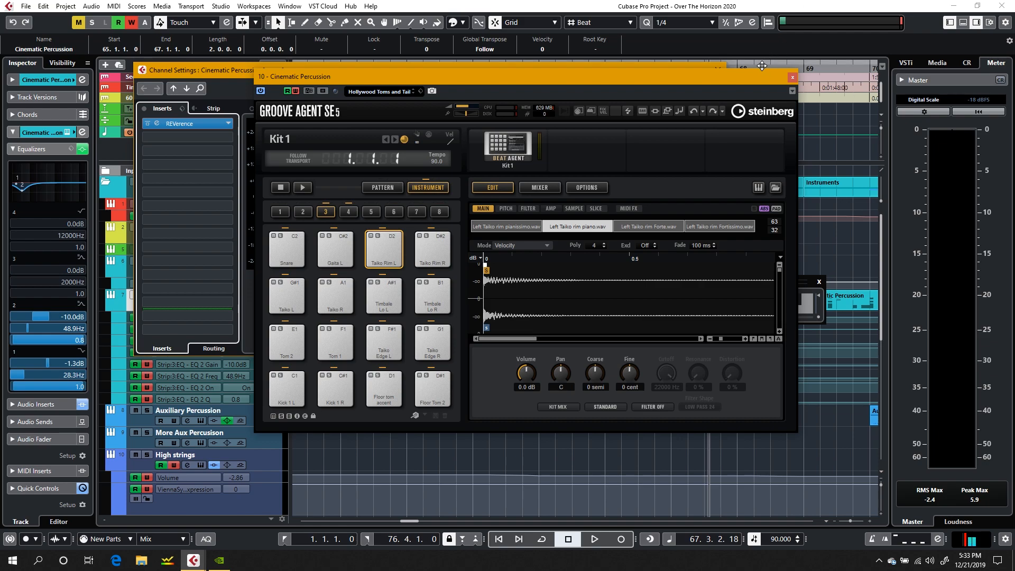
Step: Move the Groove Agent SE window aside and close the Cinematic Percussion channel settings
{"action": "left_click_drag", "start_coordinate": [756, 78], "coordinate": [915, 70]}
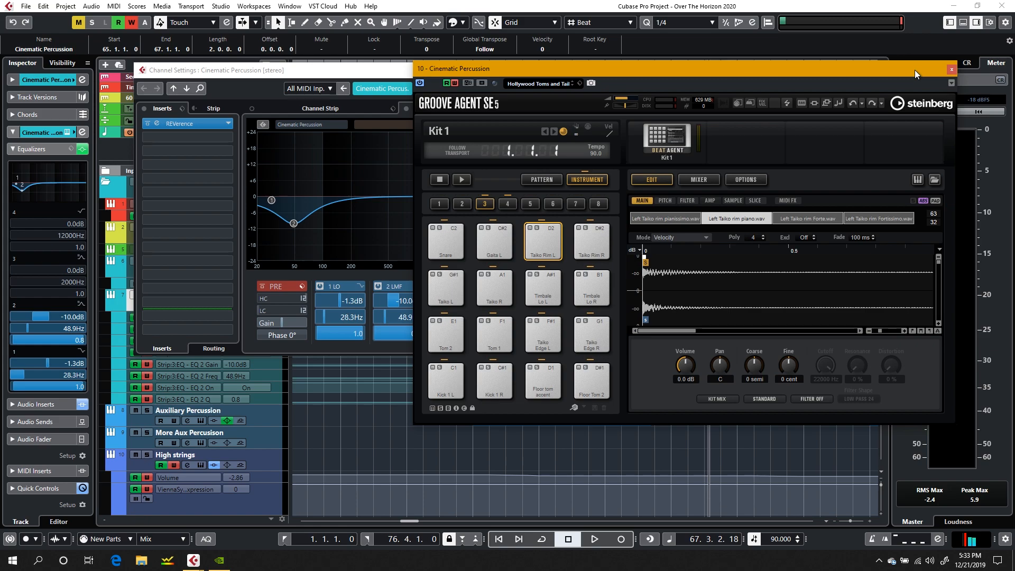
{"action": "left_click", "coordinate": [230, 72]}
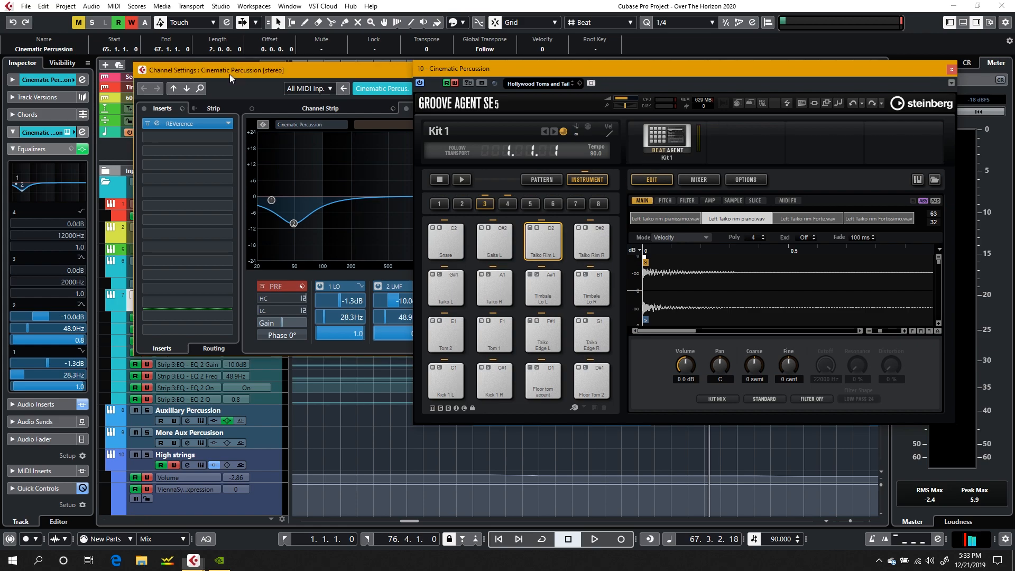
{"action": "double_click", "coordinate": [139, 73]}
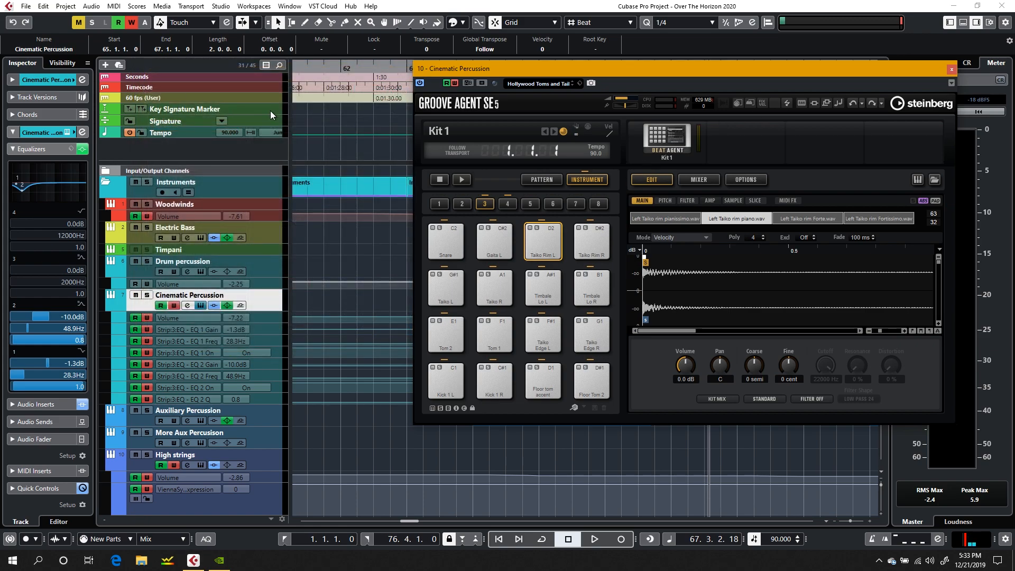
Step: Play the arrangement from bar 62 with the Cinematic Percussion's Groove Agent SE pads in view
{"action": "left_click", "coordinate": [366, 70]}
{"action": "key", "text": "space"}
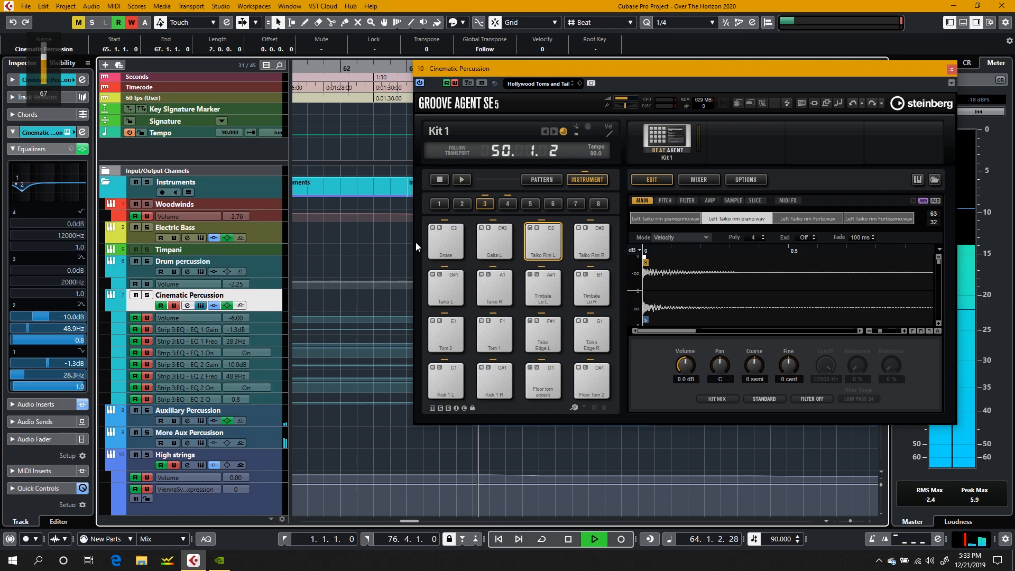
{"action": "scroll", "coordinate": [378, 260], "scroll_direction": "left", "scroll_amount": 5}
{"action": "scroll", "coordinate": [378, 260], "scroll_direction": "right", "scroll_amount": 4}
{"action": "scroll", "coordinate": [378, 259], "scroll_direction": "left", "scroll_amount": 1}
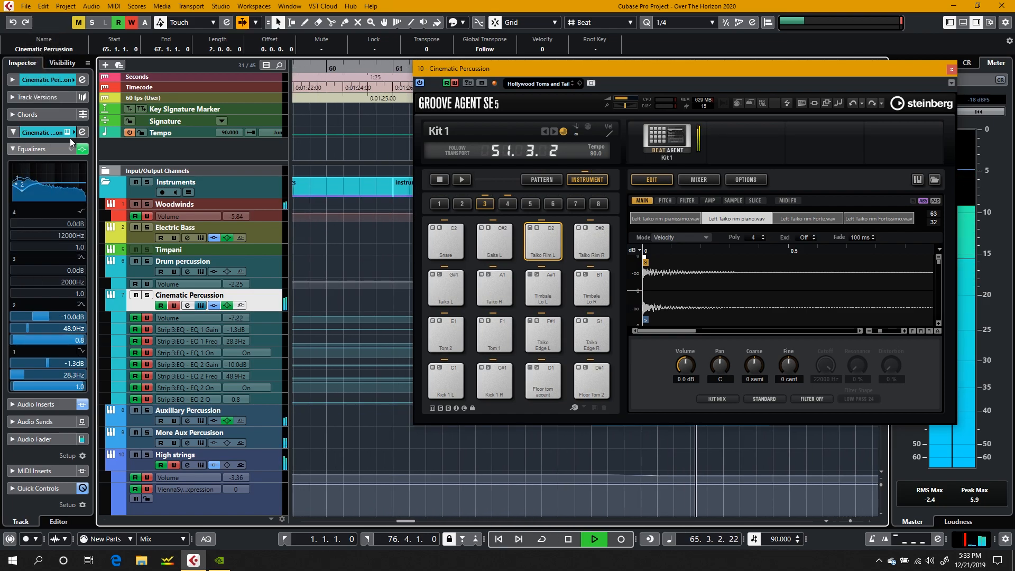
Step: Reopen the Cinematic Percussion channel settings during playback, and close both them and the Groove Agent SE window
{"action": "left_click", "coordinate": [82, 132]}
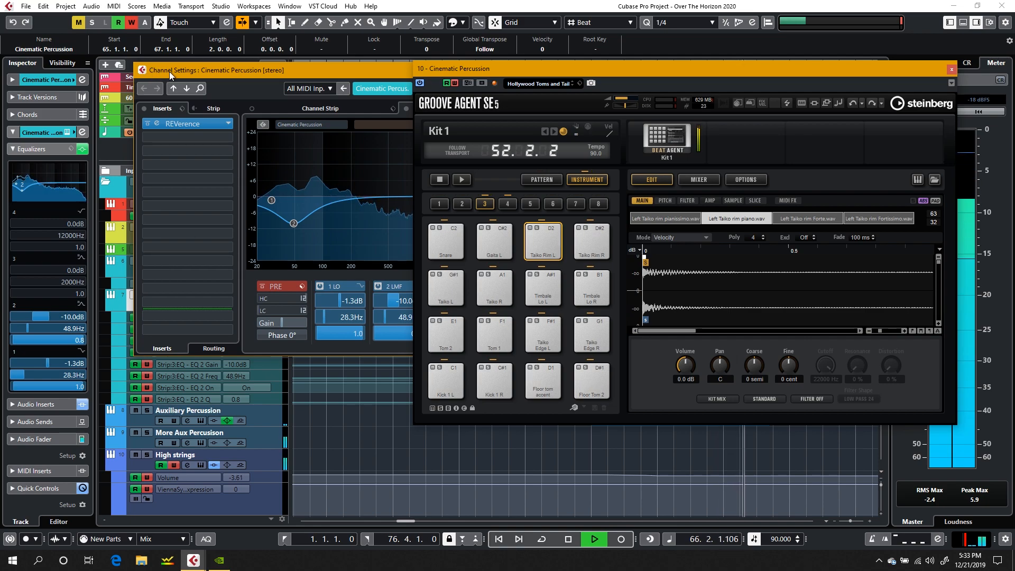
{"action": "left_click_drag", "start_coordinate": [170, 71], "coordinate": [74, 65]}
{"action": "left_click", "coordinate": [46, 63]}
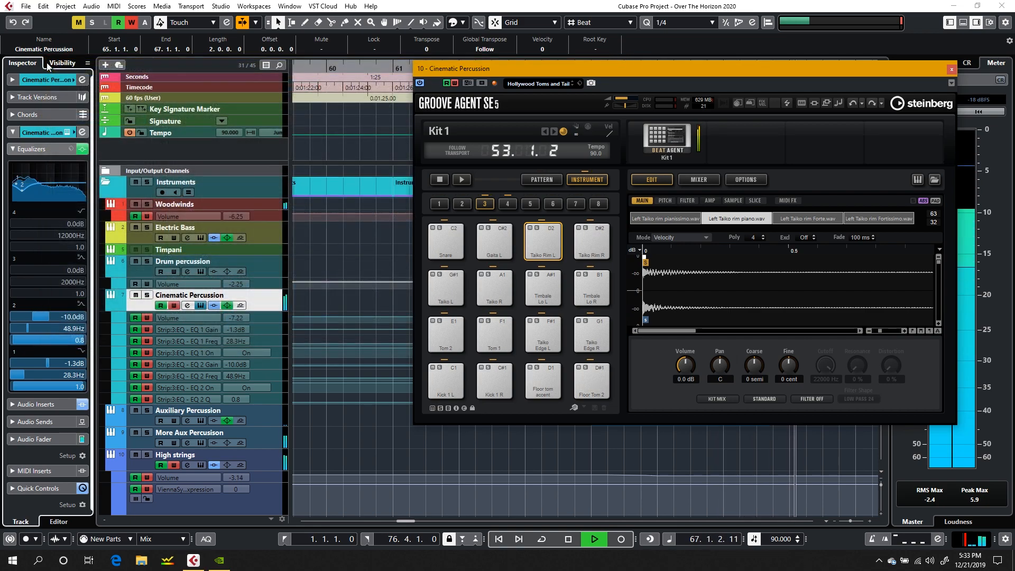
{"action": "left_click_drag", "start_coordinate": [491, 67], "coordinate": [273, 58]}
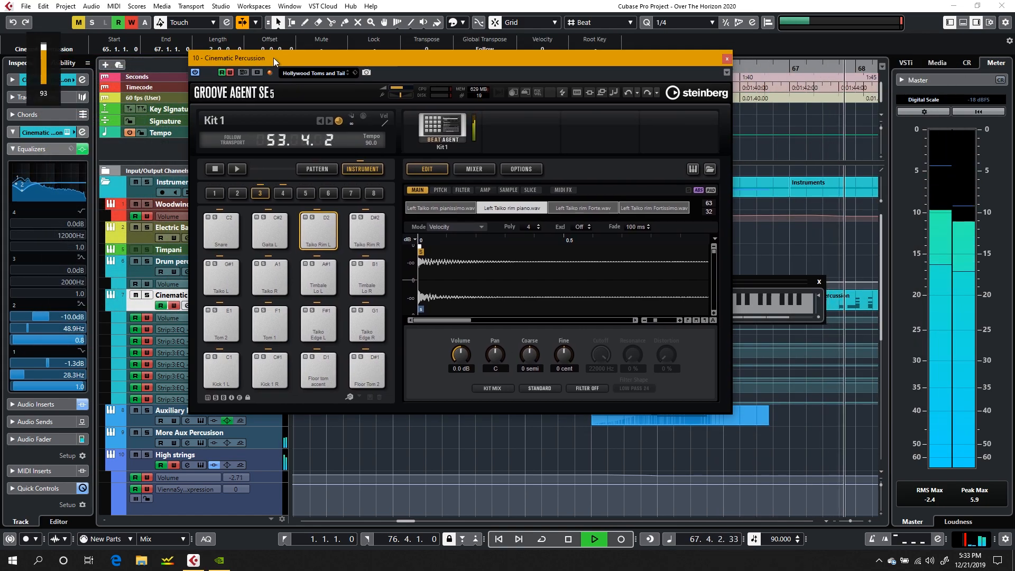
{"action": "left_click", "coordinate": [727, 58]}
Step: Stop playback and copy the Double bass MIDI part at bar 65 onto the Piano track
{"action": "scroll", "coordinate": [613, 188], "scroll_direction": "down", "scroll_amount": 5}
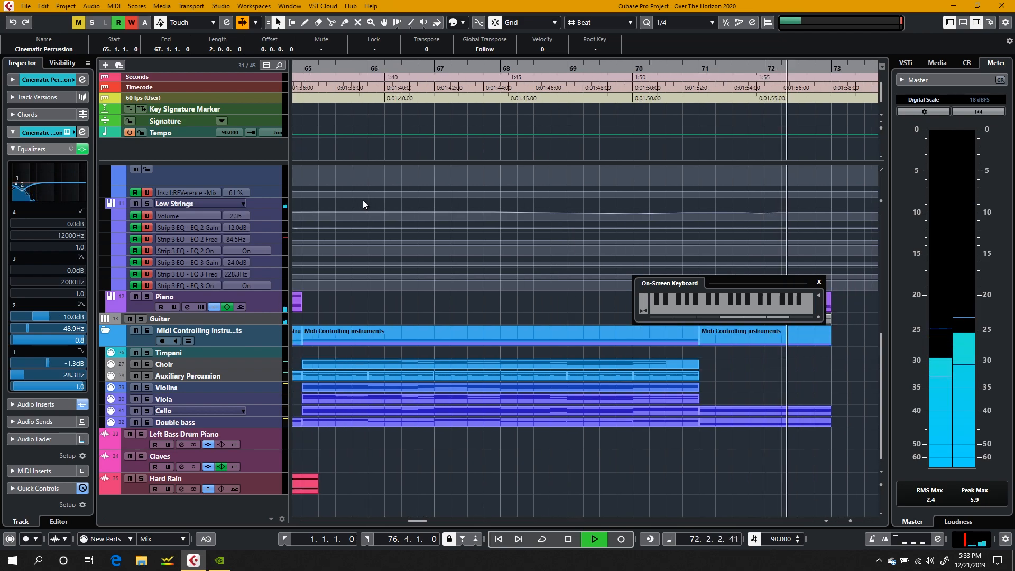
{"action": "key", "text": "space"}
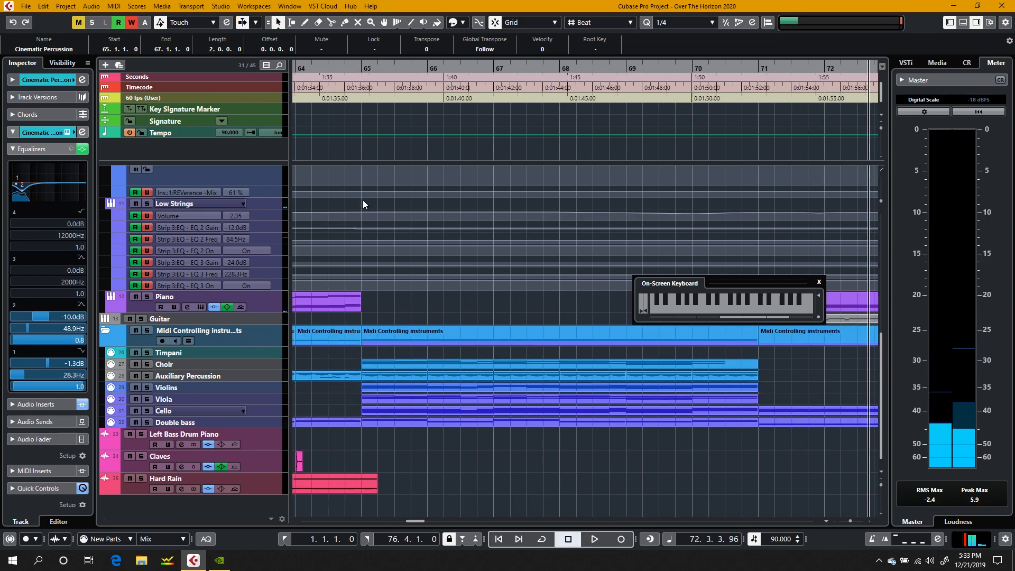
{"action": "left_click", "coordinate": [401, 423]}
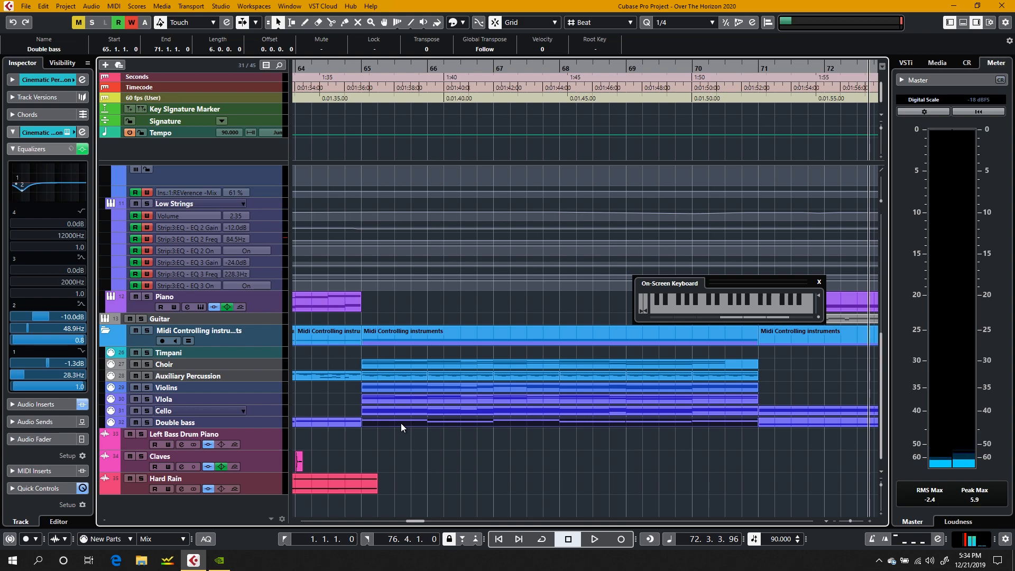
{"action": "left_click_drag", "start_coordinate": [401, 423], "coordinate": [401, 306]}
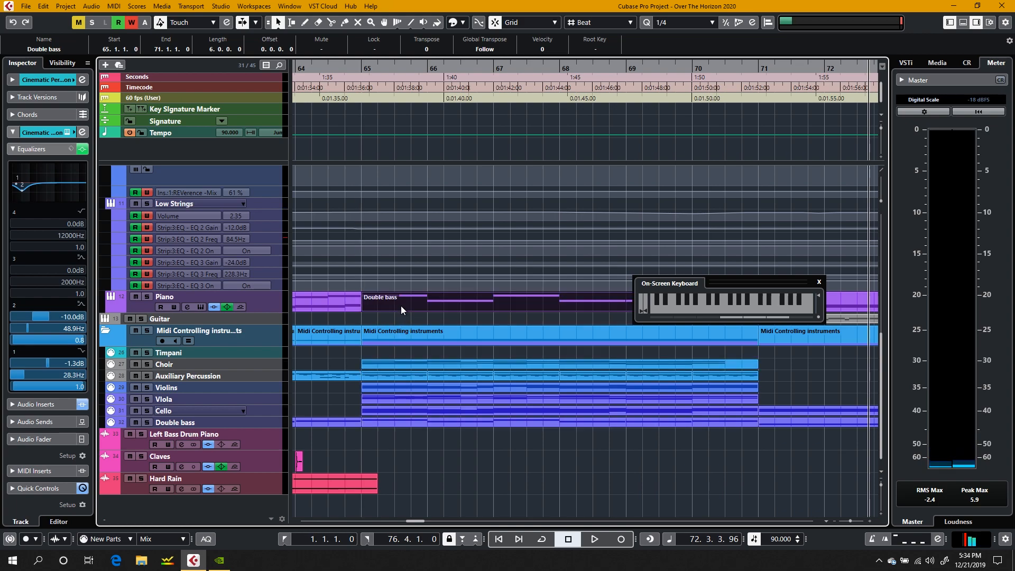
Step: Place the playback cursor at 64.4 and play the passage with the Double bass part copied onto the Piano track
{"action": "left_click", "coordinate": [350, 65]}
{"action": "left_click", "coordinate": [348, 69]}
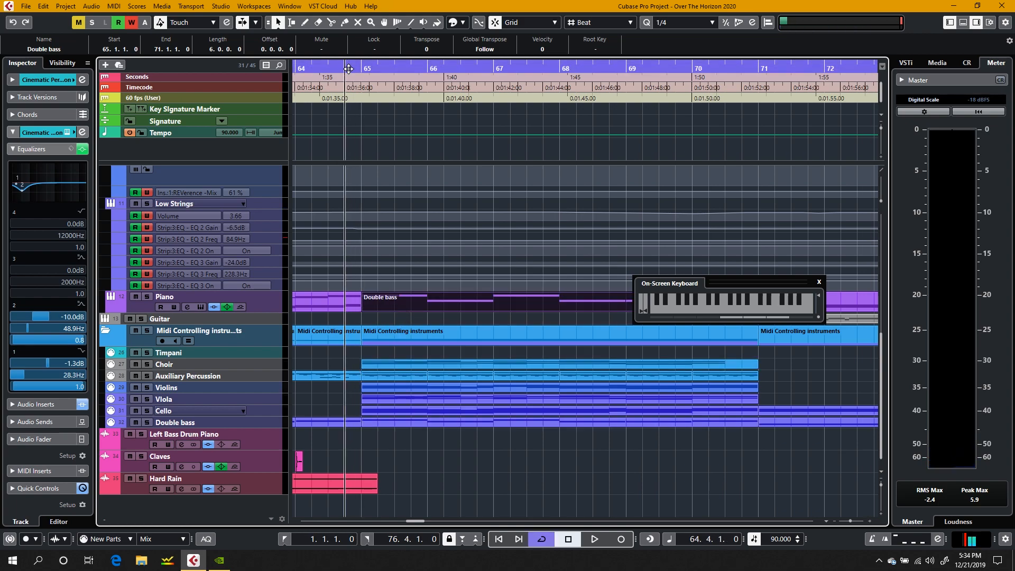
{"action": "left_click", "coordinate": [349, 63]}
{"action": "key", "text": "space"}
{"action": "left_click", "coordinate": [319, 125]}
{"action": "key", "text": "XF86AudioRaiseVolume"}
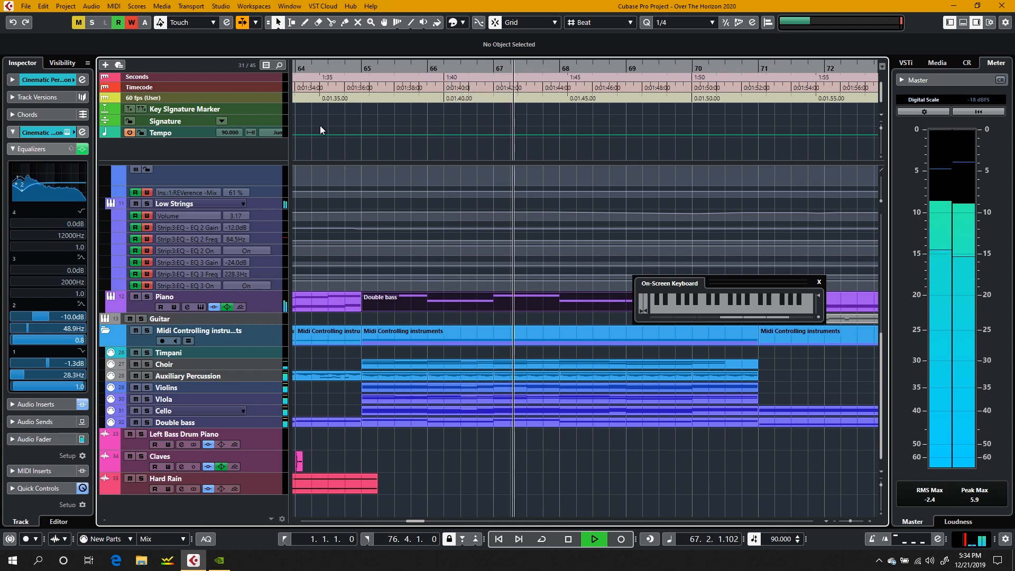
Step: Lower the velocities of all notes in the Piano track's Double bass part to about 80 and close the editor
{"action": "double_click", "coordinate": [463, 297]}
{"action": "key", "text": "space"}
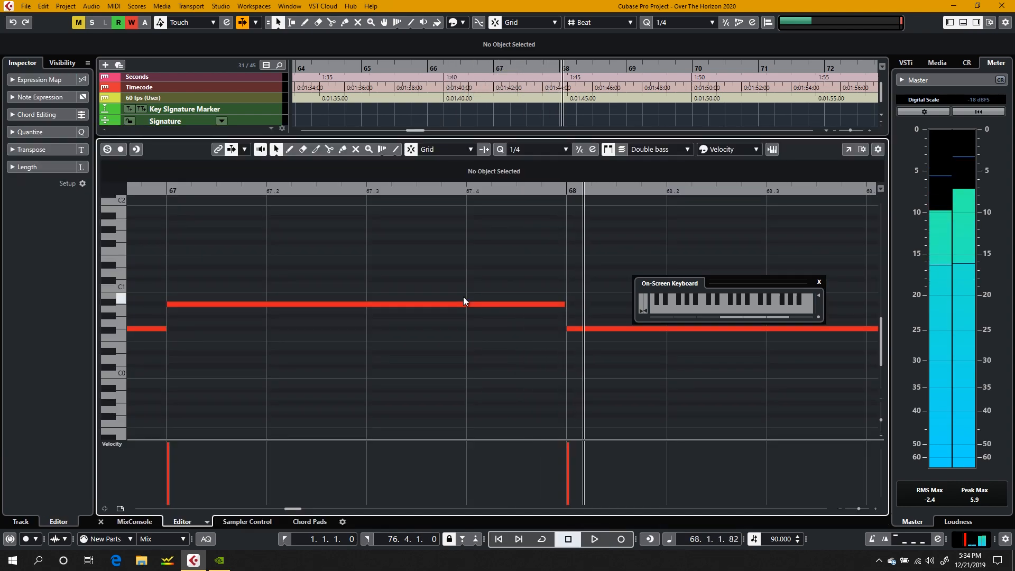
{"action": "left_click", "coordinate": [860, 510]}
{"action": "left_click_drag", "start_coordinate": [859, 511], "coordinate": [857, 512]}
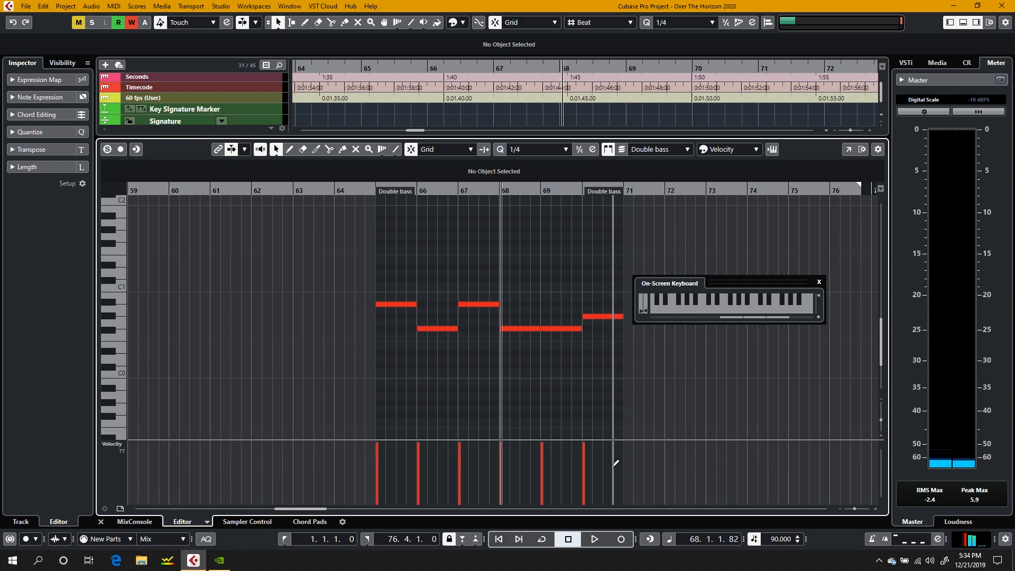
{"action": "left_click_drag", "start_coordinate": [605, 465], "coordinate": [340, 467]}
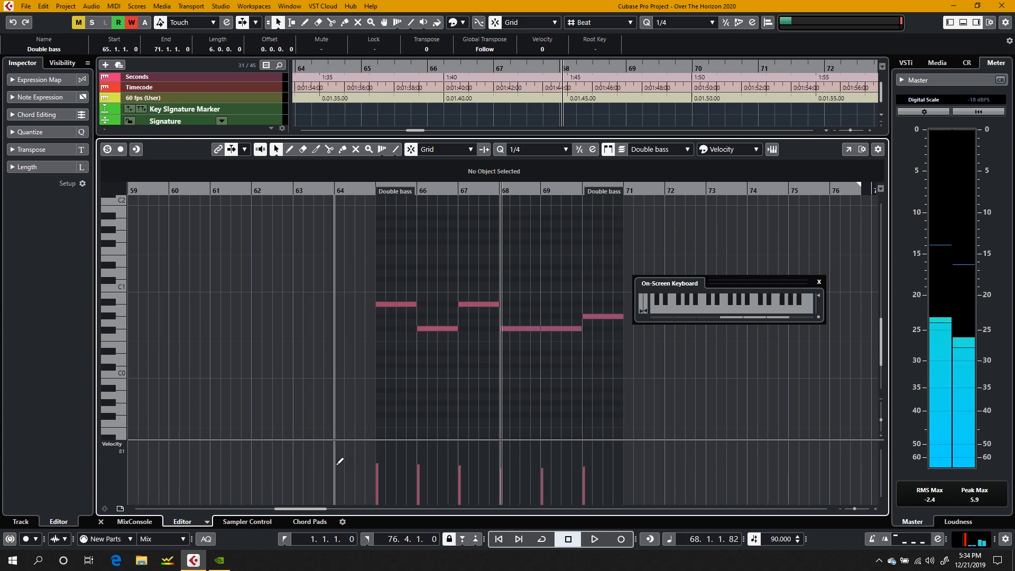
{"action": "mouse_move", "coordinate": [464, 470]}
{"action": "left_mouse_down"}
{"action": "mouse_move", "coordinate": [601, 469]}
{"action": "mouse_move", "coordinate": [375, 463]}
{"action": "left_mouse_up"}
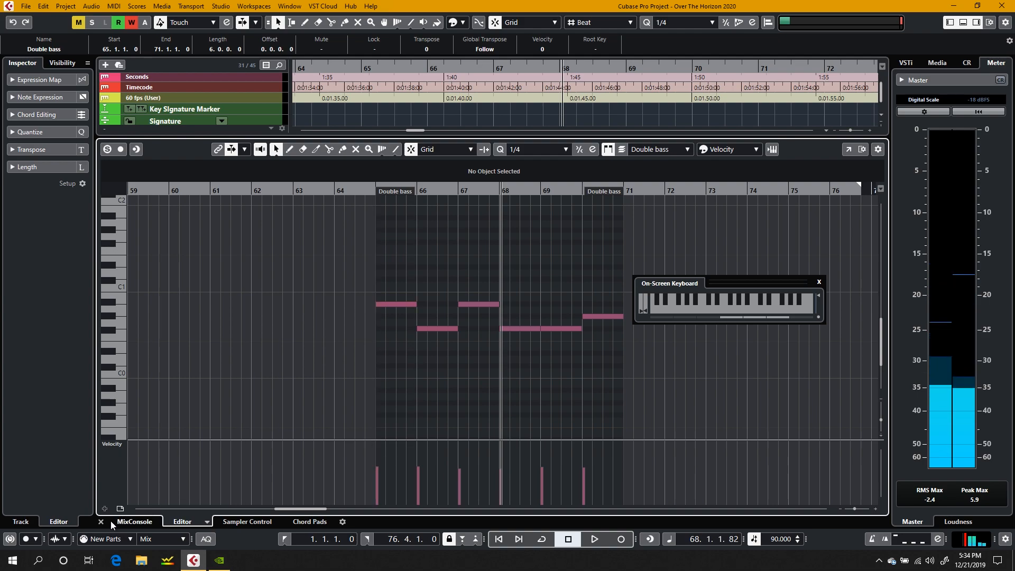
{"action": "left_click", "coordinate": [102, 521]}
Step: Copy the Double bass part from the Piano track onto the Electric Bass track at bar 65
{"action": "scroll", "coordinate": [441, 358], "scroll_direction": "up", "scroll_amount": 6}
{"action": "scroll", "coordinate": [441, 359], "scroll_direction": "down", "scroll_amount": 6}
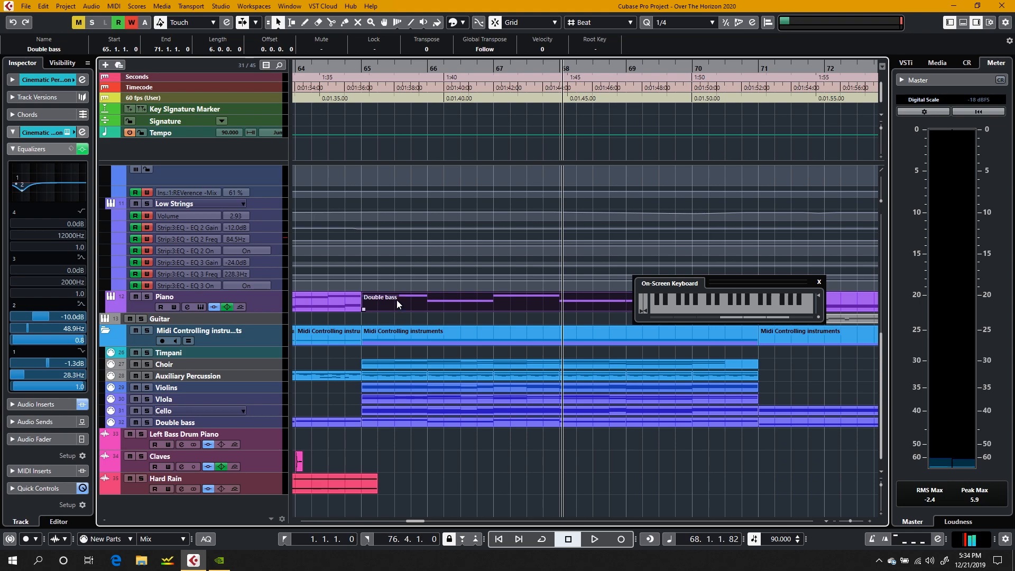
{"action": "scroll", "coordinate": [401, 182], "scroll_direction": "up", "scroll_amount": 2}
{"action": "left_click_drag", "start_coordinate": [373, 202], "coordinate": [388, 230]}
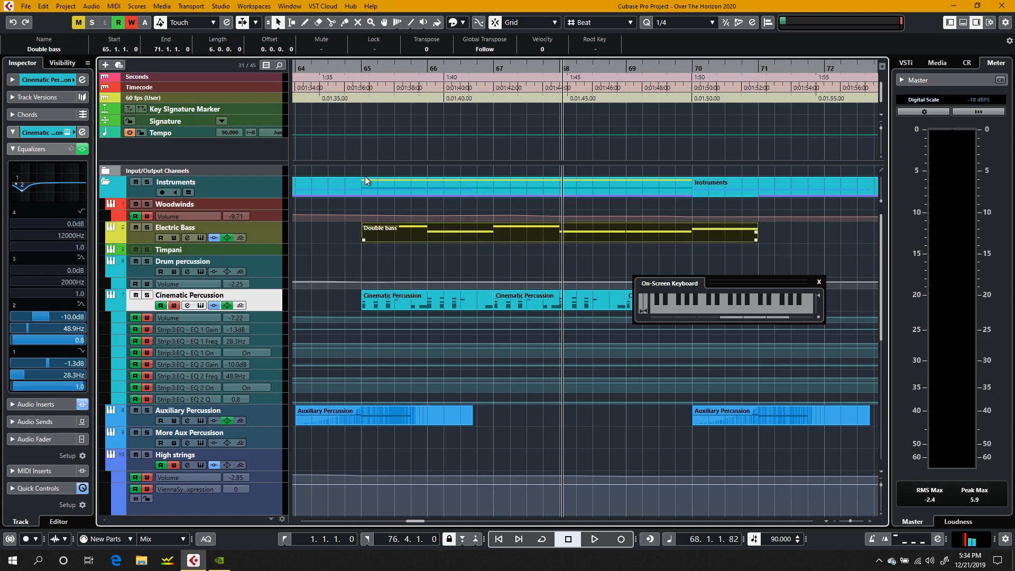
Step: Play the passage from bar 65 while selecting the Double bass parts on the Electric Bass and Piano tracks
{"action": "left_click", "coordinate": [360, 81]}
{"action": "left_click", "coordinate": [329, 218]}
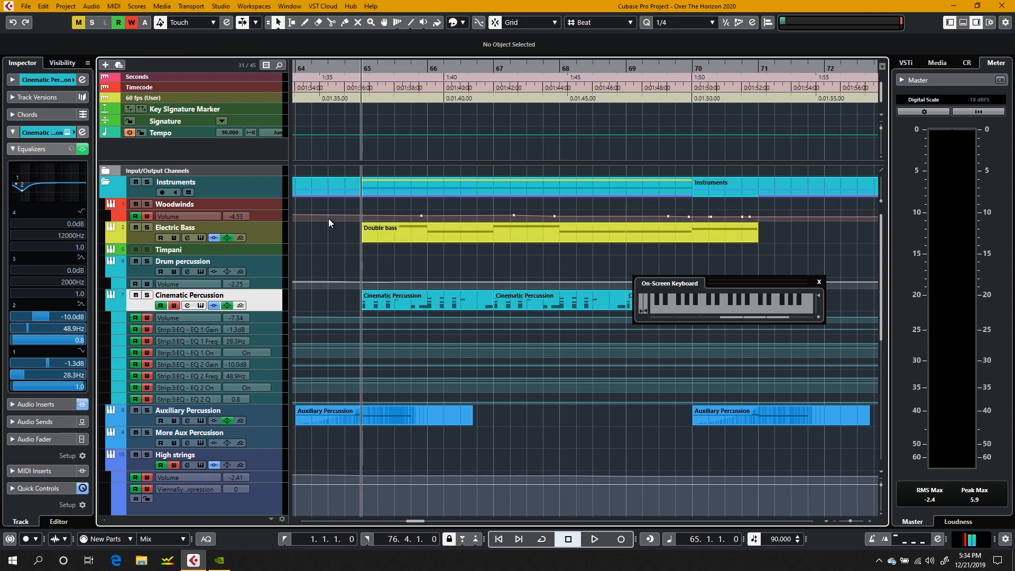
{"action": "key", "text": "space"}
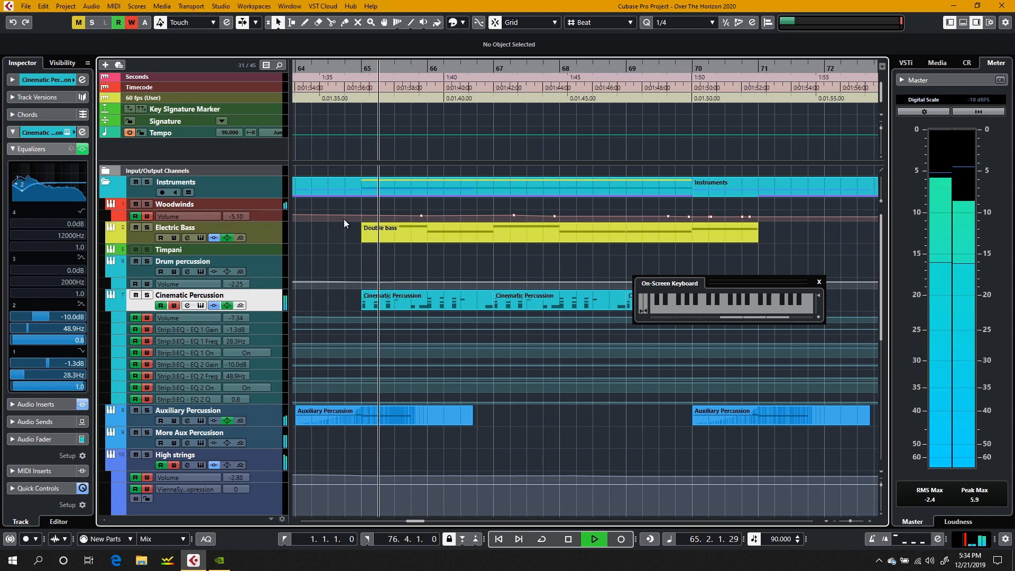
{"action": "left_click", "coordinate": [414, 224]}
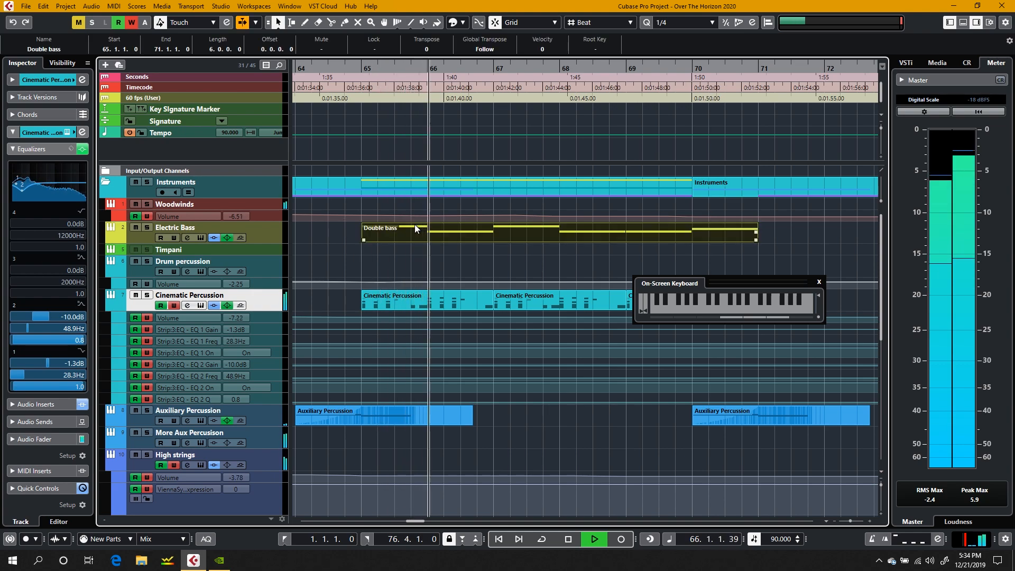
{"action": "scroll", "coordinate": [404, 267], "scroll_direction": "down", "scroll_amount": 10}
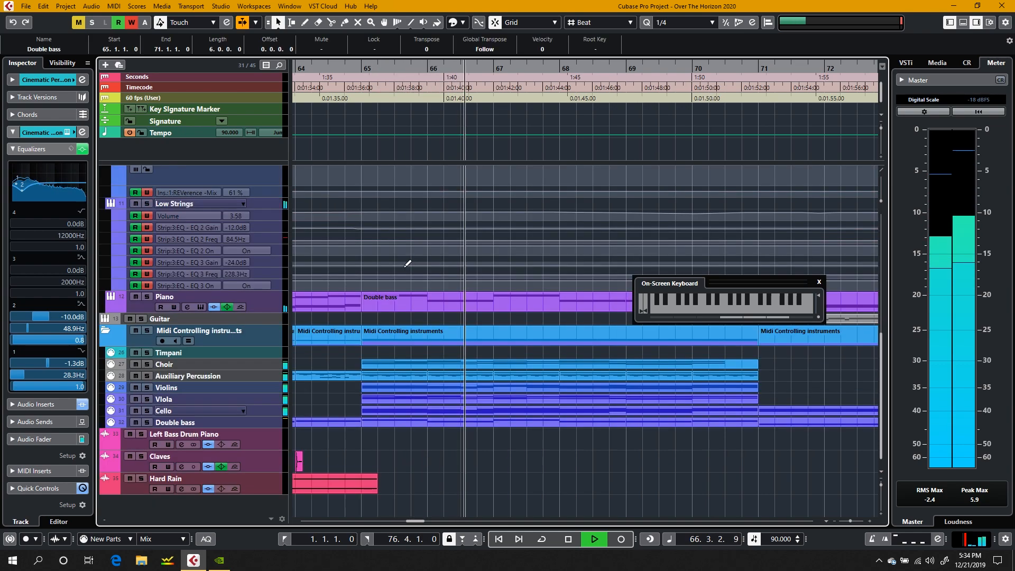
{"action": "left_click", "coordinate": [405, 304]}
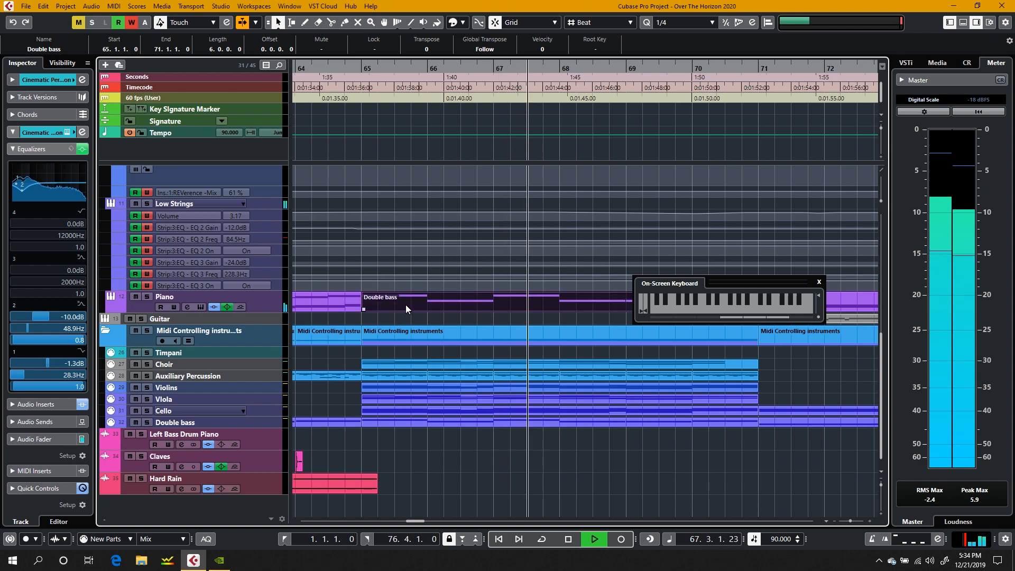
Step: Solo the Electric Bass track, audition it from bar 65, and unsolo it to hear the passage in the full mix
{"action": "scroll", "coordinate": [404, 305], "scroll_direction": "up", "scroll_amount": 10}
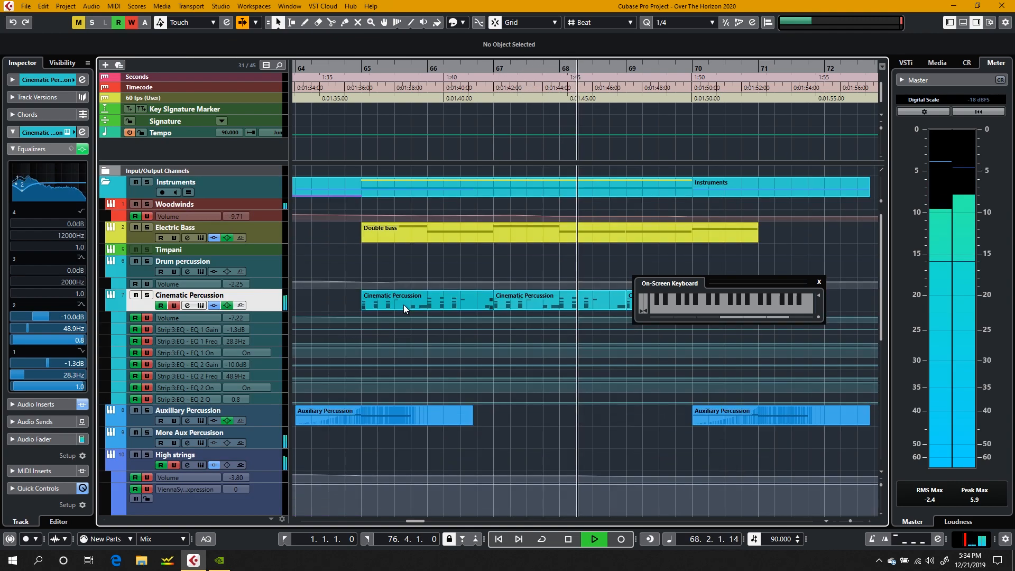
{"action": "left_click", "coordinate": [147, 227]}
{"action": "left_click", "coordinate": [360, 80]}
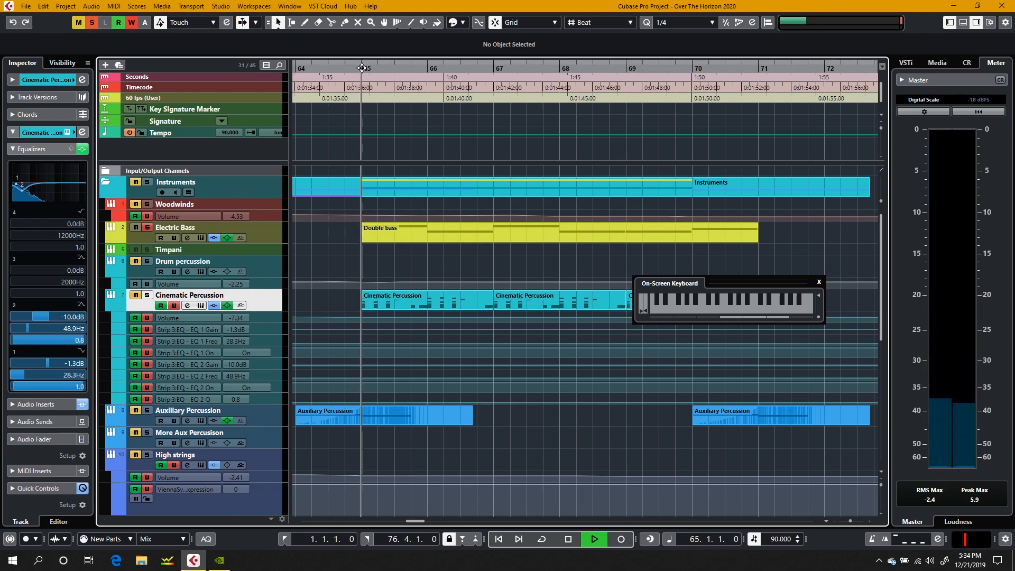
{"action": "key", "text": "space"}
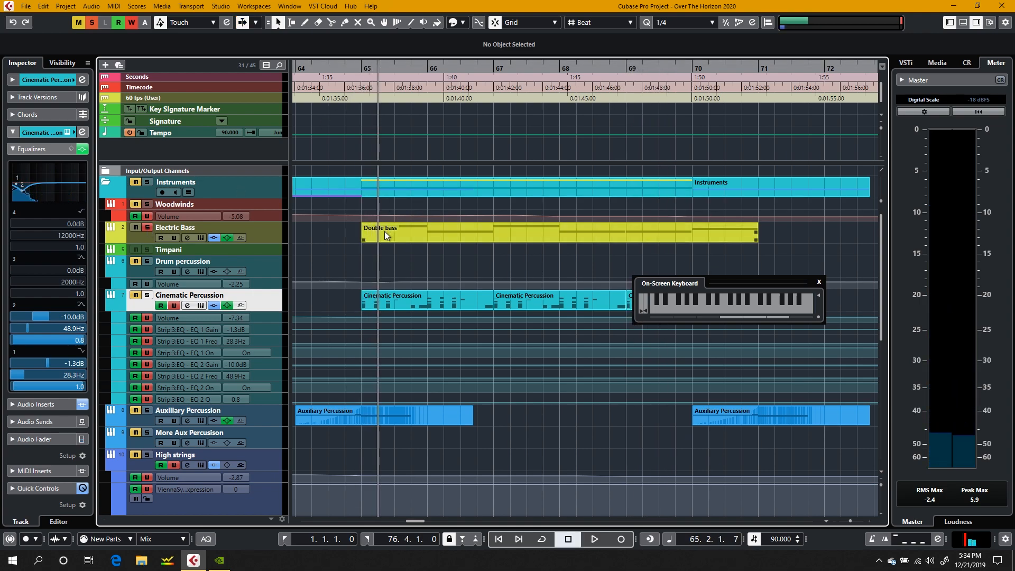
{"action": "left_click", "coordinate": [148, 227]}
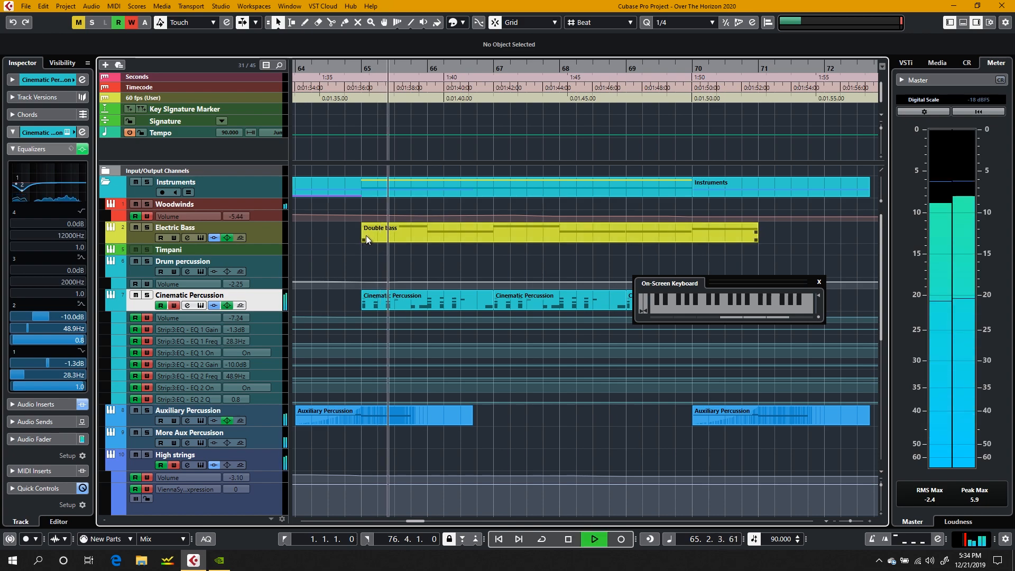
{"action": "key", "text": "space"}
Step: Transpose all notes of the Electric Bass track's Double bass part up one octave and raise their velocities, the first note to 107
{"action": "double_click", "coordinate": [405, 227]}
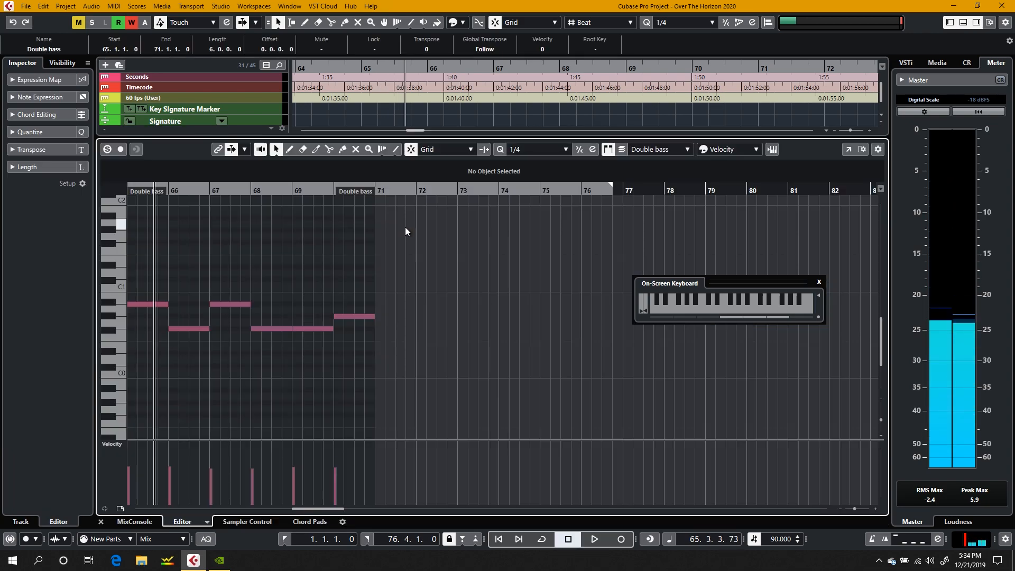
{"action": "left_click_drag", "start_coordinate": [436, 247], "coordinate": [144, 217]}
{"action": "mouse_move", "coordinate": [128, 453]}
{"action": "left_mouse_down"}
{"action": "mouse_move", "coordinate": [328, 460]}
{"action": "mouse_move", "coordinate": [151, 448]}
{"action": "left_mouse_up"}
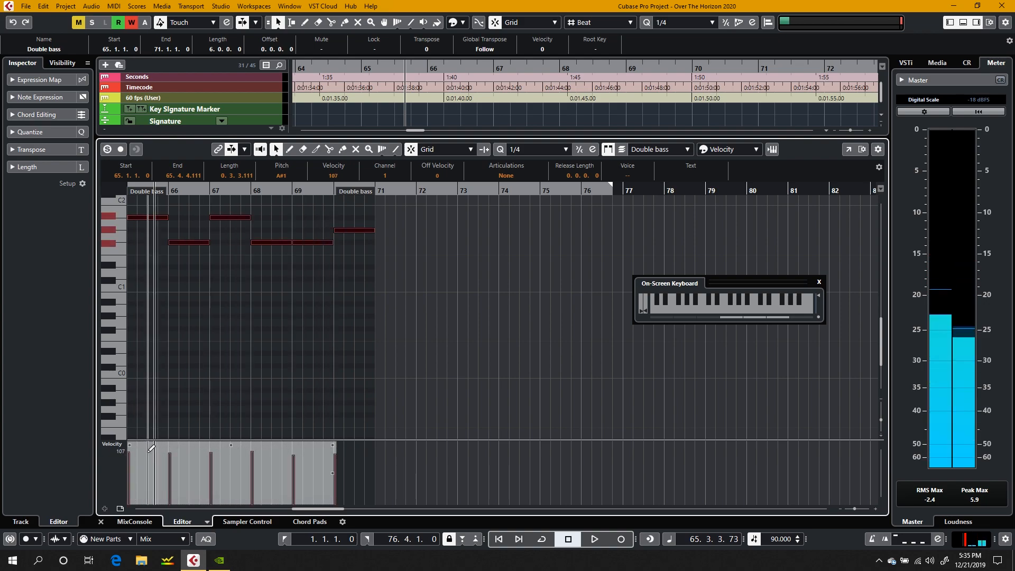
{"action": "left_click", "coordinate": [101, 521]}
Step: Play the arrangement from bar 65 to check the transposed bass line and select the Double bass part on the Electric Bass track
{"action": "left_click", "coordinate": [356, 64]}
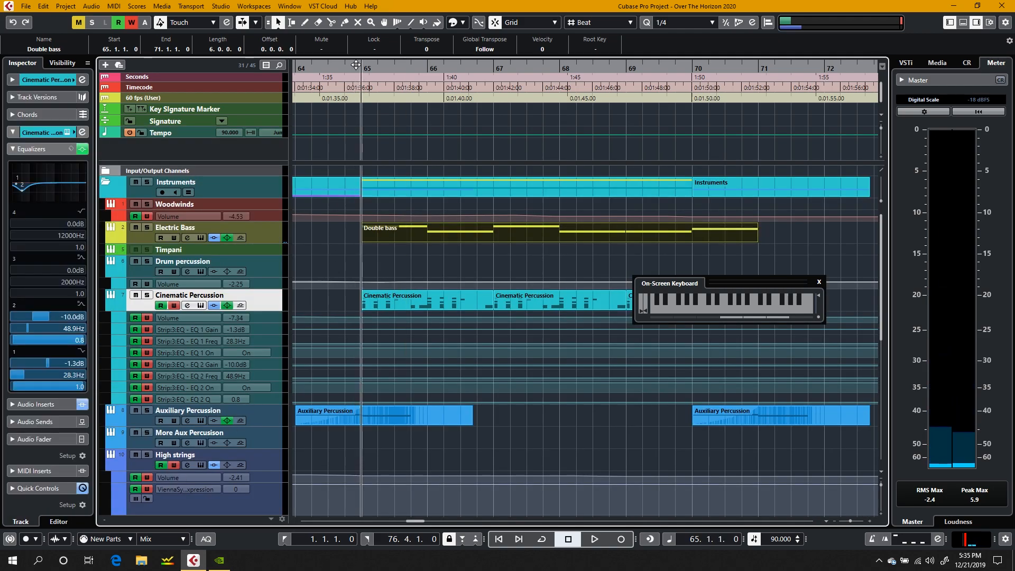
{"action": "key", "text": "space"}
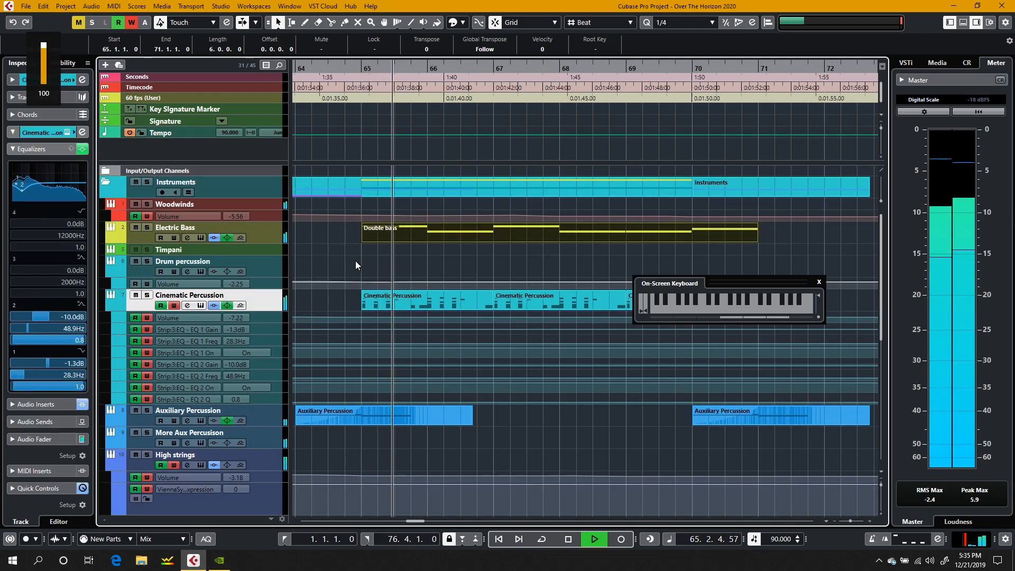
{"action": "left_click", "coordinate": [356, 263]}
{"action": "left_click", "coordinate": [405, 228]}
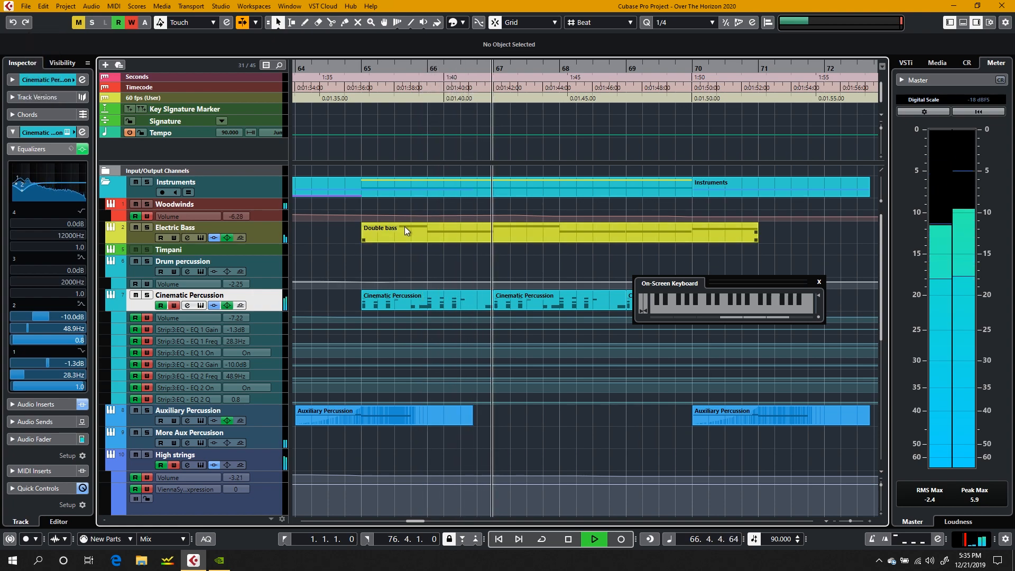
{"action": "left_click", "coordinate": [404, 230]}
{"action": "key", "text": "space"}
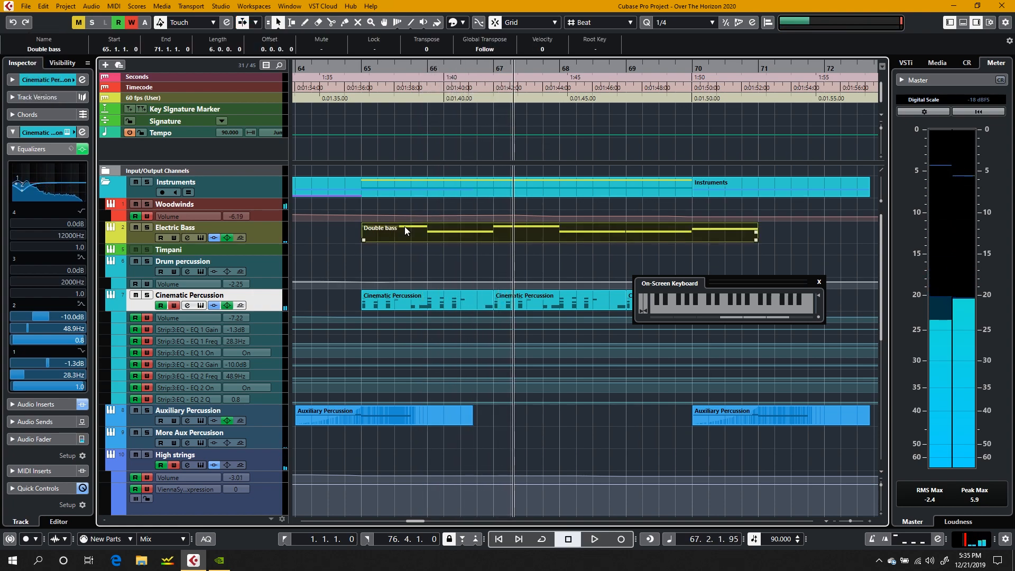
Step: Copy the Double bass track's part at bar 65 onto the Piano track at the same position
{"action": "scroll", "coordinate": [405, 226], "scroll_direction": "down", "scroll_amount": 5}
{"action": "left_click", "coordinate": [394, 421]}
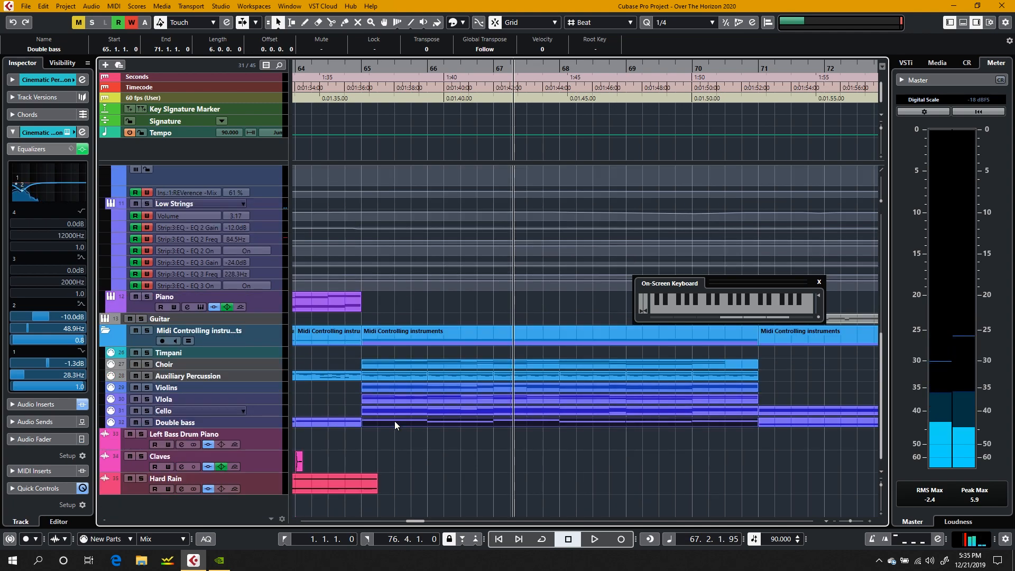
{"action": "left_click_drag", "start_coordinate": [394, 421], "coordinate": [401, 301]}
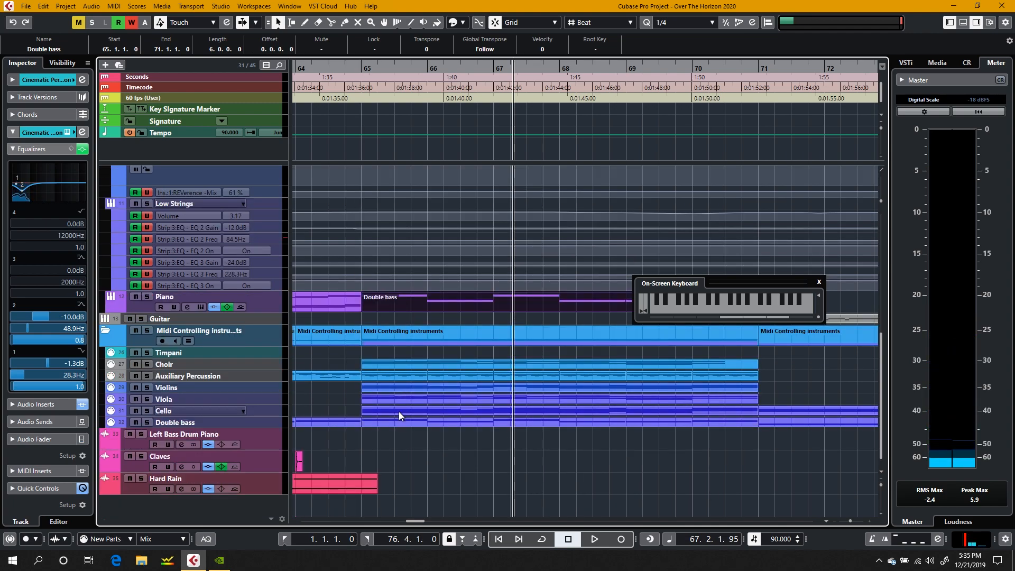
Step: Open the Double bass track's part at bar 65, audition the low pitches below its notes on the editor keyboard, and close the editor
{"action": "double_click", "coordinate": [390, 423]}
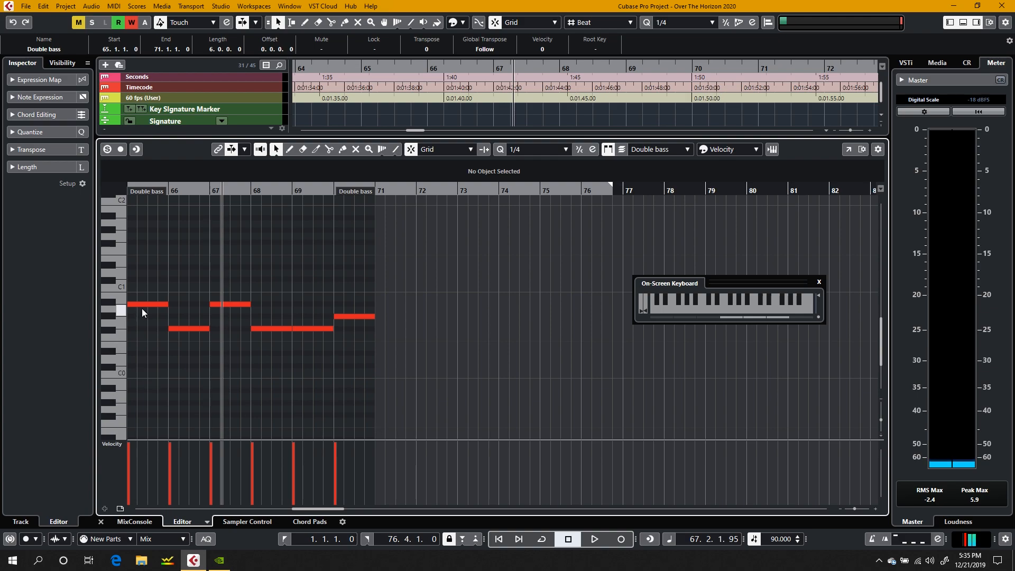
{"action": "left_click_drag", "start_coordinate": [433, 270], "coordinate": [95, 360]}
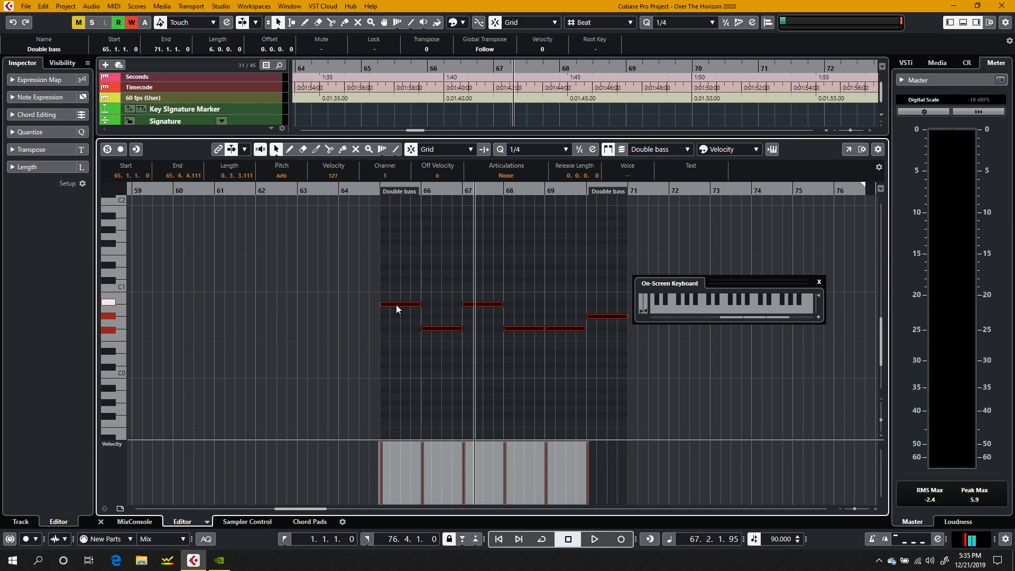
{"action": "left_click", "coordinate": [224, 338]}
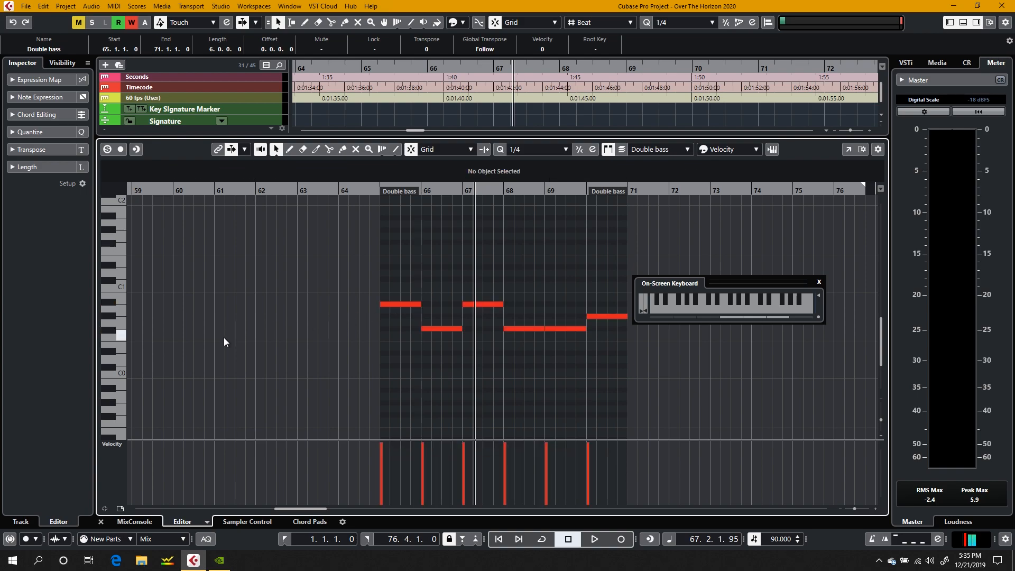
{"action": "left_click", "coordinate": [119, 345]}
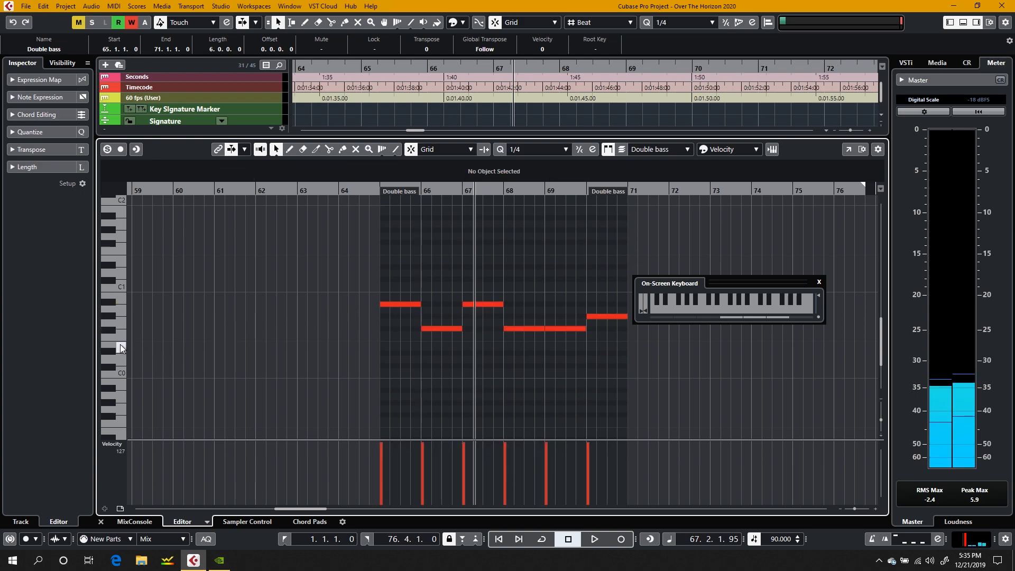
{"action": "left_click_drag", "start_coordinate": [120, 344], "coordinate": [124, 369]}
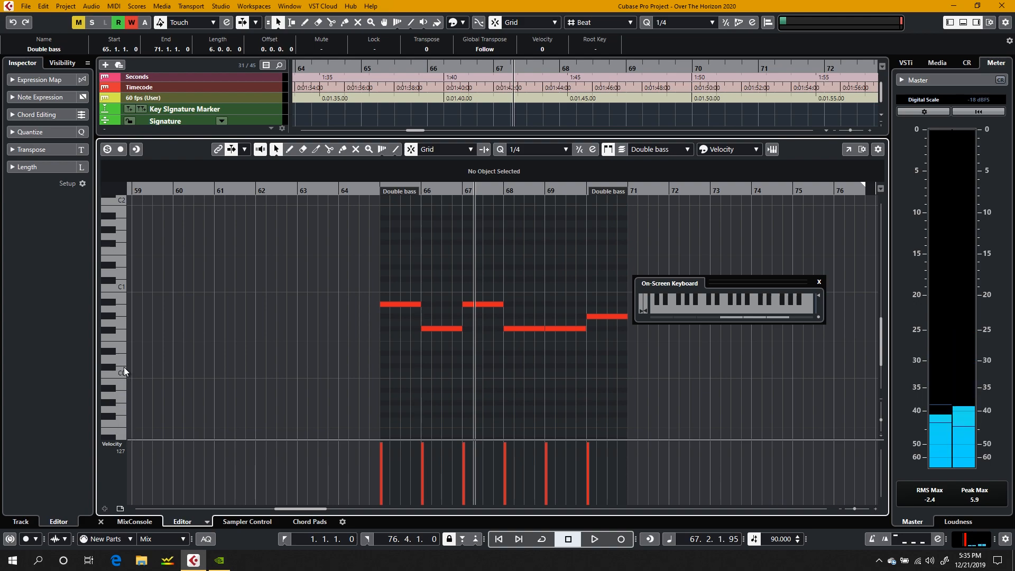
{"action": "left_click", "coordinate": [123, 348]}
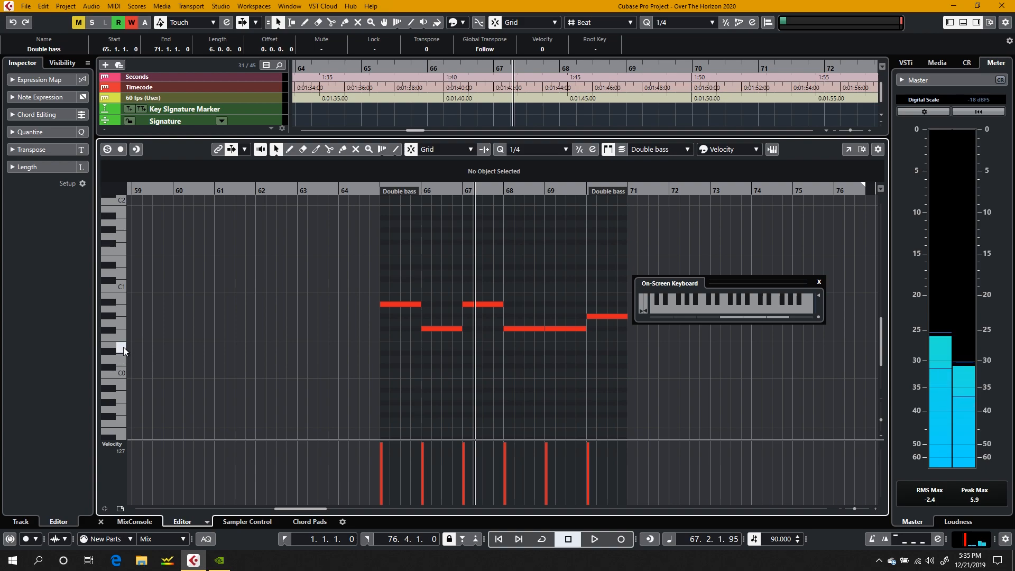
{"action": "left_click_drag", "start_coordinate": [123, 369], "coordinate": [125, 415]}
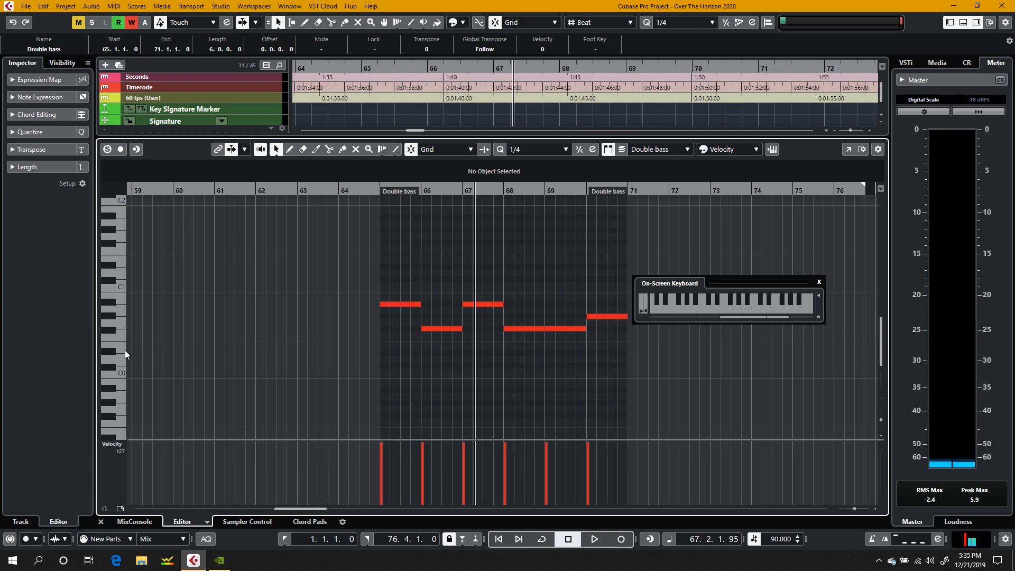
{"action": "left_click", "coordinate": [405, 304]}
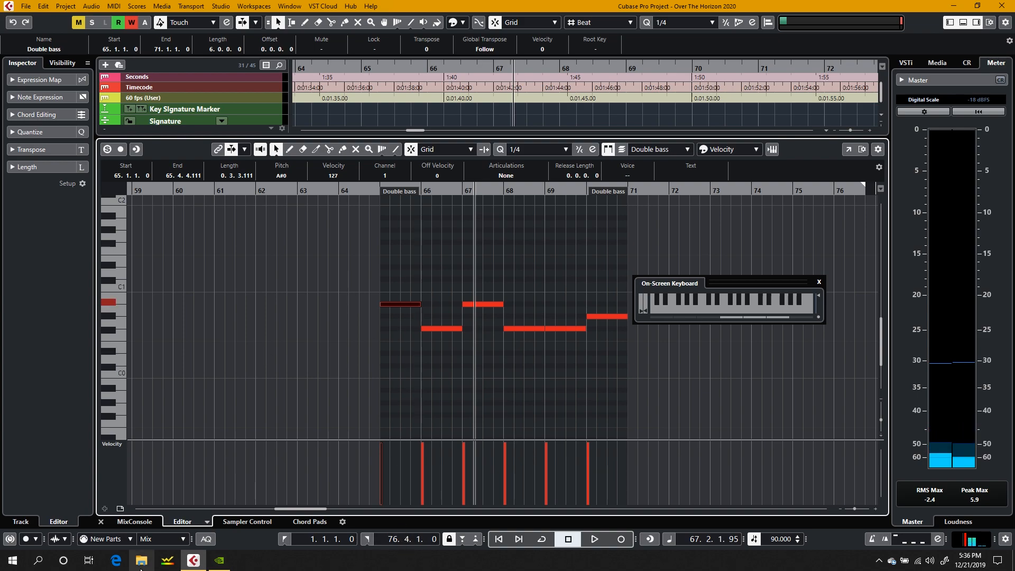
{"action": "left_click", "coordinate": [101, 522]}
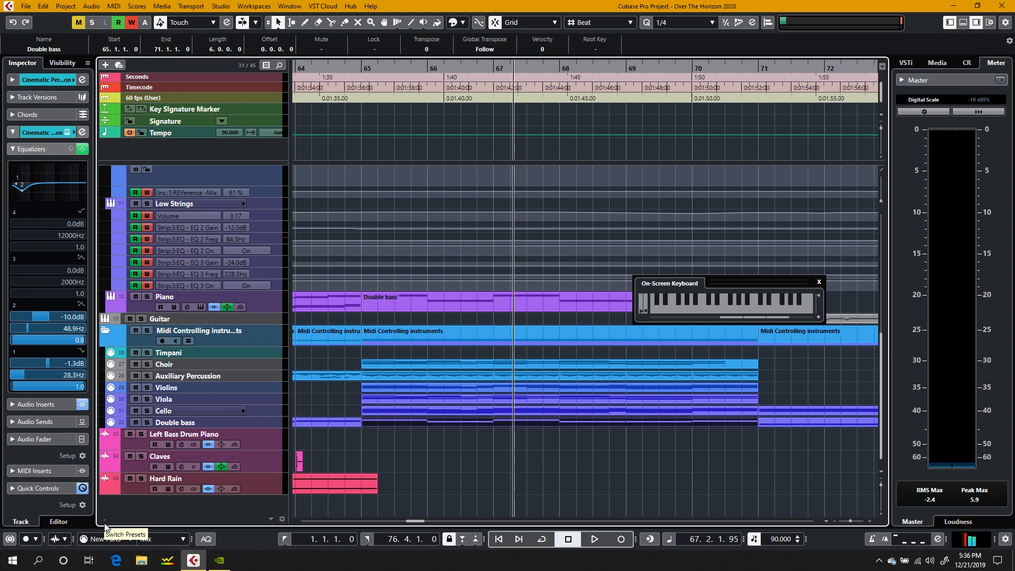
Step: Play from bar 65 and shorten the bar 66 note in the Piano track's Double bass part to three beats
{"action": "left_click", "coordinate": [361, 66]}
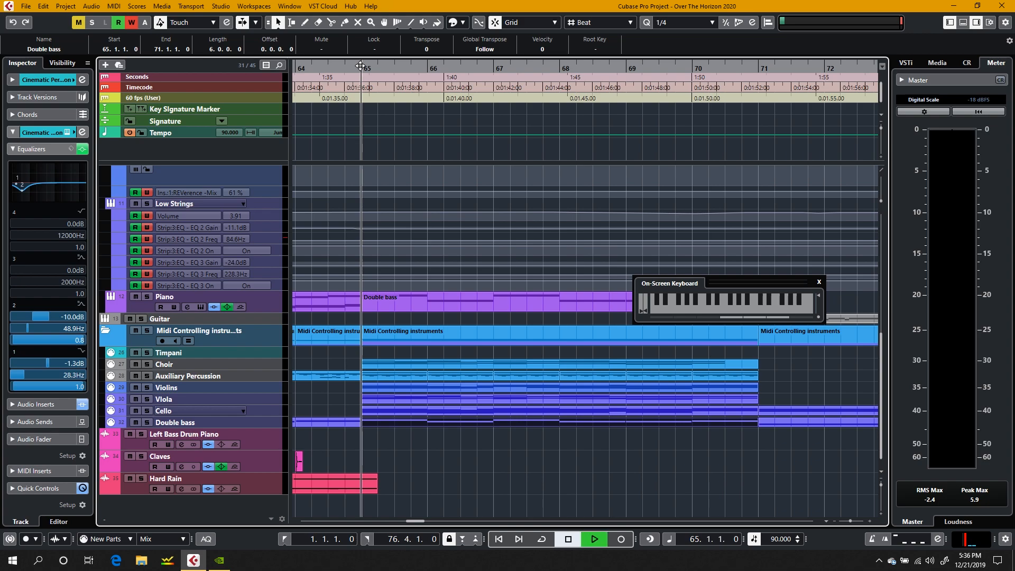
{"action": "key", "text": "space"}
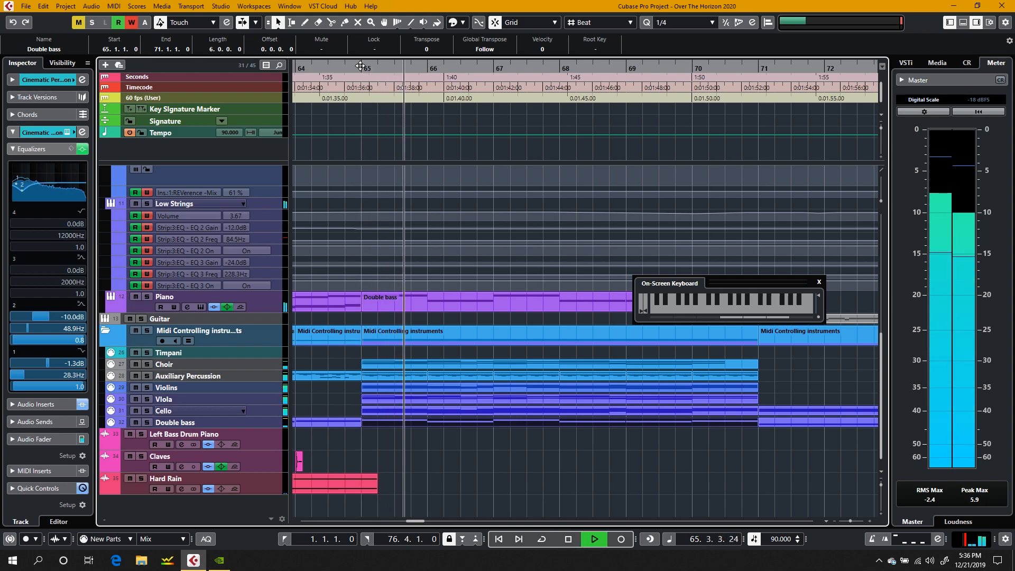
{"action": "double_click", "coordinate": [426, 292]}
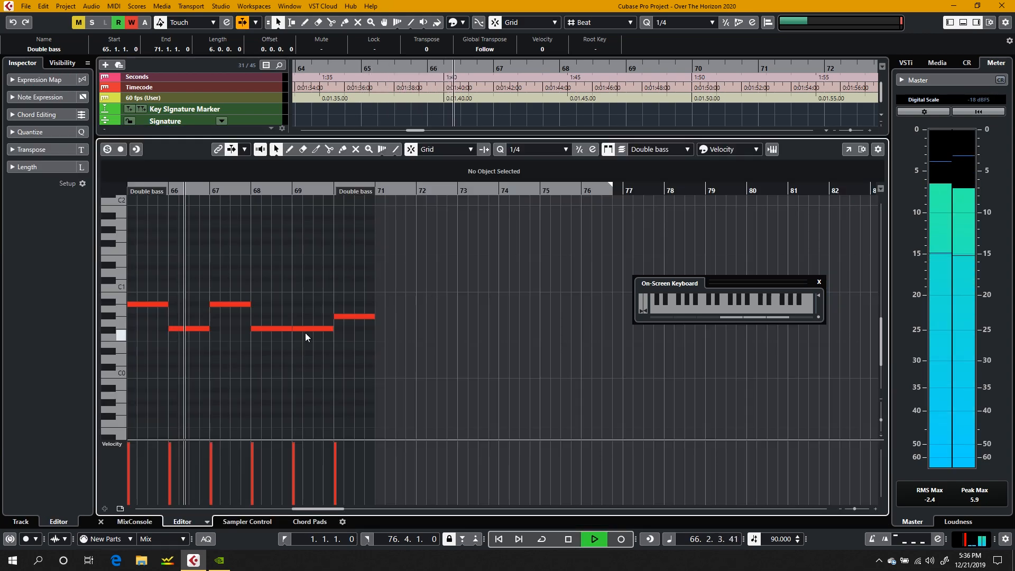
{"action": "key", "text": "space"}
{"action": "left_click_drag", "start_coordinate": [206, 329], "coordinate": [199, 329]}
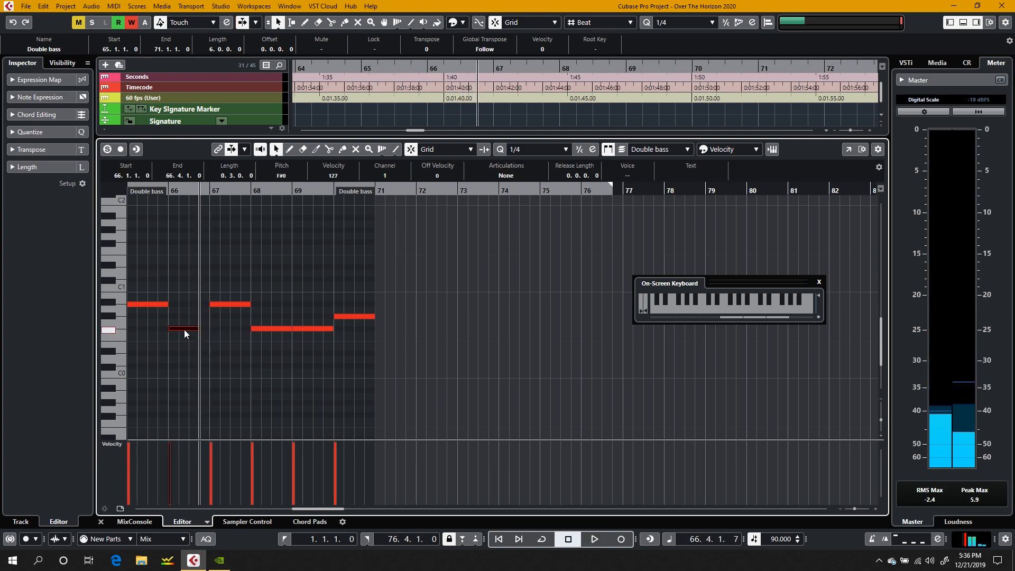
{"action": "key", "text": "space"}
{"action": "key", "text": "space"}
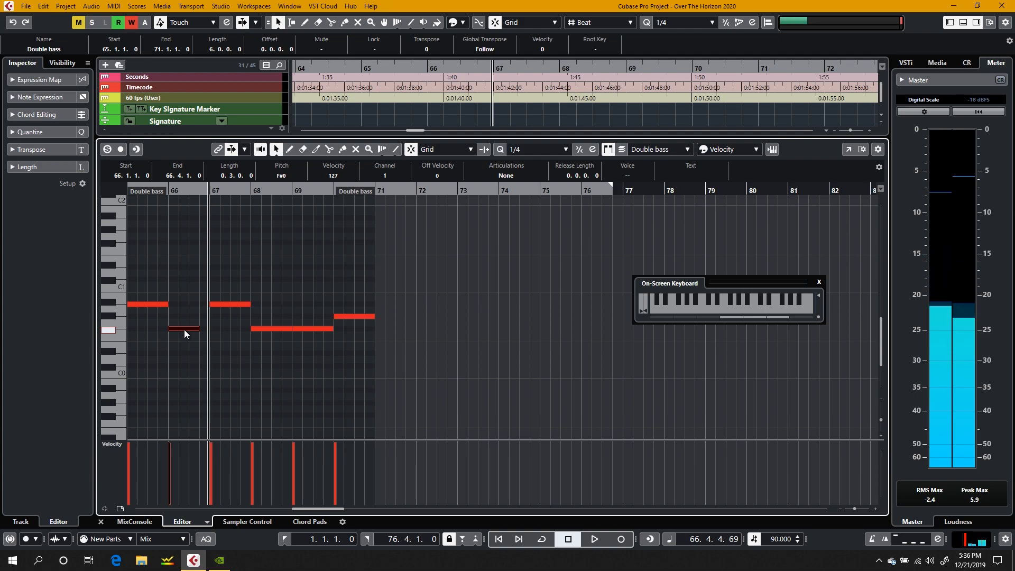
Step: Copy the bar 66 note to 66.4 at pitch G#0 and shorten the copy to one beat, ending at bar 67
{"action": "left_click_drag", "start_coordinate": [183, 329], "coordinate": [214, 318]}
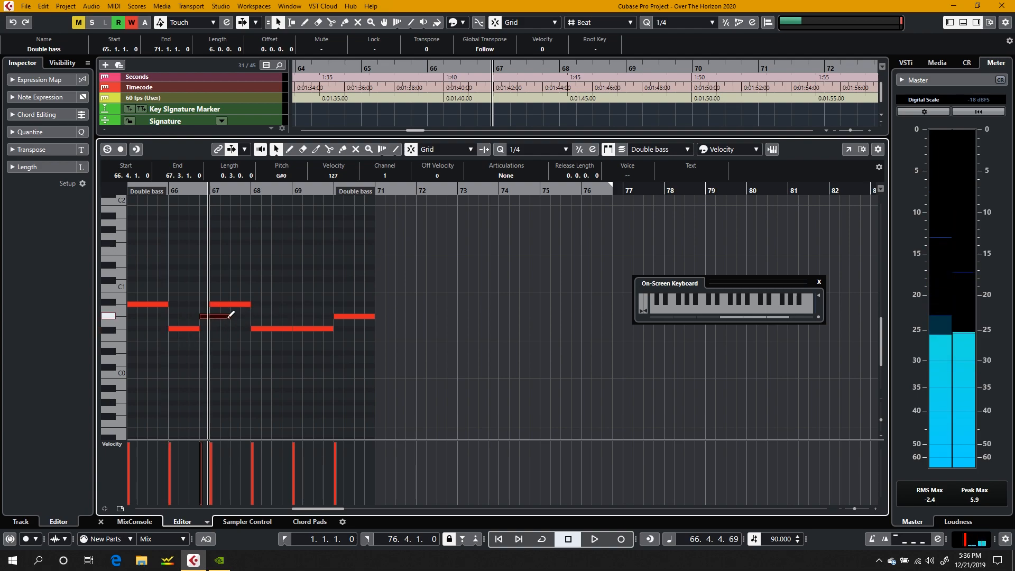
{"action": "left_click", "coordinate": [277, 150]}
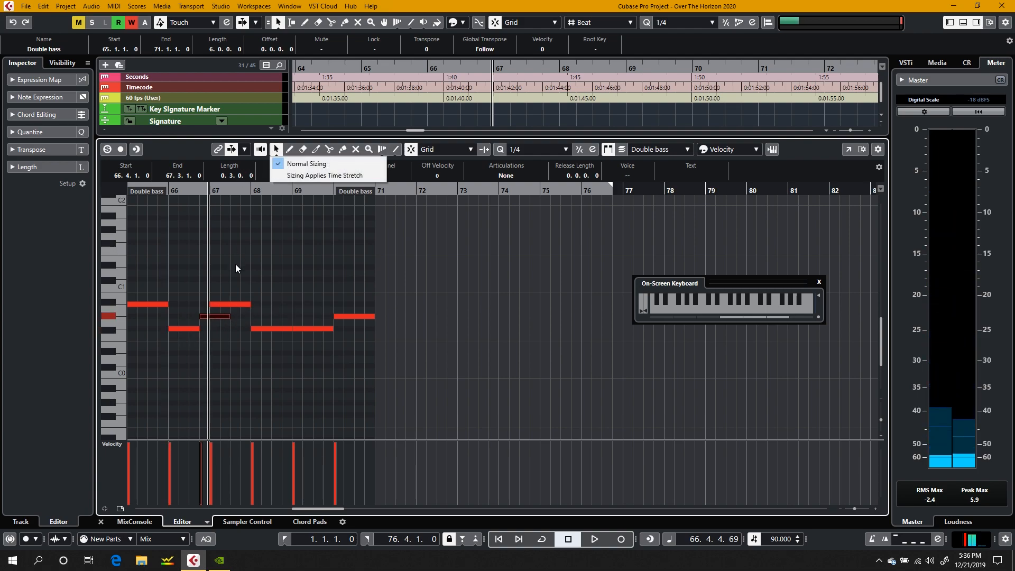
{"action": "left_click", "coordinate": [232, 314]}
{"action": "left_click_drag", "start_coordinate": [231, 316], "coordinate": [208, 318]}
Step: Lower the velocities of all notes in the Piano track's Double bass part to 82 and play the passage from 64.4
{"action": "left_click_drag", "start_coordinate": [398, 252], "coordinate": [98, 368]}
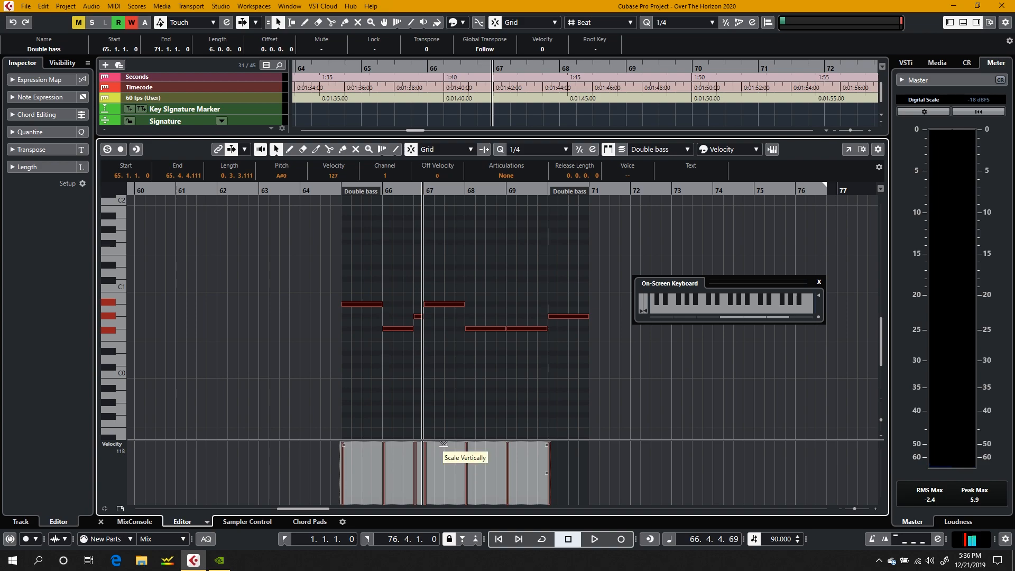
{"action": "left_click_drag", "start_coordinate": [443, 466], "coordinate": [444, 467]}
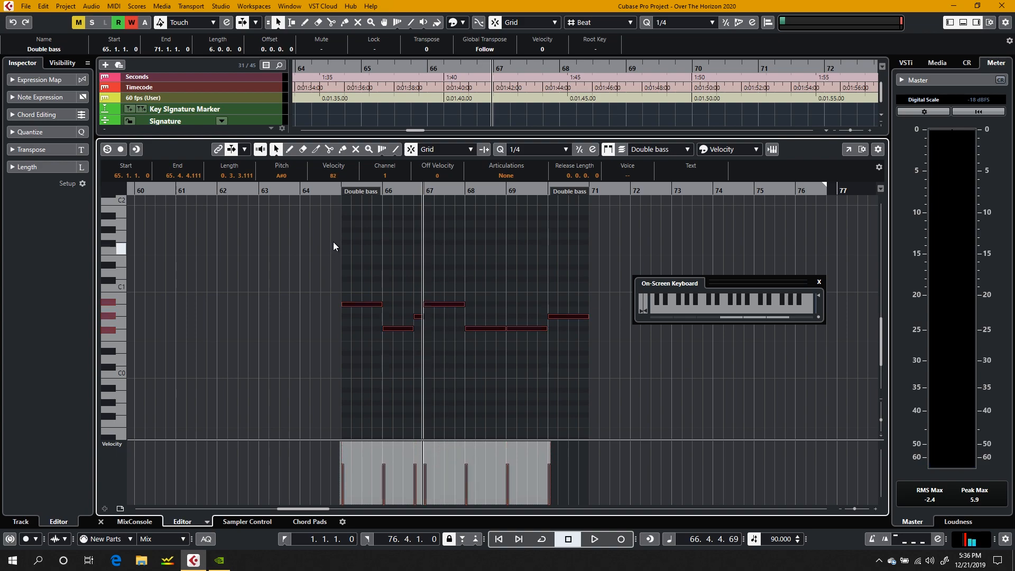
{"action": "left_click", "coordinate": [335, 191]}
{"action": "left_click", "coordinate": [306, 262]}
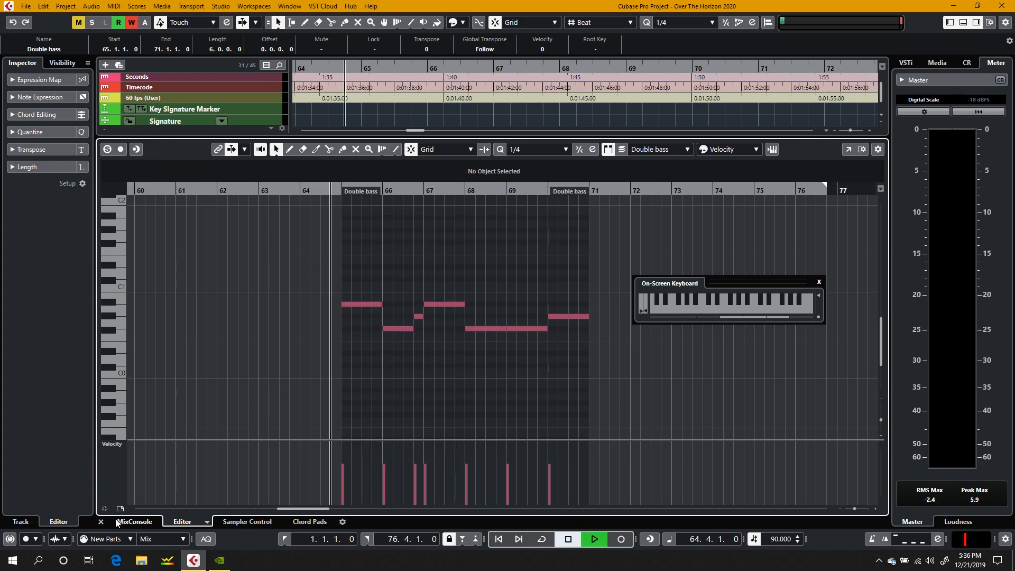
{"action": "key", "text": "space"}
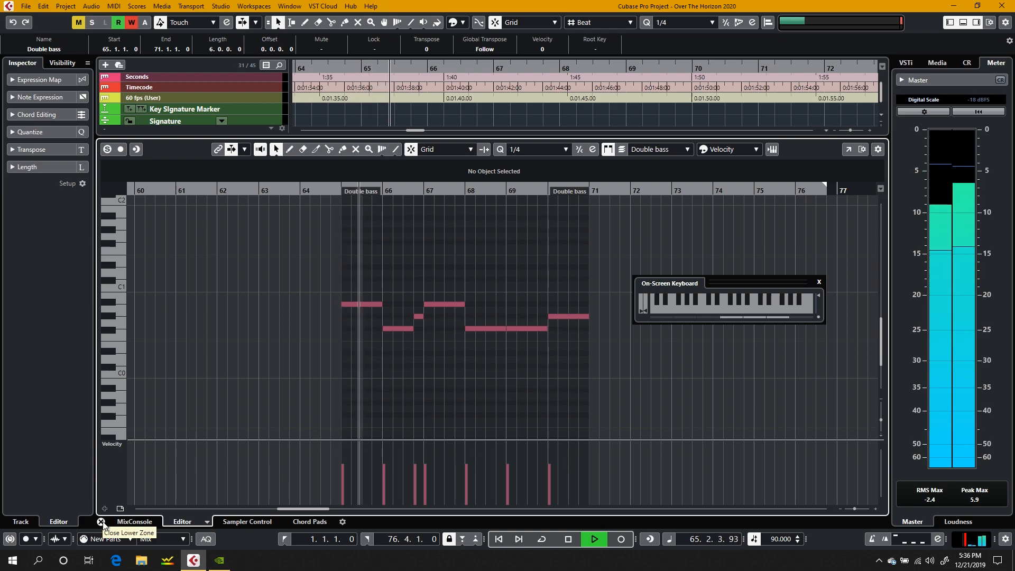
{"action": "left_click", "coordinate": [103, 522]}
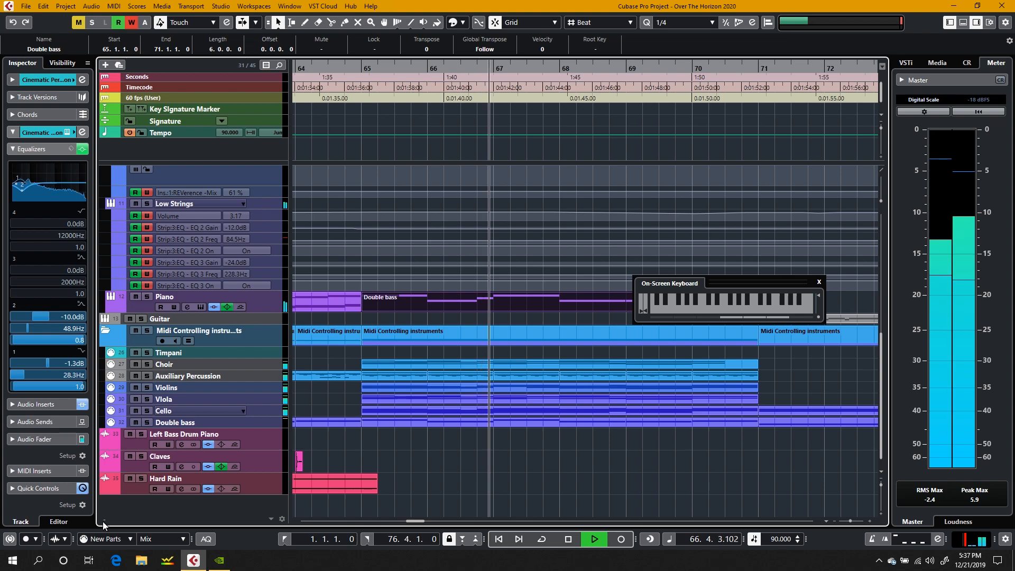
{"action": "key", "text": "space"}
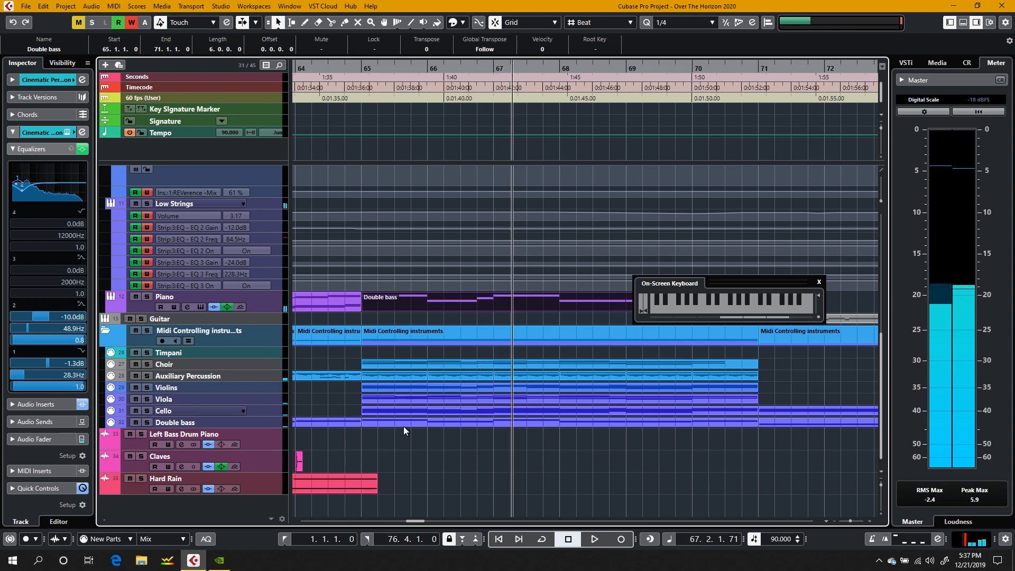
Step: In the Double bass track's part, shorten the bar 66 note to three beats and add a one-beat G#0 passing note at 66.4
{"action": "left_click", "coordinate": [411, 422]}
{"action": "double_click", "coordinate": [410, 421]}
{"action": "left_click_drag", "start_coordinate": [251, 304], "coordinate": [206, 318]}
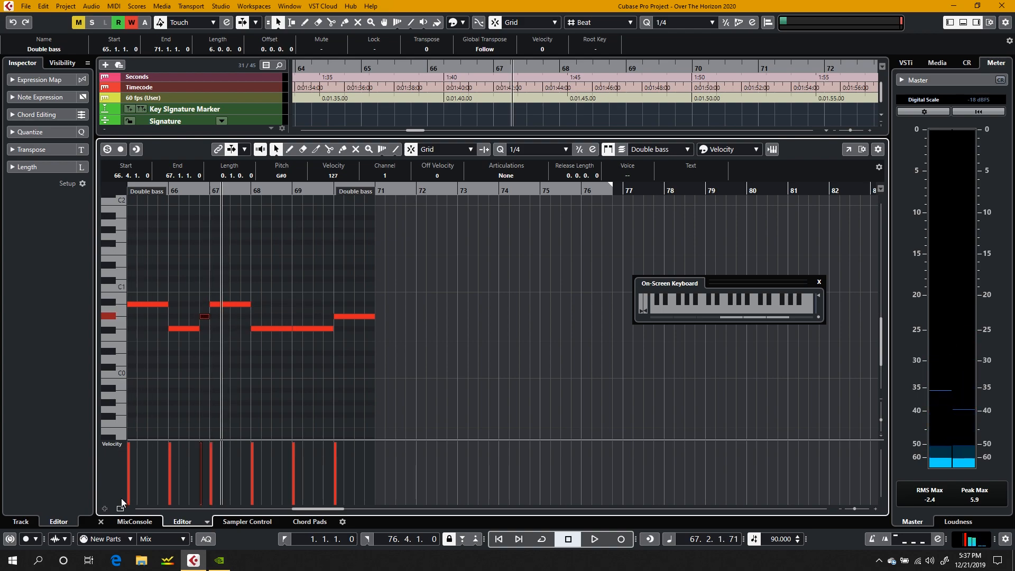
Step: Close the note editor, set the playback position to 65.3 and play the arrangement through the ending past bar 72
{"action": "left_click", "coordinate": [101, 522]}
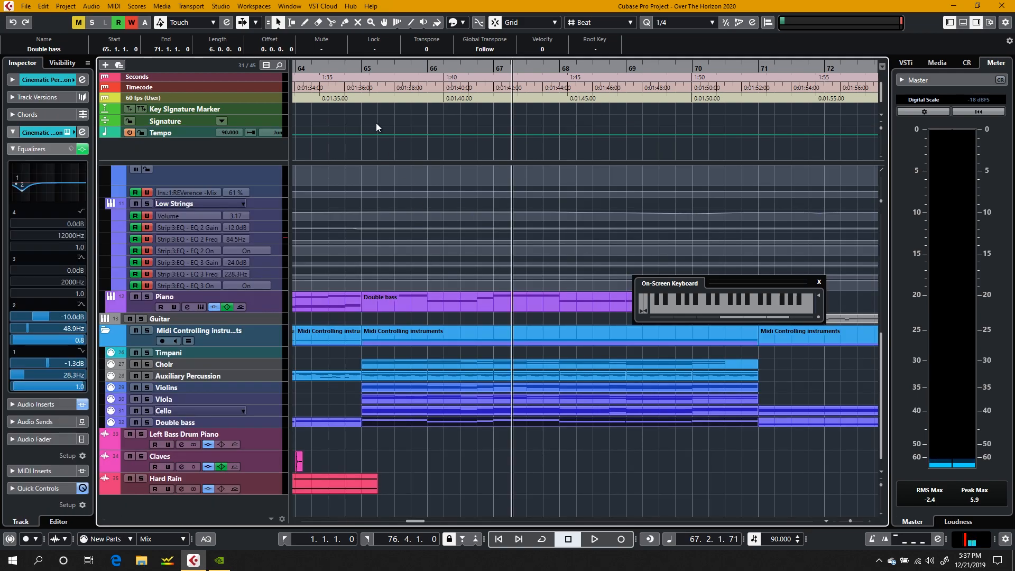
{"action": "left_click", "coordinate": [401, 66]}
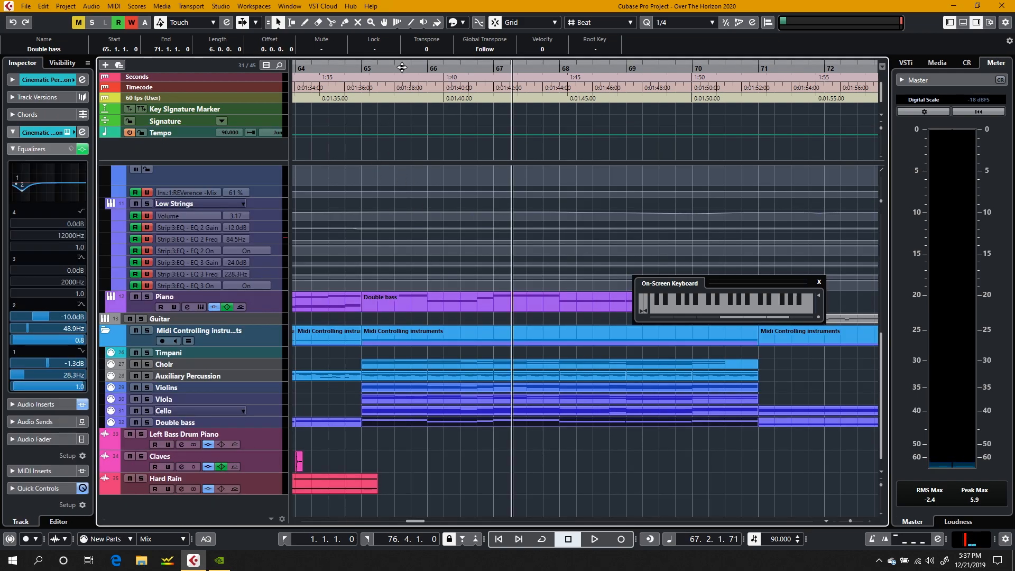
{"action": "left_click", "coordinate": [500, 482]}
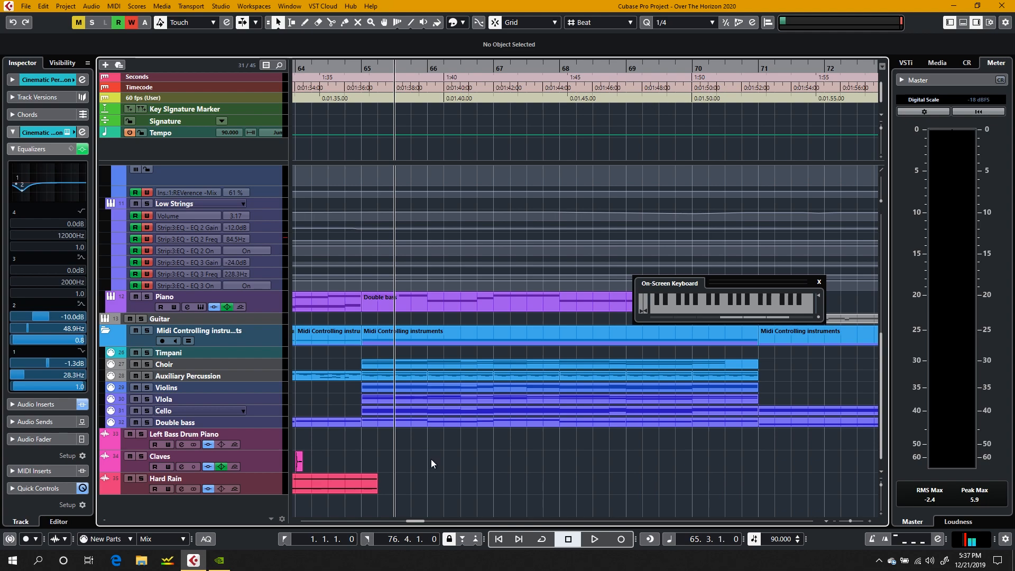
{"action": "key", "text": "space"}
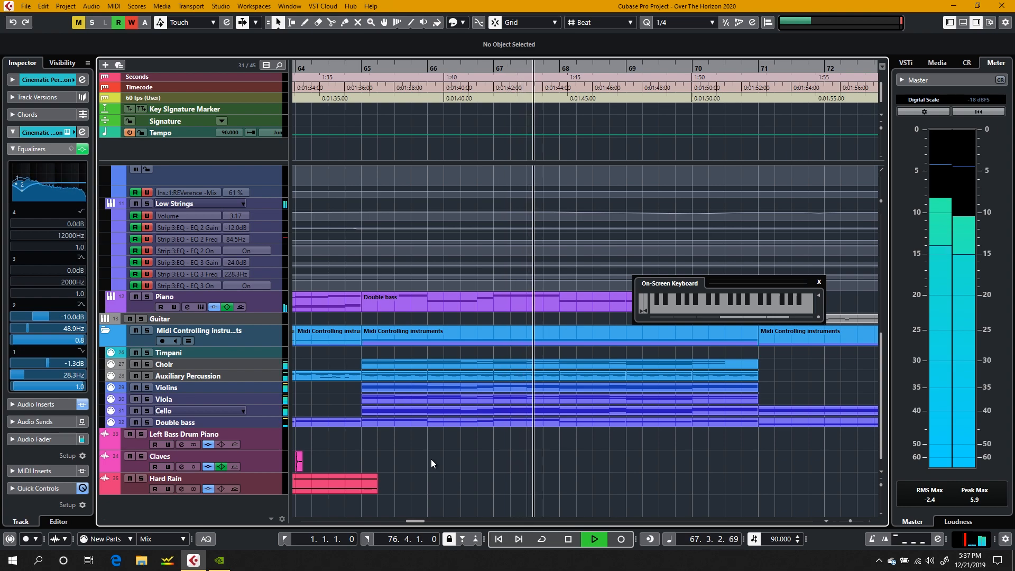
{"action": "scroll", "coordinate": [431, 464], "scroll_direction": "right", "scroll_amount": 2}
{"action": "scroll", "coordinate": [431, 464], "scroll_direction": "left", "scroll_amount": 1}
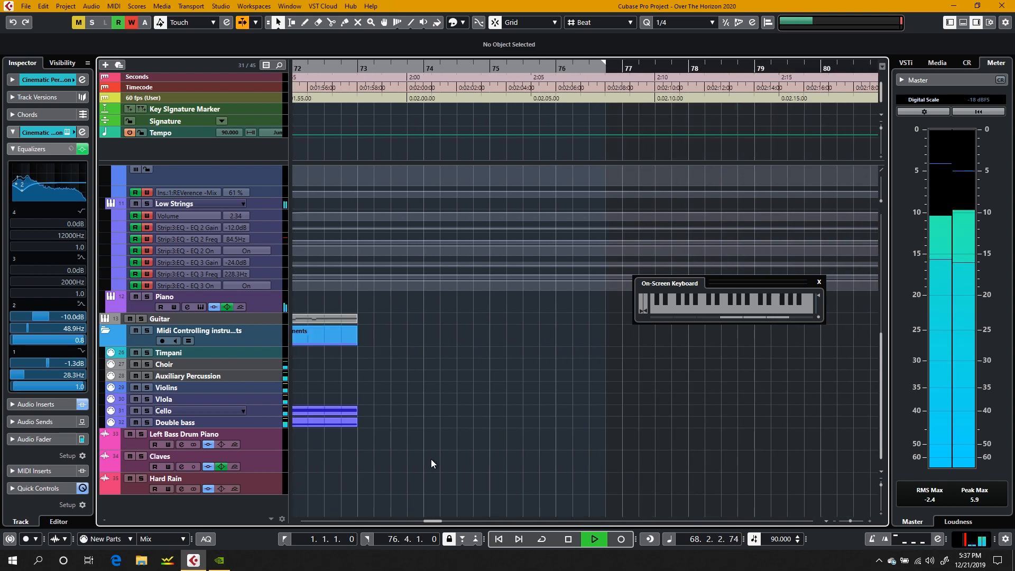
{"action": "scroll", "coordinate": [431, 464], "scroll_direction": "left", "scroll_amount": 2}
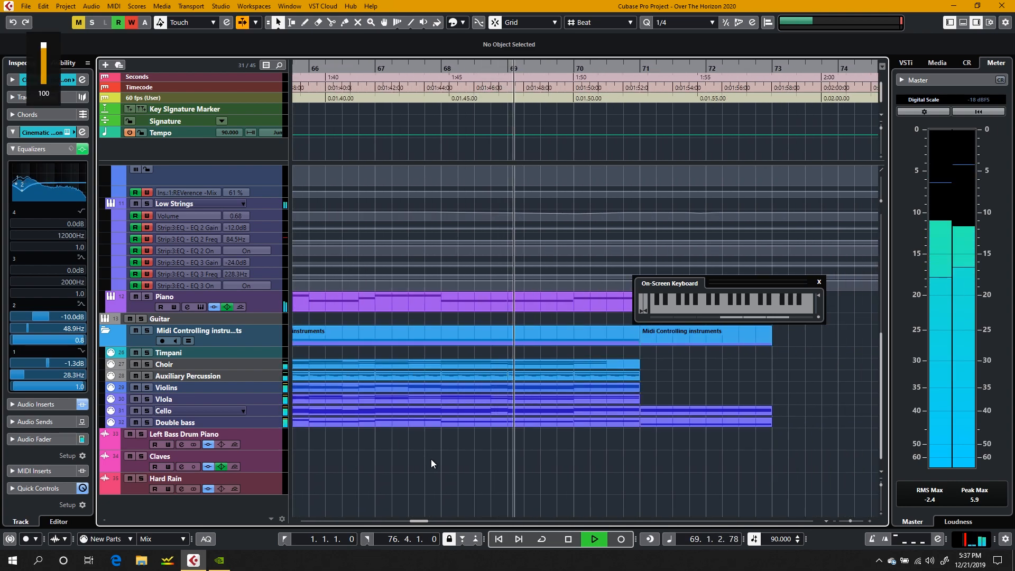
{"action": "scroll", "coordinate": [431, 459], "scroll_direction": "right", "scroll_amount": 1}
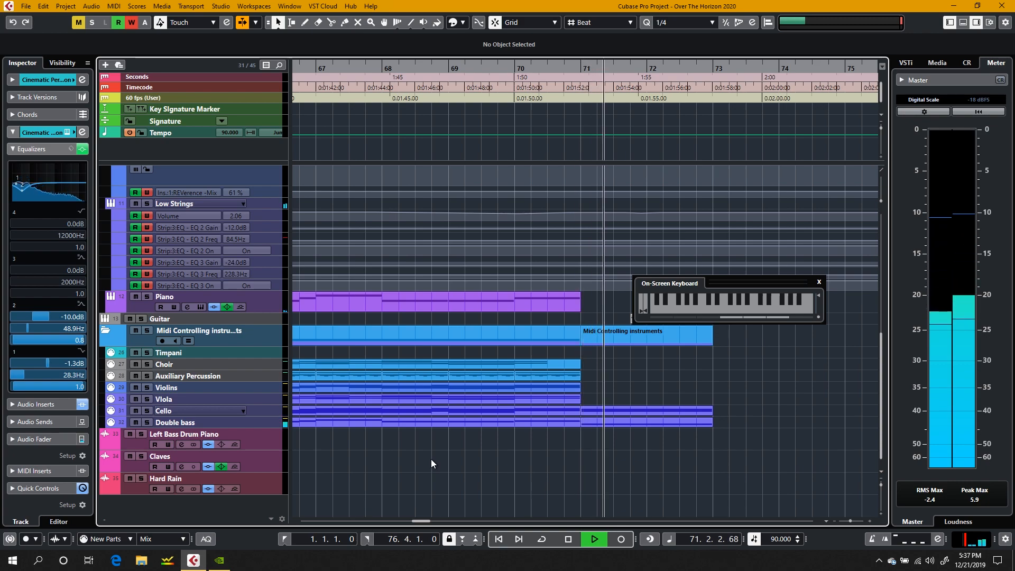
{"action": "key", "text": "space"}
{"action": "scroll", "coordinate": [423, 344], "scroll_direction": "up", "scroll_amount": 5}
{"action": "scroll", "coordinate": [423, 344], "scroll_direction": "down", "scroll_amount": 5}
{"action": "scroll", "coordinate": [423, 345], "scroll_direction": "up", "scroll_amount": 3}
{"action": "key", "text": "space"}
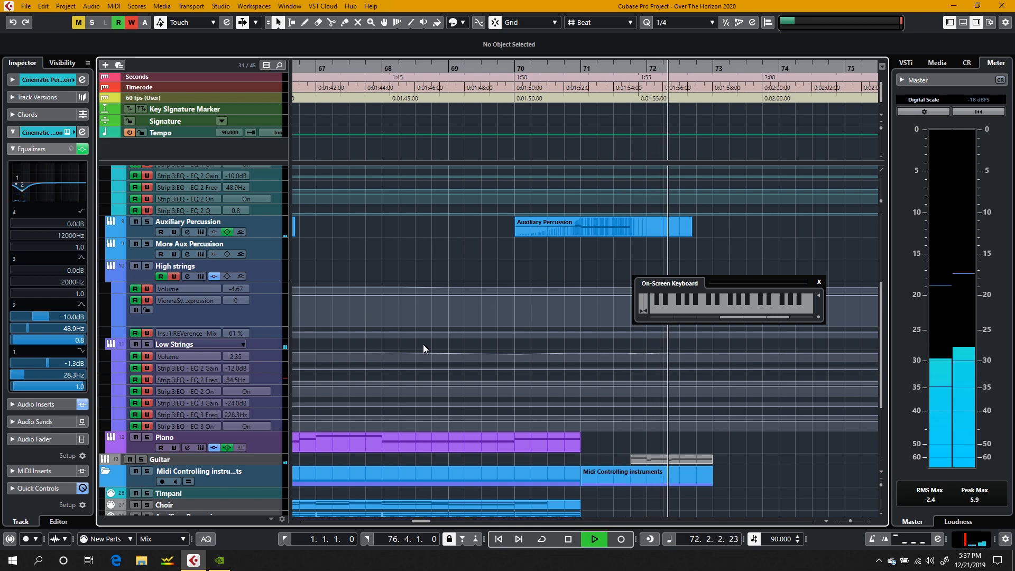
{"action": "key", "text": "space"}
Step: Draw a two-bar part on the Piano track from bar 71 to bar 73 and open it for note editing
{"action": "scroll", "coordinate": [423, 344], "scroll_direction": "down", "scroll_amount": 2}
{"action": "scroll", "coordinate": [424, 344], "scroll_direction": "left", "scroll_amount": 10}
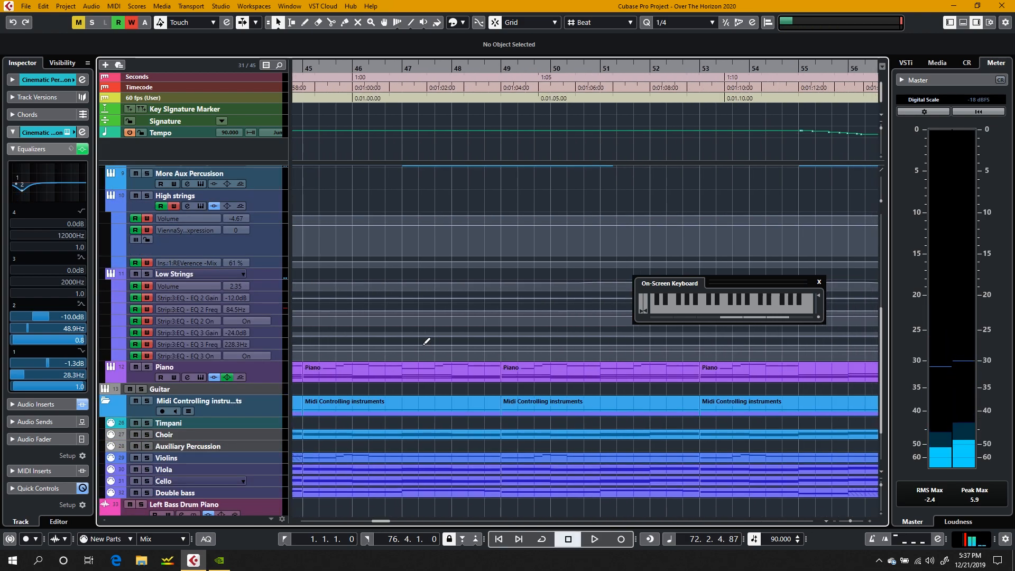
{"action": "scroll", "coordinate": [426, 342], "scroll_direction": "right", "scroll_amount": 6}
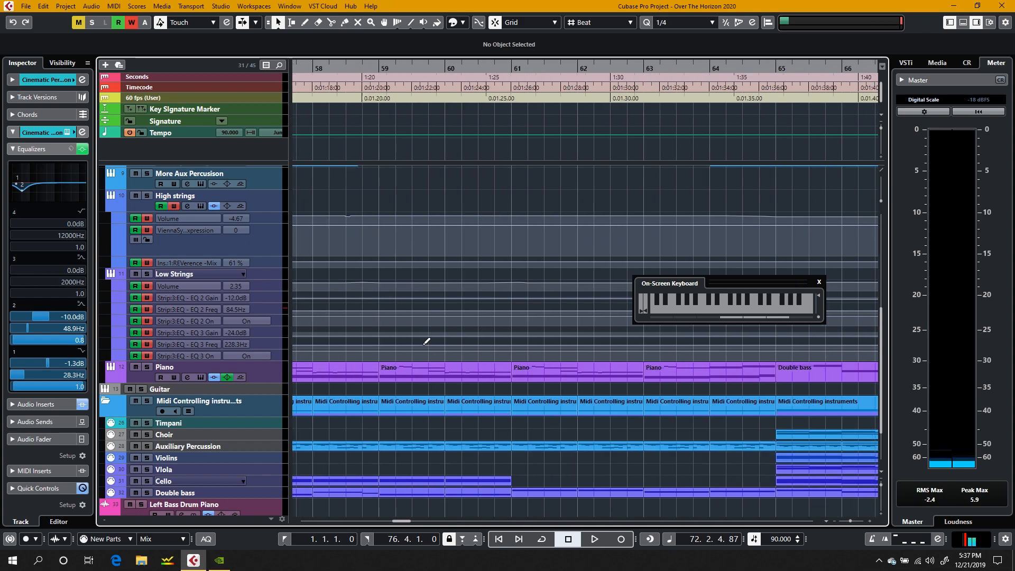
{"action": "scroll", "coordinate": [426, 342], "scroll_direction": "right", "scroll_amount": 5}
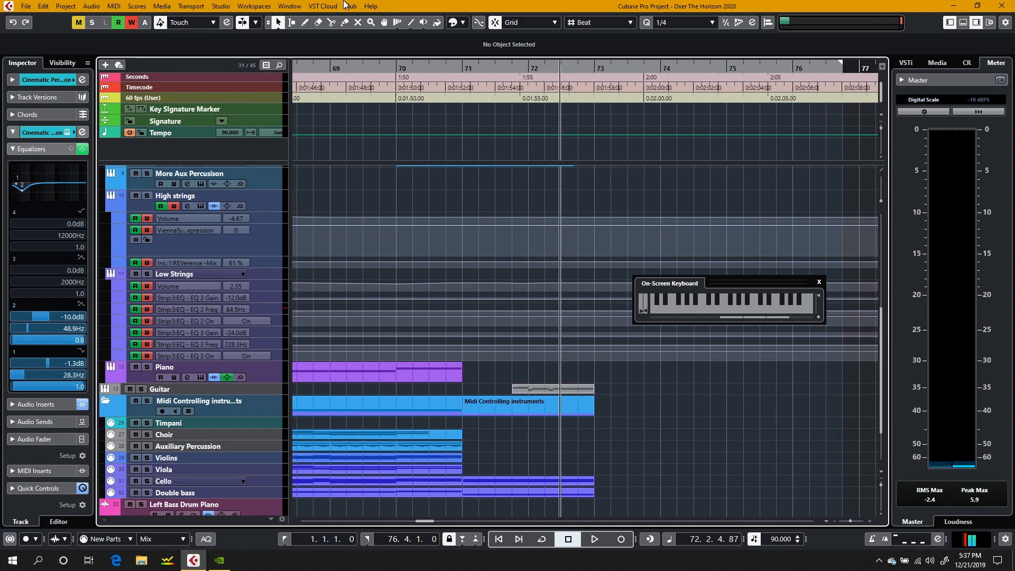
{"action": "left_click", "coordinate": [305, 23]}
{"action": "left_click_drag", "start_coordinate": [470, 372], "coordinate": [592, 370]}
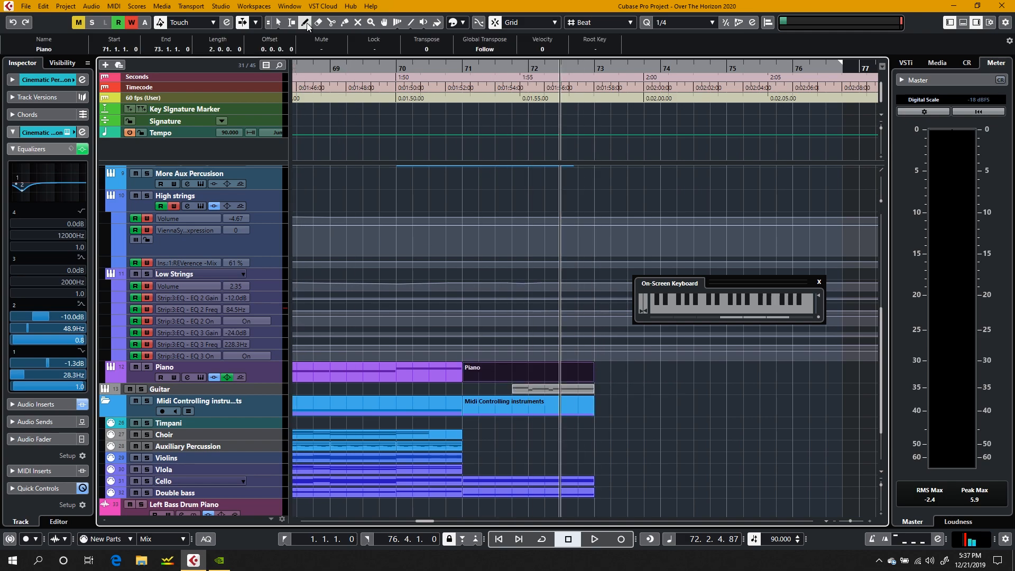
{"action": "double_click", "coordinate": [495, 367]}
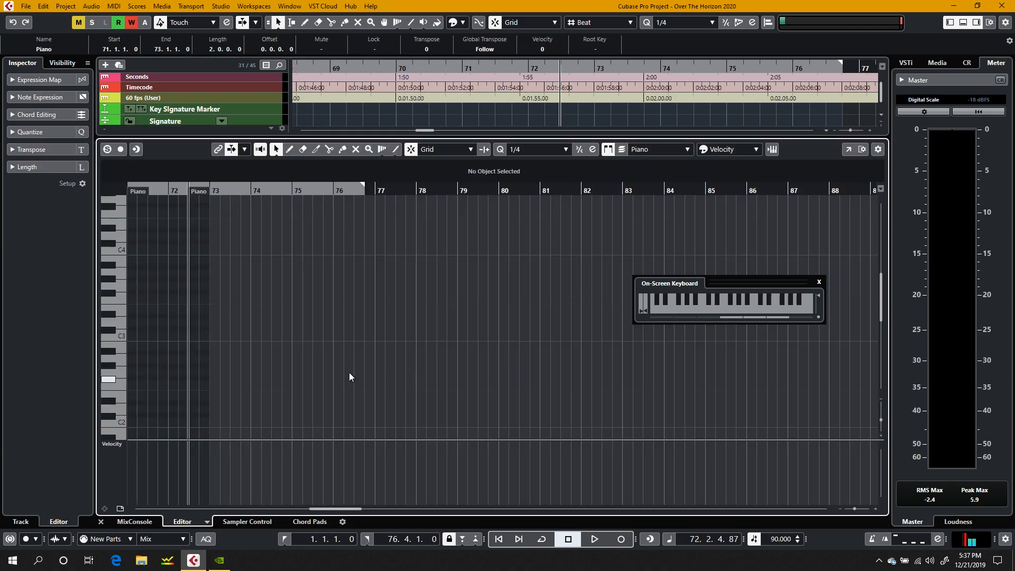
Step: Place the cursor at bar 71 and set the note editor's quantize value to 1/16
{"action": "scroll", "coordinate": [199, 336], "scroll_direction": "left", "scroll_amount": 4}
{"action": "scroll", "coordinate": [199, 336], "scroll_direction": "right", "scroll_amount": 3}
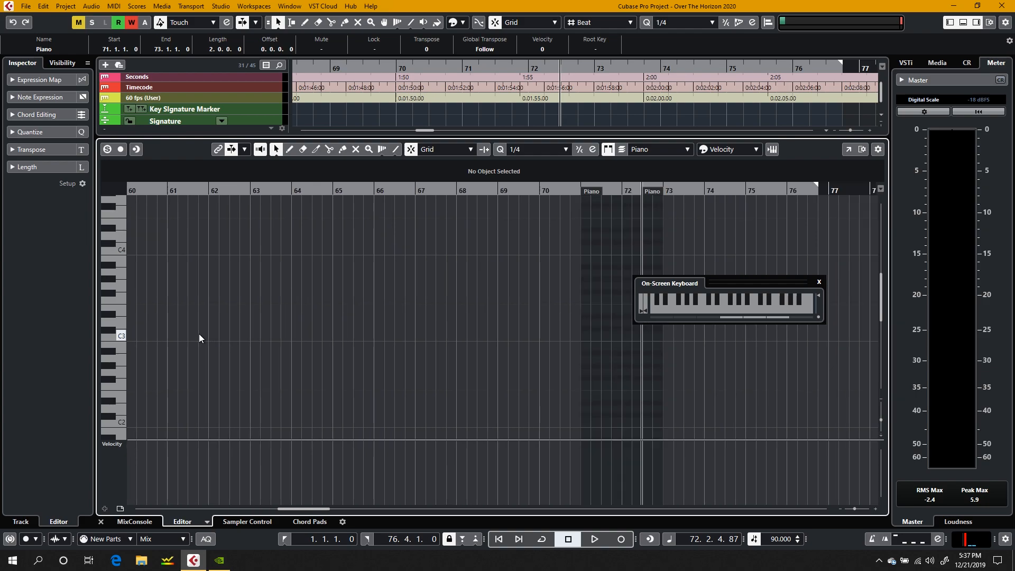
{"action": "left_click_drag", "start_coordinate": [124, 331], "coordinate": [111, 242]}
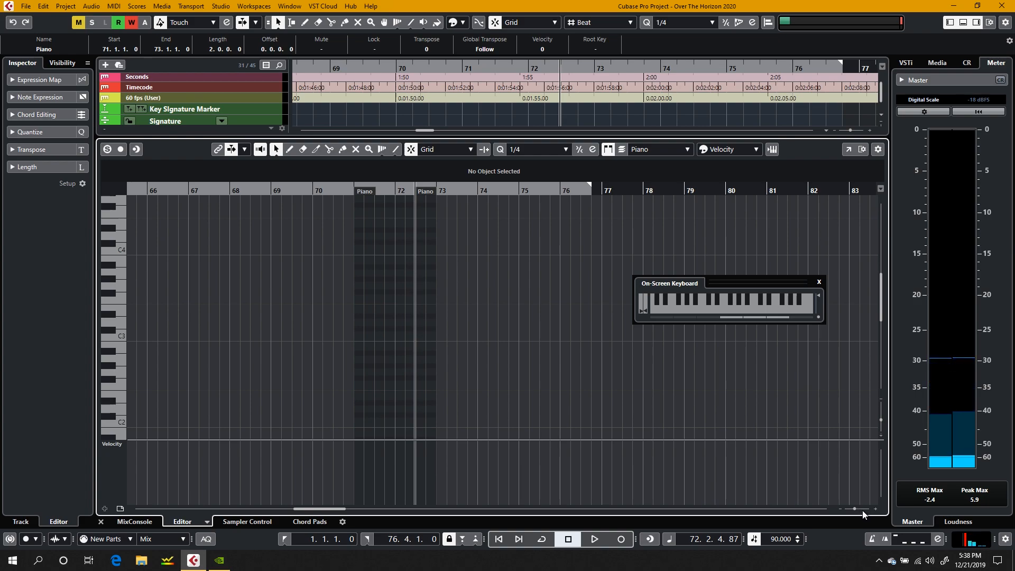
{"action": "left_click_drag", "start_coordinate": [854, 510], "coordinate": [856, 510]}
{"action": "left_click", "coordinate": [280, 190]}
{"action": "left_click", "coordinate": [535, 149]}
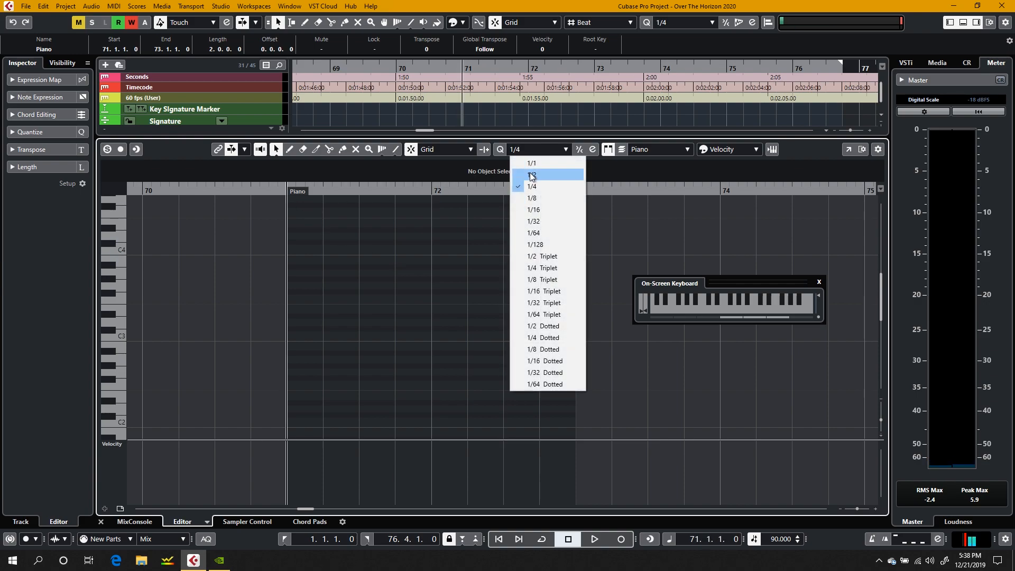
{"action": "left_click", "coordinate": [529, 209]}
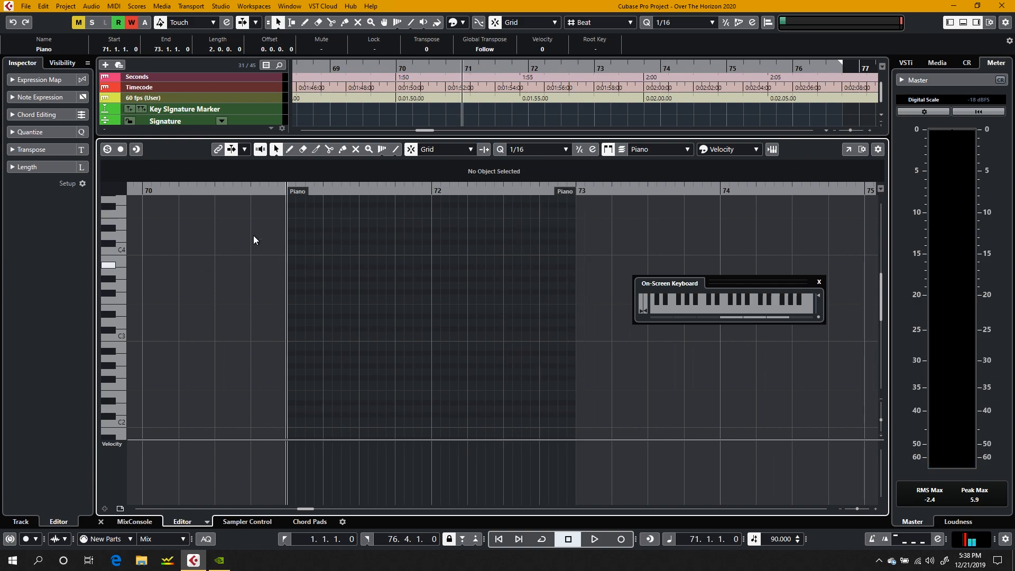
{"action": "left_click", "coordinate": [114, 325]}
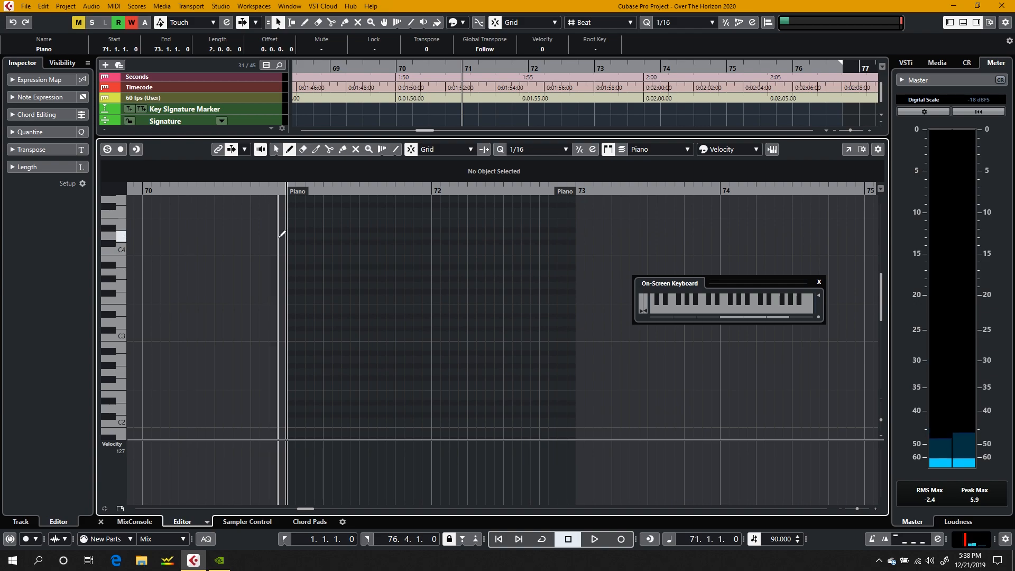
Step: Draw C#4 notes at 71.1.1 and 71.1.4, followed by sixteenth notes G#4 at 71.2.1, C#5 at 71.2.2 and C5 at 71.2.3
{"action": "left_click_drag", "start_coordinate": [295, 237], "coordinate": [321, 239]}
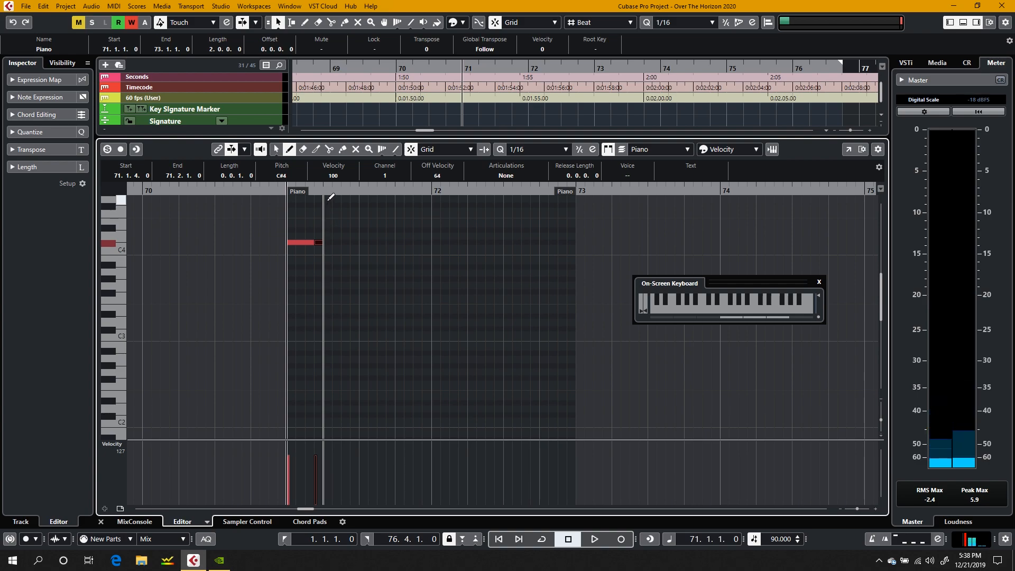
{"action": "scroll", "coordinate": [330, 198], "scroll_direction": "up", "scroll_amount": 6}
{"action": "left_click", "coordinate": [116, 388]}
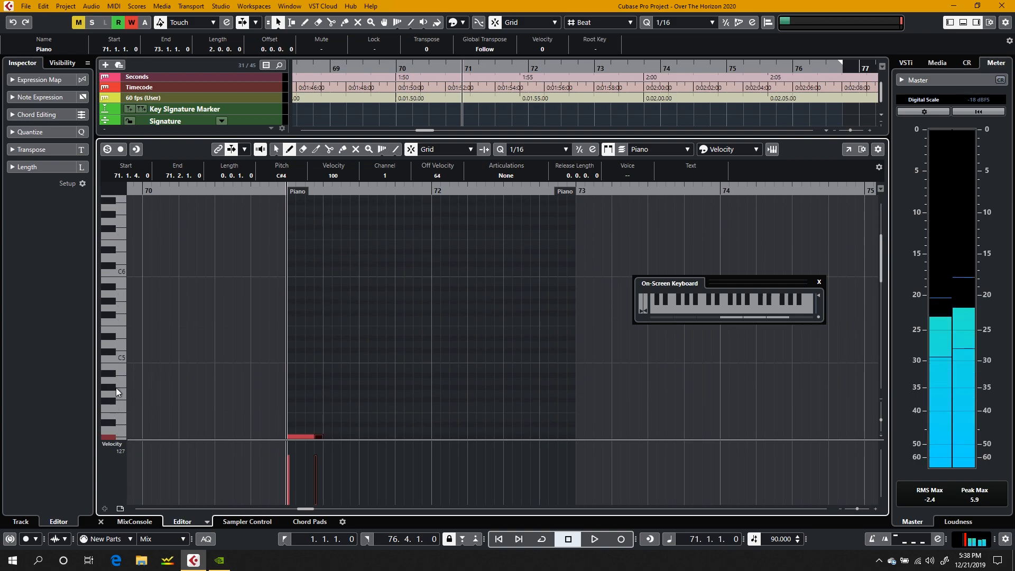
{"action": "left_click", "coordinate": [113, 388]}
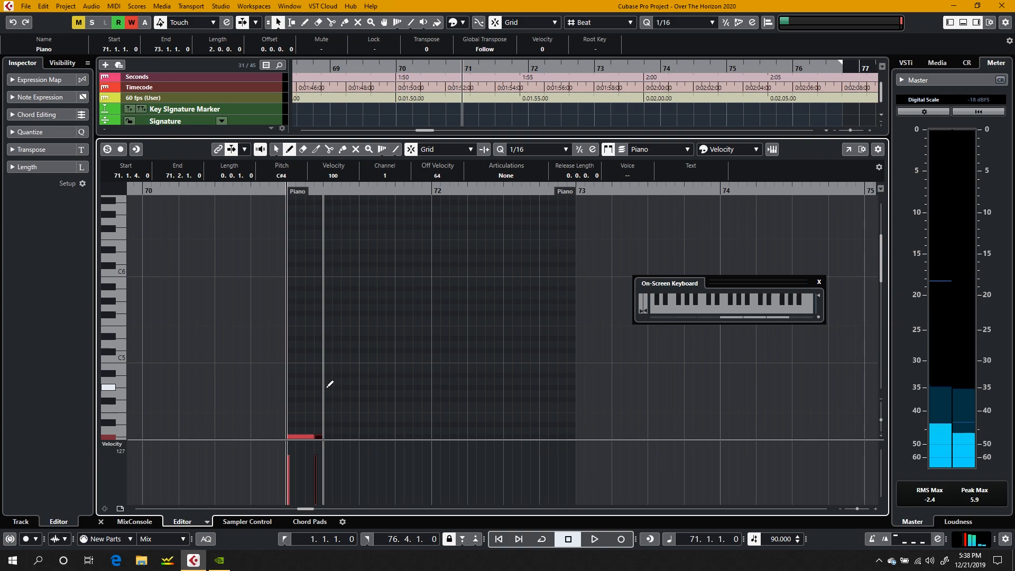
{"action": "left_click", "coordinate": [328, 388]}
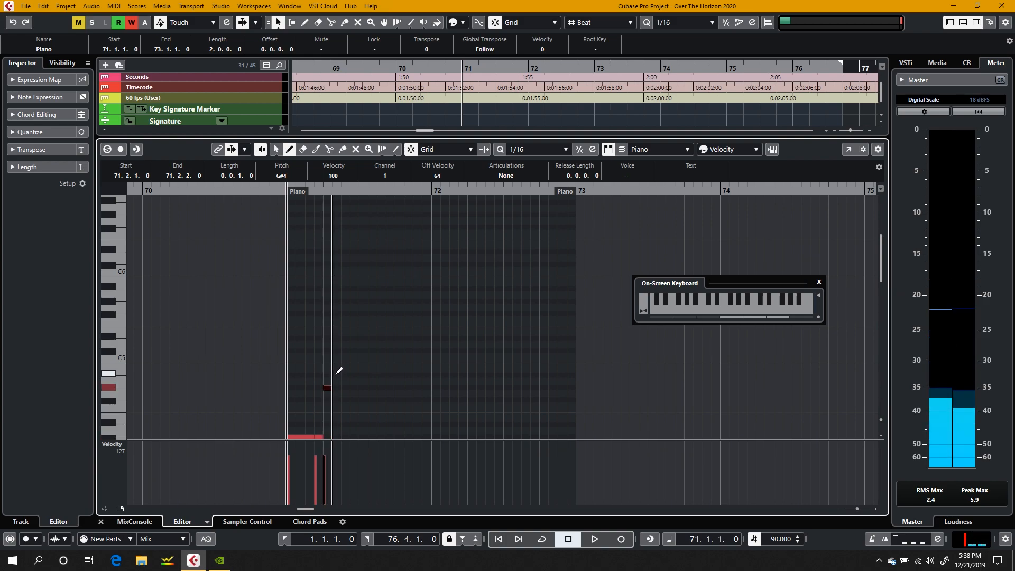
{"action": "left_click", "coordinate": [336, 351]}
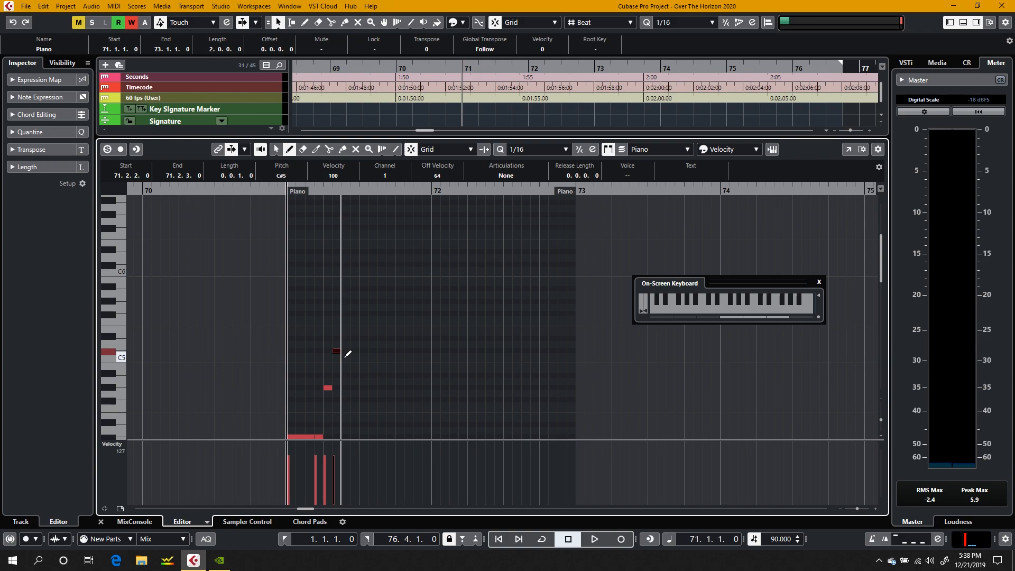
{"action": "left_click", "coordinate": [345, 356]}
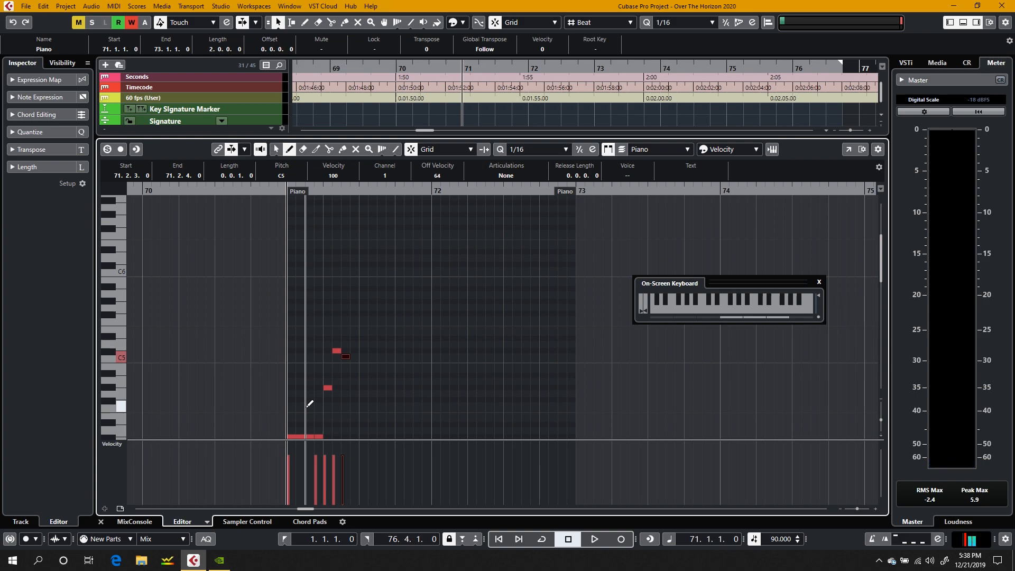
Step: Play the phrase, lengthen the C5 note to 71.3.1 and add a G#4 note held from 71.3.1 to bar 73
{"action": "key", "text": "space"}
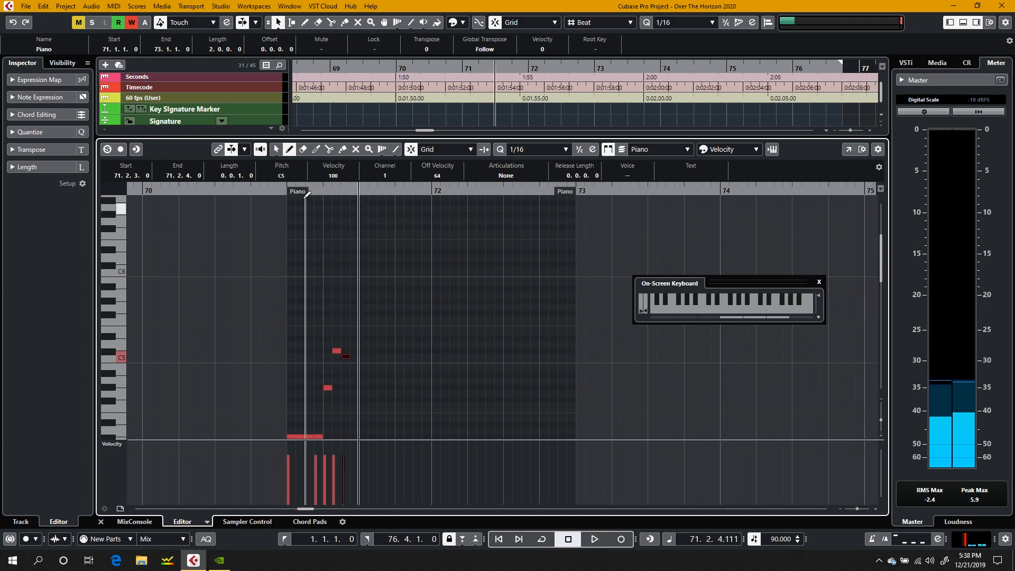
{"action": "key", "text": "1"}
{"action": "left_click_drag", "start_coordinate": [349, 357], "coordinate": [371, 390]}
{"action": "left_click", "coordinate": [276, 150]}
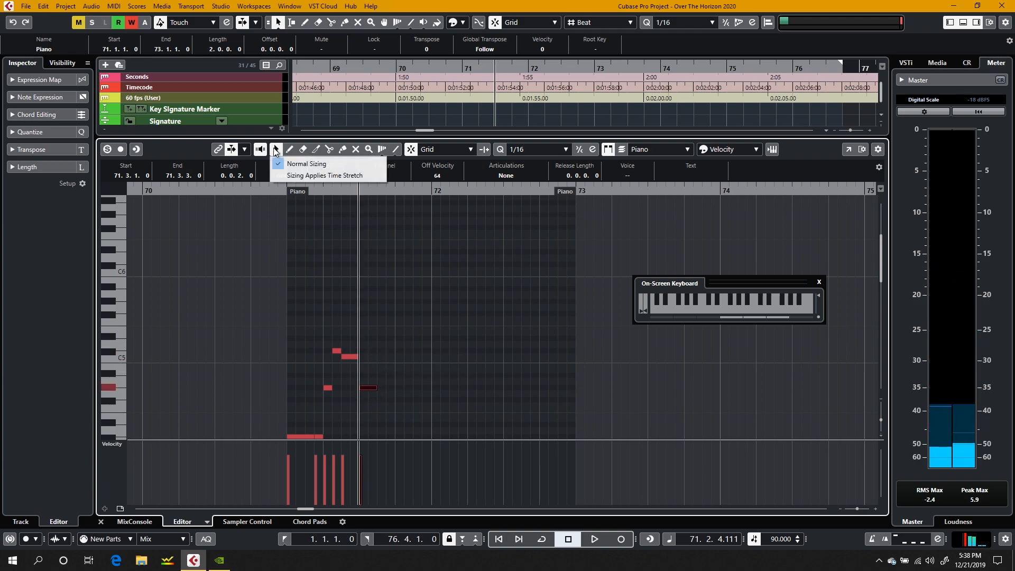
{"action": "left_click", "coordinate": [289, 163]}
{"action": "left_click_drag", "start_coordinate": [377, 388], "coordinate": [578, 395]}
{"action": "scroll", "coordinate": [572, 378], "scroll_direction": "down", "scroll_amount": 5}
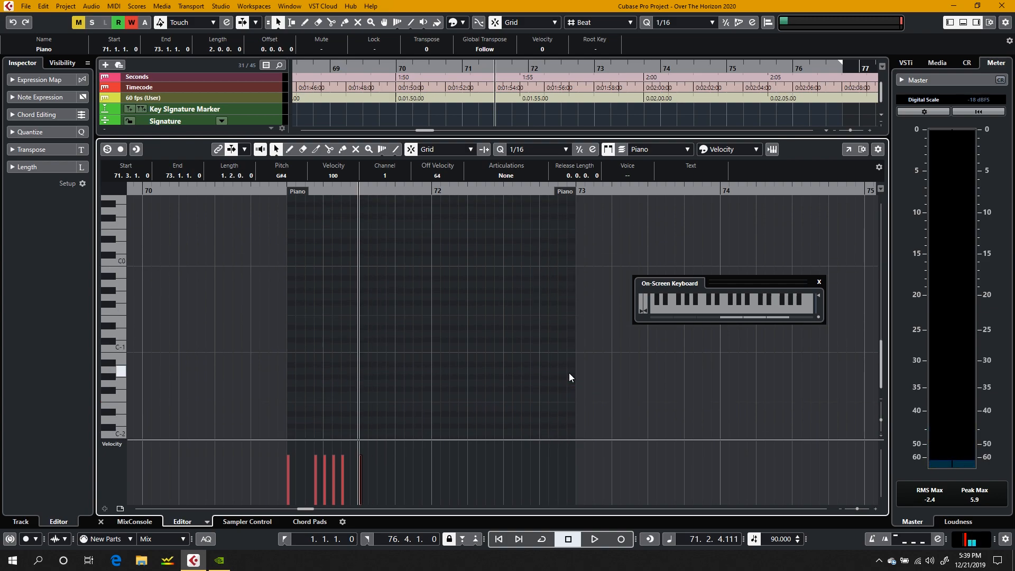
{"action": "scroll", "coordinate": [569, 373], "scroll_direction": "up", "scroll_amount": 3}
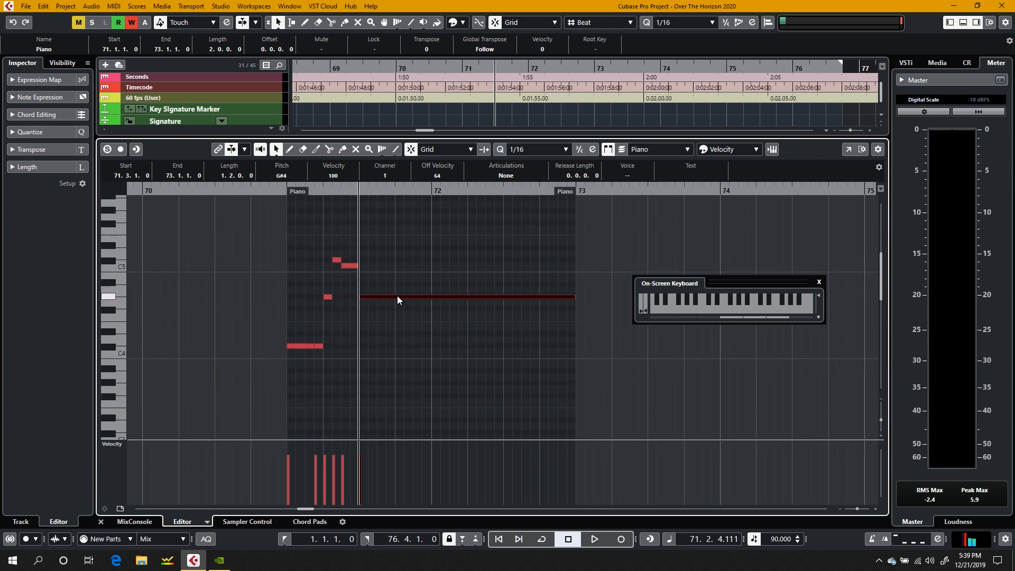
Step: Copy the long note down to C#1 at bar 71, extend it to bar 73 and add matching held notes at C#2 and F2
{"action": "left_click_drag", "start_coordinate": [397, 296], "coordinate": [312, 354]}
{"action": "left_click", "coordinate": [473, 306]}
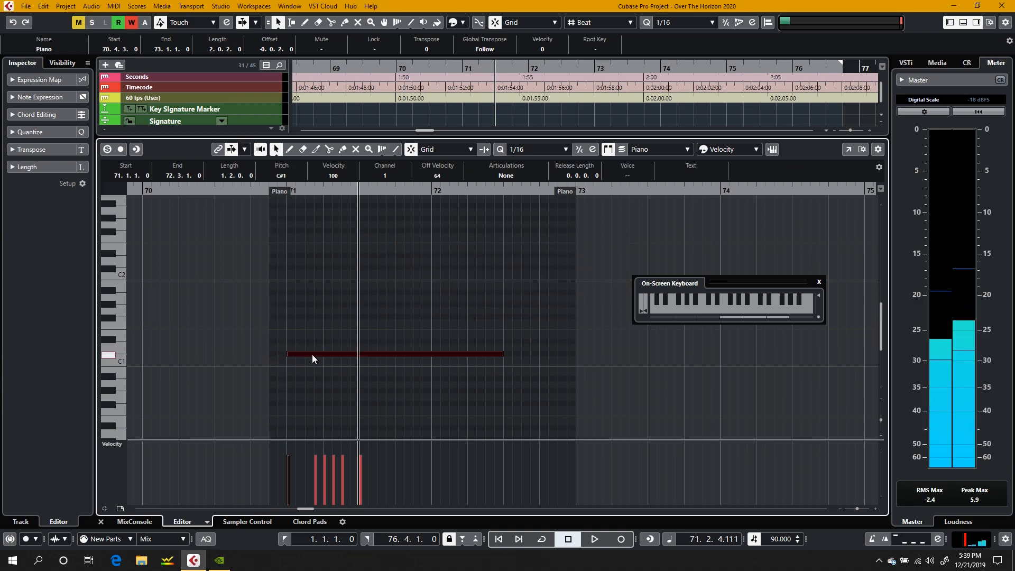
{"action": "left_click_drag", "start_coordinate": [503, 355], "coordinate": [577, 357]}
{"action": "left_click_drag", "start_coordinate": [312, 354], "coordinate": [312, 238]}
Step: Trim the start of the Piano part to bar 71 in the arrangement and play back the ending
{"action": "left_click", "coordinate": [100, 522]}
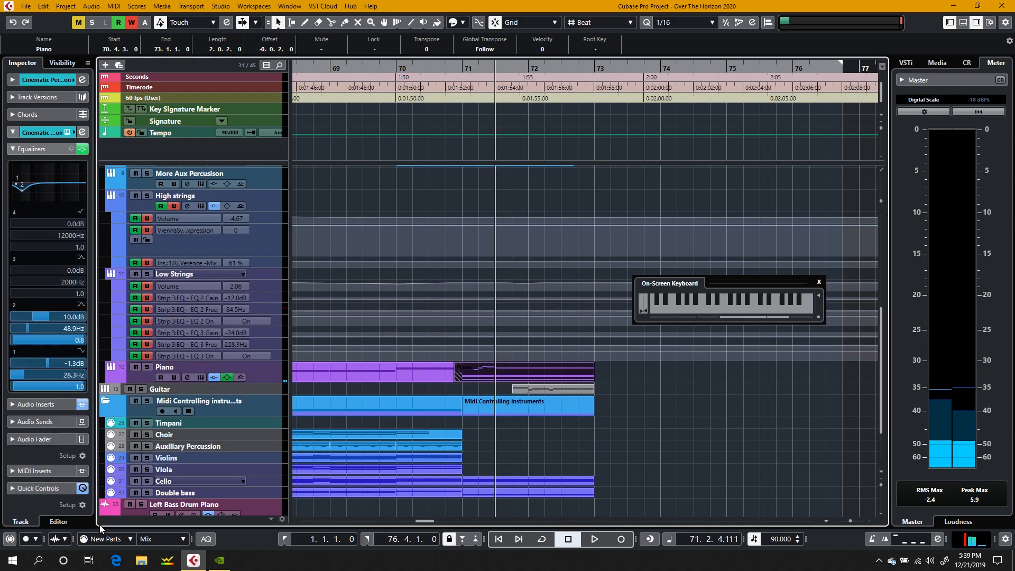
{"action": "key", "text": "space"}
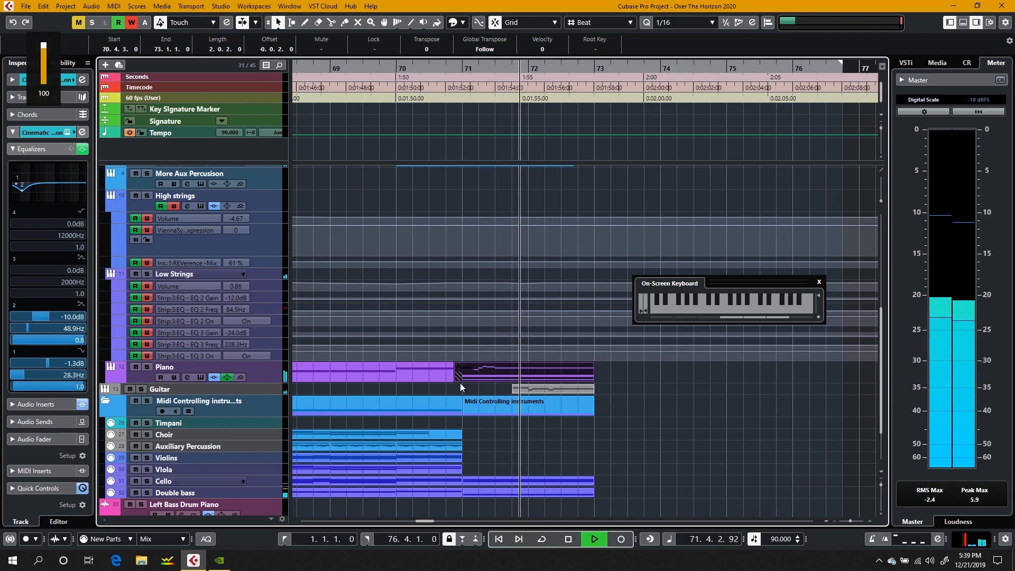
{"action": "left_click_drag", "start_coordinate": [457, 380], "coordinate": [463, 379]}
{"action": "key", "text": "space"}
{"action": "key", "text": "XF86AudioRaiseVolume"}
{"action": "left_click", "coordinate": [377, 182]}
{"action": "key", "text": "space"}
Step: Reopen the bar 71 Piano part and lower the velocity of its three low held notes to 51
{"action": "double_click", "coordinate": [509, 380]}
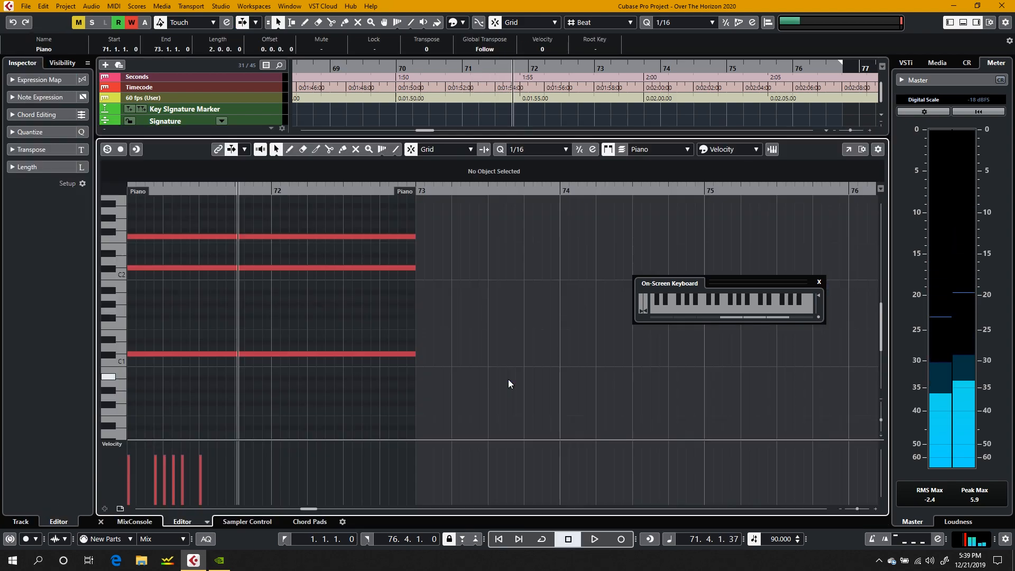
{"action": "left_click_drag", "start_coordinate": [416, 378], "coordinate": [297, 232]}
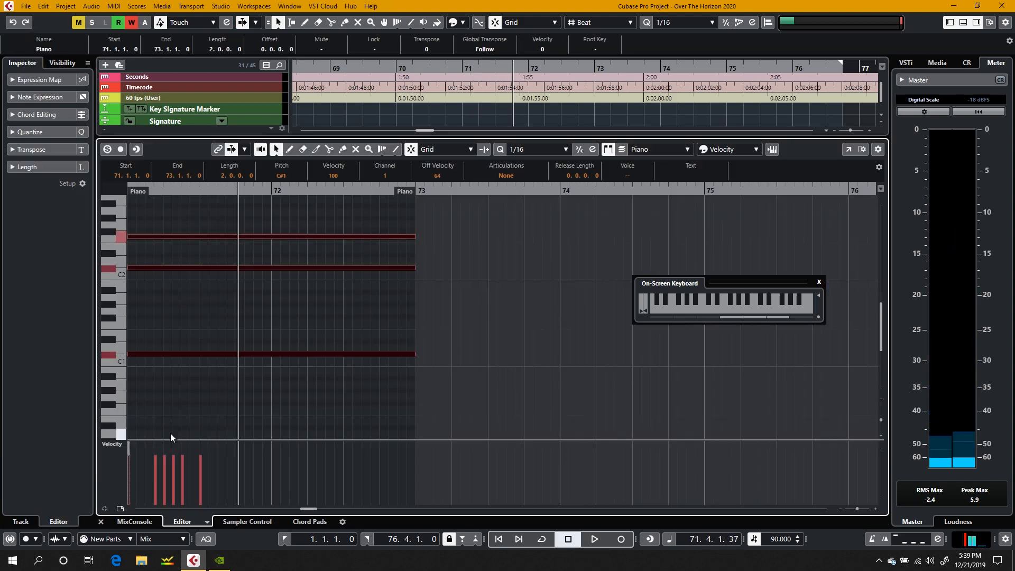
{"action": "scroll", "coordinate": [188, 464], "scroll_direction": "left", "scroll_amount": 5}
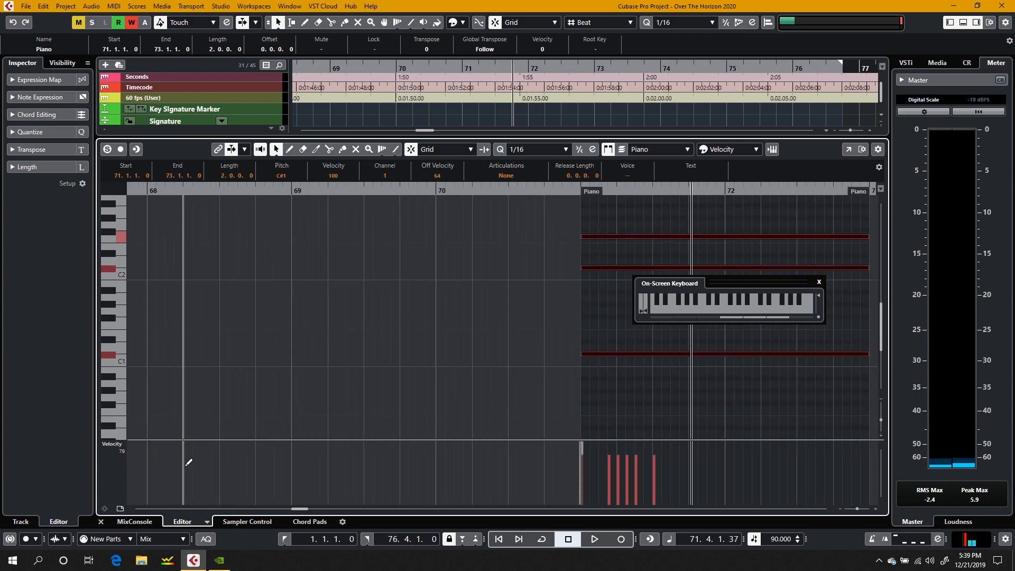
{"action": "left_click_drag", "start_coordinate": [431, 457], "coordinate": [432, 468]}
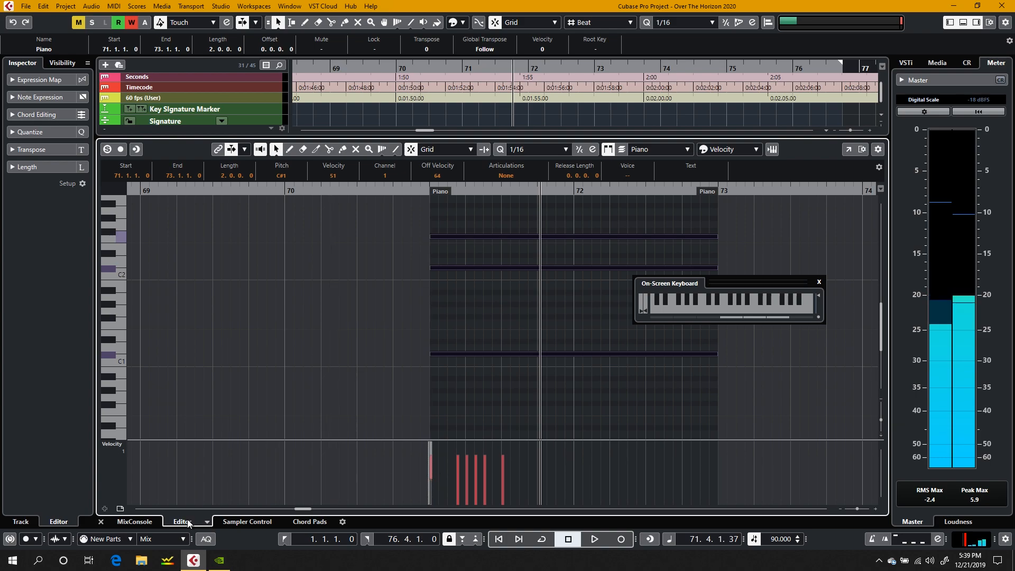
Step: Close the editor and play back the ending from just before bar 71 in the arrangement
{"action": "left_click", "coordinate": [101, 522]}
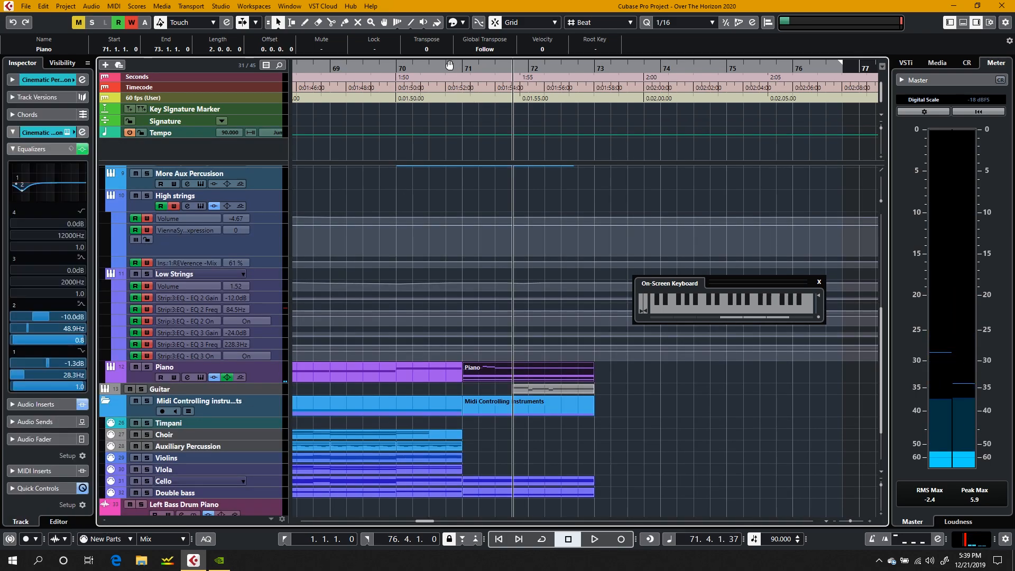
{"action": "left_click", "coordinate": [439, 99]}
{"action": "key", "text": "space"}
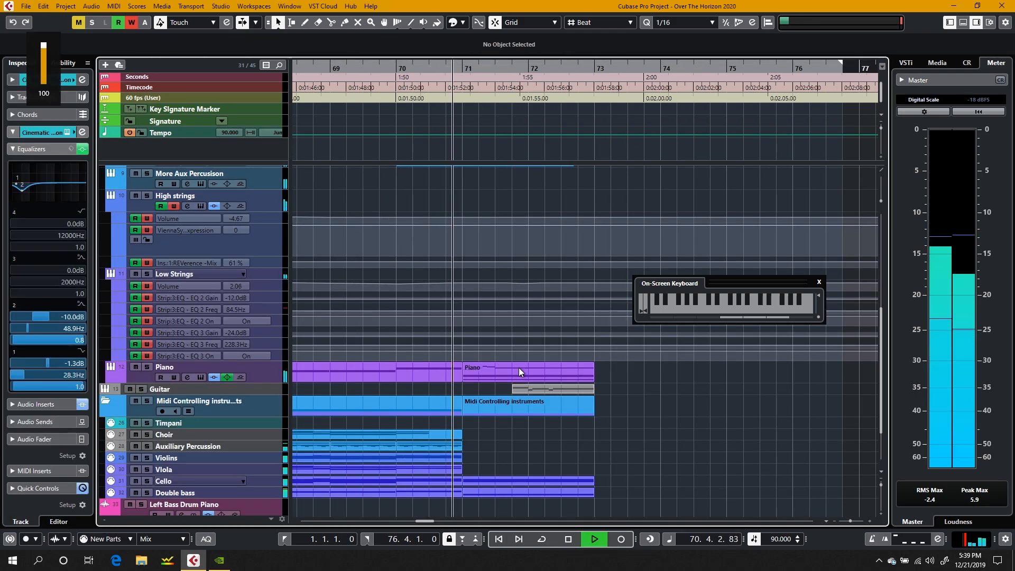
{"action": "left_click", "coordinate": [506, 456]}
{"action": "key", "text": "space"}
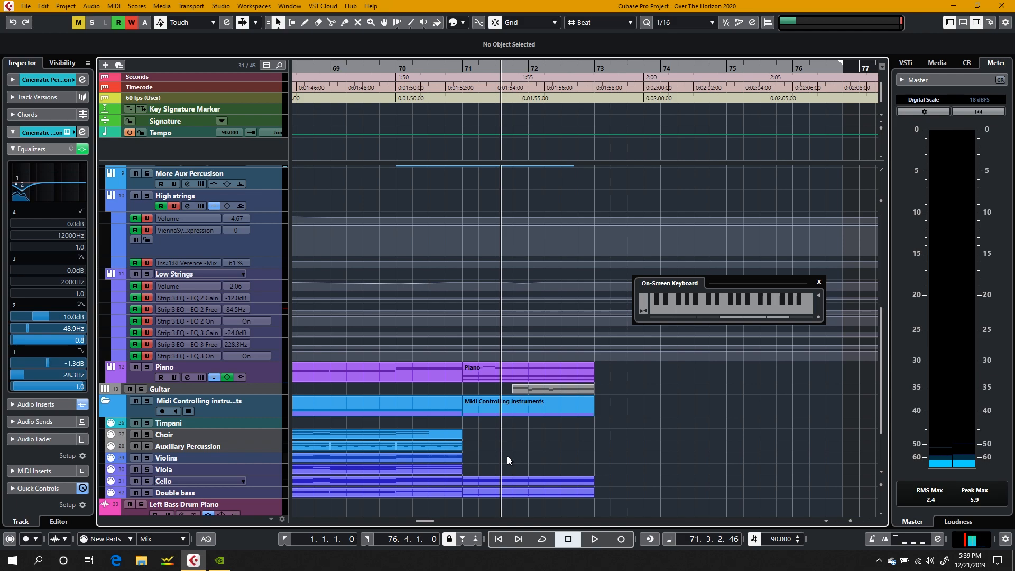
Step: Play the arrangement from bar 65 while reviewing the instrument tracks from Woodwinds down to Piano
{"action": "scroll", "coordinate": [355, 227], "scroll_direction": "left", "scroll_amount": 5}
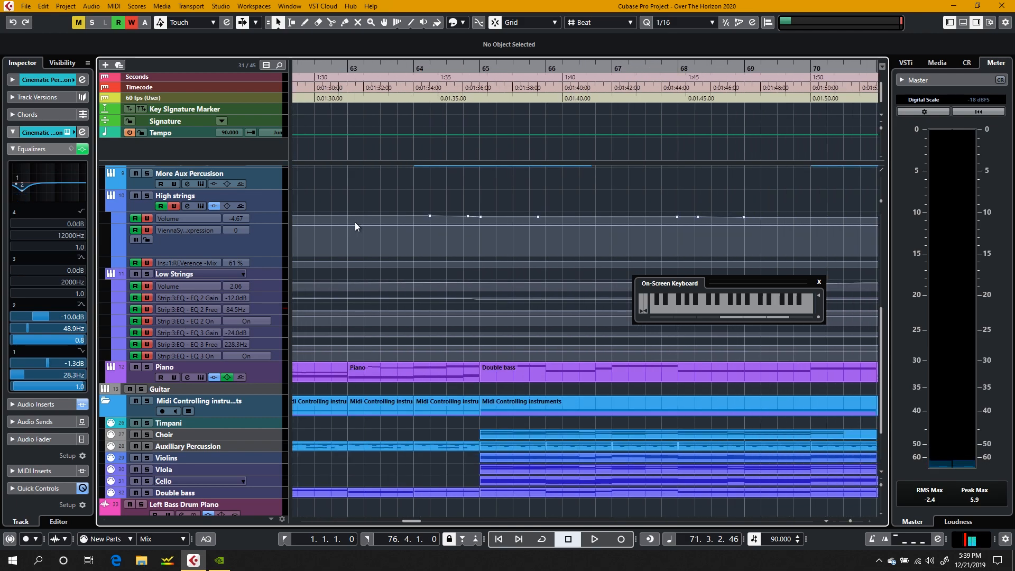
{"action": "left_click", "coordinate": [481, 66]}
{"action": "key", "text": "space"}
{"action": "scroll", "coordinate": [418, 325], "scroll_direction": "up", "scroll_amount": 8}
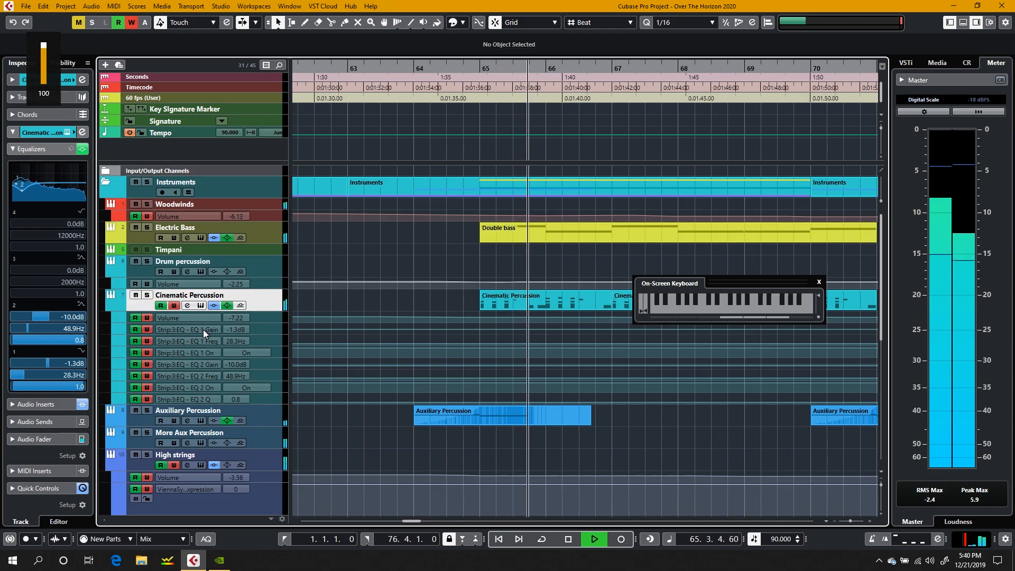
{"action": "scroll", "coordinate": [182, 370], "scroll_direction": "down", "scroll_amount": 5}
{"action": "scroll", "coordinate": [183, 370], "scroll_direction": "up", "scroll_amount": 5}
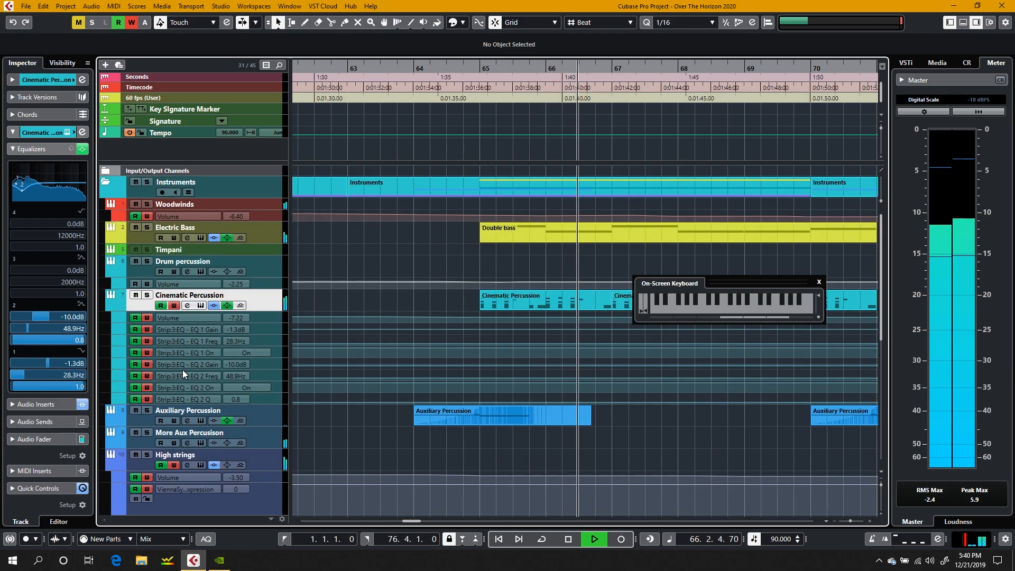
{"action": "scroll", "coordinate": [182, 370], "scroll_direction": "down", "scroll_amount": 5}
{"action": "scroll", "coordinate": [202, 283], "scroll_direction": "up", "scroll_amount": 4}
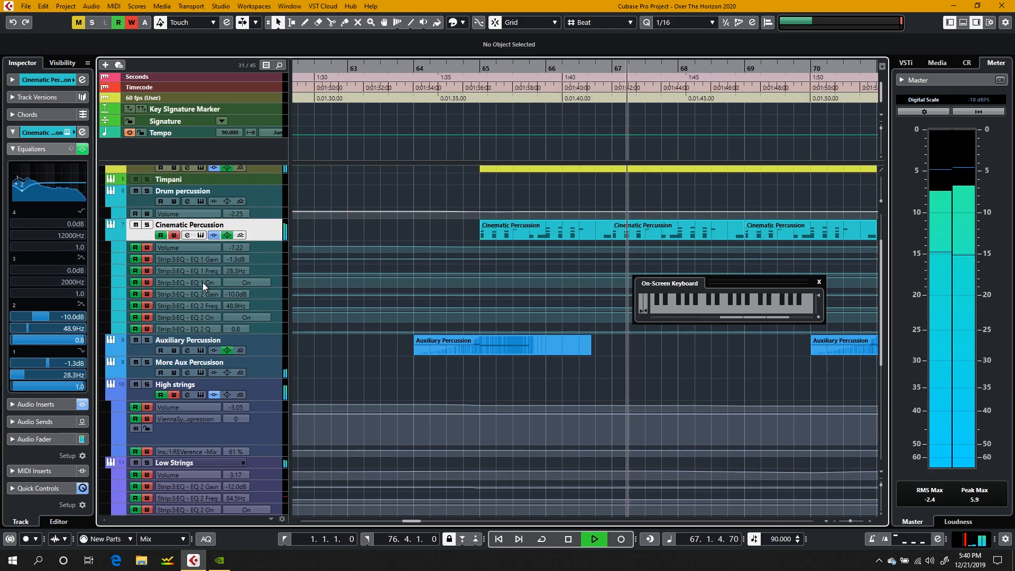
{"action": "scroll", "coordinate": [202, 282], "scroll_direction": "down", "scroll_amount": 2}
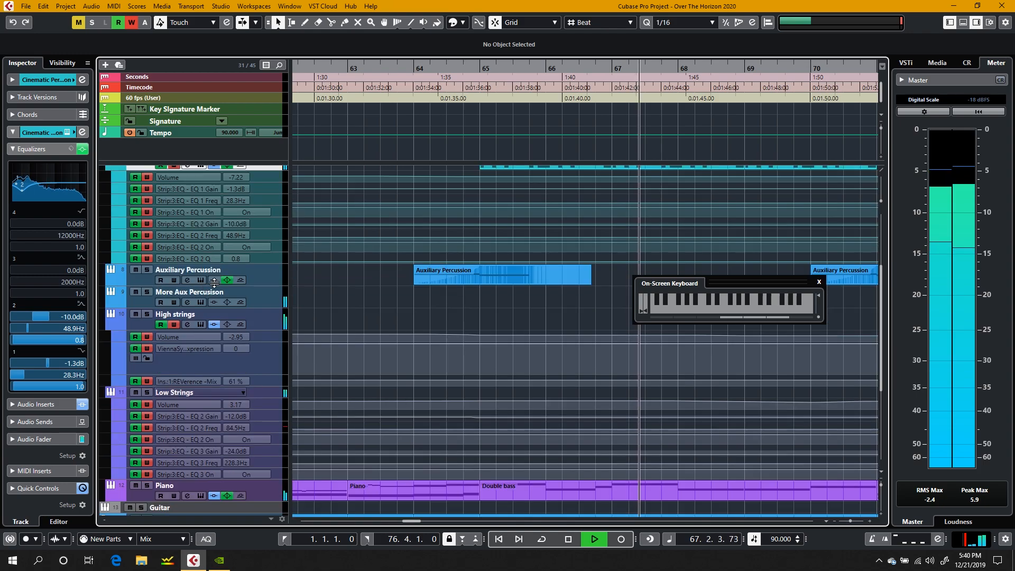
Step: Inspect the High strings channel settings and its Vienna Synchron Player instrument during playback, closing both and stopping playback in bar 72
{"action": "left_click", "coordinate": [256, 317]}
{"action": "left_click", "coordinate": [186, 325]}
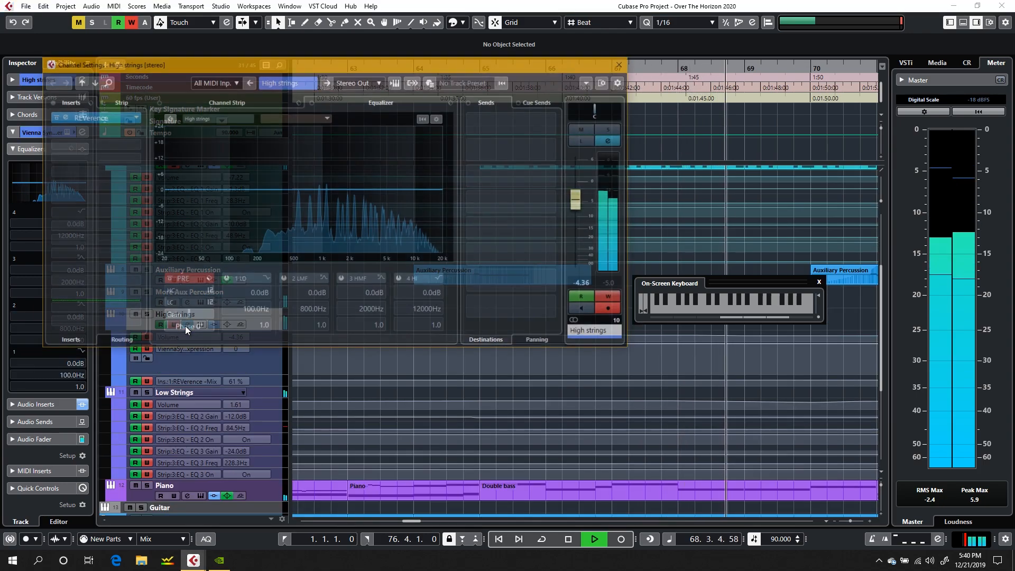
{"action": "left_click", "coordinate": [618, 66]}
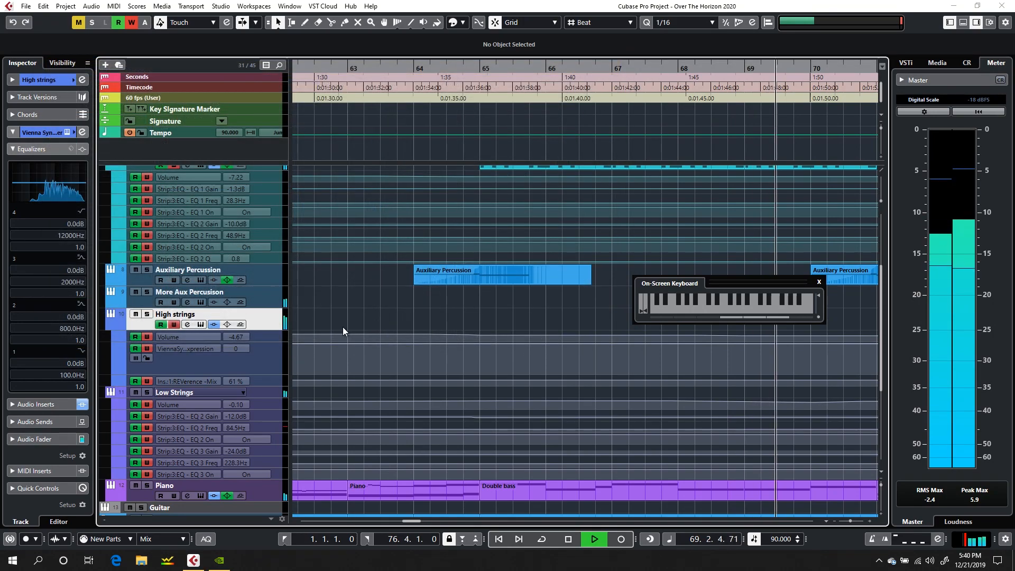
{"action": "left_click", "coordinate": [201, 324]}
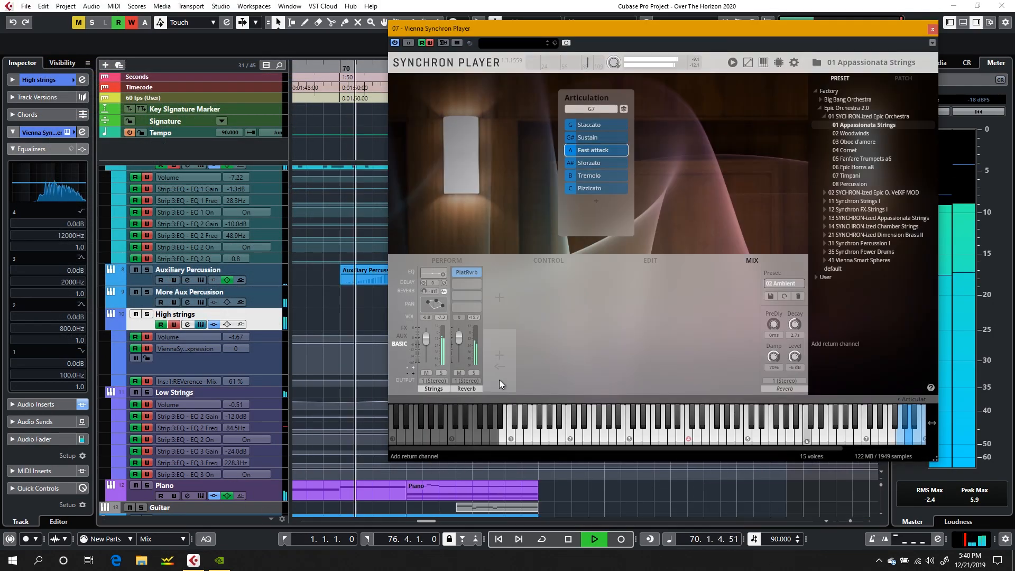
{"action": "key", "text": "XF86AudioRaiseVolume"}
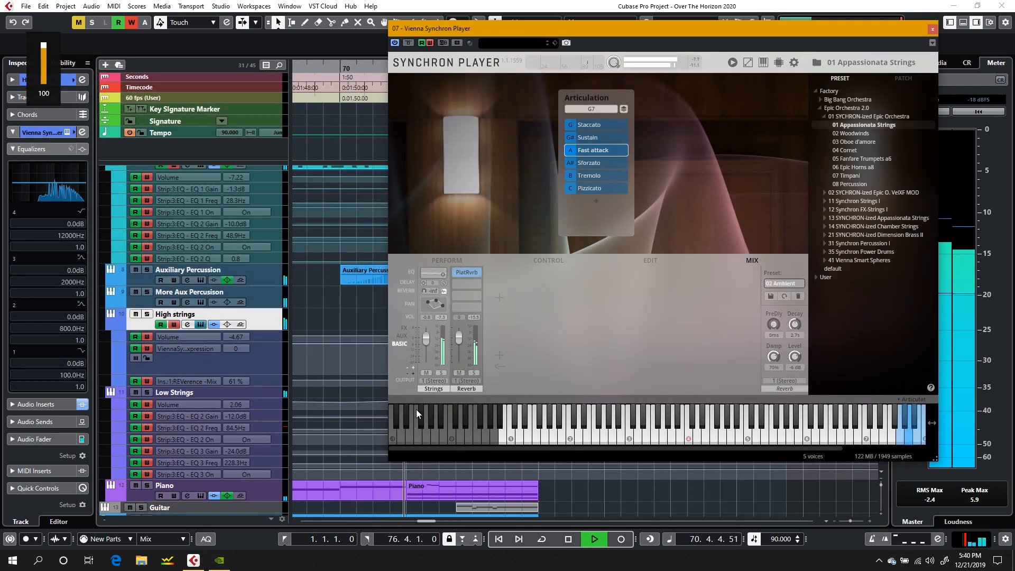
{"action": "left_click", "coordinate": [932, 29]}
{"action": "scroll", "coordinate": [392, 401], "scroll_direction": "down", "scroll_amount": 5}
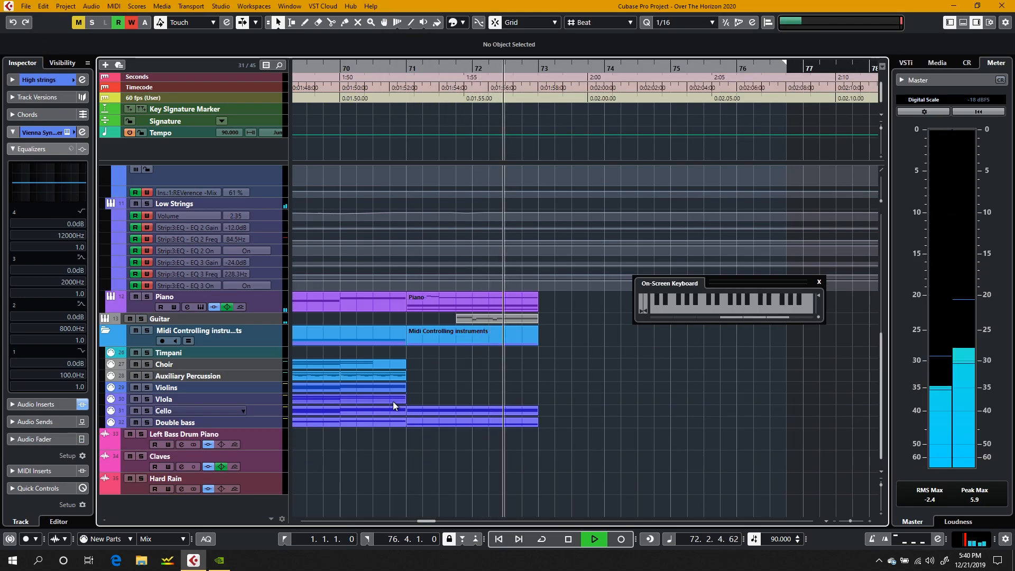
{"action": "key", "text": "space"}
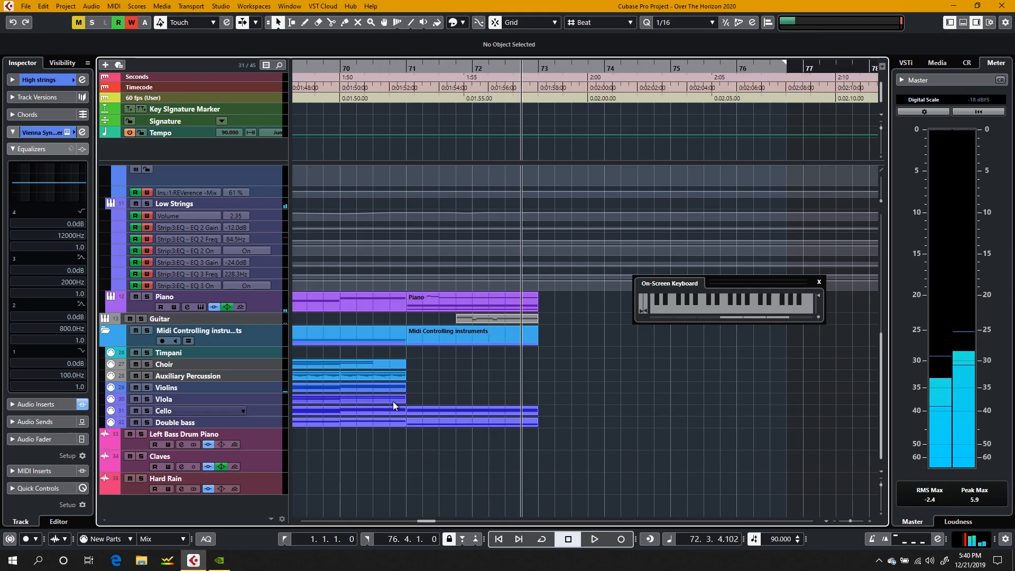
Step: Set the Guitar track's EQ band 1 to -24.0 dB at 48.9 Hz and start playback from bar 71
{"action": "left_click", "coordinate": [245, 318]}
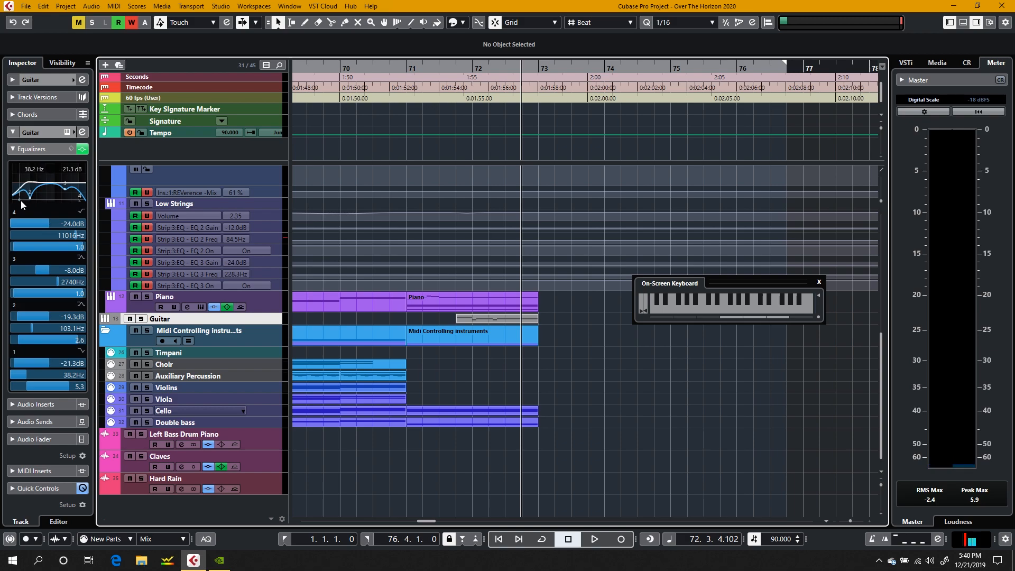
{"action": "left_click_drag", "start_coordinate": [20, 201], "coordinate": [21, 211]}
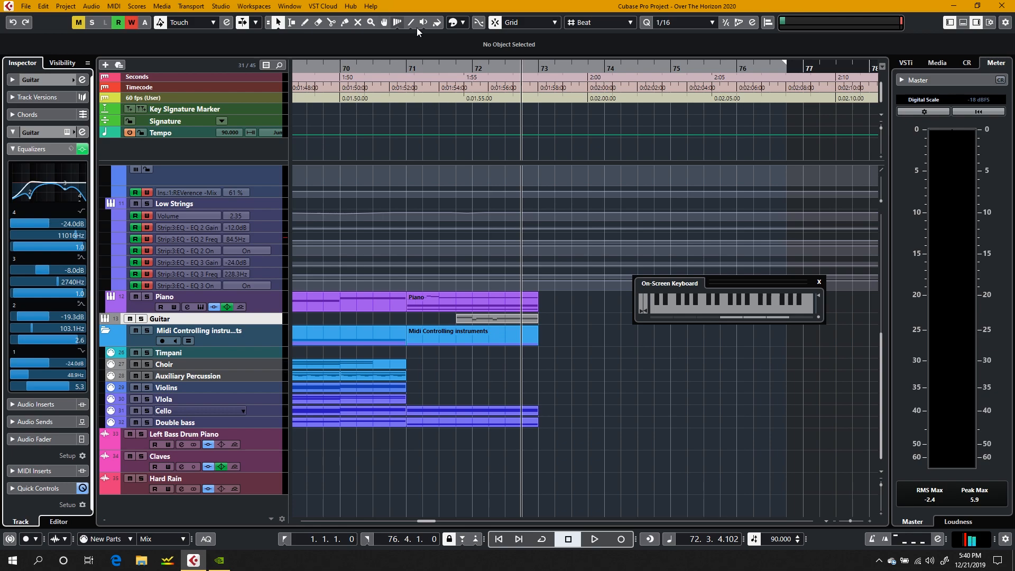
{"action": "left_click", "coordinate": [404, 67]}
{"action": "key", "text": "space"}
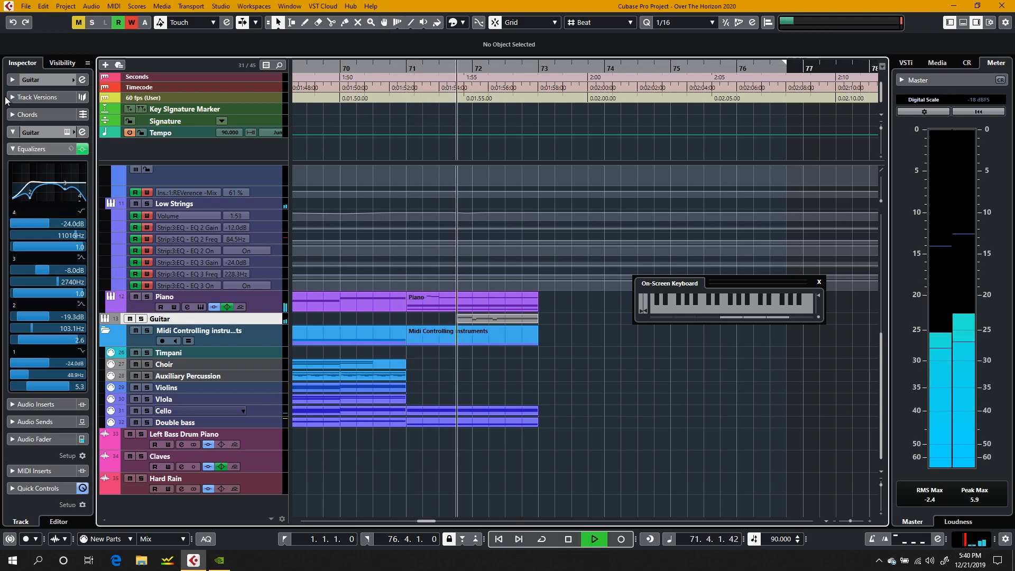
Step: Solo the Guitar track and replay its closing part from beat 4 of bar 71
{"action": "key", "text": "s"}
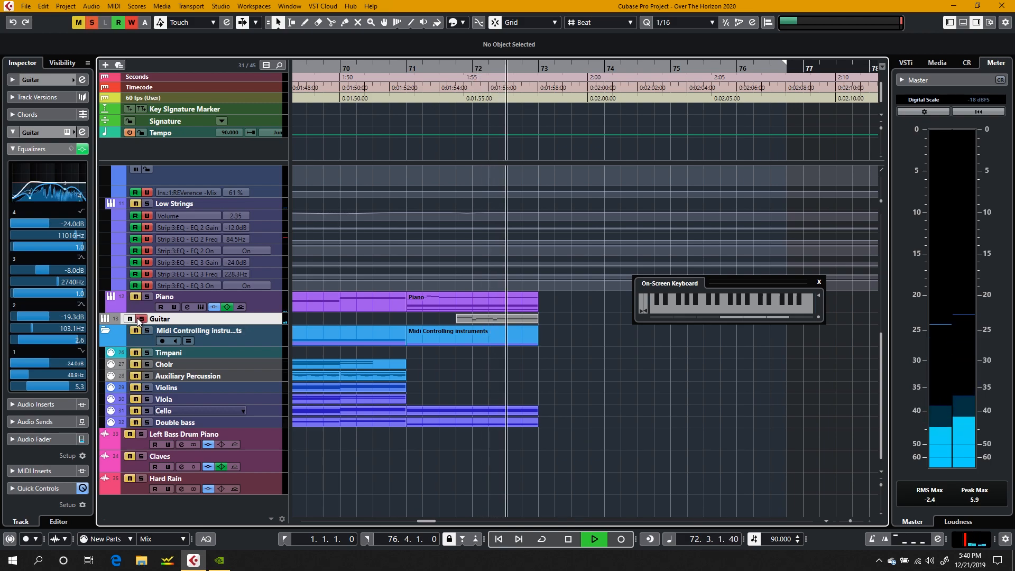
{"action": "left_click", "coordinate": [455, 67]}
{"action": "key", "text": "XF86AudioRaiseVolume"}
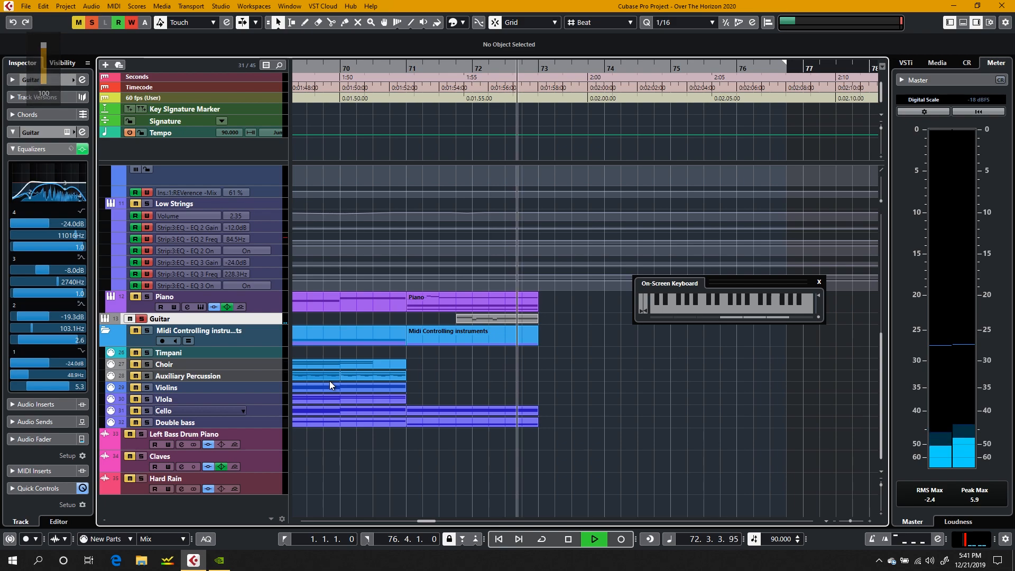
{"action": "key", "text": "space"}
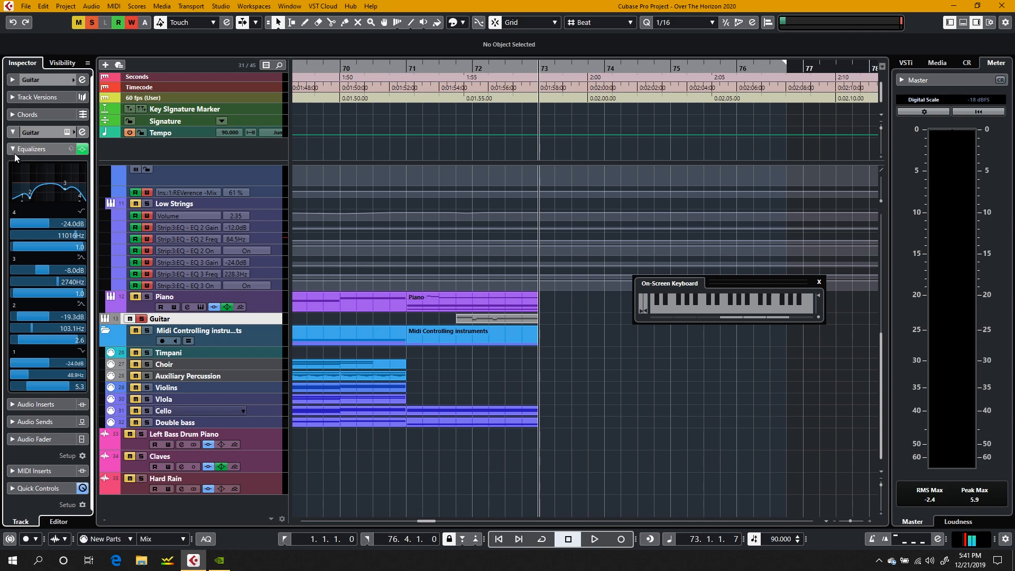
Step: Open the Guitar channel settings, show the channel strip and bypass the EQ, moving the window clear of the ruler
{"action": "left_click", "coordinate": [42, 147]}
{"action": "left_click", "coordinate": [82, 132]}
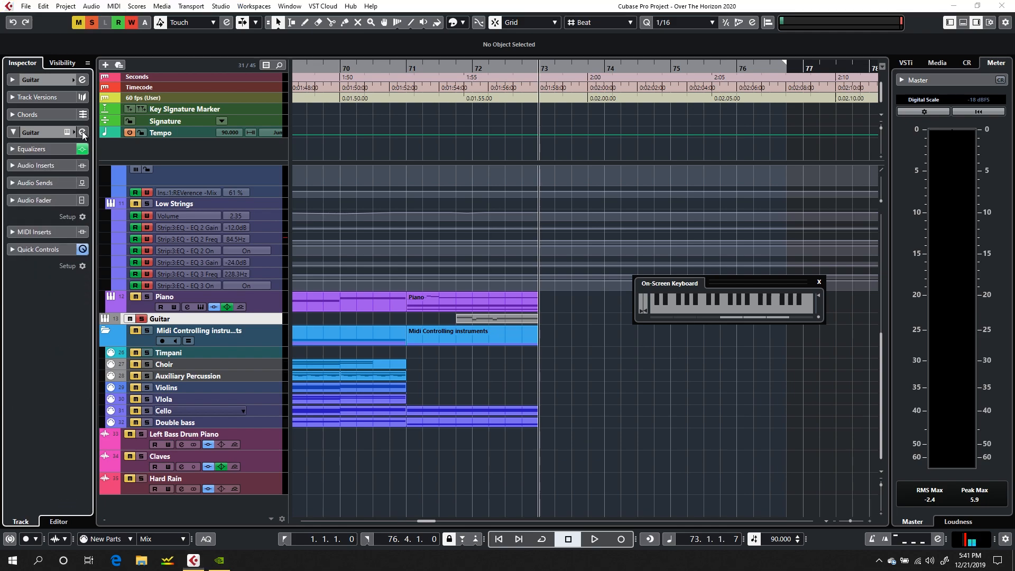
{"action": "left_click", "coordinate": [227, 99]}
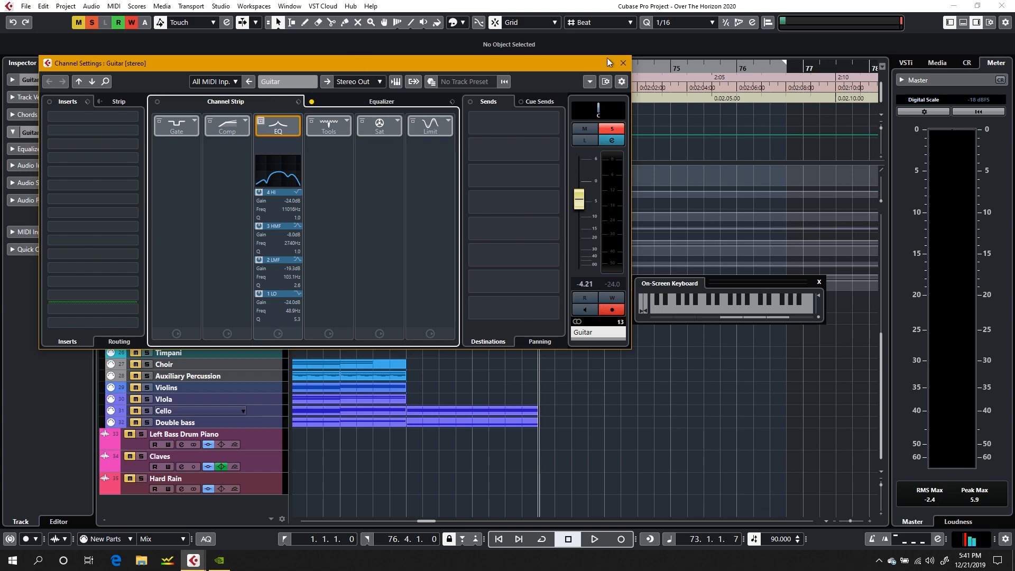
{"action": "left_click_drag", "start_coordinate": [348, 66], "coordinate": [795, 45]}
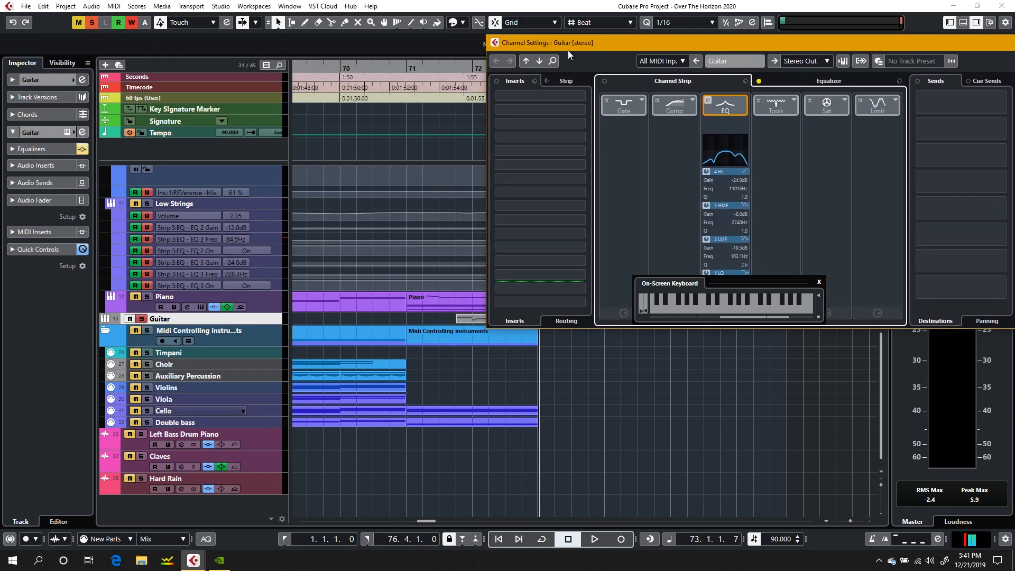
Step: Play the soloed guitar part from 71.4.1 with its EQ bypassed, bringing the Guitar channel settings back to the front
{"action": "left_click", "coordinate": [452, 73]}
{"action": "key", "text": "space"}
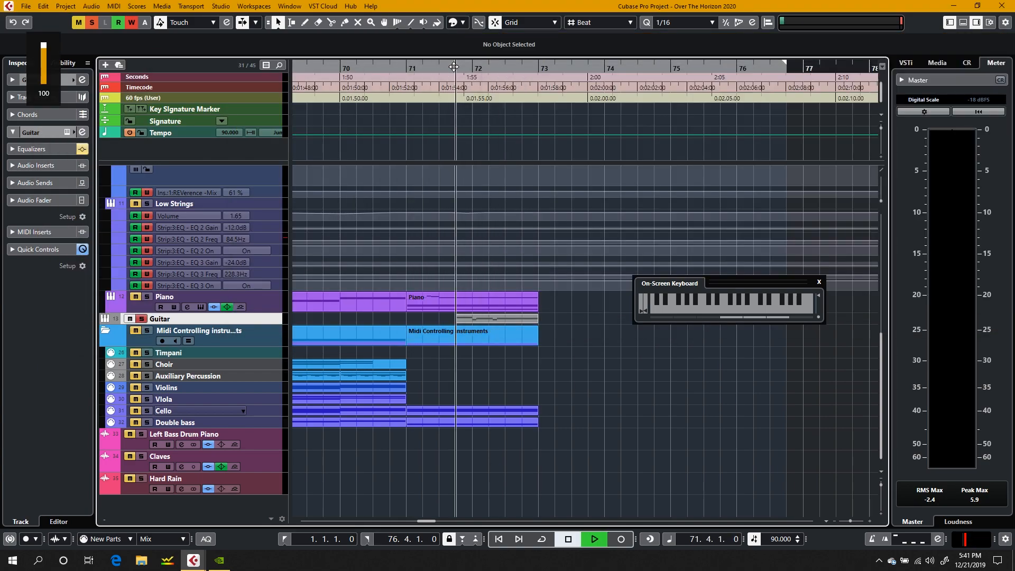
{"action": "left_click", "coordinate": [194, 560]}
{"action": "left_click", "coordinate": [241, 512]}
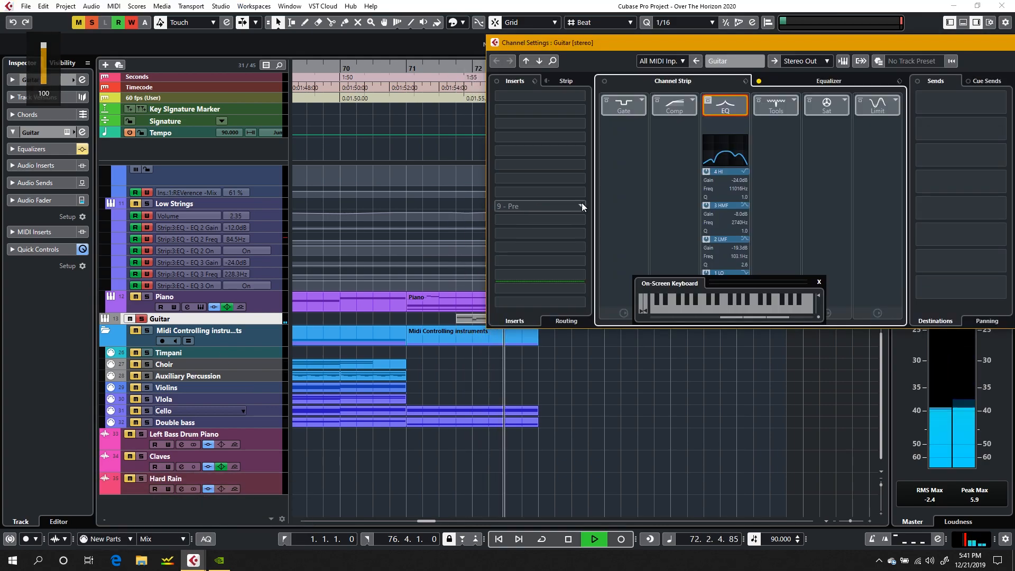
{"action": "key", "text": "space"}
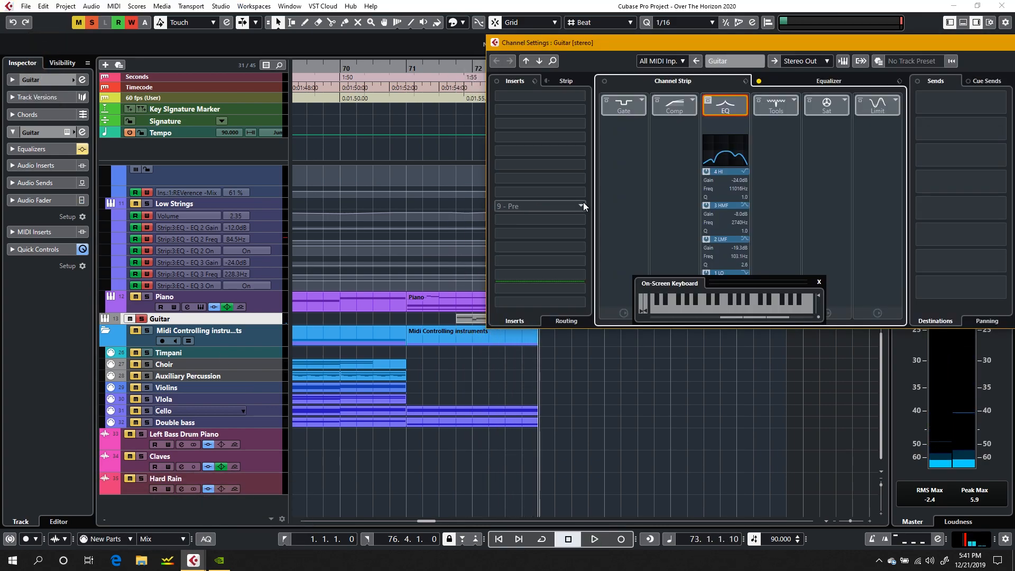
Step: Re-enable the Guitar channel's EQ and replay the soloed part from beat 4 of bar 71 for comparison
{"action": "left_click", "coordinate": [705, 108]}
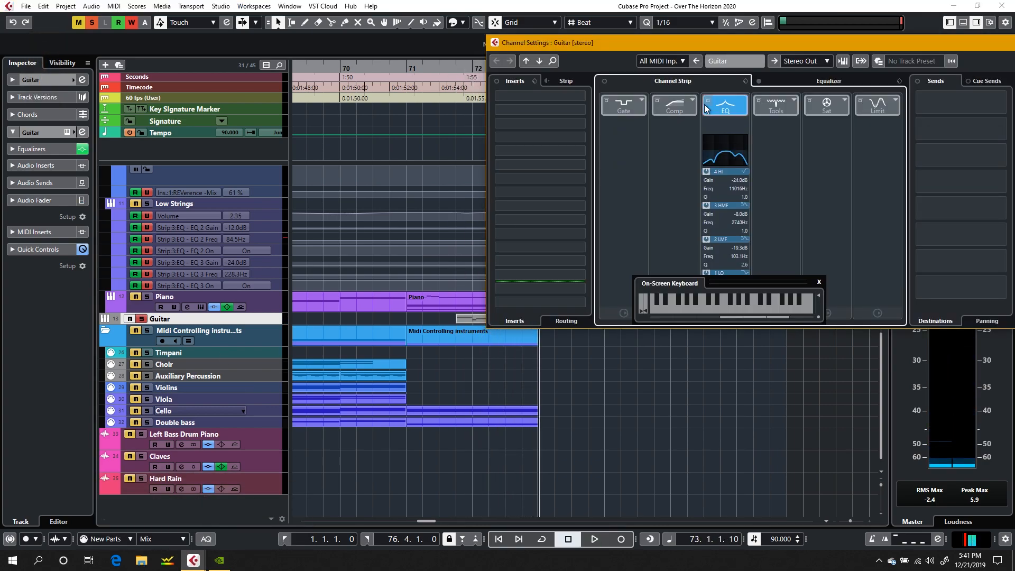
{"action": "left_click", "coordinate": [454, 70]}
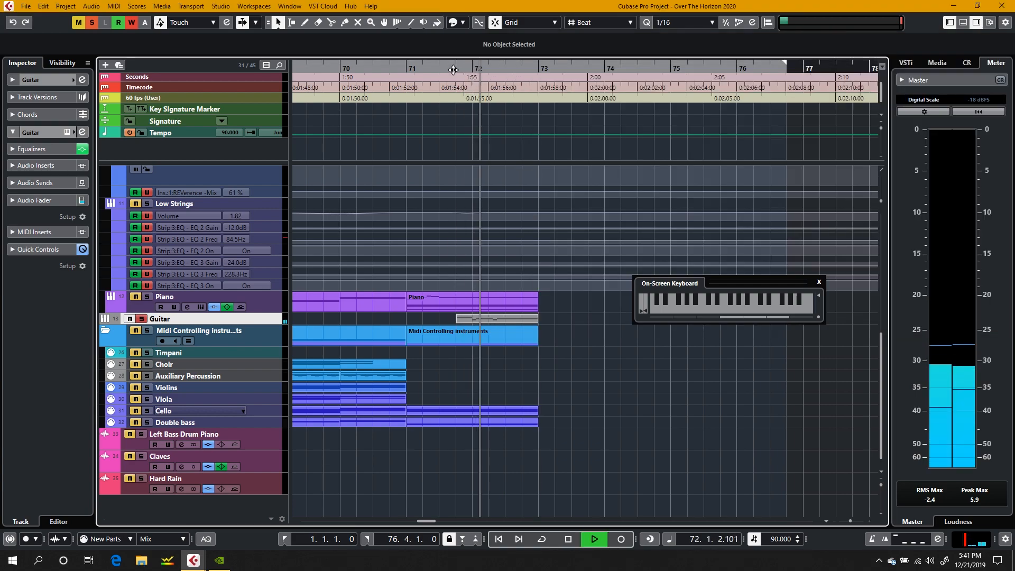
{"action": "key", "text": "space"}
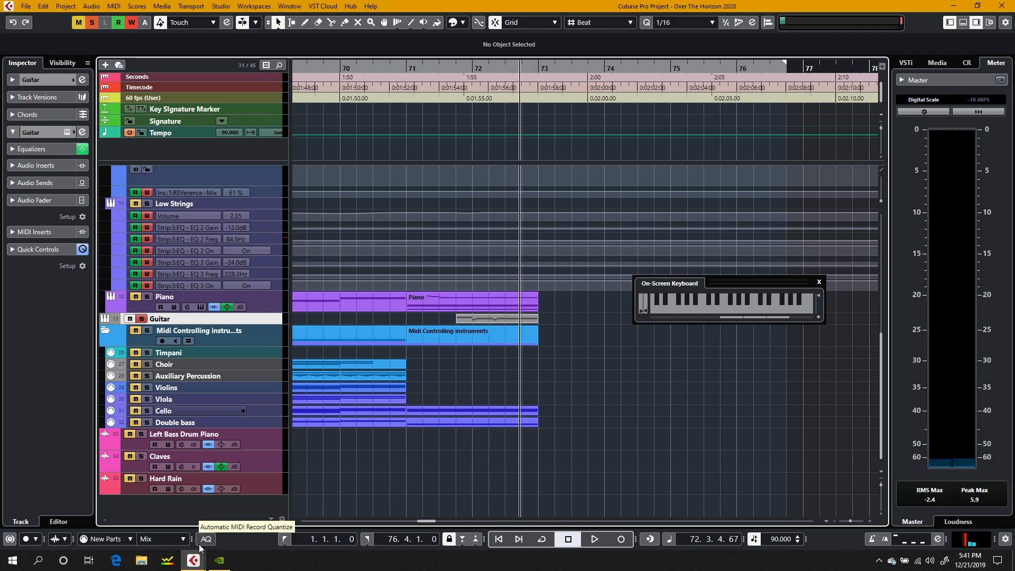
Step: Bring back and close the Guitar channel settings, and listen once more to the soloed guitar ending from late in bar 71
{"action": "left_click", "coordinate": [193, 561]}
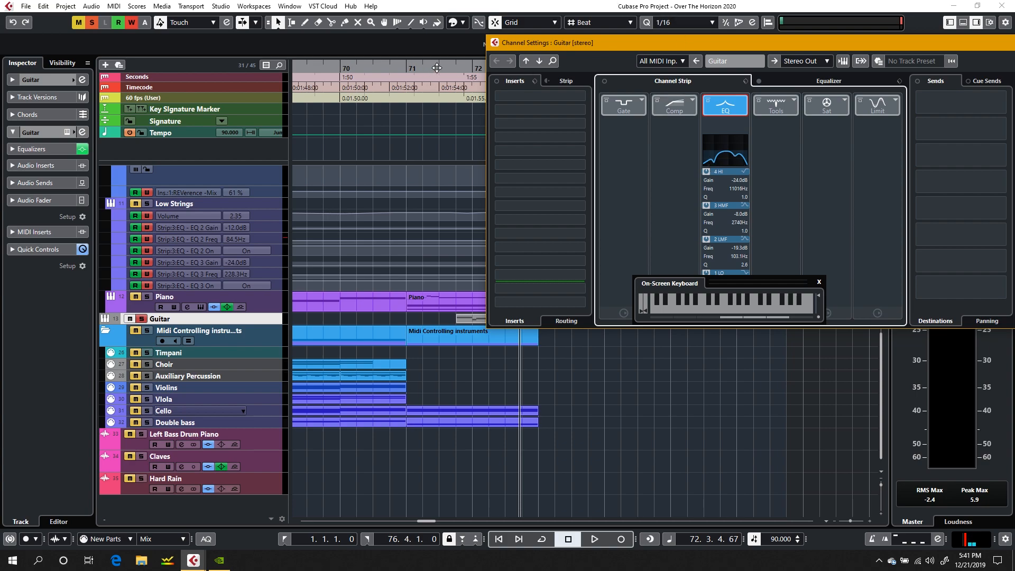
{"action": "key", "text": "XF86AudioRaiseVolume"}
{"action": "left_click_drag", "start_coordinate": [537, 45], "coordinate": [271, 50]}
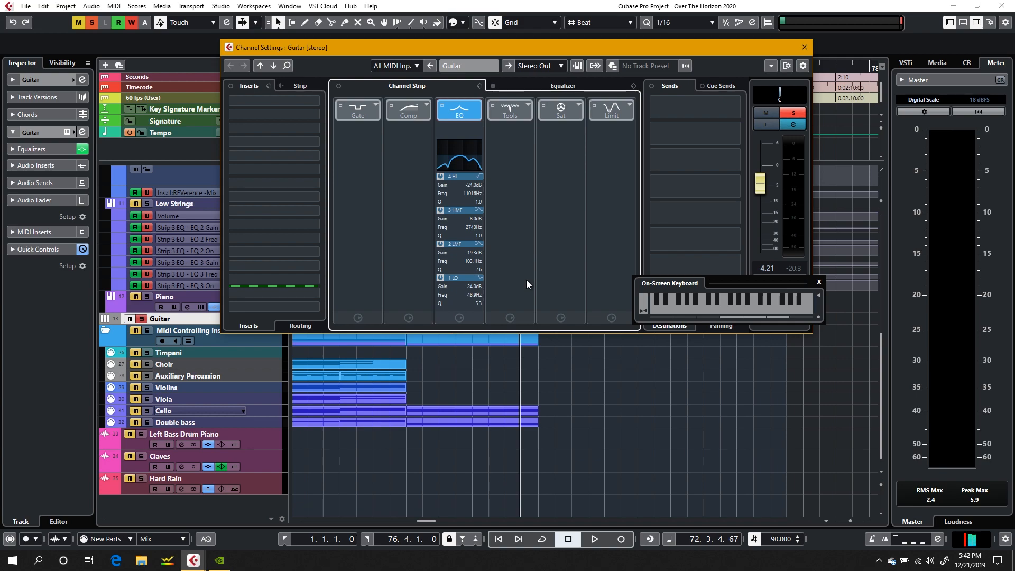
{"action": "left_click", "coordinate": [805, 47]}
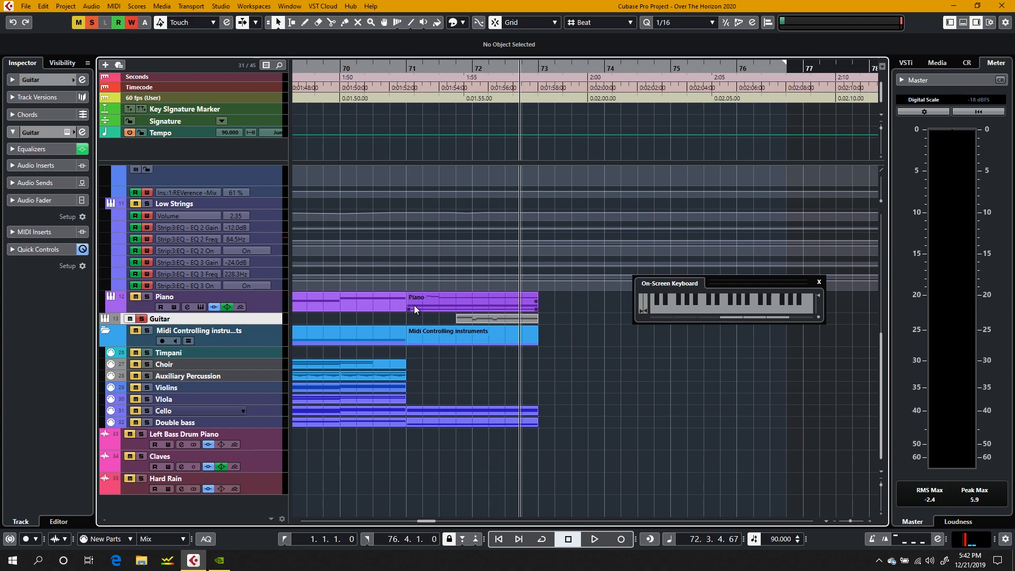
{"action": "left_click", "coordinate": [451, 68]}
{"action": "key", "text": "space"}
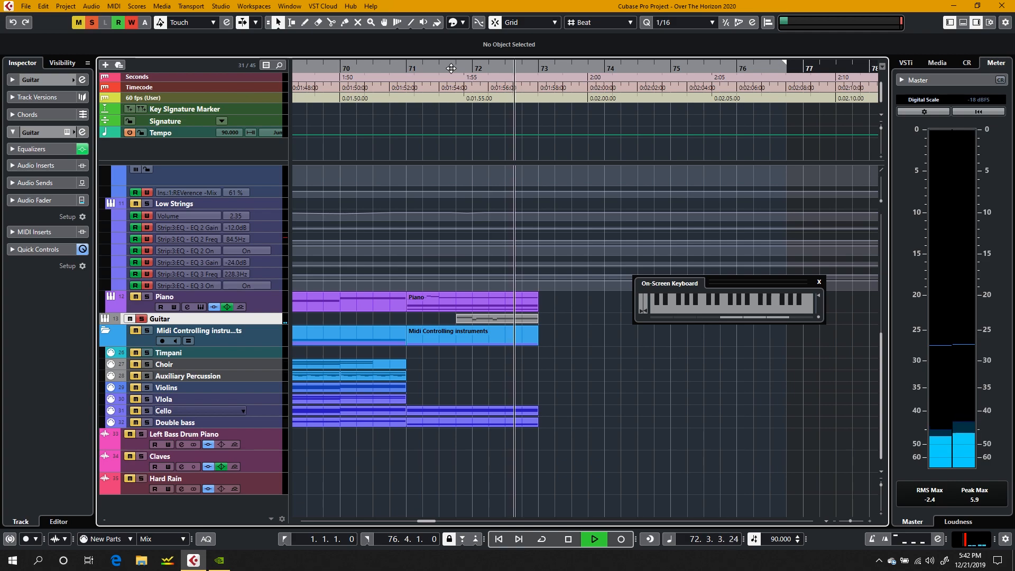
{"action": "key", "text": "space"}
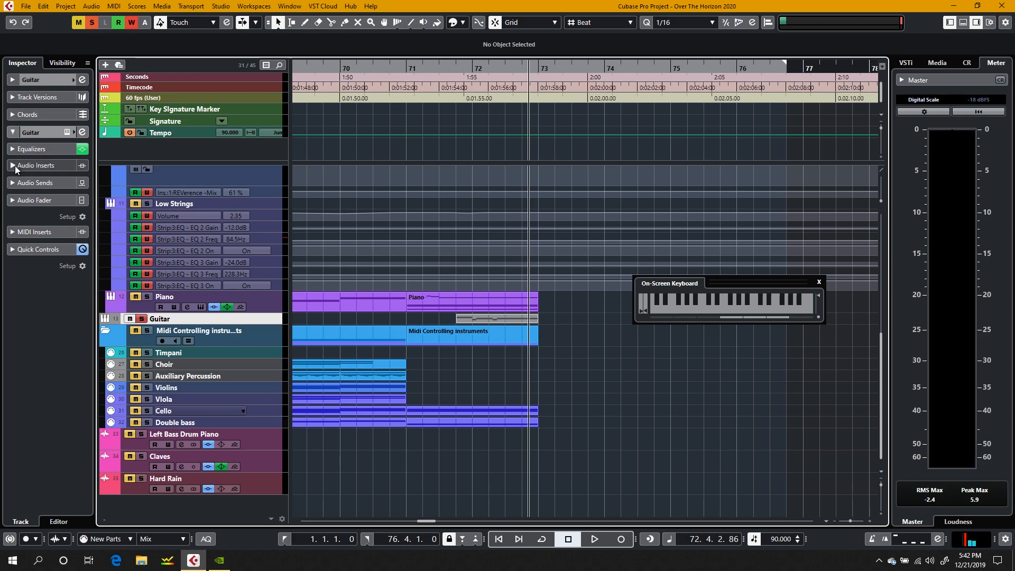
{"action": "mouse_move", "coordinate": [15, 195]}
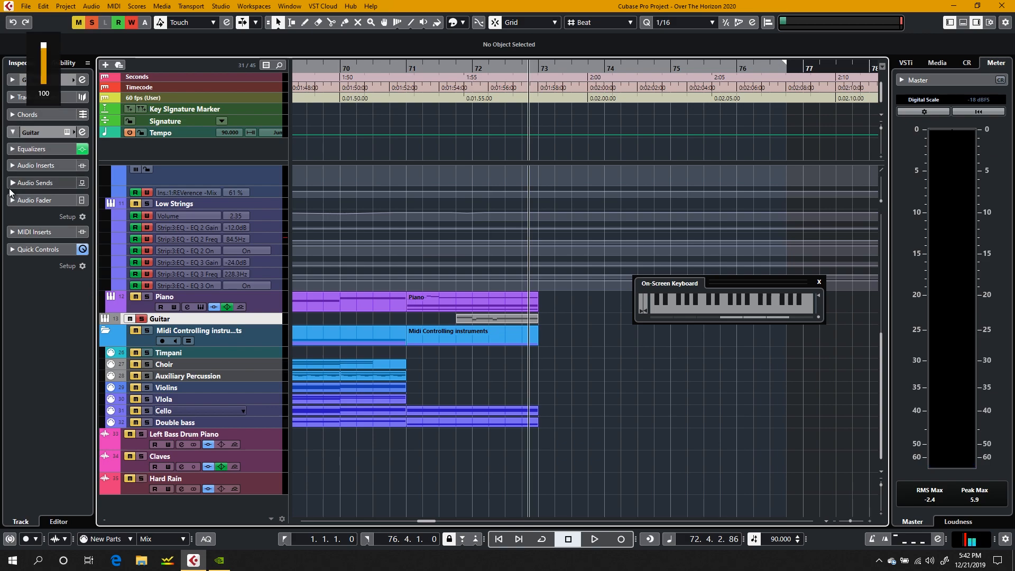
Step: Adjust the Guitar channel's equalizer, setting band 3 to -12.0 dB at 1841 Hz and band 4 to -23.3 dB at about 8.6 kHz
{"action": "left_click", "coordinate": [35, 149]}
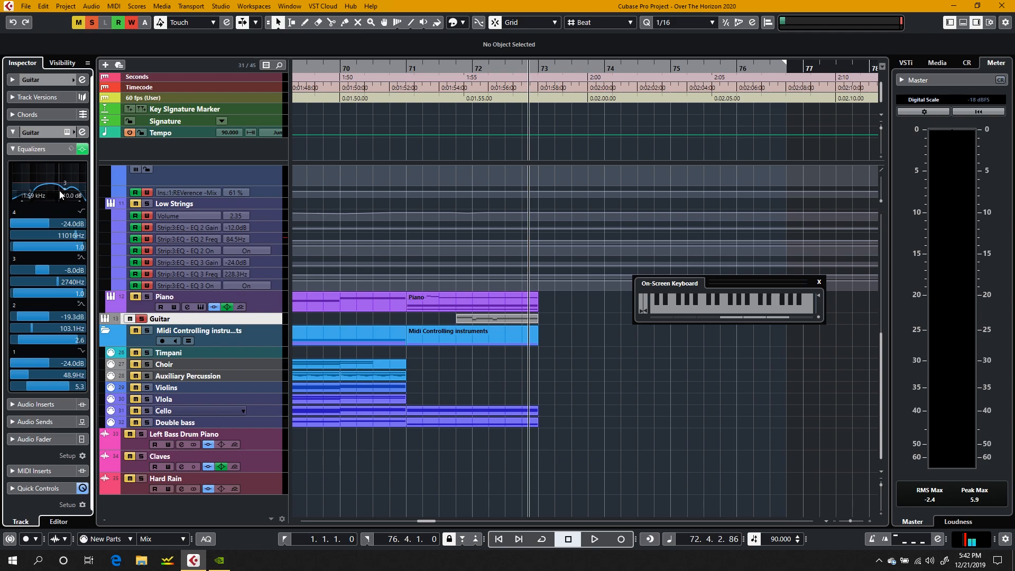
{"action": "left_click_drag", "start_coordinate": [62, 194], "coordinate": [61, 196]}
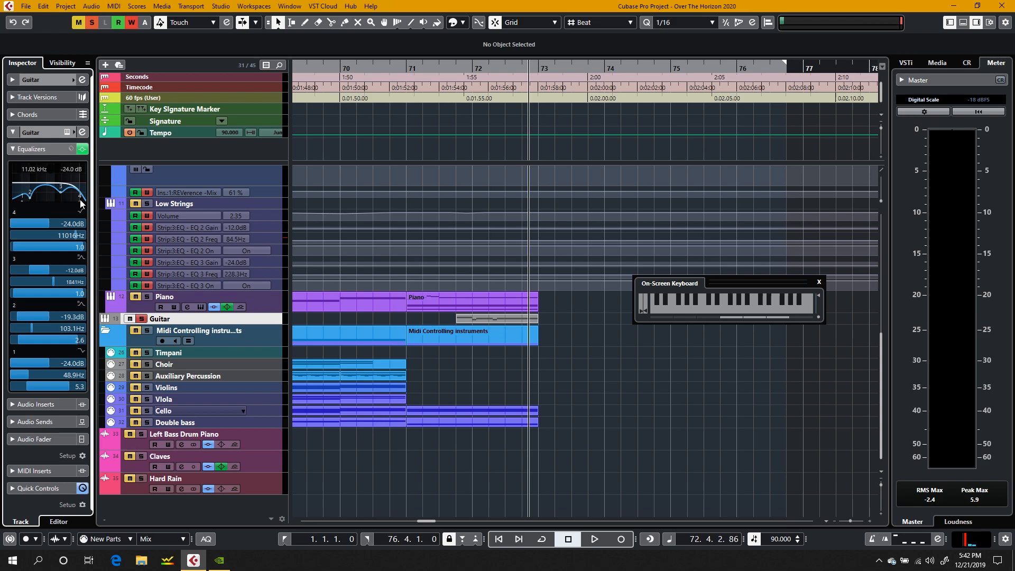
{"action": "left_click_drag", "start_coordinate": [80, 201], "coordinate": [77, 203]}
Step: Play the soloed guitar part from 71.4.1 to hear the adjusted EQ
{"action": "left_click", "coordinate": [450, 69]}
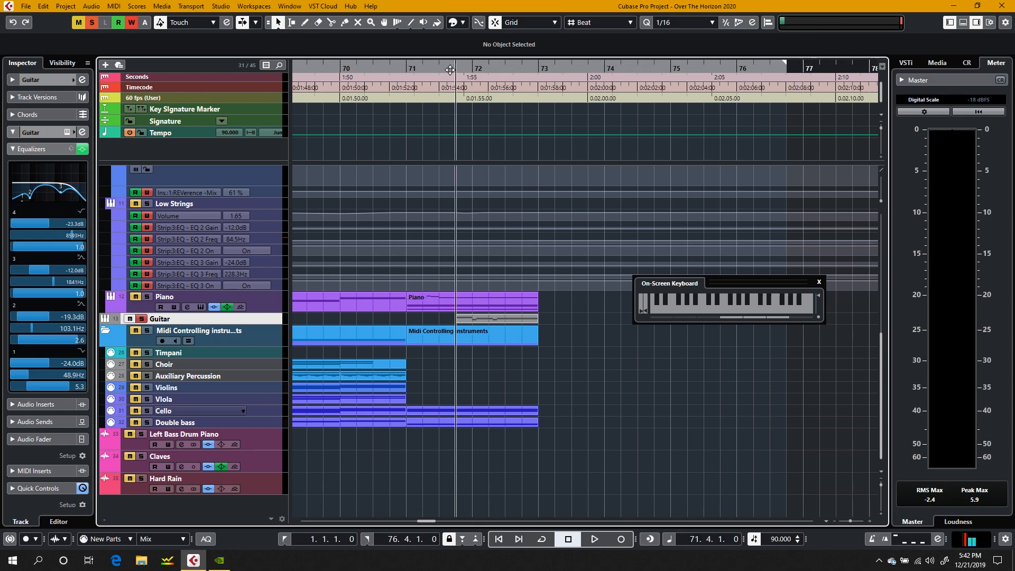
{"action": "key", "text": "space"}
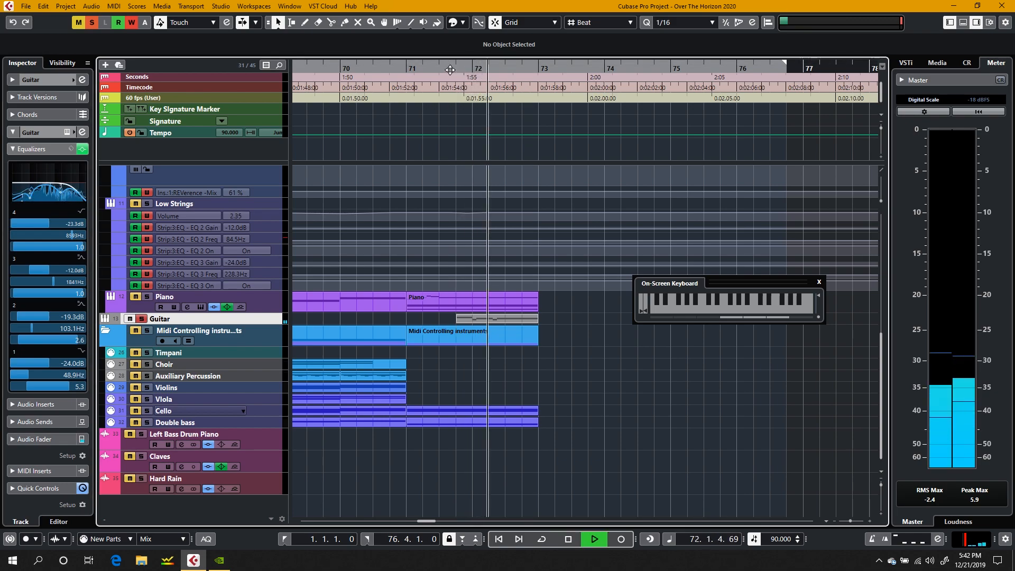
{"action": "key", "text": "space"}
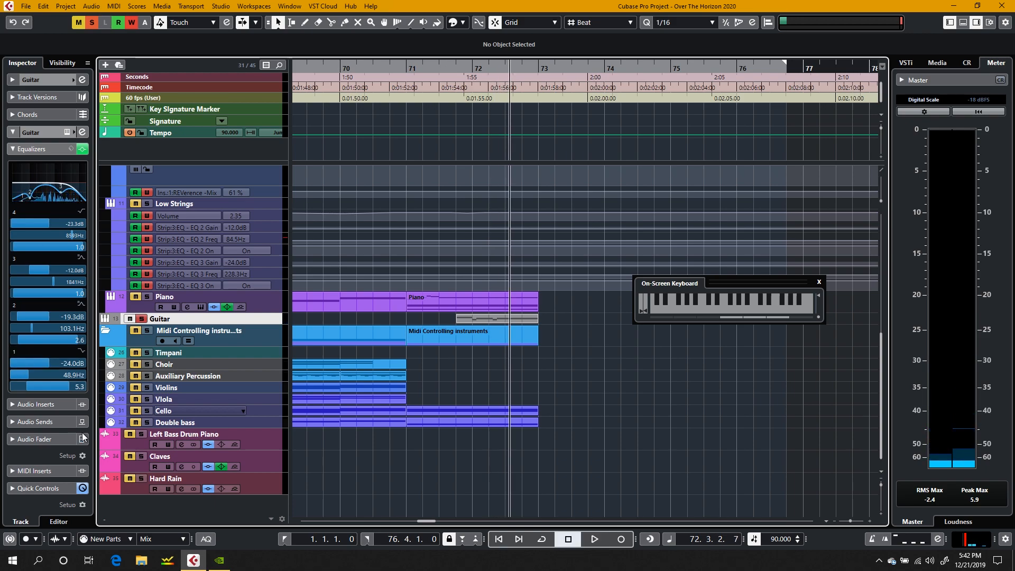
Step: Collapse the Guitar equalizer section and open the Guitar channel settings, moving the window clear of the start of the guitar part
{"action": "left_click", "coordinate": [46, 151]}
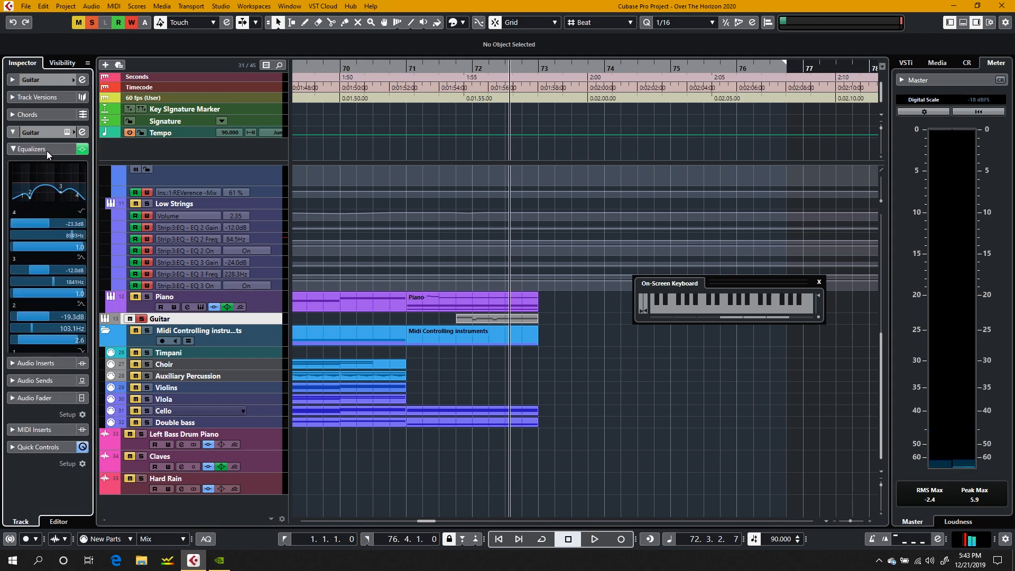
{"action": "left_click", "coordinate": [57, 81]}
{"action": "left_click", "coordinate": [56, 80]}
{"action": "left_click", "coordinate": [85, 78]}
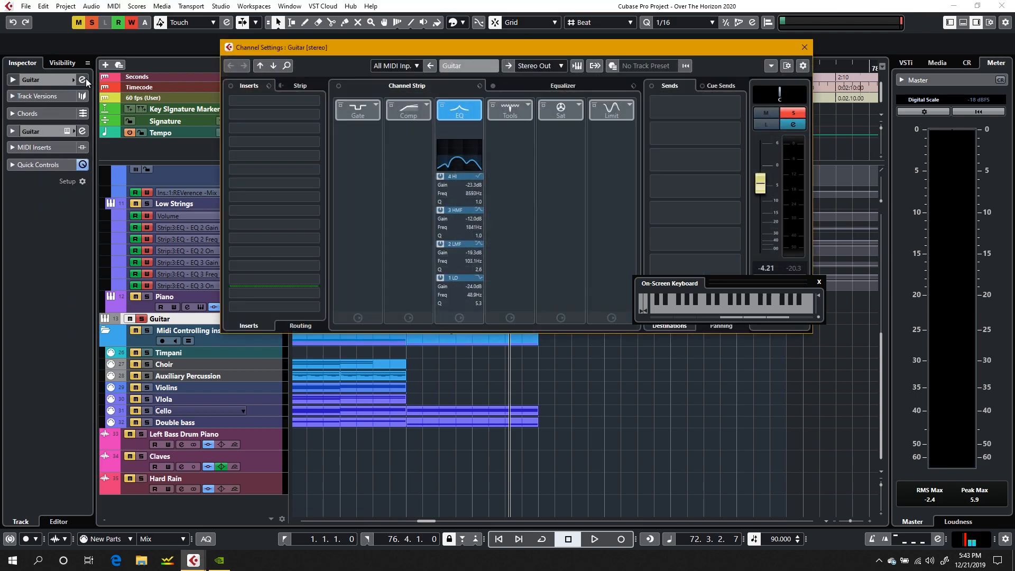
{"action": "left_click_drag", "start_coordinate": [389, 44], "coordinate": [649, 85]}
Step: Bypass the Guitar channel's EQ in the channel strip and play the soloed part from 71.4.1
{"action": "left_click", "coordinate": [448, 69]}
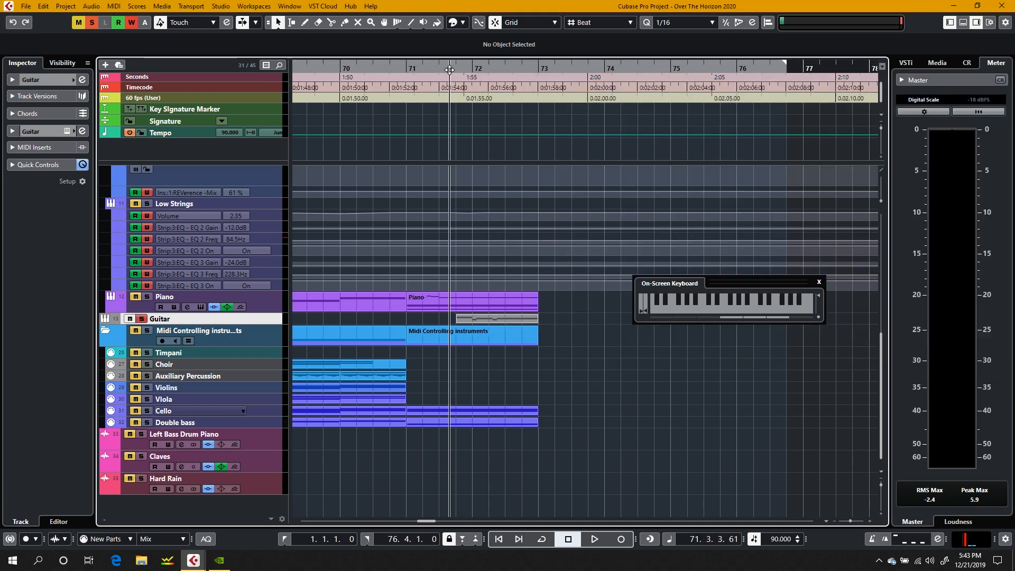
{"action": "mouse_move", "coordinate": [191, 562]}
{"action": "left_click", "coordinate": [253, 513]}
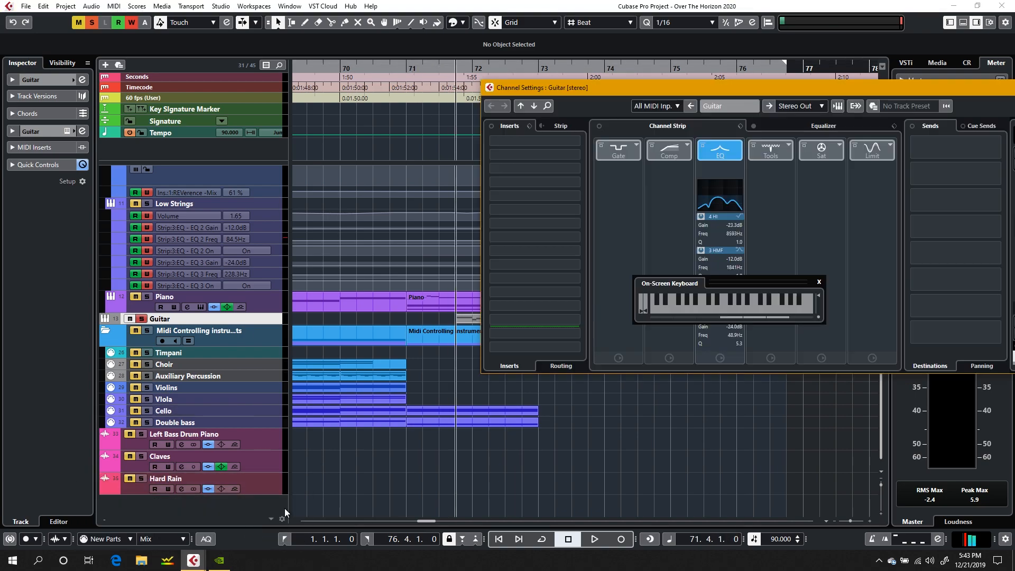
{"action": "key", "text": "alt+k"}
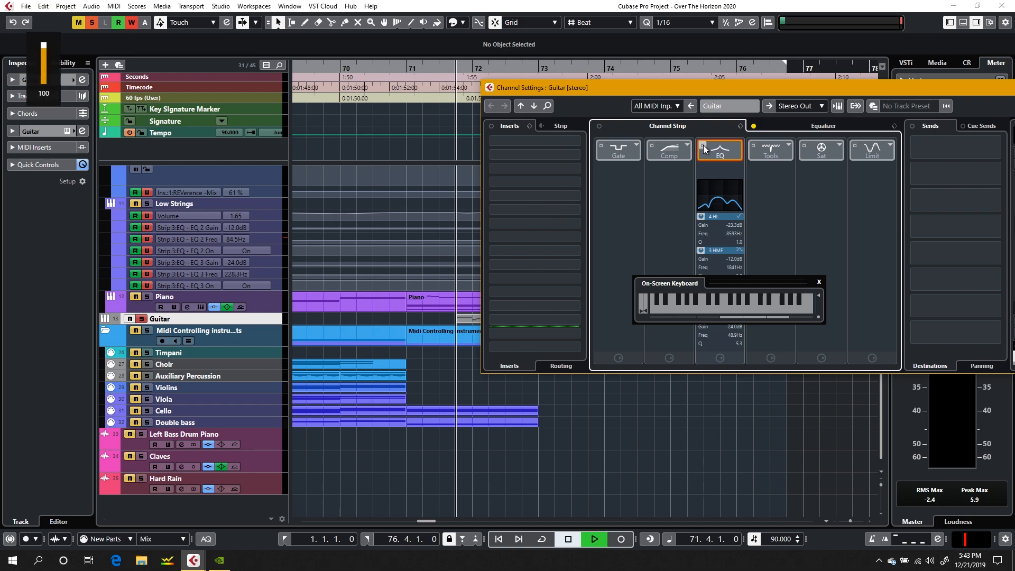
{"action": "key", "text": "space"}
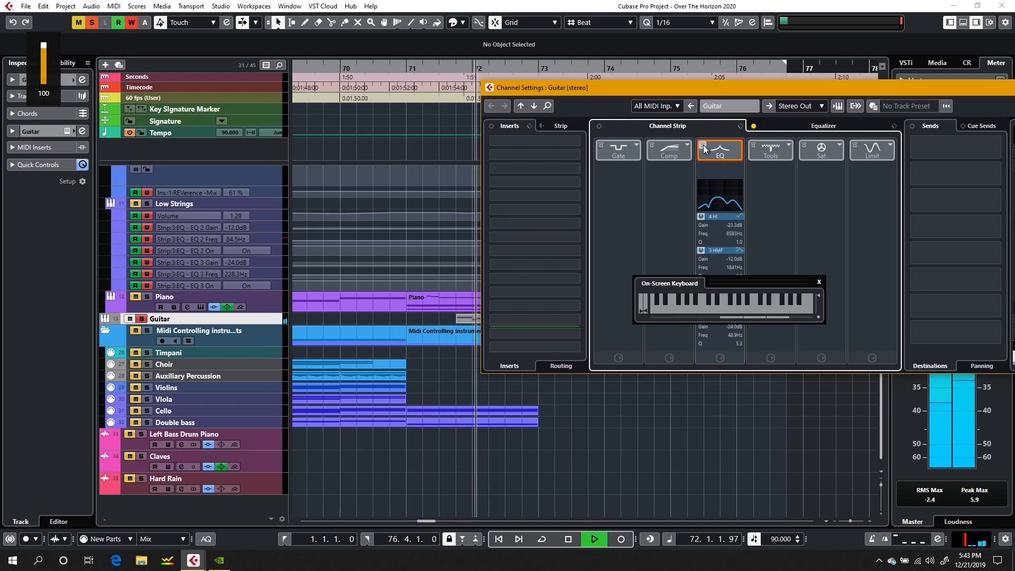
{"action": "key", "text": "space"}
Step: Re-enable the Guitar channel's EQ and replay the soloed part from 71.4.1, dismissing the channel settings when done
{"action": "left_click", "coordinate": [458, 68]}
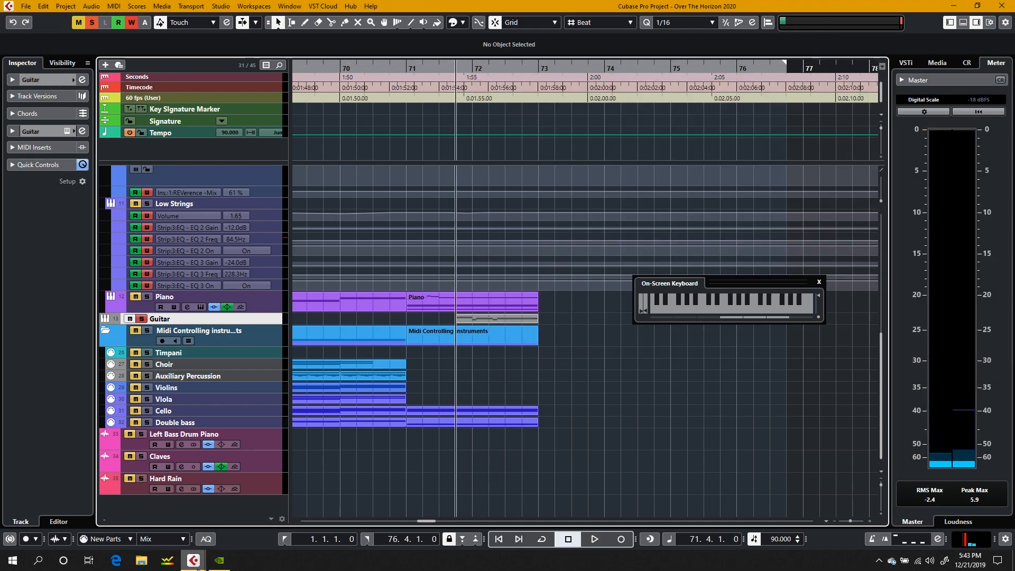
{"action": "mouse_move", "coordinate": [193, 559]}
{"action": "left_click", "coordinate": [245, 529]}
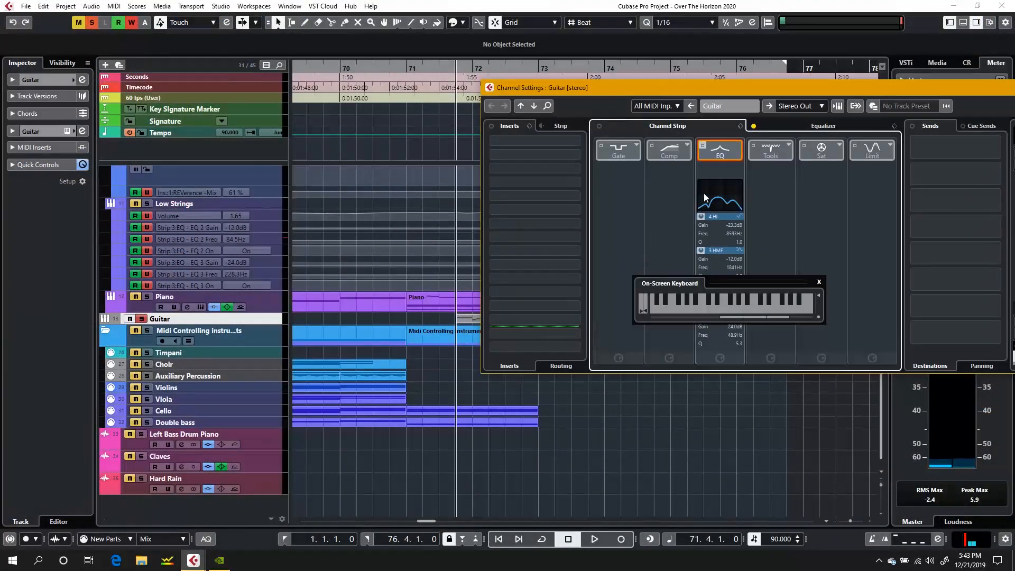
{"action": "left_click", "coordinate": [704, 142]}
{"action": "key", "text": "space"}
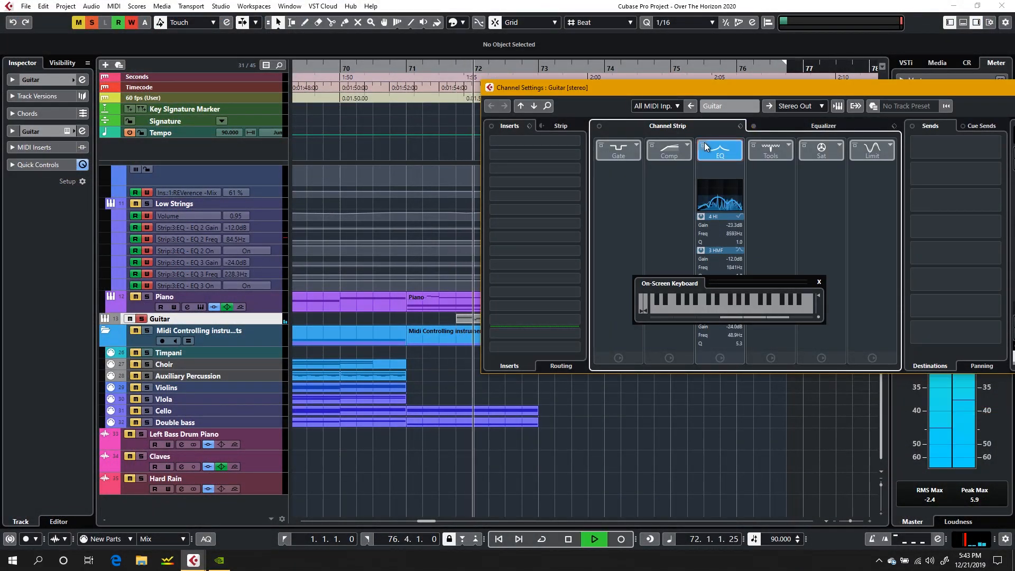
{"action": "key", "text": "space"}
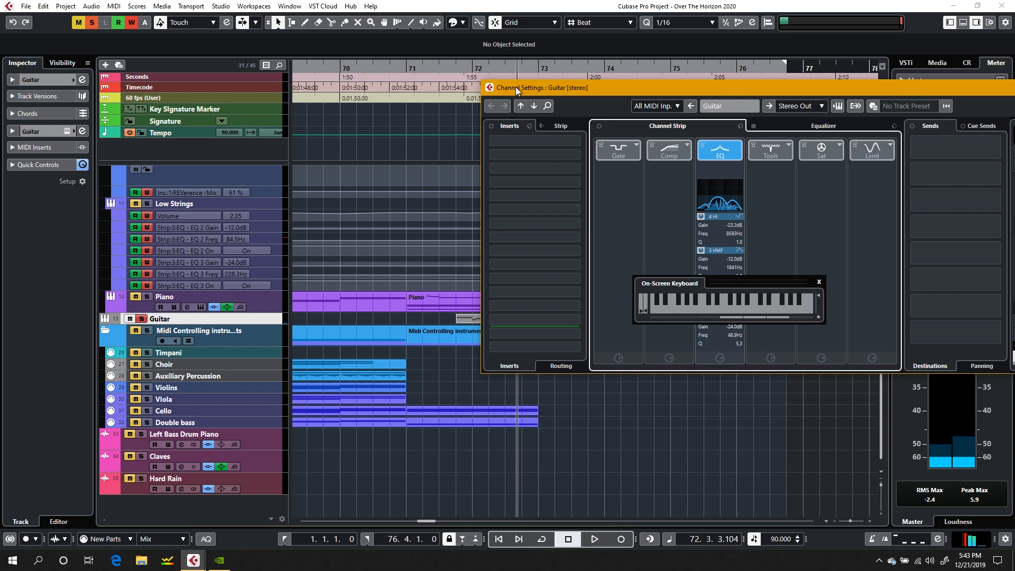
{"action": "double_click", "coordinate": [493, 86]}
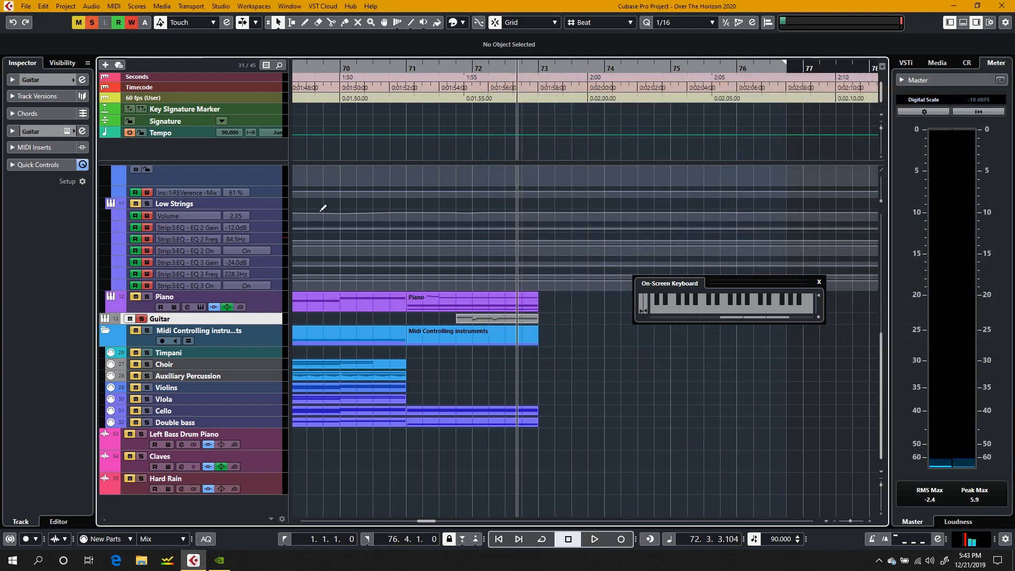
Step: Open the Guitar part at bars 71–73 in the score using Layout Guitar
{"action": "left_click", "coordinate": [472, 317]}
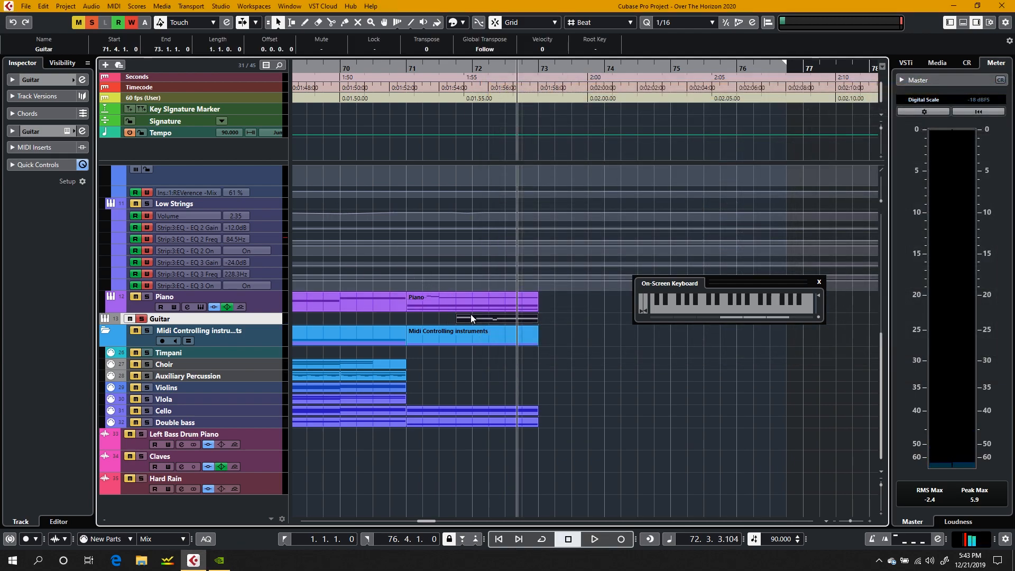
{"action": "left_click", "coordinate": [137, 6]}
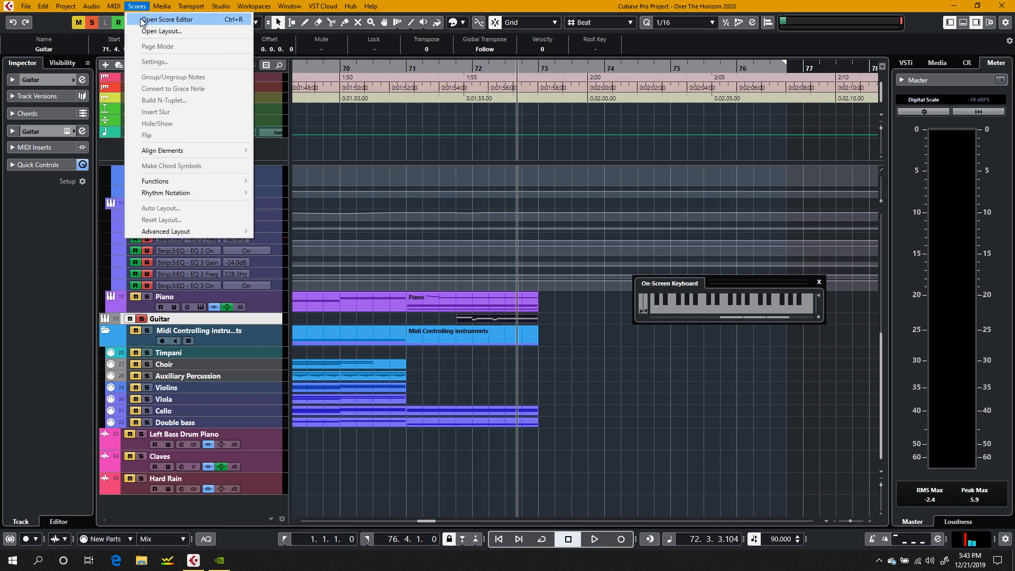
{"action": "left_click", "coordinate": [153, 31]}
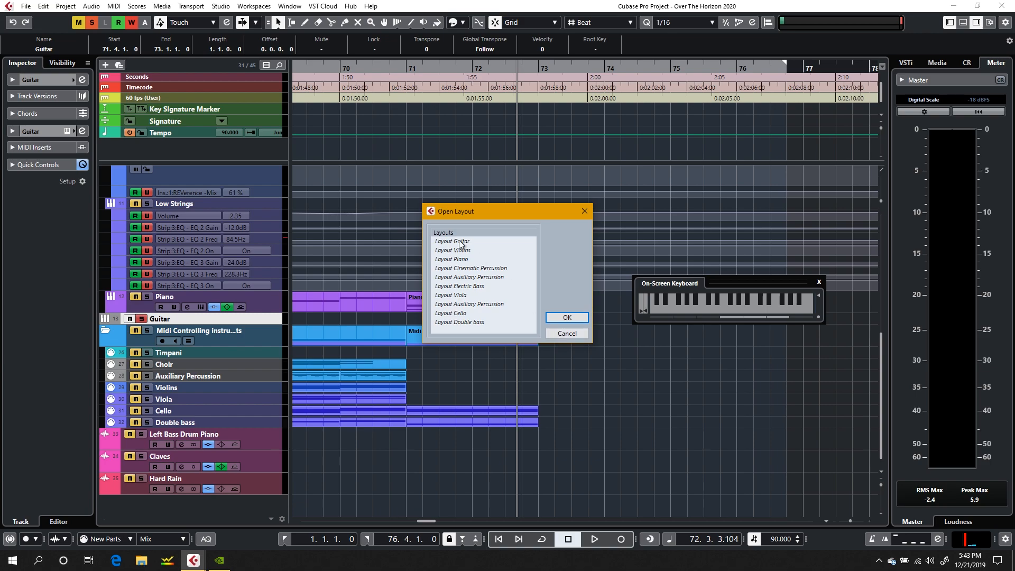
{"action": "left_click", "coordinate": [455, 241]}
{"action": "left_click", "coordinate": [564, 318]}
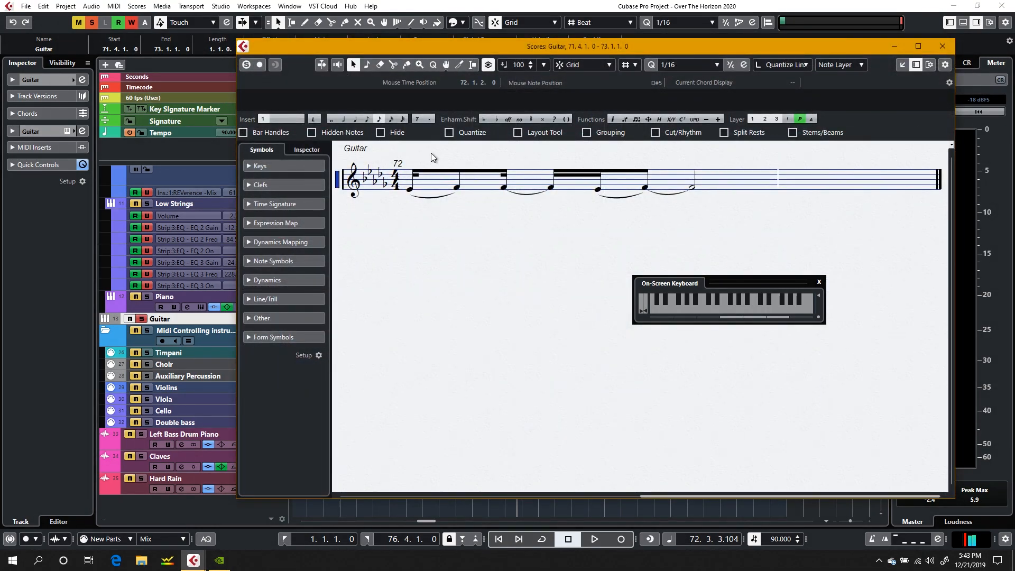
Step: Try to stretch the slur under the first two guitar notes toward the sixth note
{"action": "left_click", "coordinate": [412, 192]}
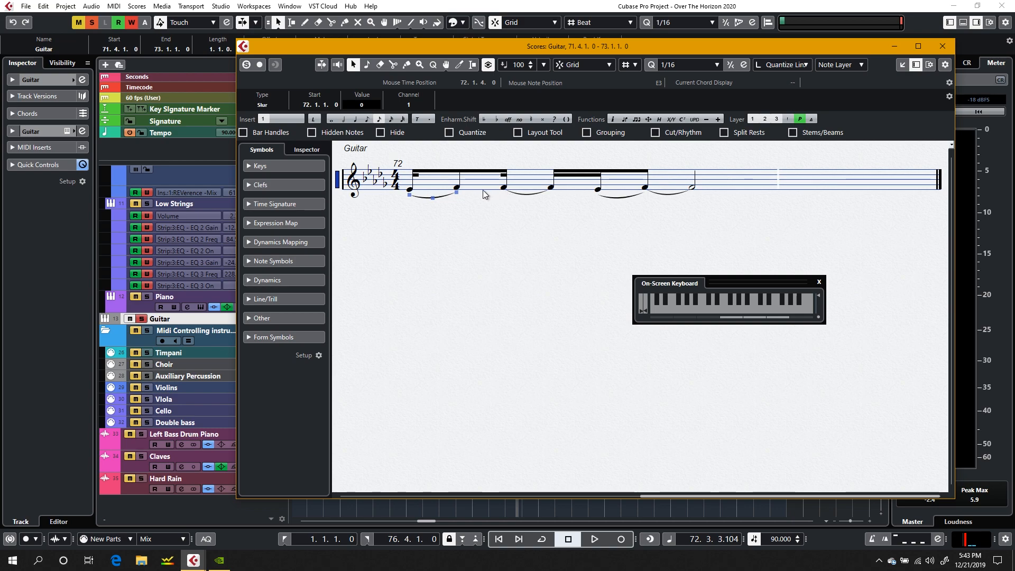
{"action": "left_click_drag", "start_coordinate": [458, 197], "coordinate": [645, 198]}
{"action": "left_click", "coordinate": [630, 199]}
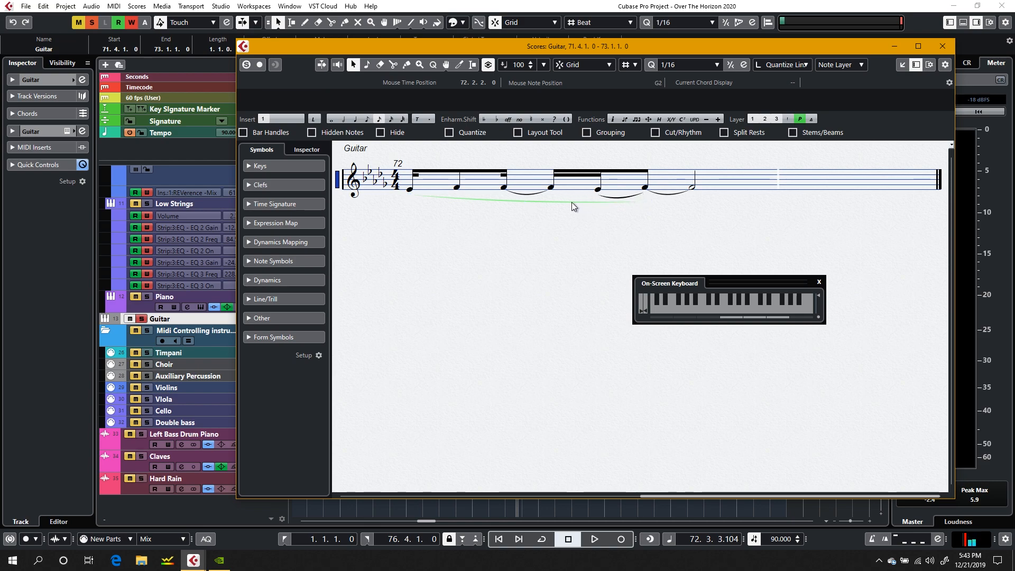
Step: Close the on-screen keyboard, delete the slur under the first two notes of the guitar score and show the Dynamics symbols
{"action": "left_click", "coordinate": [818, 283]}
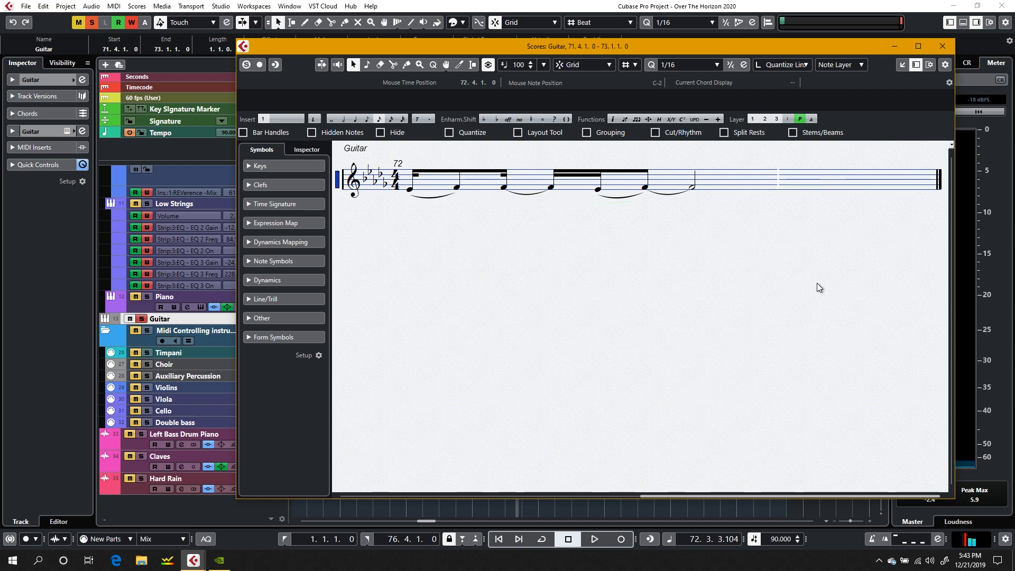
{"action": "left_click", "coordinate": [434, 198]}
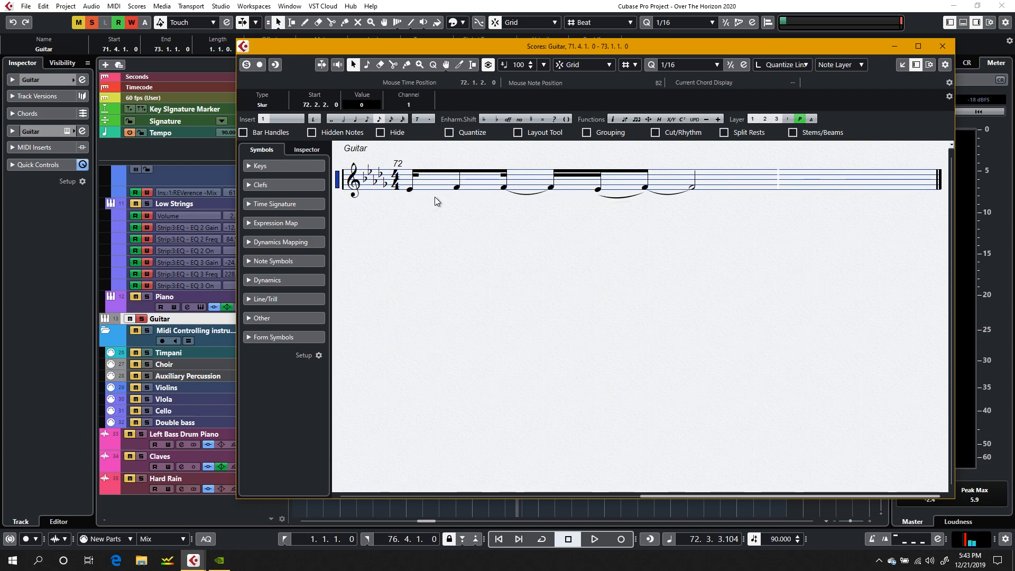
{"action": "left_click", "coordinate": [411, 192]}
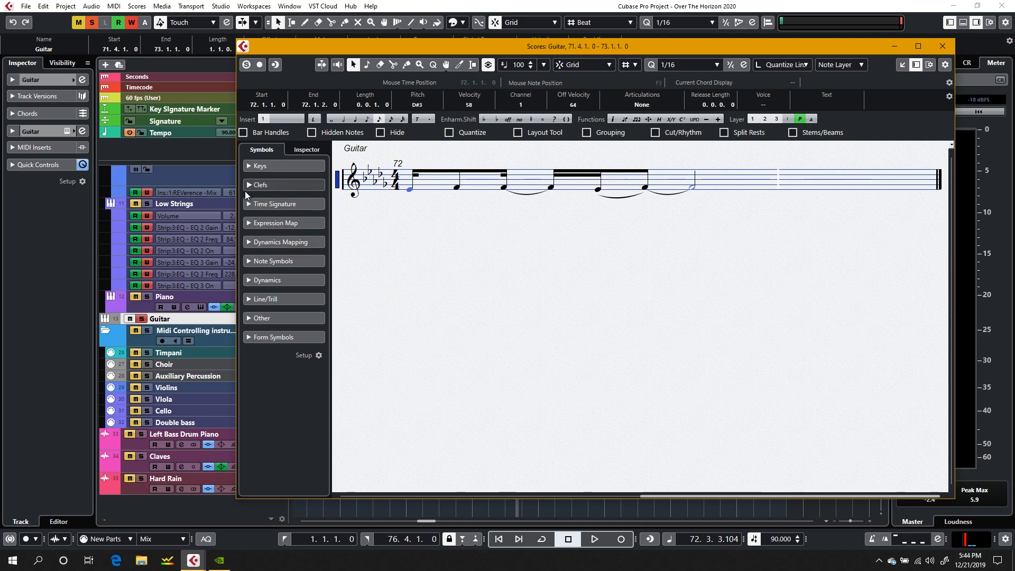
{"action": "left_click", "coordinate": [252, 261]}
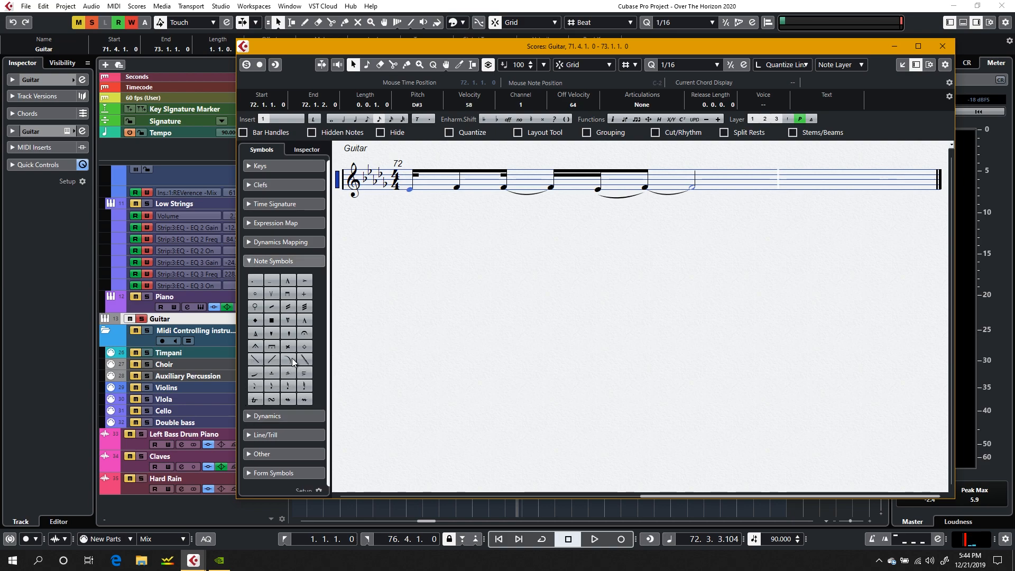
{"action": "left_click", "coordinate": [251, 417]}
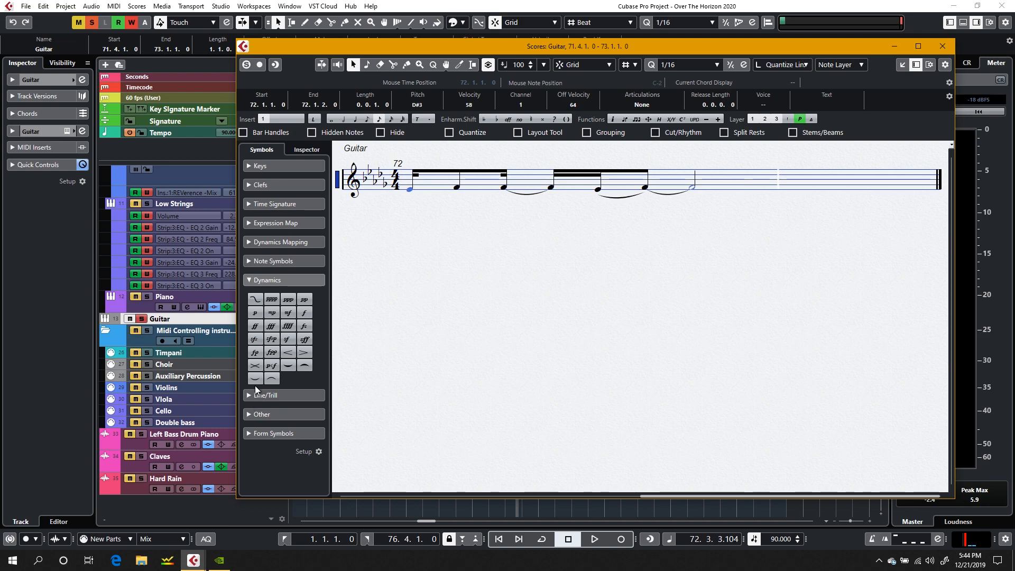
Step: Try a slur from the first guitar note to the fifth note and delete it
{"action": "left_click", "coordinate": [255, 383]}
{"action": "left_click_drag", "start_coordinate": [411, 188], "coordinate": [598, 205]}
{"action": "key", "text": "Delete"}
Step: Draw a slur from the first guitar note of bar 72 to the half note and bow its curve further below the staff
{"action": "left_click", "coordinate": [255, 381]}
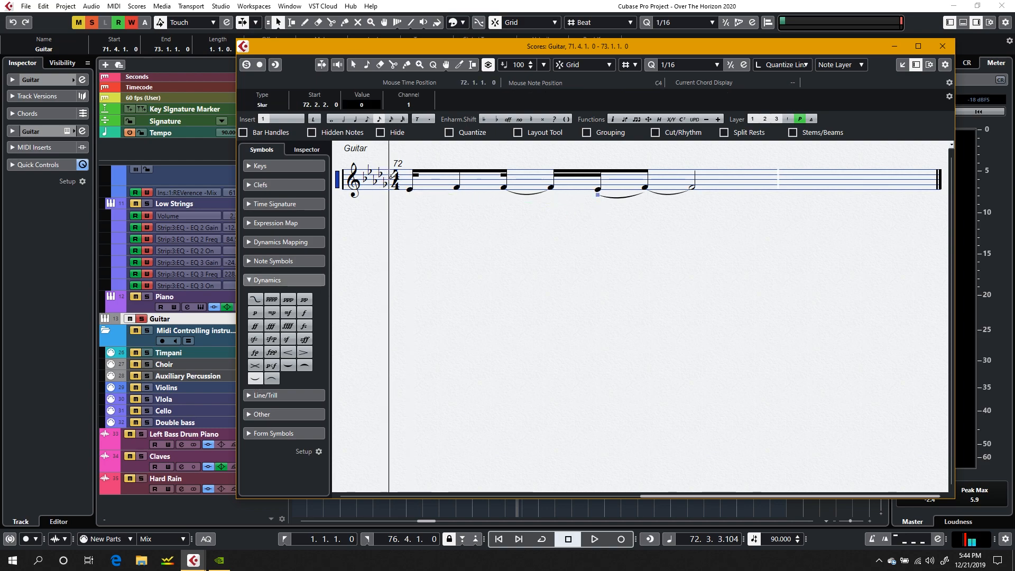
{"action": "left_click_drag", "start_coordinate": [412, 188], "coordinate": [694, 189]}
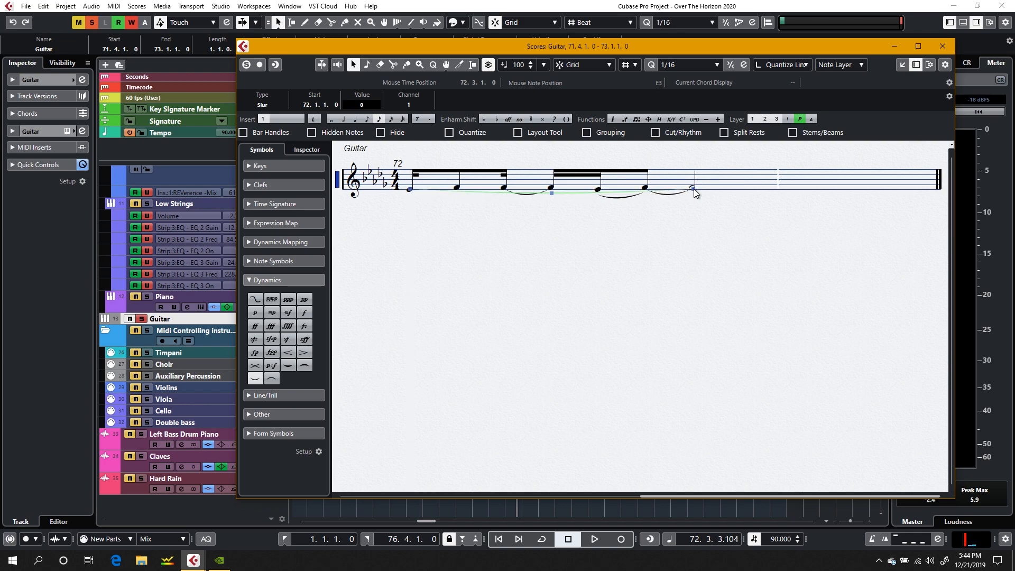
{"action": "left_click_drag", "start_coordinate": [551, 194], "coordinate": [553, 216]}
Step: Delete the short slur under the fifth and sixth guitar notes and close the score editor
{"action": "left_click", "coordinate": [619, 199]}
{"action": "key", "text": "Delete"}
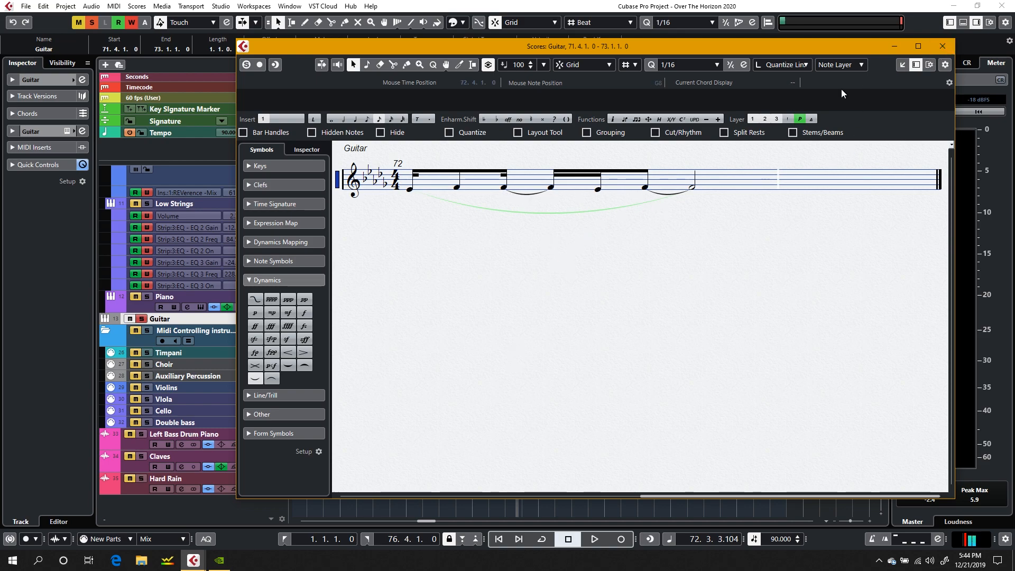
{"action": "left_click", "coordinate": [943, 48]}
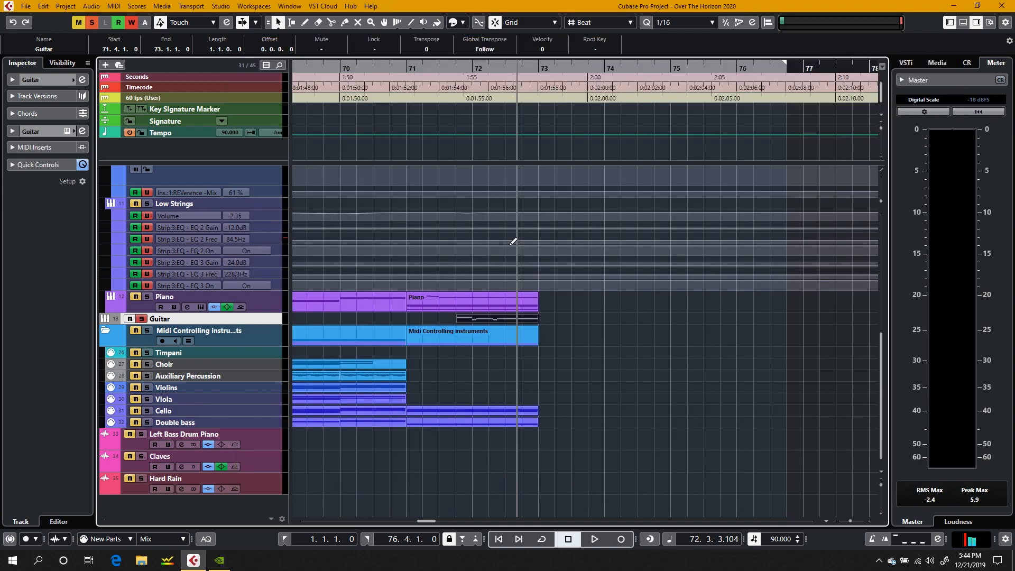
Step: Play the soloed guitar part with its new slur from beat 4 of bar 71
{"action": "left_click", "coordinate": [459, 68]}
{"action": "key", "text": "space"}
{"action": "key", "text": "XF86AudioRaiseVolume"}
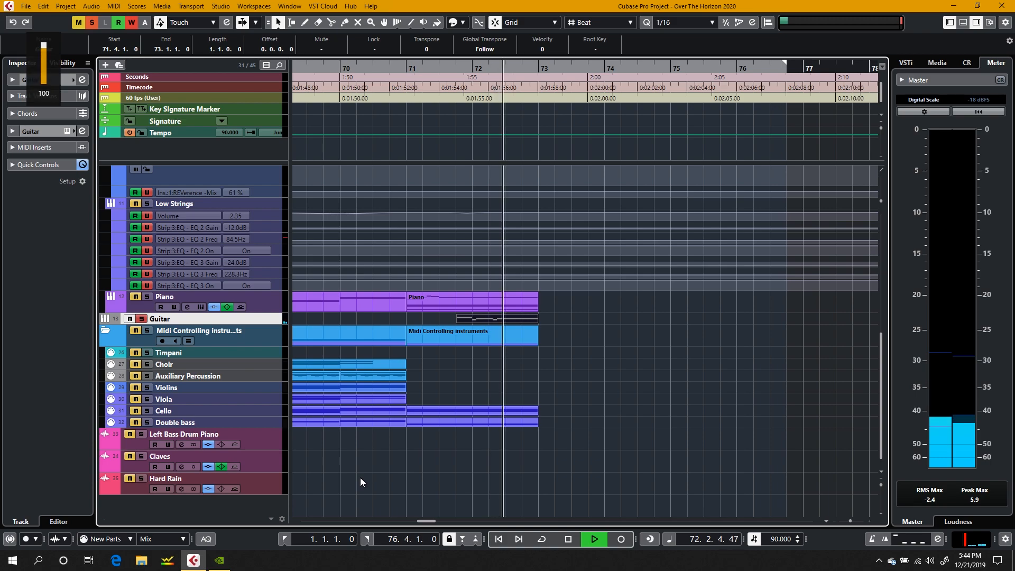
{"action": "key", "text": "space"}
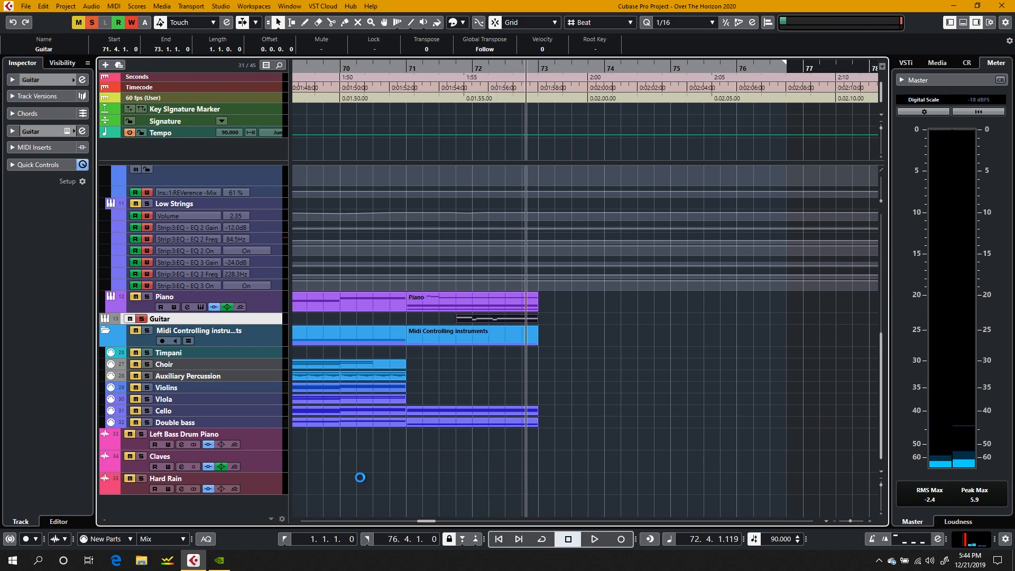
Step: Turn off solo on the Guitar track to bring back the full mix
{"action": "left_click", "coordinate": [142, 319]}
{"action": "scroll", "coordinate": [472, 202], "scroll_direction": "left", "scroll_amount": 8}
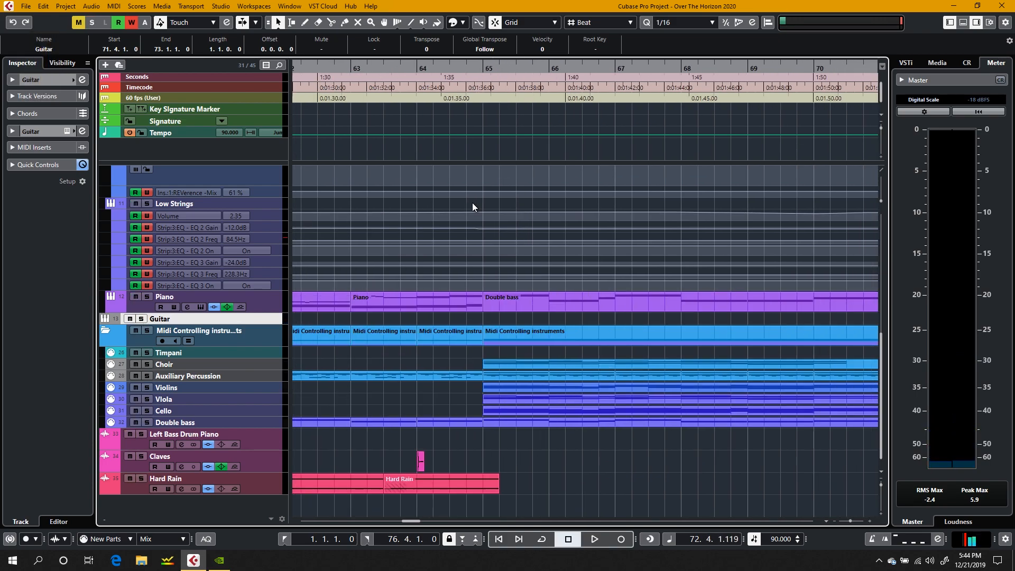
{"action": "scroll", "coordinate": [471, 202], "scroll_direction": "right", "scroll_amount": 7}
{"action": "scroll", "coordinate": [374, 183], "scroll_direction": "left", "scroll_amount": 4}
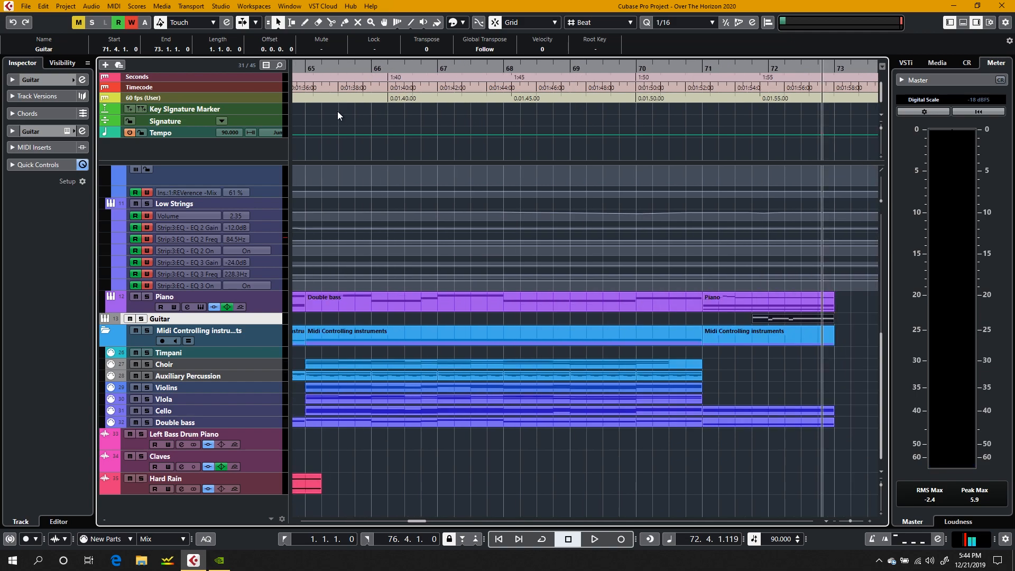
Step: Play the full mix from bar 65 through the ending and stop playback just after bar 73
{"action": "left_click", "coordinate": [305, 67]}
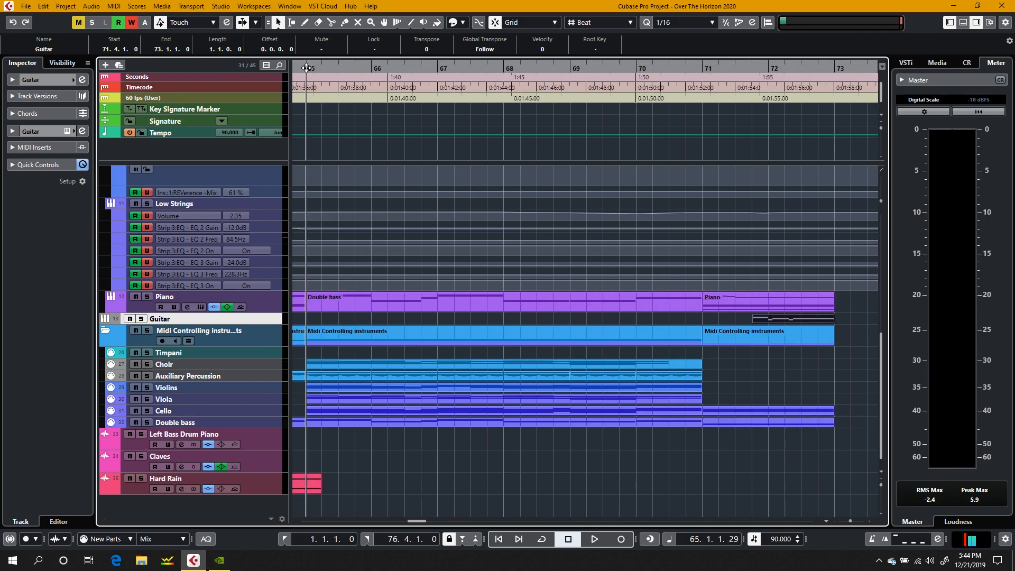
{"action": "key", "text": "space"}
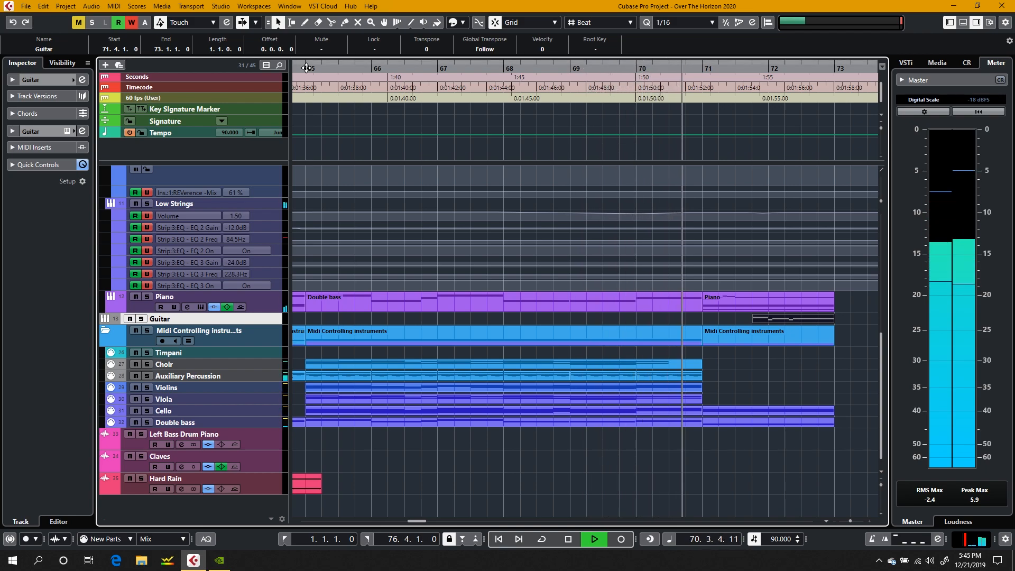
{"action": "scroll", "coordinate": [730, 340], "scroll_direction": "up", "scroll_amount": 5}
{"action": "scroll", "coordinate": [729, 340], "scroll_direction": "up", "scroll_amount": 6}
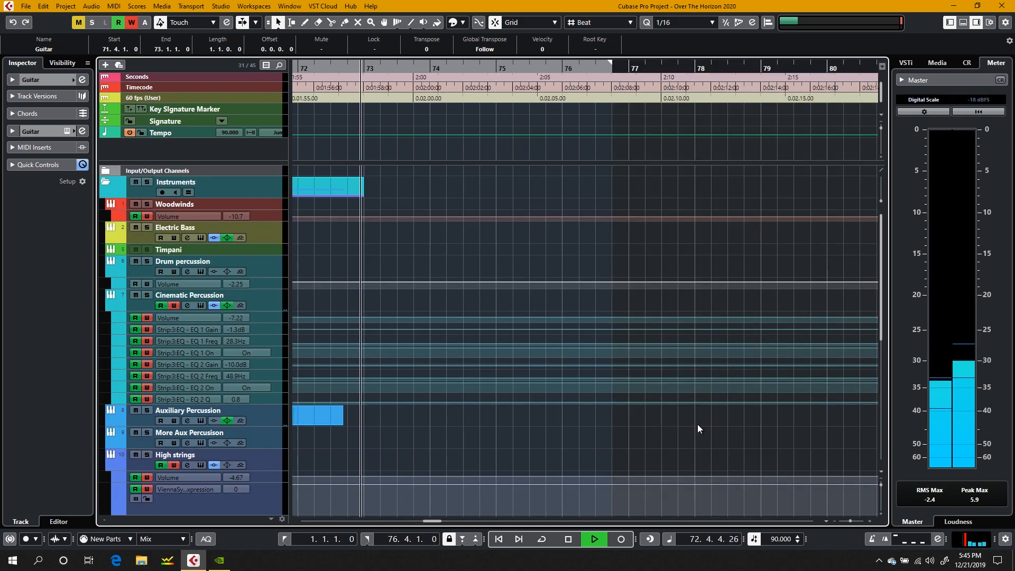
{"action": "key", "text": "space"}
Step: Look over the instrument, MIDI and audio tracks along the timeline, from the ending back towards the opening bars
{"action": "scroll", "coordinate": [697, 424], "scroll_direction": "down", "scroll_amount": 12}
{"action": "scroll", "coordinate": [697, 424], "scroll_direction": "up", "scroll_amount": 3}
{"action": "scroll", "coordinate": [697, 424], "scroll_direction": "down", "scroll_amount": 3}
{"action": "scroll", "coordinate": [697, 425], "scroll_direction": "up", "scroll_amount": 6}
{"action": "scroll", "coordinate": [697, 424], "scroll_direction": "down", "scroll_amount": 6}
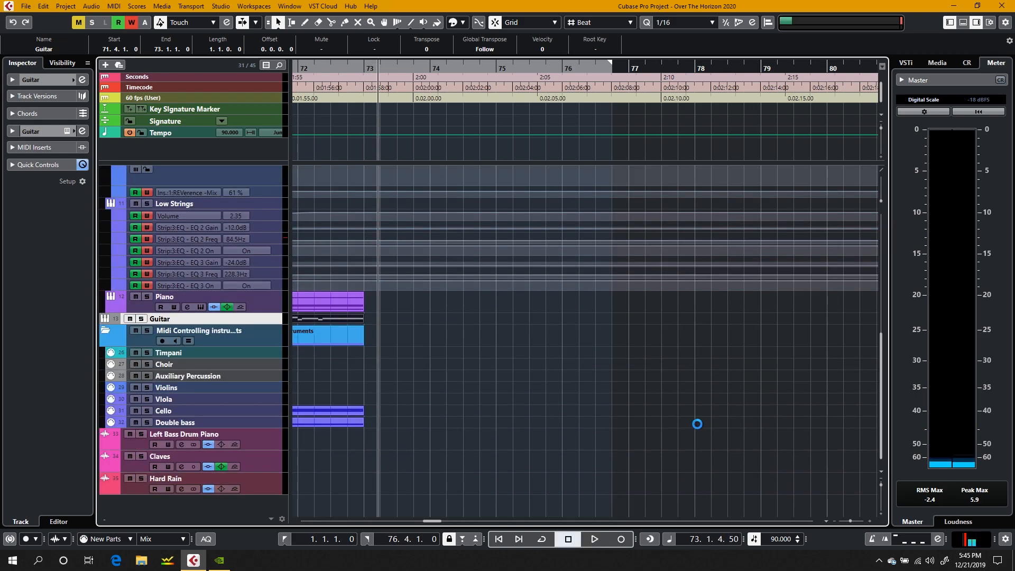
{"action": "scroll", "coordinate": [500, 384], "scroll_direction": "left", "scroll_amount": 5}
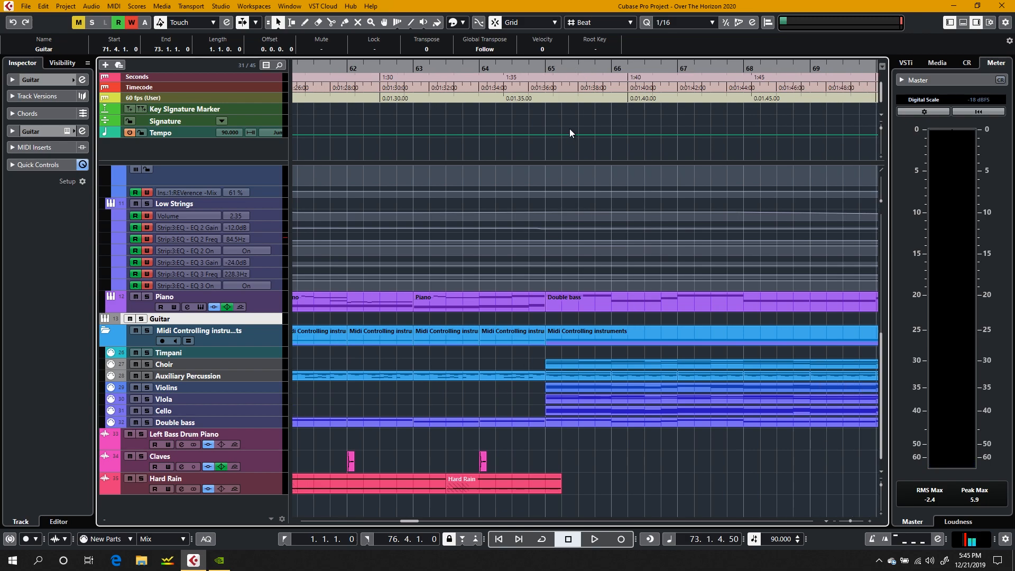
{"action": "scroll", "coordinate": [570, 131], "scroll_direction": "right", "scroll_amount": 5}
{"action": "scroll", "coordinate": [569, 131], "scroll_direction": "left", "scroll_amount": 3}
{"action": "scroll", "coordinate": [523, 385], "scroll_direction": "up", "scroll_amount": 5}
{"action": "scroll", "coordinate": [476, 347], "scroll_direction": "right", "scroll_amount": 6}
{"action": "scroll", "coordinate": [476, 347], "scroll_direction": "left", "scroll_amount": 7}
{"action": "scroll", "coordinate": [476, 348], "scroll_direction": "down", "scroll_amount": 5}
{"action": "scroll", "coordinate": [476, 348], "scroll_direction": "right", "scroll_amount": 8}
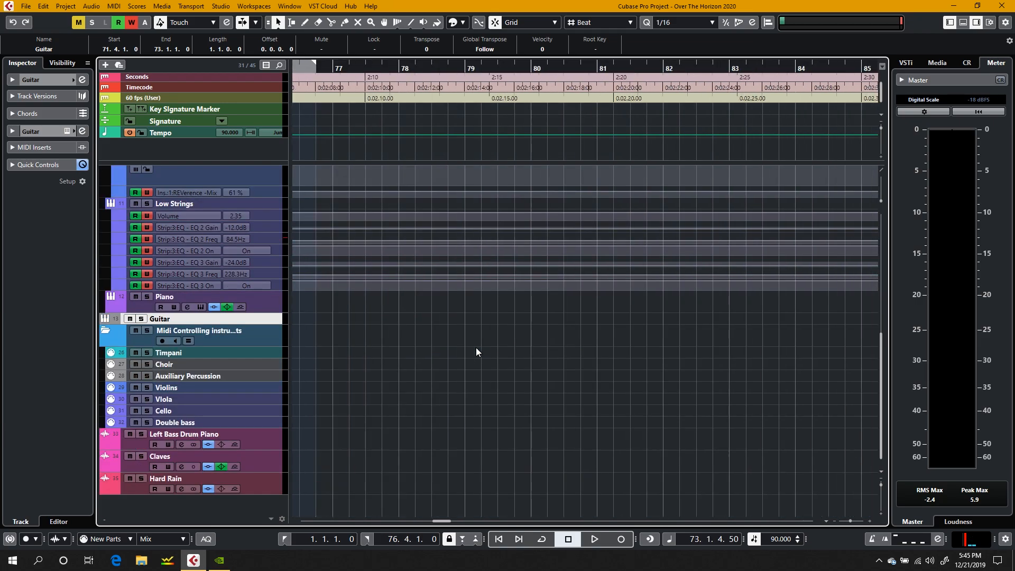
{"action": "scroll", "coordinate": [476, 347], "scroll_direction": "left", "scroll_amount": 4}
{"action": "scroll", "coordinate": [476, 352], "scroll_direction": "left", "scroll_amount": 15}
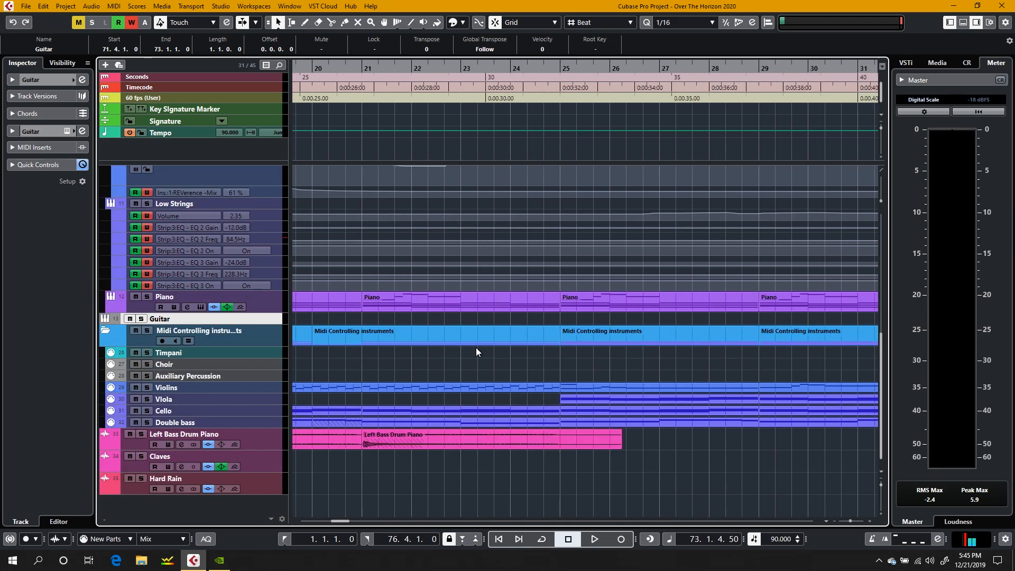
Step: Open the Woodwinds track's HALion Sonic SE instrument to check its loaded sounds and close it again
{"action": "scroll", "coordinate": [476, 351], "scroll_direction": "up", "scroll_amount": 10}
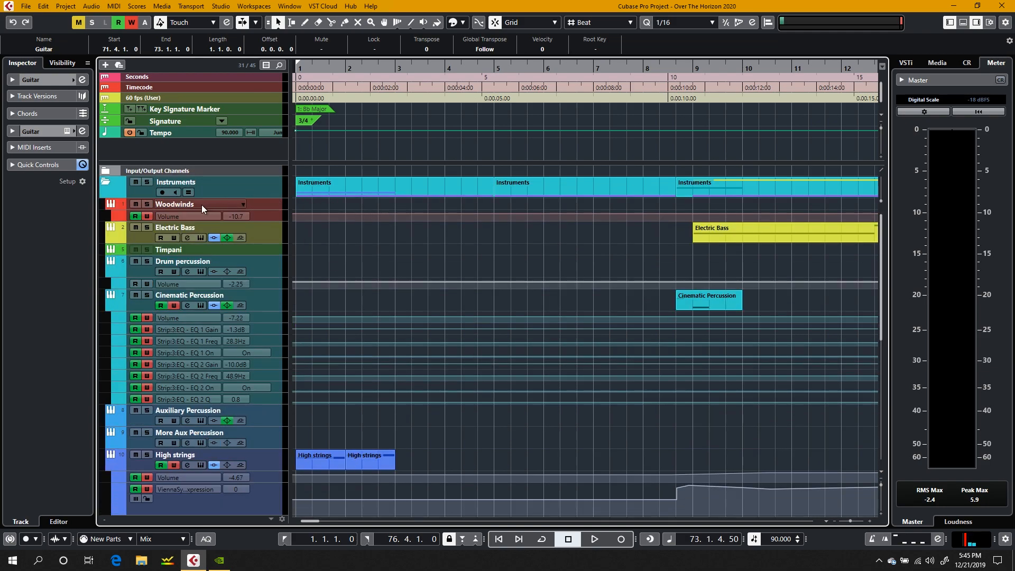
{"action": "left_click", "coordinate": [177, 205]}
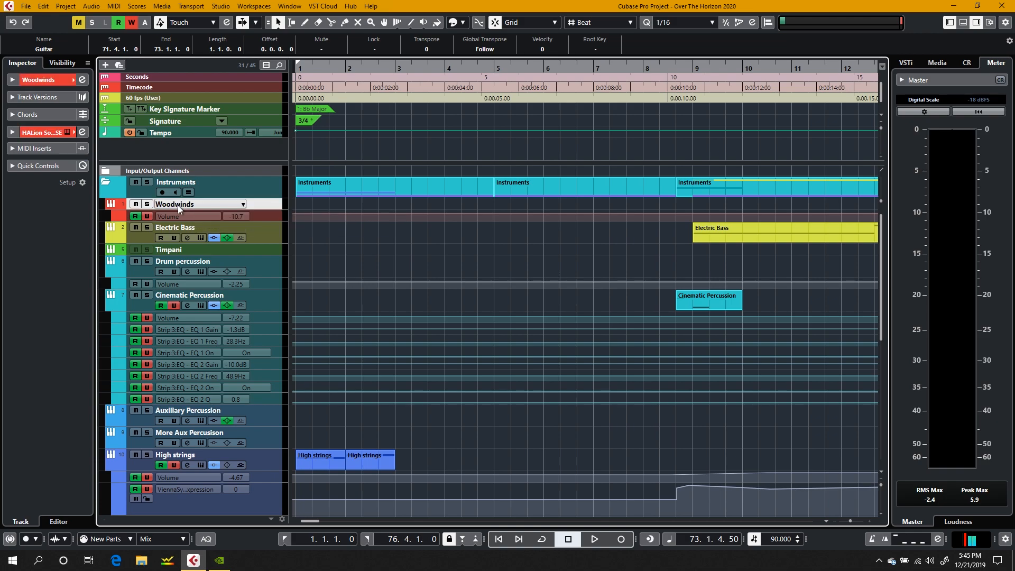
{"action": "left_click", "coordinate": [37, 135]}
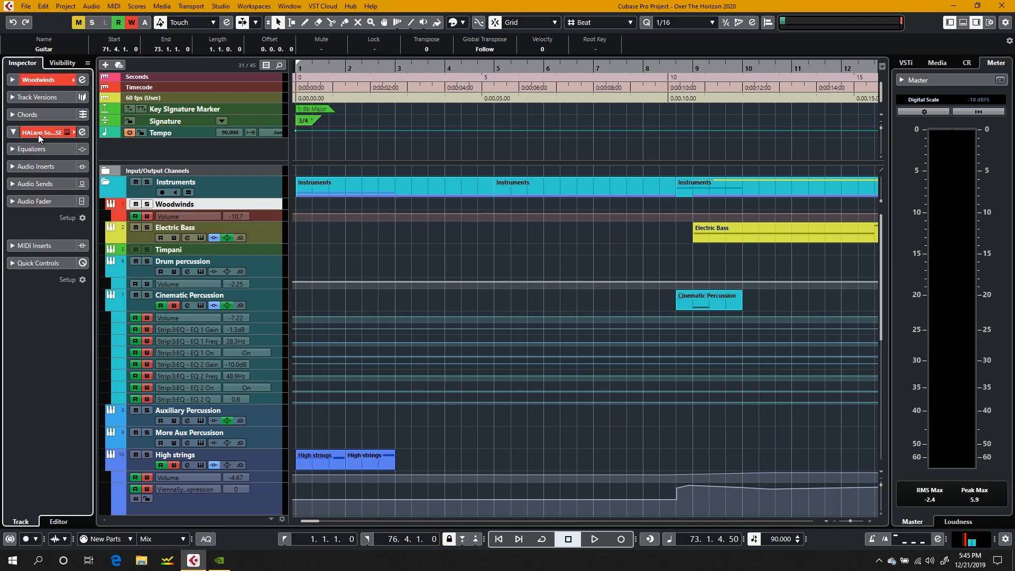
{"action": "left_click", "coordinate": [67, 133]}
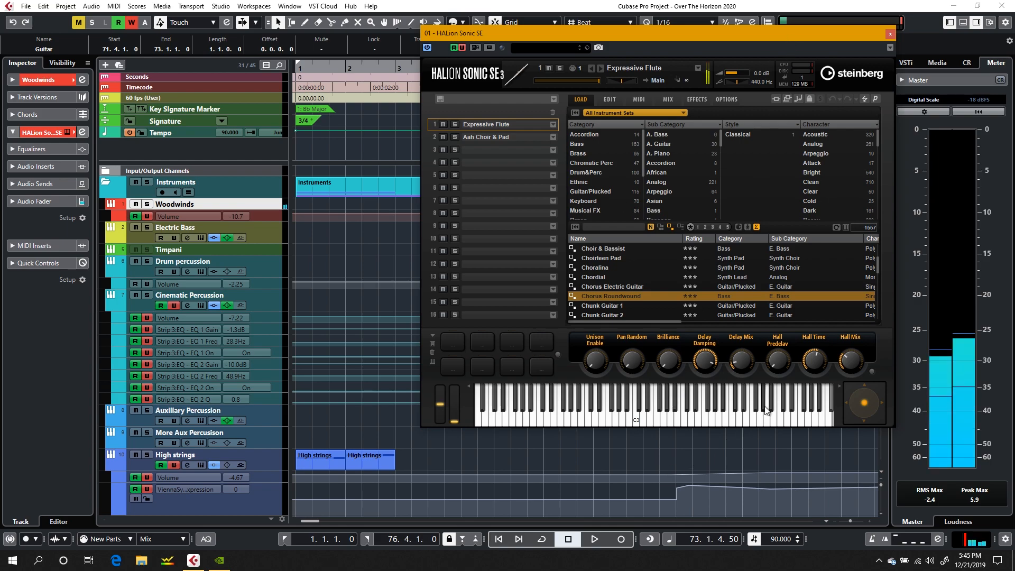
{"action": "left_click", "coordinate": [890, 34]}
Step: Rename the Woodwinds instrument track to Choir
{"action": "scroll", "coordinate": [517, 258], "scroll_direction": "right", "scroll_amount": 15}
{"action": "scroll", "coordinate": [515, 252], "scroll_direction": "left", "scroll_amount": 8}
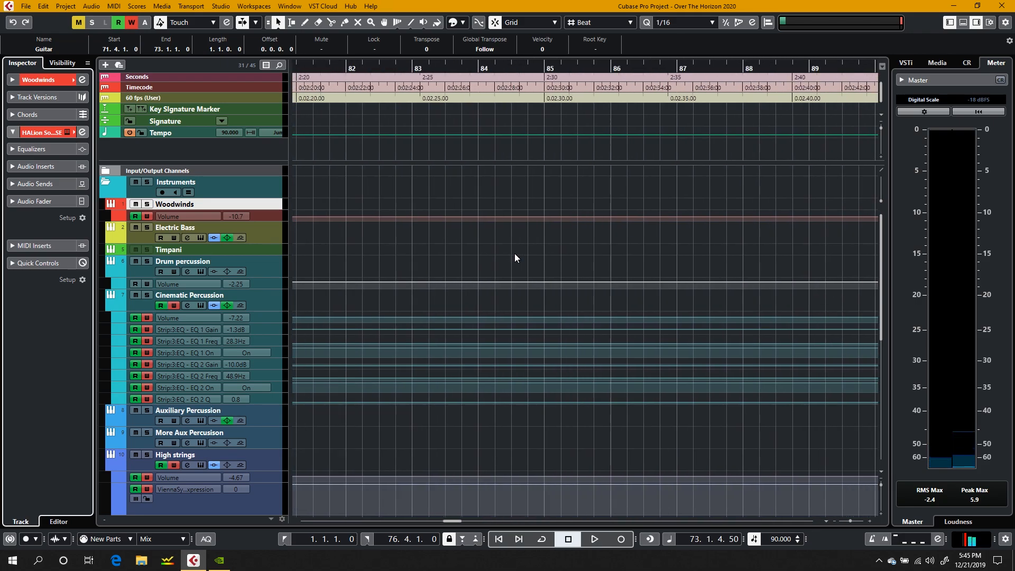
{"action": "scroll", "coordinate": [515, 253], "scroll_direction": "down", "scroll_amount": 6}
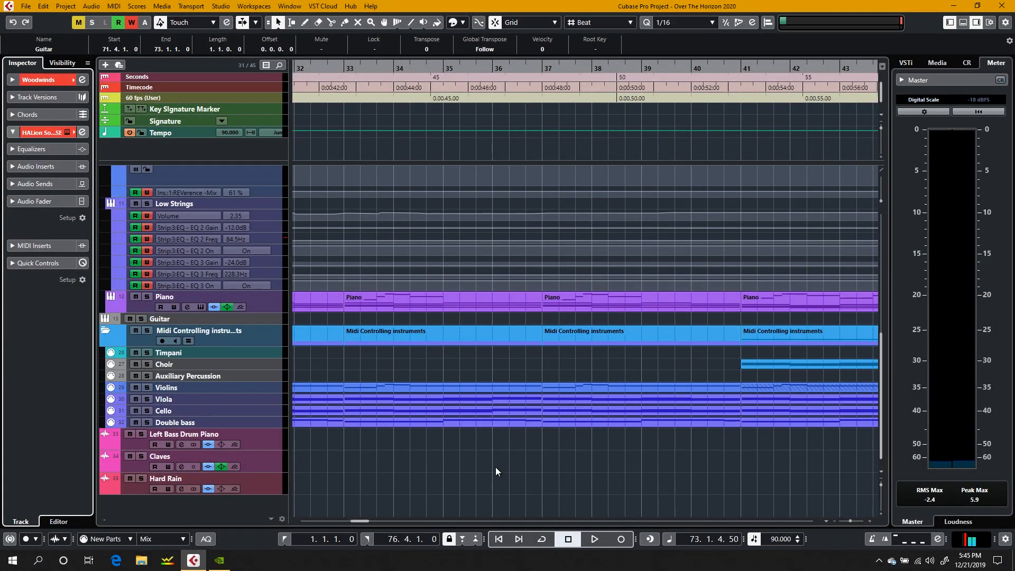
{"action": "scroll", "coordinate": [433, 386], "scroll_direction": "up", "scroll_amount": 6}
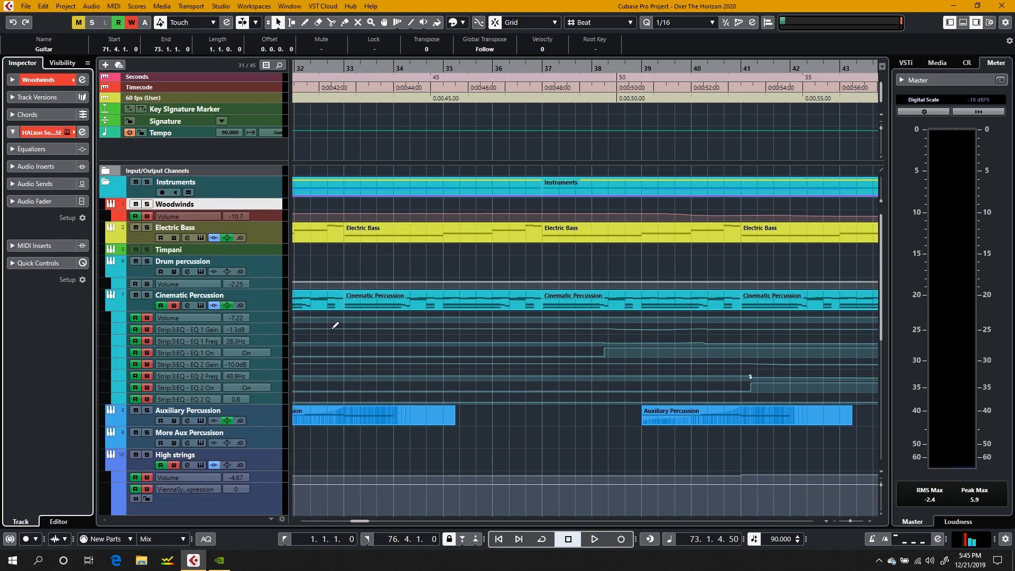
{"action": "left_click", "coordinate": [173, 205]}
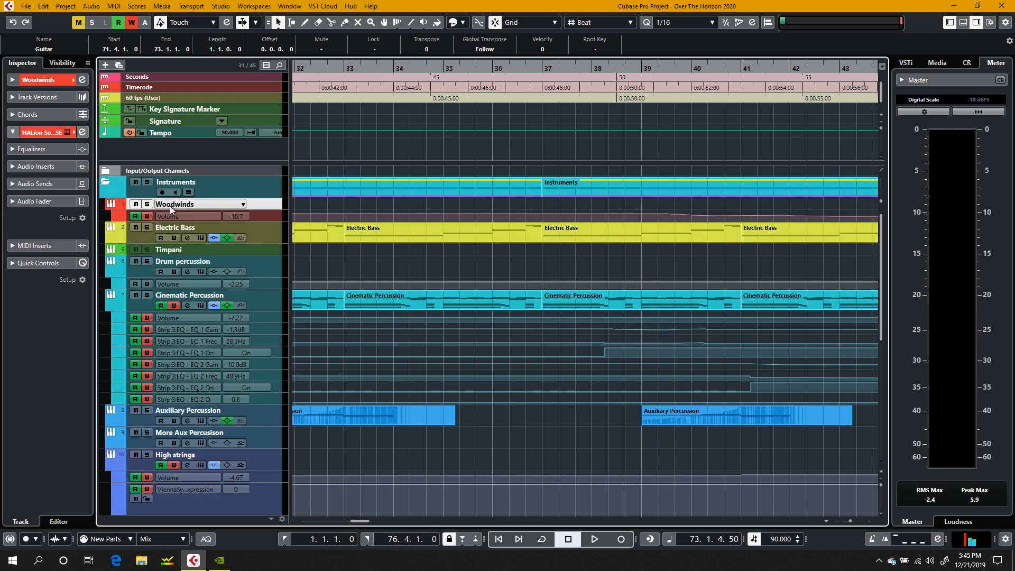
{"action": "double_click", "coordinate": [170, 205]}
{"action": "type", "text": "CHoir"}
{"action": "key", "text": "BackSpace"}
{"action": "key", "text": "BackSpace"}
{"action": "key", "text": "BackSpace"}
{"action": "key", "text": "BackSpace"}
{"action": "type", "text": "hoir"}
{"action": "key", "text": "Return"}
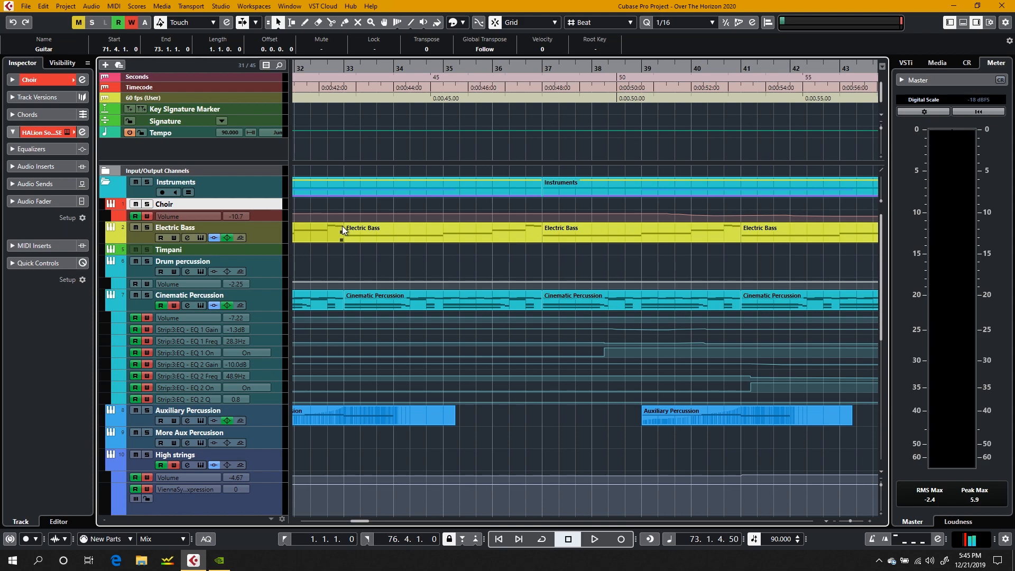
{"action": "scroll", "coordinate": [342, 226], "scroll_direction": "right", "scroll_amount": 15}
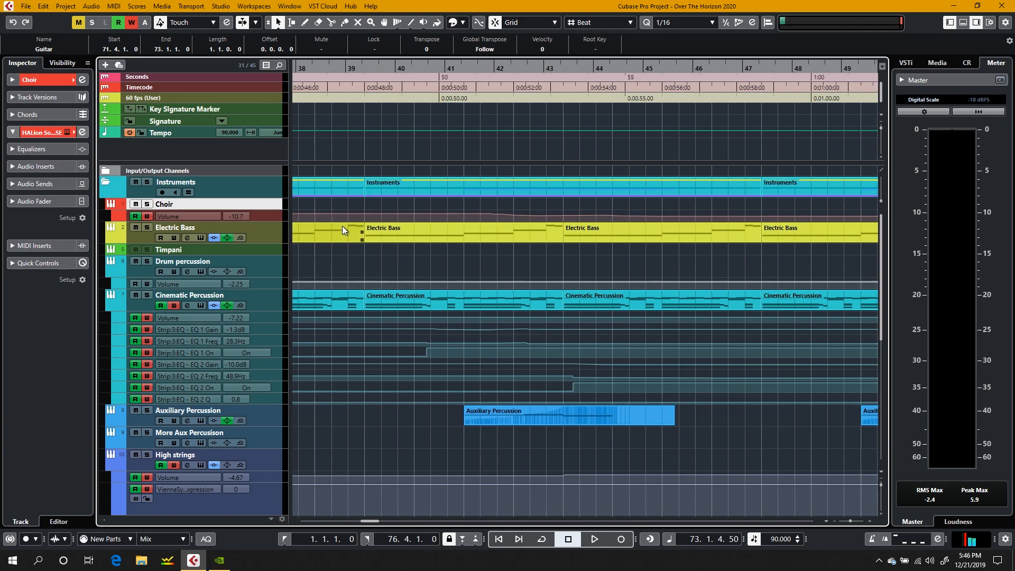
{"action": "scroll", "coordinate": [342, 226], "scroll_direction": "left", "scroll_amount": 8}
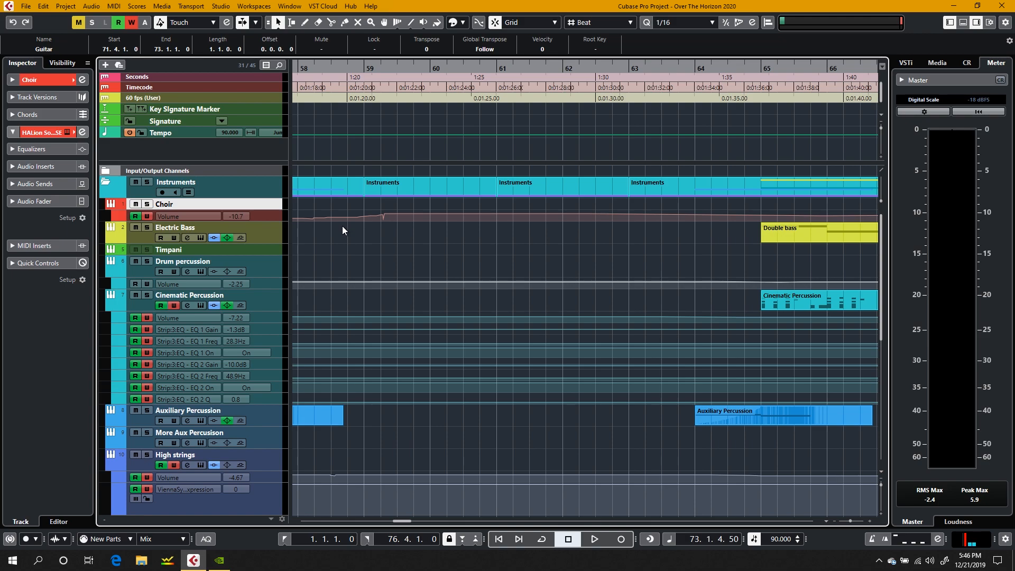
{"action": "scroll", "coordinate": [341, 226], "scroll_direction": "right", "scroll_amount": 3}
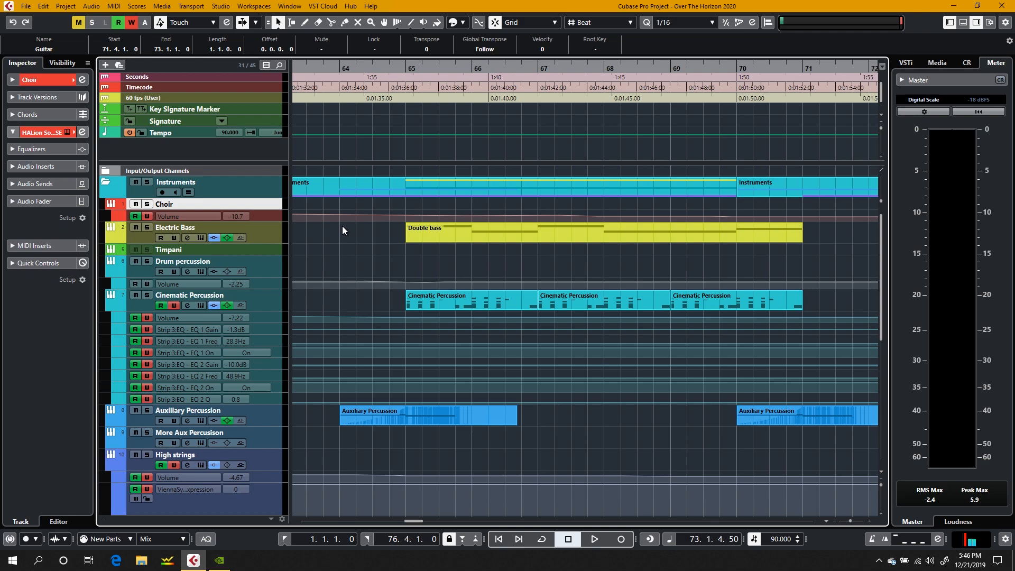
{"action": "scroll", "coordinate": [342, 226], "scroll_direction": "right", "scroll_amount": 5}
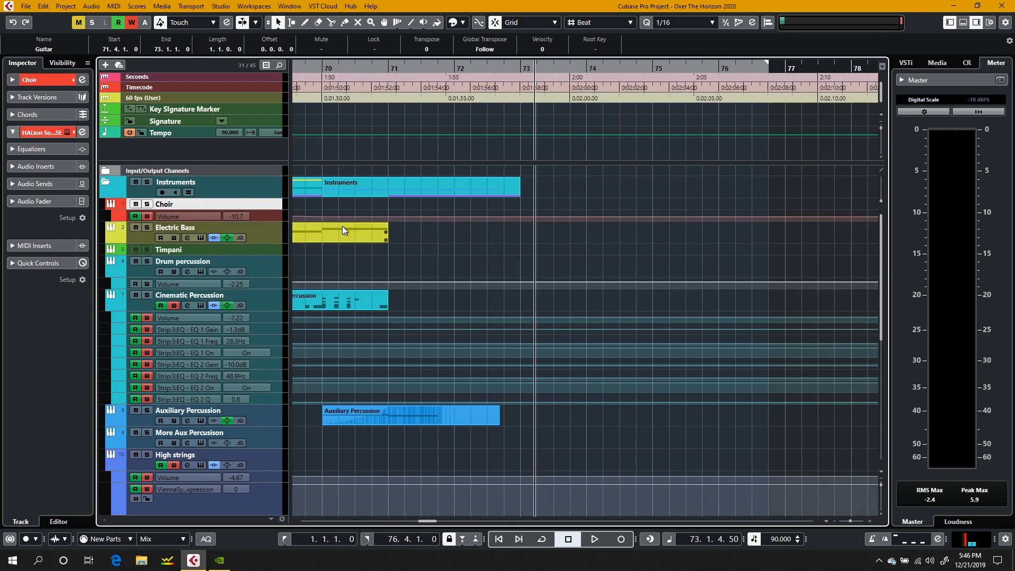